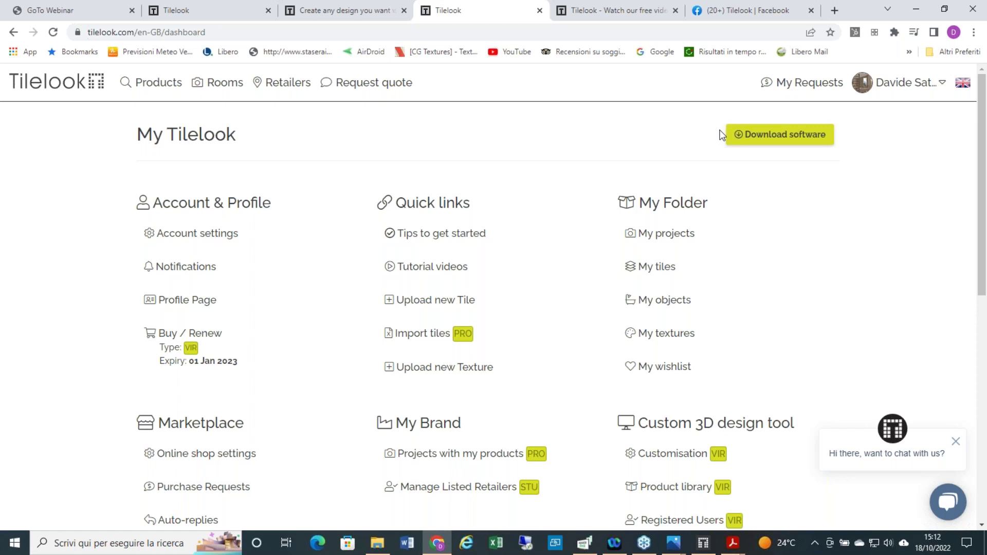
Open the Tilelook PRO 3D Design Tool free-trial download page and review its requirements table.
click(771, 141)
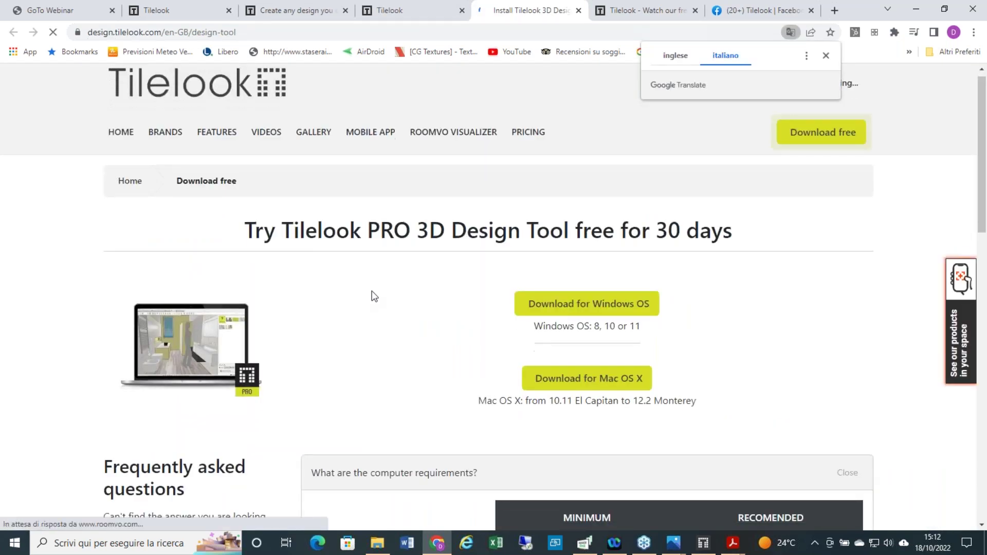
scroll(374, 297, down, 1)
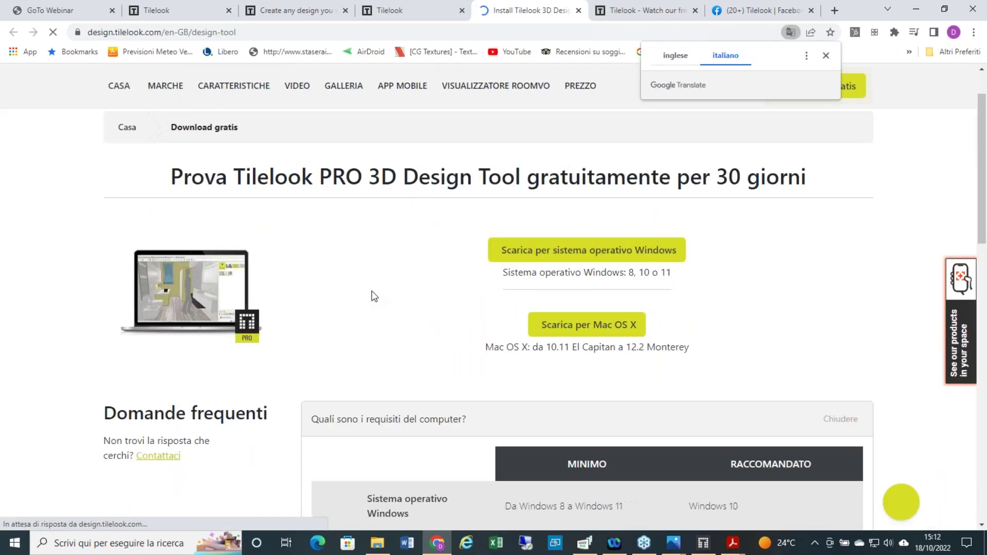
scroll(447, 272, up, 1)
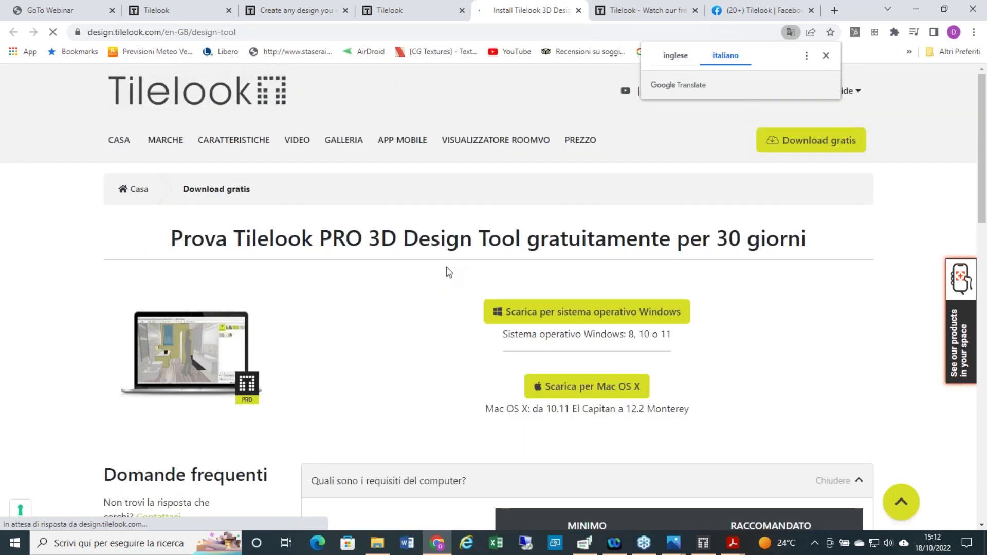
scroll(447, 269, down, 2)
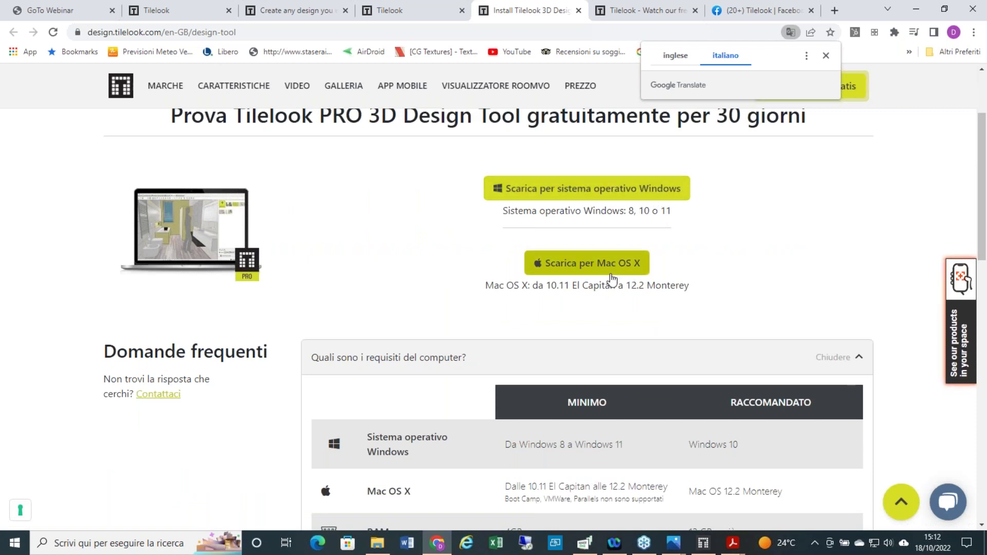
scroll(612, 279, down, 3)
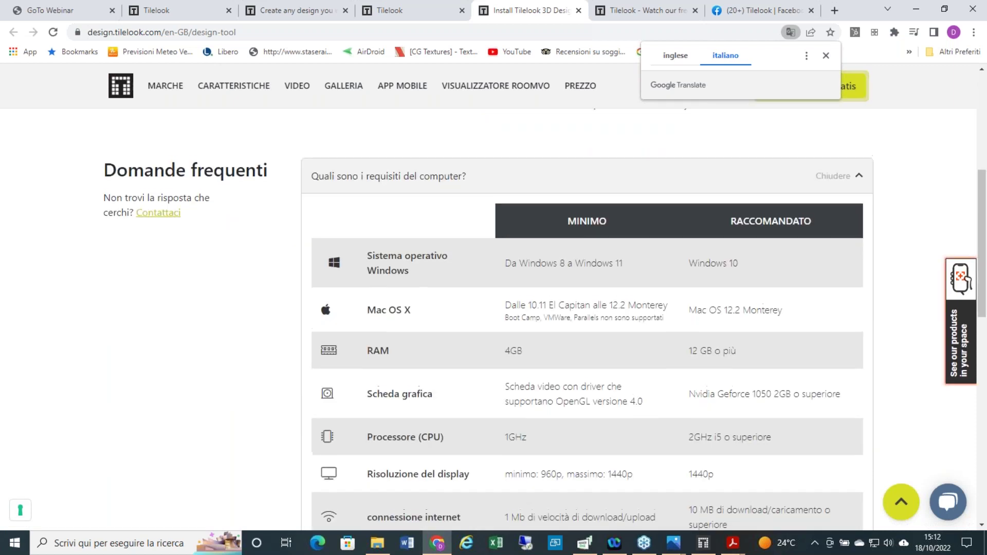
scroll(586, 252, up, 4)
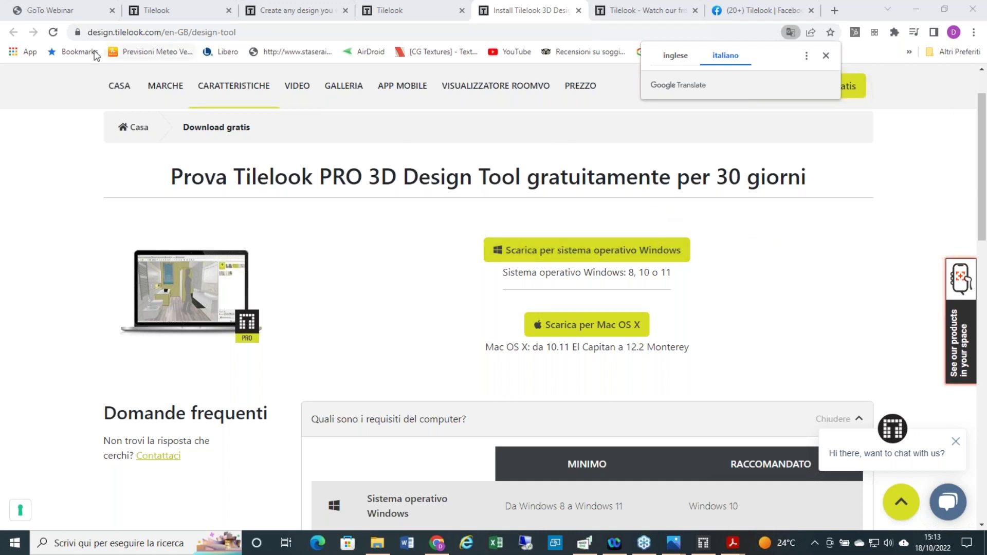
scroll(132, 124, up, 1)
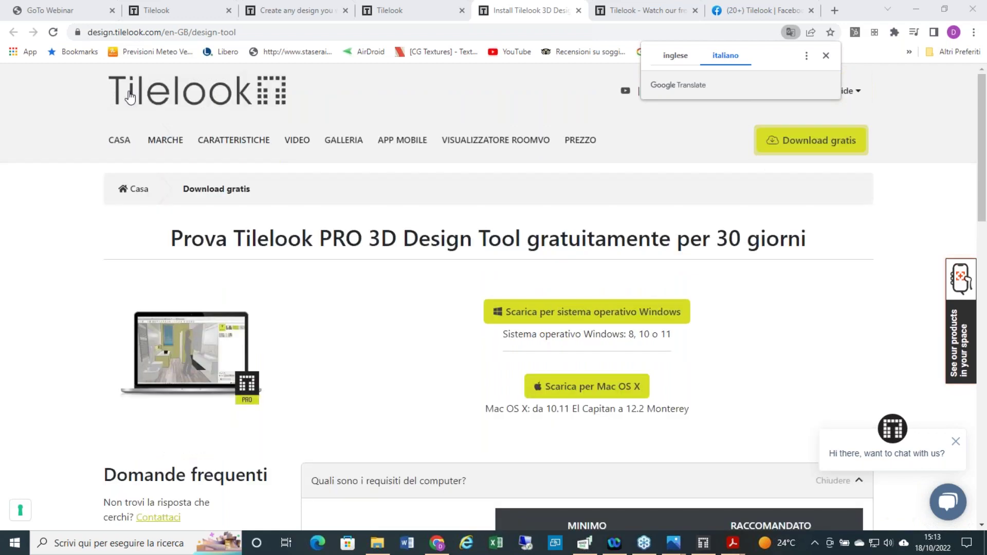
Load and reload the Tilelook home page, then minimise Chrome to reveal the desktop.
click(132, 96)
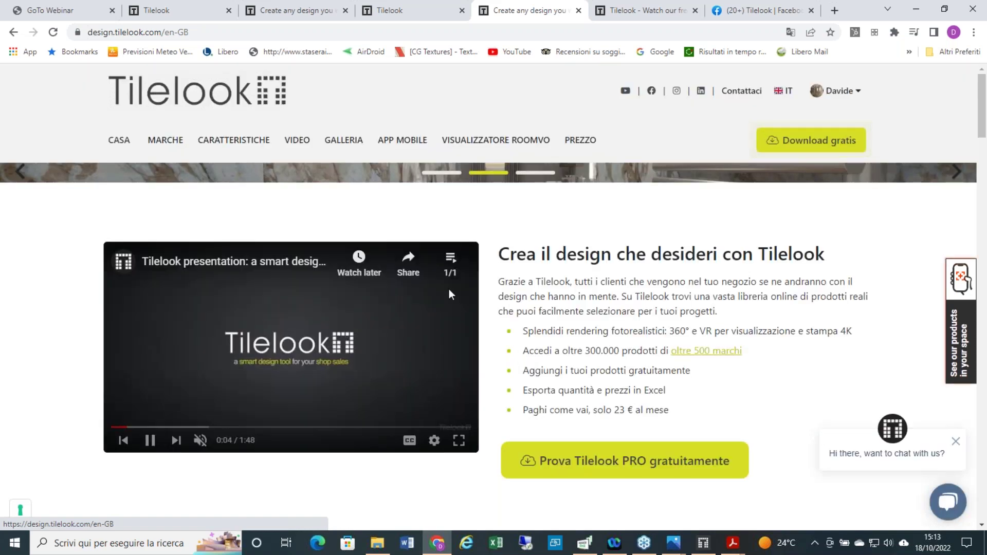
click(241, 95)
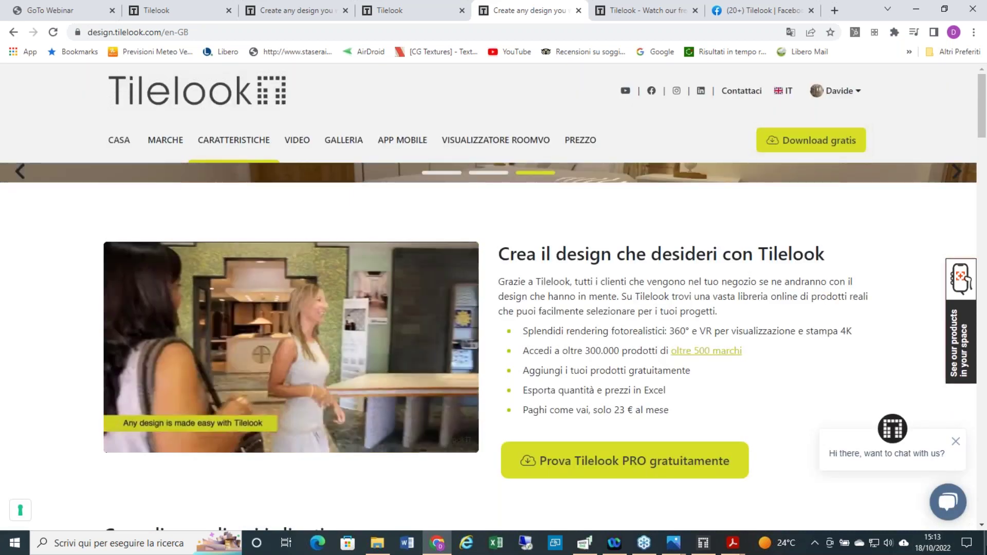
key(super+d)
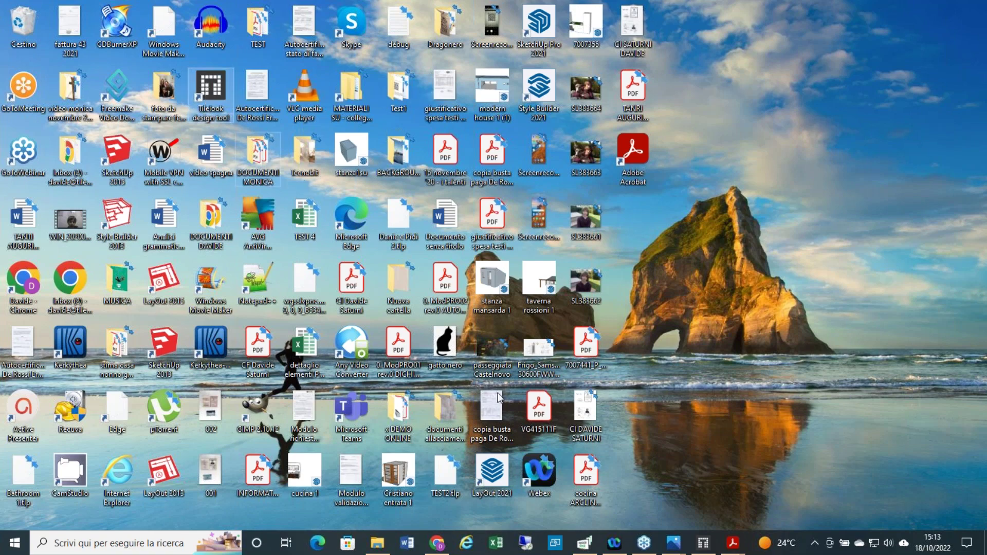
Restore the Tilelook Design Tool window from the taskbar, showing its login dialog.
click(705, 547)
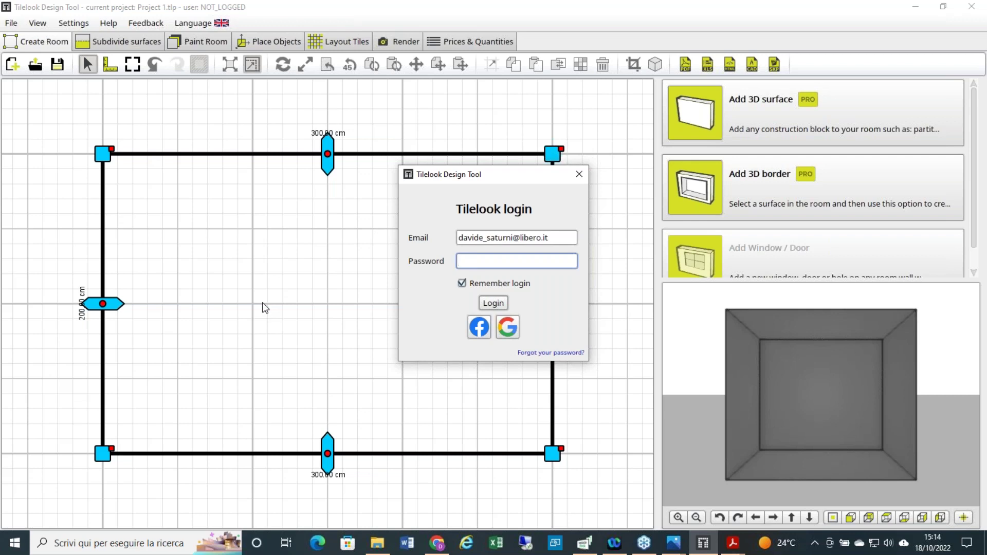
Enter the account password with Caps Lock on and submit the Tilelook login.
key(Caps_Lock)
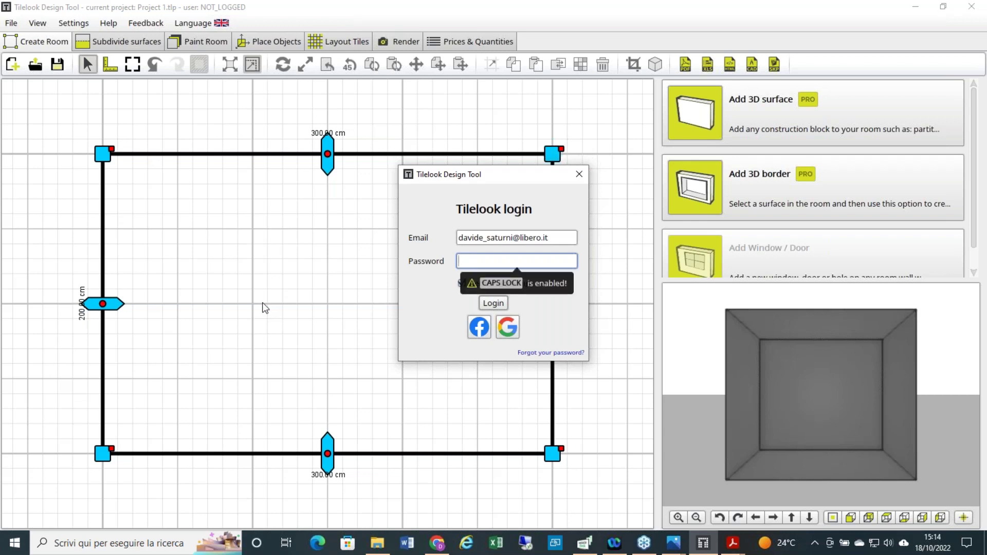
text(*********)
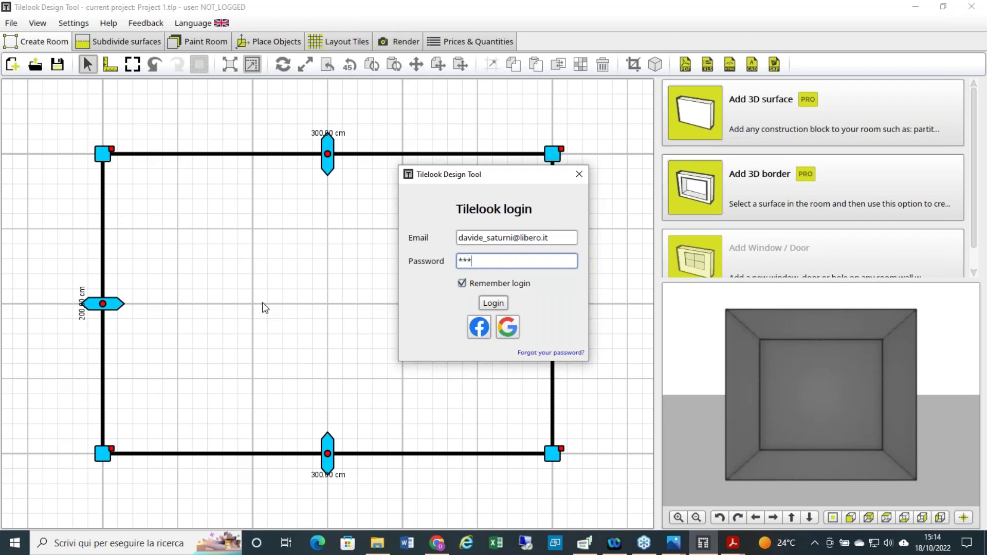
text(**)
key(Return)
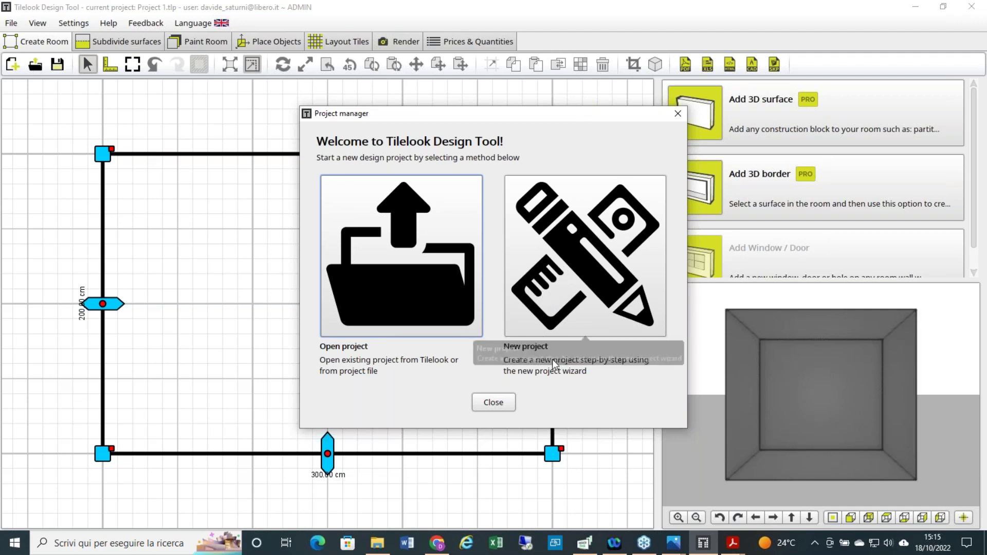
Create a new project named web181020222 and advance the wizard to the 3D models step.
click(559, 278)
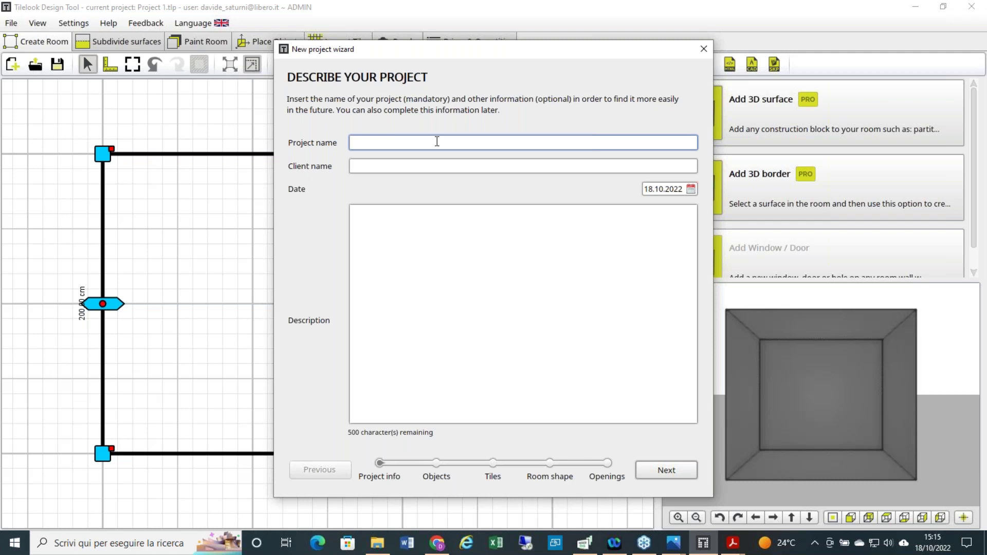
text(web181020222)
click(387, 225)
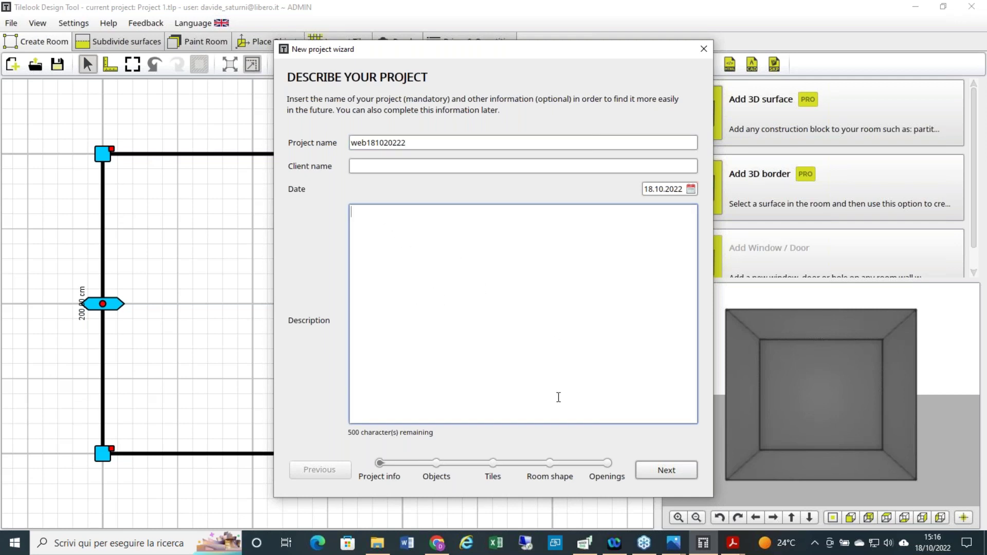
click(670, 470)
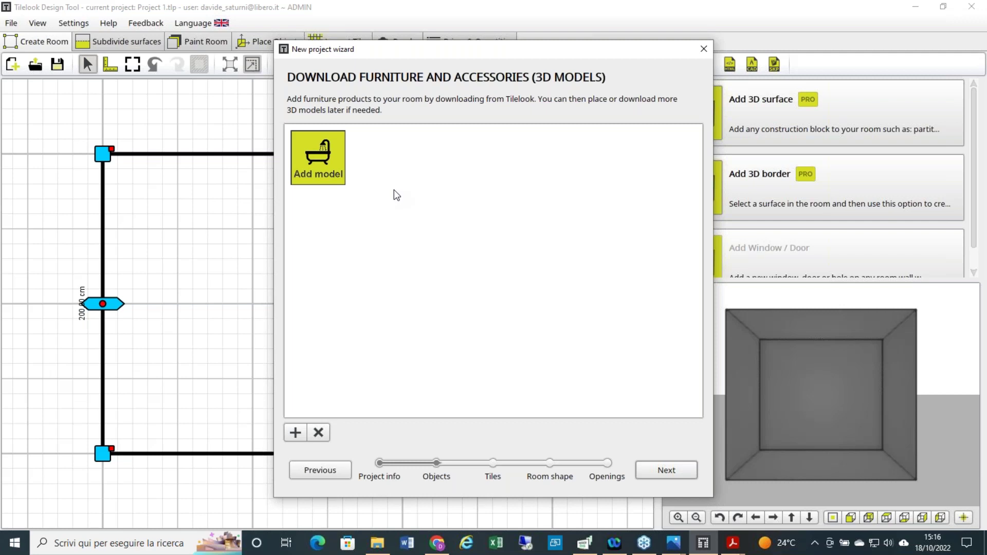
Choose Add model > Load from Tilelook to open the online object catalogue.
click(316, 153)
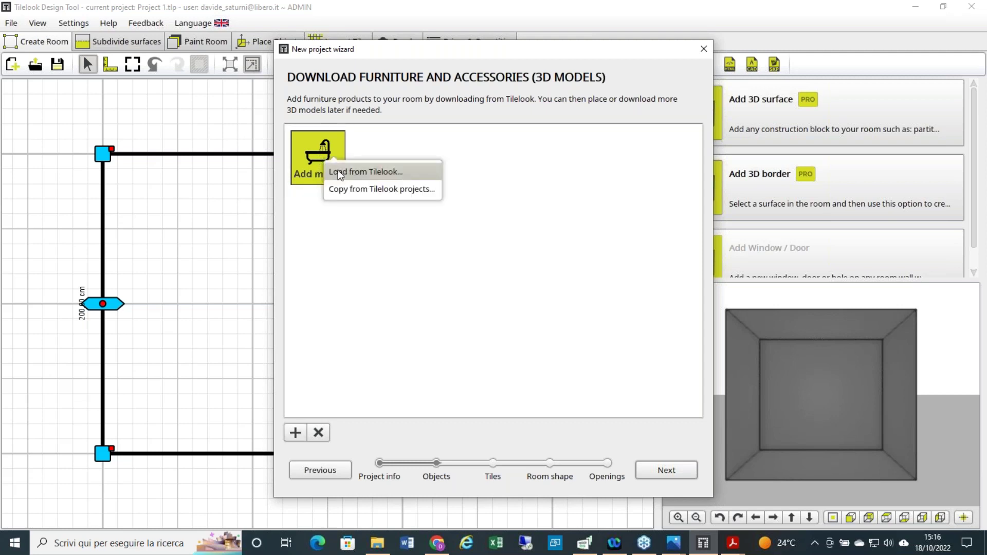
click(345, 171)
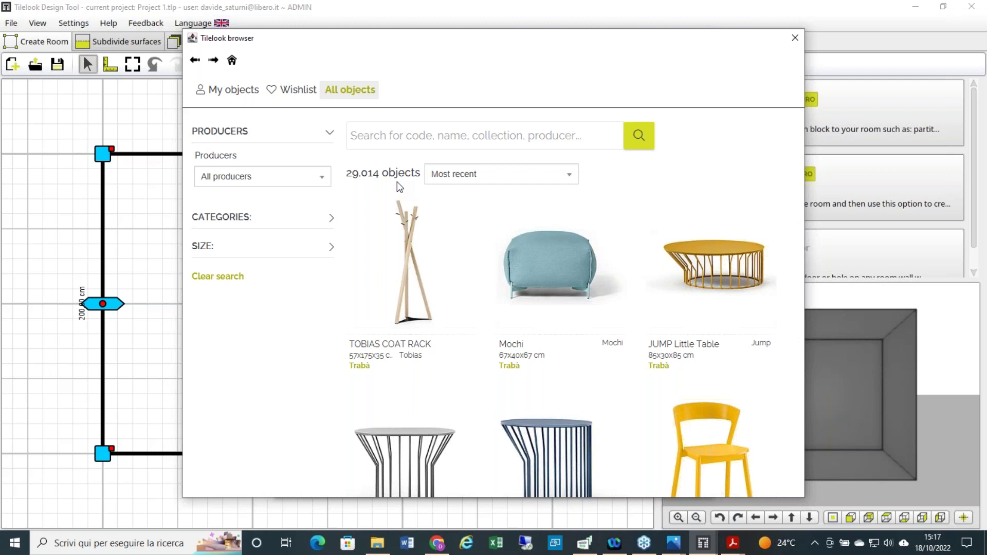
Download the TOBIAS COAT RACK from the Tilelook browser into the project.
mouse_move(376, 228)
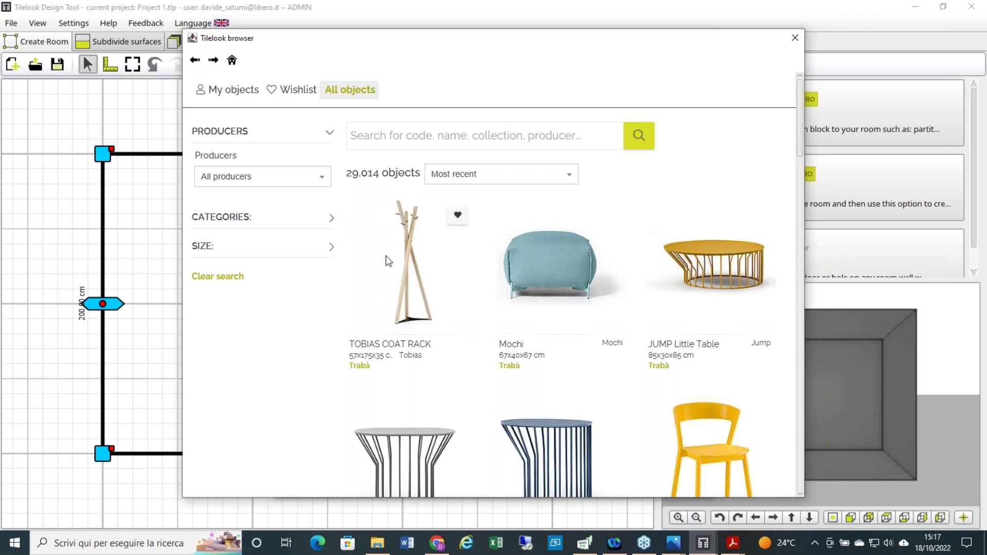
mouse_move(406, 329)
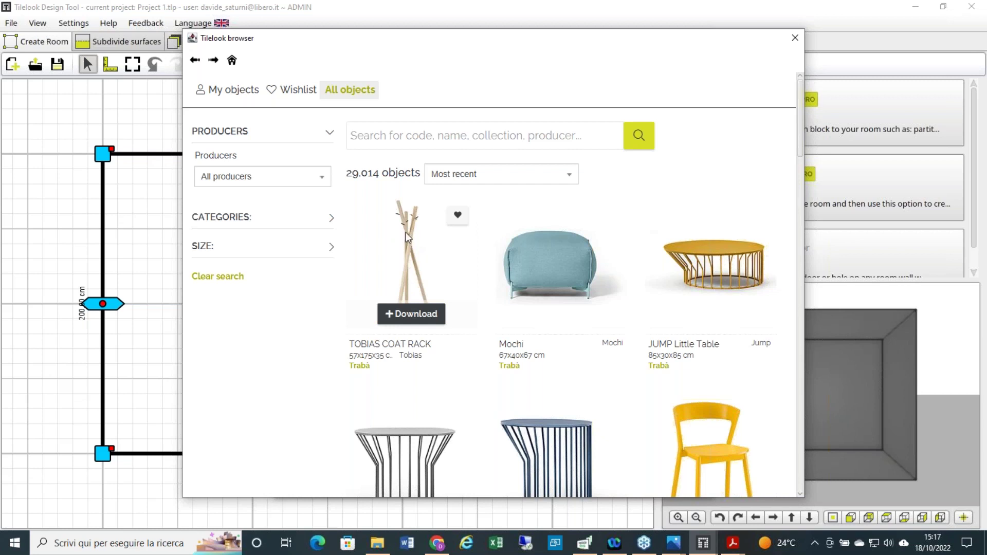
click(411, 316)
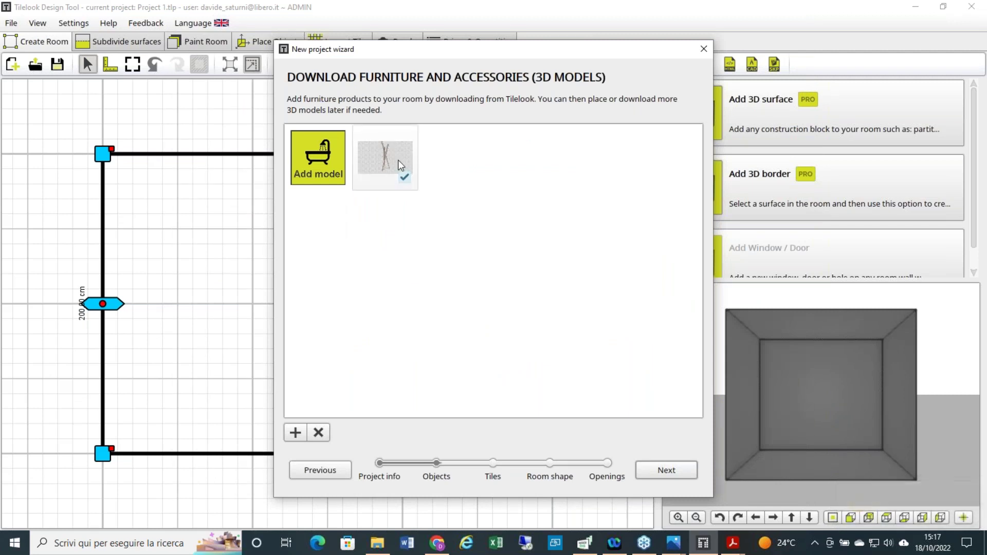
mouse_move(398, 162)
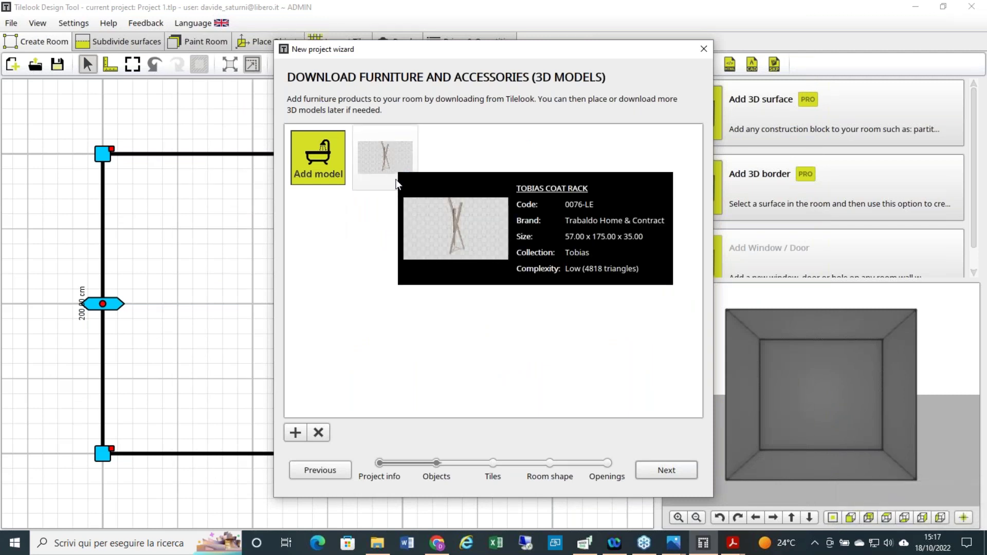
Reopen the Tilelook catalogue's Wishlist and download the wall-hung bidet and wall-hung toilet.
click(333, 176)
click(357, 191)
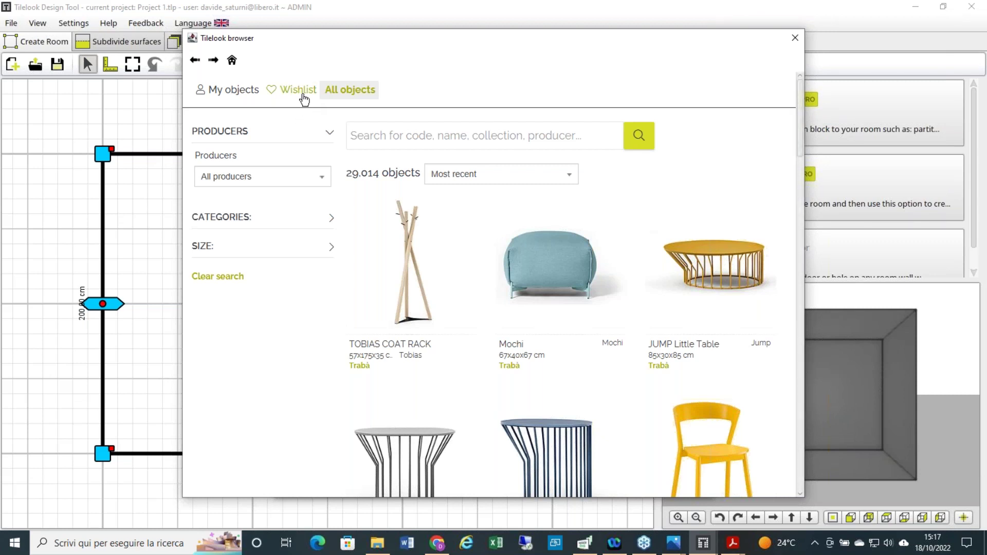
click(305, 99)
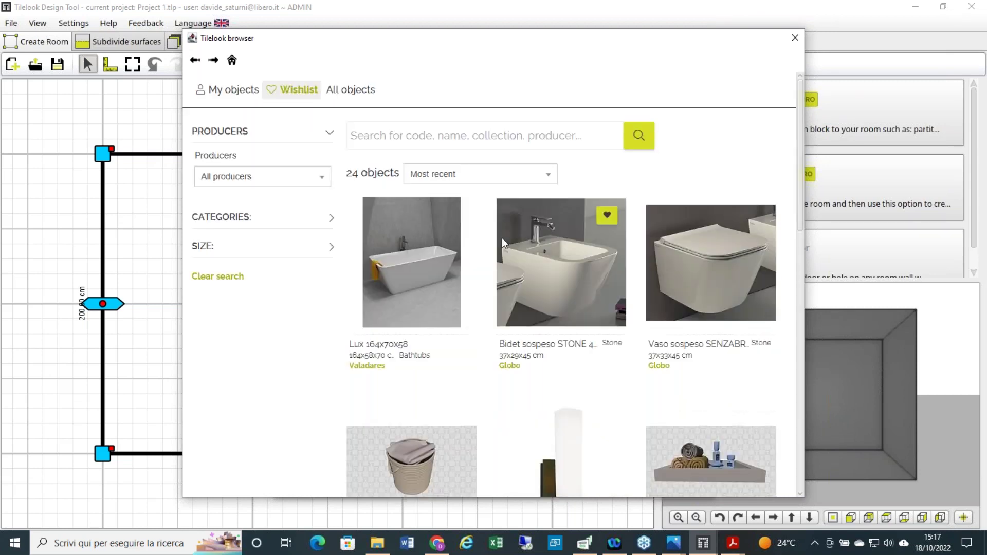
scroll(502, 236, down, 2)
scroll(507, 234, down, 2)
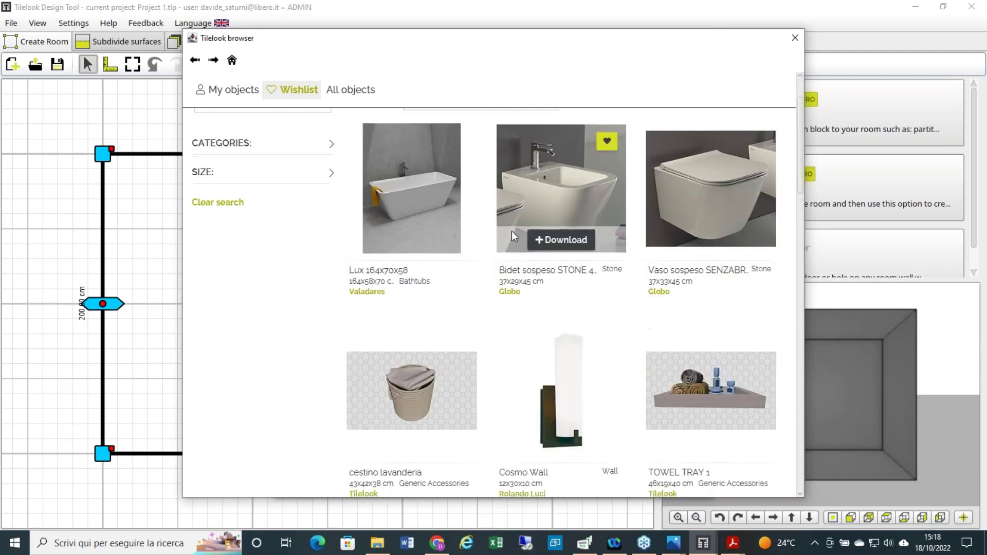
click(563, 227)
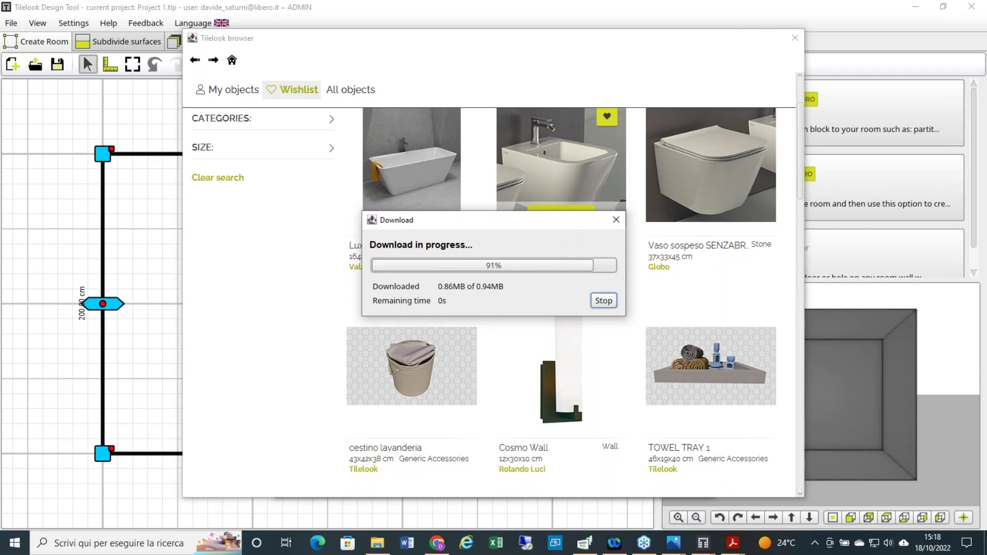
click(703, 215)
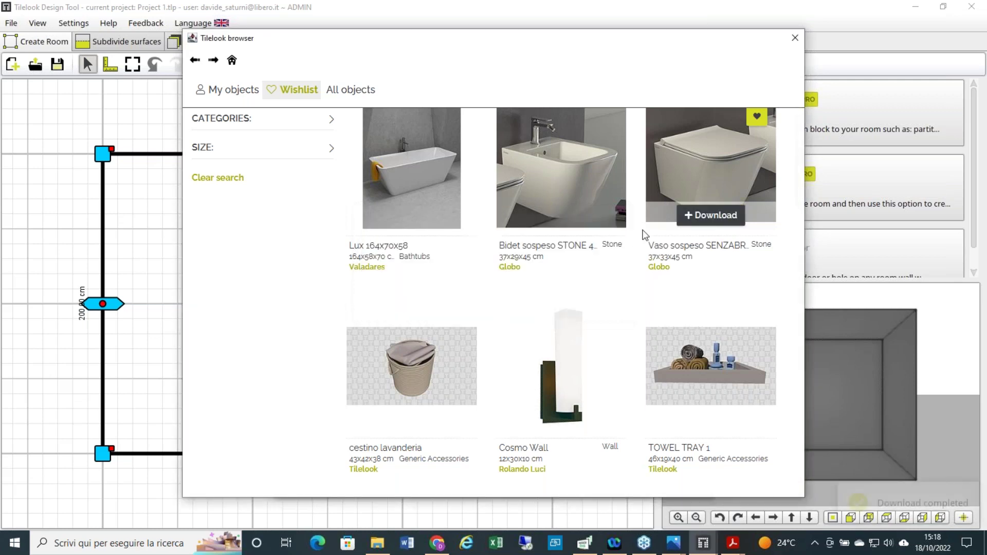
Find the cestino lavanderia laundry basket in the Wishlist and download it.
scroll(625, 247, up, 1)
scroll(628, 248, up, 1)
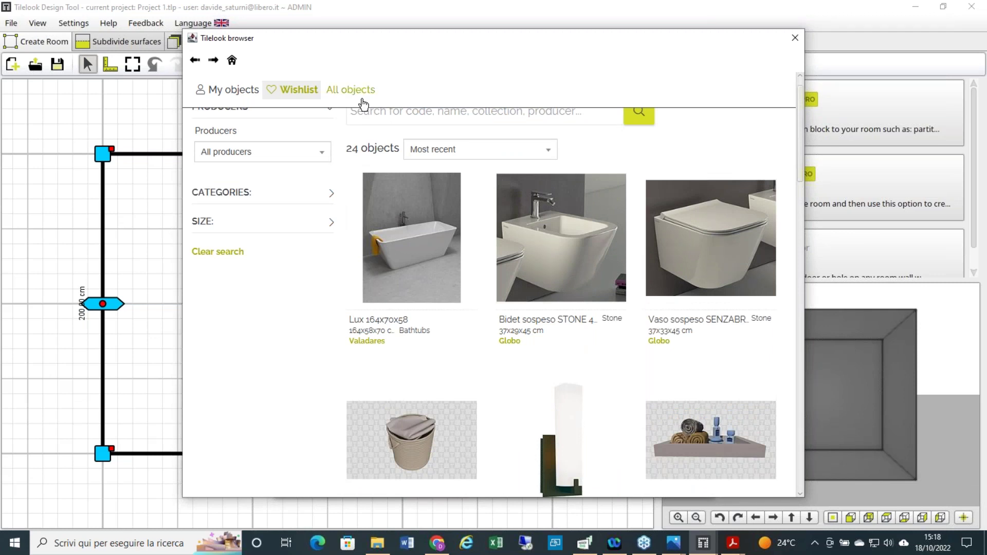
mouse_move(498, 260)
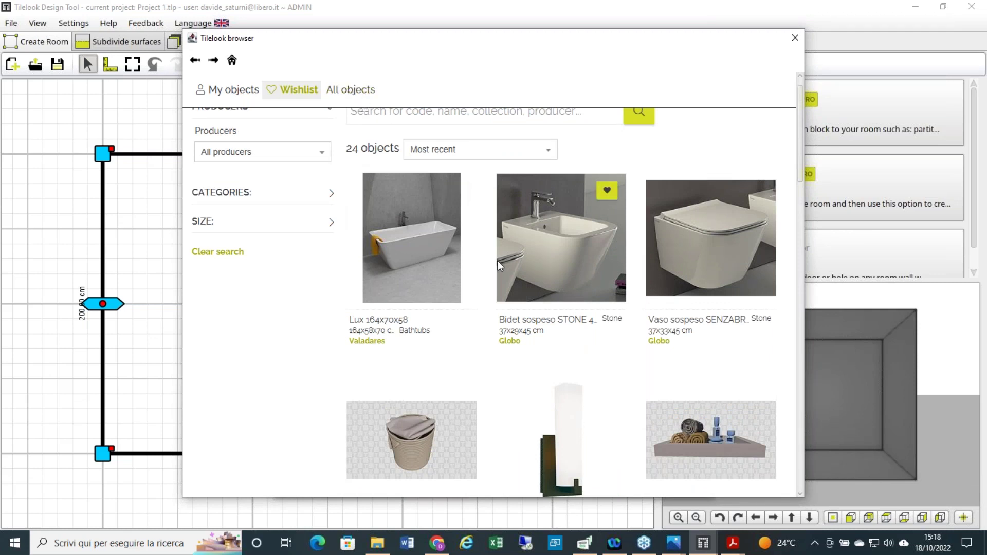
scroll(533, 272, down, 2)
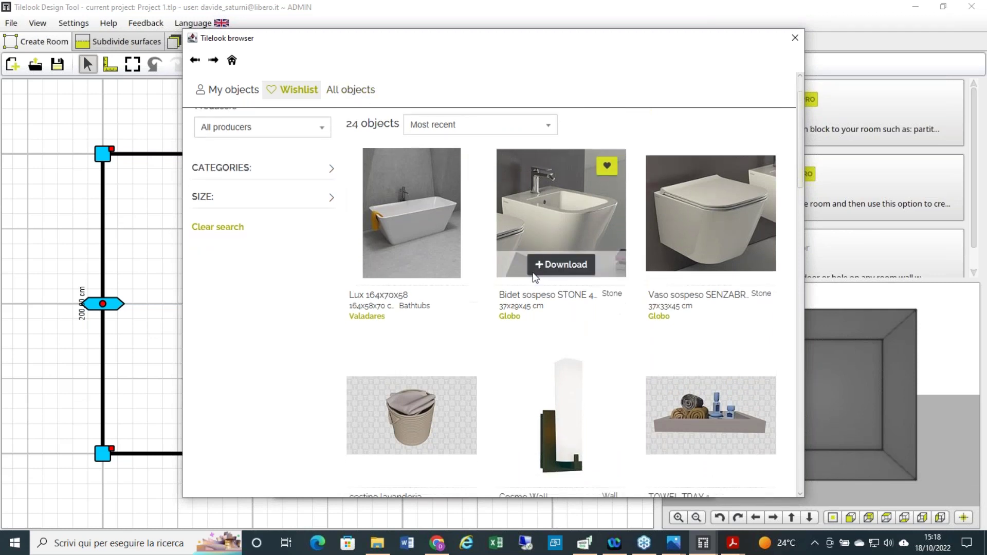
scroll(533, 272, down, 2)
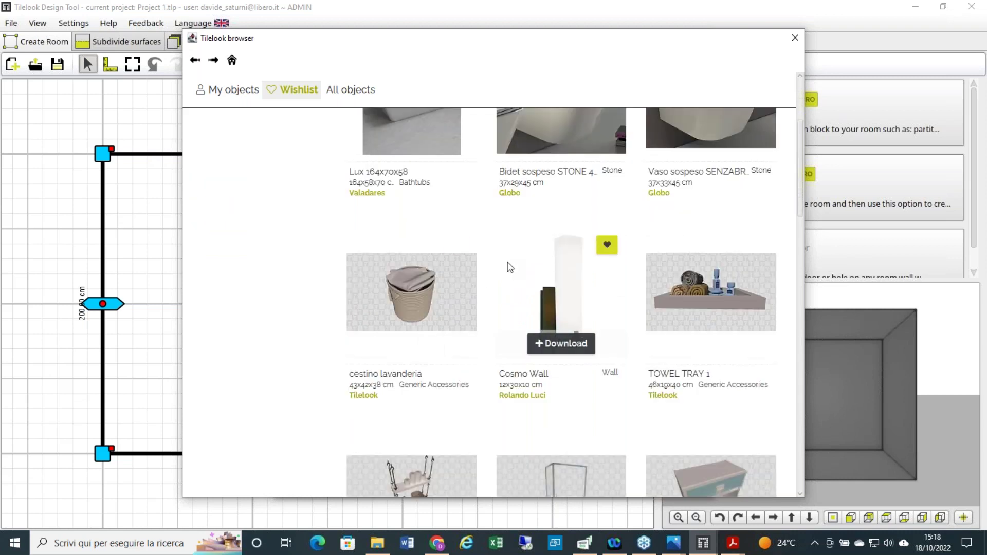
scroll(486, 271, down, 2)
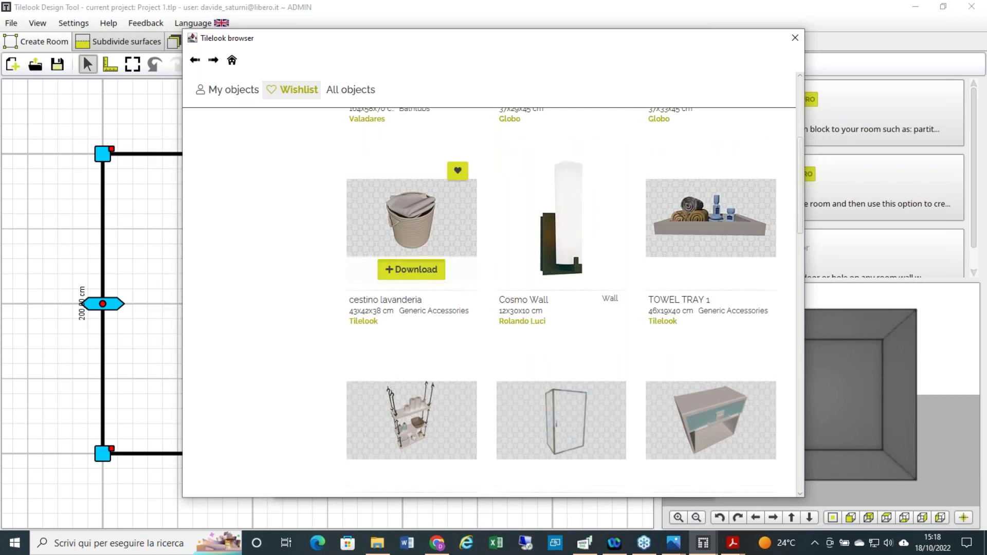
click(412, 269)
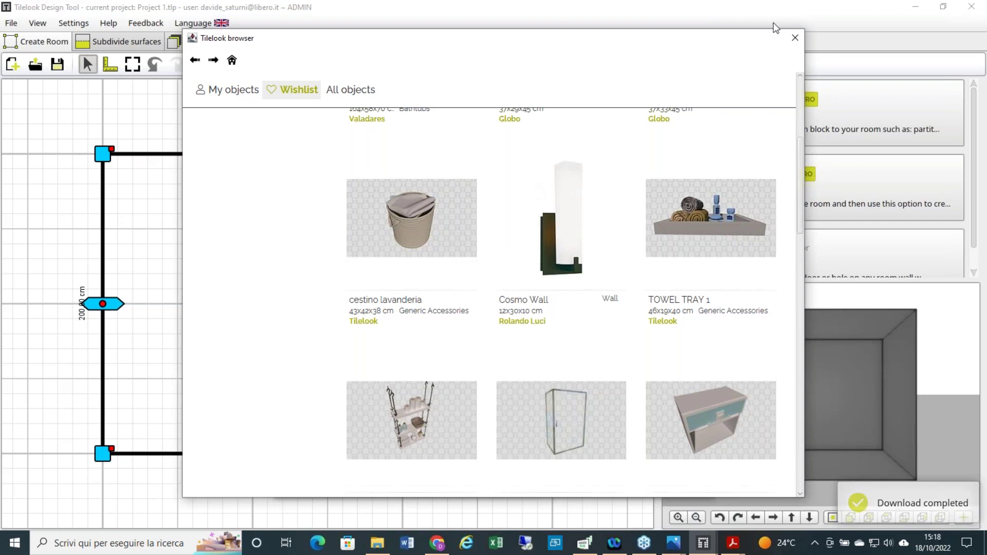
Close the Tilelook browser, check the four listed models, and reload via Add model > Load from Tilelook.
click(794, 39)
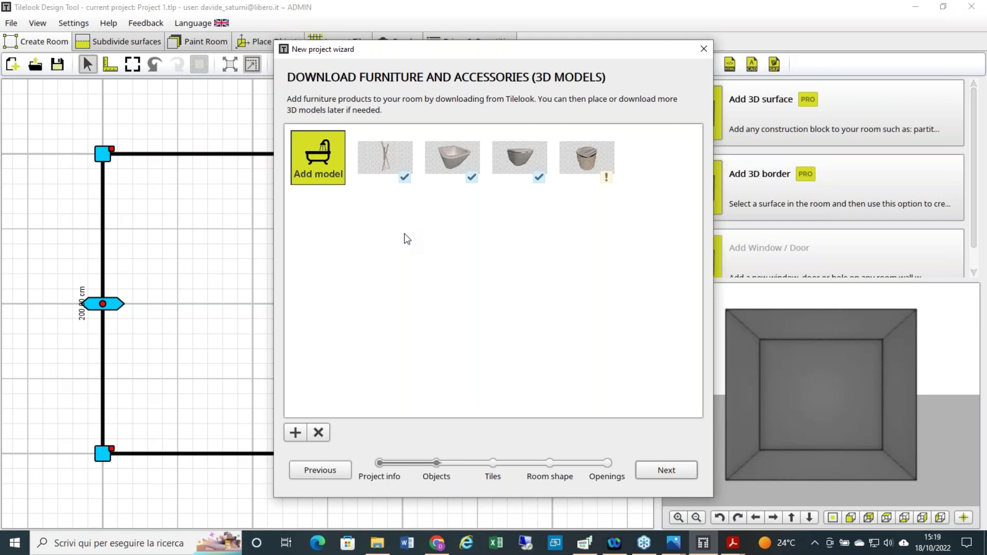
click(333, 179)
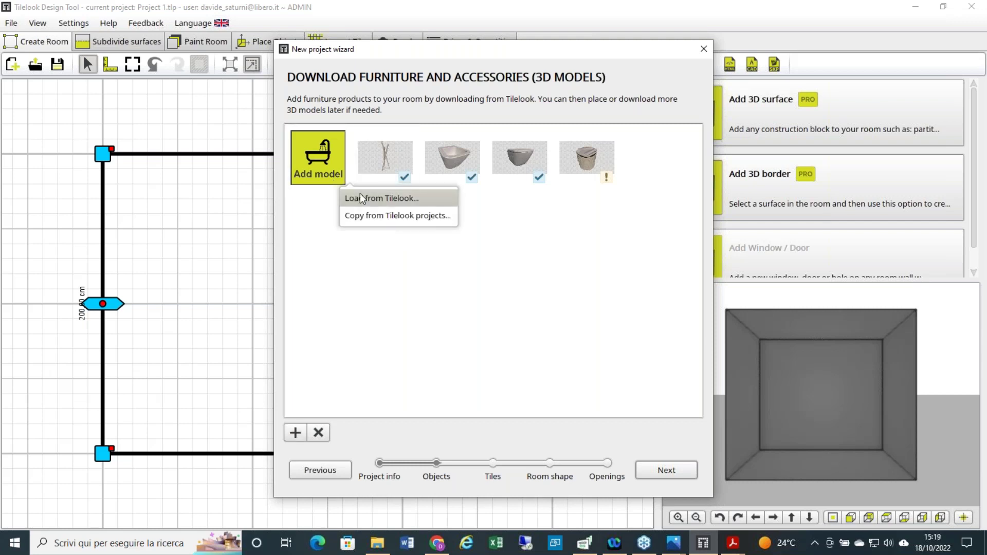
click(362, 199)
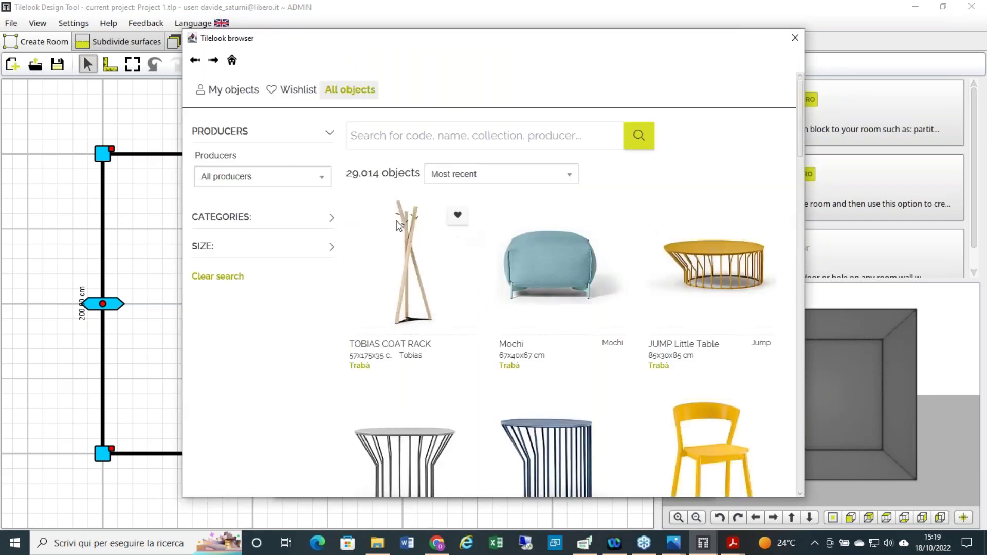
Filter the object library to producer Agape by searching 'aga', and open its Collections list.
click(321, 185)
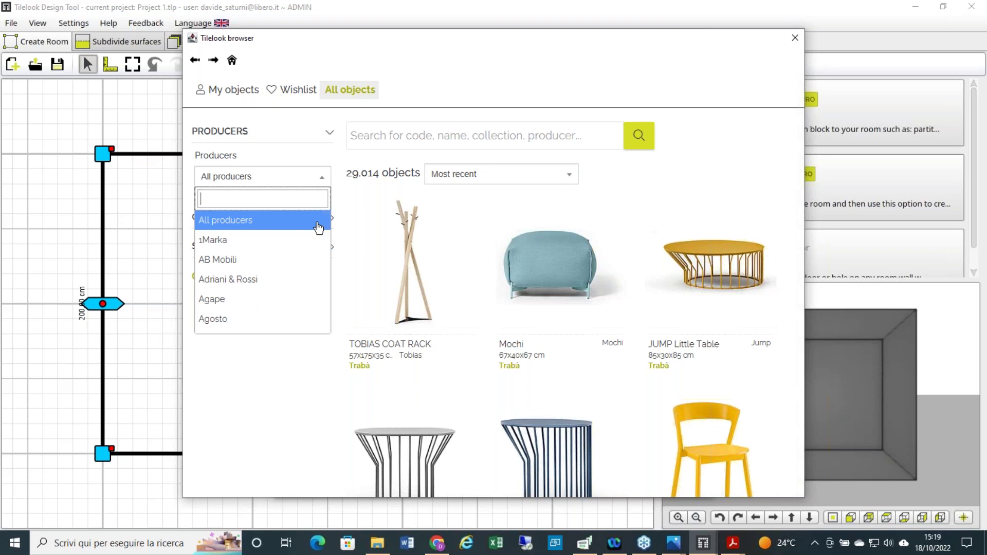
text(aga)
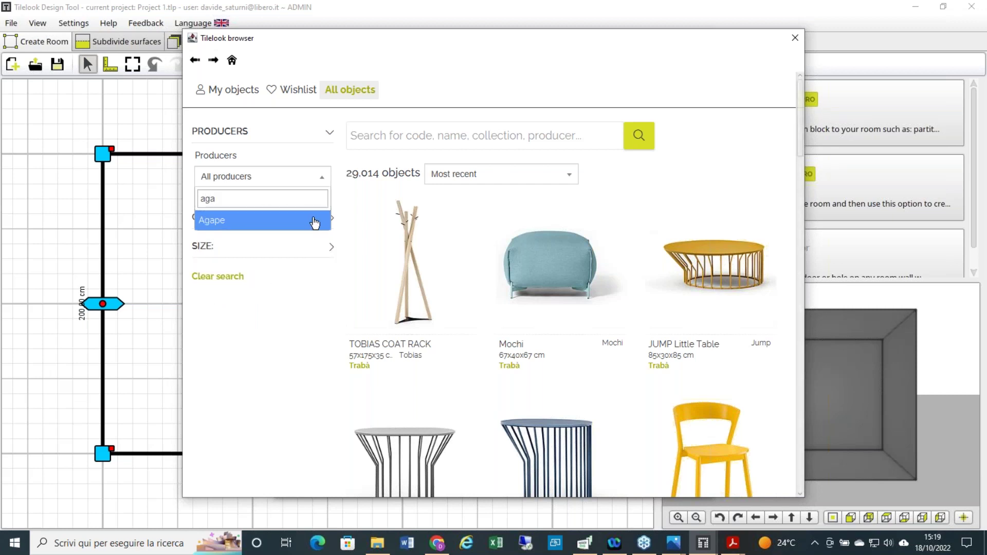
click(316, 224)
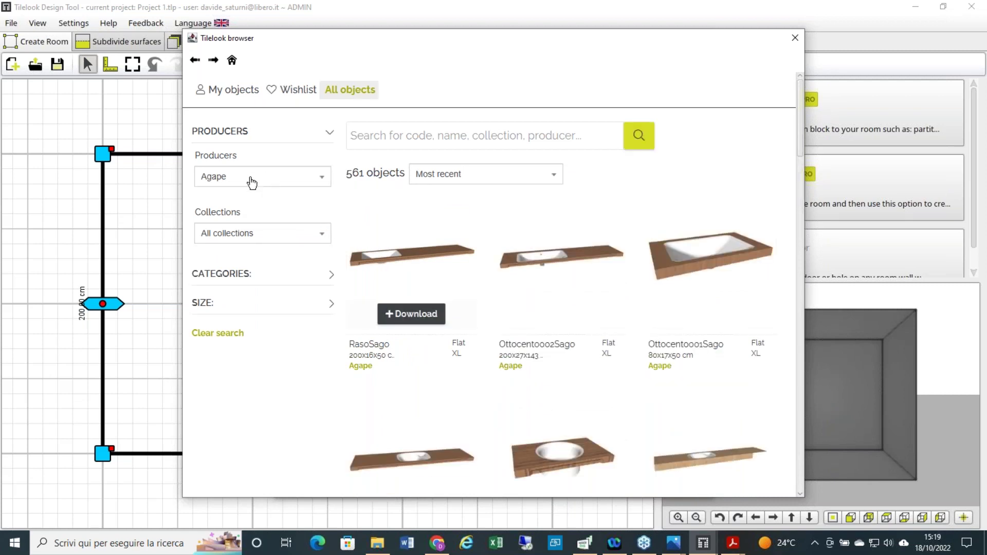
click(315, 237)
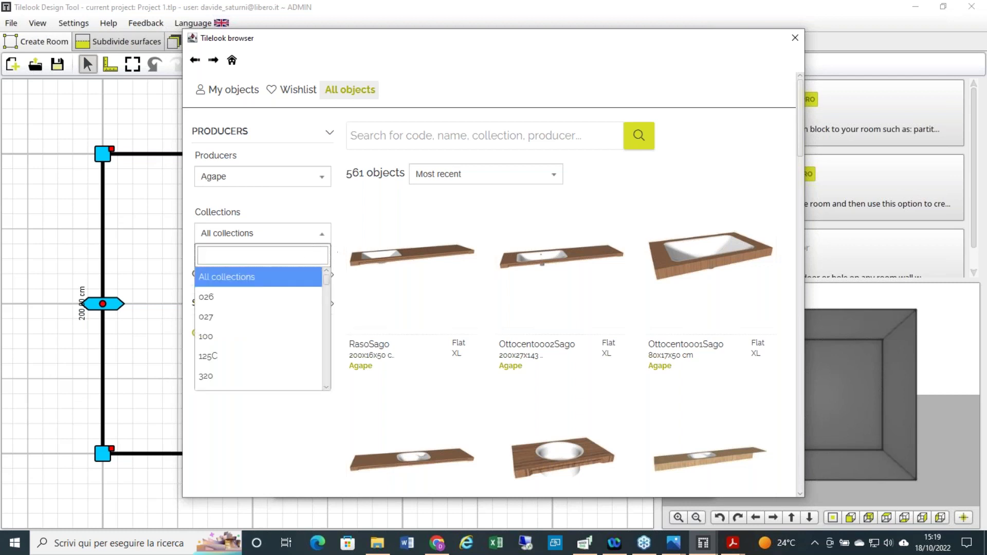
Expand the Categories and Size filters for the 561 Agape objects, then reopen the Producers list.
scroll(314, 280, down, 15)
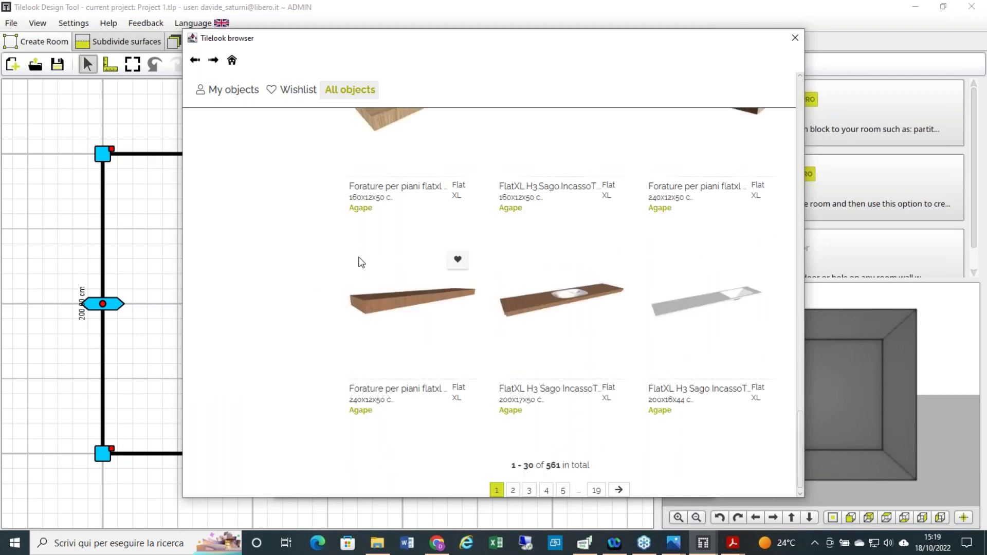
scroll(324, 252, up, 5)
scroll(325, 251, up, 10)
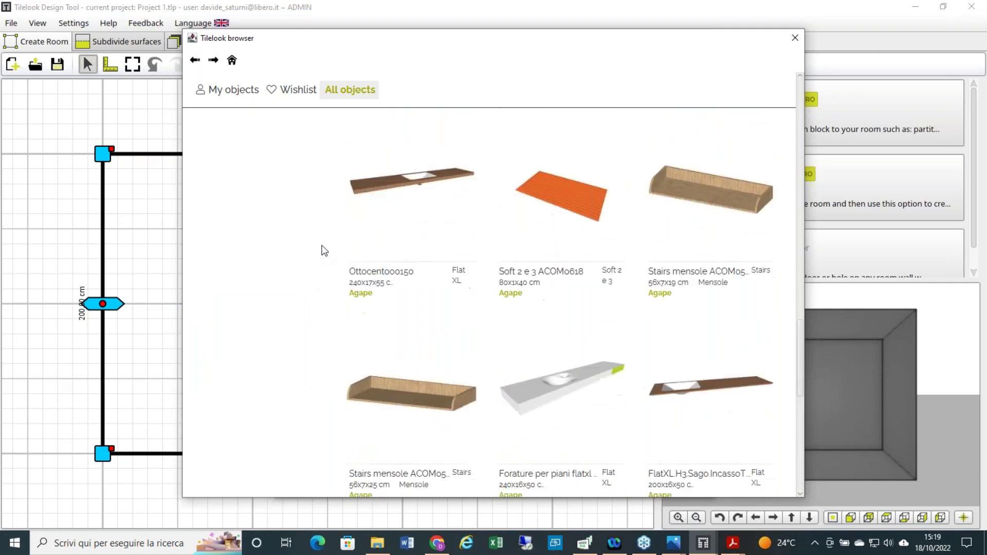
scroll(324, 249, up, 10)
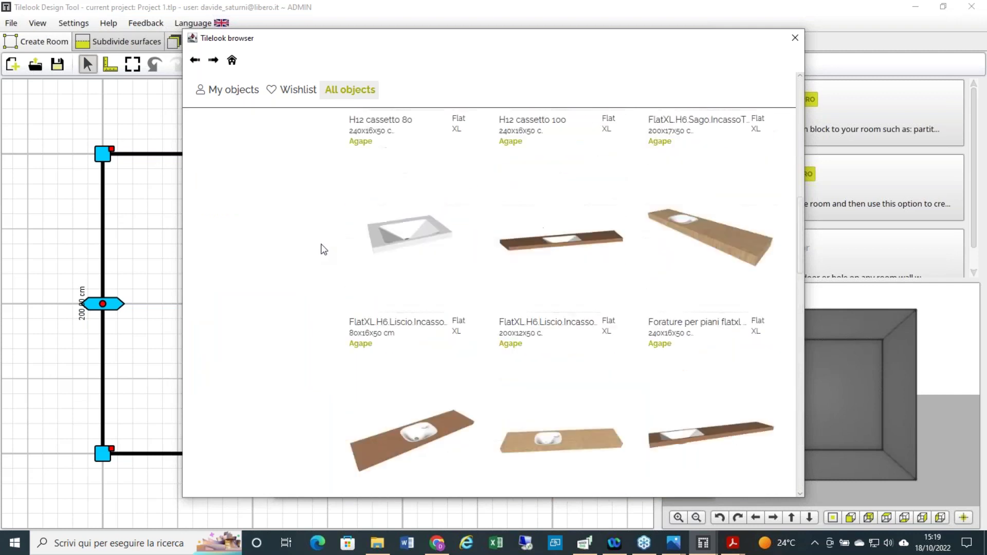
scroll(321, 262, up, 3)
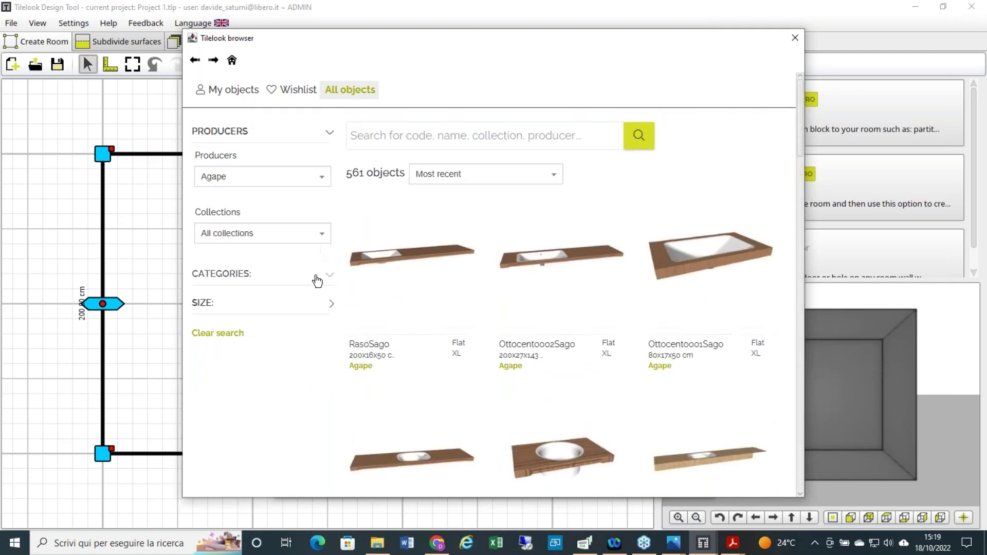
click(316, 279)
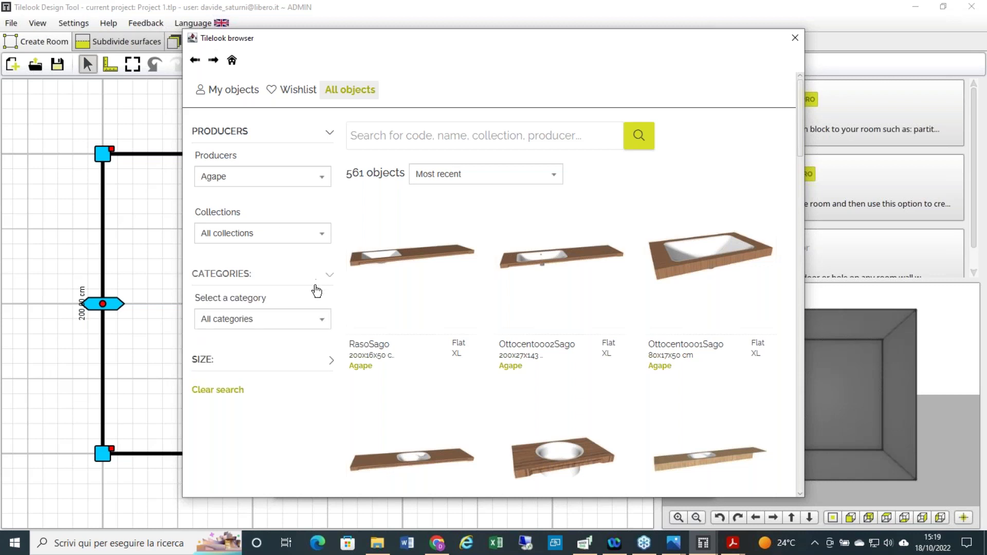
click(314, 370)
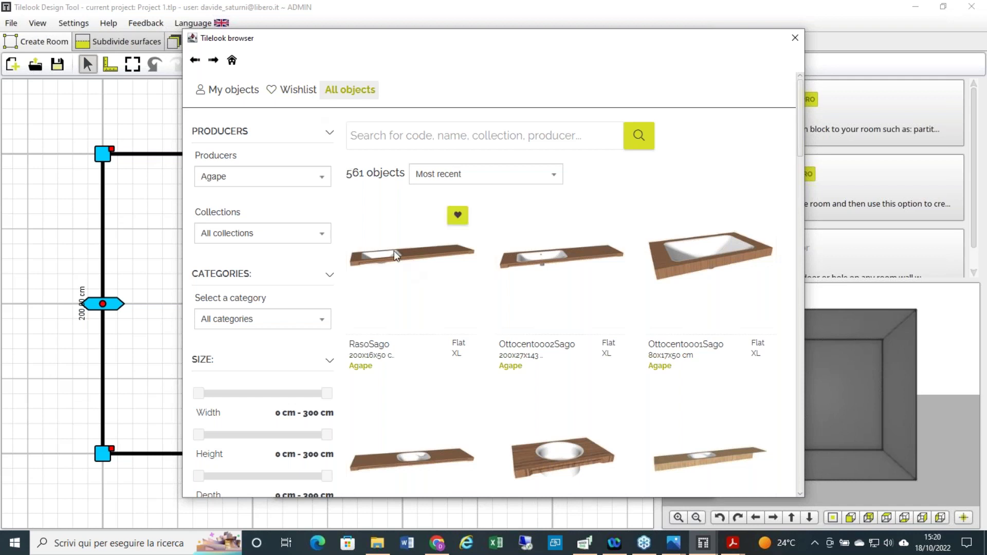
click(315, 178)
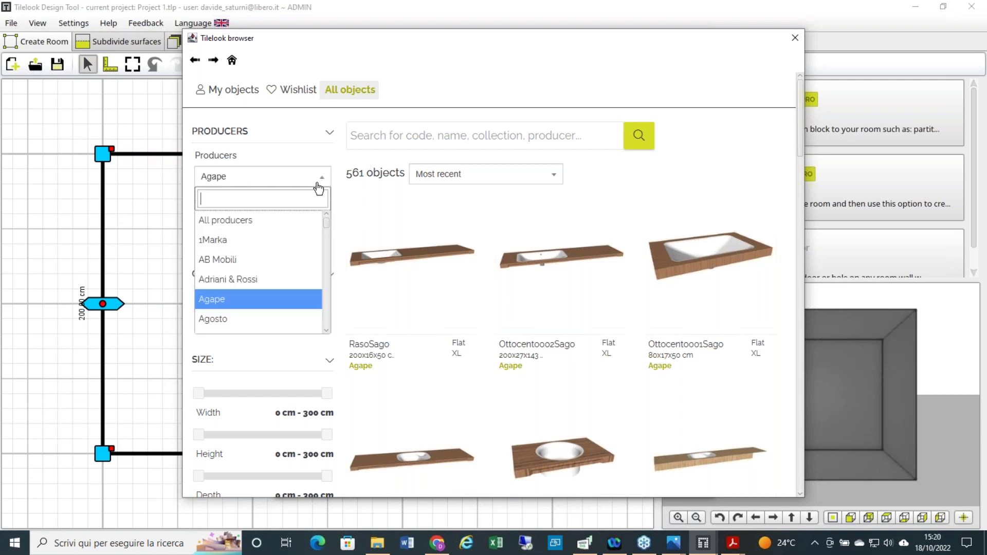
Heart the Mochi pouf by Trabà and view the Wishlist, now at 25 objects.
scroll(293, 220, down, 10)
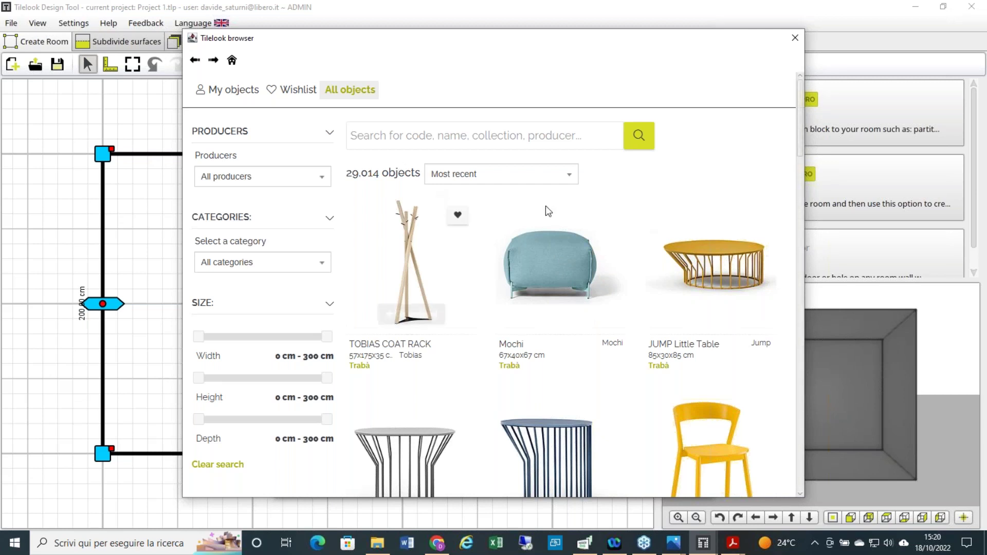
mouse_move(604, 220)
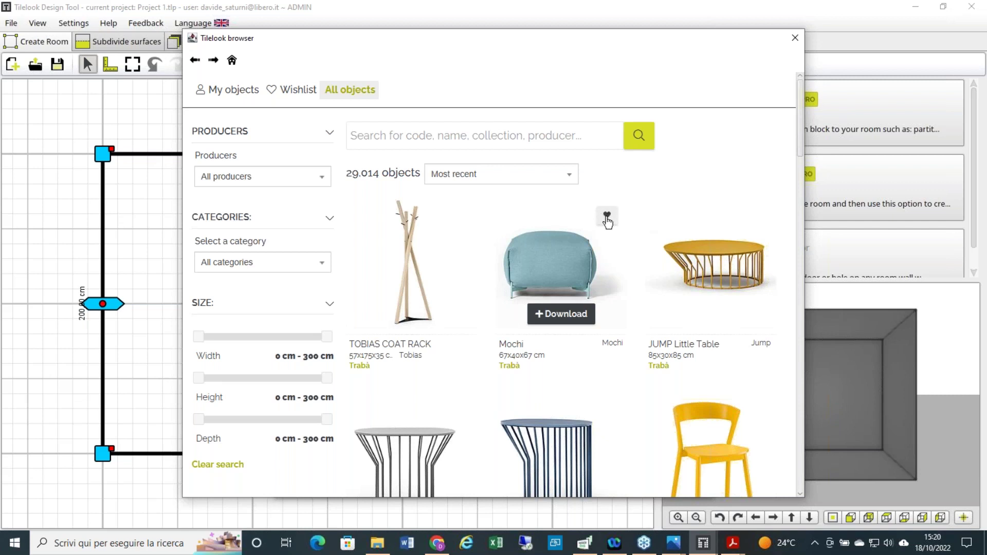
click(607, 217)
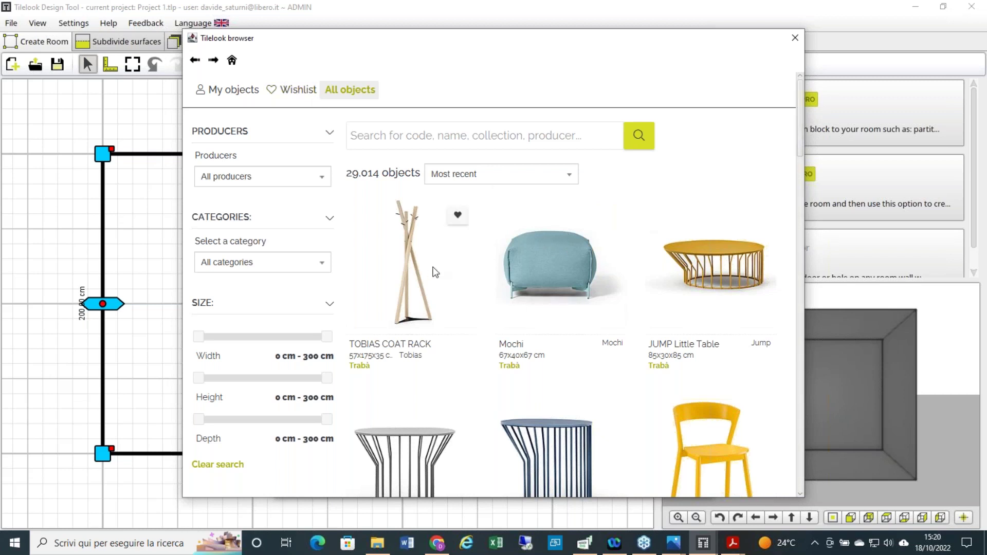
click(296, 90)
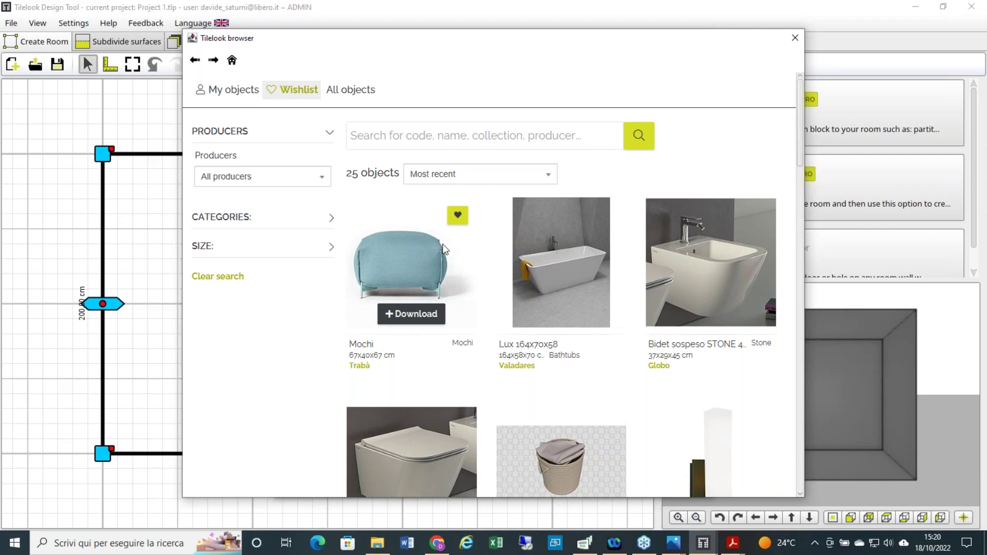
Close the Tilelook object library and move the wizard on to the Tiles step.
click(793, 39)
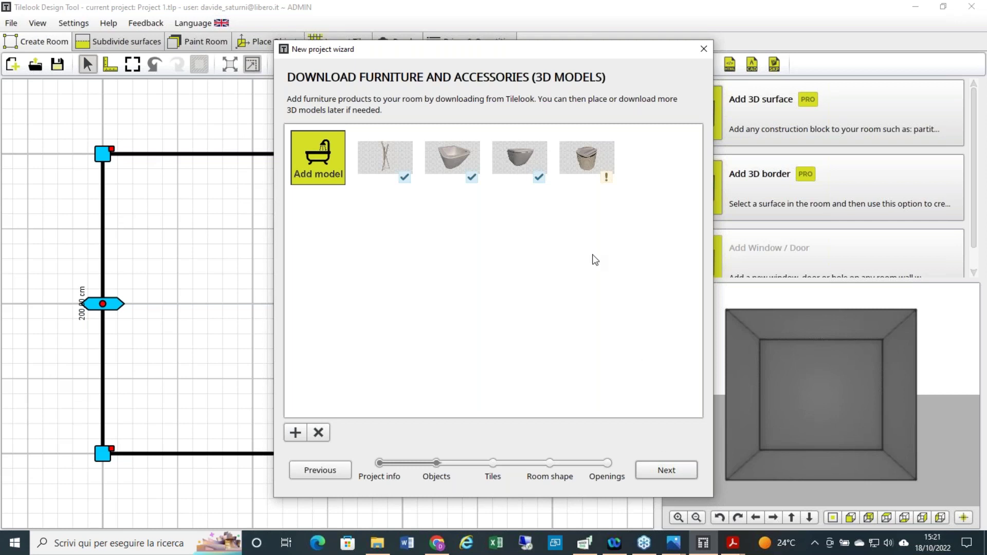
click(684, 470)
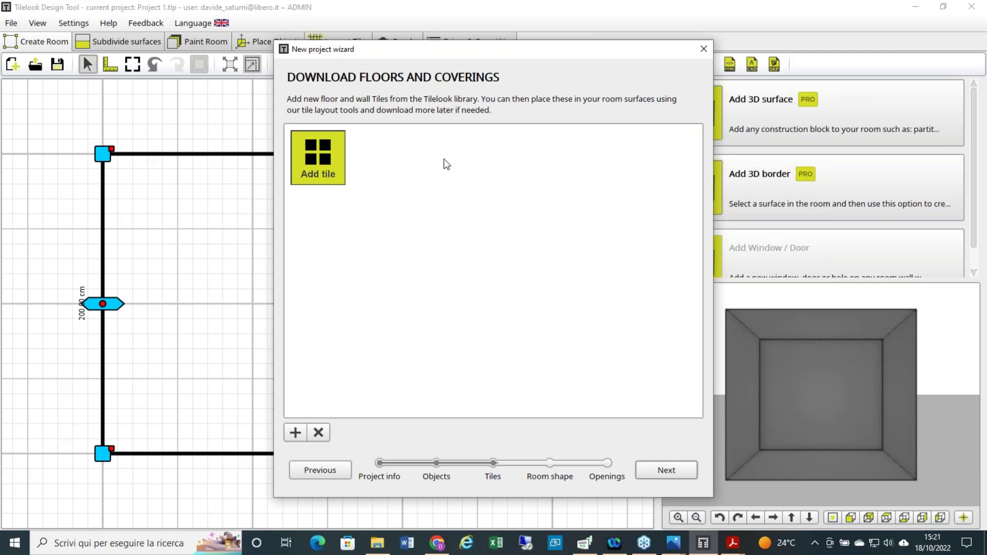
Open the Tilelook tile library for downloading and show its Wishlist tiles.
click(329, 160)
right_click(329, 156)
click(350, 175)
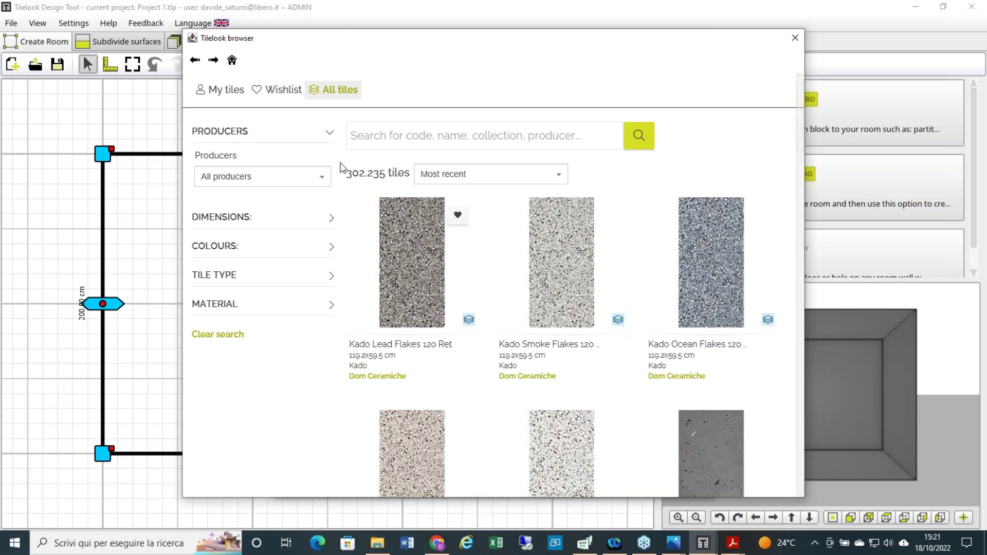
mouse_move(353, 210)
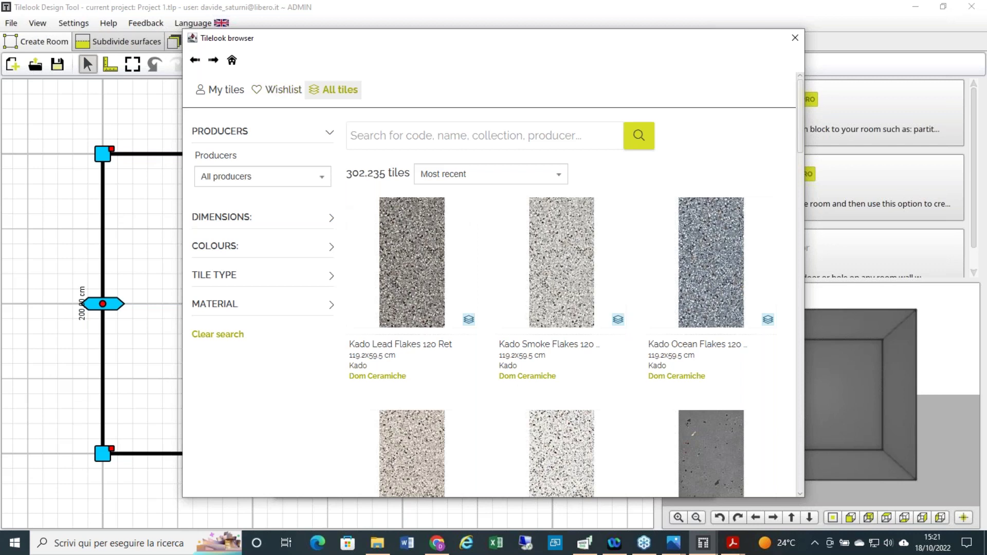
click(281, 90)
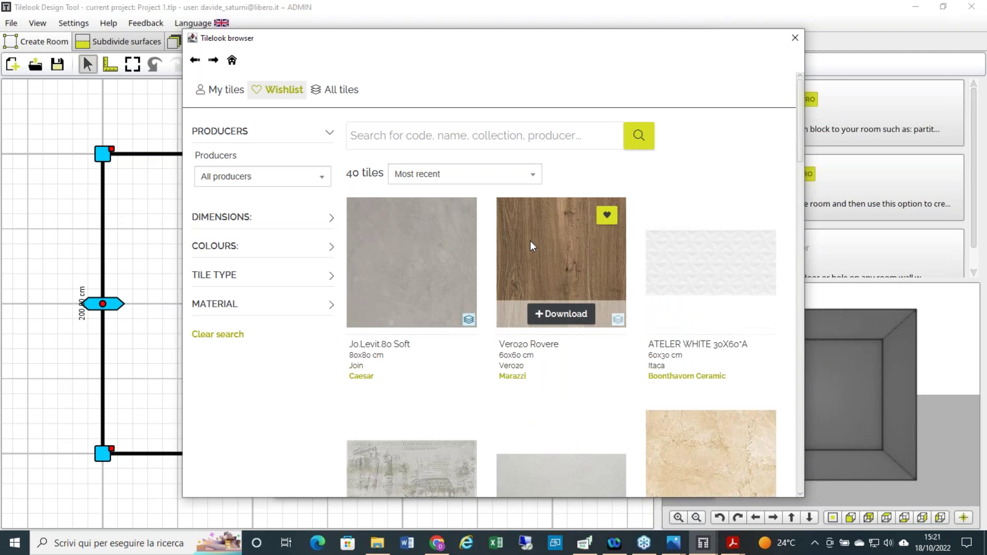
Download the Plaster20 Grey and Chroma Grey tiles, then close the tile browser.
scroll(529, 240, down, 2)
scroll(531, 242, down, 9)
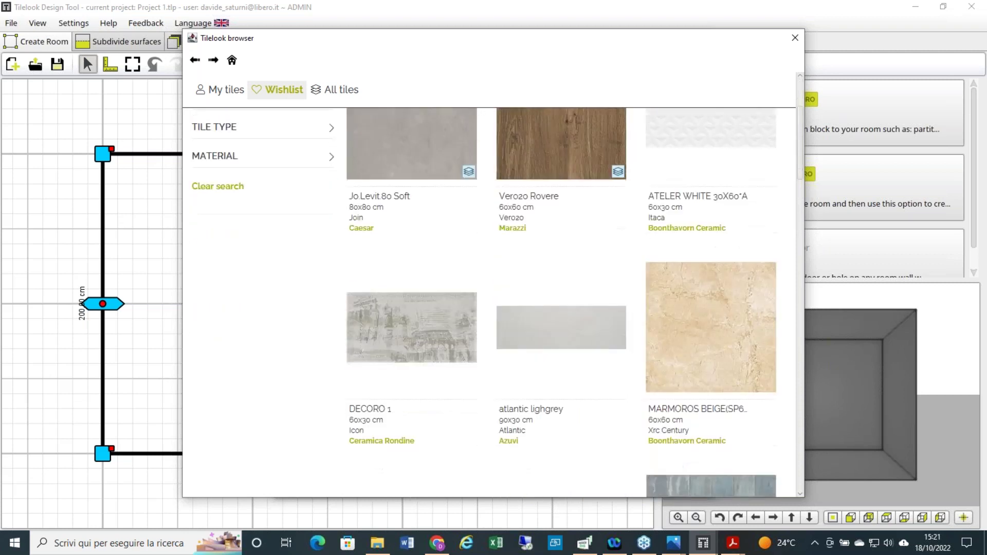
scroll(532, 240, down, 14)
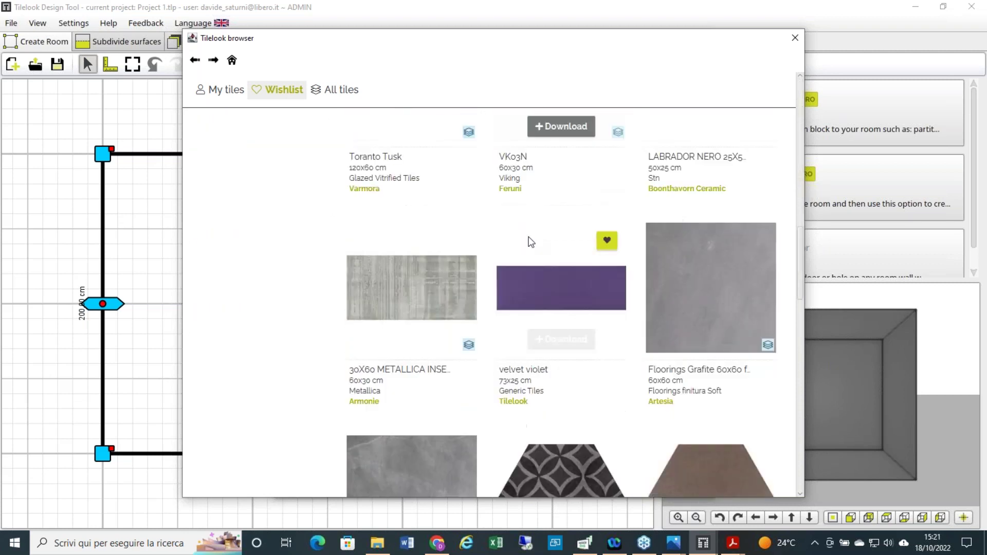
scroll(528, 236, down, 9)
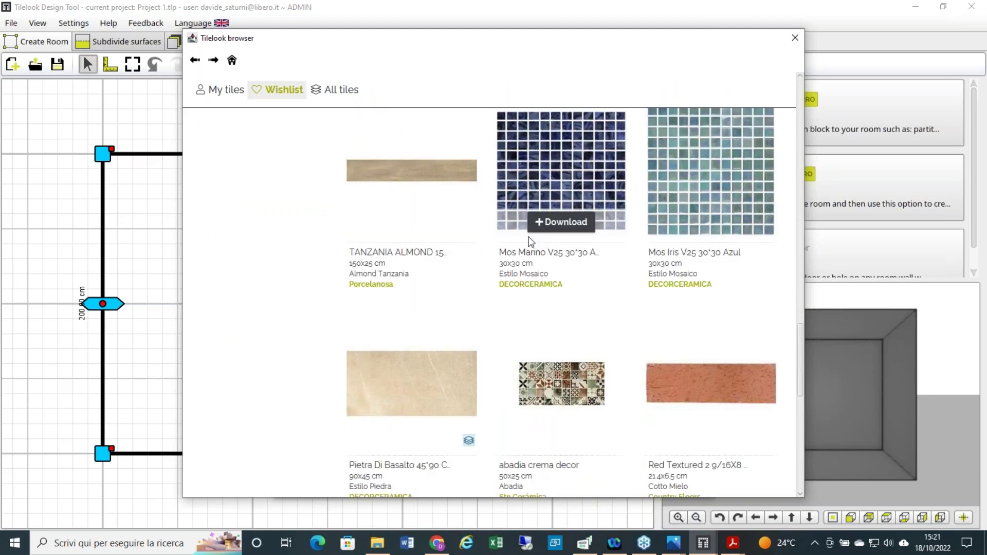
scroll(560, 236, down, 3)
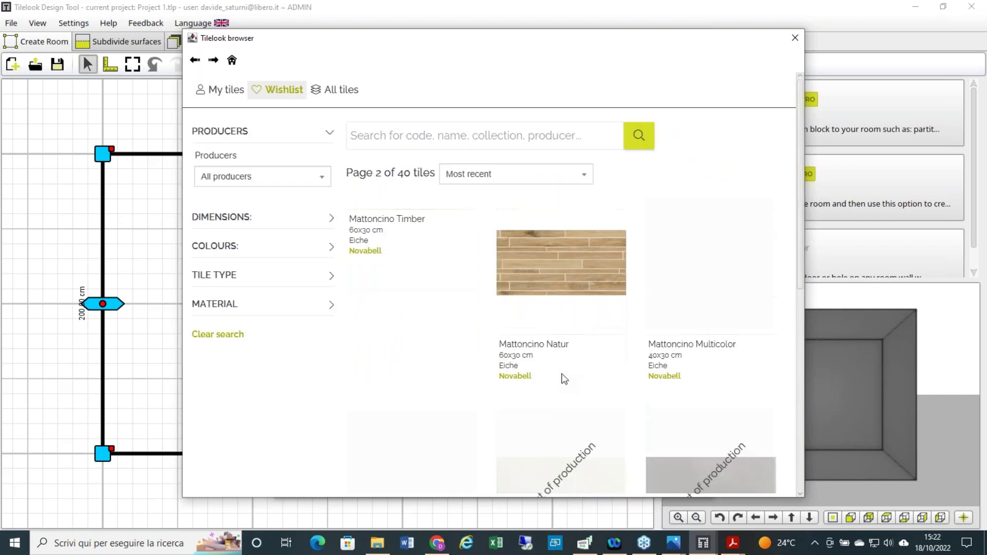
scroll(563, 373, down, 3)
scroll(566, 365, down, 5)
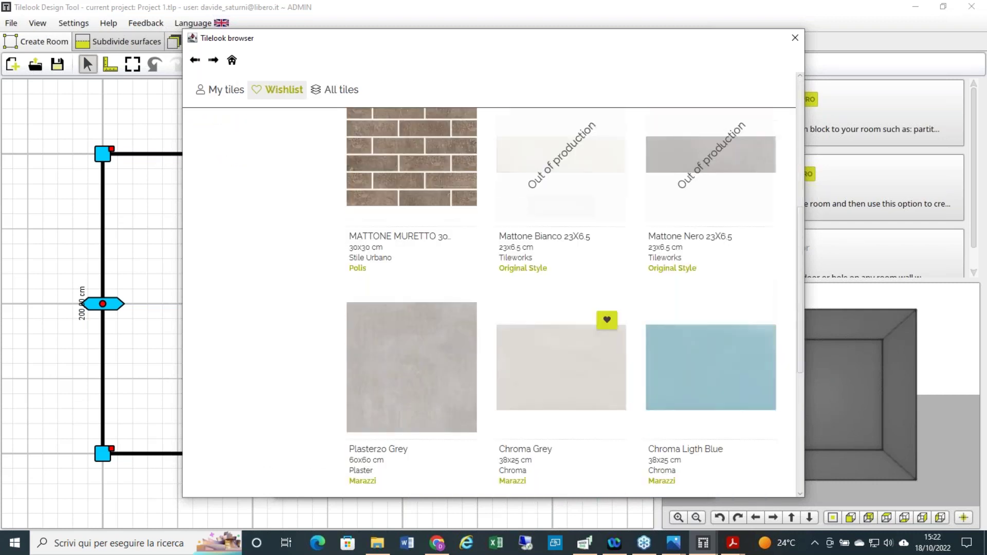
click(418, 370)
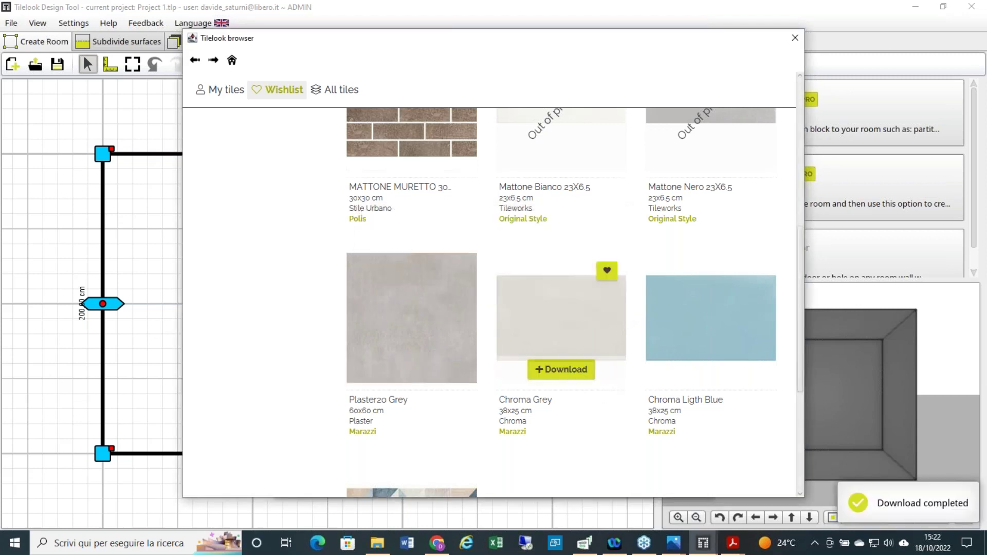
click(561, 369)
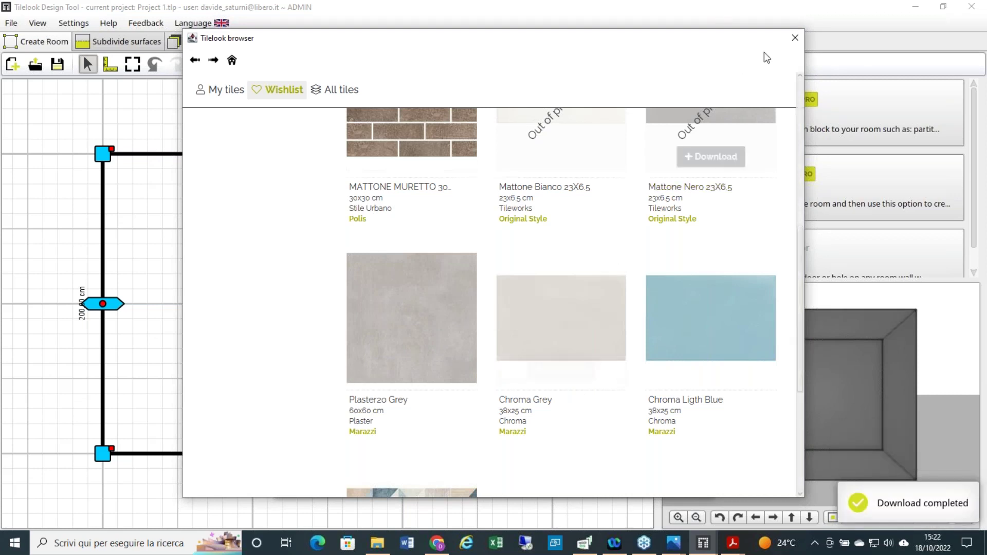
click(795, 38)
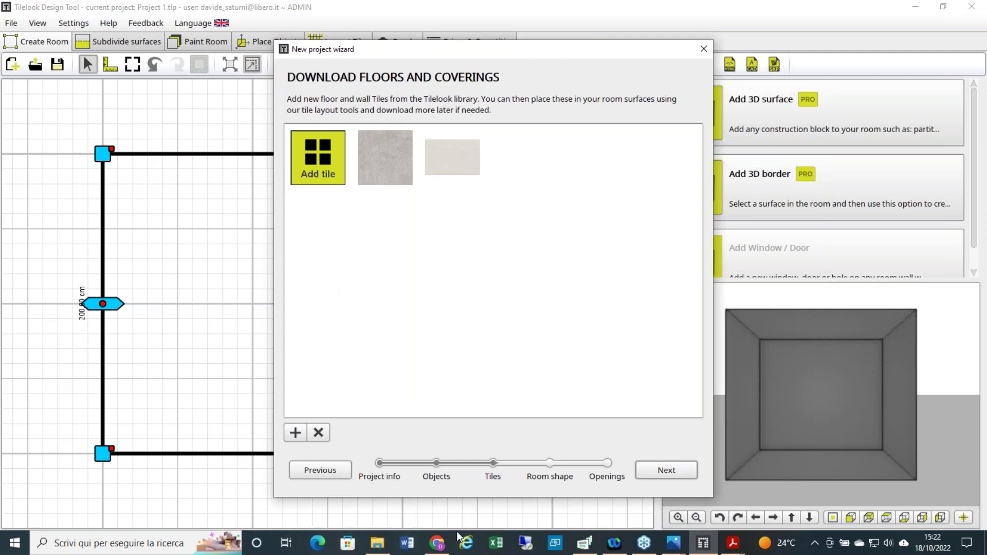
Switch to Chrome showing the Tilelook home page with the free PRO trial offer.
click(445, 543)
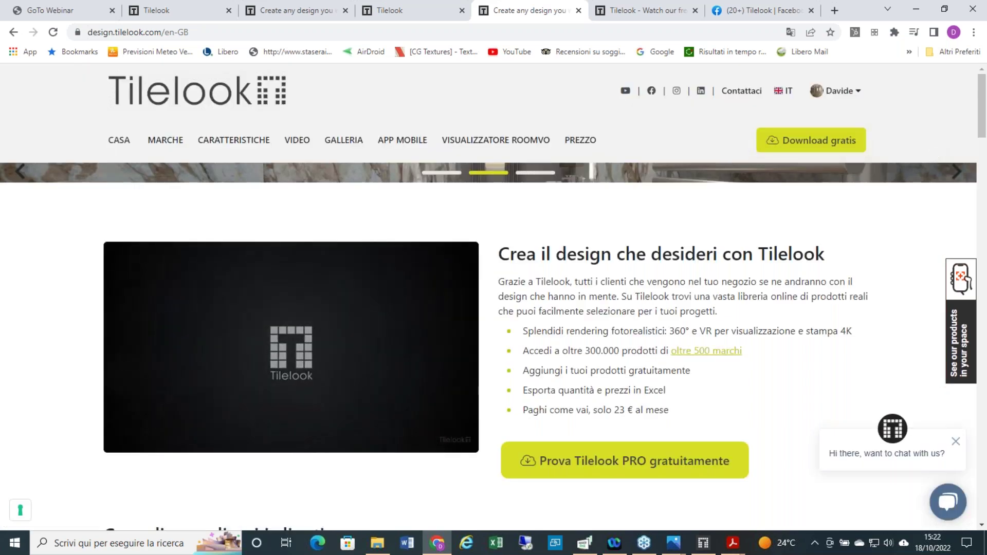
Keep the site language set to English (inglese) in the language preferences.
click(779, 91)
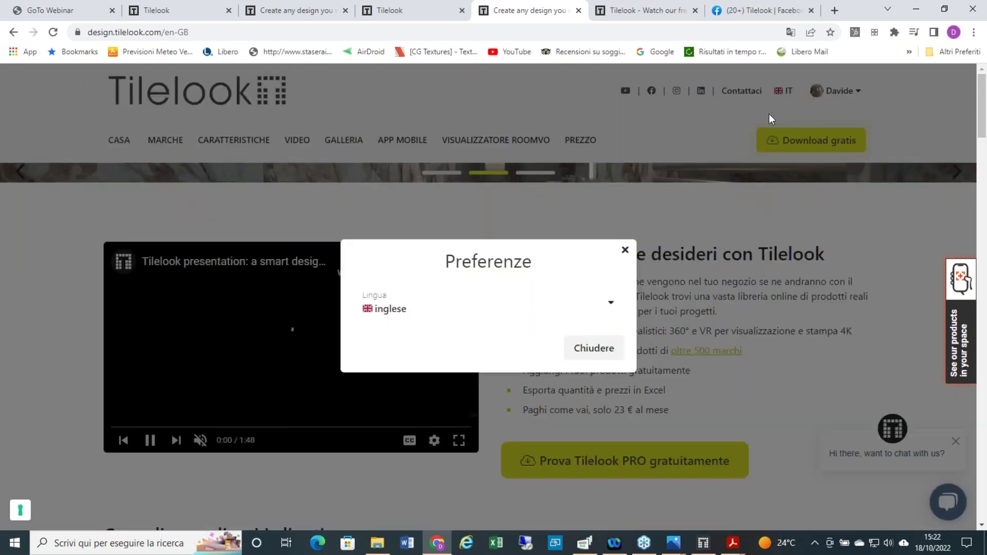
click(509, 309)
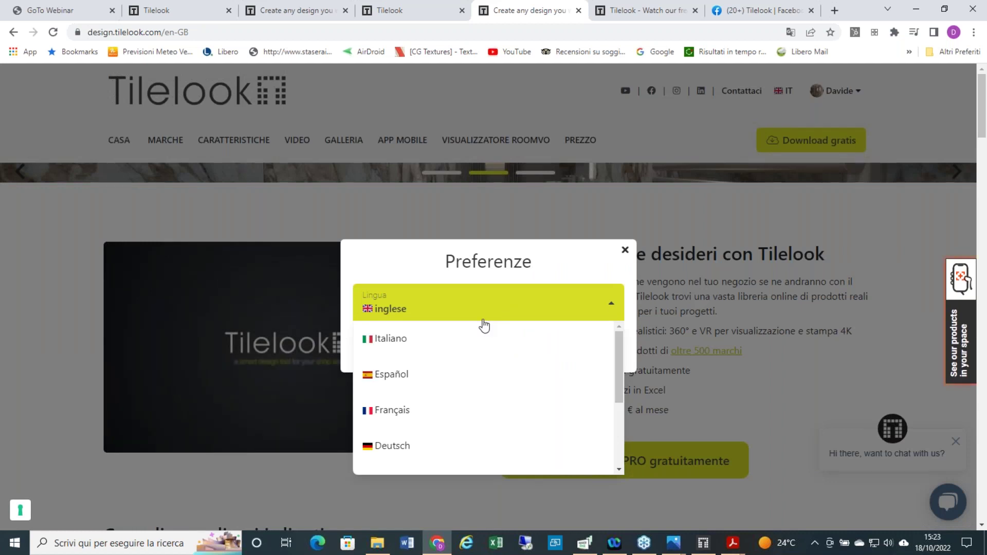
click(486, 319)
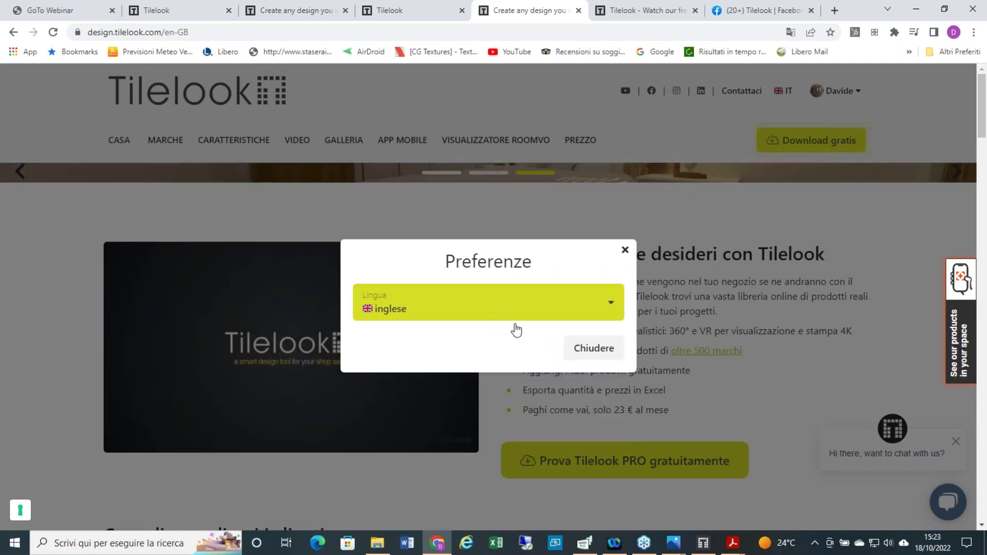
click(598, 348)
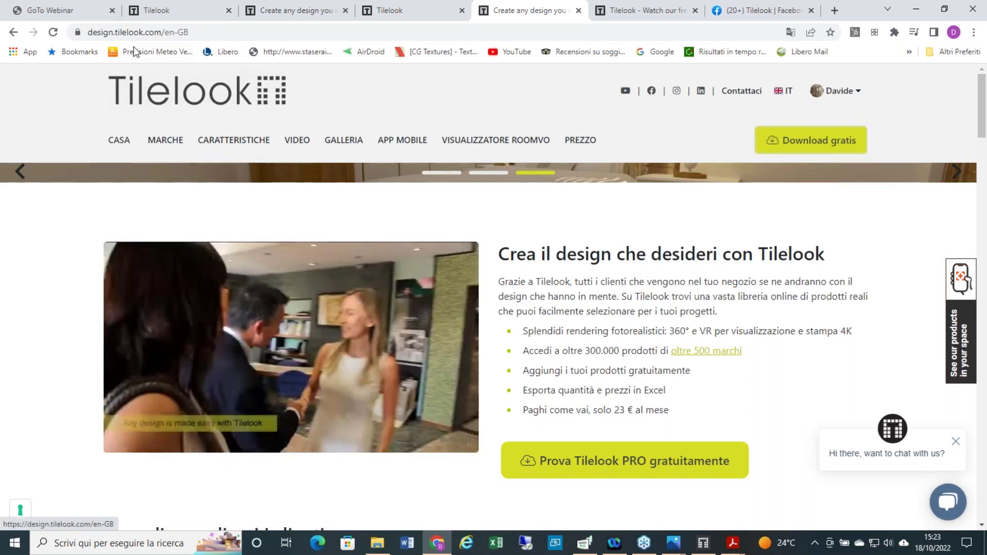
Open the main tilelook.com home page in the other Tilelook tab.
click(195, 33)
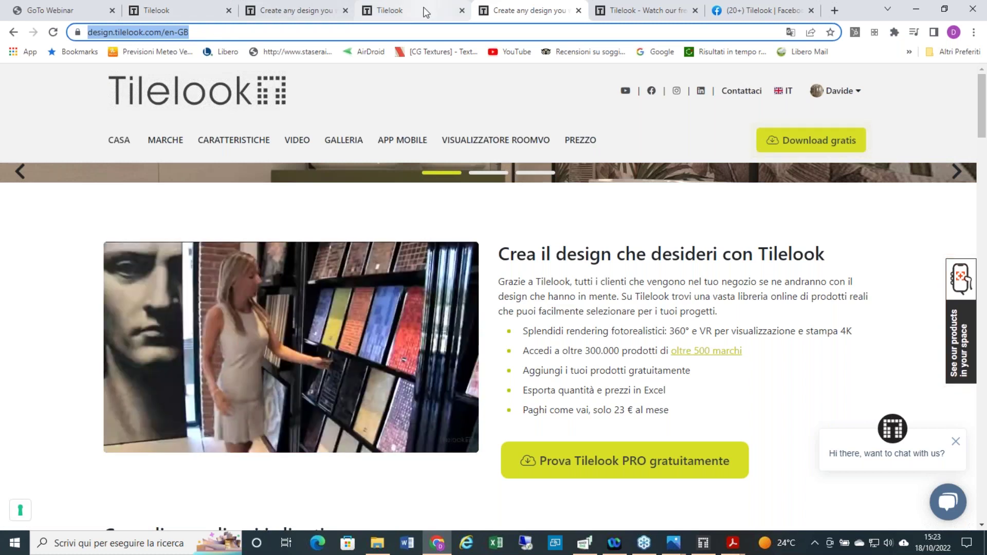
click(391, 10)
click(78, 87)
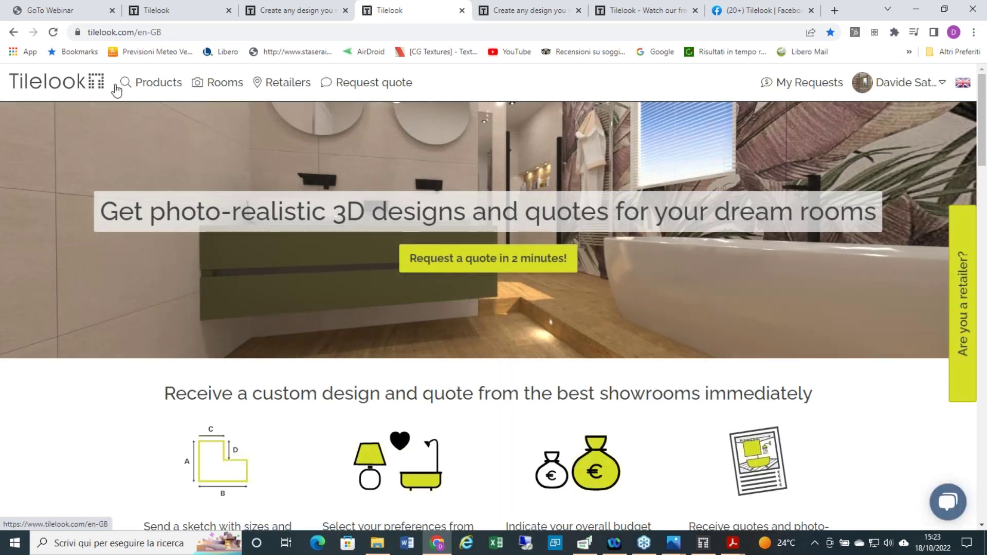
Open Products > Brands and scroll through the brand grid.
mouse_move(116, 90)
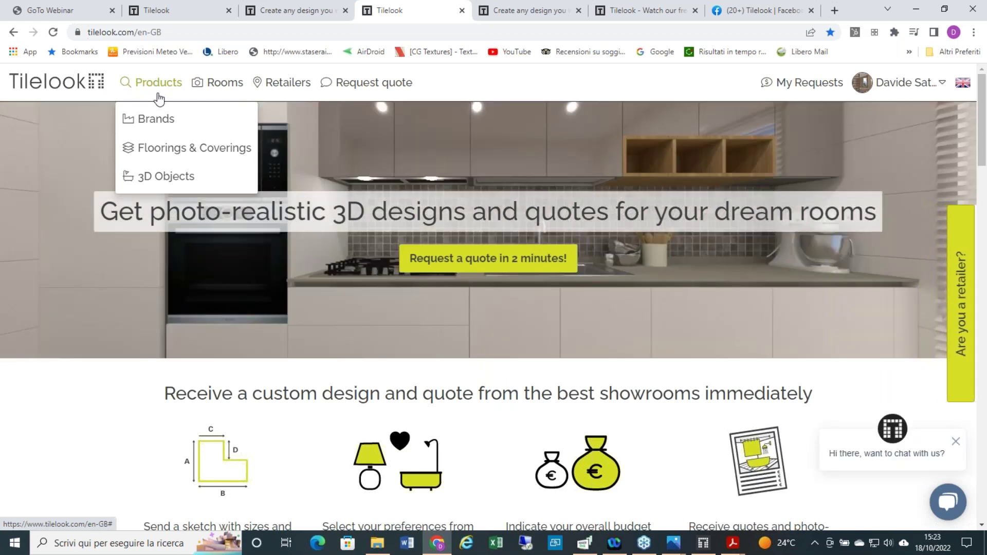
click(159, 126)
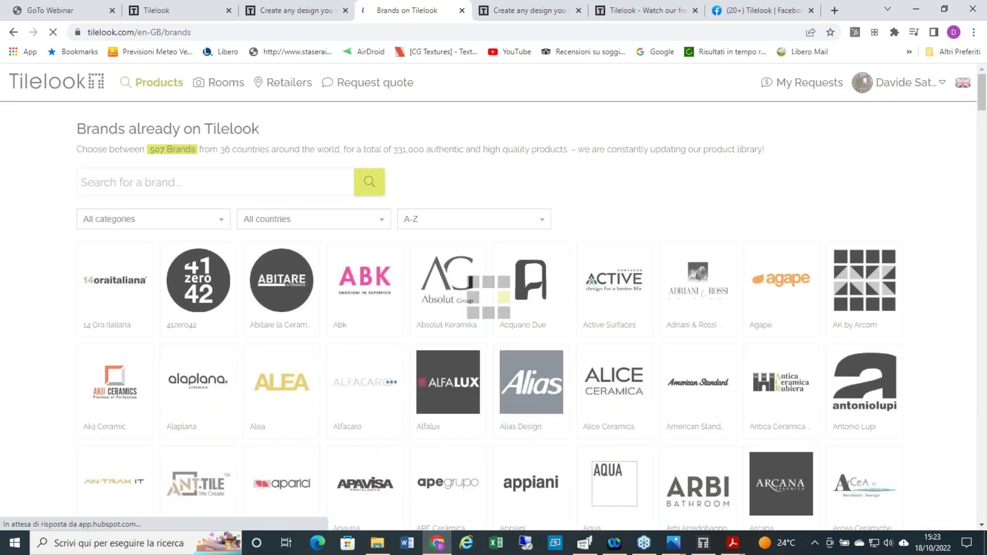
scroll(377, 276, down, 1)
scroll(375, 275, down, 4)
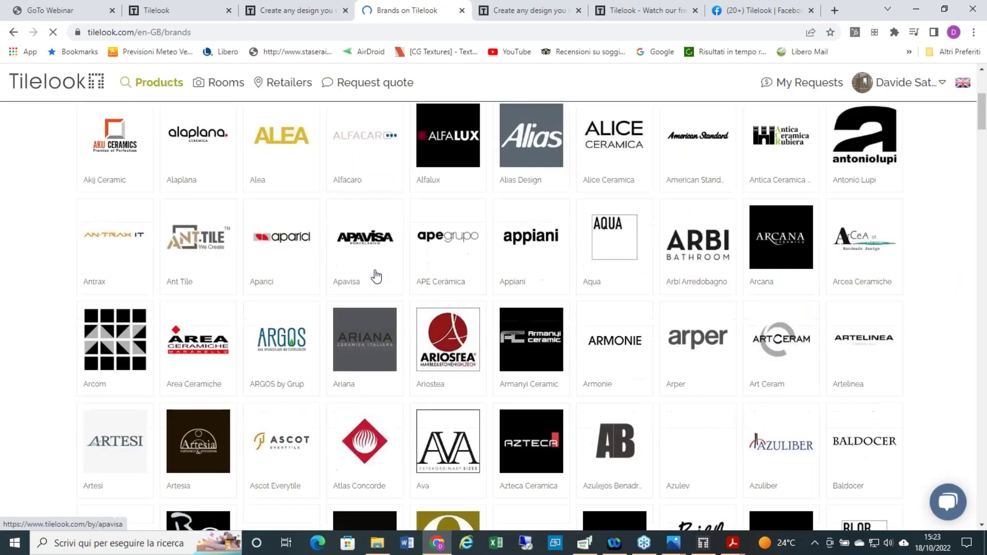
scroll(375, 276, up, 5)
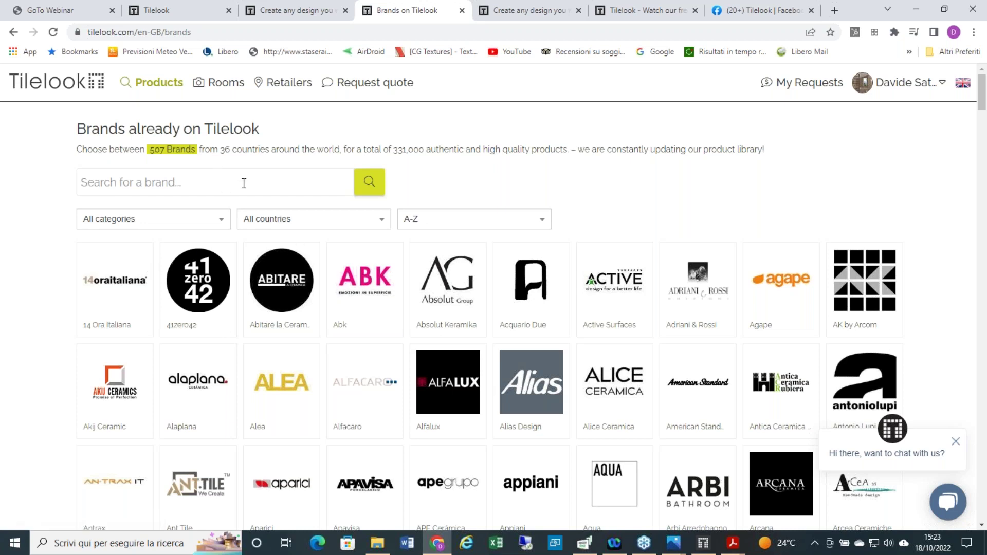
scroll(369, 271, down, 1)
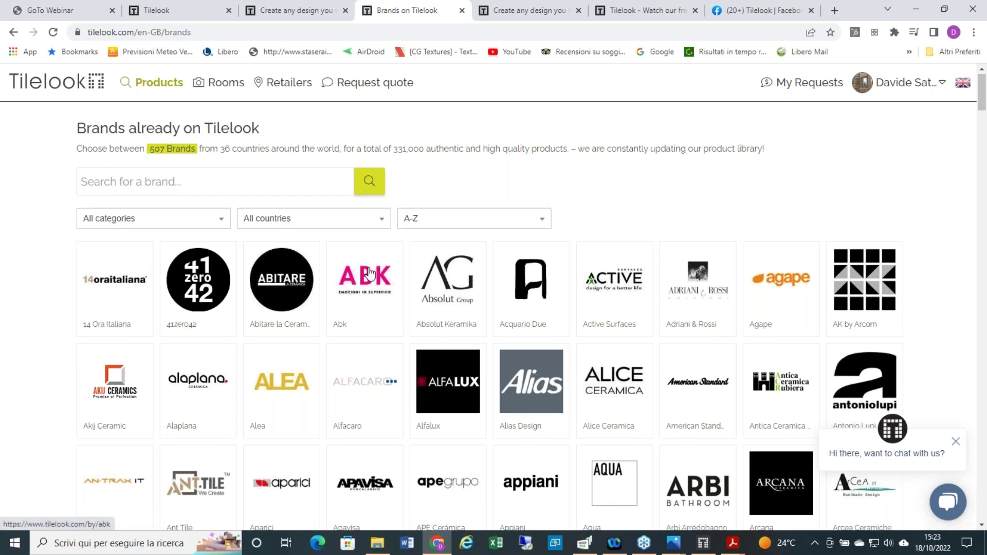
scroll(370, 271, down, 3)
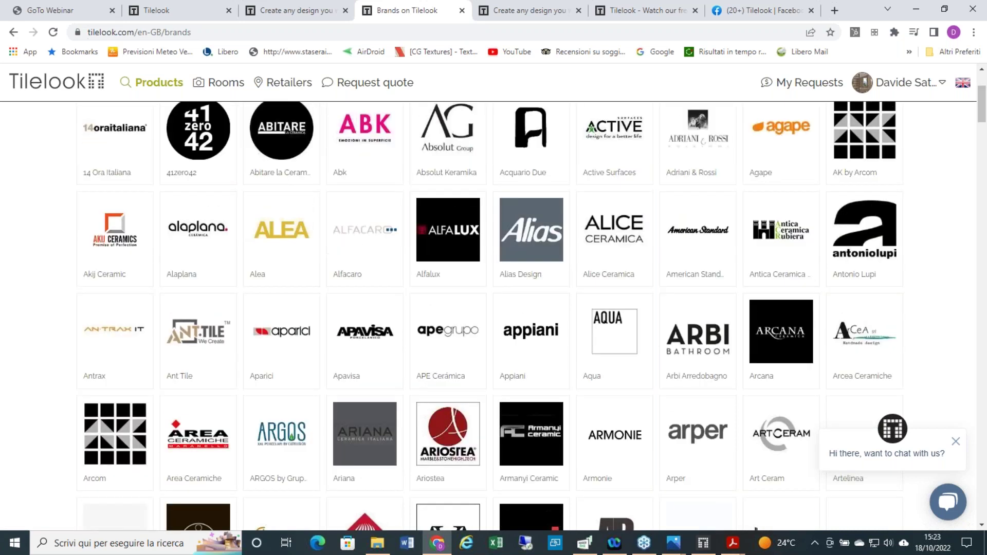
scroll(377, 311, up, 3)
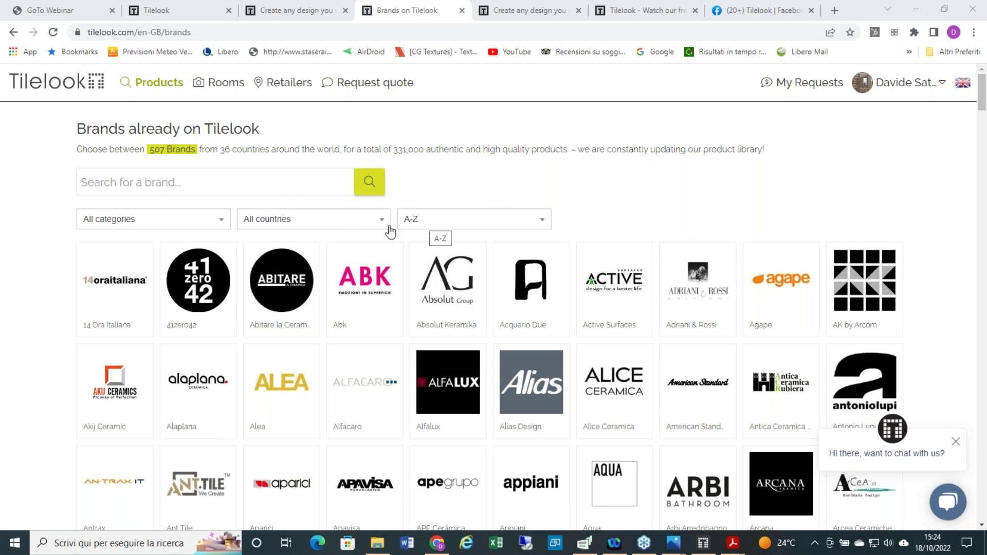
scroll(350, 257, down, 3)
scroll(348, 257, up, 3)
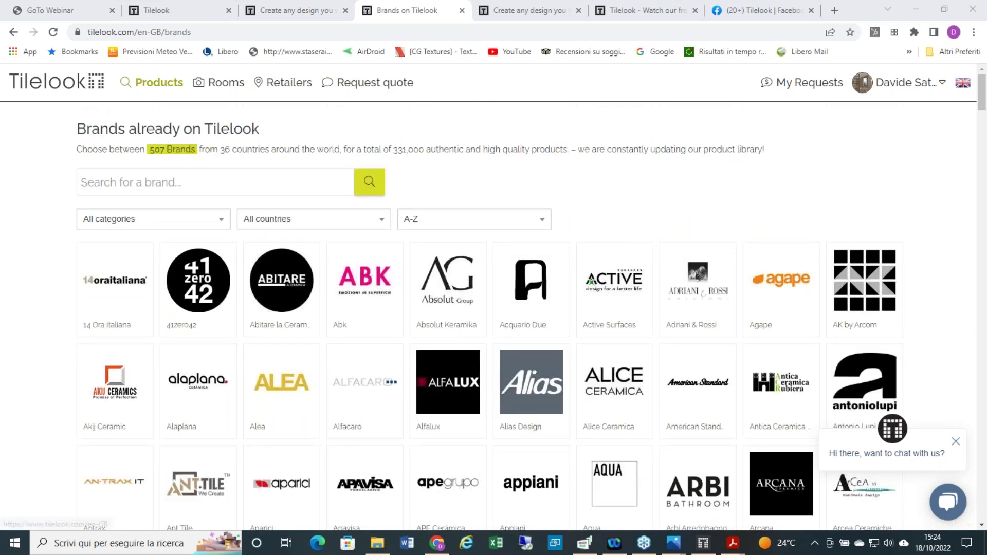
Return to the Tilelook home page, then advance the Design Tool wizard to the room shape step.
click(78, 92)
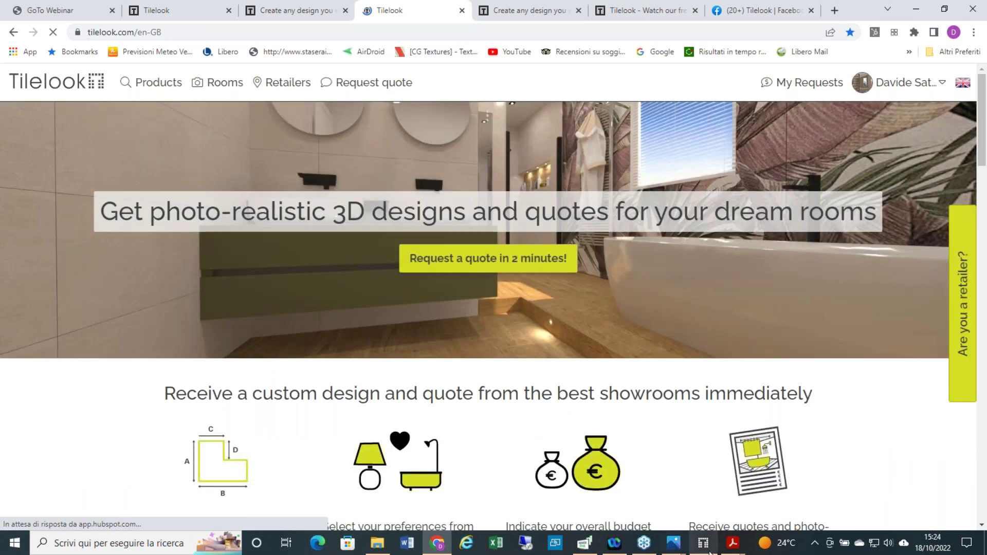
click(703, 543)
click(668, 474)
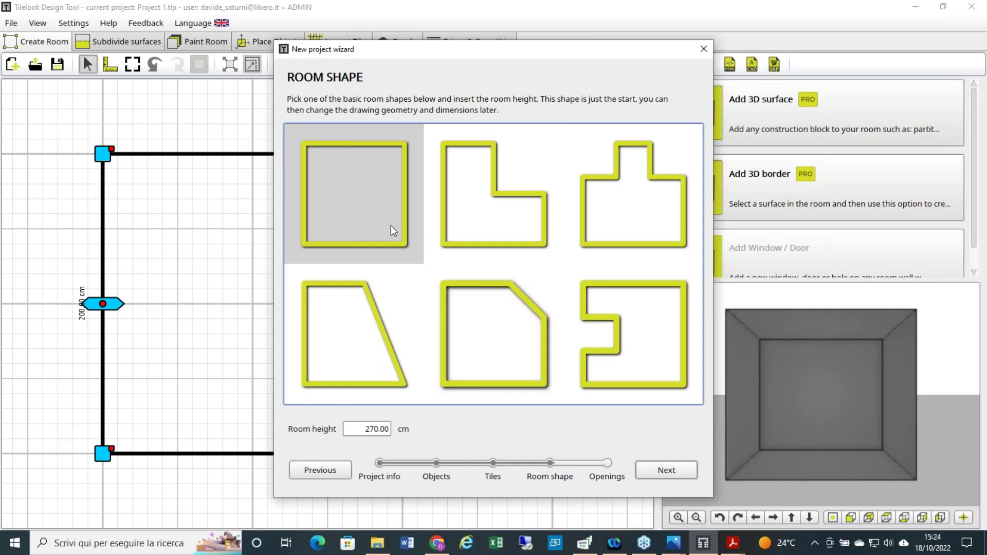
Accept the square room at 270.00 cm height and proceed to the openings step.
click(670, 471)
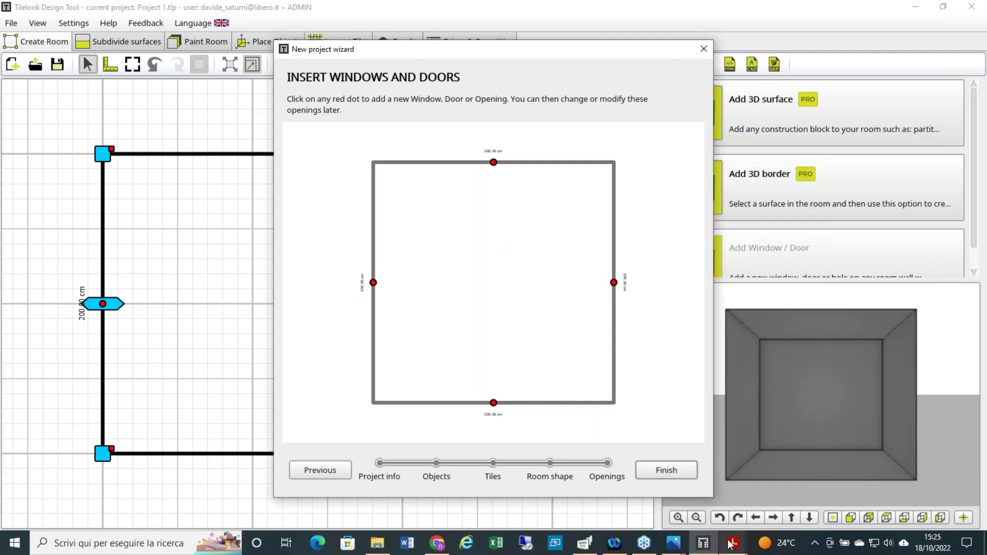
Show PIANTA E ALZATI x WEBIN15min.pdf full-screen via Vista > Modalità schermo intero.
mouse_move(730, 544)
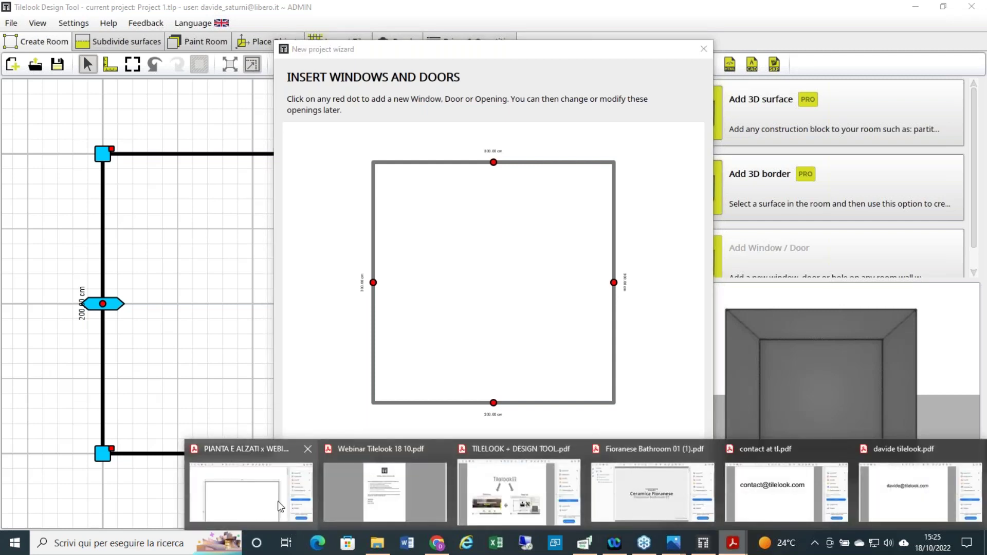
click(252, 494)
scroll(396, 226, down, 1)
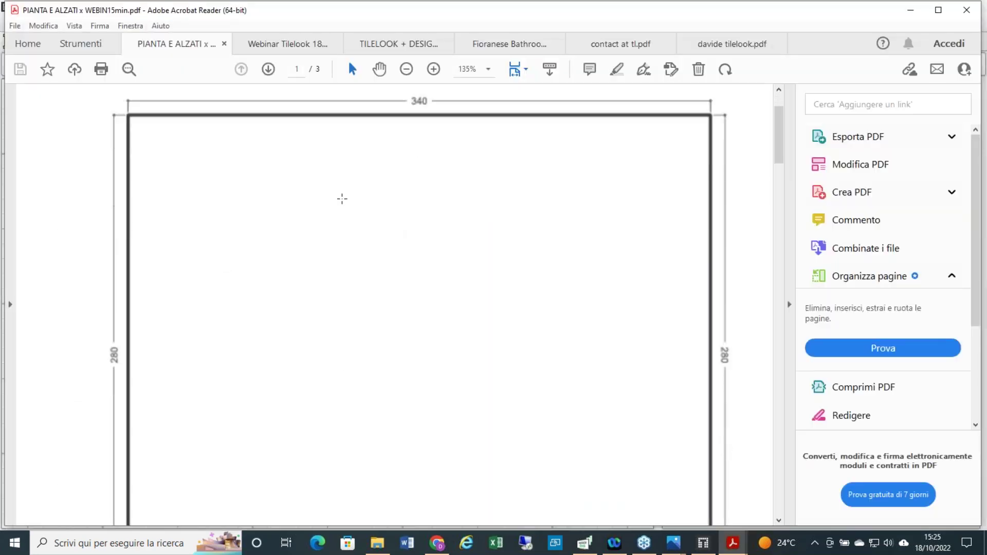
click(44, 25)
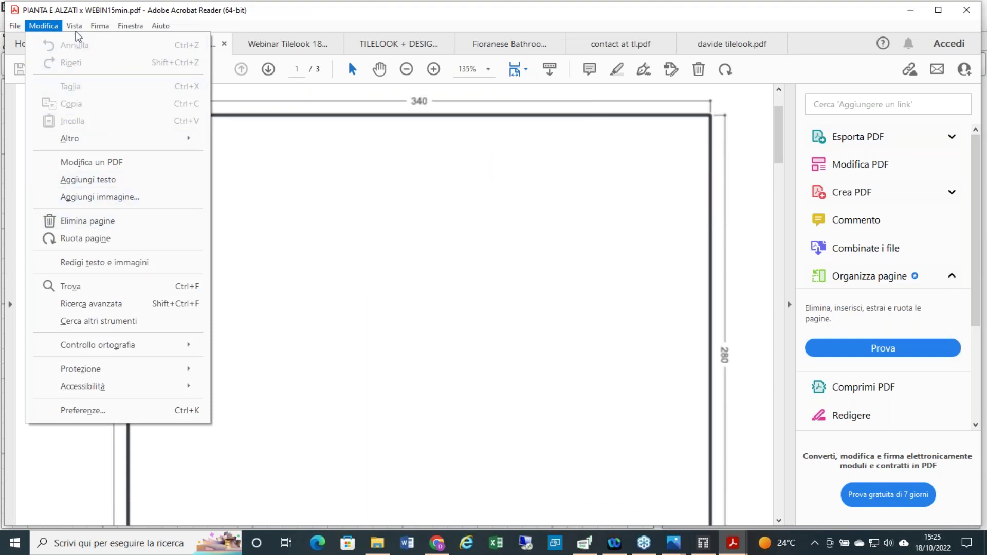
mouse_move(74, 26)
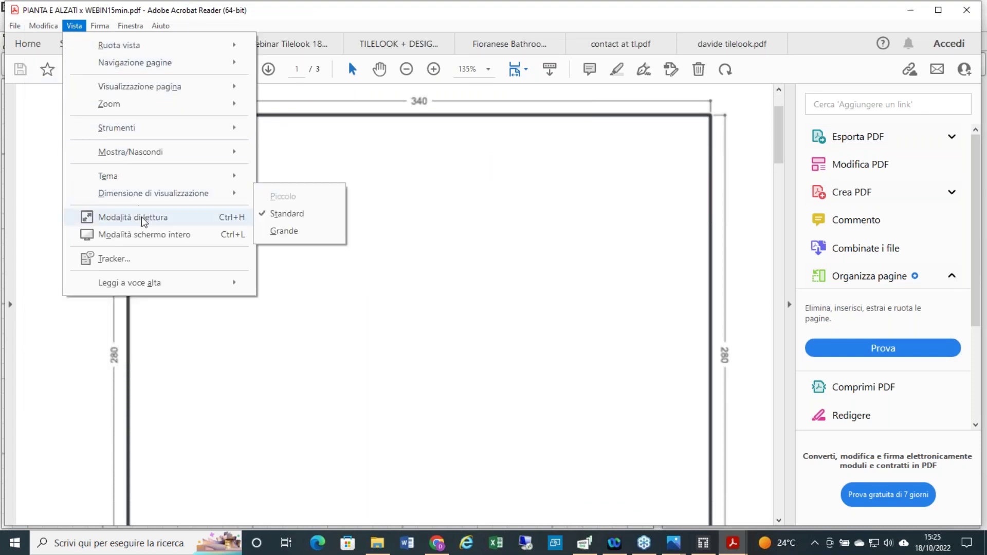
click(146, 235)
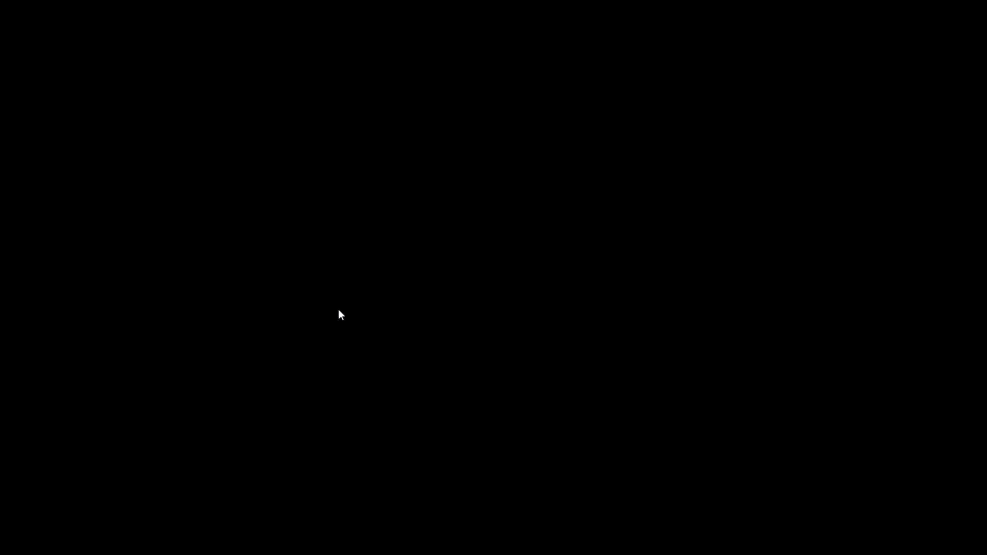
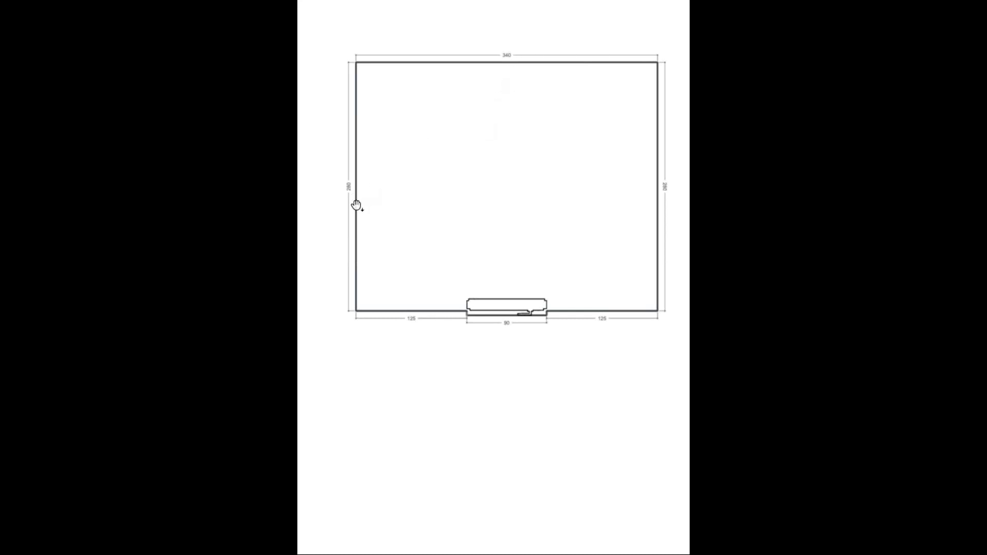
Finish the new project wizard to generate a 300 × 300 cm room in project web181020222.tlp.
key(alt+Tab)
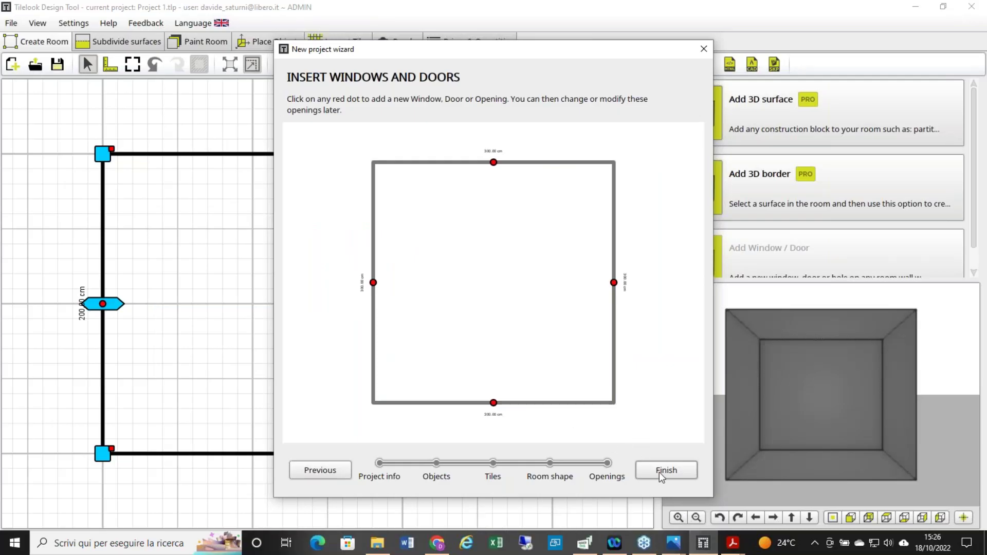
click(663, 472)
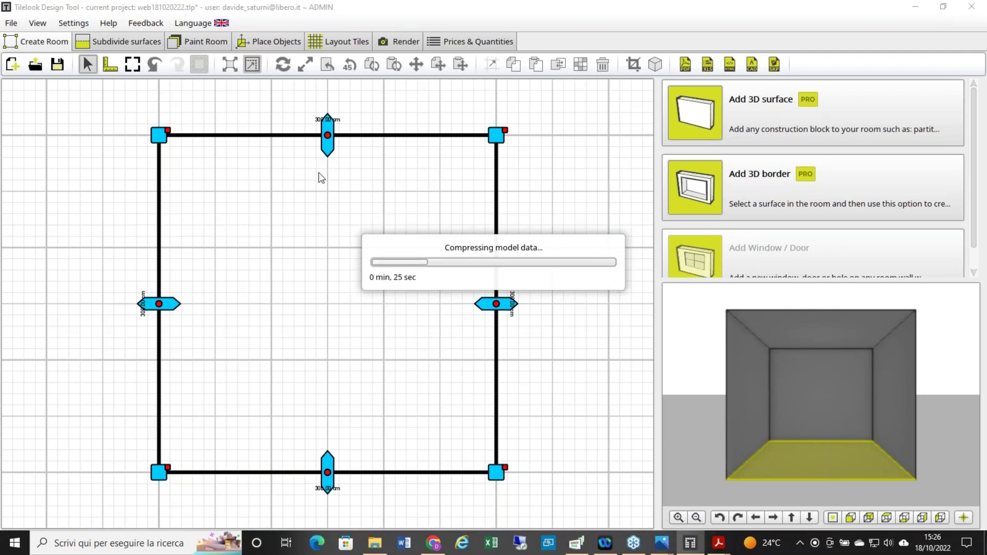
scroll(322, 176, up, 1)
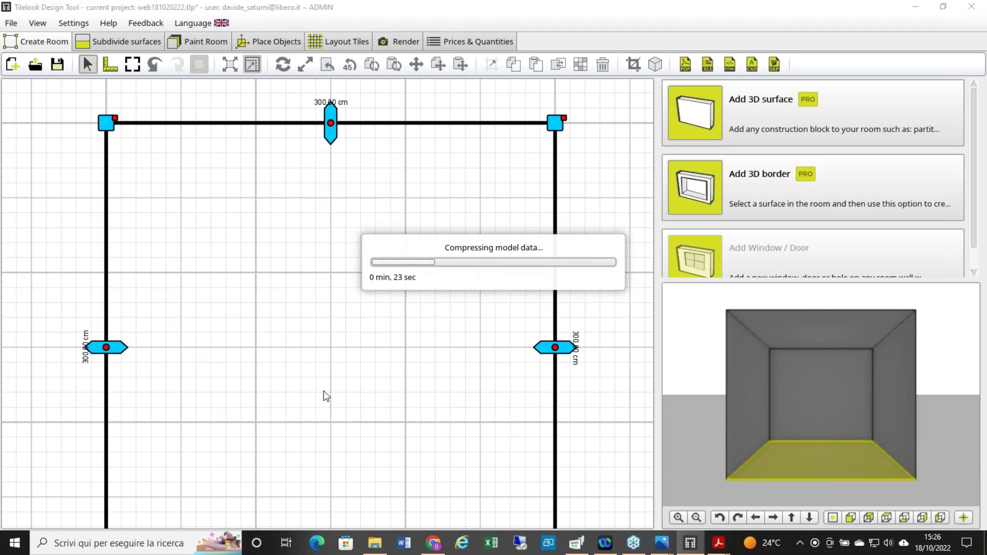
mouse_move(718, 545)
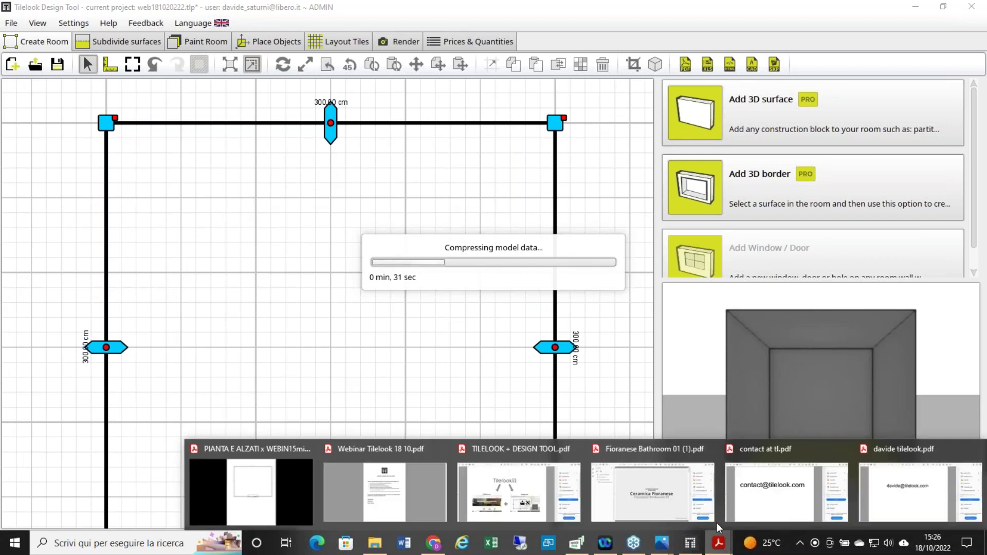
click(392, 502)
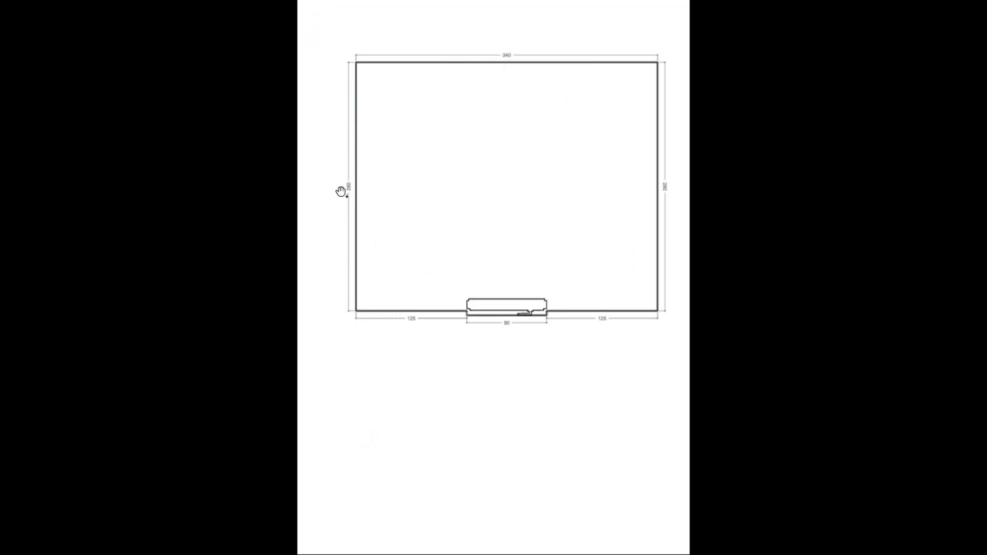
click(638, 551)
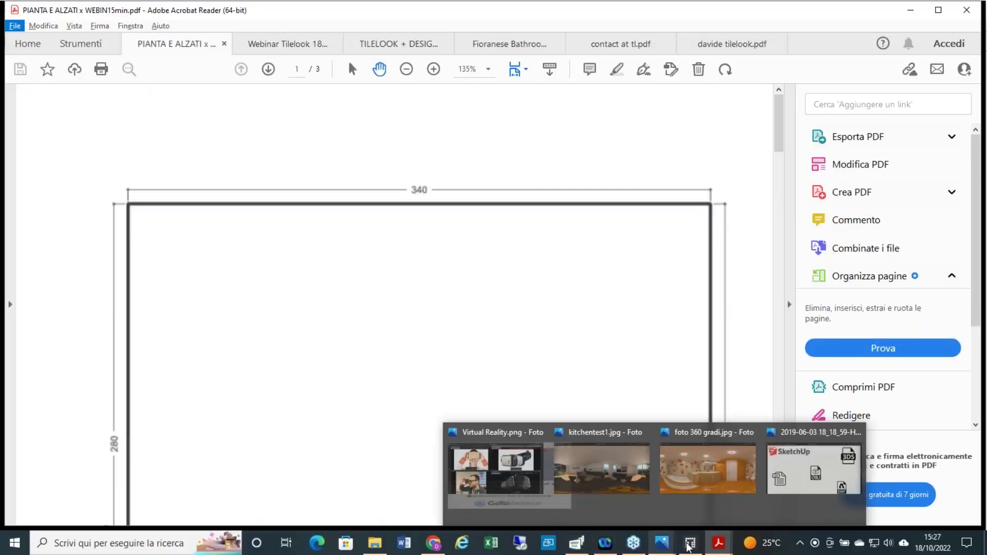
click(691, 543)
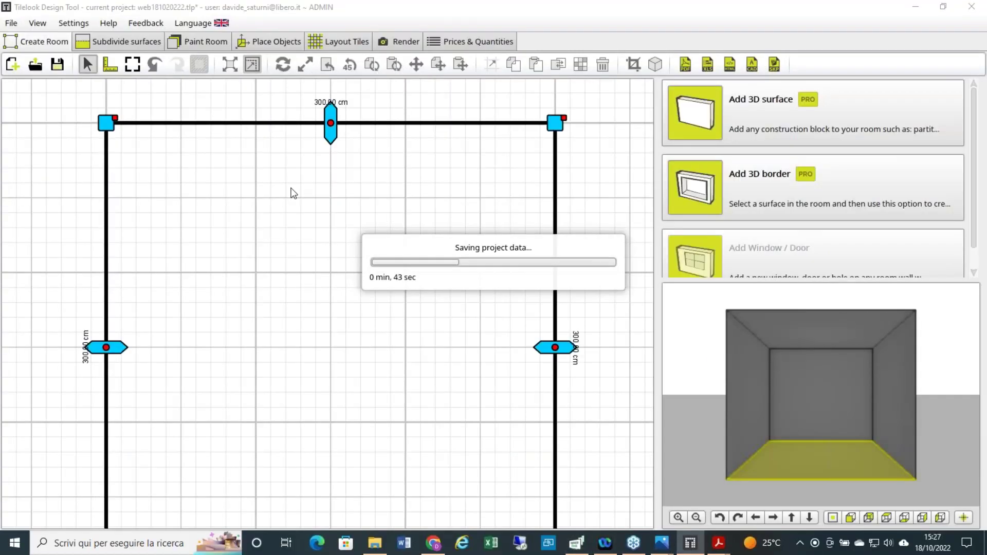
Move the right wall 40 cm horizontally, widening the room to 340 cm.
click(557, 349)
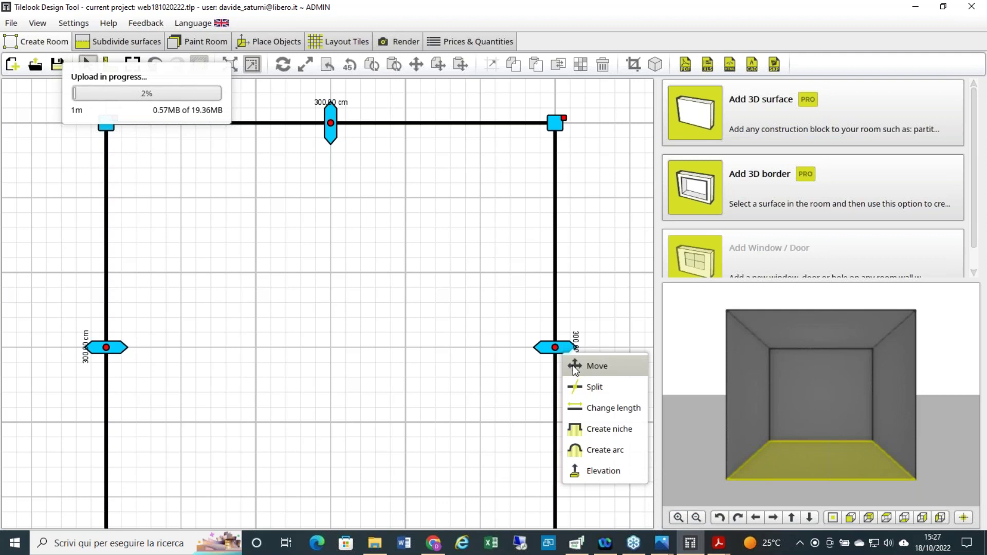
click(573, 366)
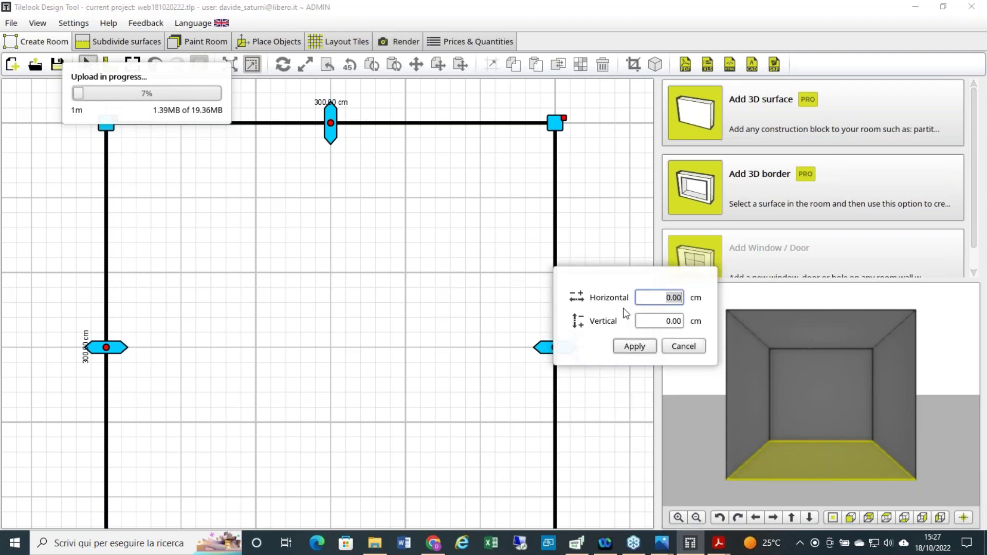
text(40)
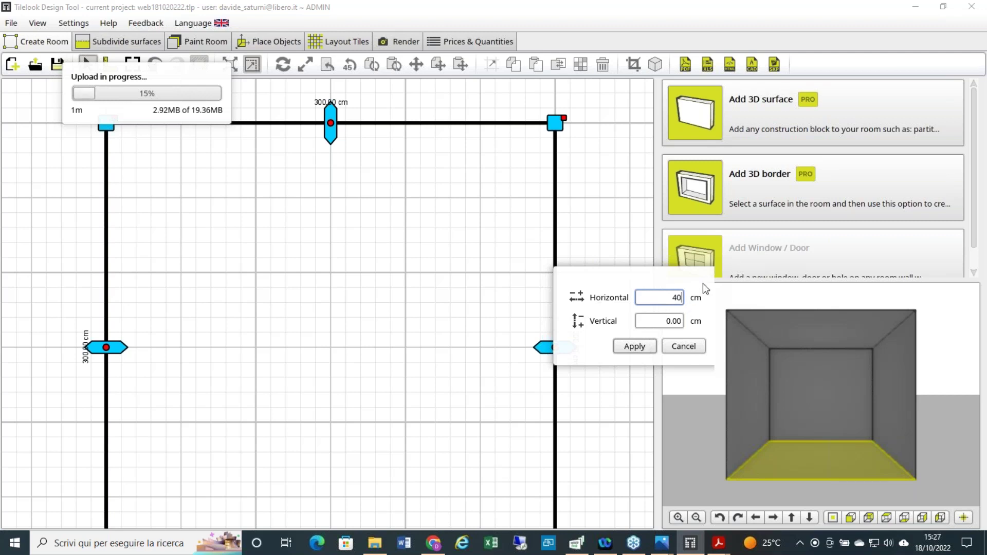
click(635, 346)
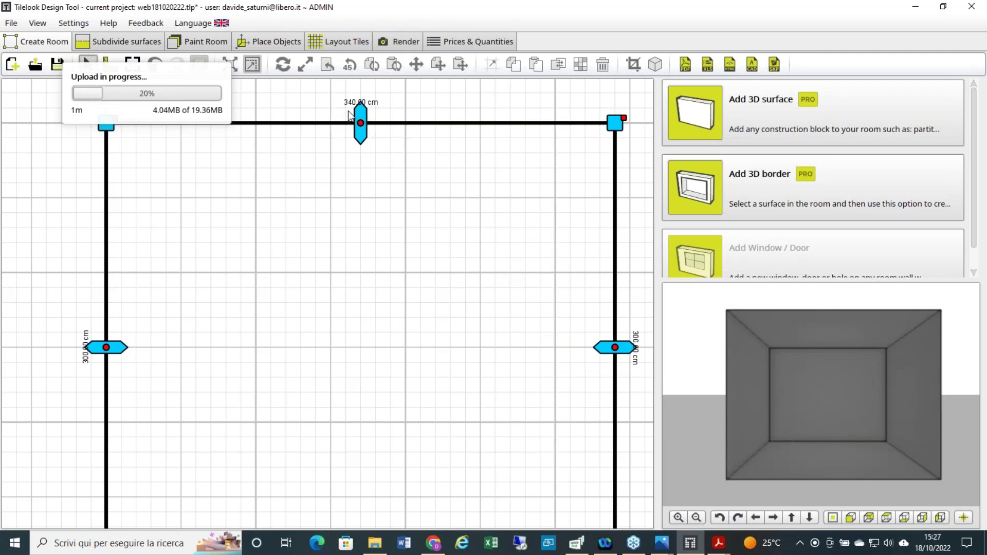
scroll(354, 112, up, 3)
scroll(354, 113, down, 4)
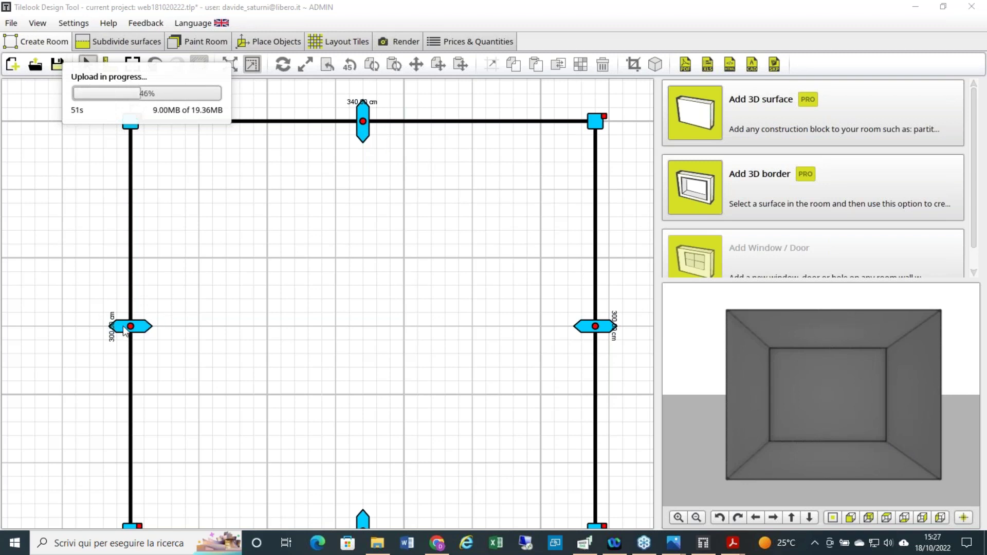
scroll(124, 329, down, 1)
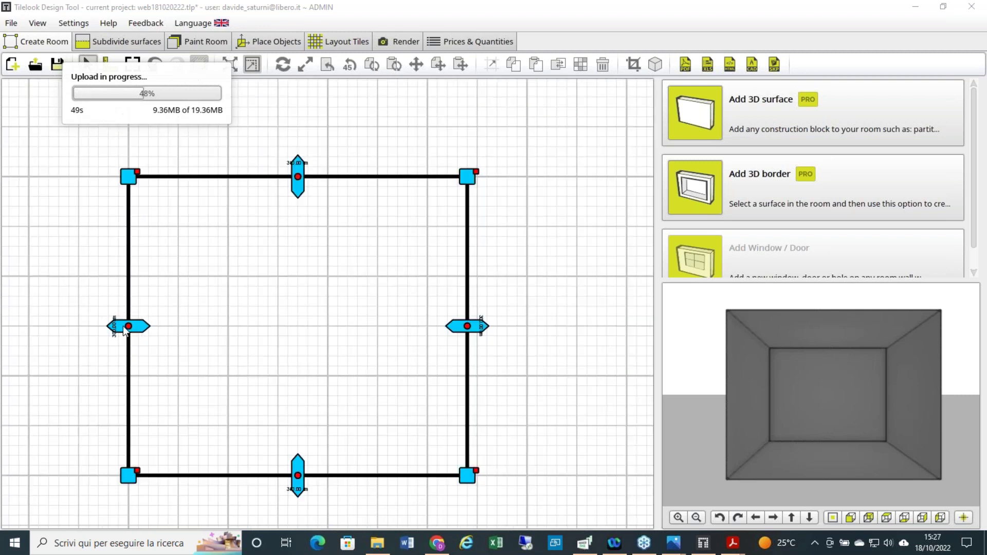
scroll(125, 327, up, 2)
scroll(126, 326, down, 1)
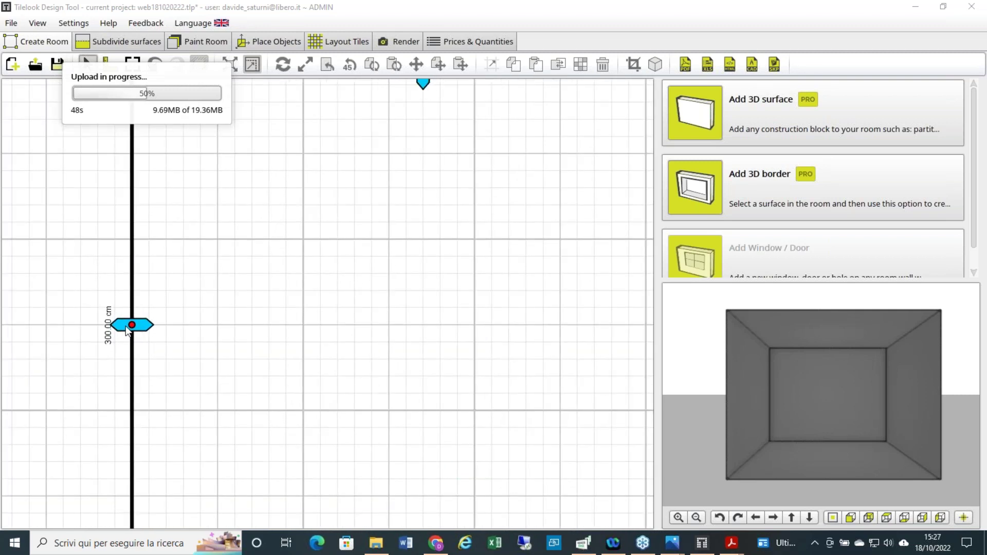
scroll(126, 326, down, 1)
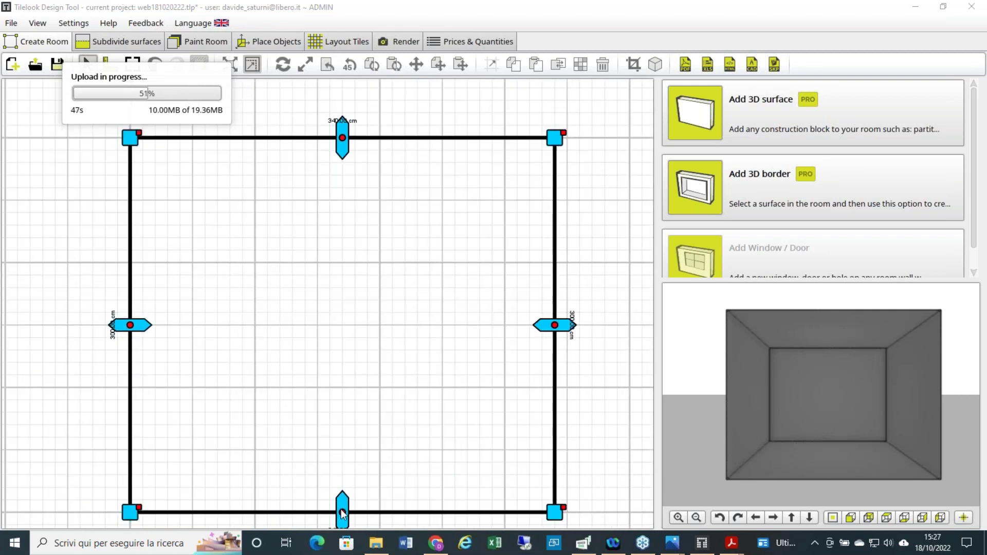
Shift the bottom wall by -20 cm vertically so the room becomes 340 × 280 cm.
click(342, 512)
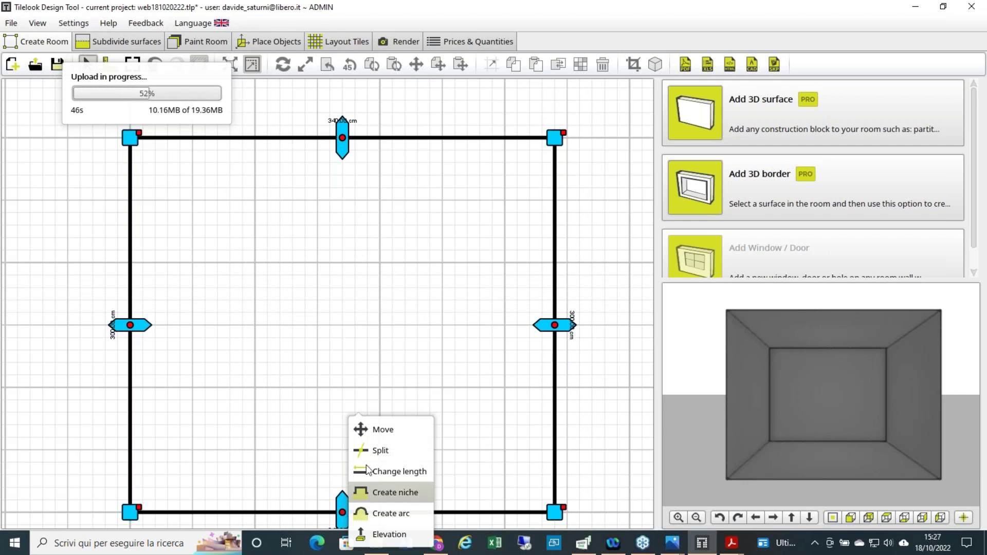
click(368, 430)
drag(437, 360, 493, 364)
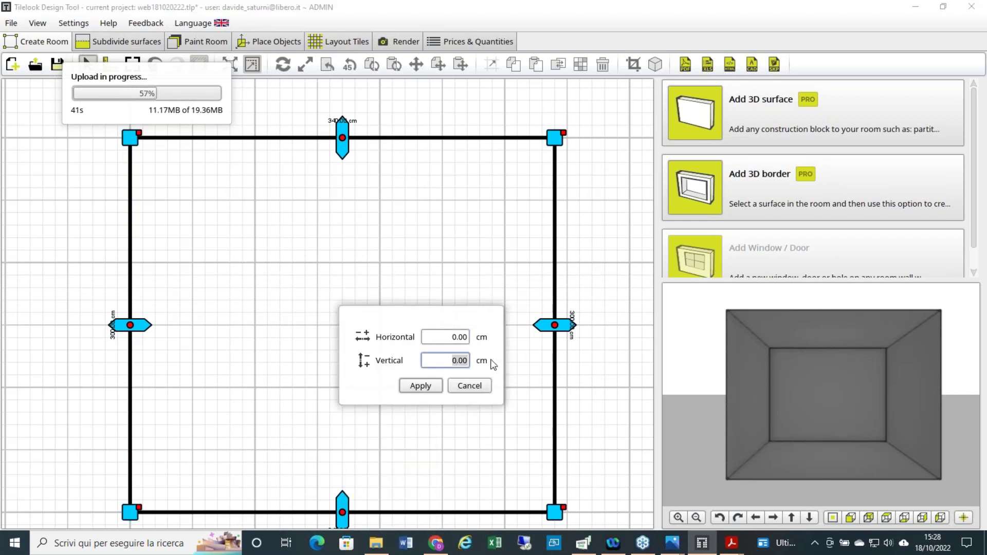
key(BackSpace)
click(431, 386)
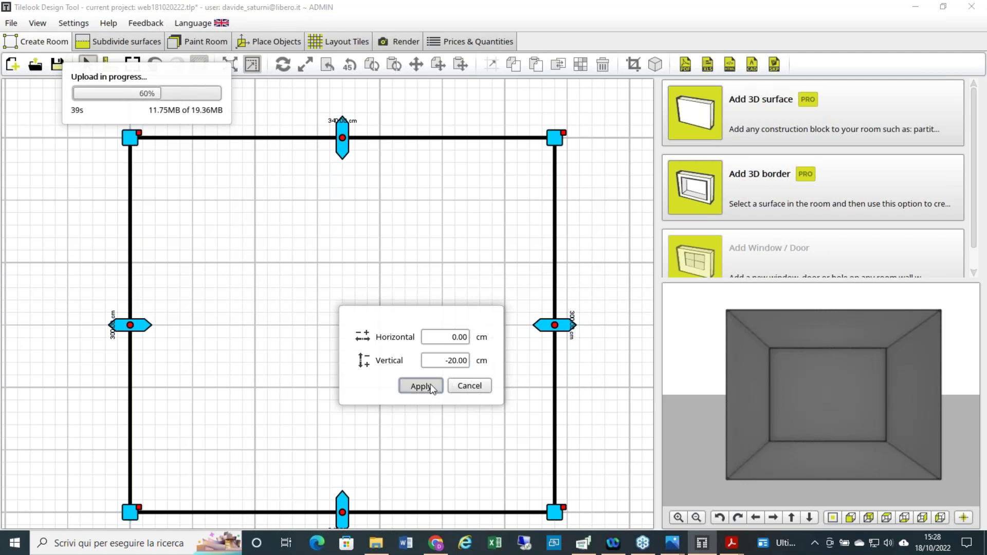
scroll(131, 360, up, 3)
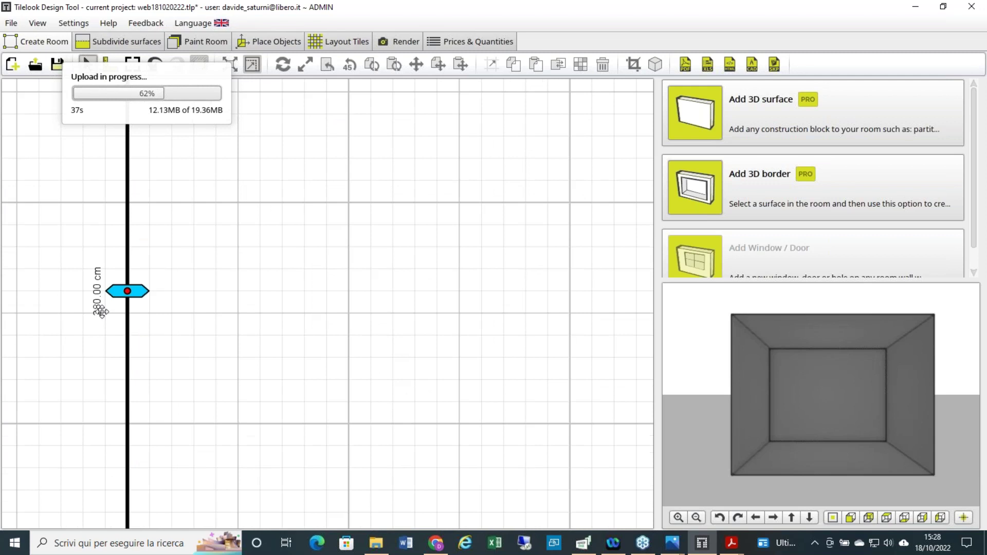
scroll(102, 311, down, 5)
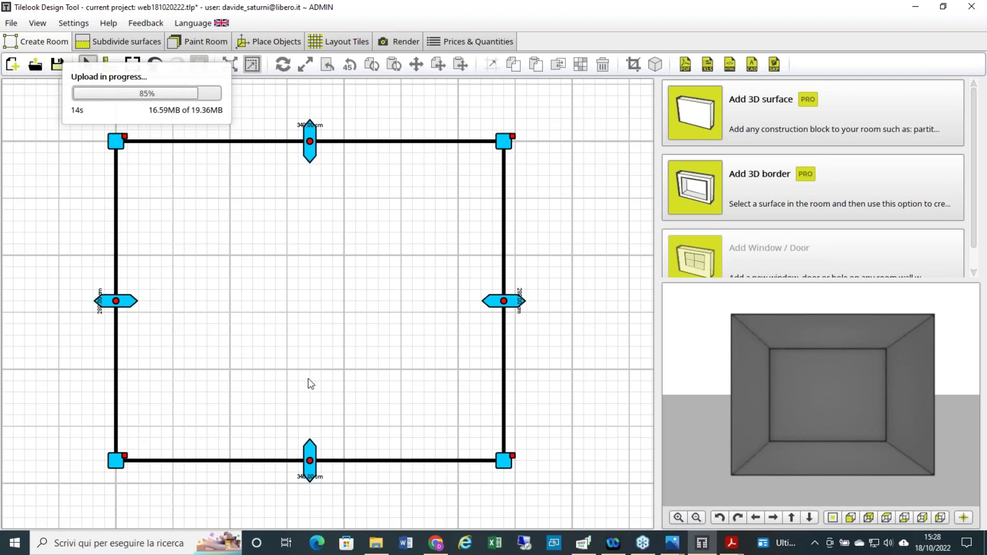
In the browser, visit the Tilelook retailers page and the list of quote requests.
click(439, 545)
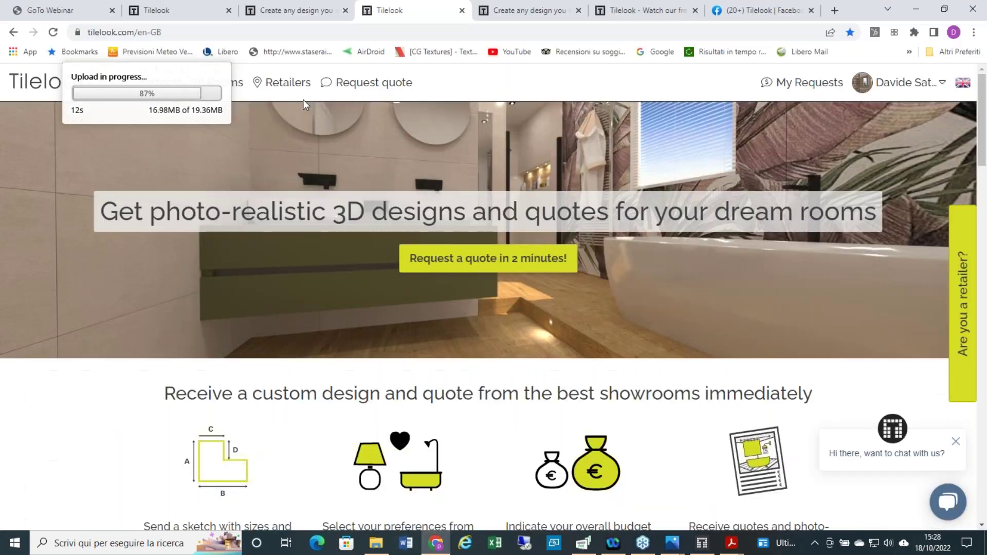
click(300, 85)
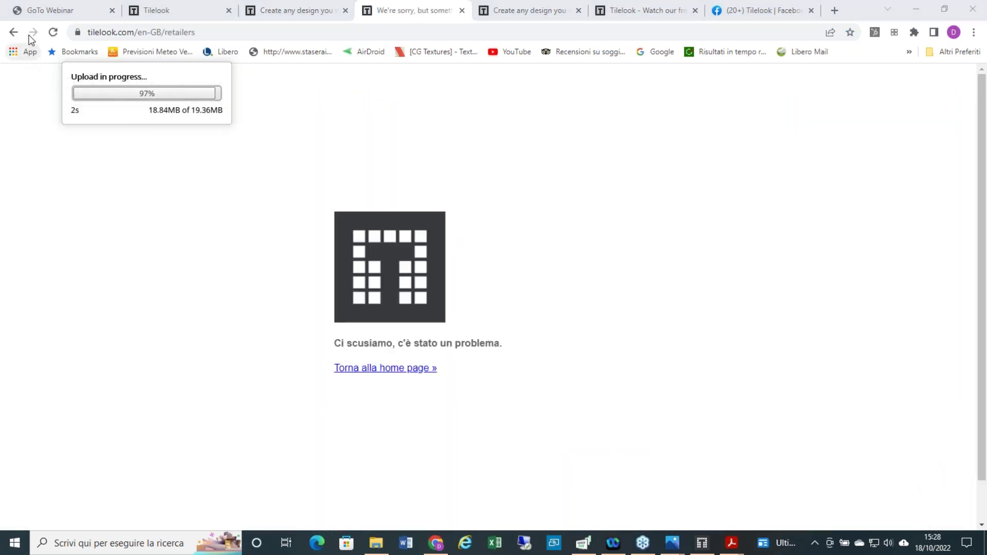
click(15, 33)
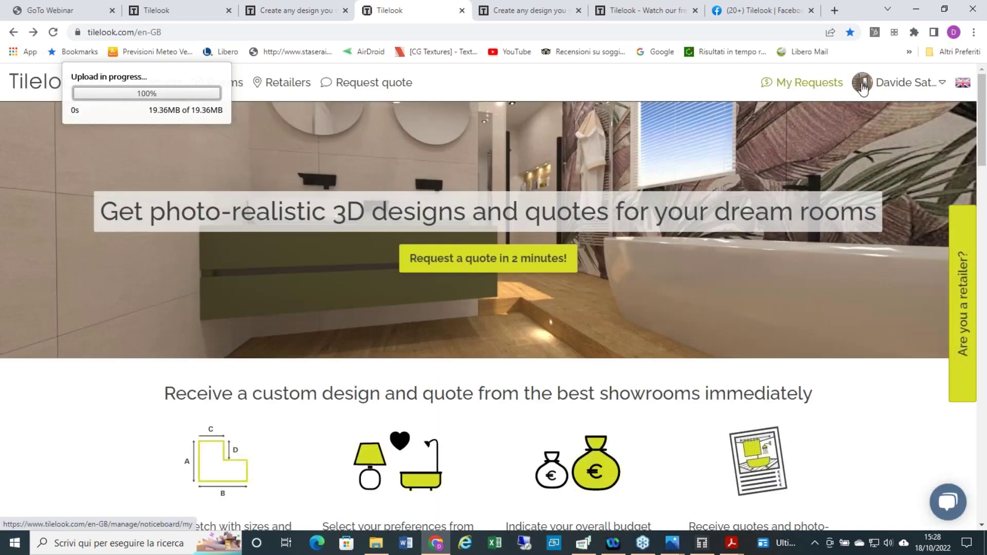
click(882, 84)
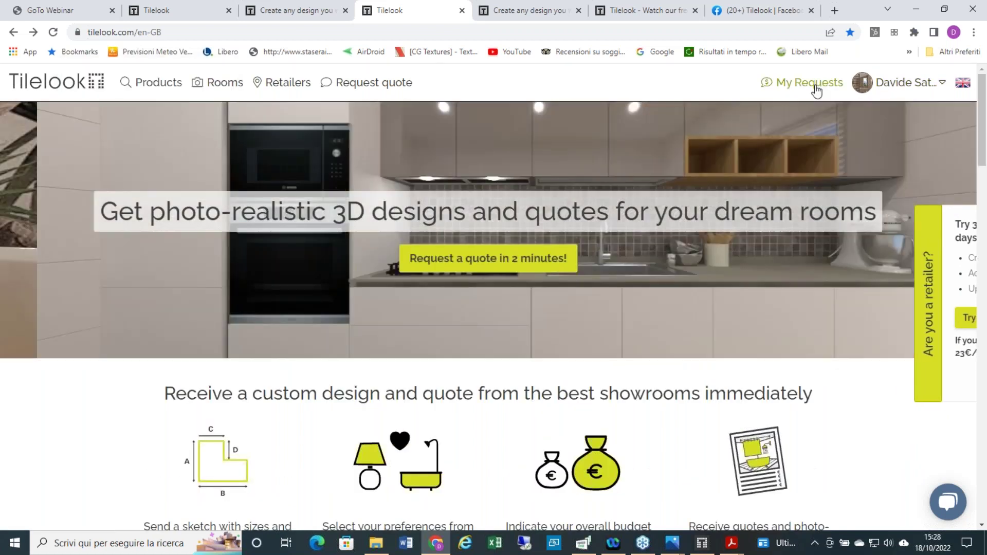
click(817, 90)
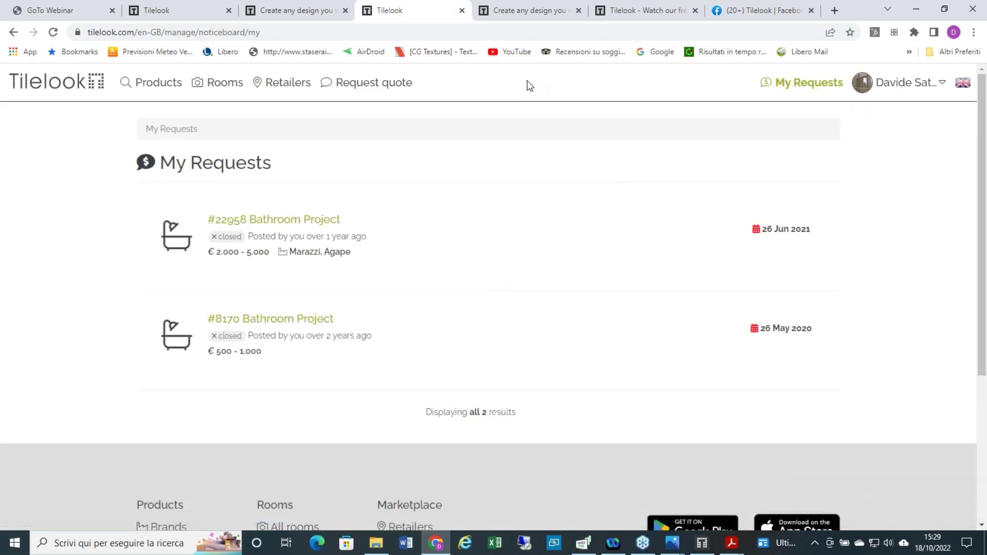
Log out of the Tilelook website from the account menu.
click(915, 82)
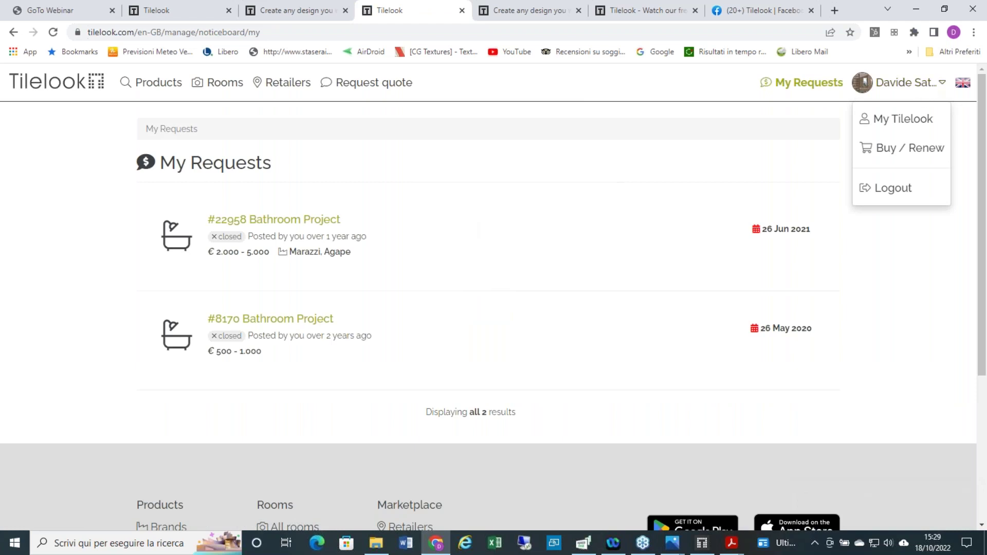
scroll(892, 113, down, 1)
scroll(893, 113, up, 1)
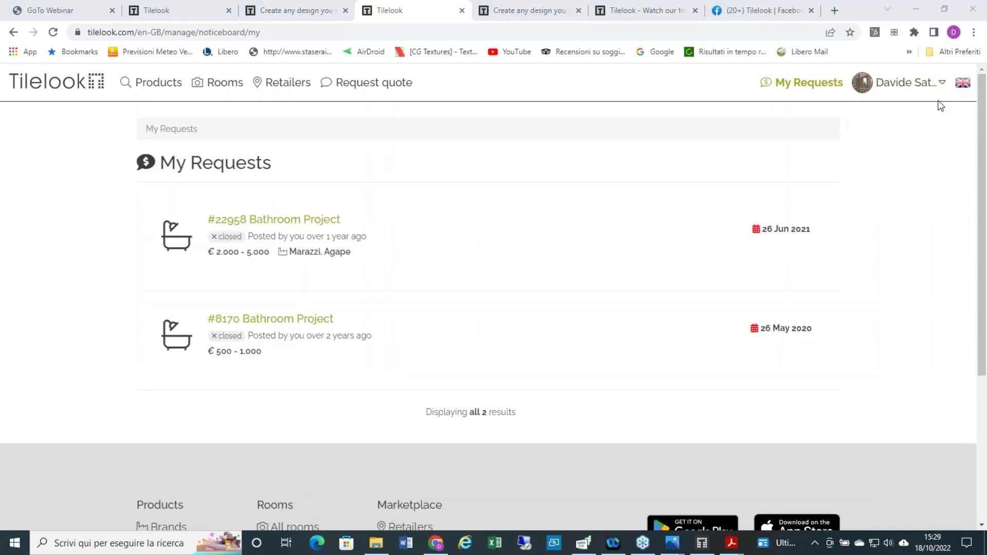
click(942, 83)
mouse_move(941, 88)
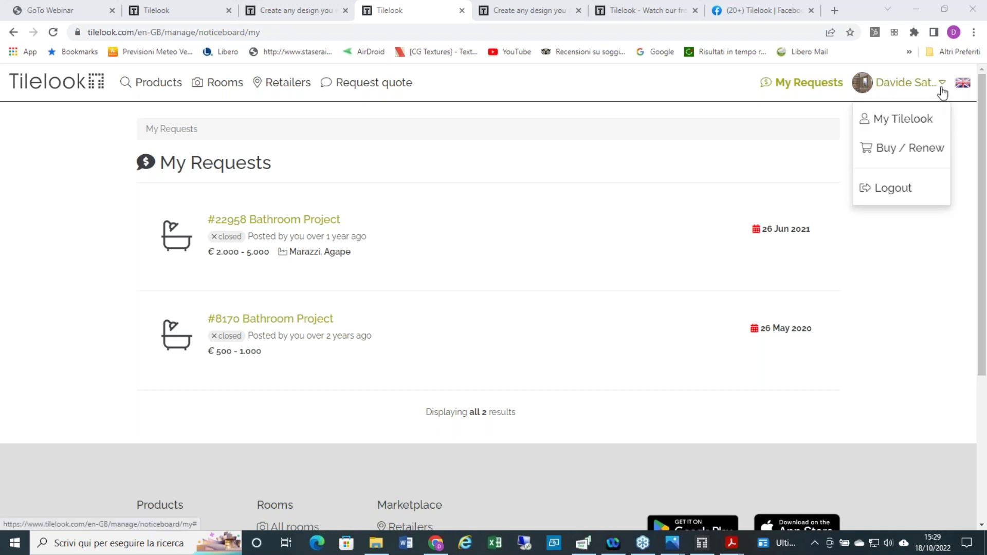
click(910, 187)
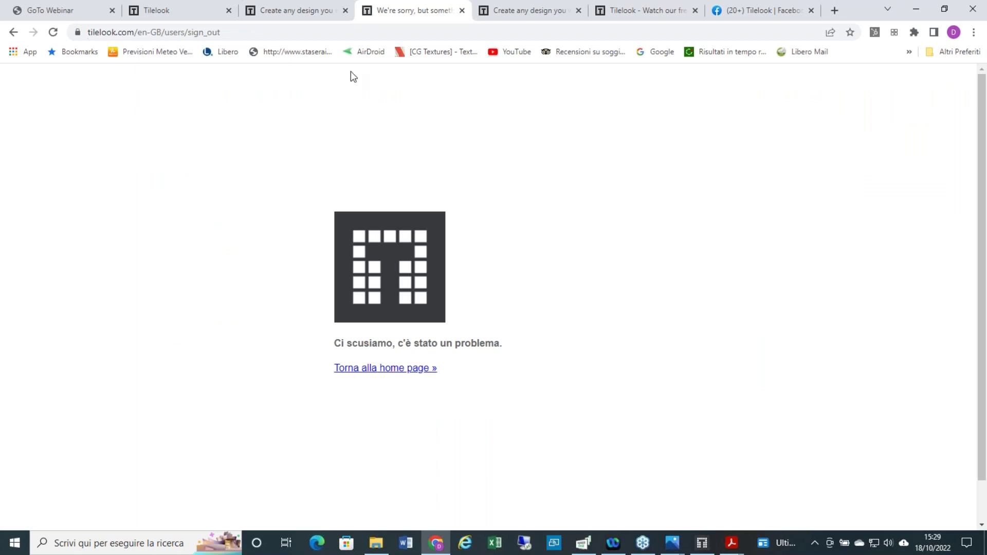
Load the homepage without the /users/sign_out path, log out again, and open the retailers' design site.
drag(231, 37, 161, 32)
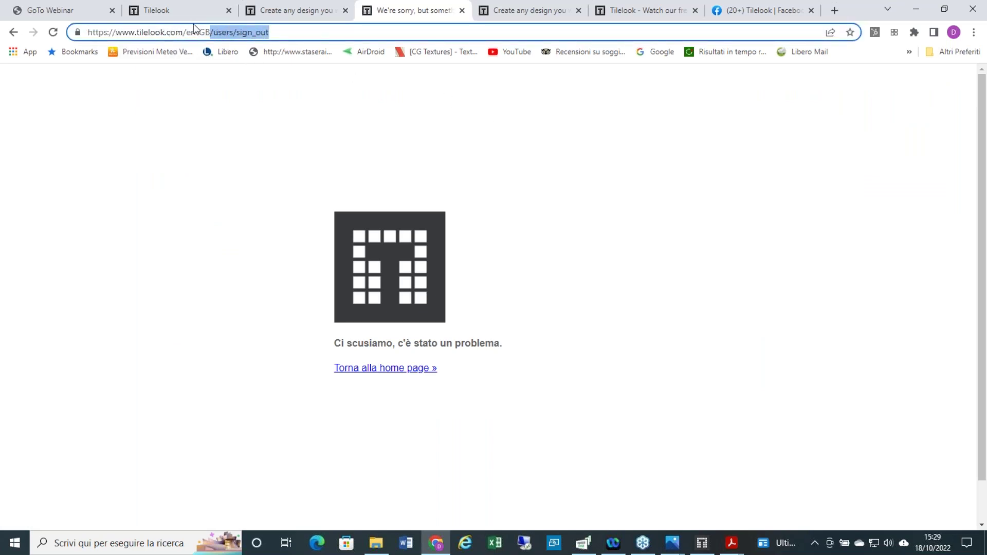
key(BackSpace)
key(Return)
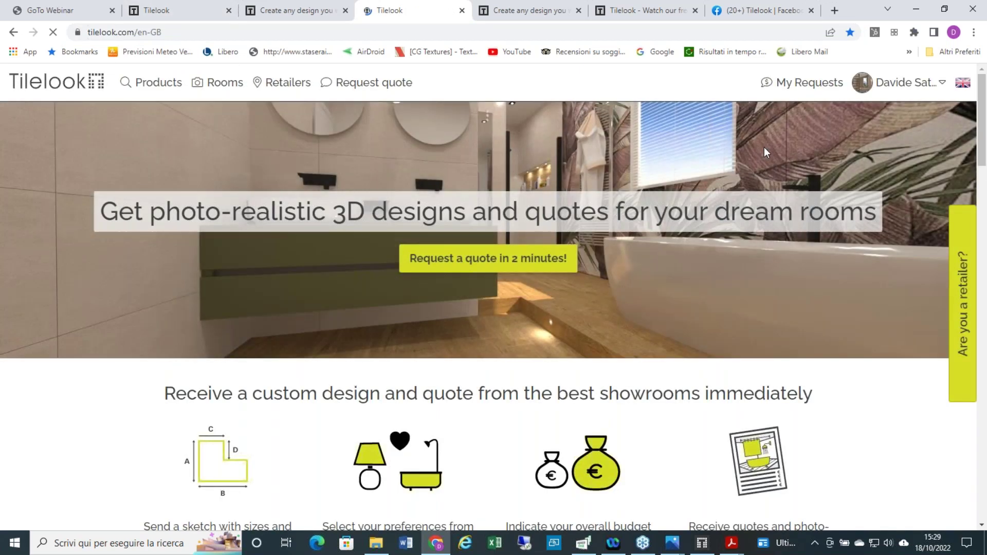
click(905, 82)
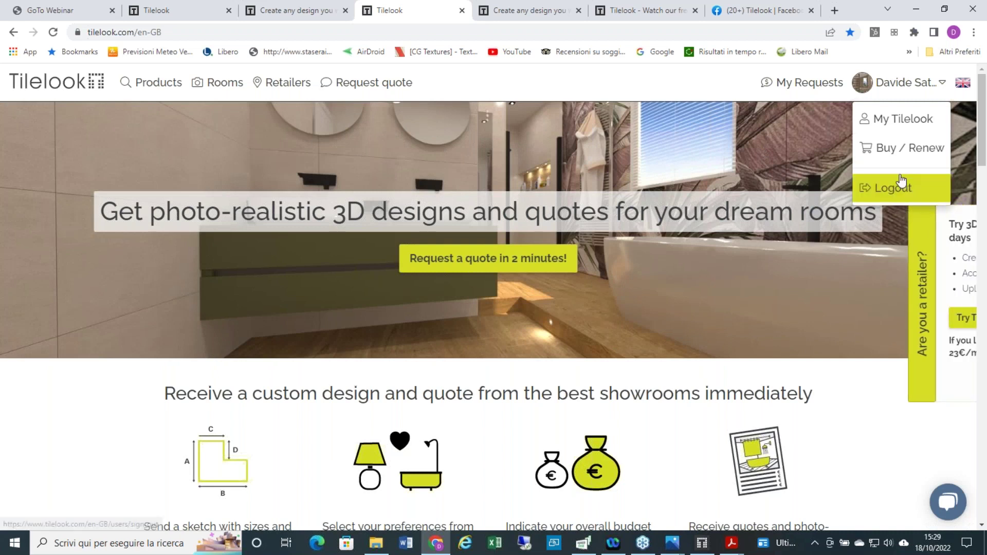
mouse_move(935, 90)
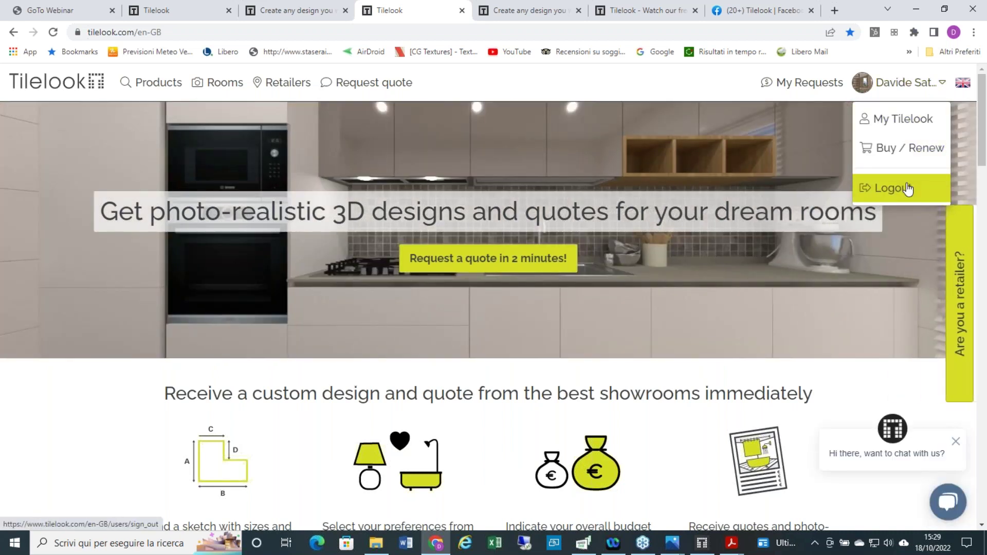
click(908, 189)
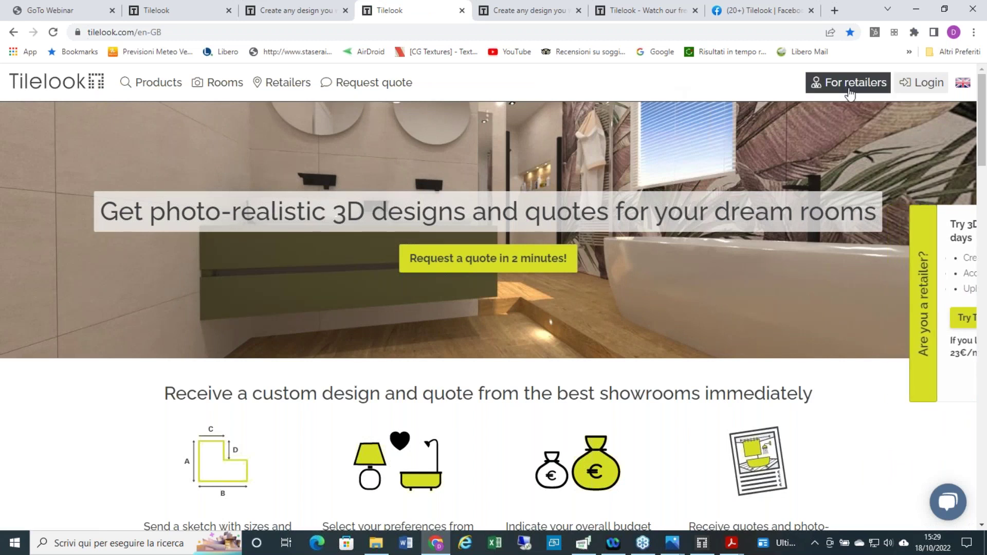
click(848, 82)
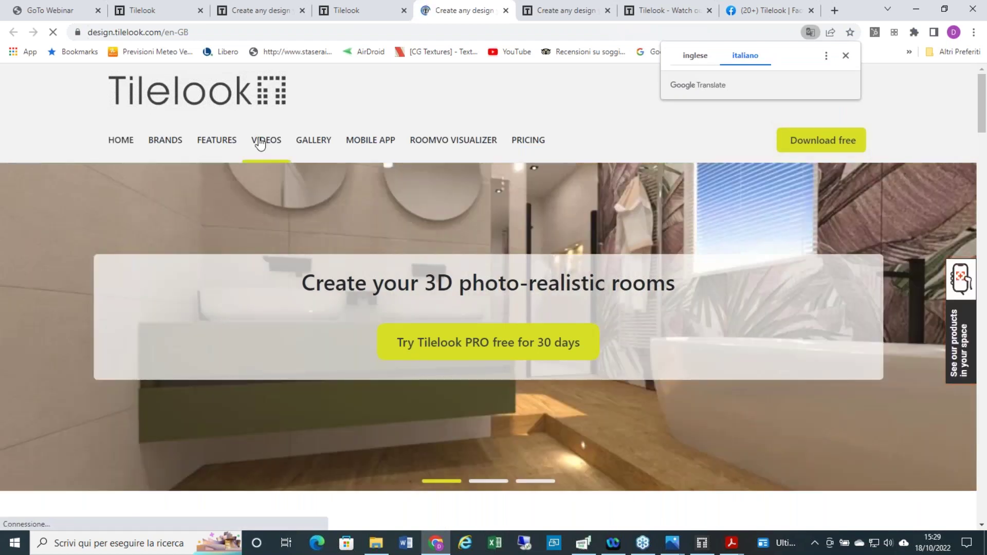
Browse the free video tutorials page, then return to the design tool's 340 × 280 cm room.
click(262, 144)
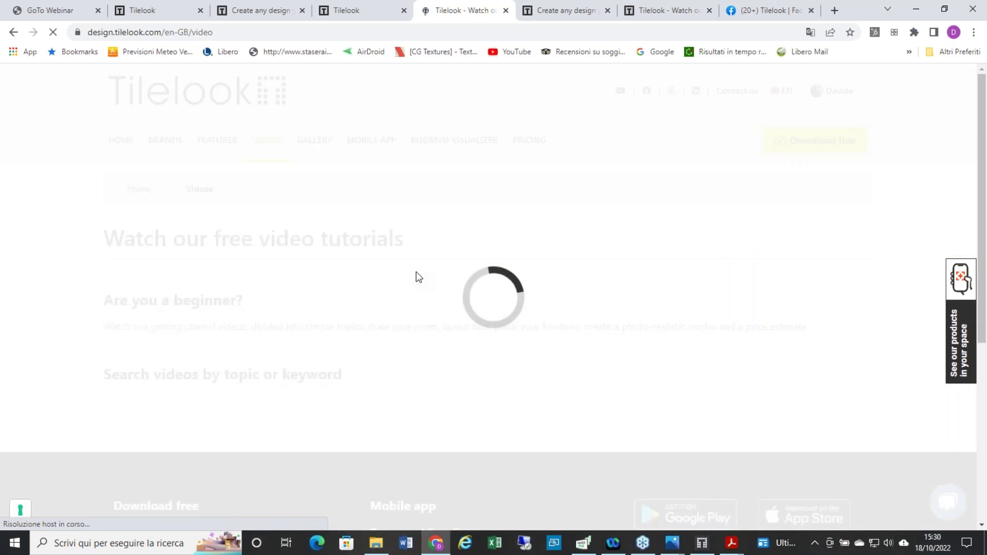
scroll(375, 265, down, 2)
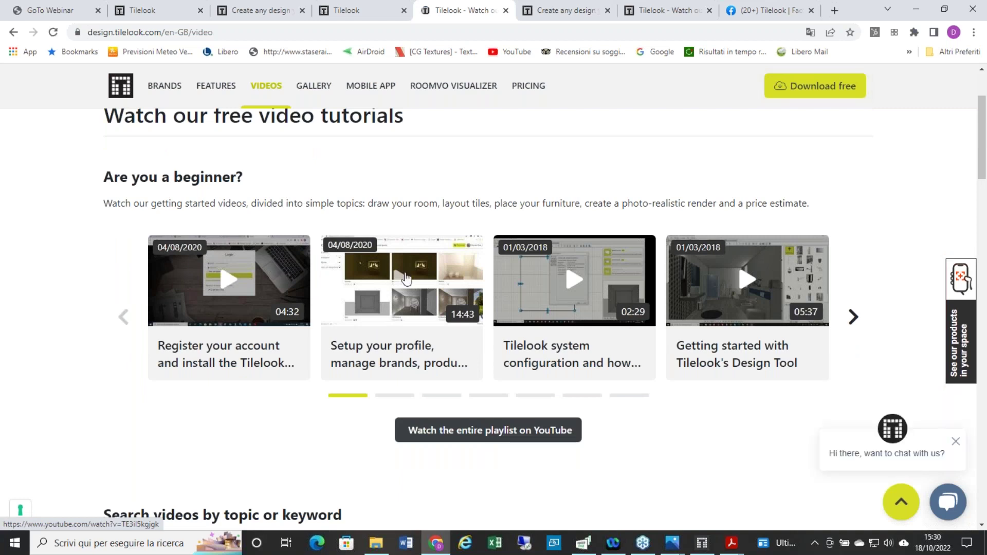
scroll(394, 267, down, 1)
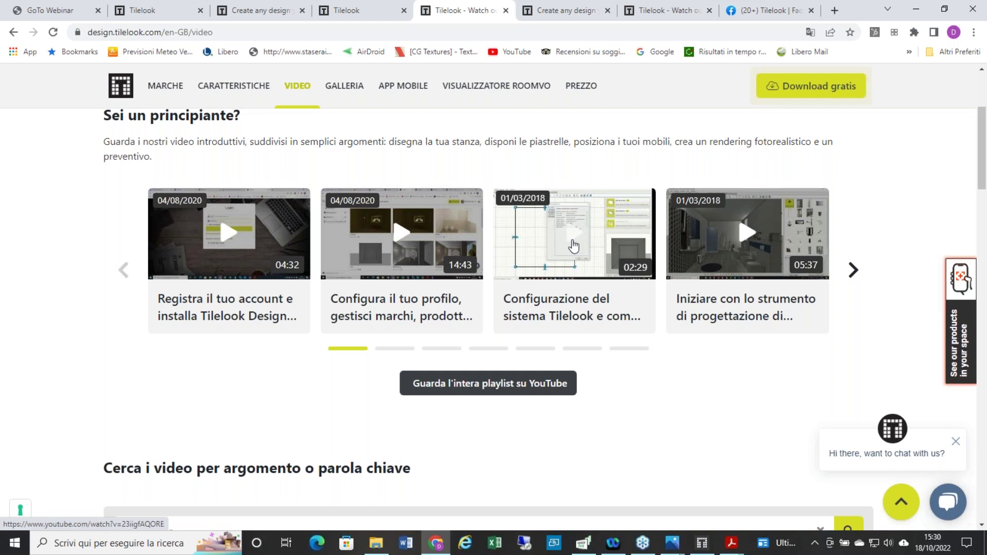
scroll(574, 247, down, 2)
scroll(572, 246, up, 2)
scroll(565, 247, up, 2)
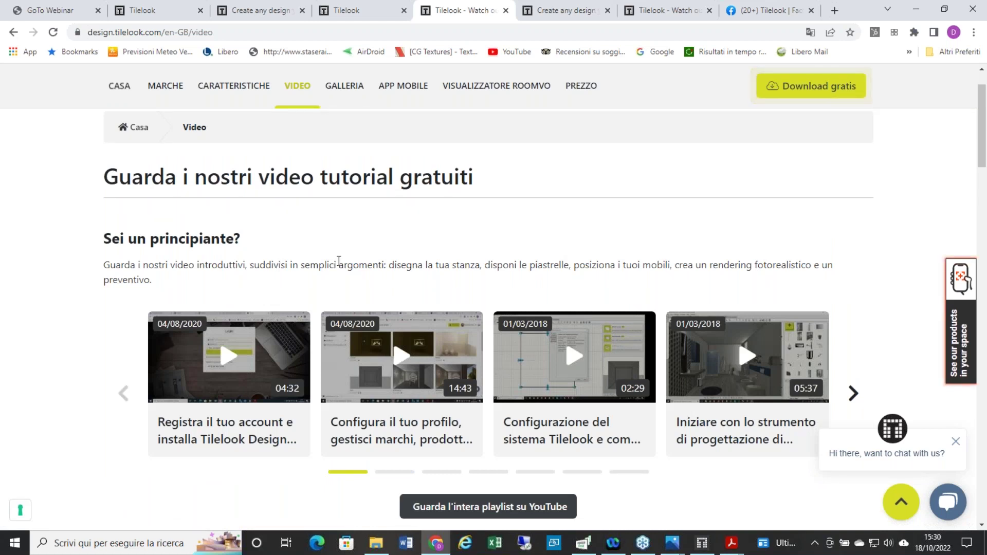
scroll(402, 308, down, 1)
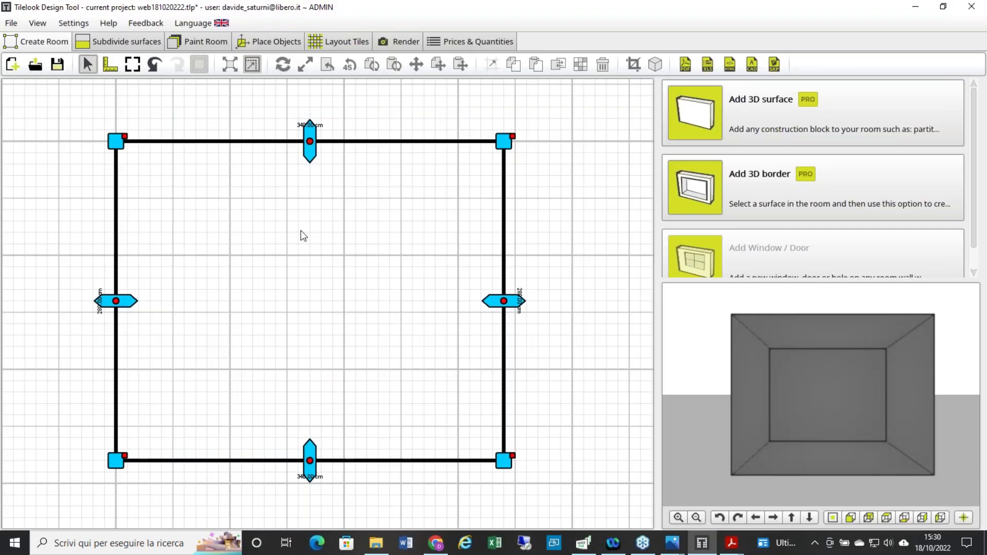
click(702, 543)
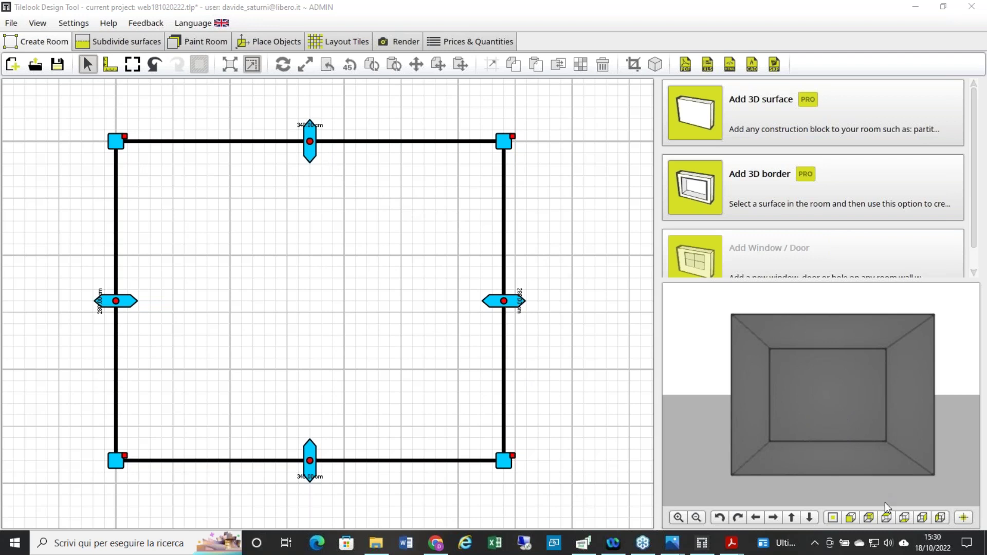
Add a centred 90 × 160 cm window 70 cm above the floor on the top wall.
click(890, 520)
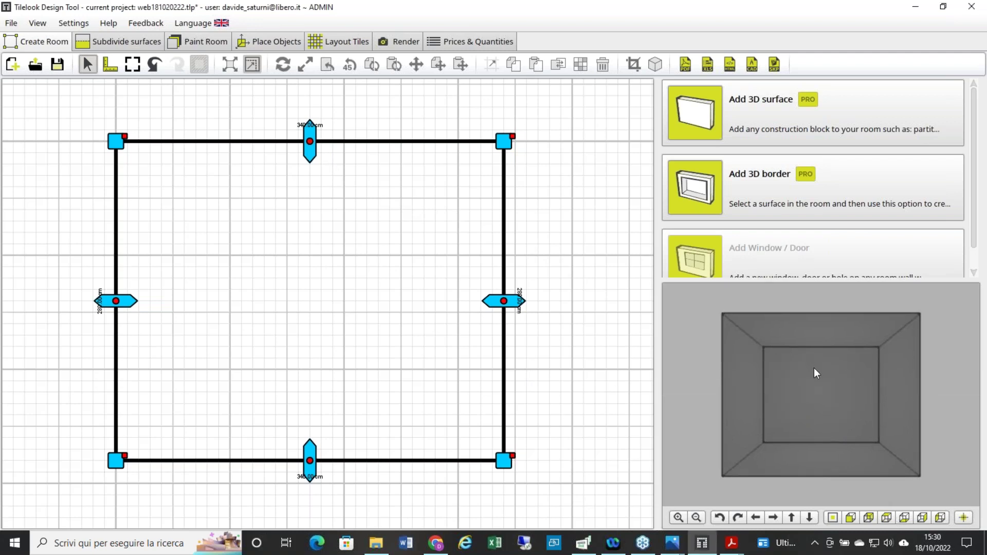
click(803, 343)
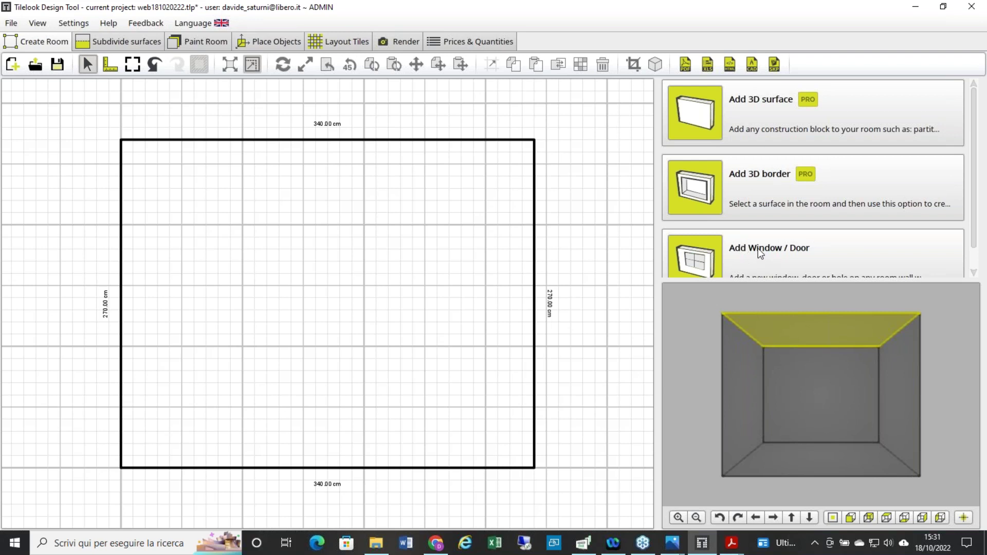
click(759, 253)
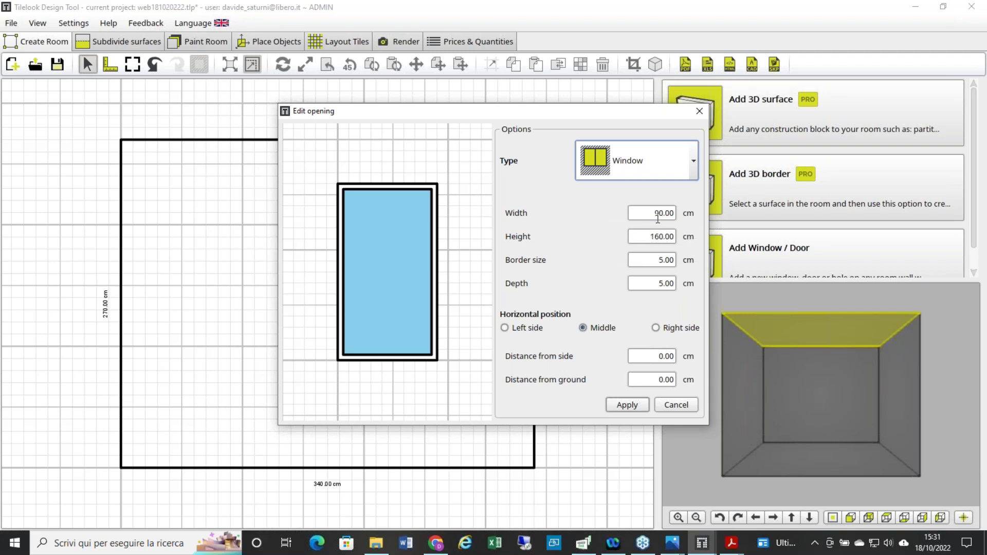
click(659, 236)
key(BackSpace)
text(6)
click(660, 380)
key(shift+End)
text(7)
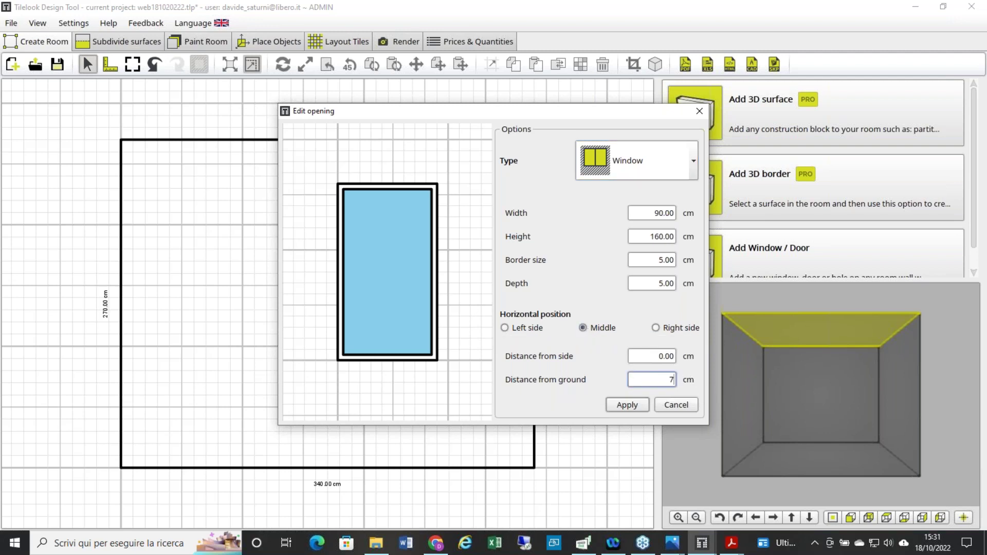
text(0)
click(628, 406)
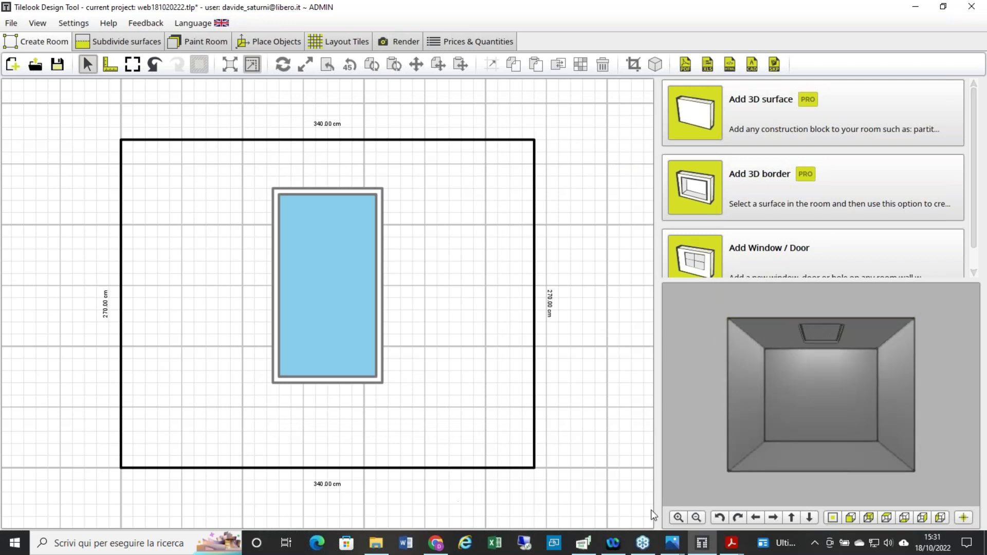
click(731, 543)
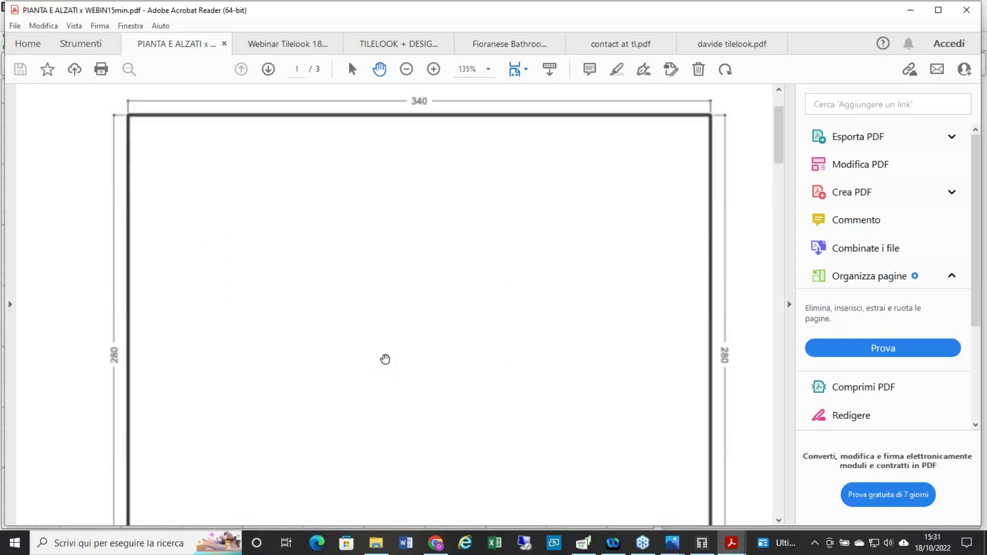
Check page 2 of PIANTA E ALZATI x WEBIN15min.pdf for the 90 × 160 opening 70 cm up.
click(252, 491)
scroll(391, 358, down, 3)
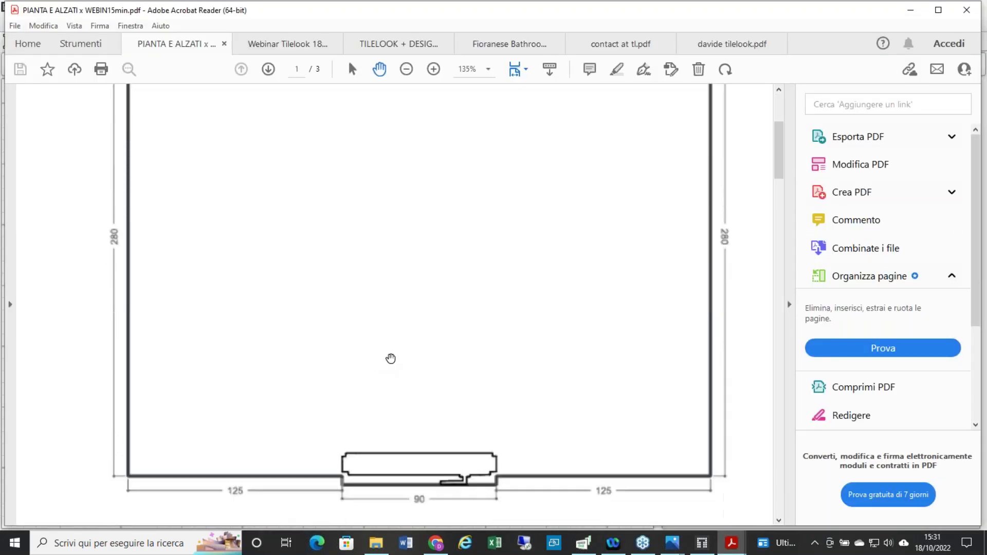
scroll(391, 358, down, 10)
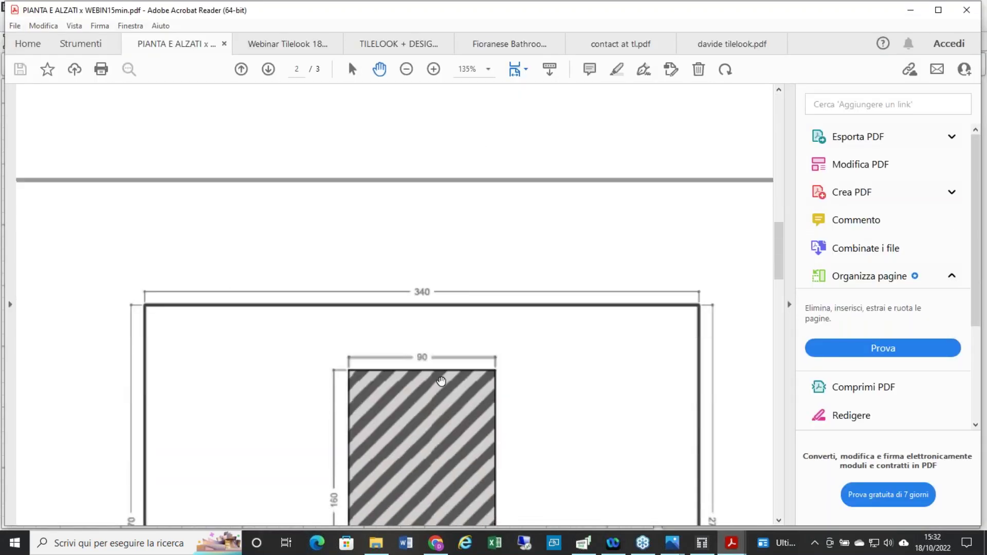
scroll(442, 381, down, 3)
scroll(434, 352, down, 1)
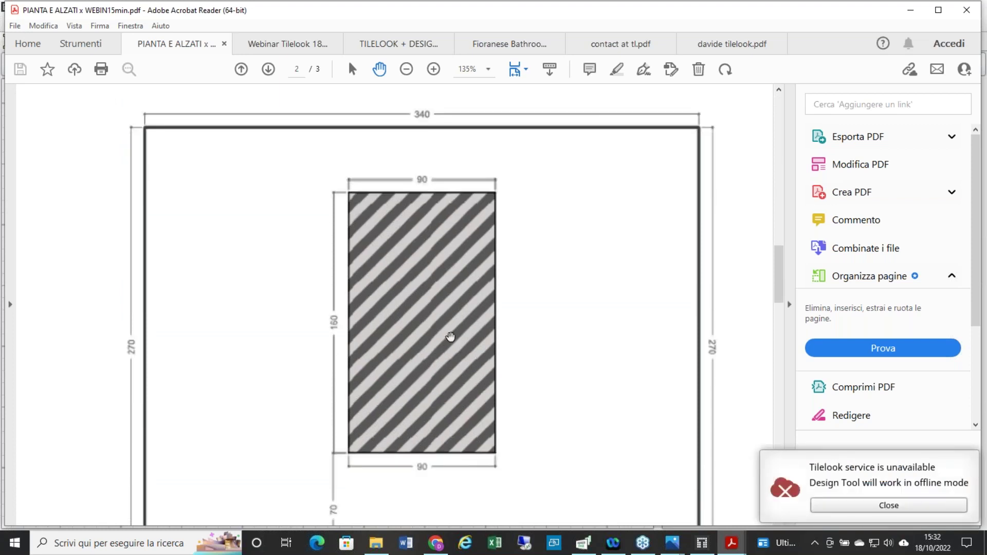
scroll(451, 337, down, 1)
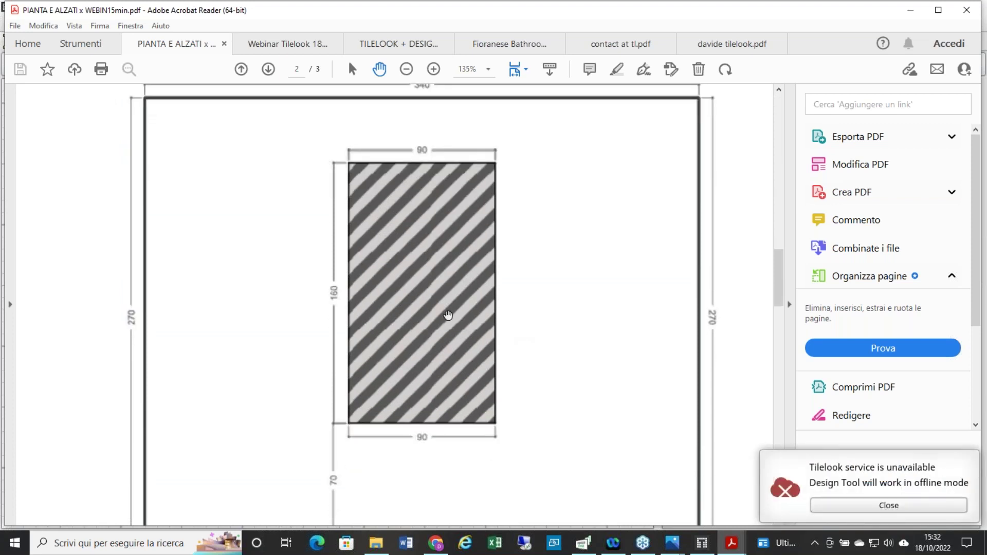
scroll(453, 315, down, 1)
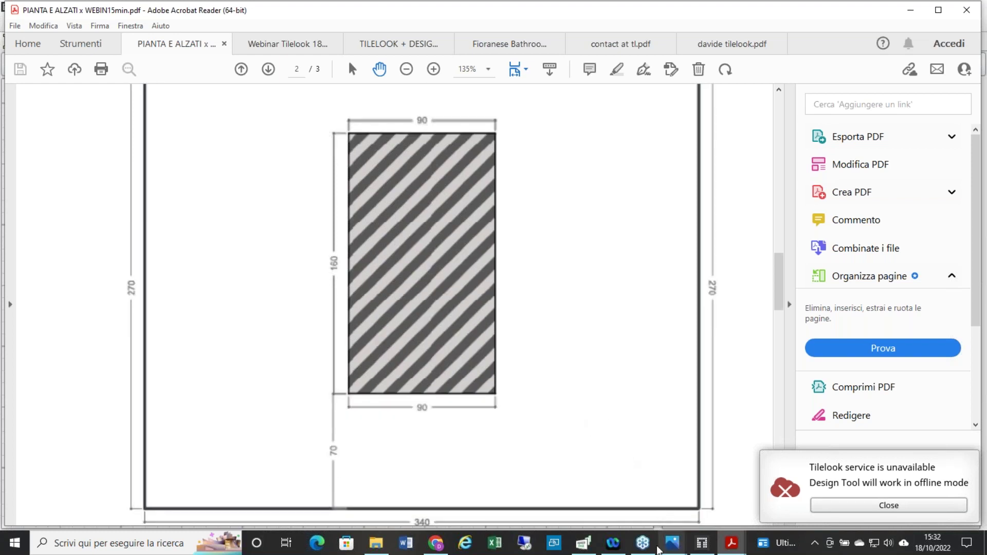
click(702, 543)
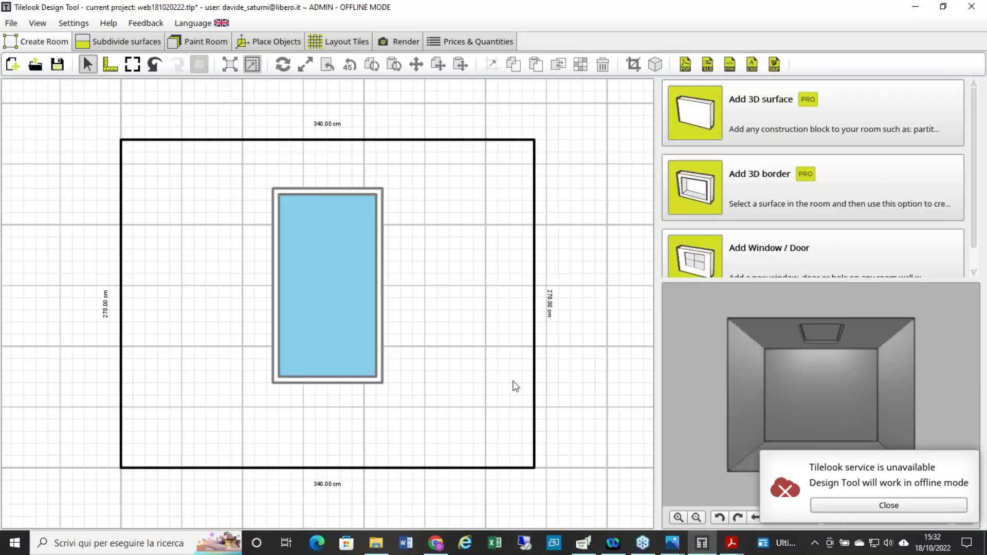
Add a Door-type opening and set its height to 220 cm.
click(813, 450)
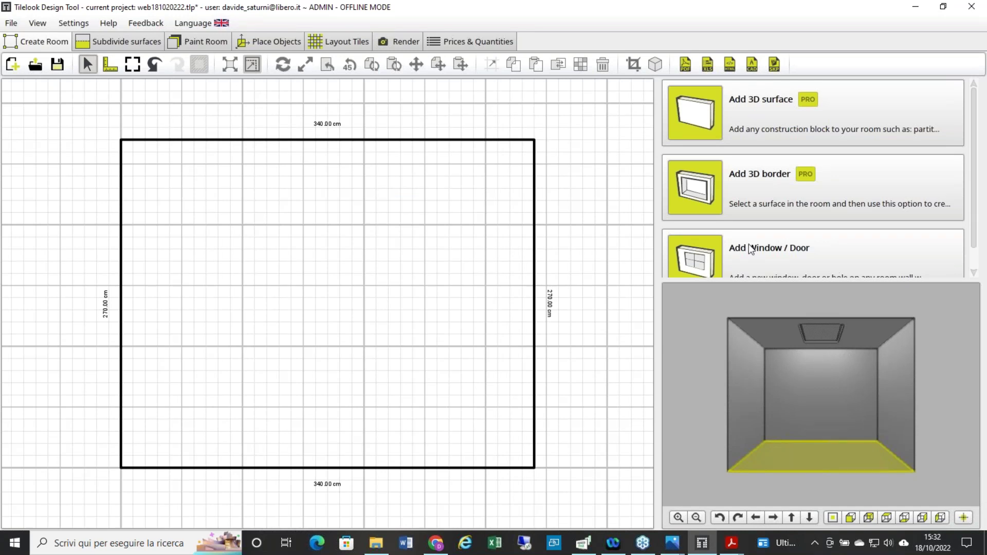
click(758, 260)
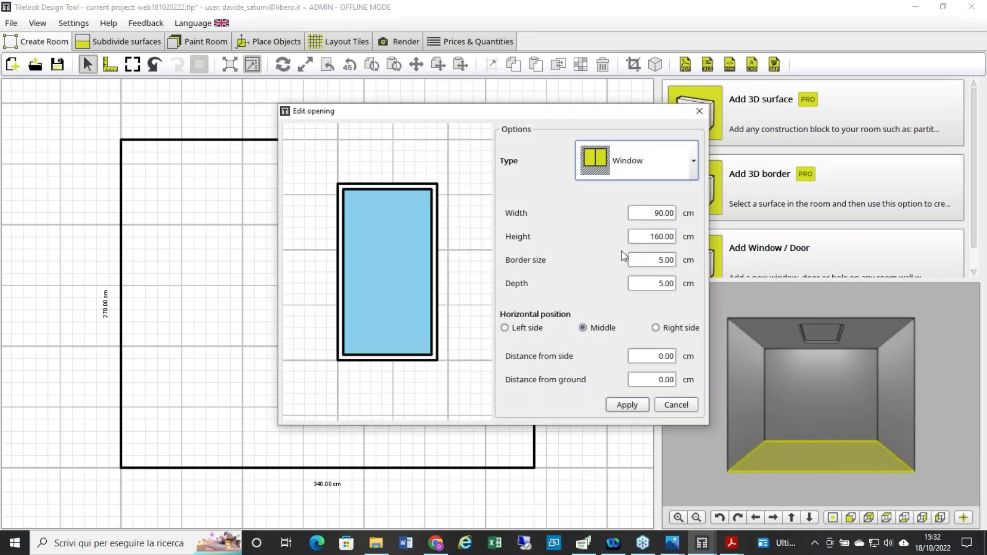
click(694, 169)
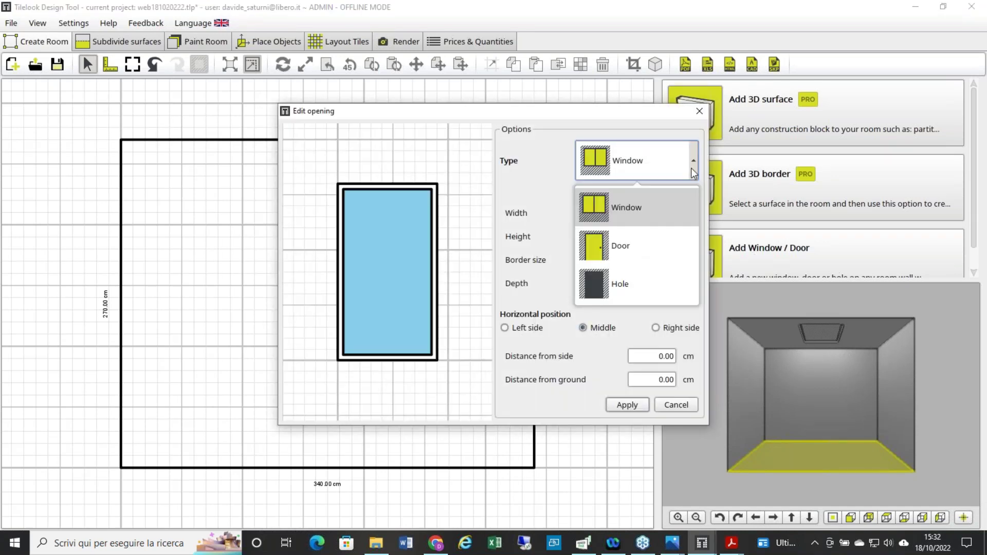
click(656, 287)
click(693, 170)
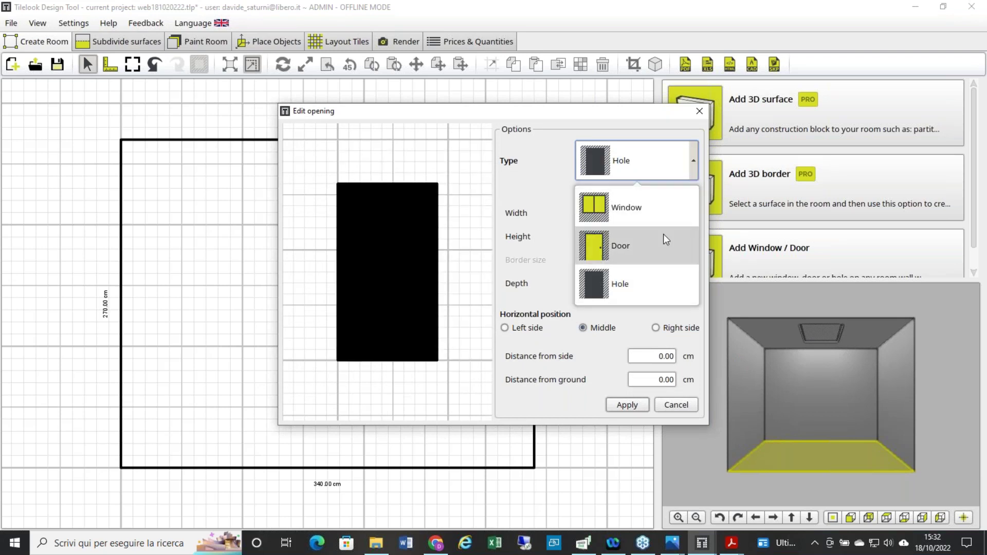
click(673, 248)
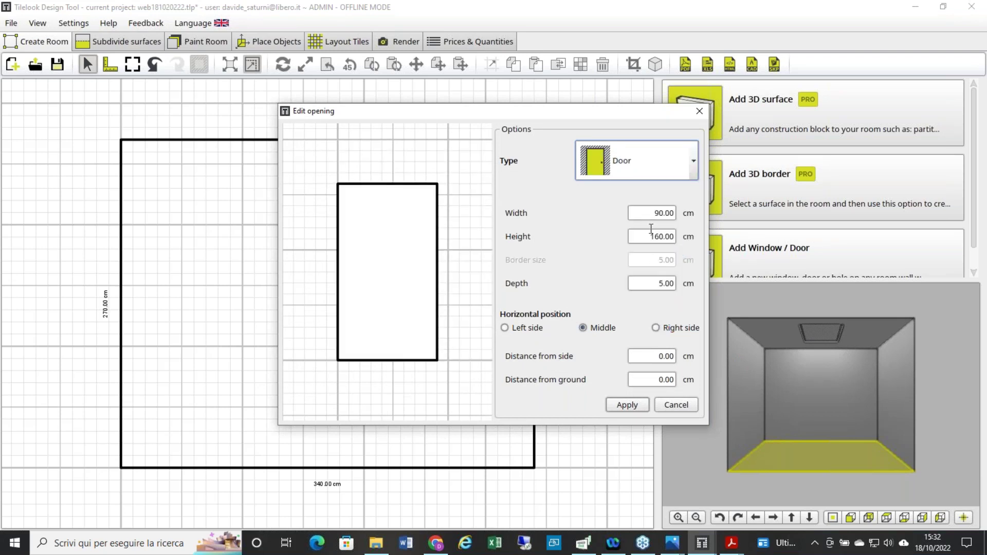
click(652, 237)
double_click(652, 236)
text(220)
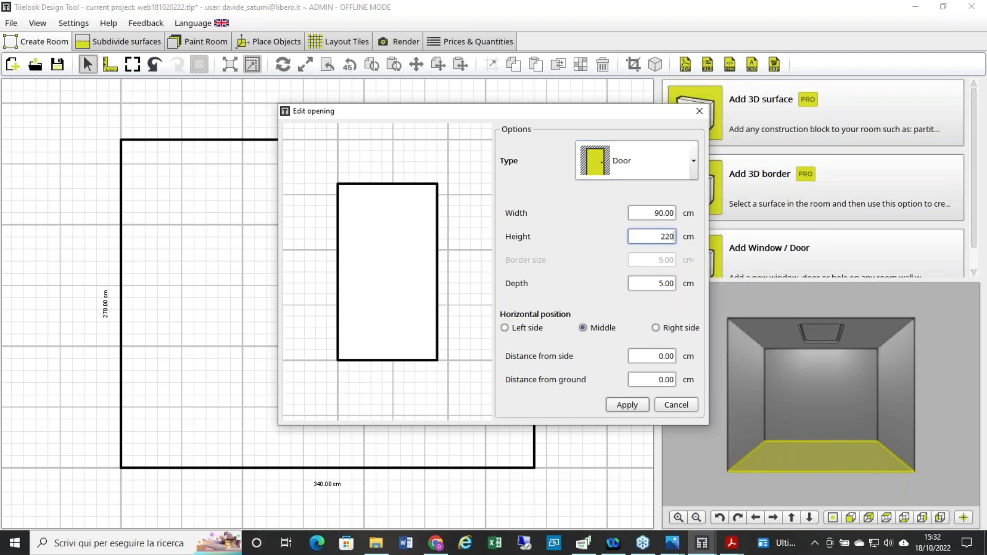
click(625, 406)
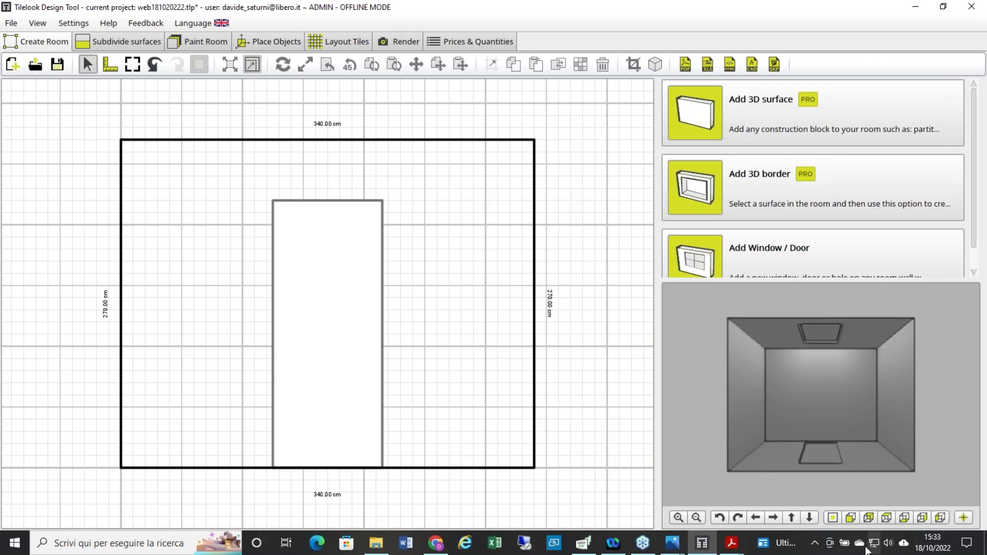
click(852, 519)
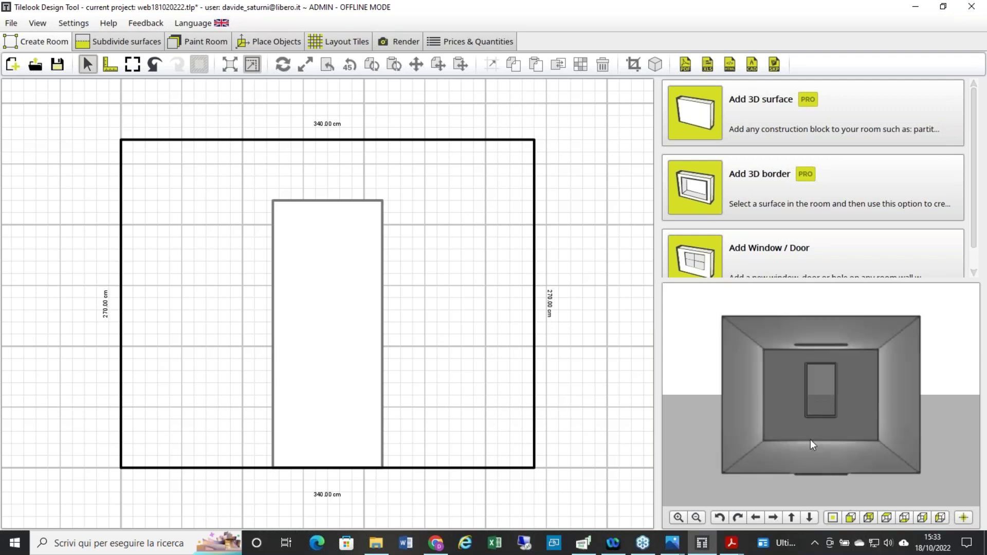
click(869, 517)
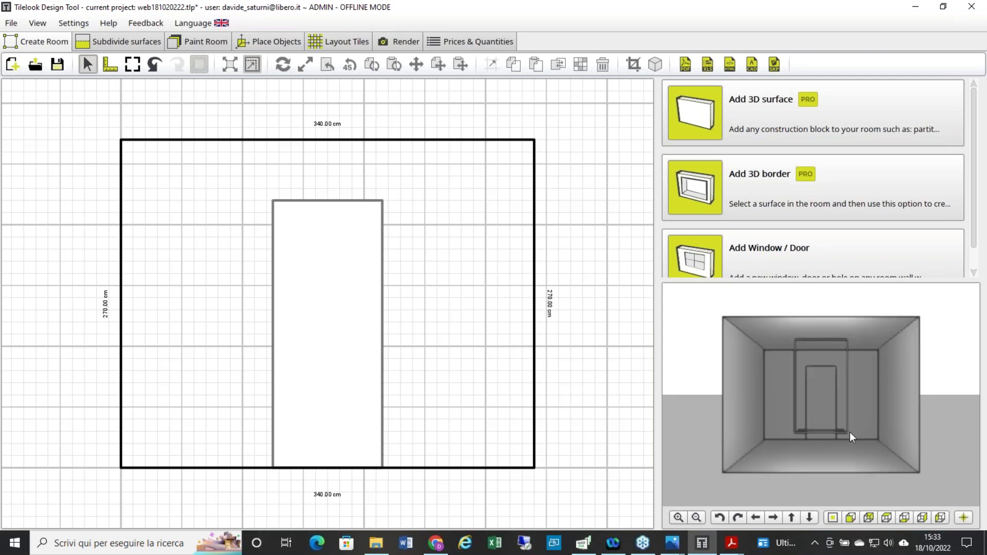
click(887, 518)
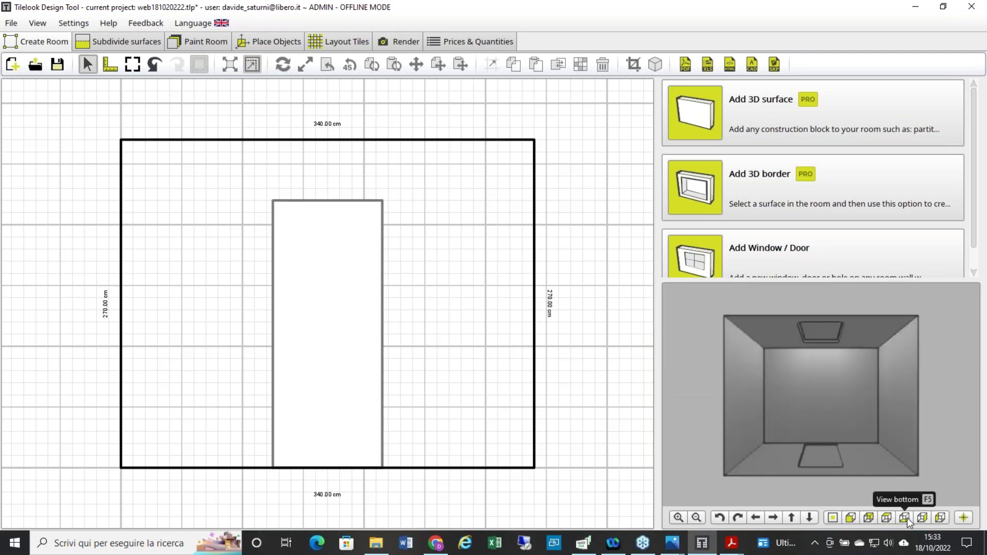
click(907, 517)
click(922, 517)
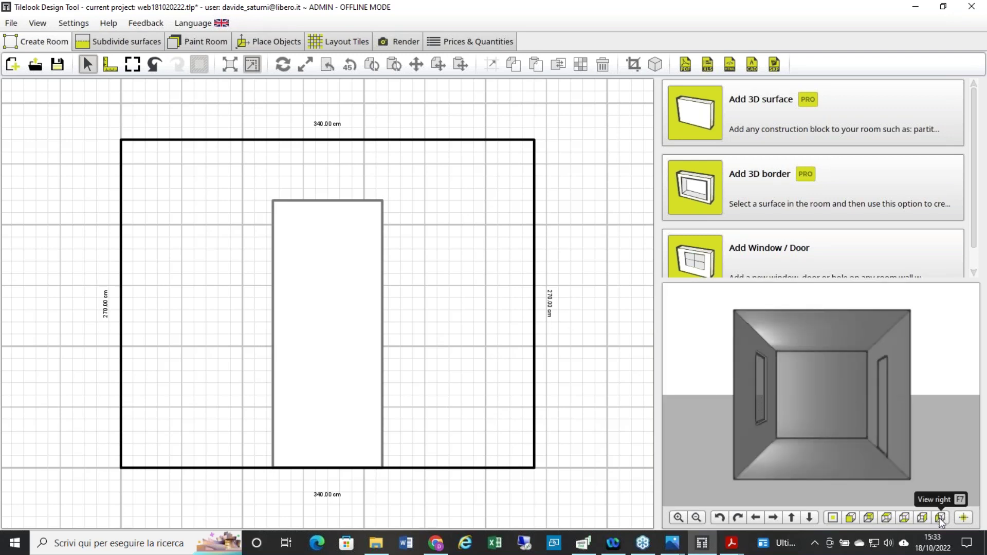
click(941, 517)
drag(847, 499, 796, 416)
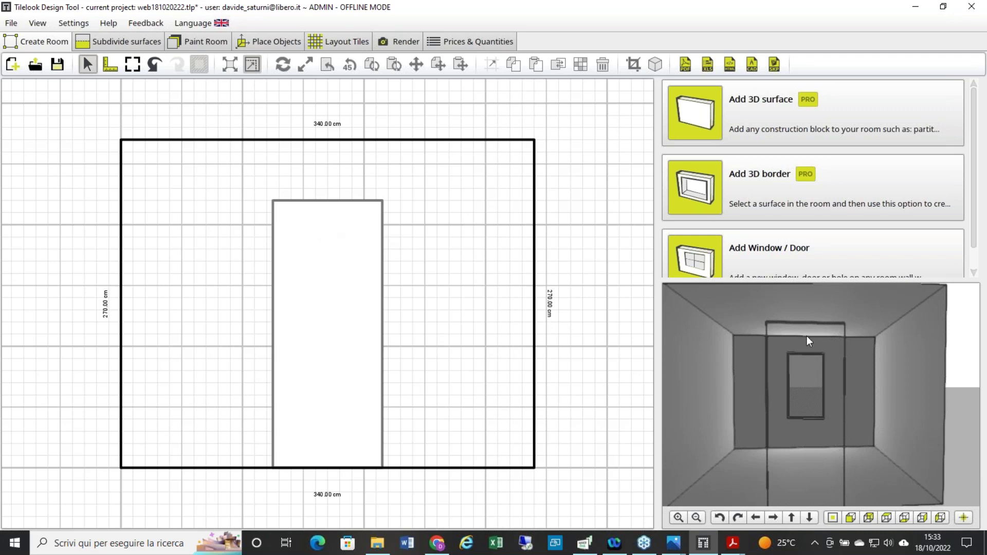
drag(816, 355, 819, 364)
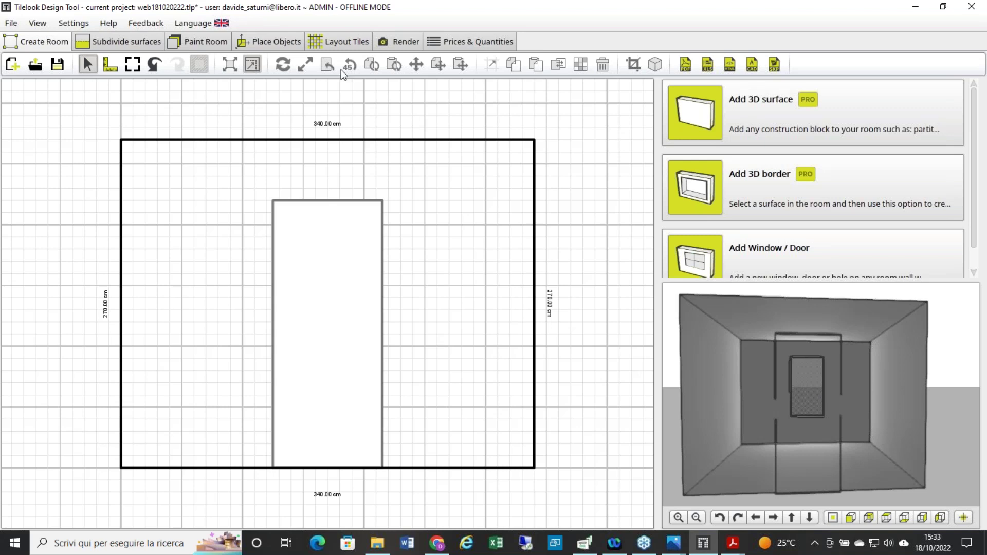
Enter the tile layout stage and attempt downloading tiles from the Tilelook catalogue.
click(346, 43)
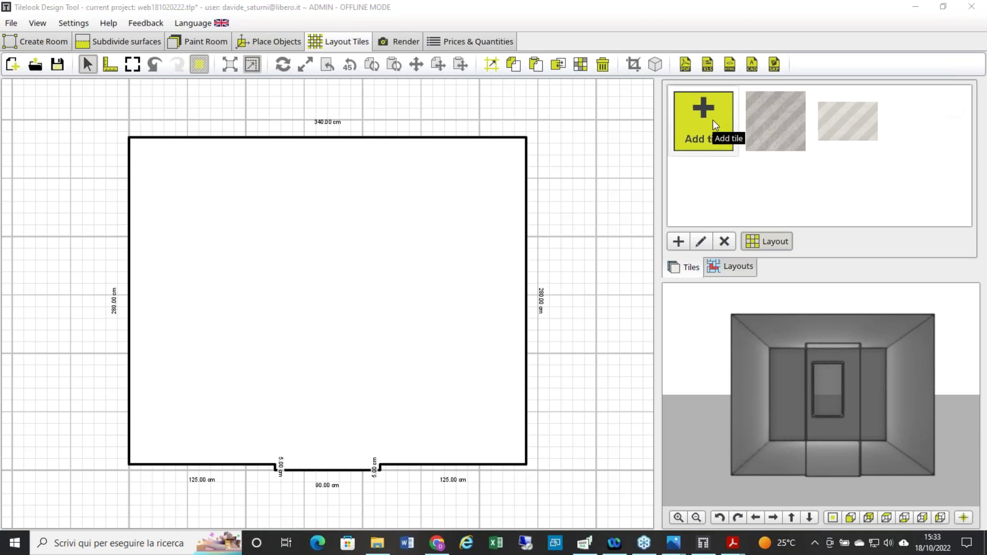
mouse_move(792, 109)
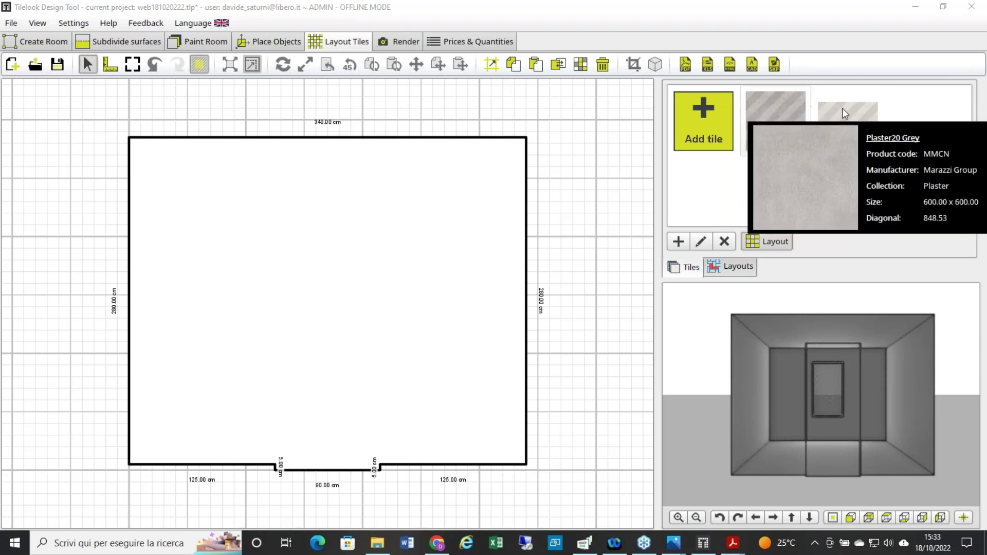
click(713, 126)
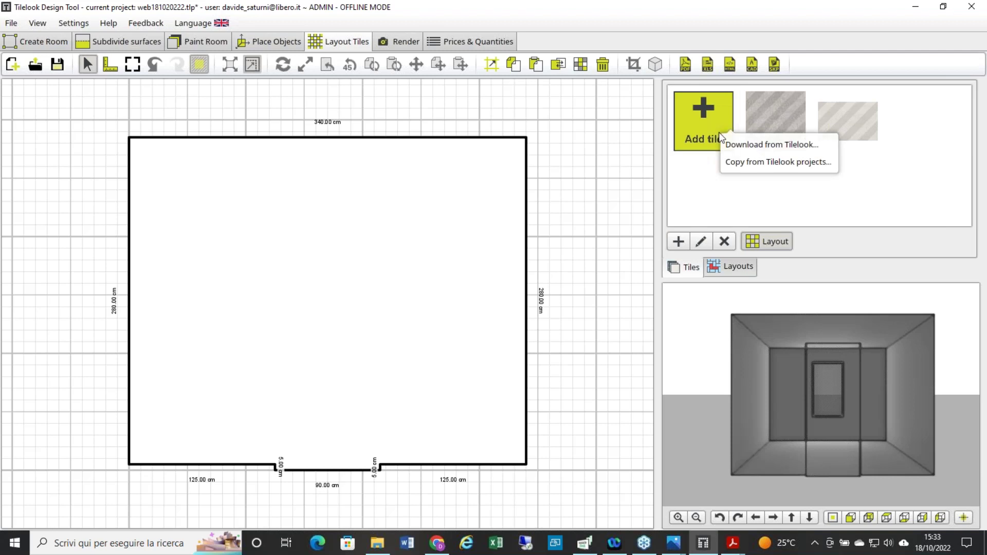
click(730, 145)
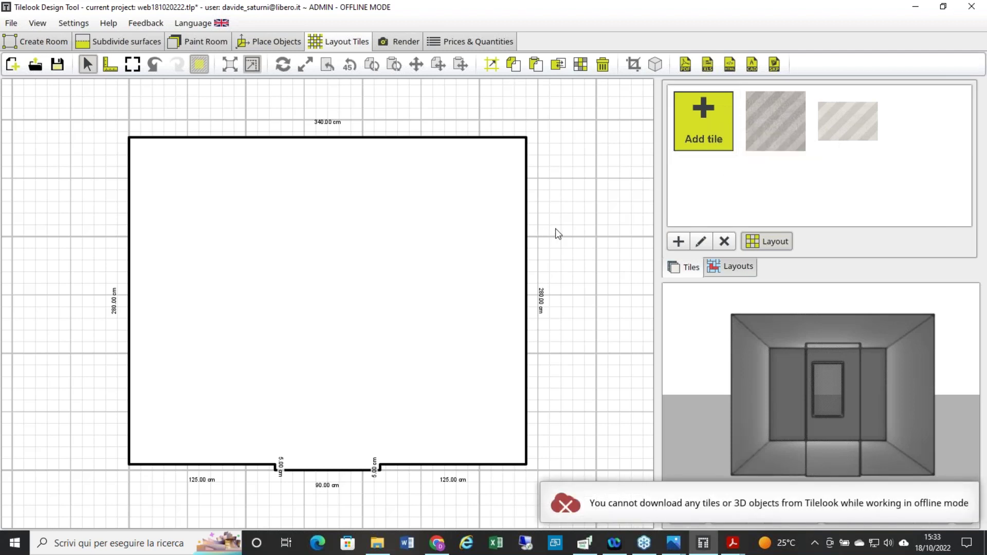
click(700, 133)
click(720, 152)
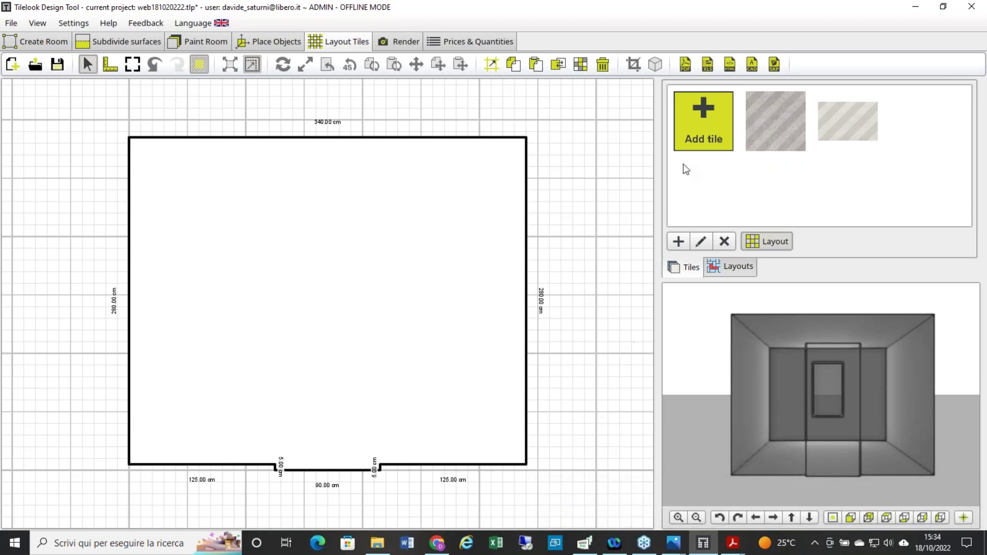
click(707, 138)
click(724, 148)
Dismiss the add-tile options and select the Plaster20 Grey 600 × 600 tile.
scroll(580, 494, down, 2)
scroll(632, 507, up, 2)
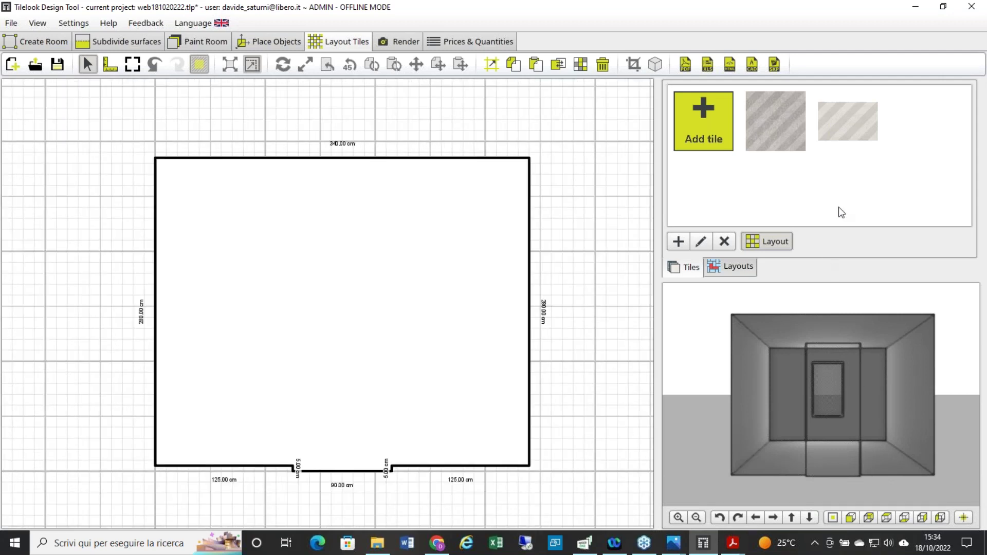
click(712, 134)
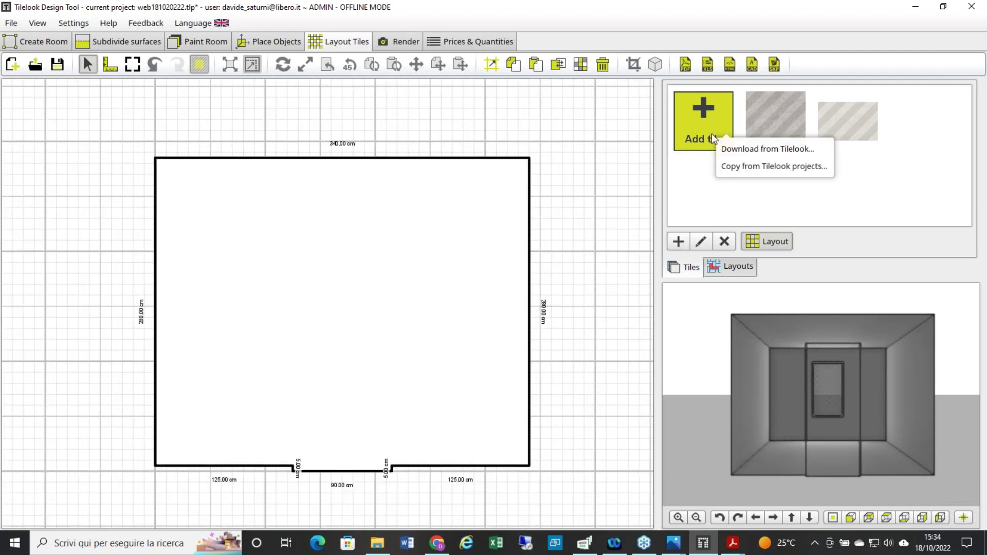
click(733, 150)
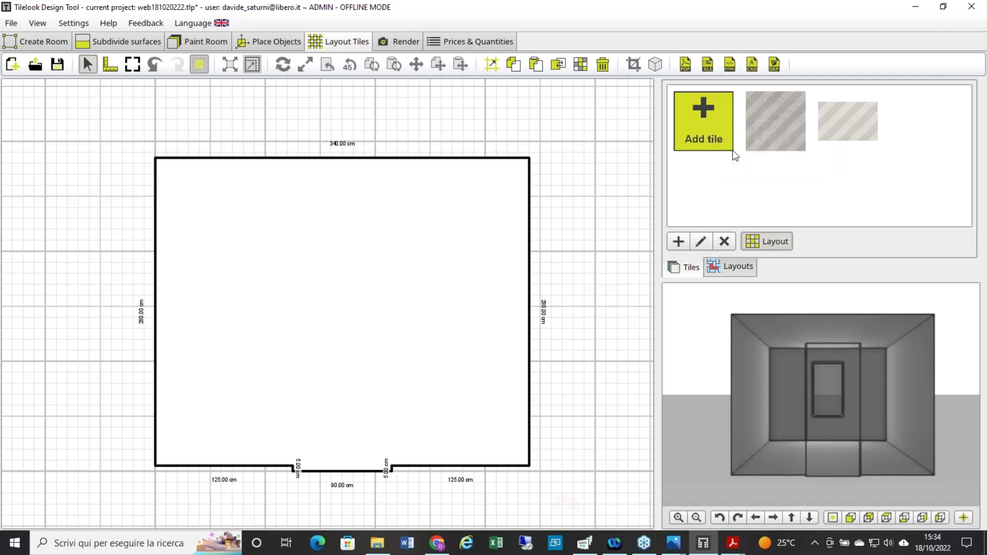
click(700, 134)
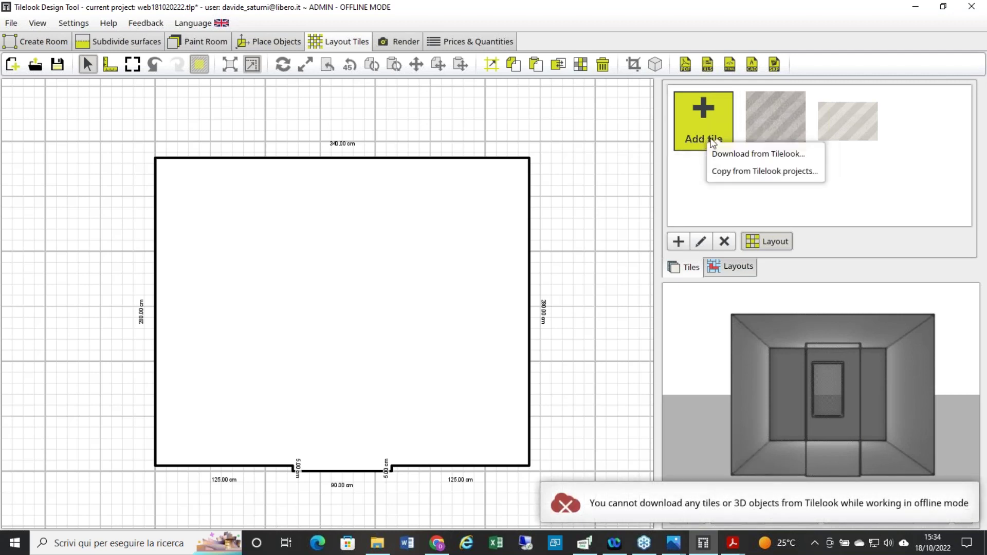
click(655, 216)
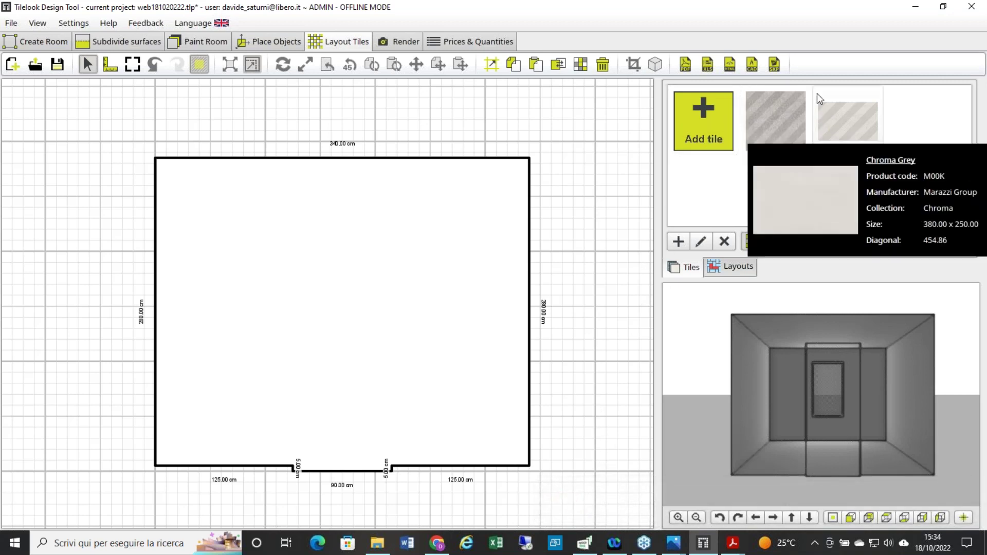
mouse_move(775, 123)
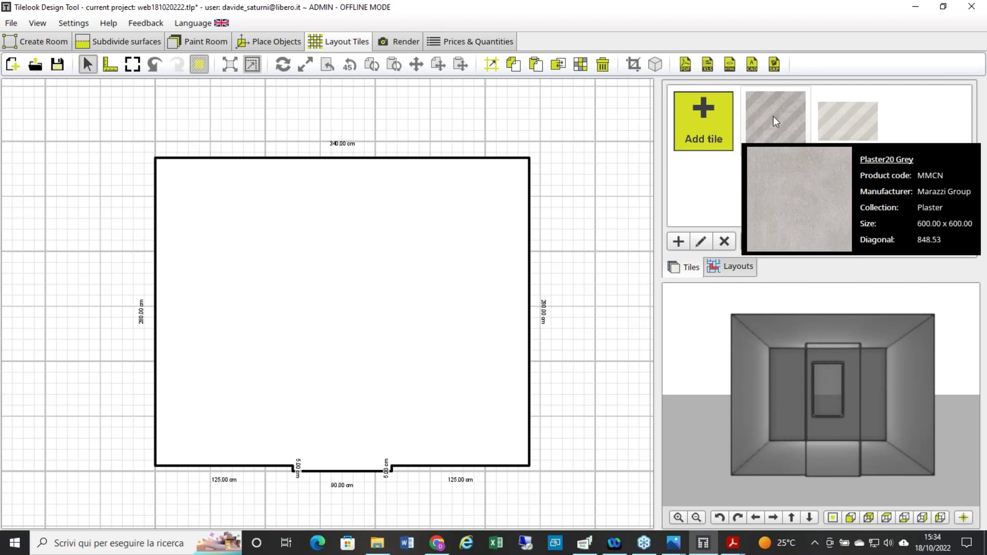
click(773, 117)
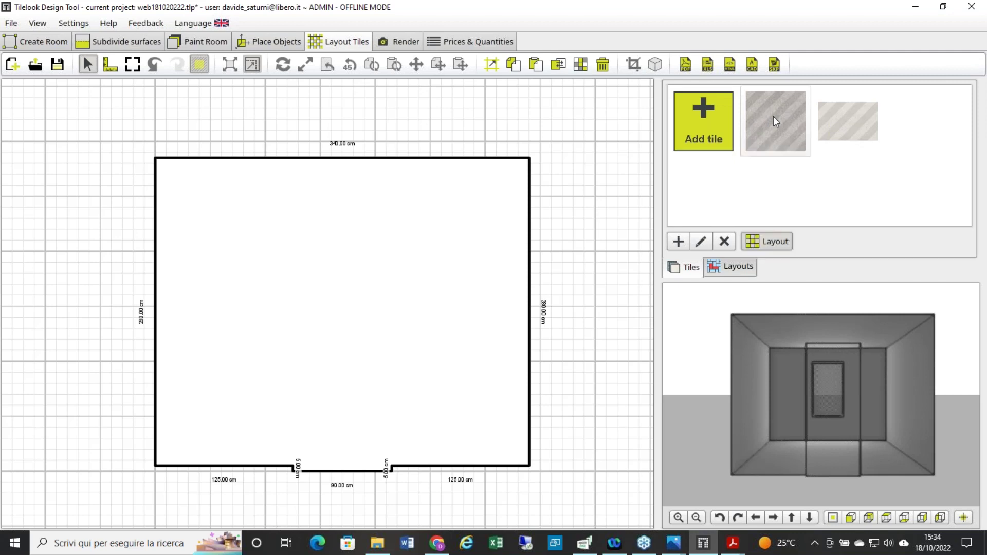
Lay Plaster20 Grey 600 × 600 tiles in a grid across the surface.
drag(774, 117, 412, 365)
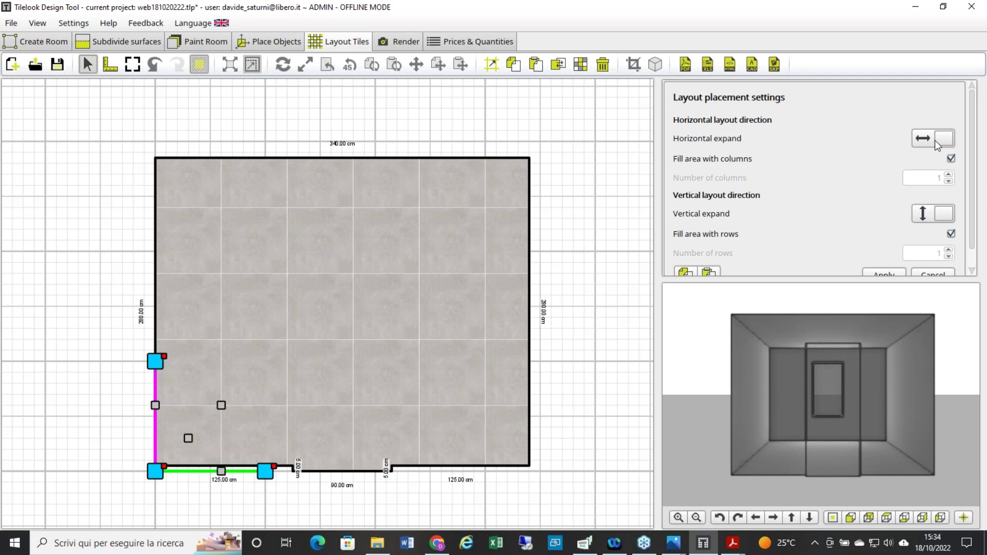
scroll(874, 144, down, 1)
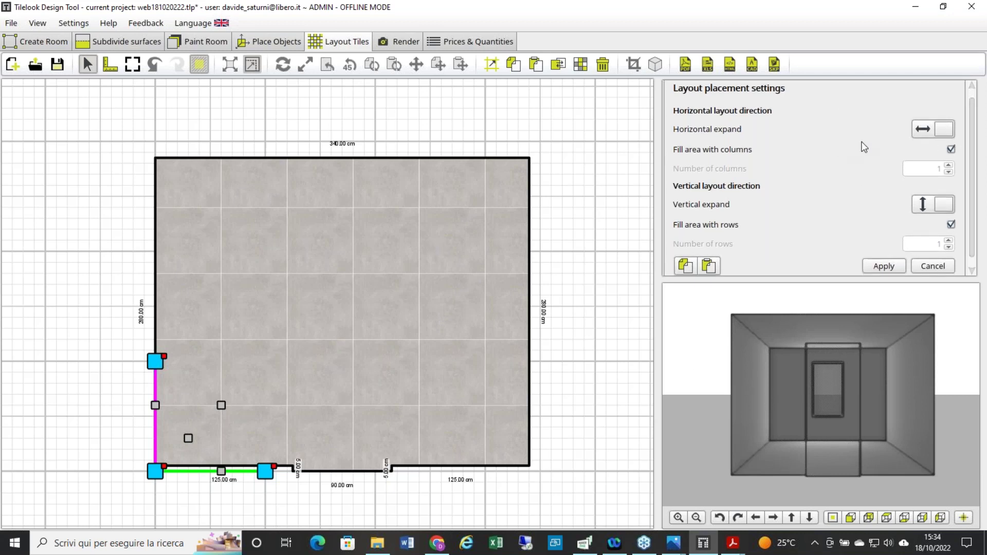
scroll(864, 148, down, 1)
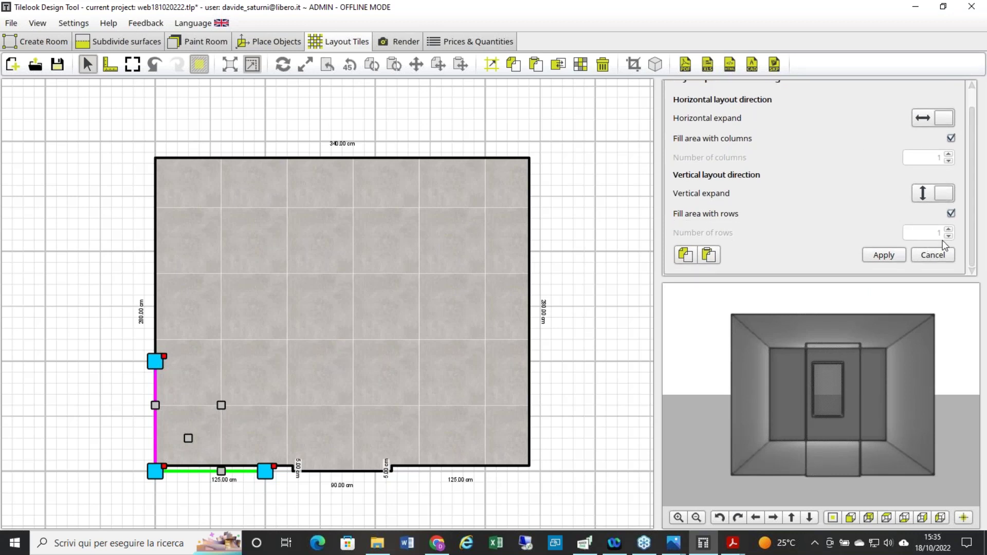
click(897, 255)
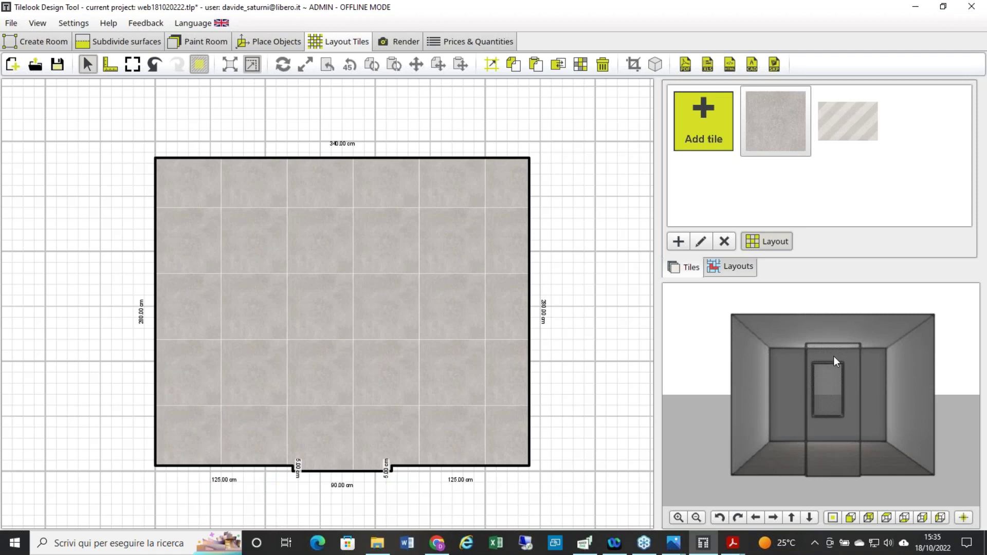
Retry the catalogue tile download, view the left wall, then return to the floor.
click(690, 114)
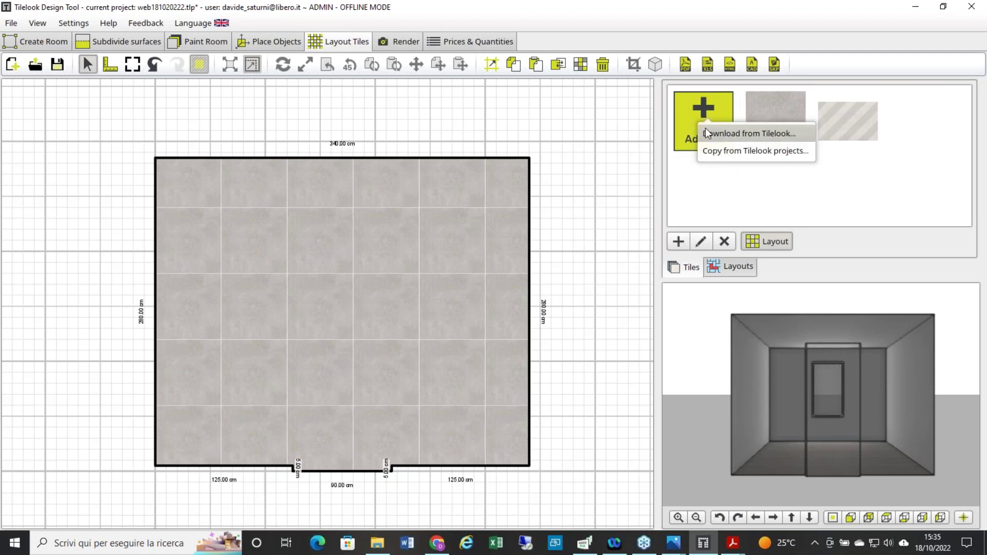
click(705, 128)
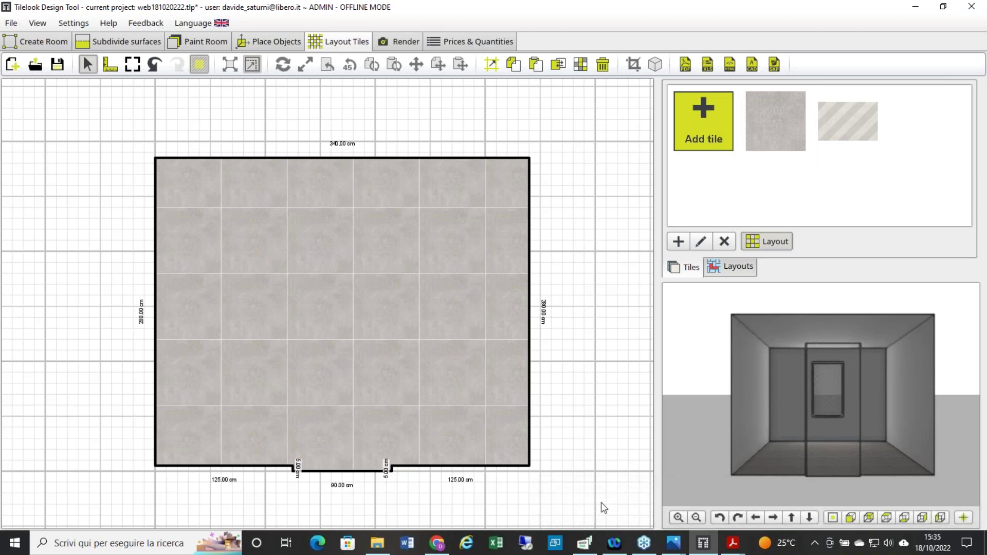
scroll(607, 442, down, 3)
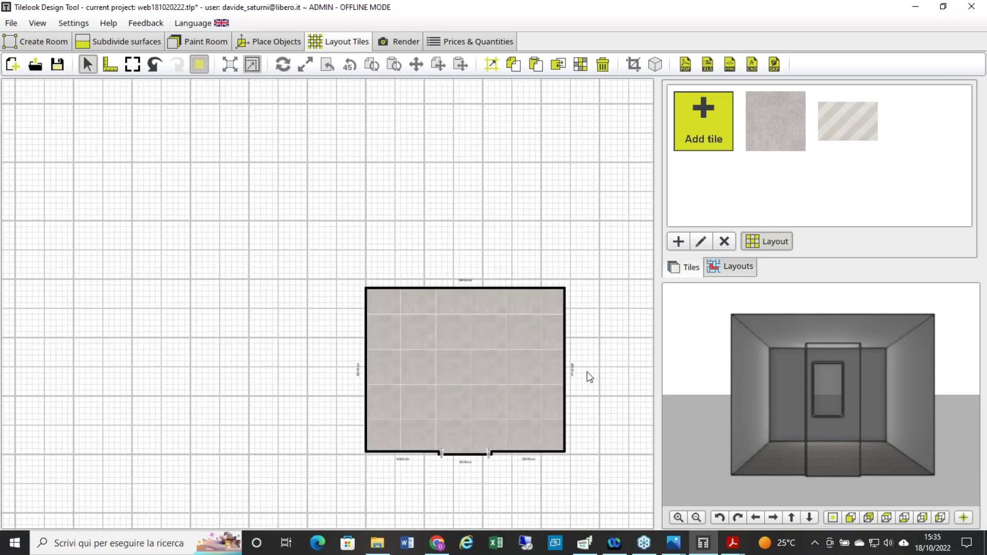
scroll(590, 377, up, 4)
scroll(566, 320, down, 2)
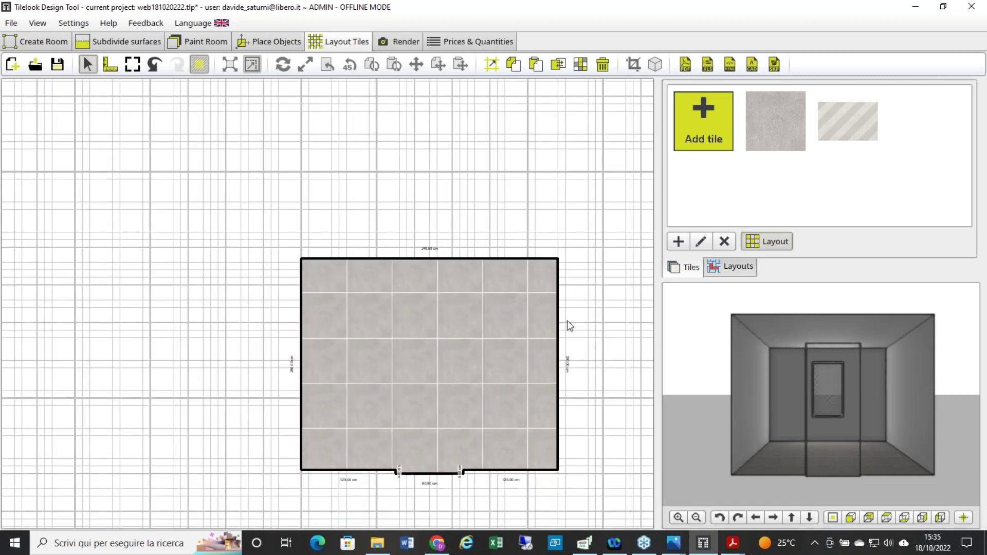
scroll(567, 324, up, 2)
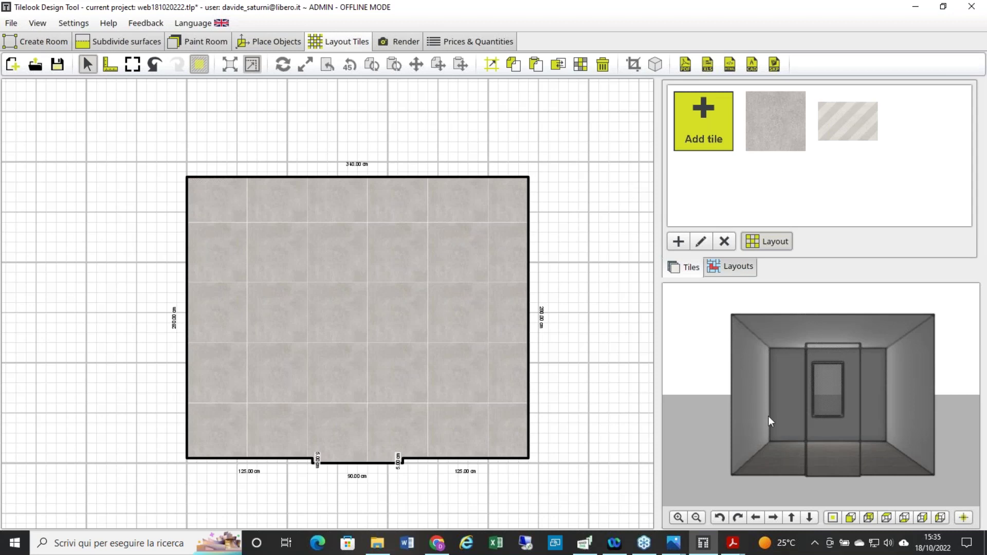
click(755, 391)
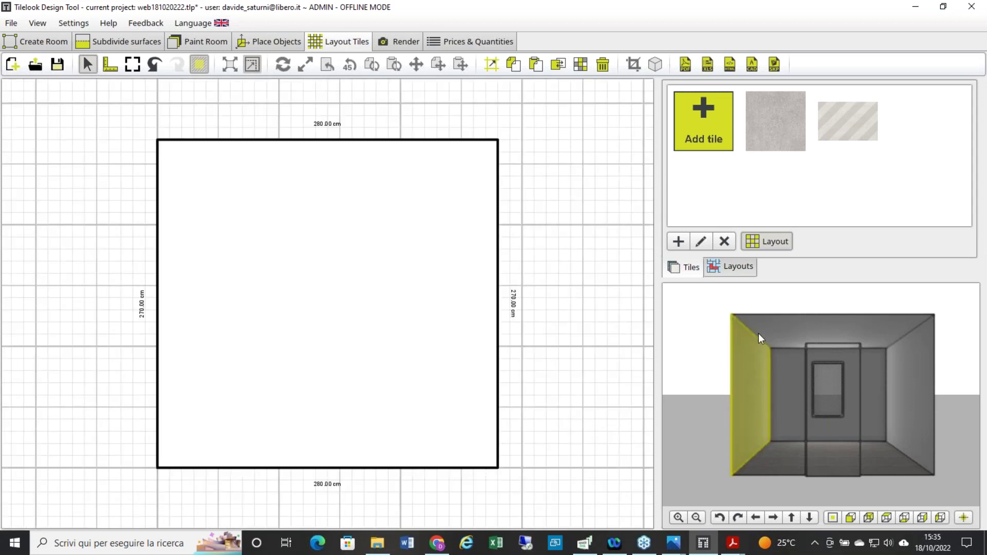
click(775, 453)
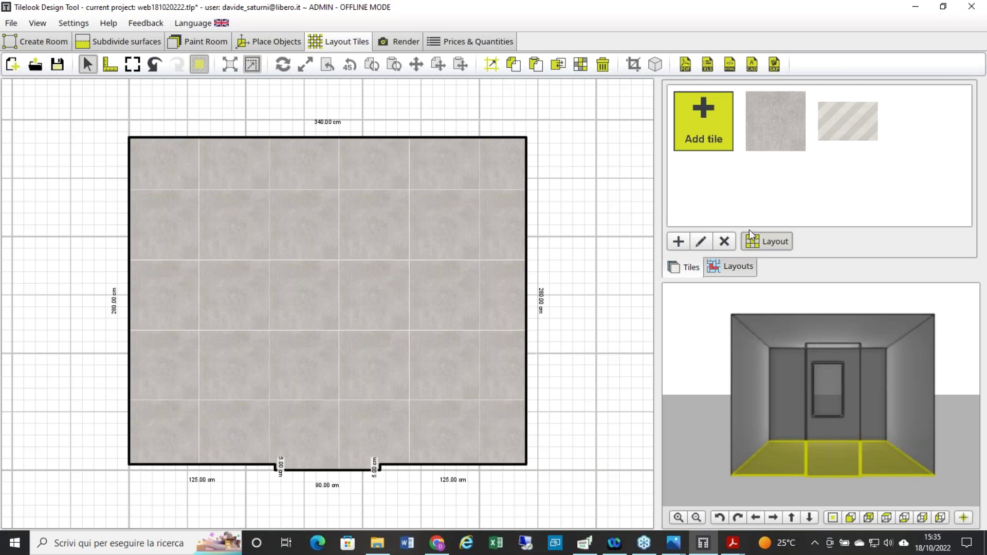
Clear the floor and re-lay the Plaster20 Grey tiles diagonally, filling the whole 340 × 280 cm floor.
click(603, 64)
click(476, 286)
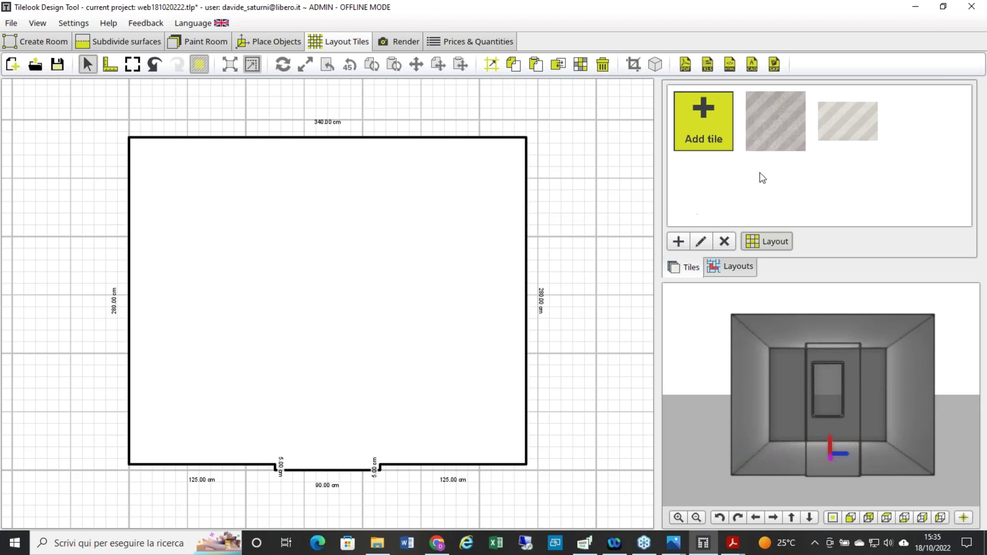
drag(780, 137, 443, 333)
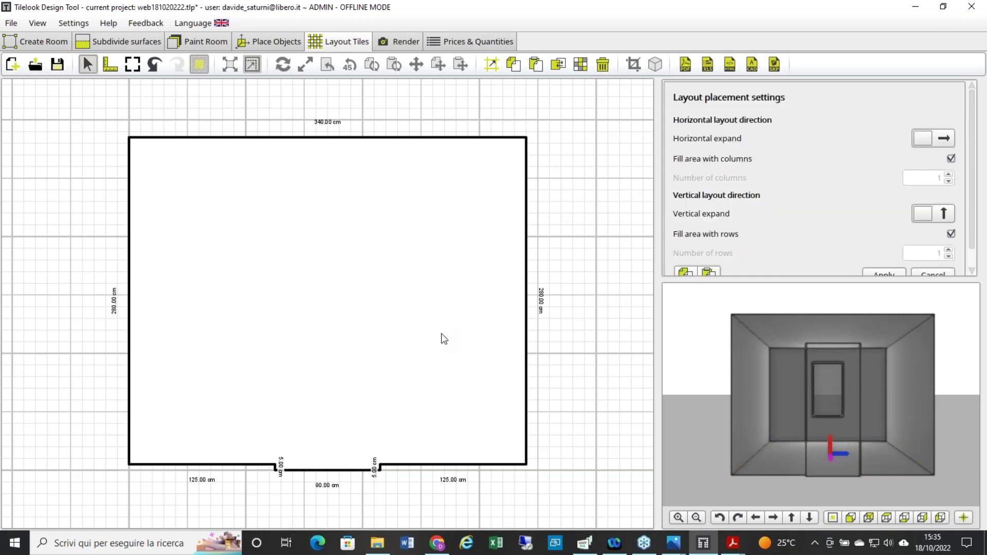
click(952, 234)
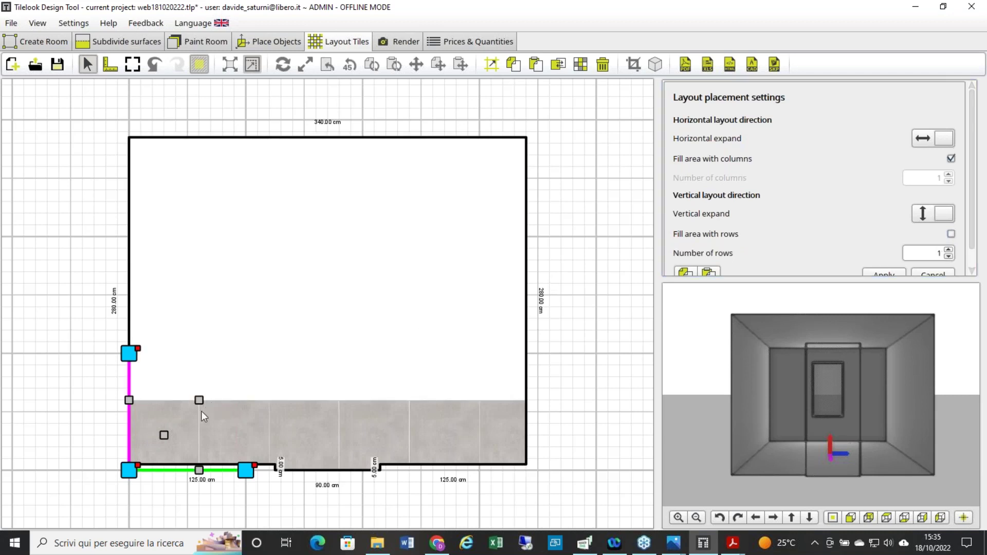
drag(248, 465, 238, 389)
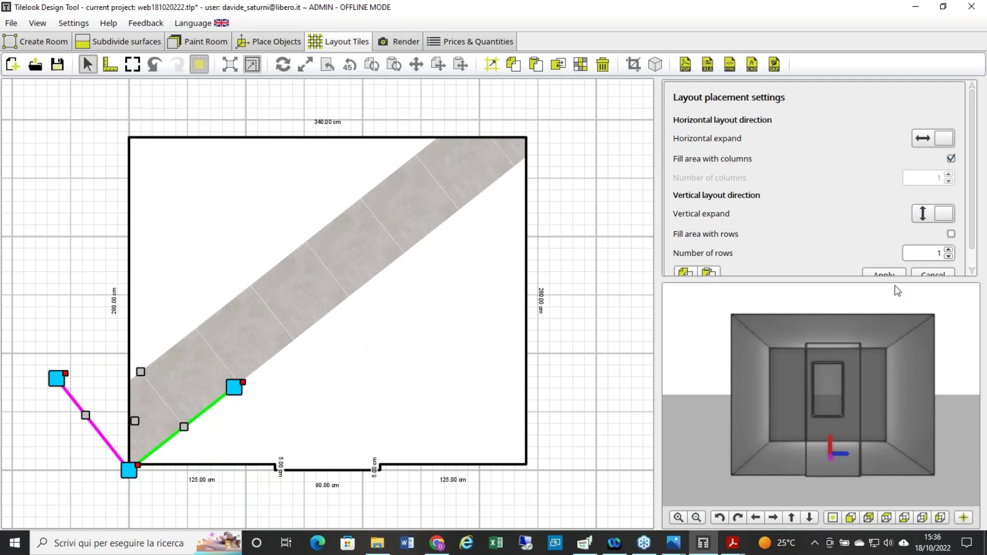
click(951, 234)
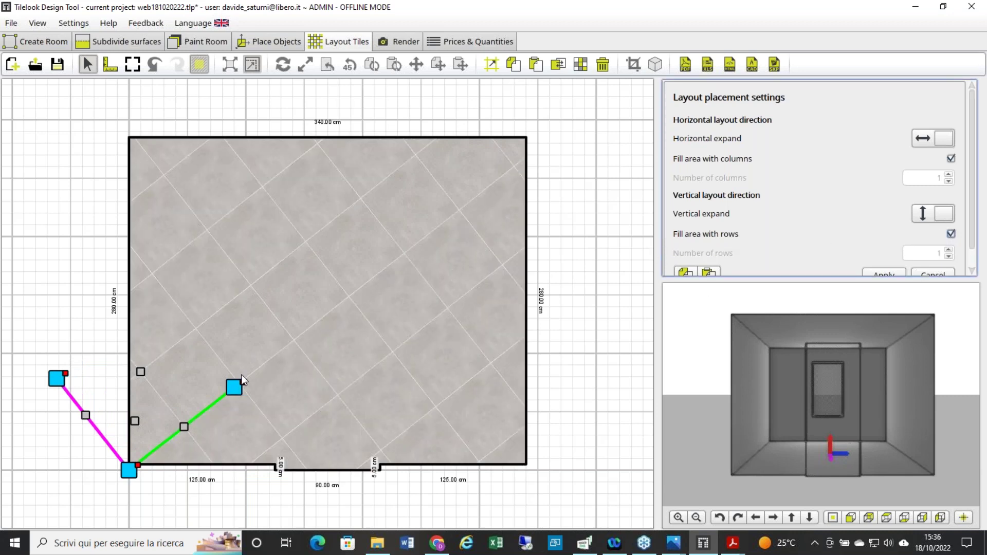
drag(138, 466, 218, 416)
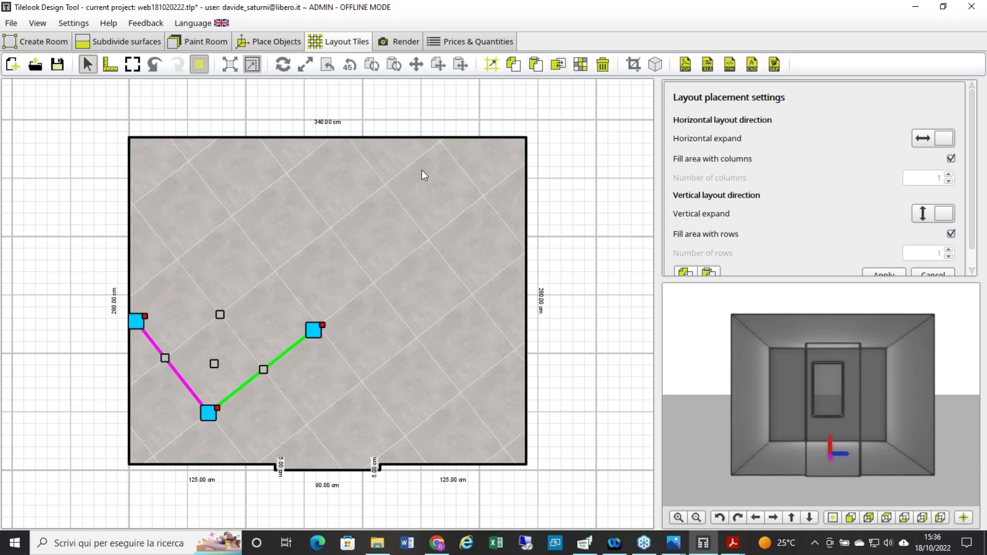
scroll(405, 193, up, 3)
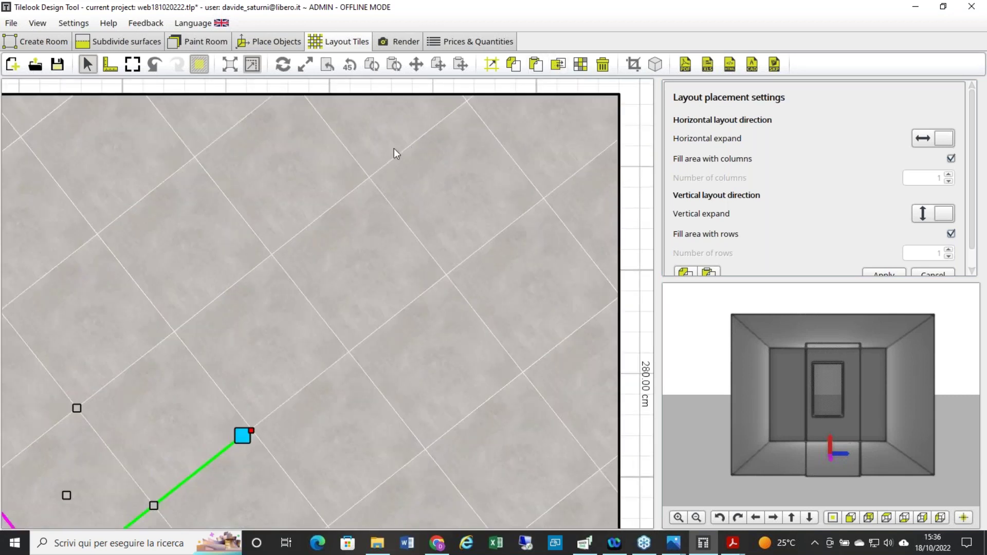
Change the floor grout colour to Kerakoll shade 7 (243,239,217).
click(494, 66)
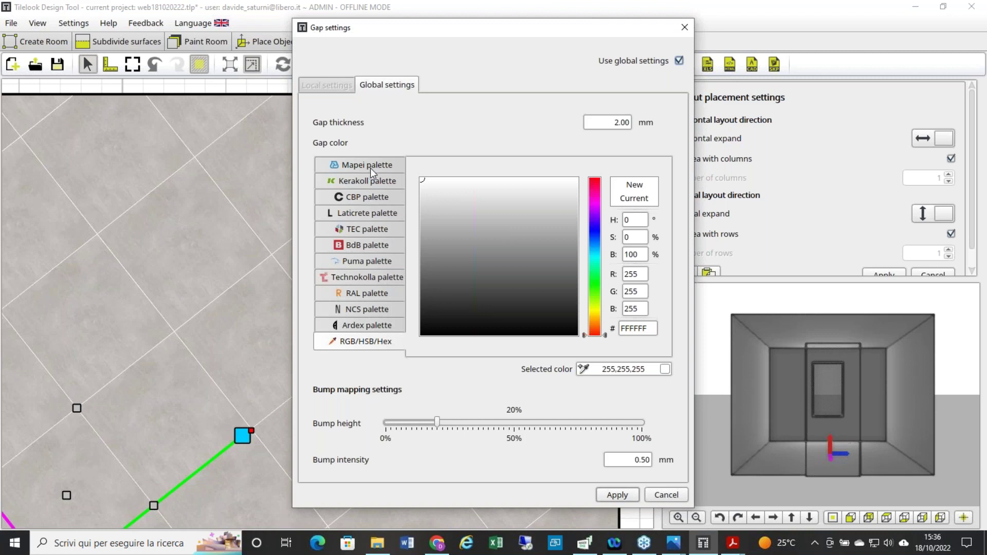
click(369, 185)
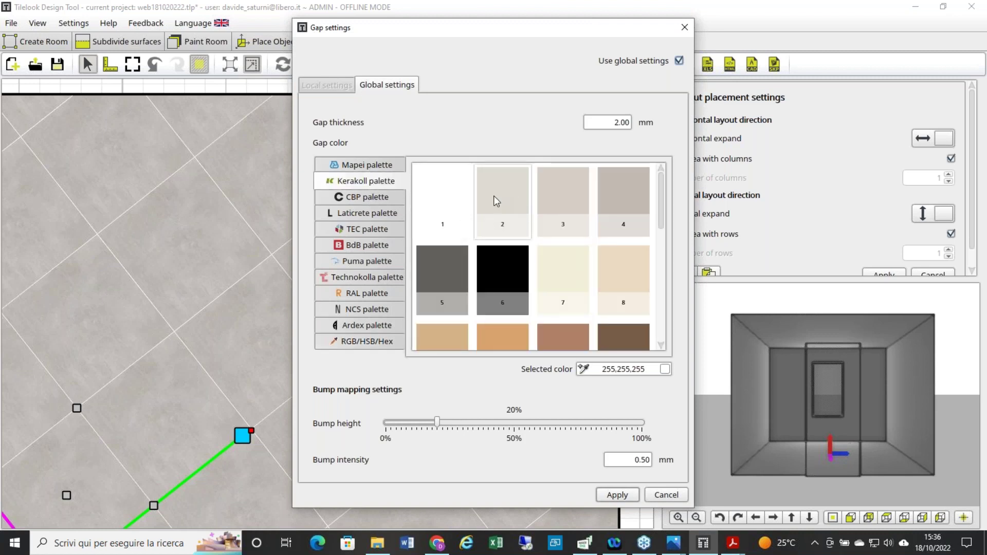
click(566, 272)
click(618, 495)
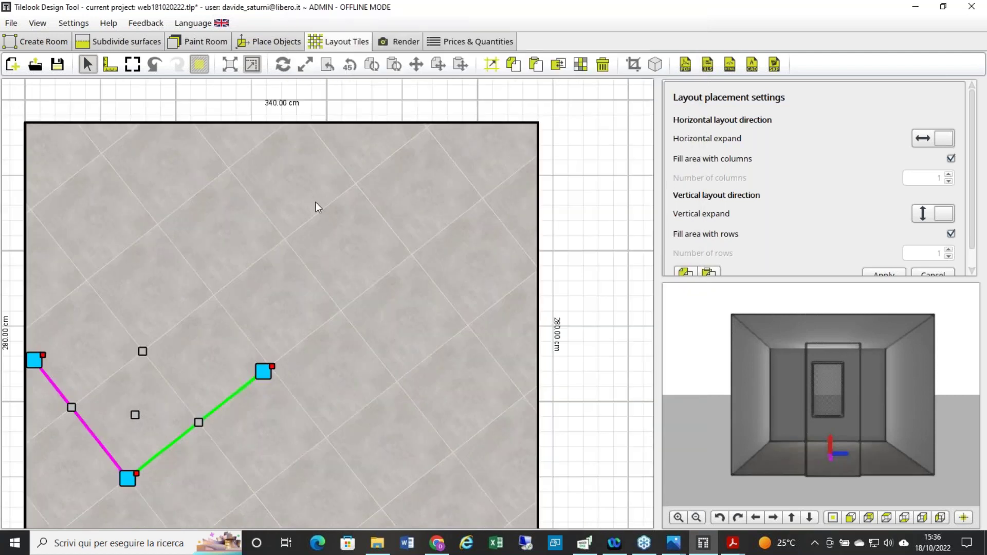
Remove every tile from the active floor area and confirm the Remove all prompt.
scroll(315, 201, down, 1)
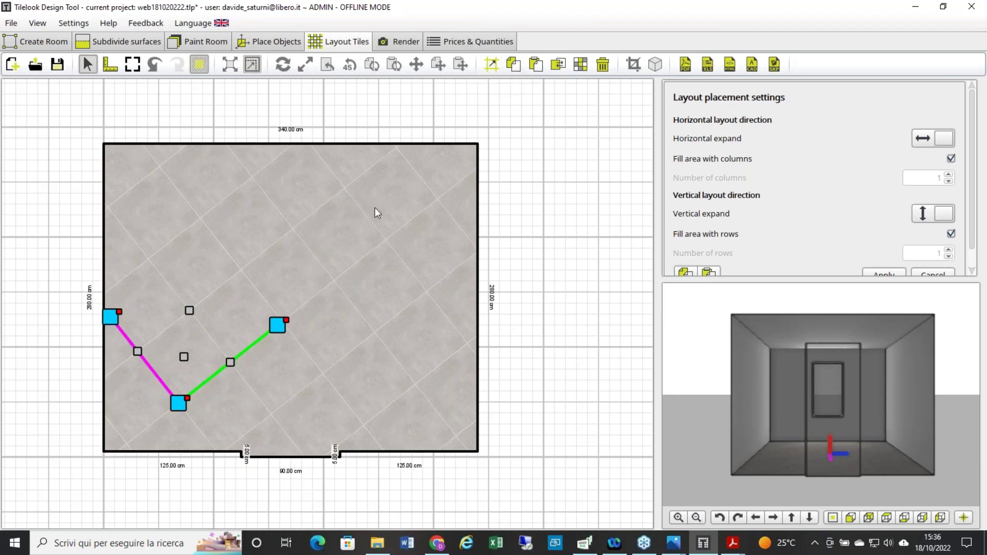
click(603, 64)
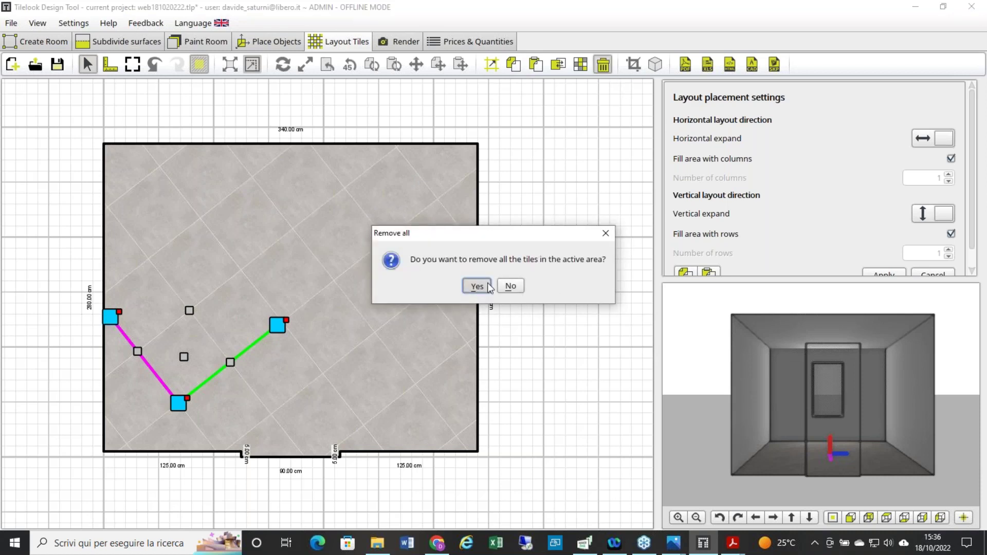
click(476, 285)
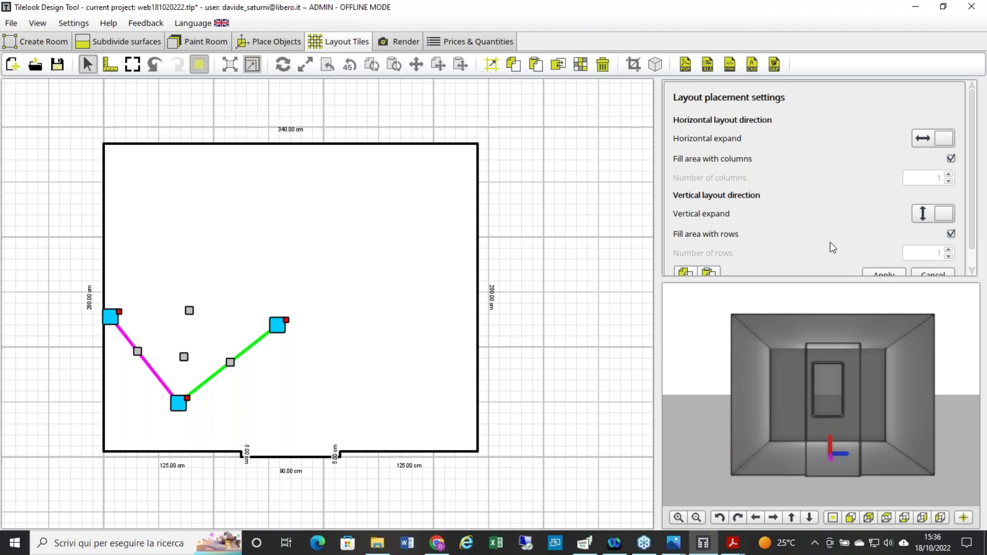
Discard the layout panel and browse the Tilelook online catalogue's Wishlist.
click(932, 275)
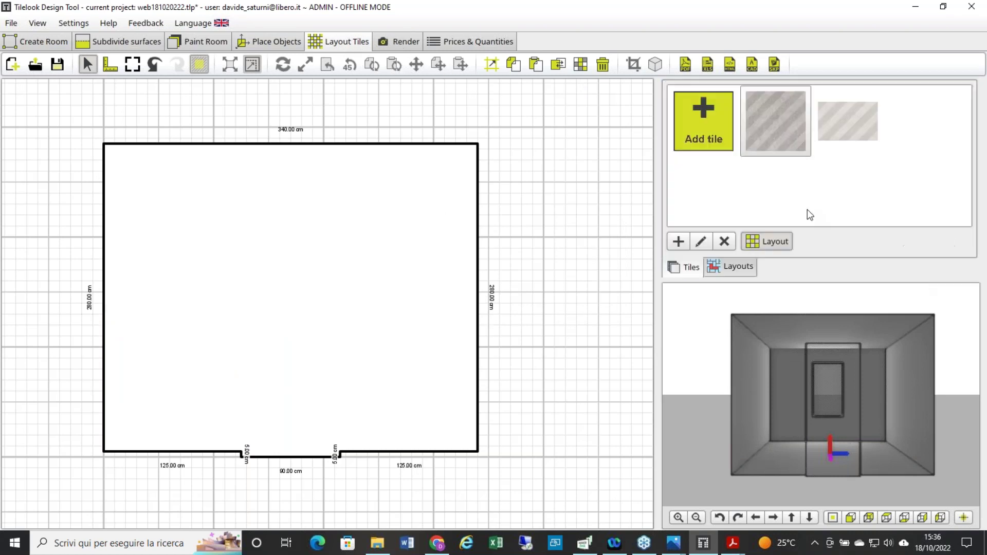
click(714, 138)
click(739, 149)
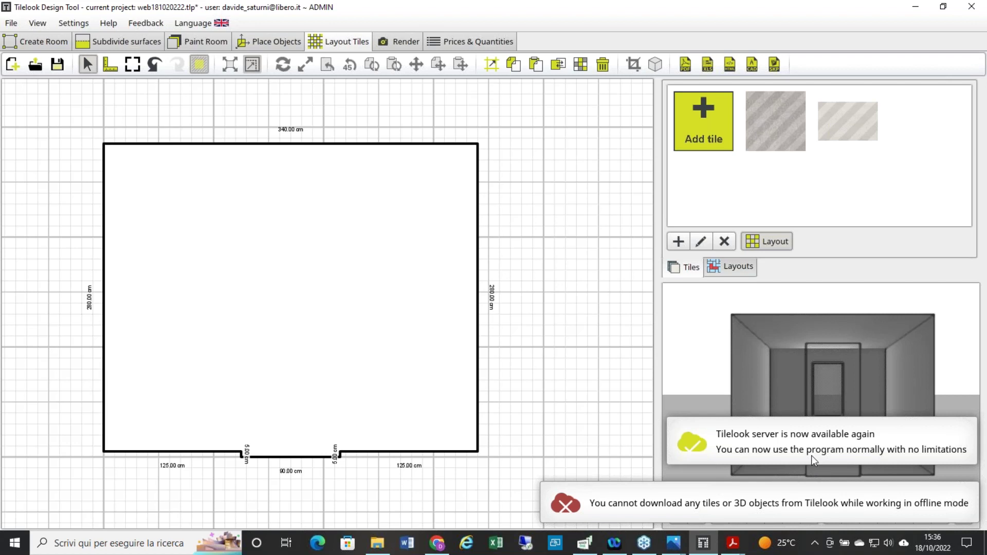
click(696, 136)
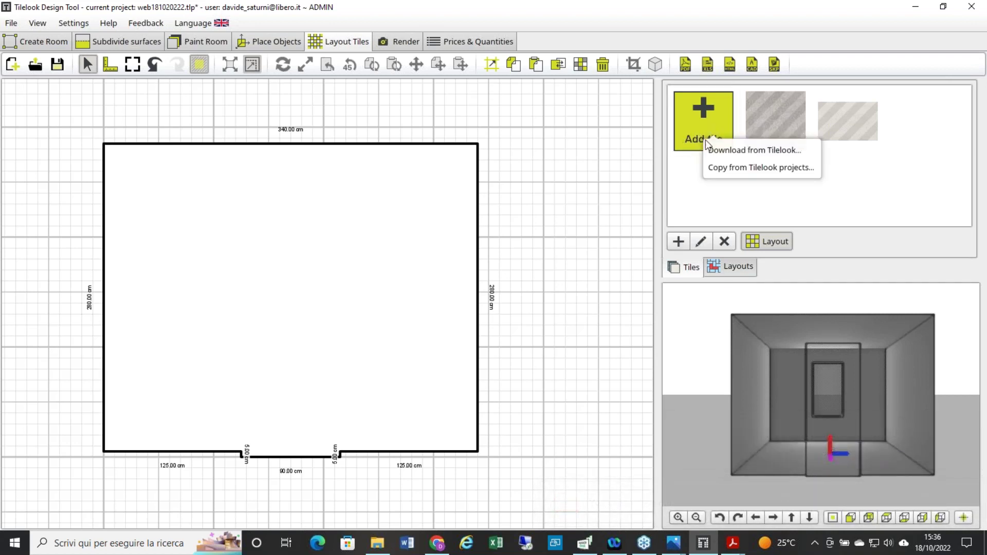
click(726, 151)
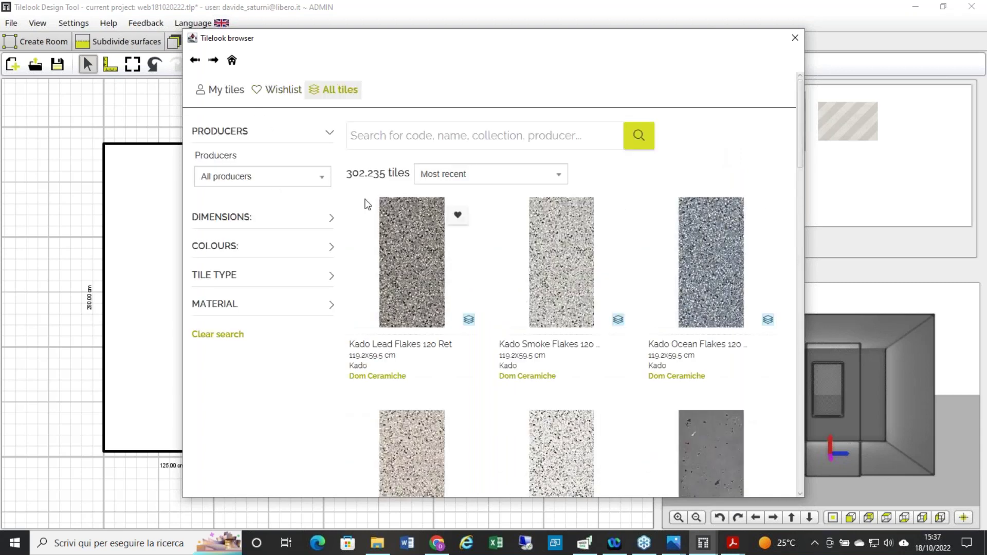
click(286, 91)
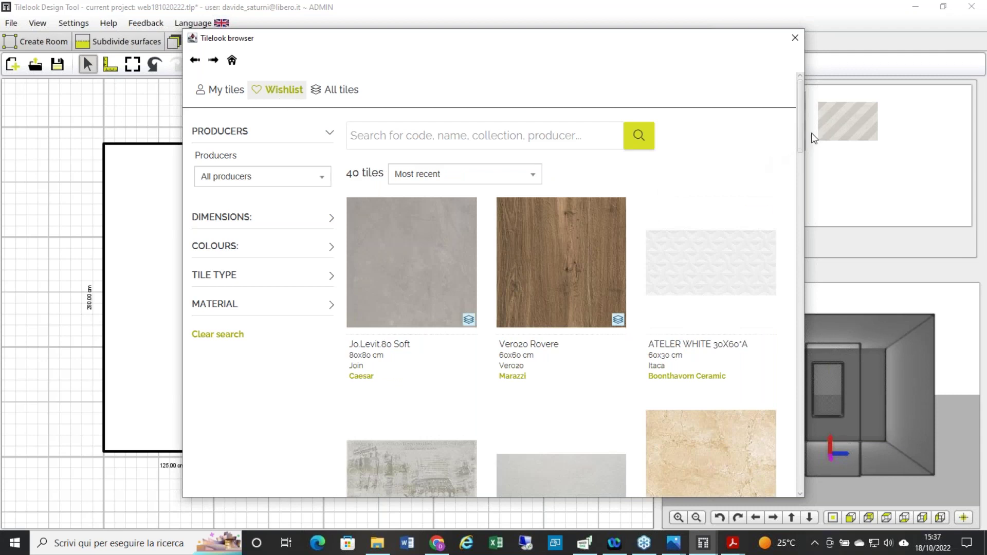
Download the beige marble, Chroma Ligth Blue and triangle-patterned tiles from the Wishlist.
drag(801, 136, 798, 169)
click(692, 232)
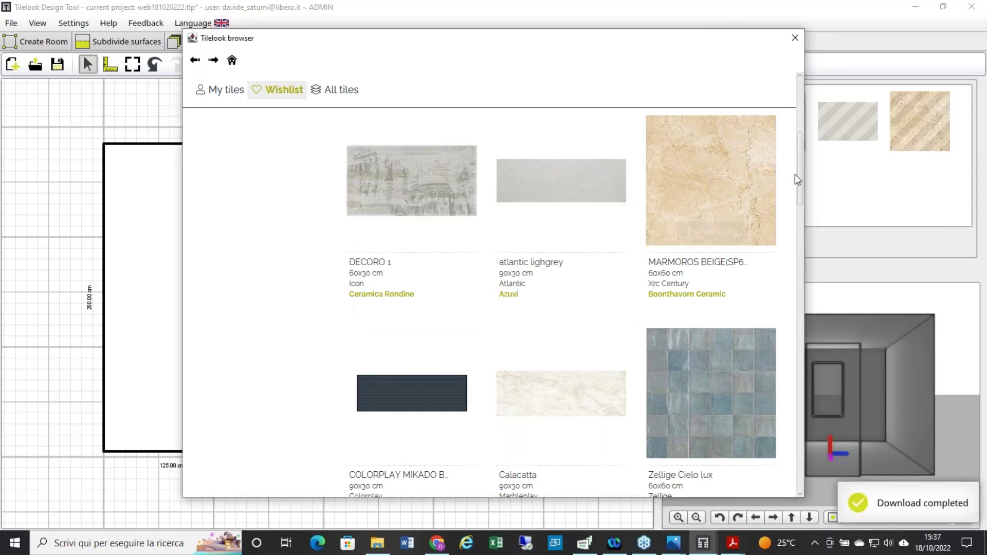
drag(799, 173, 672, 472)
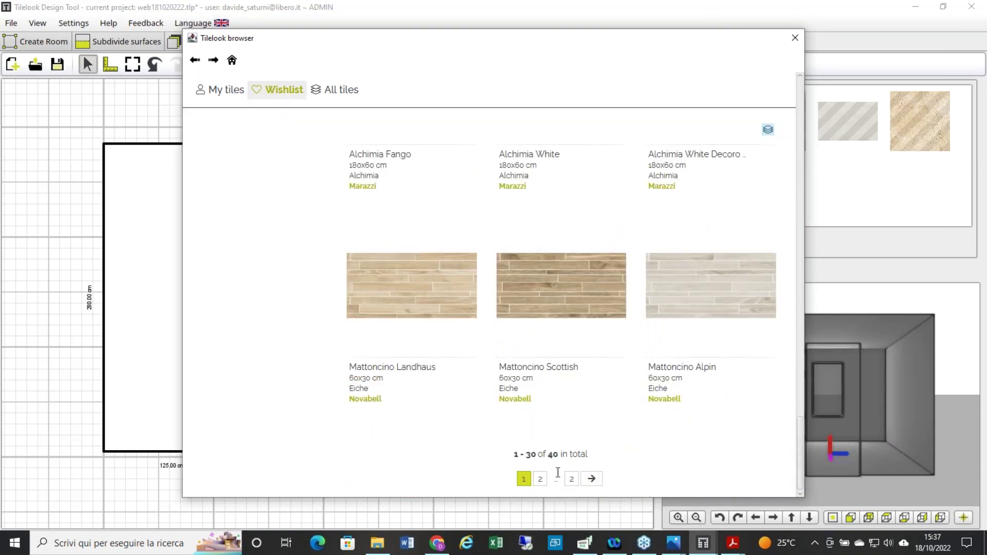
mouse_move(665, 329)
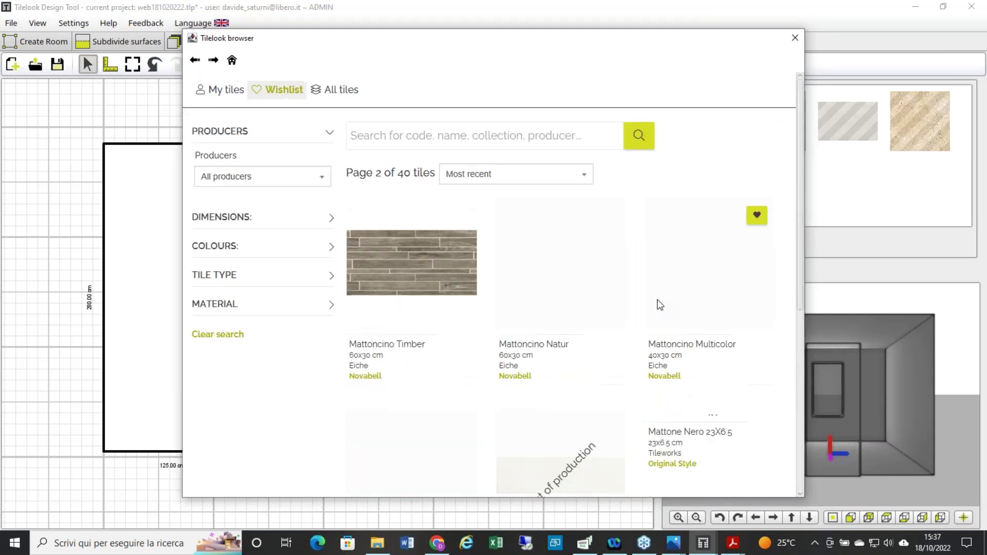
scroll(656, 298, down, 2)
scroll(660, 306, down, 4)
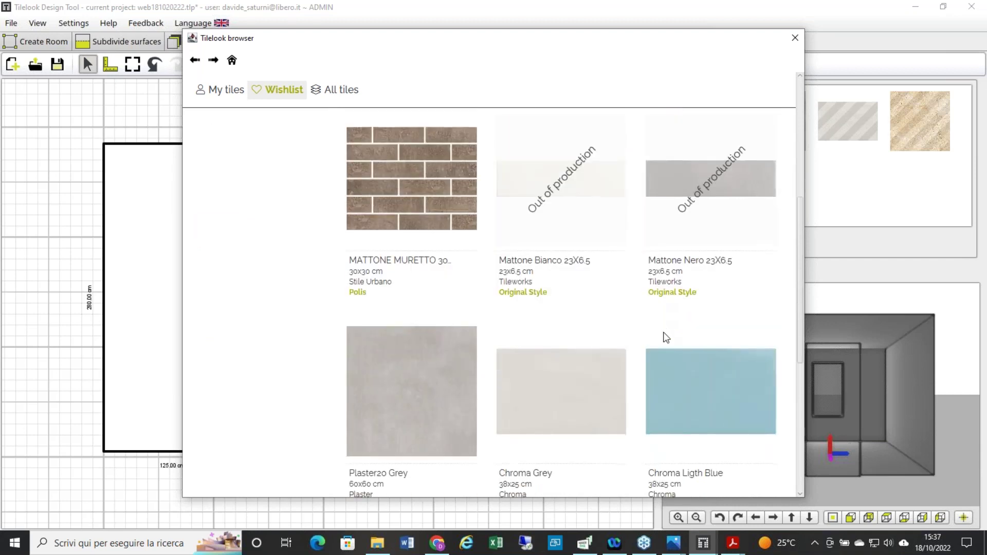
click(710, 418)
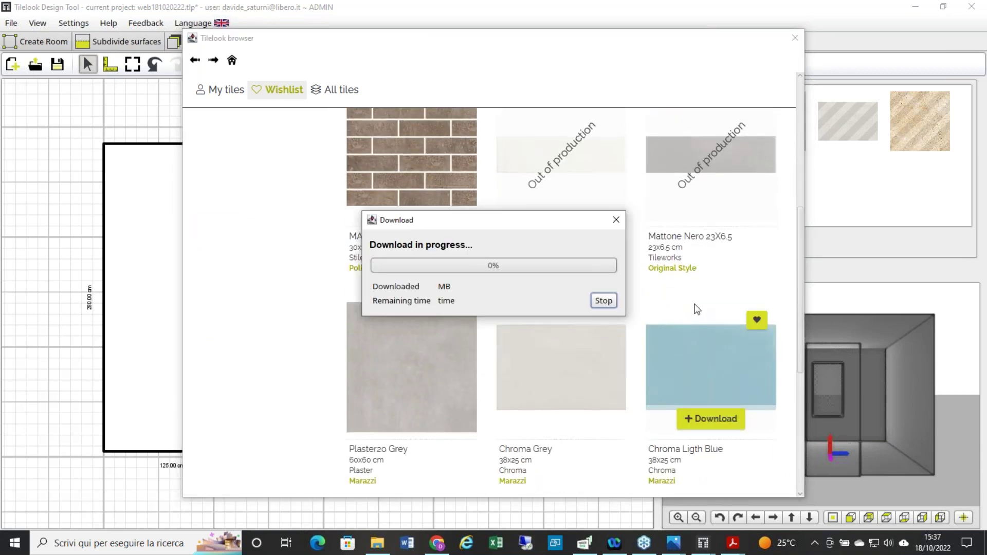
scroll(697, 308, down, 3)
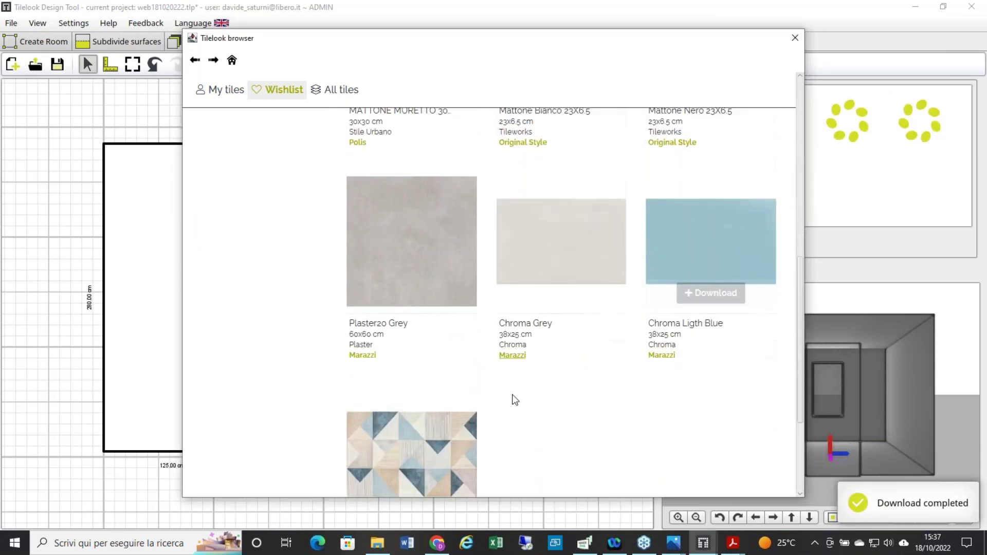
click(411, 483)
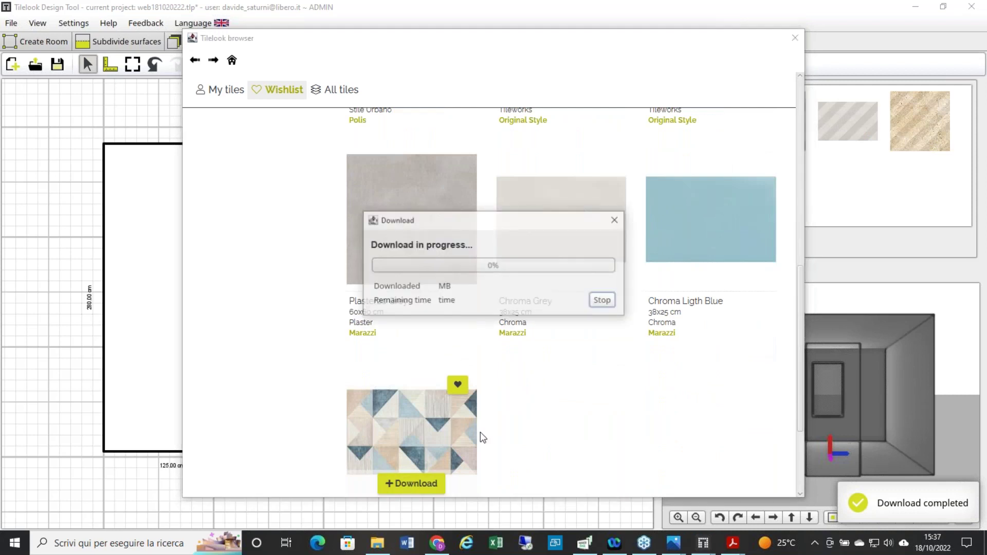
Lay the grey tile across the 340 × 280 cm floor in a straight square grid.
click(790, 40)
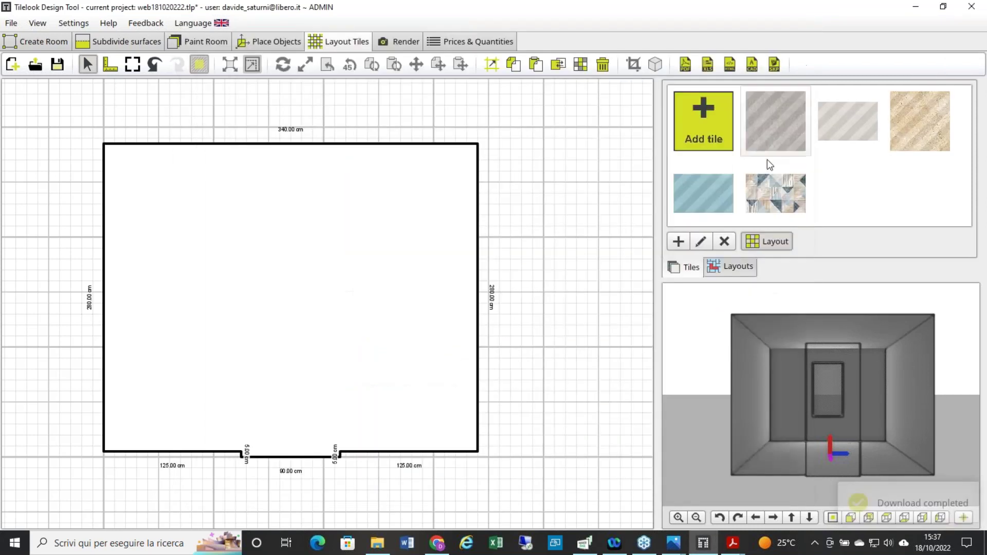
drag(773, 145, 772, 328)
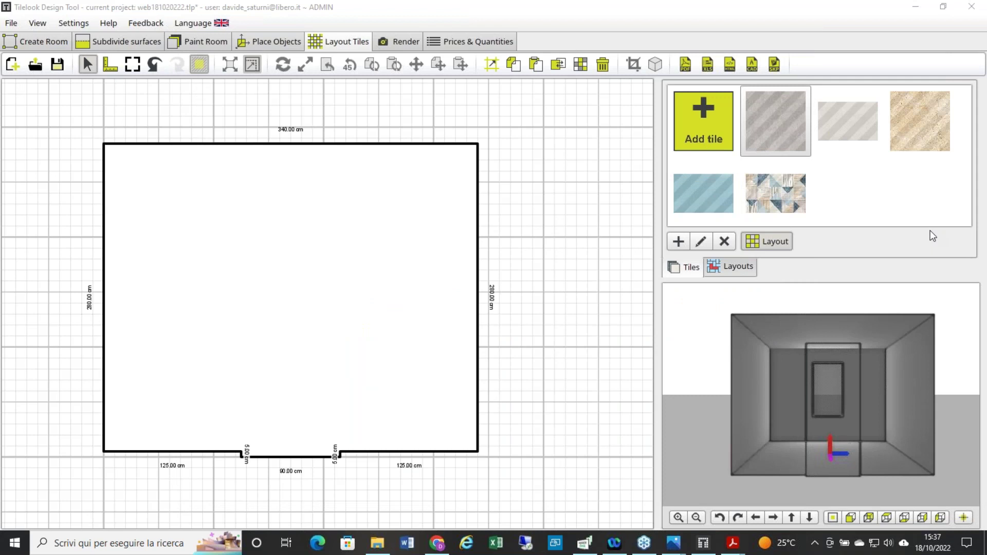
click(781, 452)
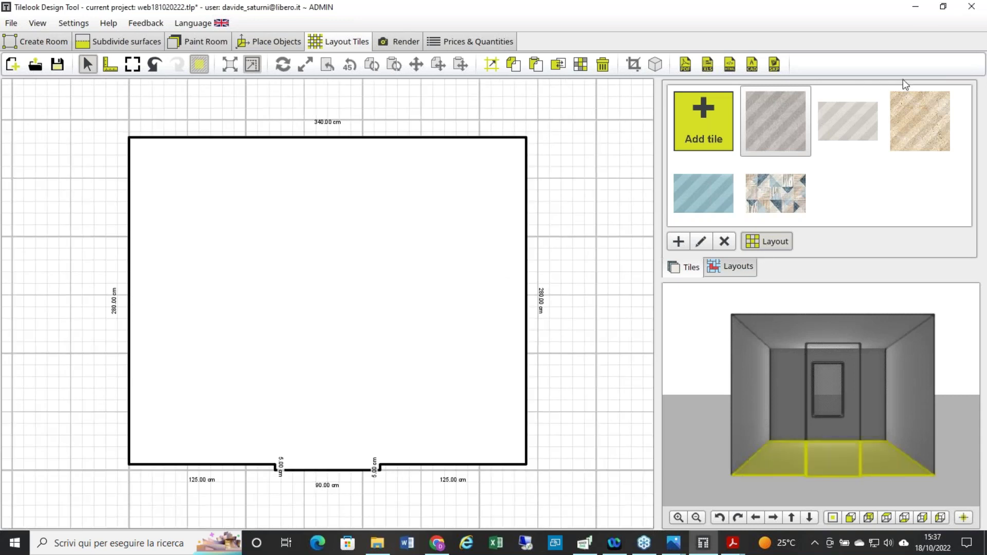
drag(800, 102, 467, 301)
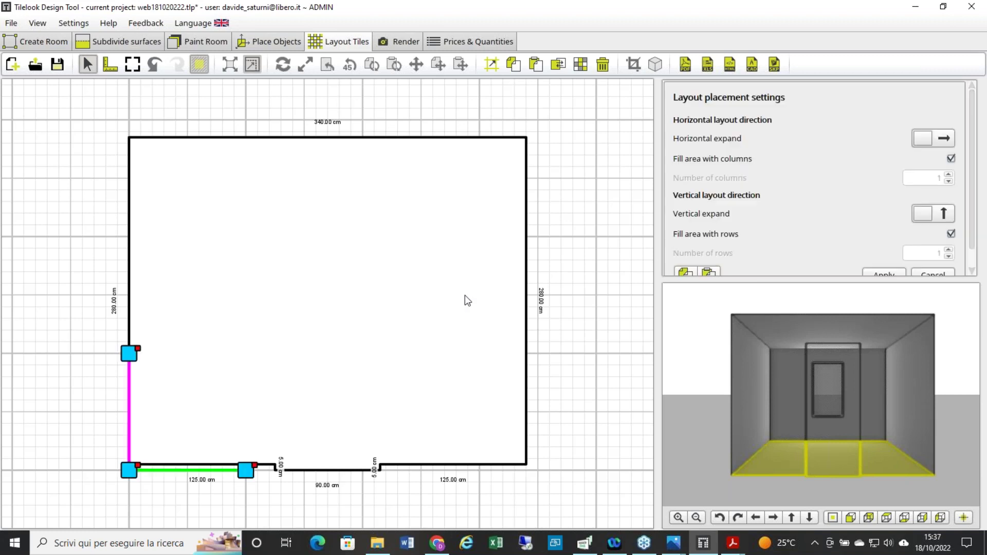
scroll(384, 249, up, 4)
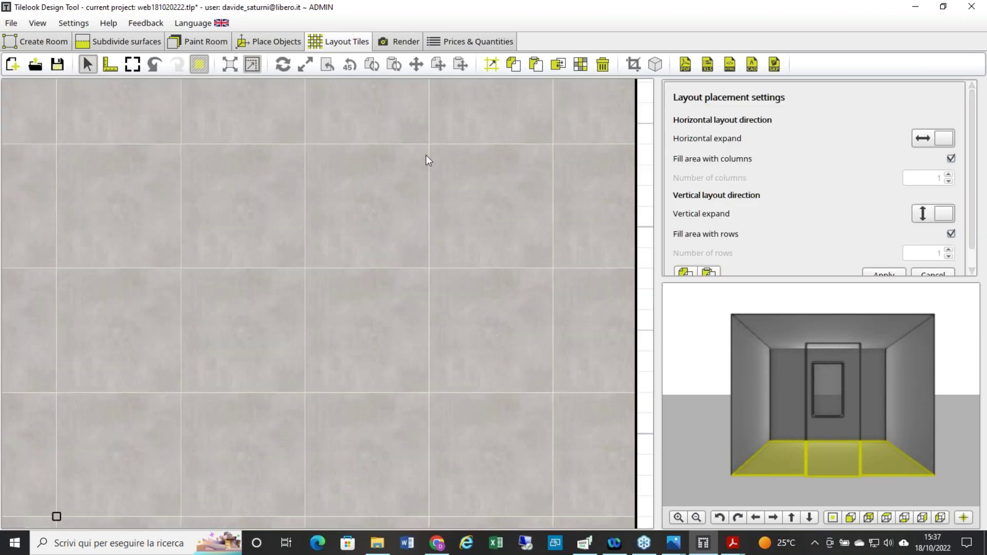
scroll(424, 157, down, 2)
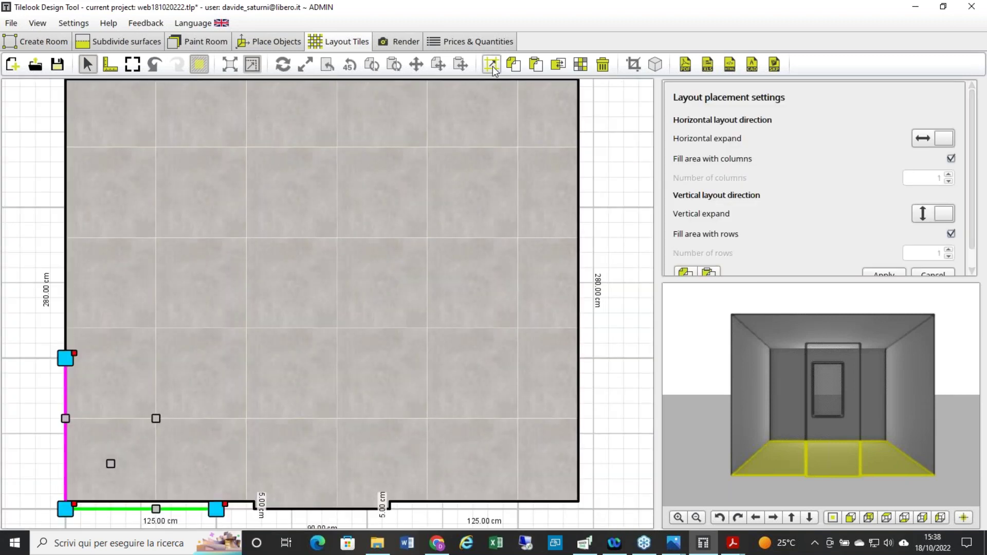
scroll(425, 147, down, 1)
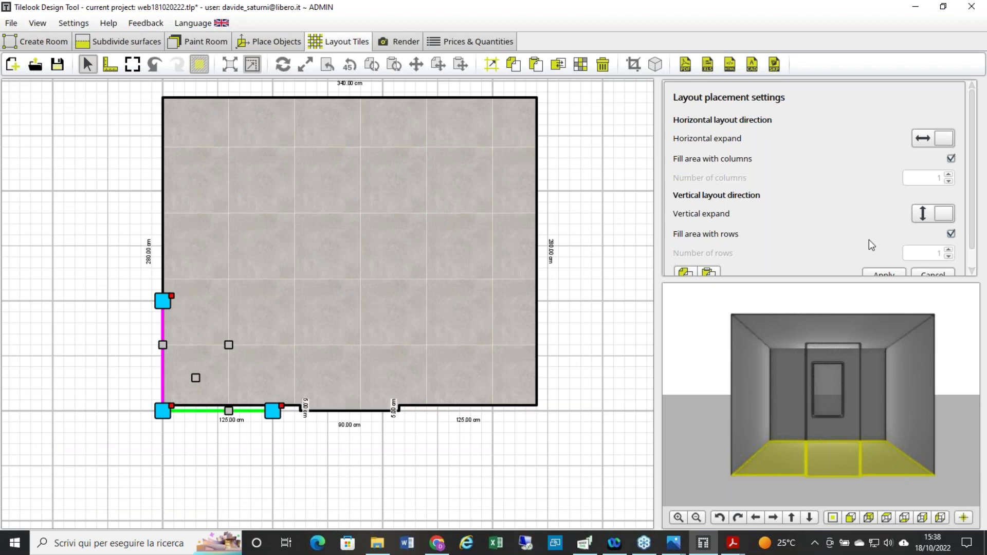
scroll(857, 227, down, 1)
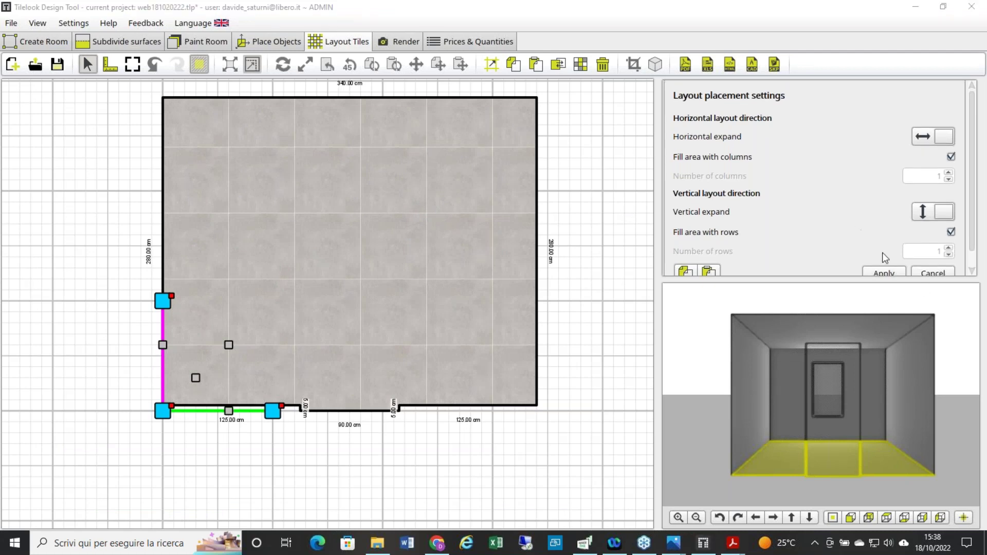
Apply the grey 600 × 600 floor tile layout laid square to the walls.
click(886, 273)
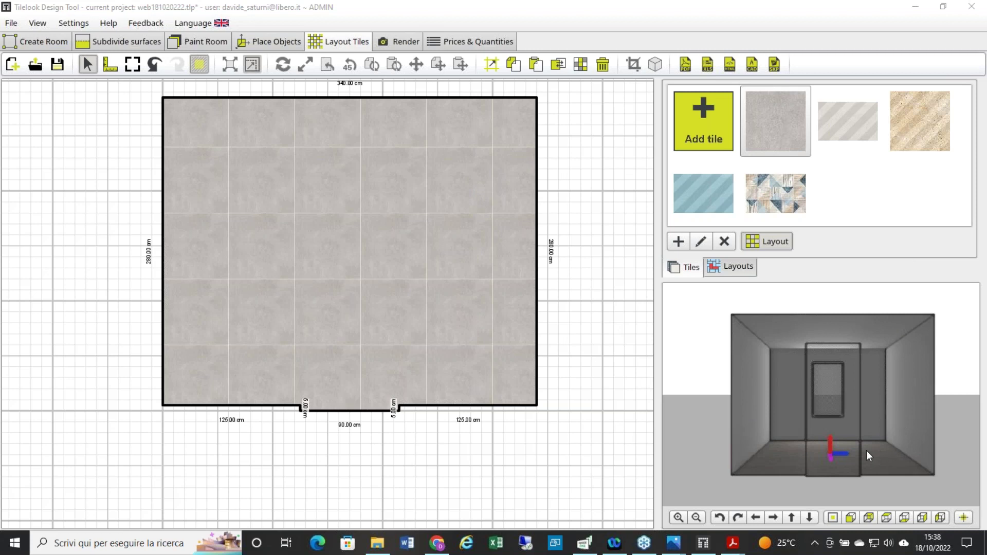
scroll(843, 455, up, 2)
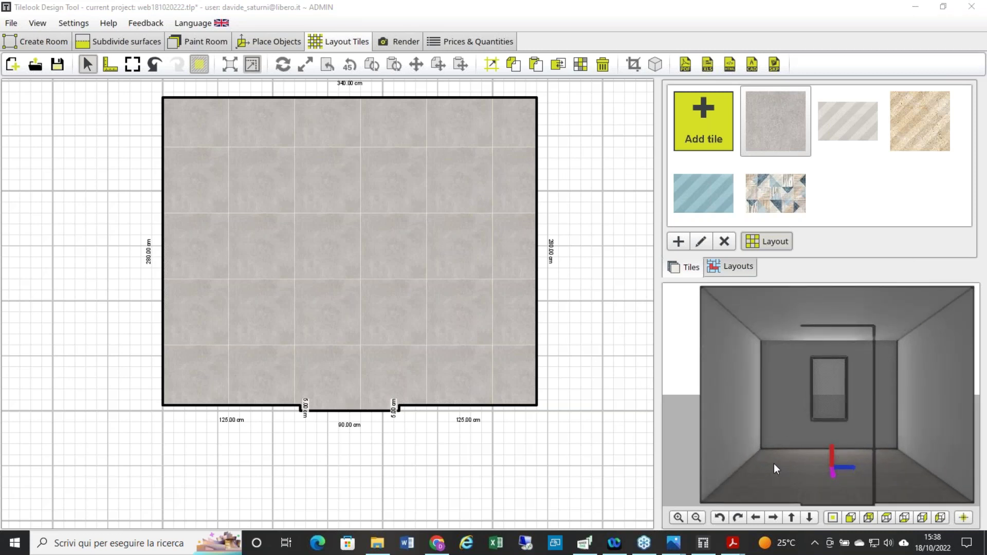
scroll(773, 463, down, 2)
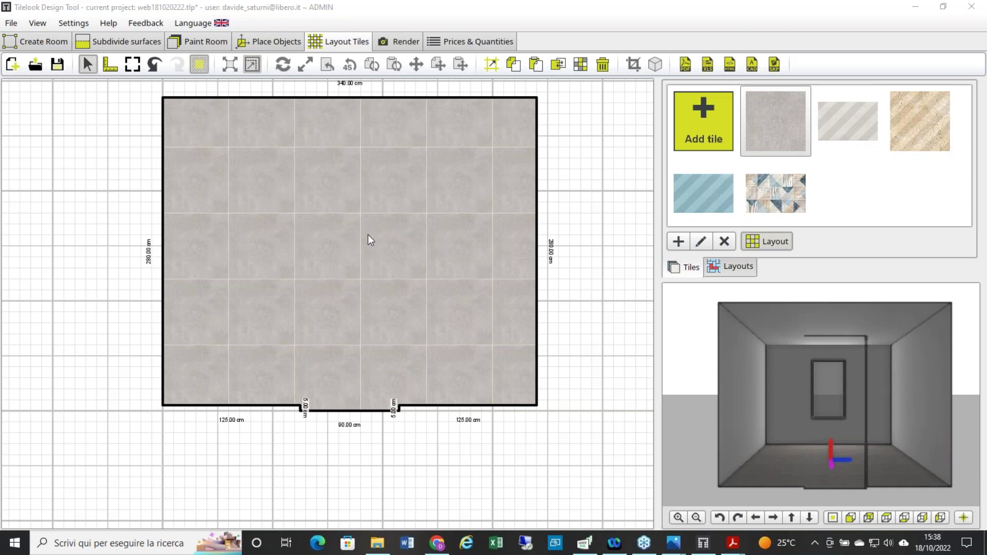
Swap the selected scattered floor tiles from grey to beige marble, changing only the selected tiles.
click(558, 64)
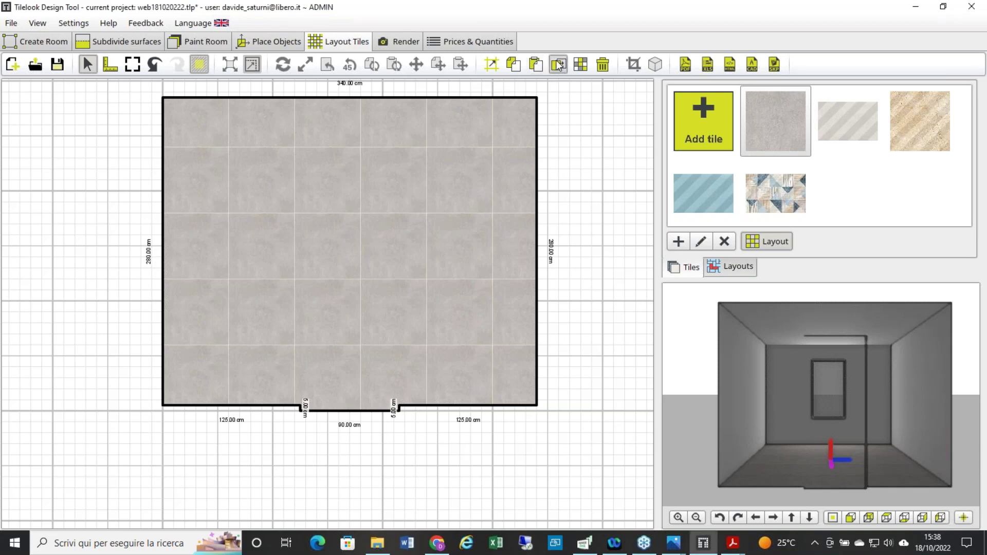
click(558, 64)
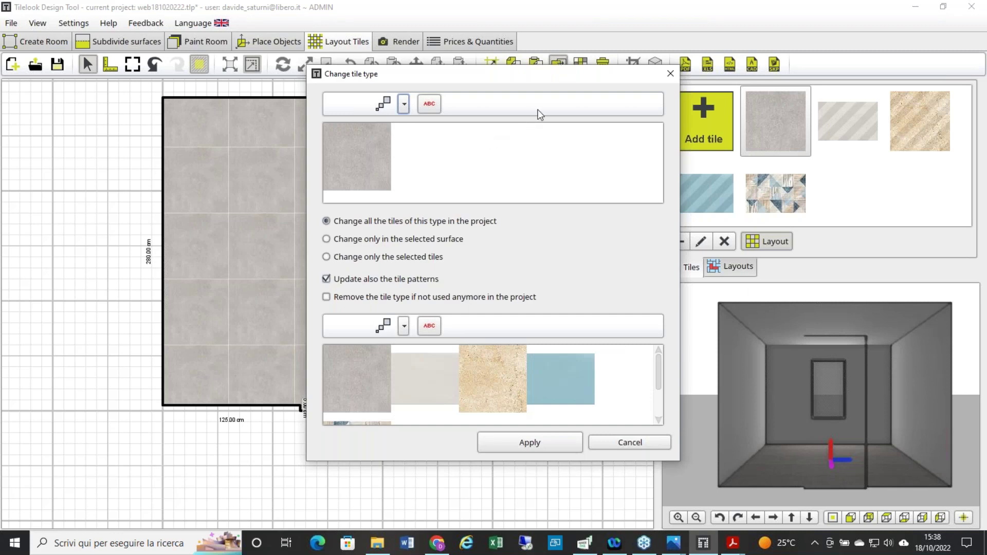
click(668, 75)
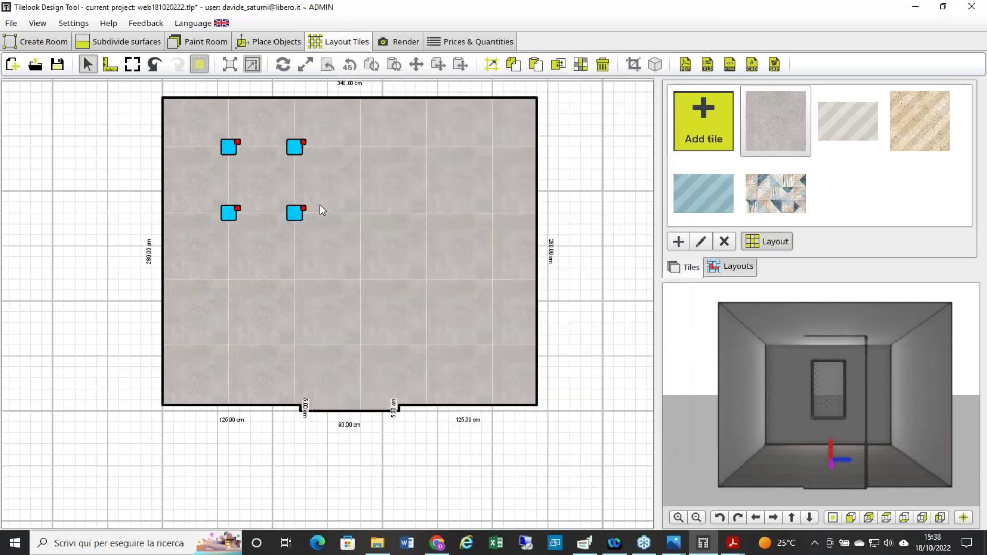
click(384, 252)
click(253, 322)
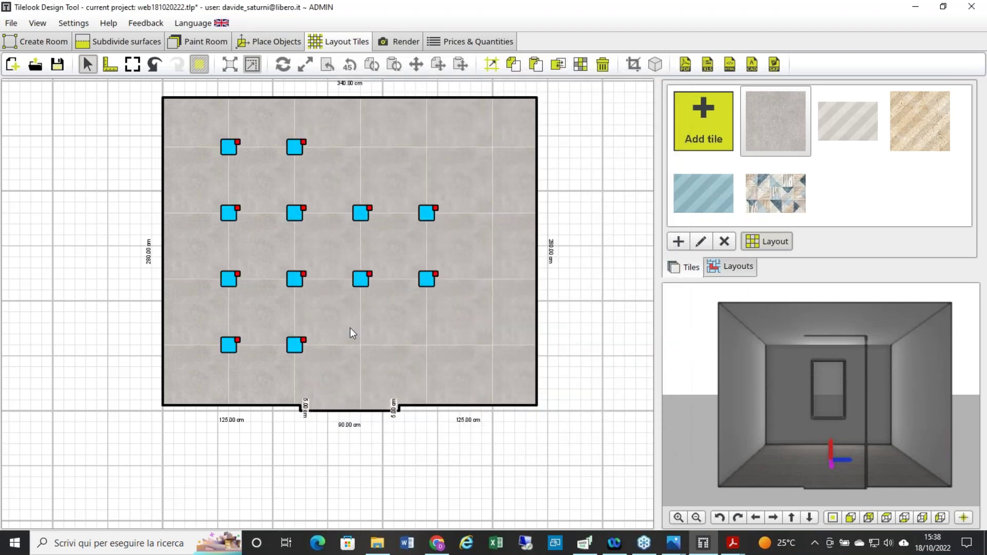
click(558, 66)
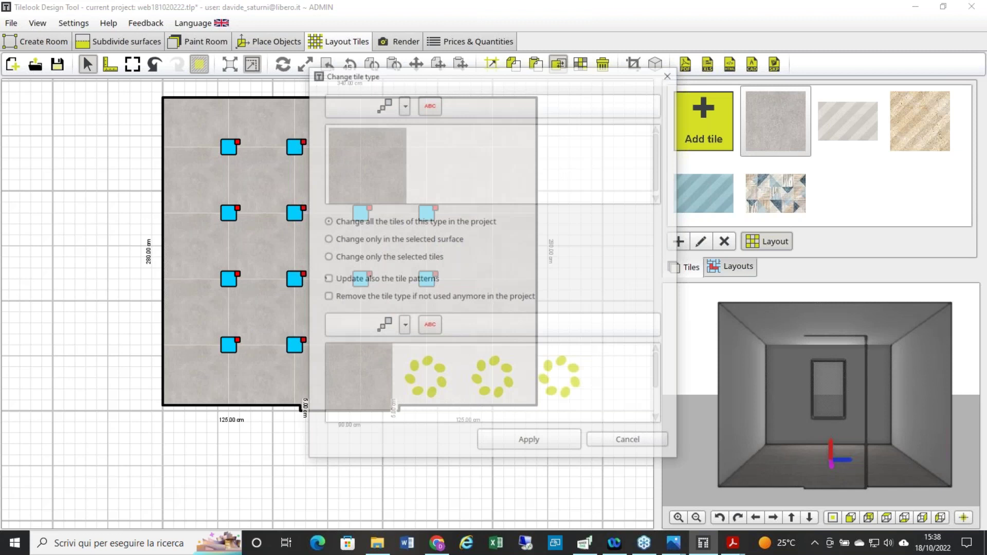
click(393, 156)
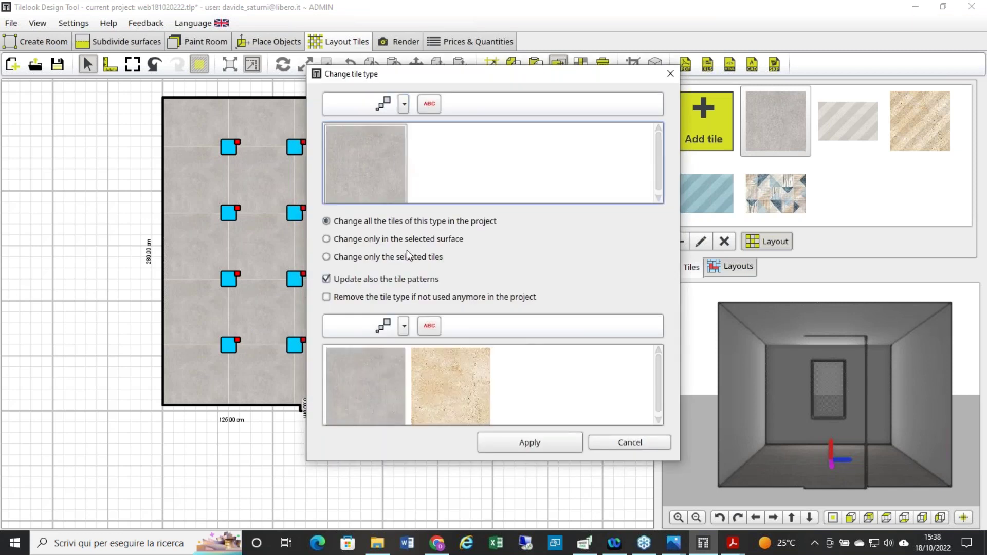
click(327, 257)
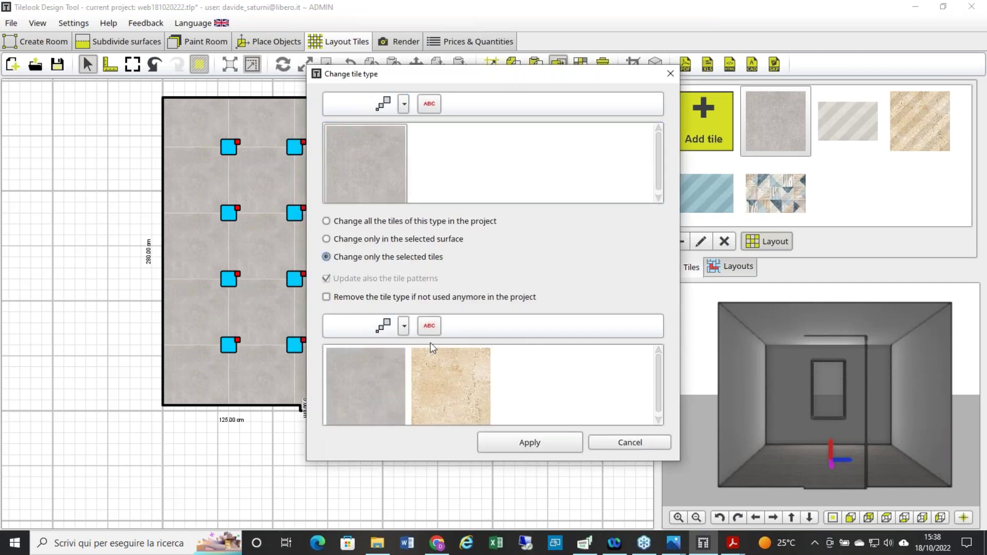
click(458, 378)
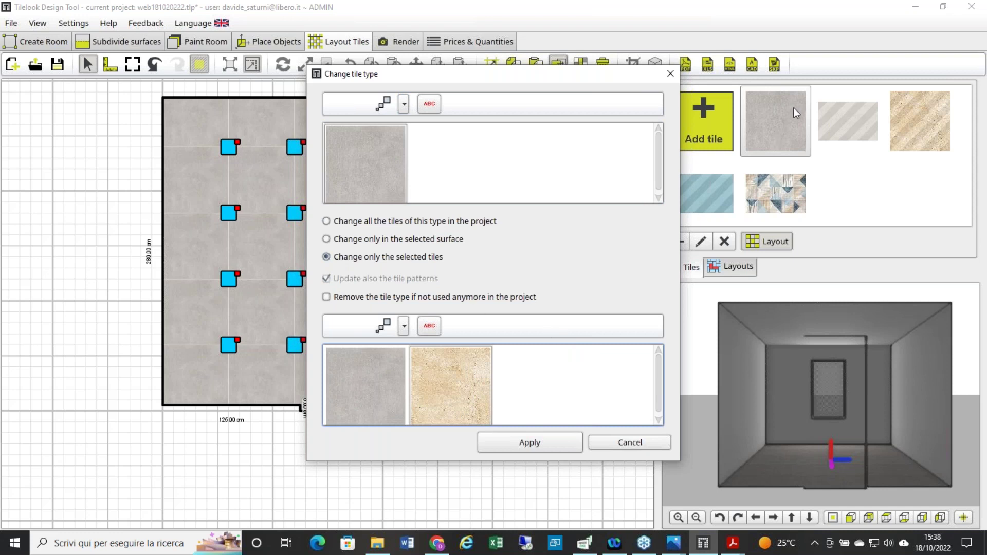
click(548, 440)
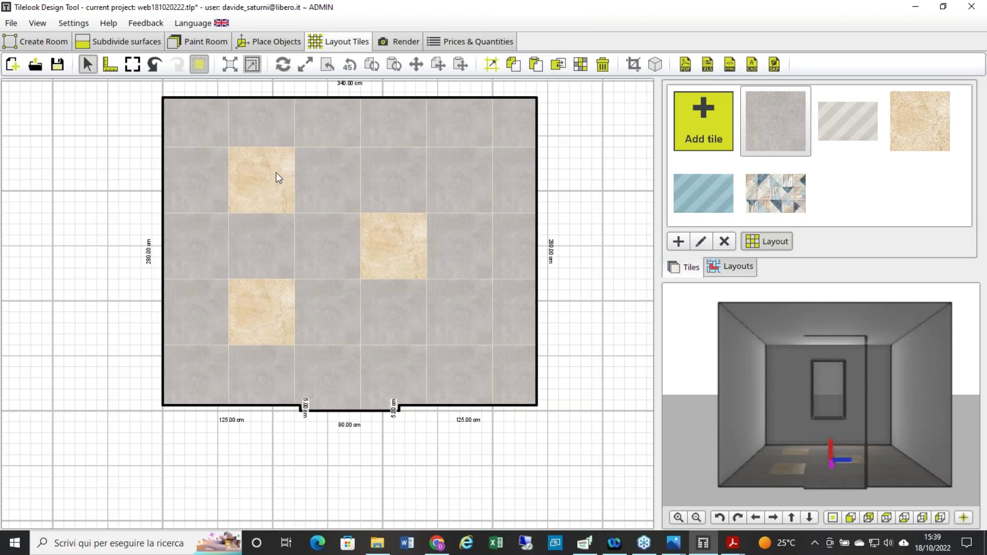
Undo the beige tile swap and start laying the Chroma Ligth Blue tile on the right side wall.
click(155, 64)
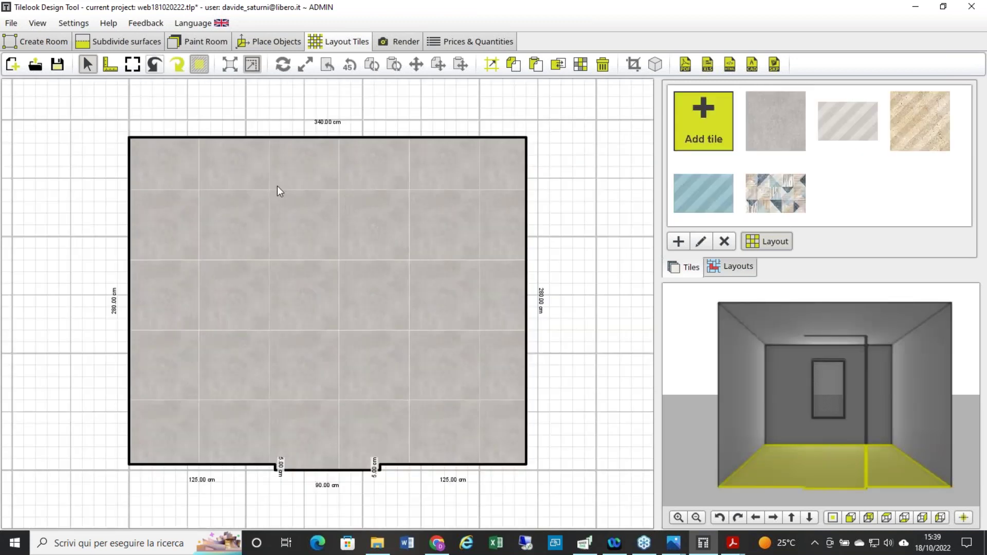
scroll(393, 203, down, 1)
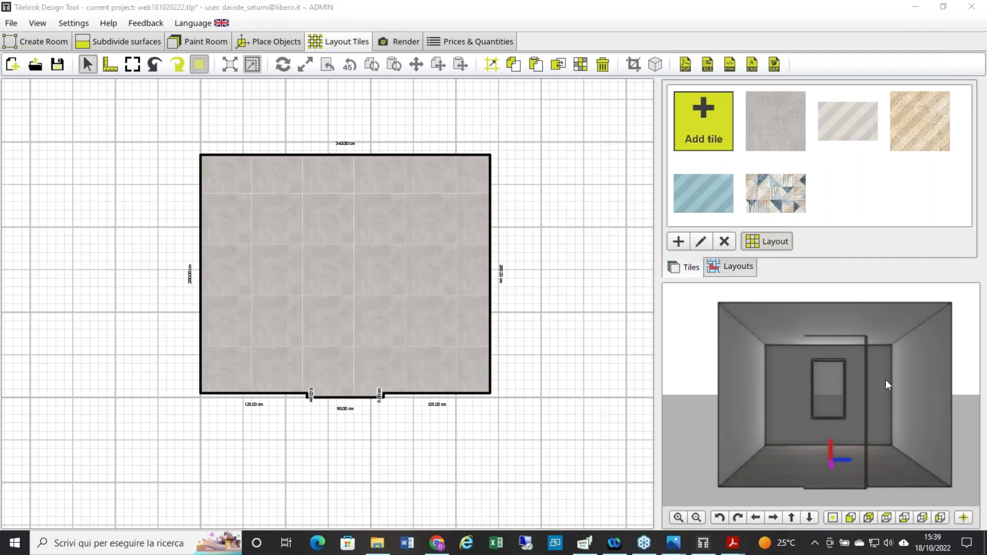
click(915, 391)
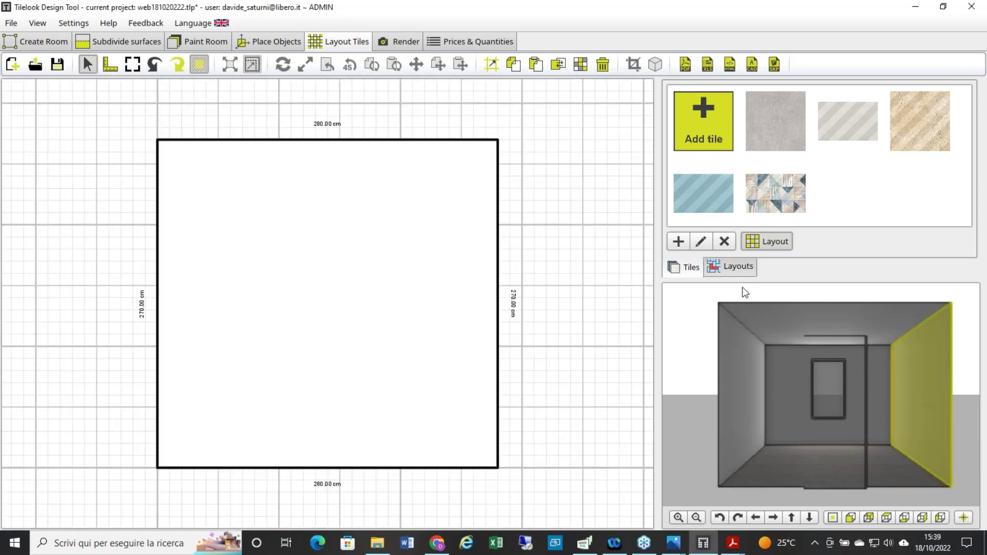
click(691, 193)
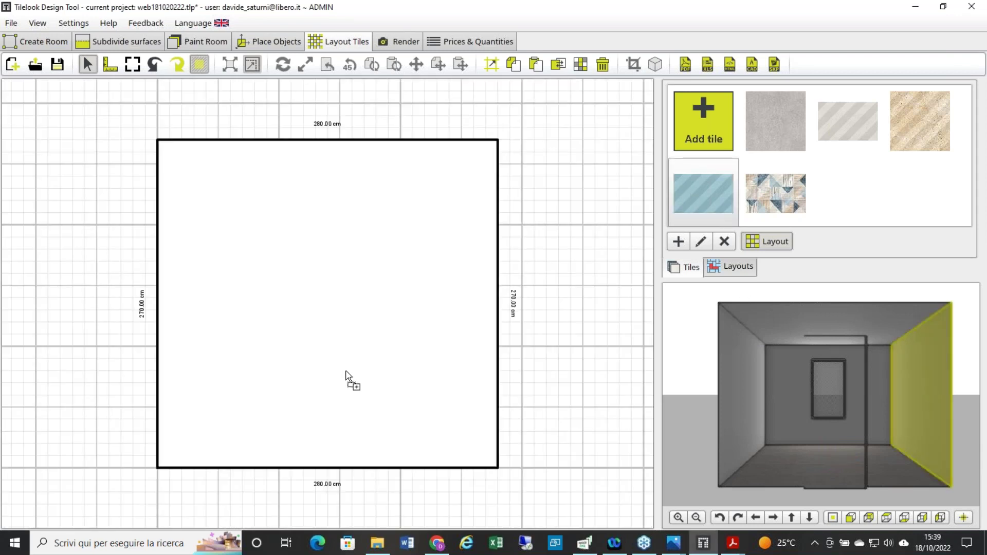
click(364, 377)
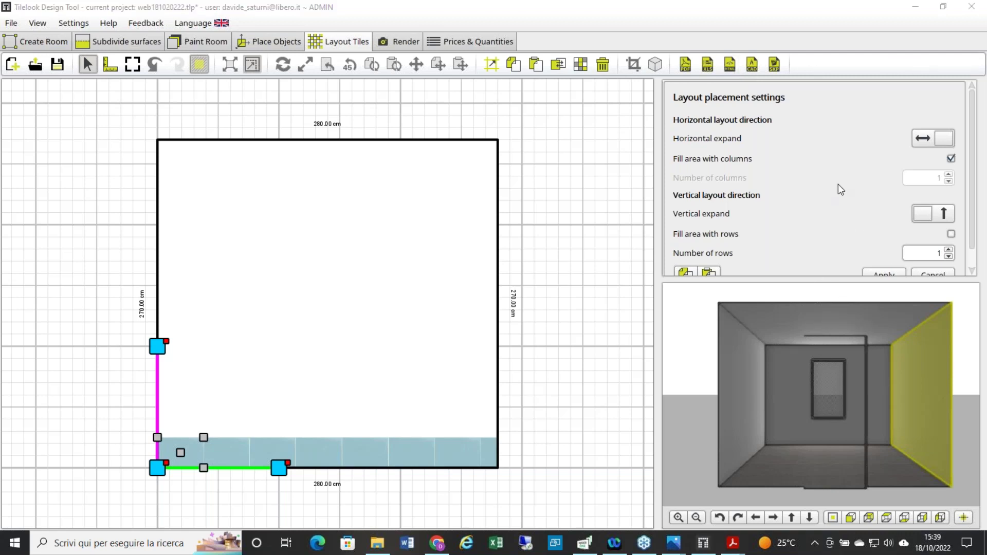
Raise the blue wall tiling to 9 rows and apply the layout.
click(948, 249)
click(948, 249)
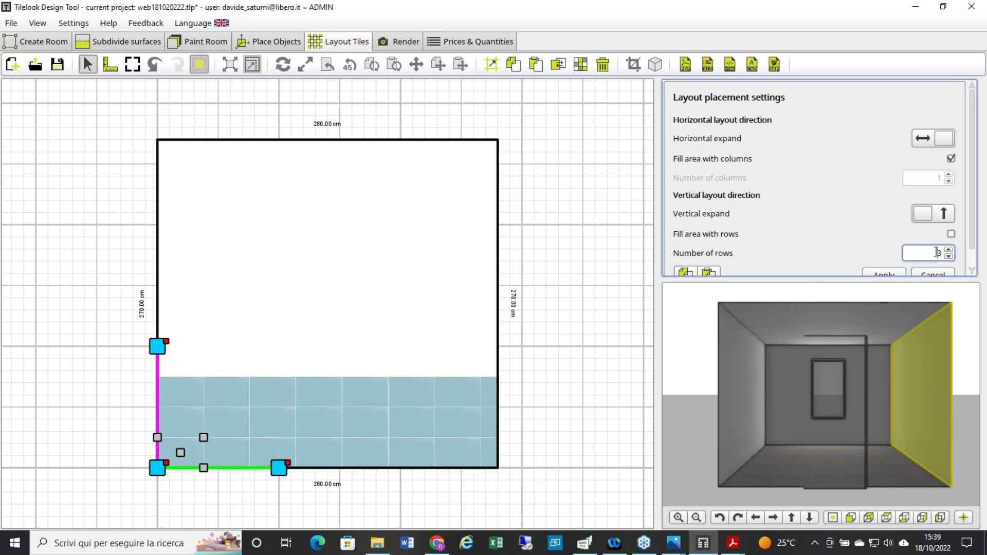
click(949, 249)
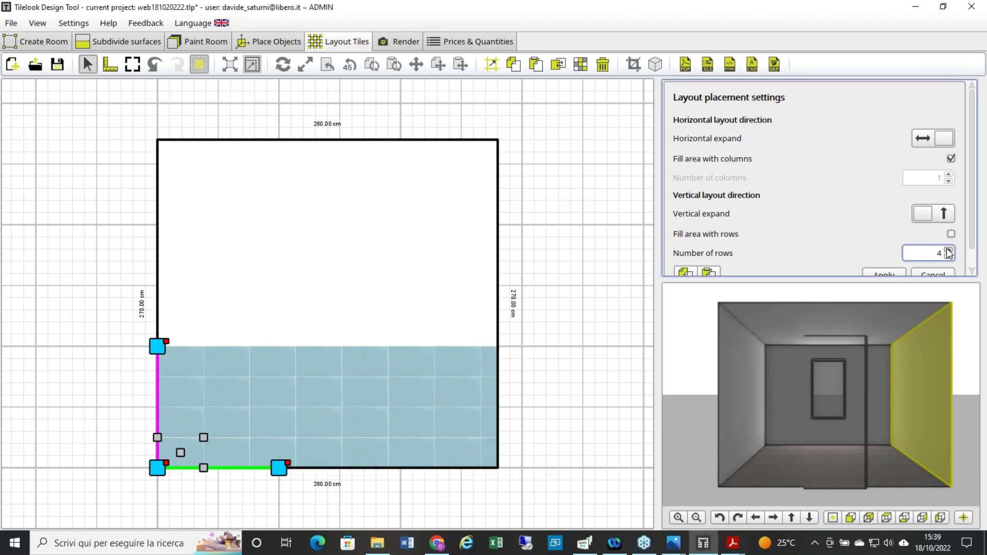
click(948, 249)
click(949, 250)
click(949, 250)
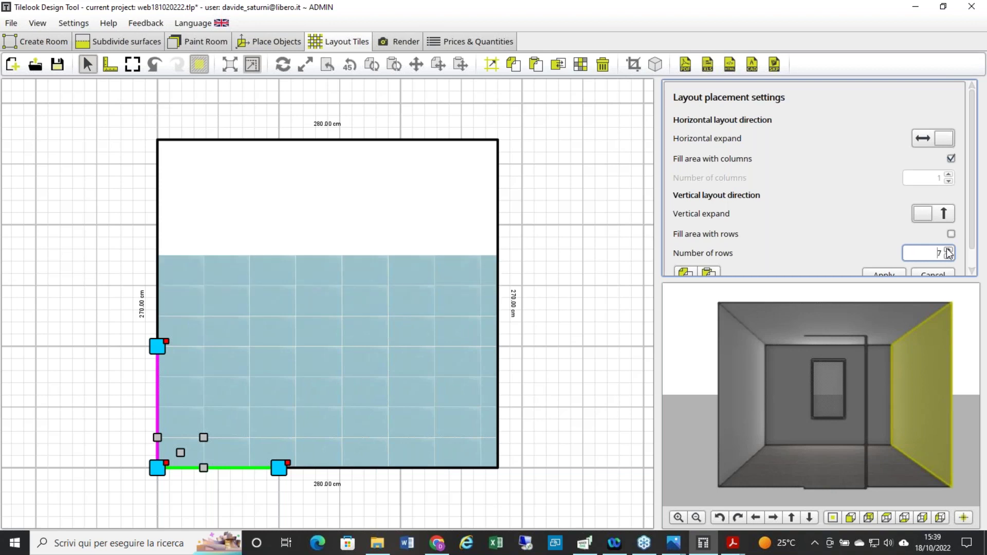
click(948, 249)
click(948, 250)
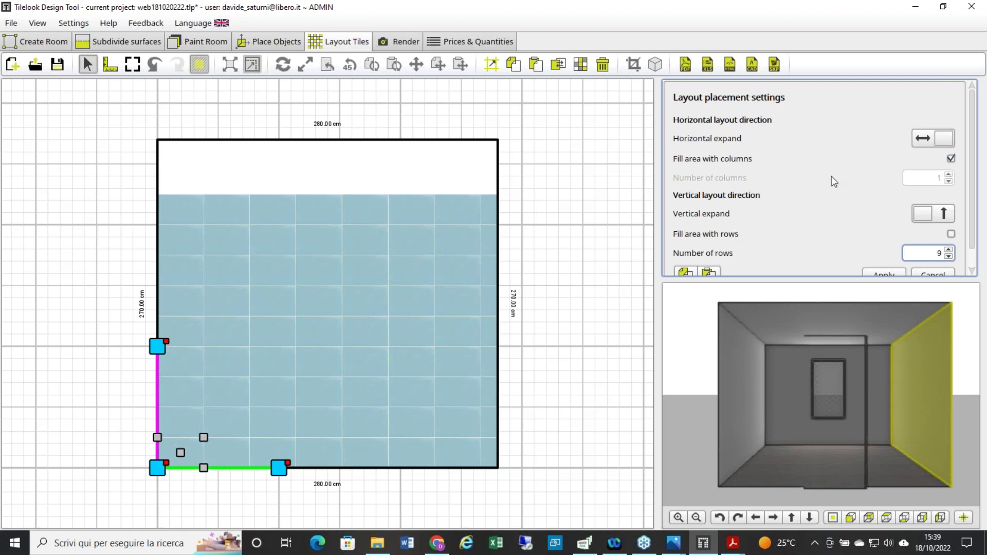
scroll(912, 216, down, 1)
click(896, 273)
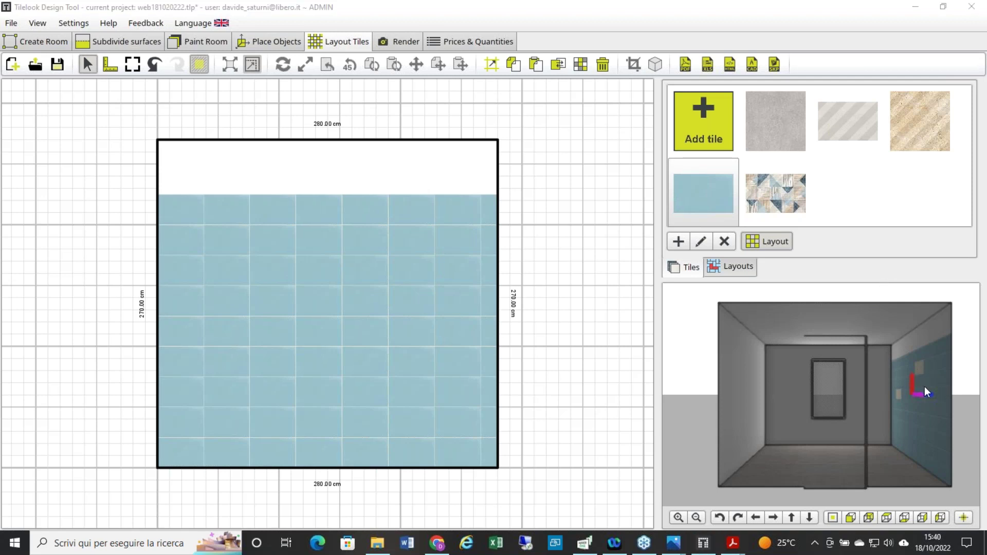
click(406, 41)
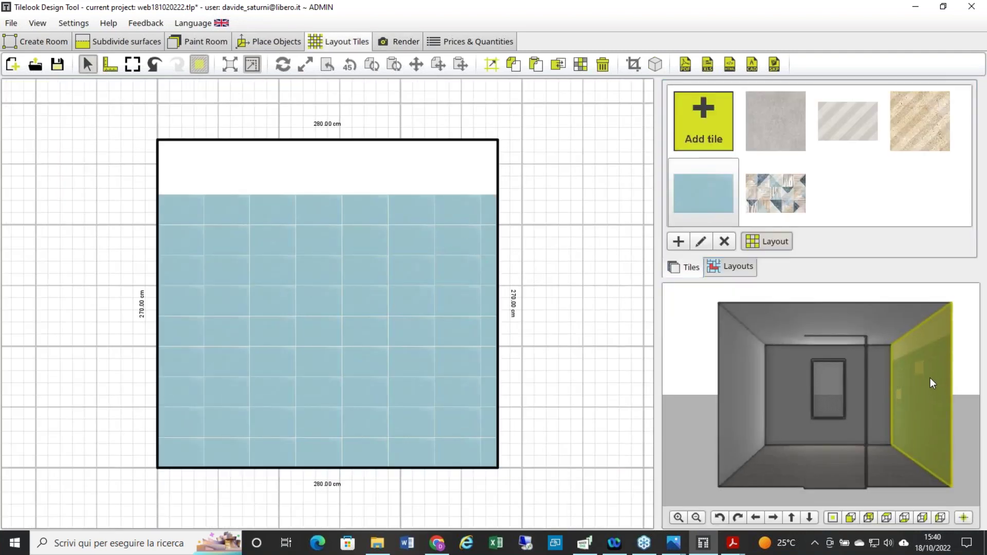
Place the beige tile on the 340 cm window wall and flip its vertical expansion direction.
click(879, 406)
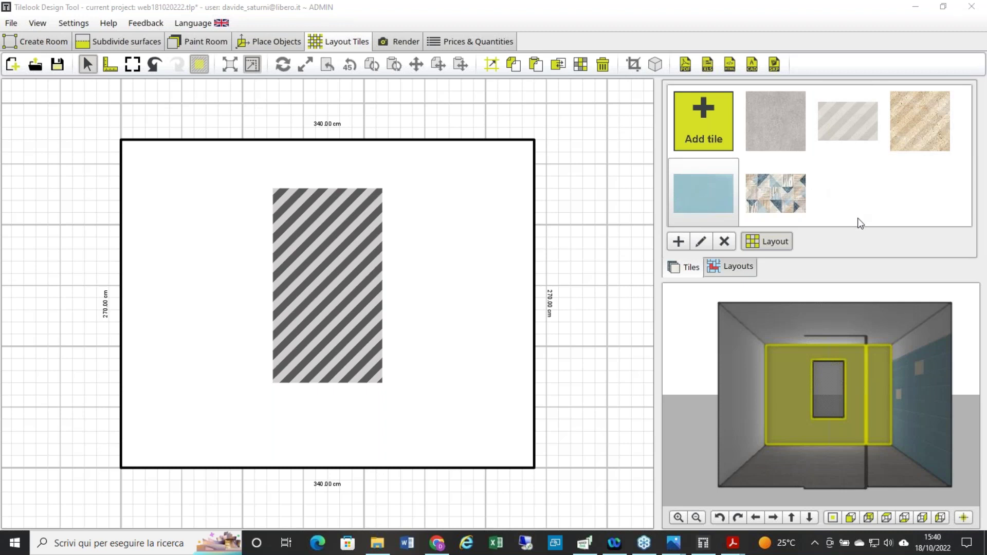
drag(848, 133, 428, 404)
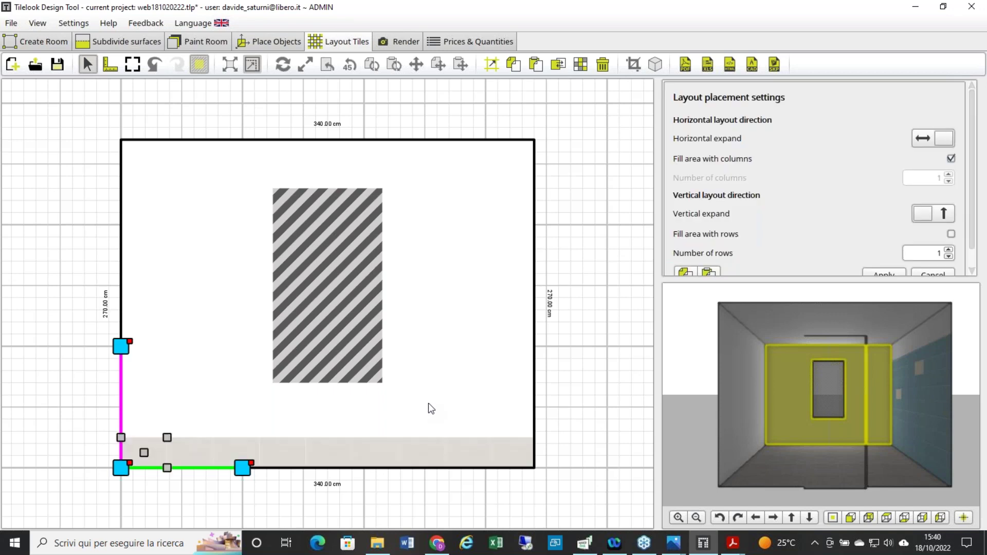
click(928, 218)
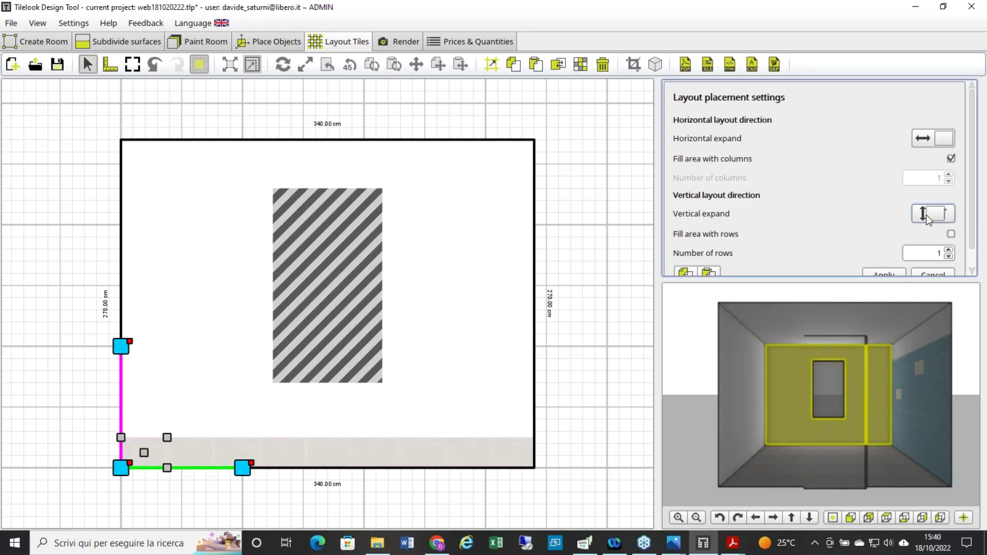
Set the beige wall tiling to 9 rows and apply the layout.
click(949, 250)
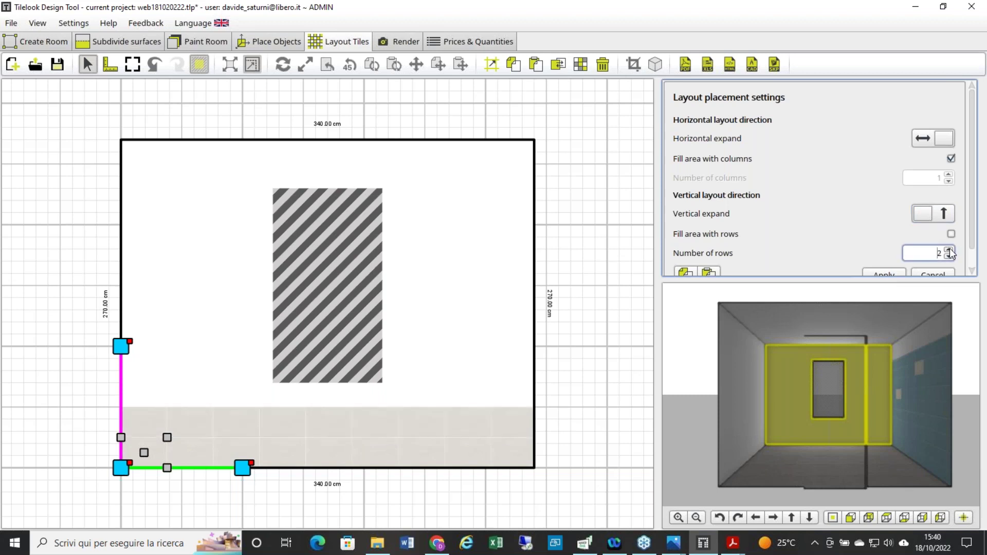
click(949, 250)
click(949, 250)
click(949, 250)
click(949, 250)
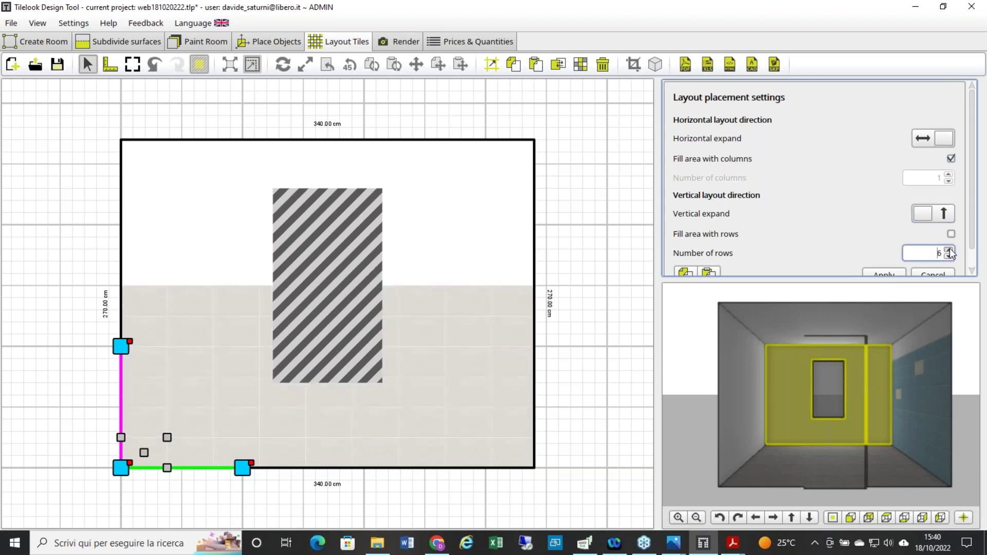
click(949, 249)
click(949, 250)
click(949, 250)
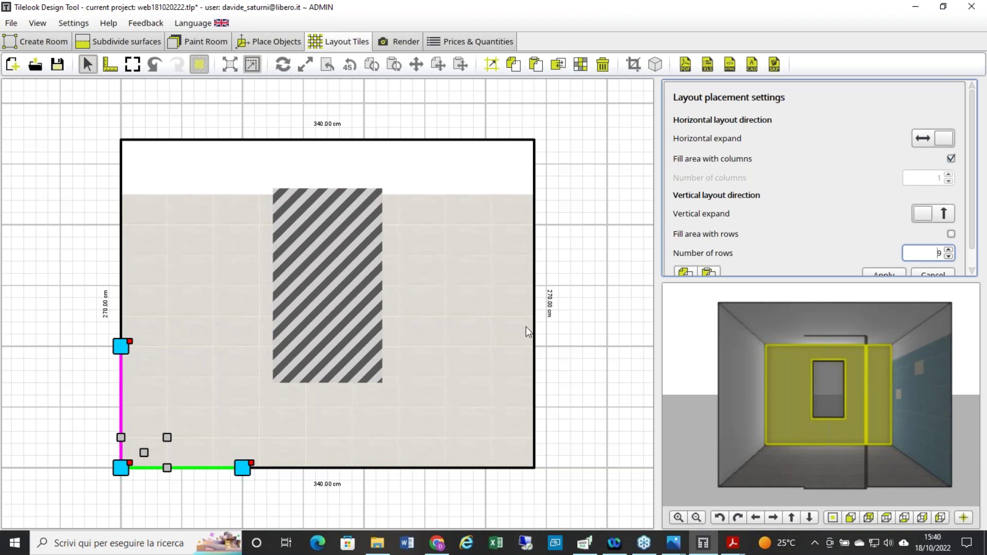
click(833, 265)
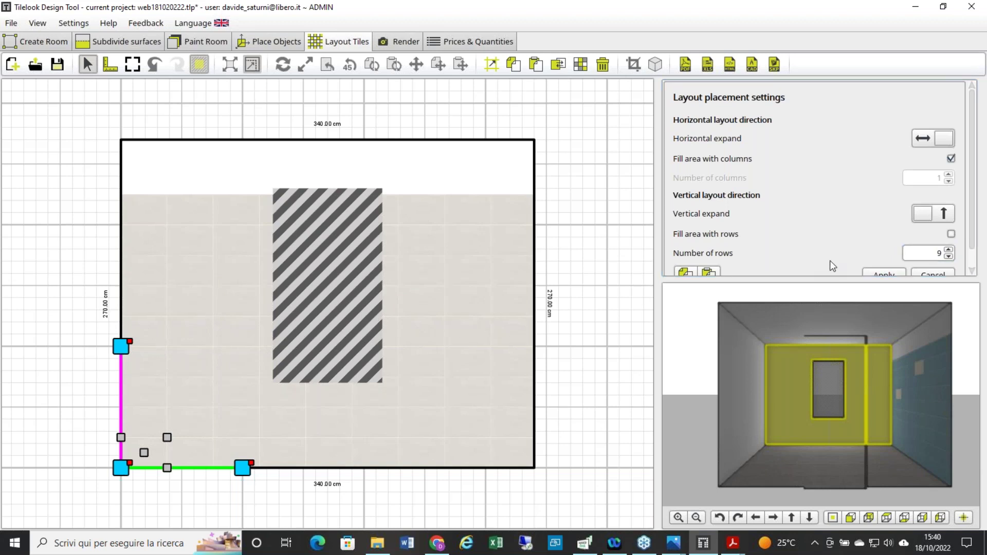
scroll(882, 246, down, 1)
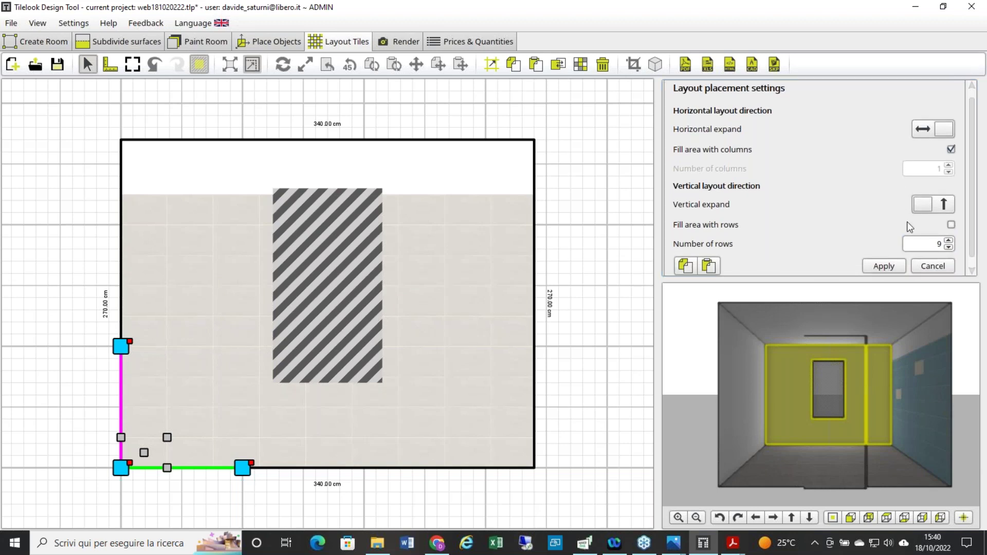
click(879, 268)
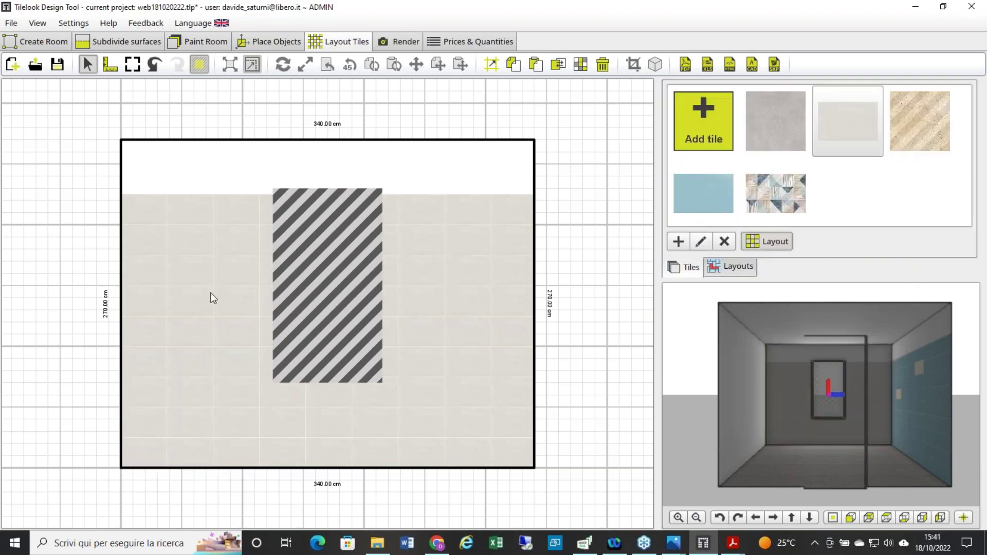
Replace the two mid-height beige rows on the window wall with triangle-patterned decor tiles.
drag(199, 345, 561, 353)
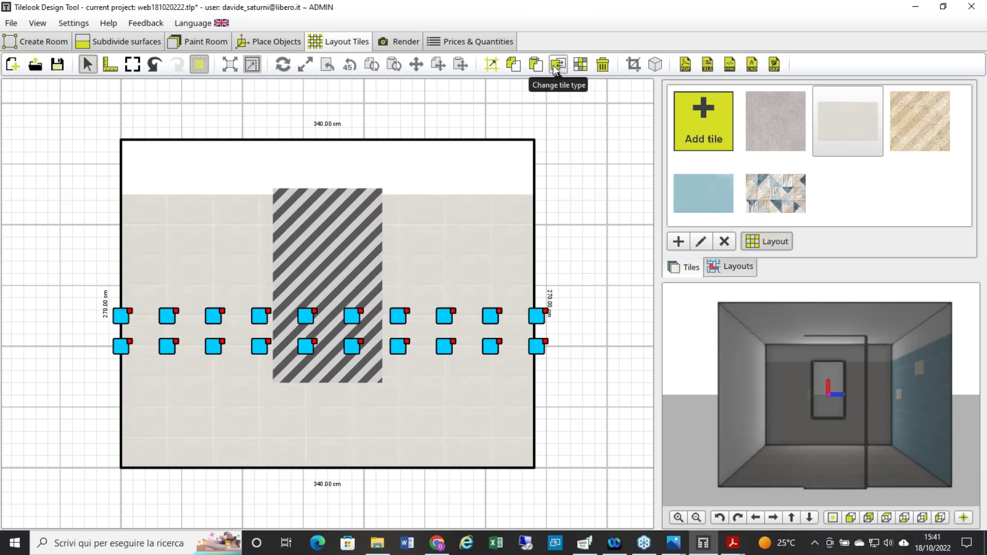
click(555, 68)
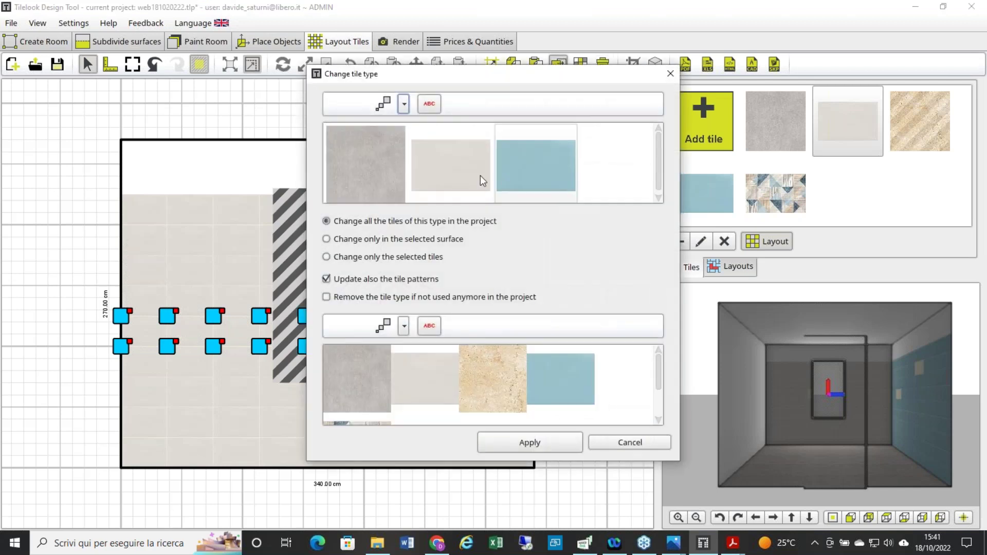
click(459, 174)
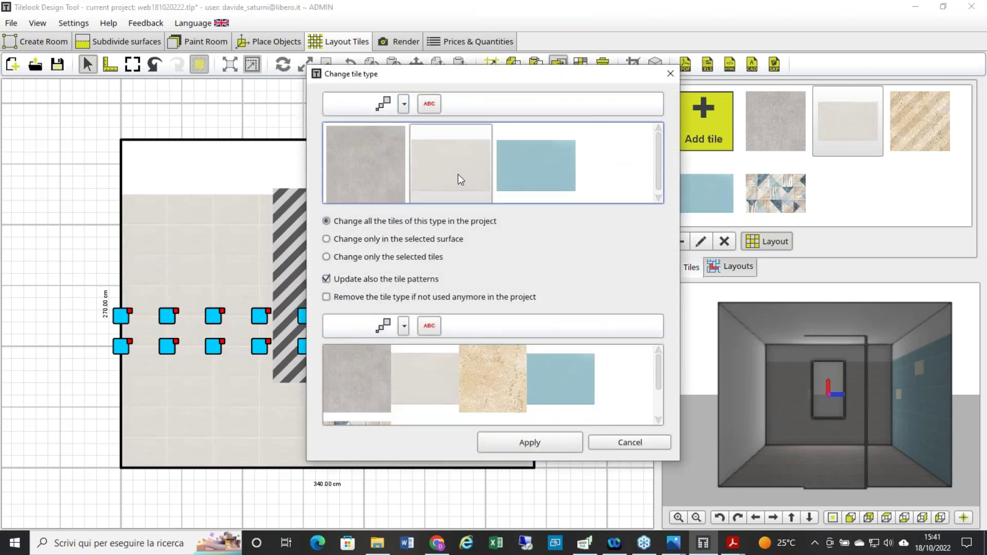
click(327, 257)
click(524, 382)
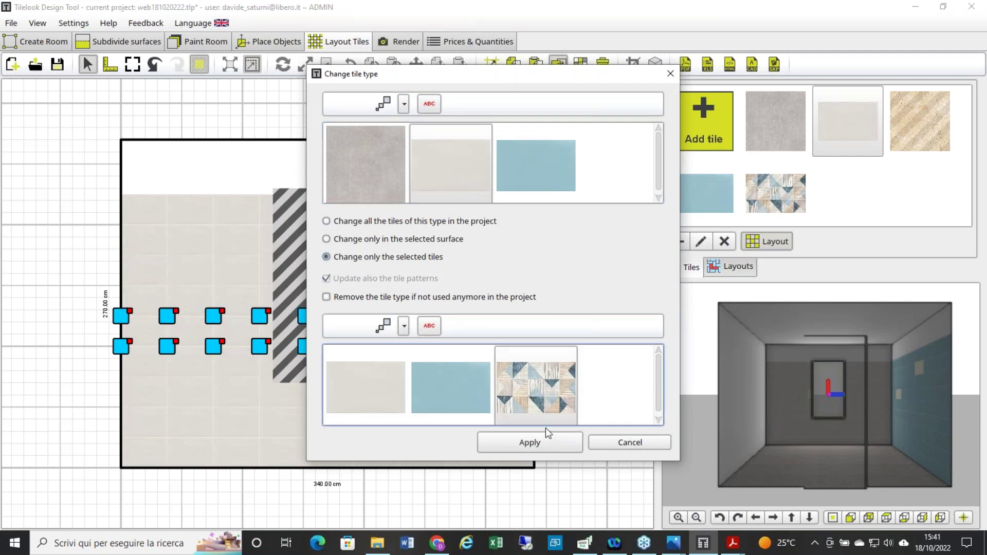
click(545, 442)
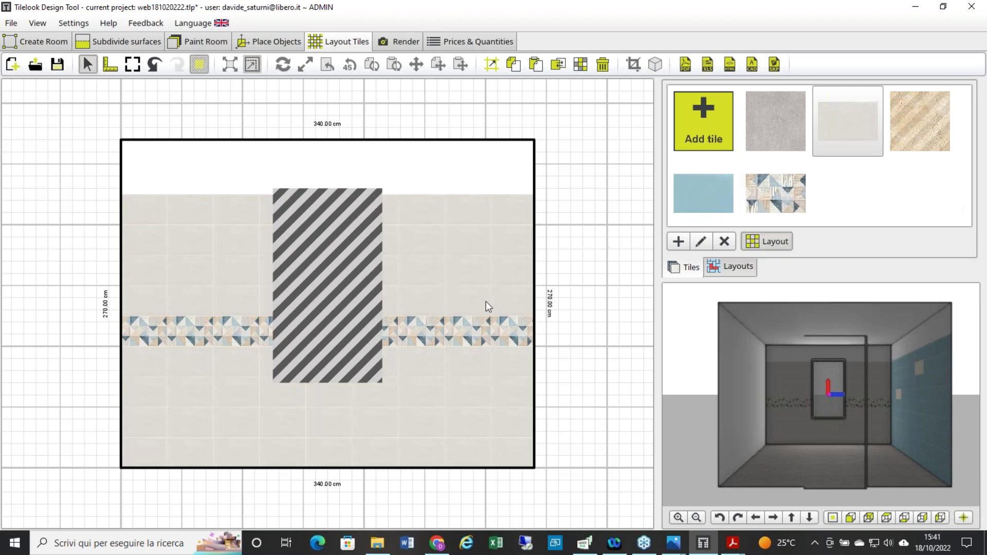
scroll(455, 325, up, 3)
Tile the empty left 280 × 270 cm wall with nine rows of beige tiles, leaving the top strip bare.
scroll(464, 335, down, 4)
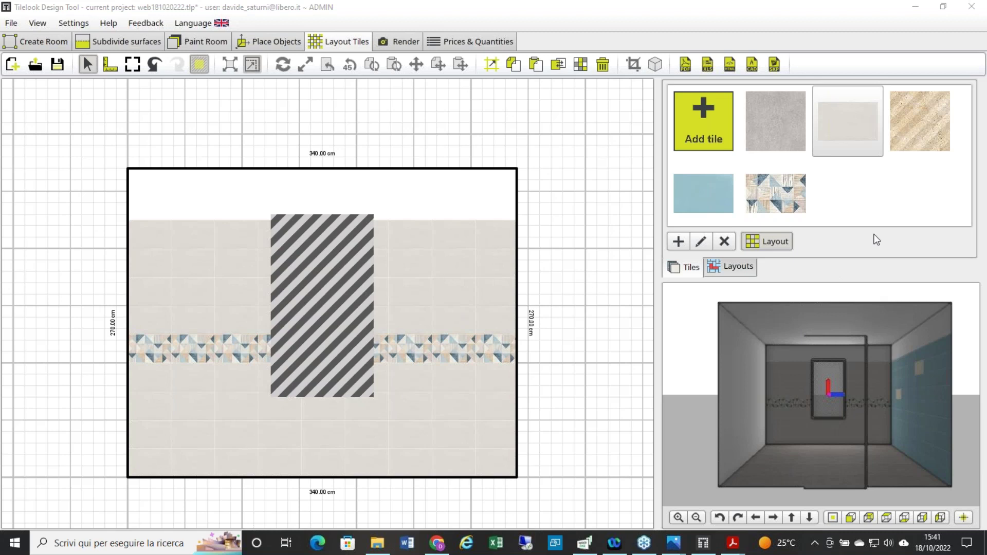
click(742, 411)
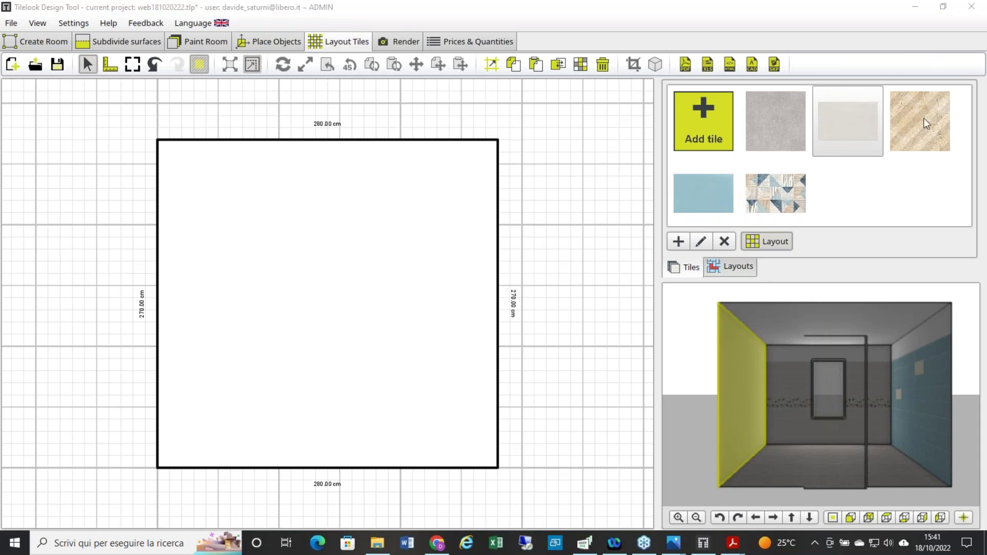
click(434, 384)
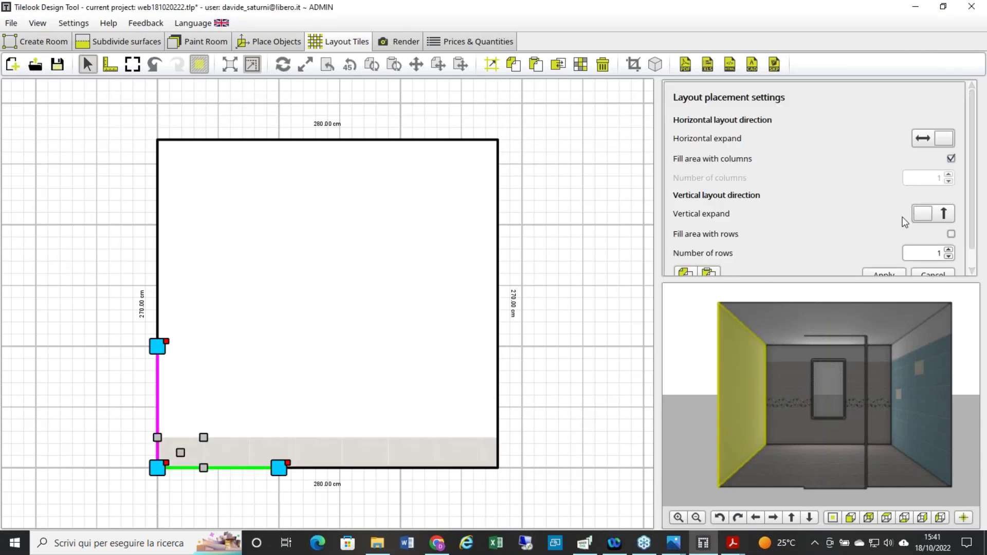
click(948, 250)
click(948, 250)
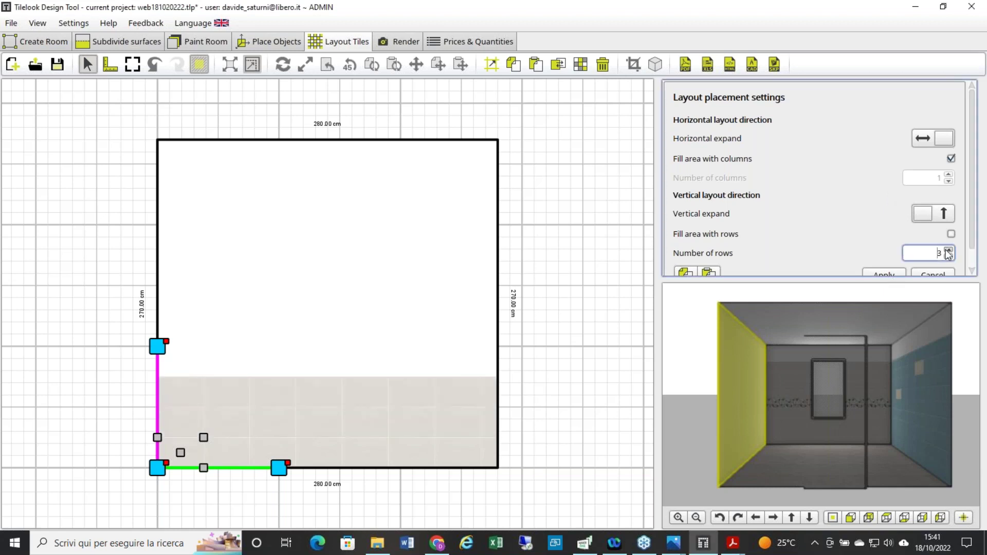
click(948, 250)
click(948, 250)
click(948, 250)
click(948, 250)
click(948, 250)
click(948, 249)
click(948, 250)
click(948, 250)
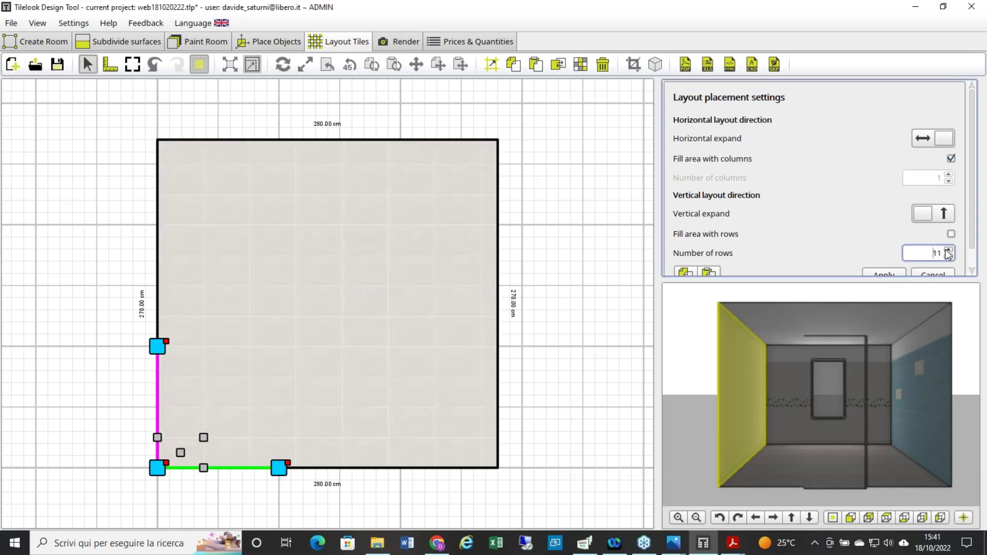
click(948, 257)
click(948, 256)
click(949, 256)
click(948, 250)
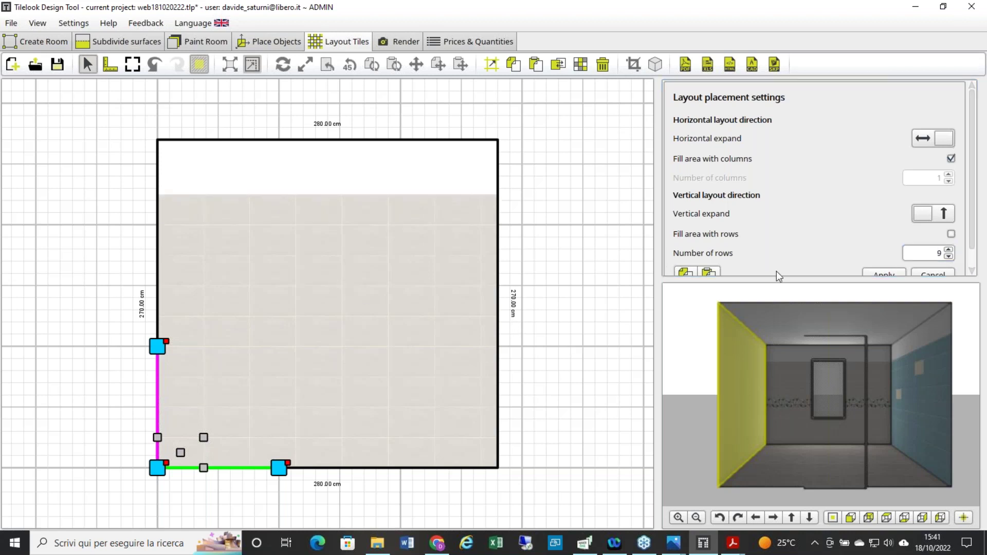
click(876, 273)
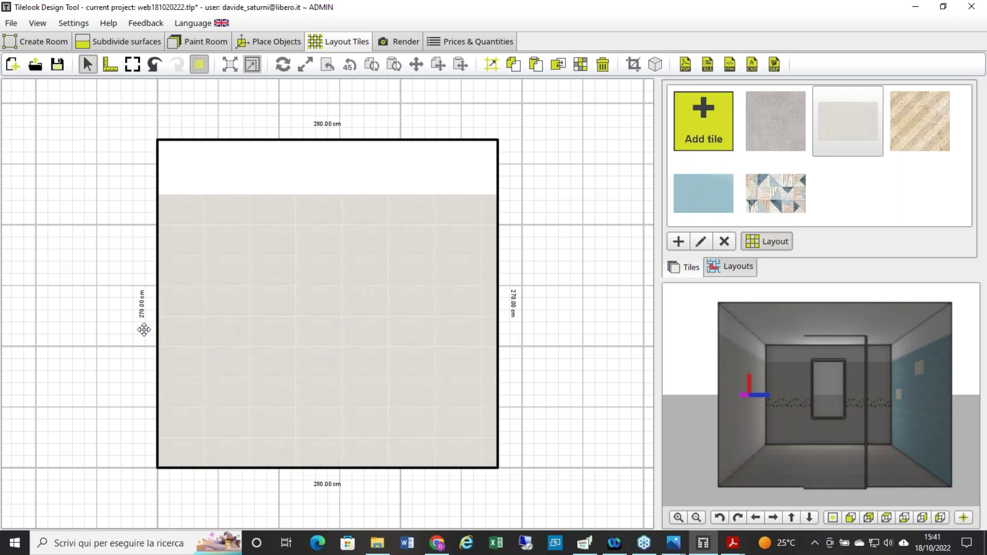
Replace the beige tiles in the left wall's middle rows with the patterned tile.
drag(149, 318, 514, 355)
drag(148, 311, 515, 354)
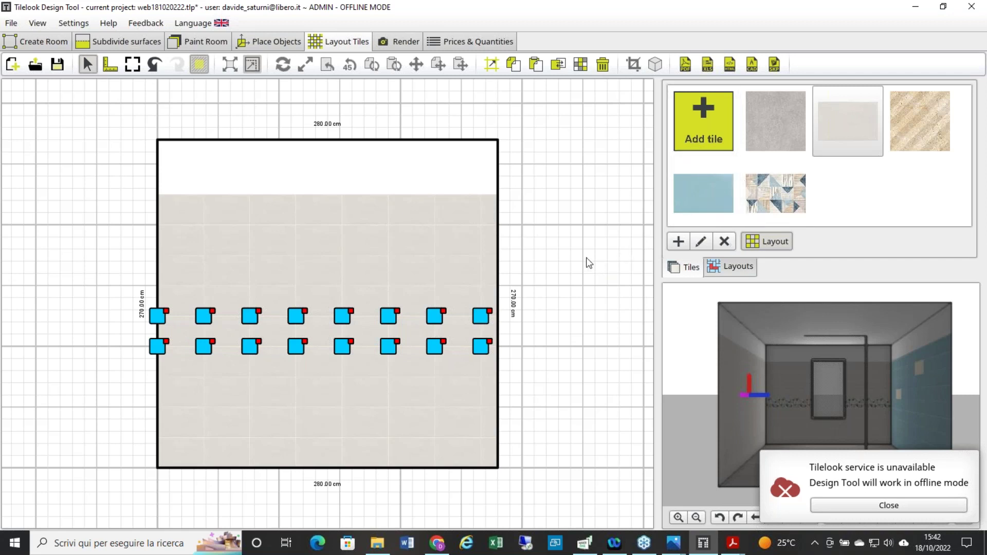
click(559, 66)
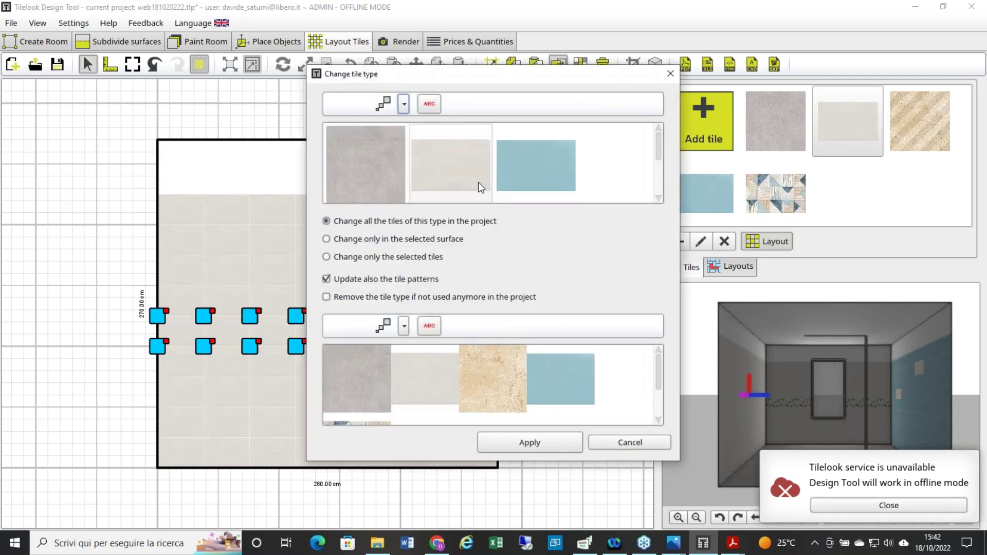
click(478, 182)
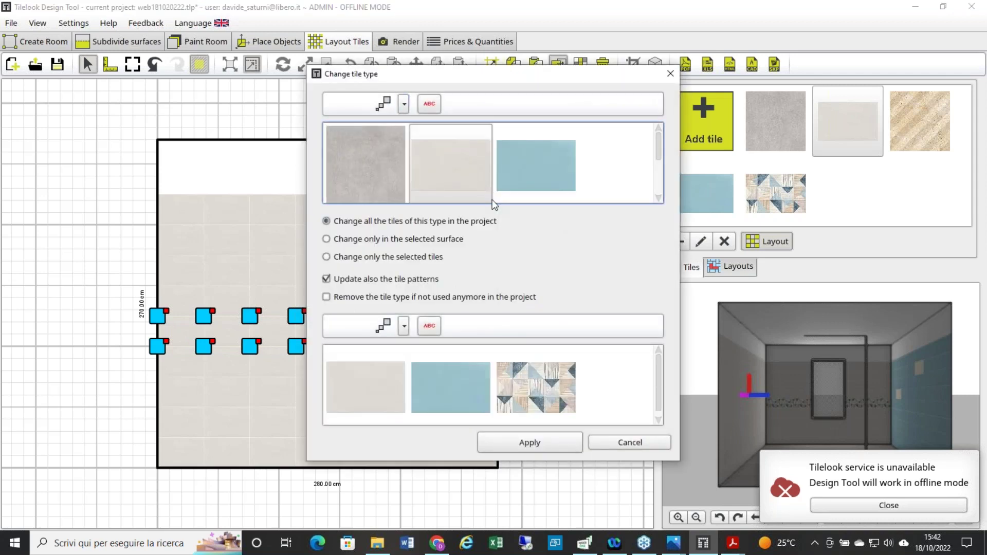
mouse_move(492, 199)
click(549, 443)
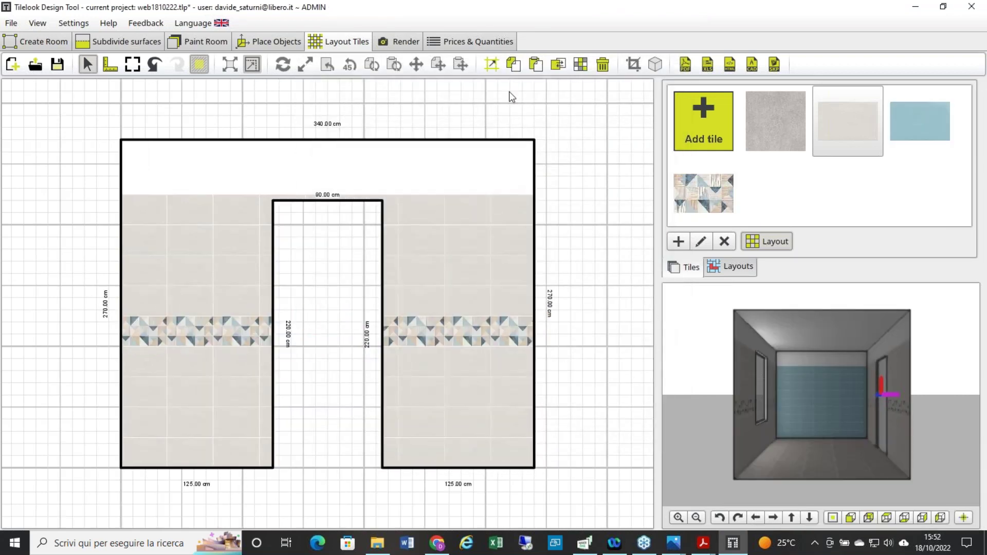
Enter object-placement mode and cycle through the opposite, top and front views, ending on the door wall.
click(406, 43)
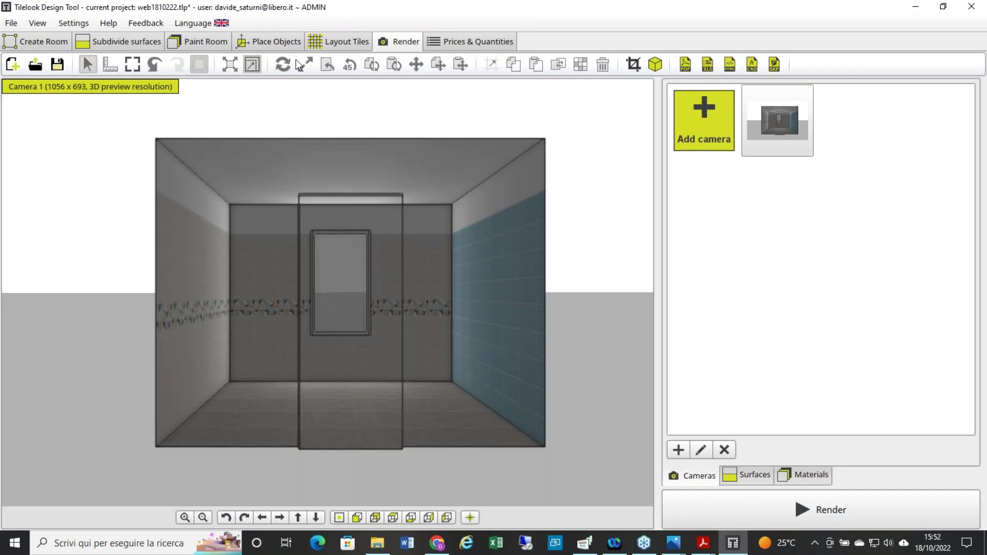
click(269, 42)
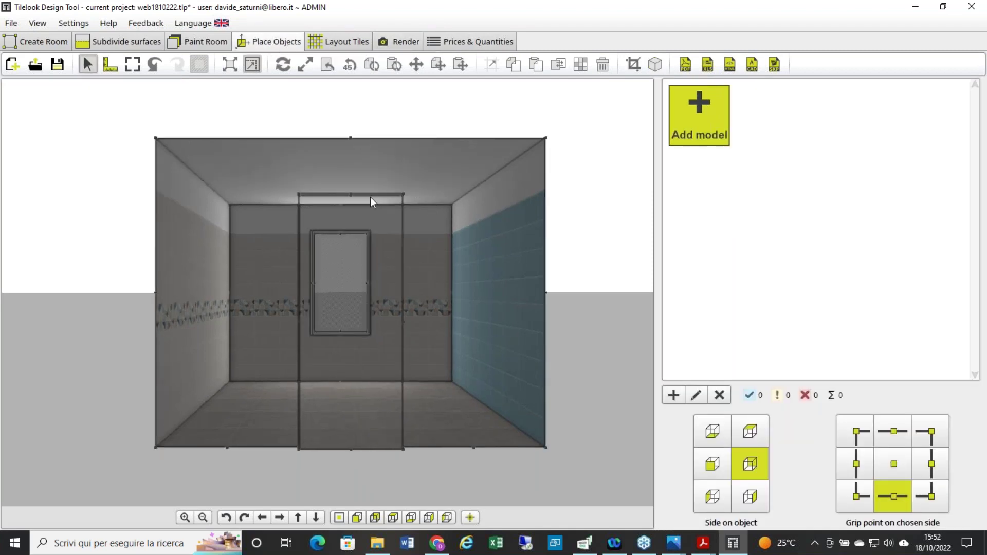
click(392, 518)
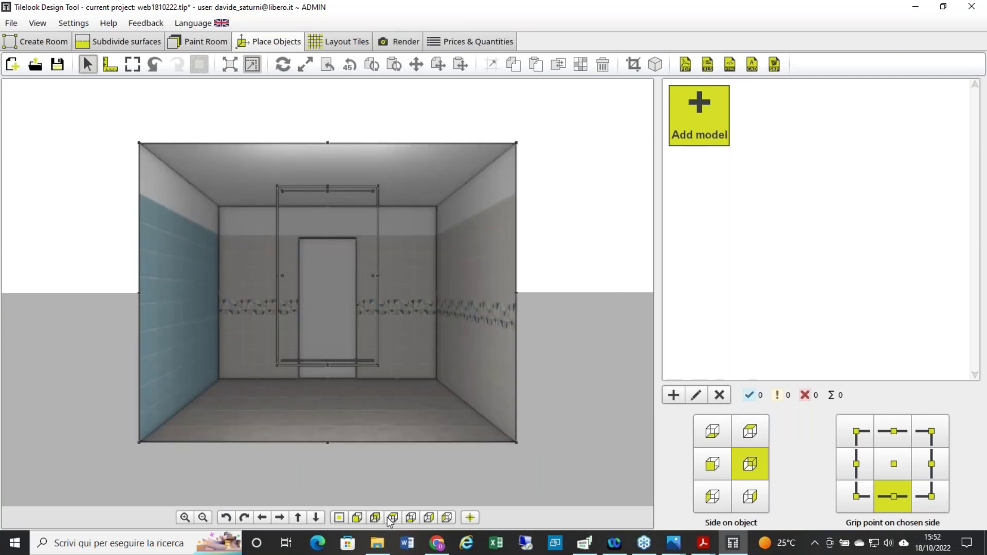
click(393, 518)
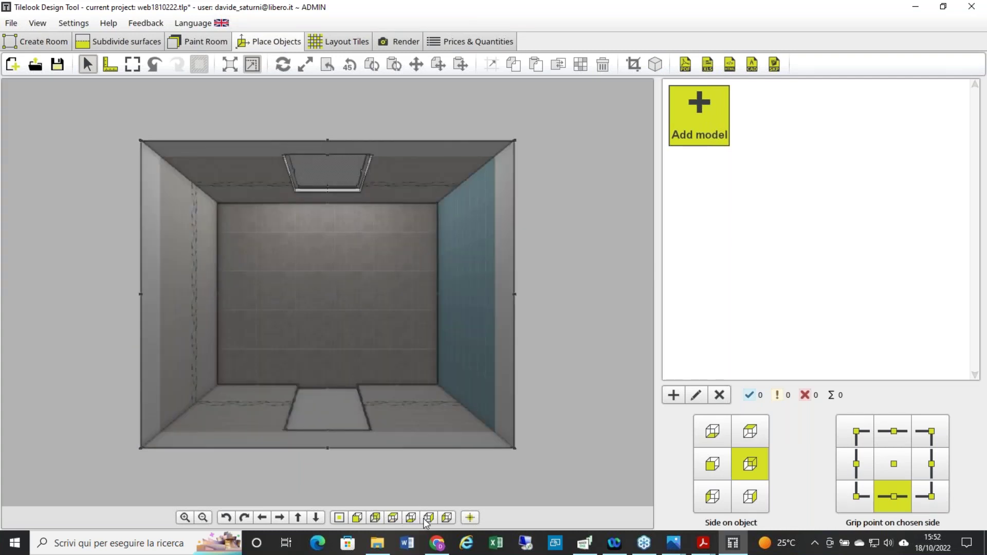
click(428, 518)
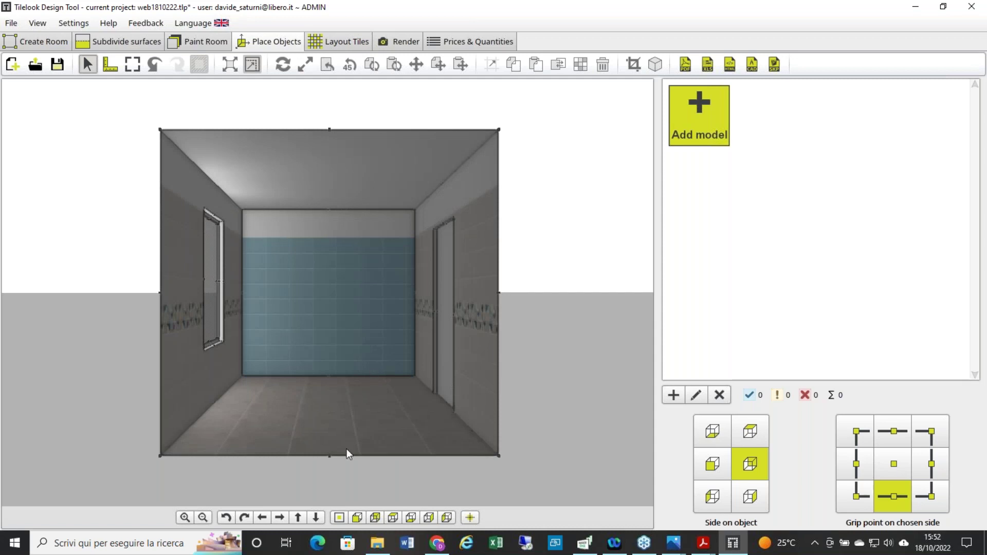
click(357, 518)
click(375, 518)
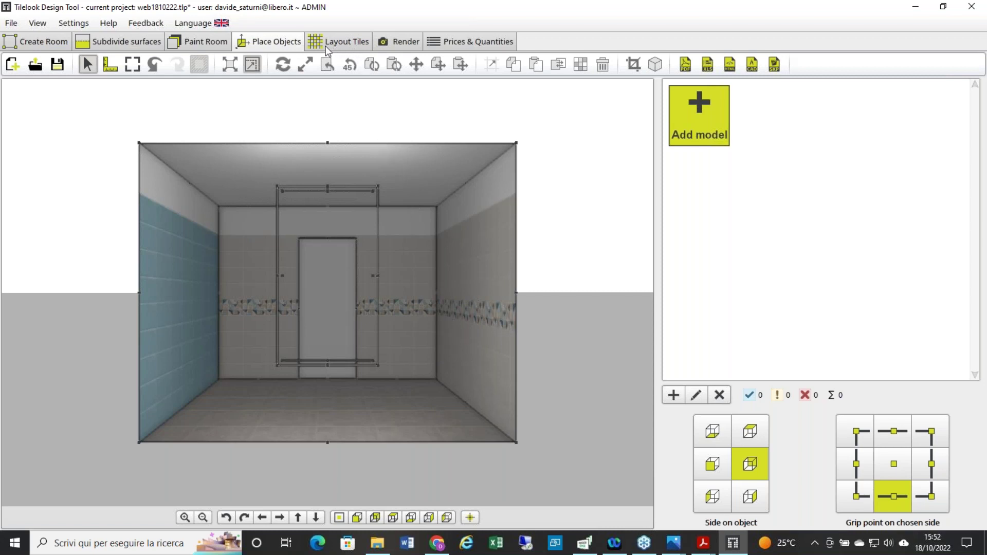
Revisit Paint Room and Layout Tiles, then return to Place Objects and list the Add model options.
click(222, 47)
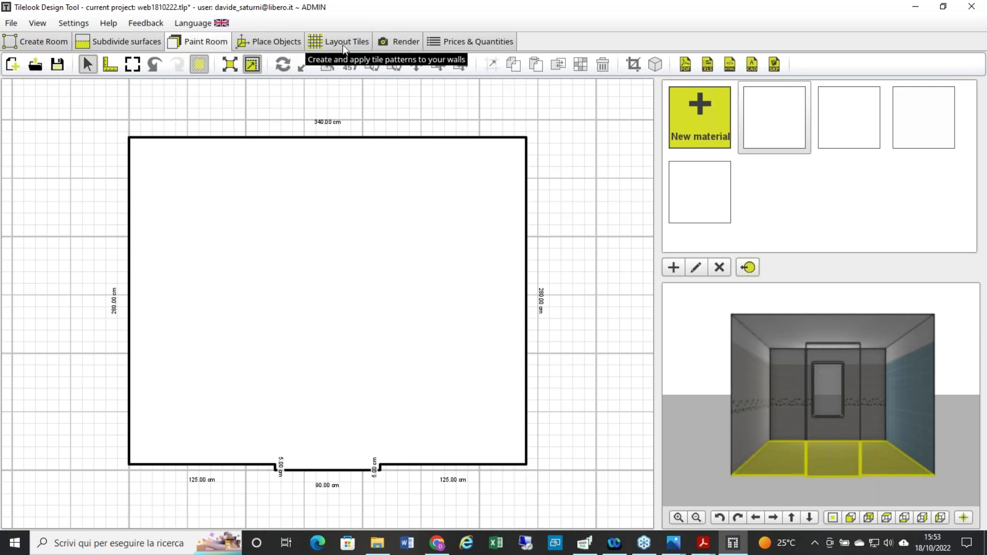
click(343, 45)
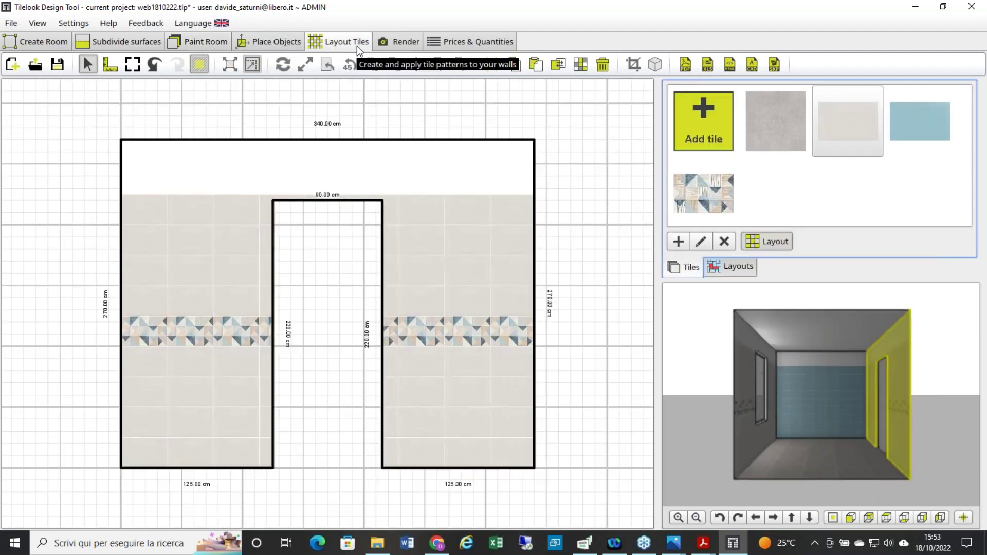
click(273, 45)
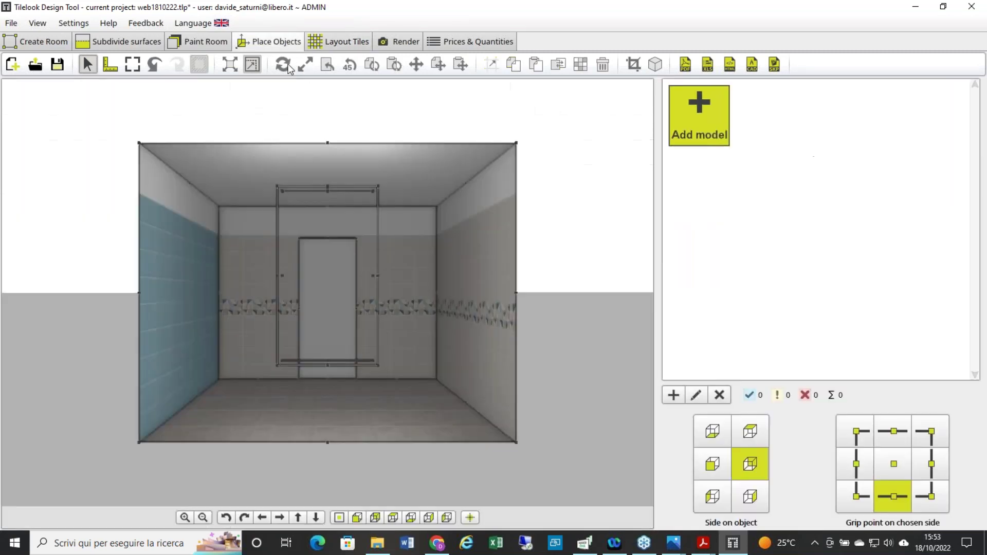
click(704, 132)
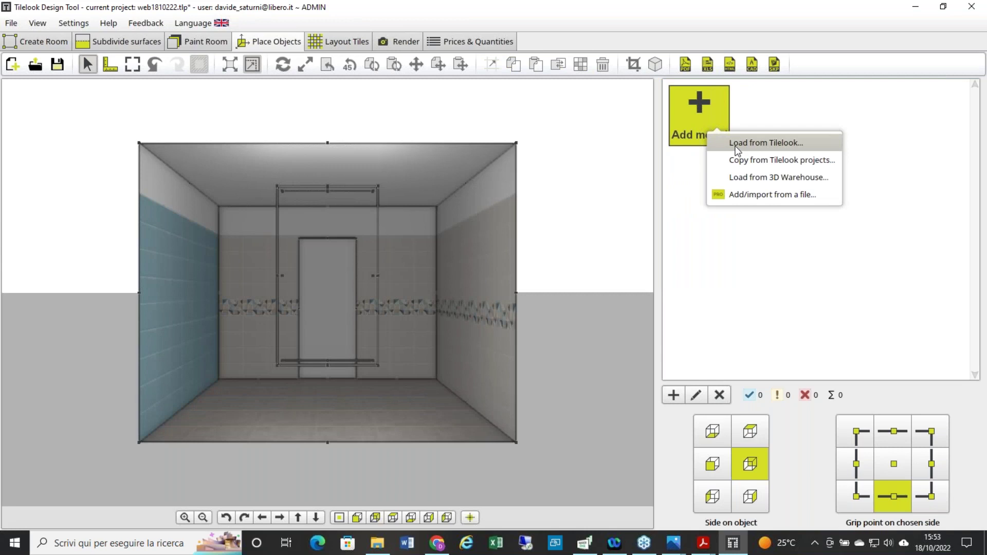
Browse the online Tilelook catalogue and download the TOBIAS COAT RACK and wall-hung bidet models.
click(738, 144)
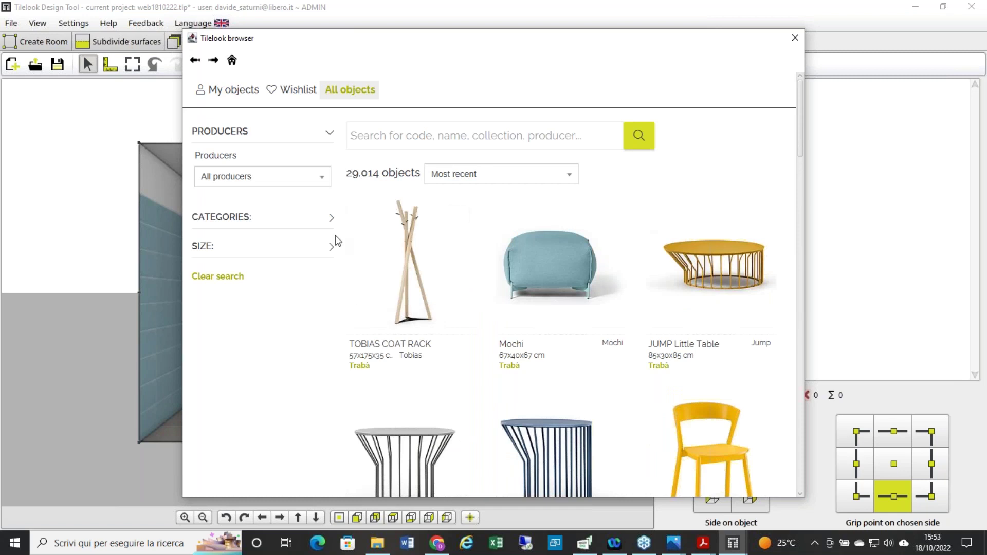
mouse_move(400, 288)
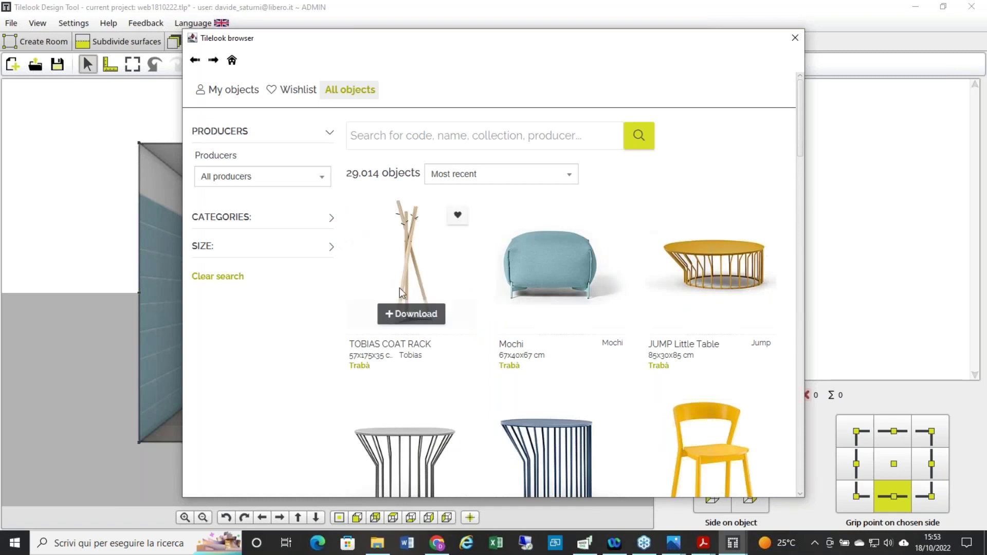
click(421, 316)
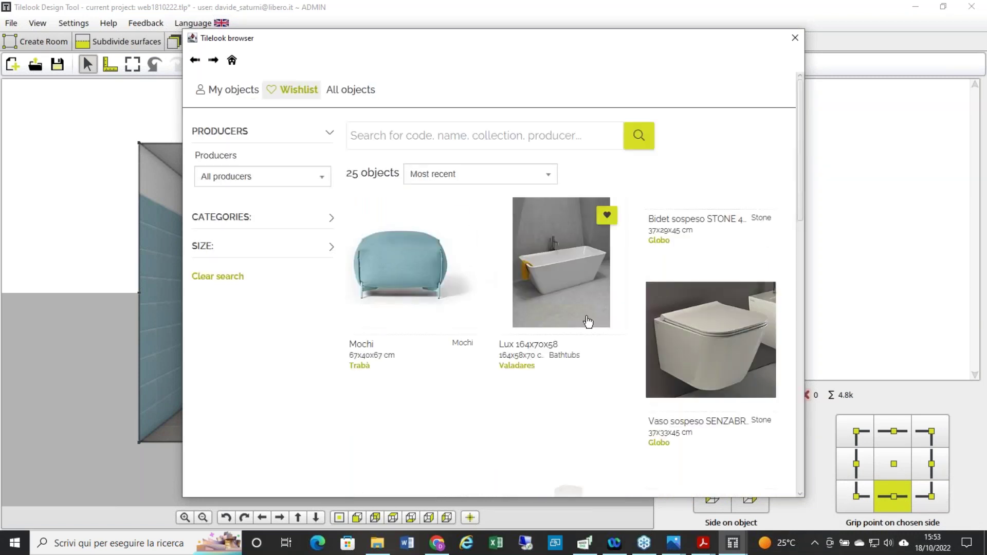
scroll(663, 304, down, 1)
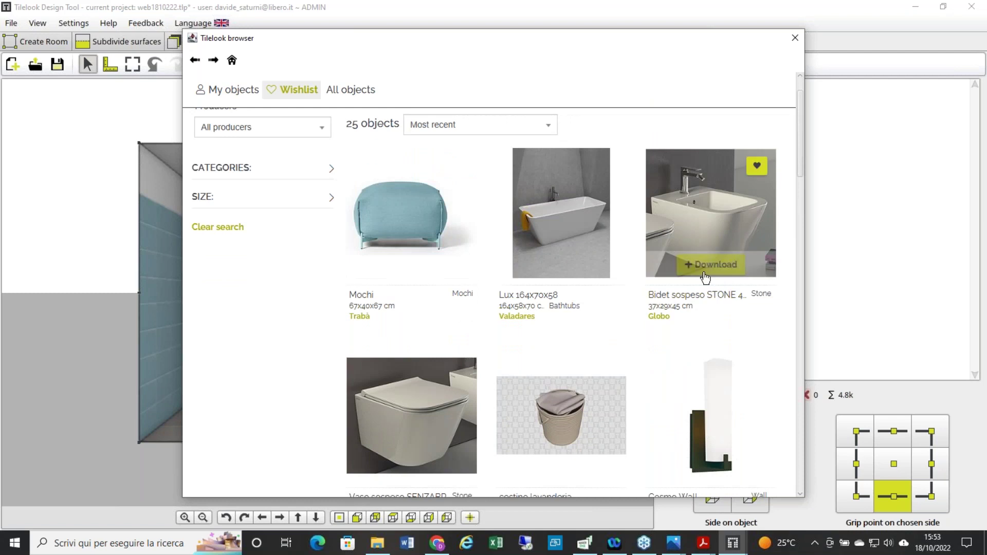
click(709, 264)
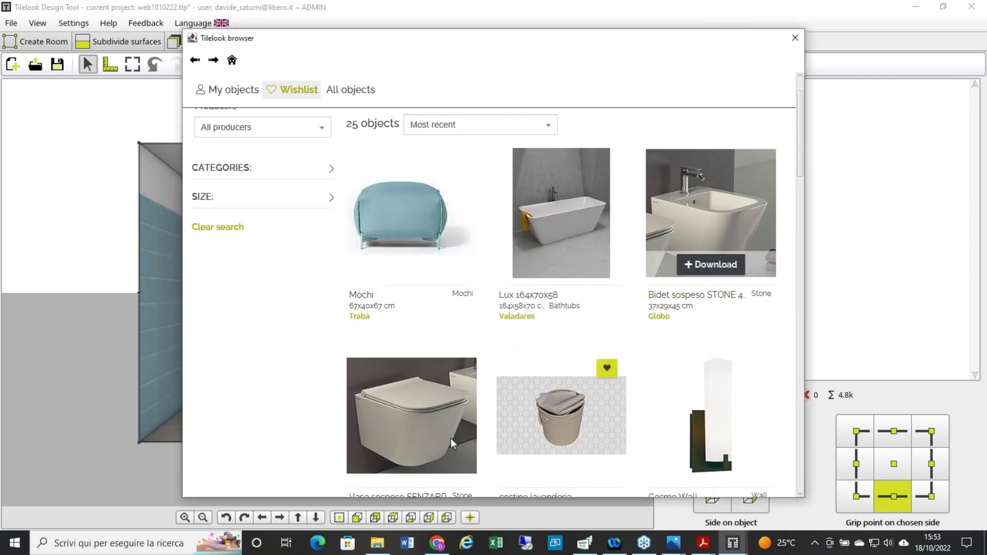
Download the cestino lavanderia, Cosmo Wall lamp and Set+02 (Banheiro) models from the Wishlist.
scroll(455, 391, down, 1)
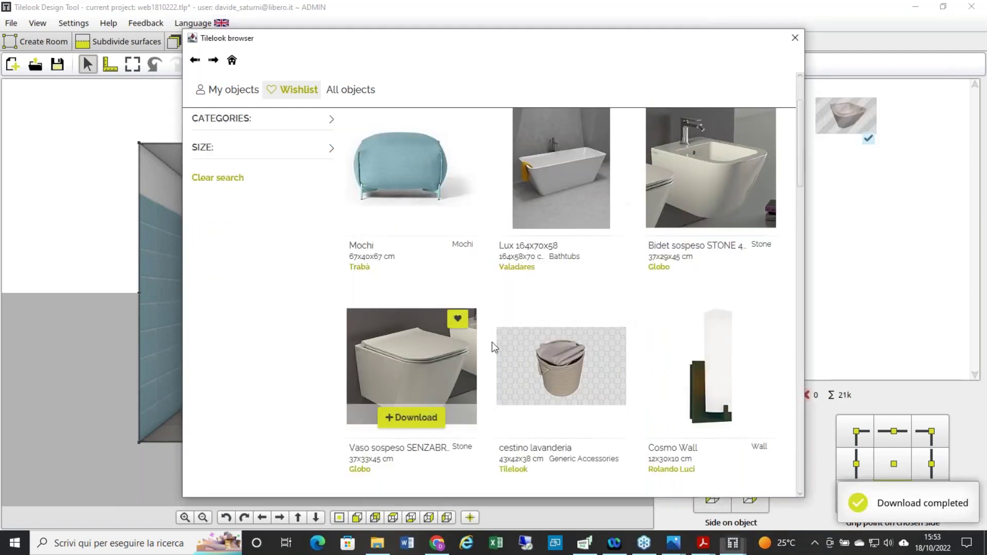
scroll(564, 328, down, 2)
click(564, 325)
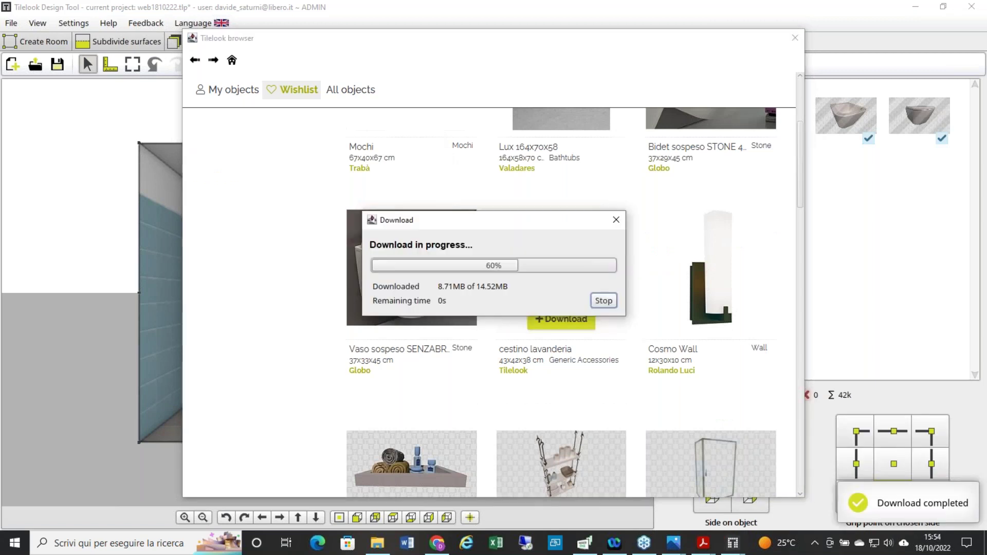
click(711, 319)
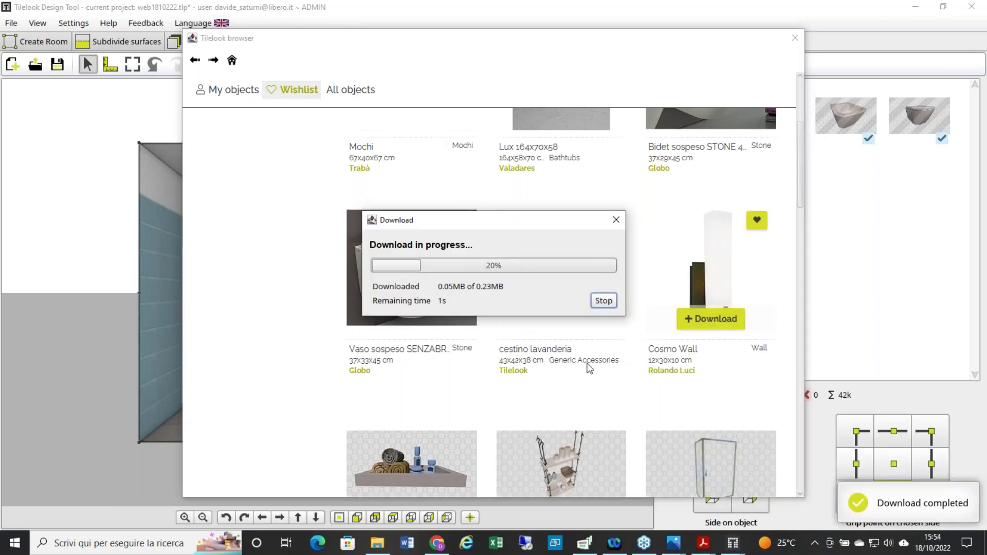
scroll(589, 366, down, 3)
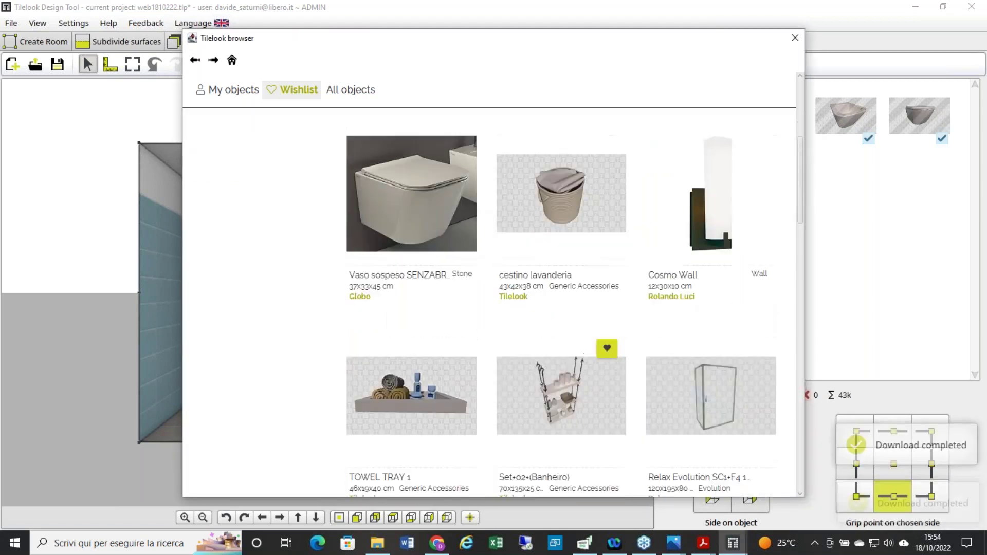
click(561, 398)
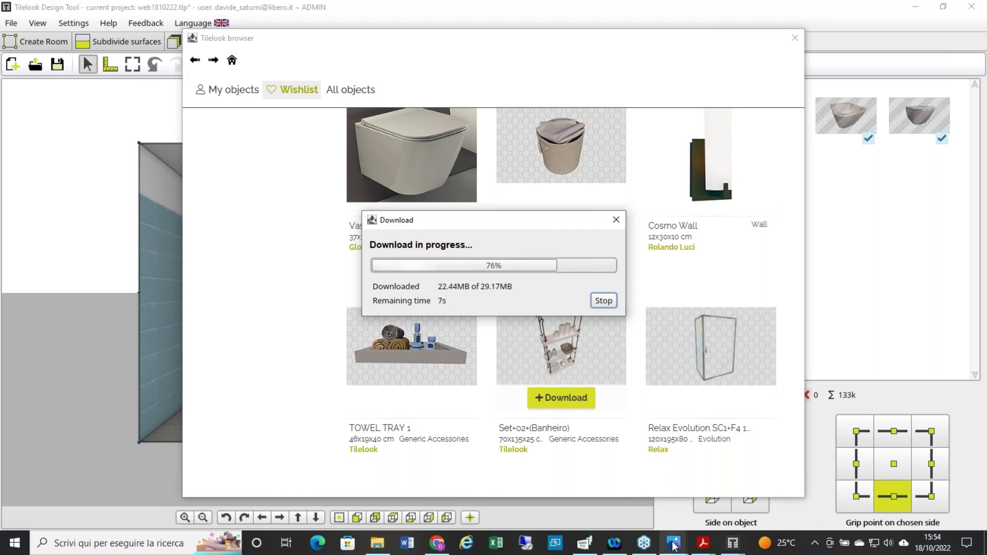
Switch between the 3D-formats picture in Photos and the Tilelook browser, then close Photos.
mouse_move(674, 546)
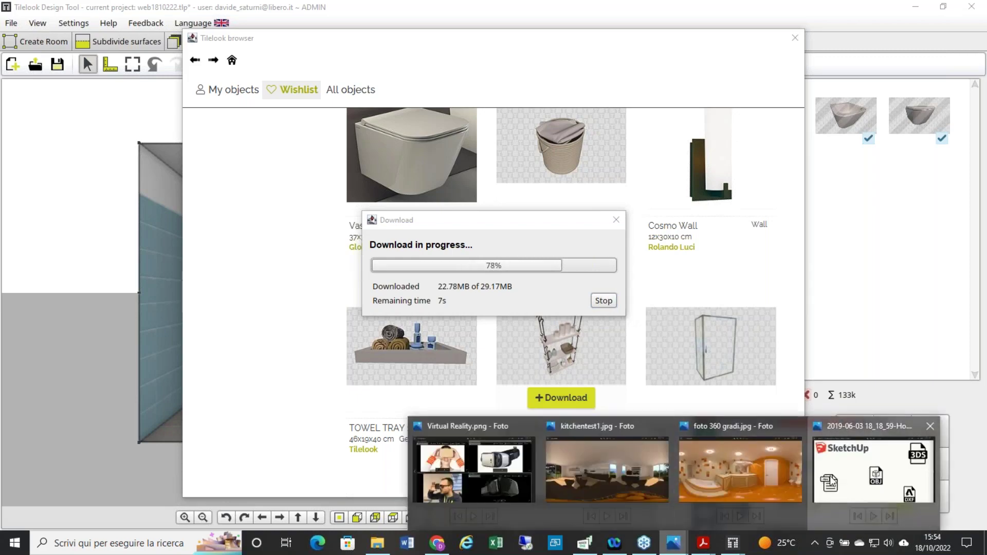
click(874, 470)
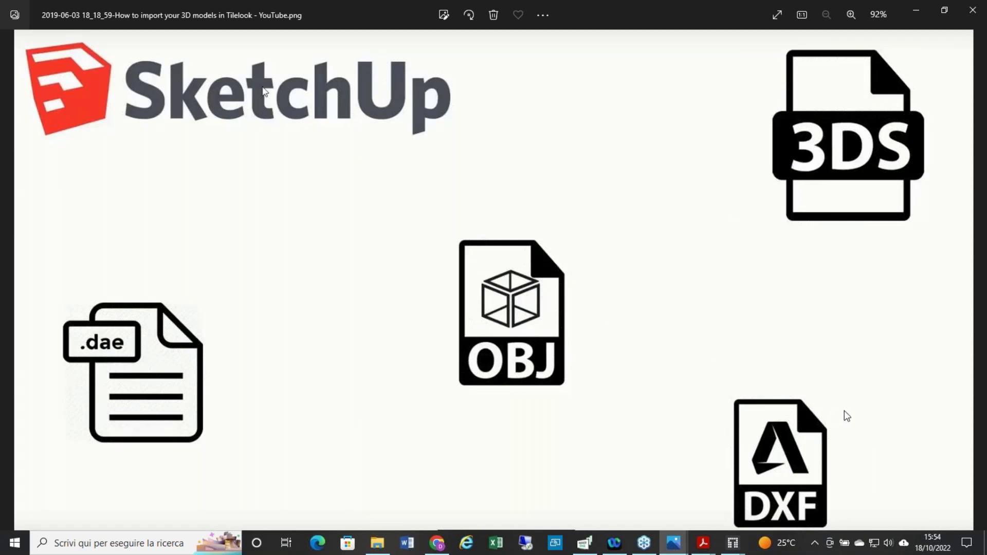
key(alt+Tab)
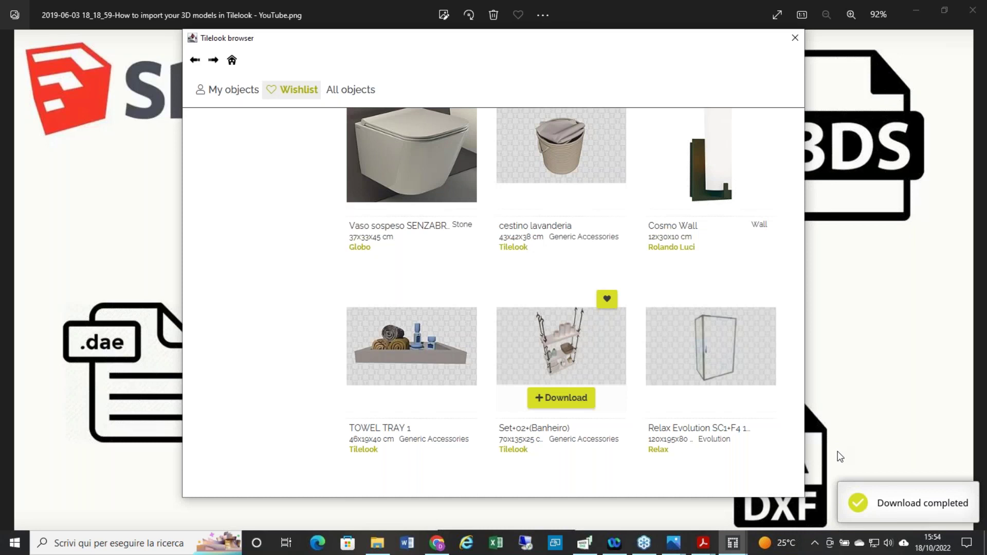
click(838, 463)
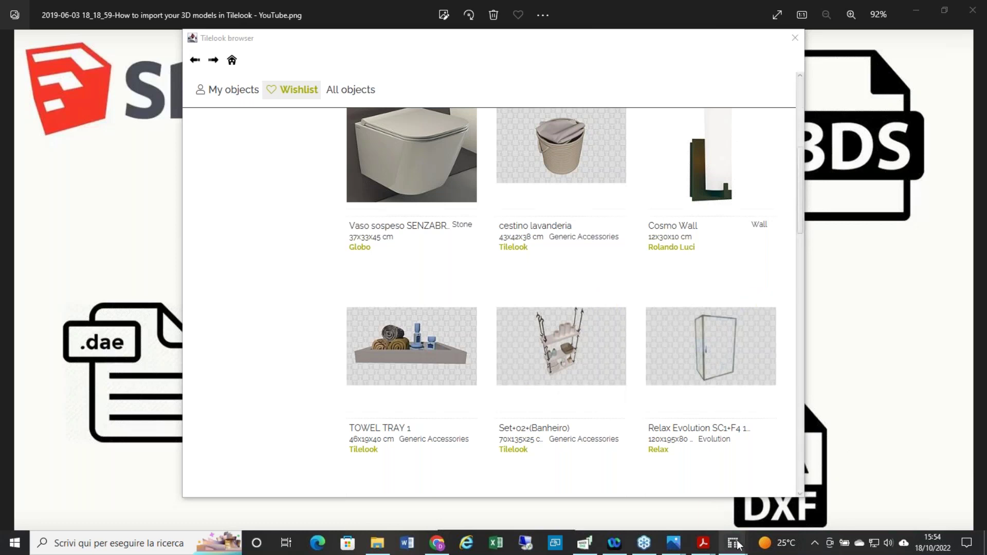
mouse_move(735, 545)
click(165, 302)
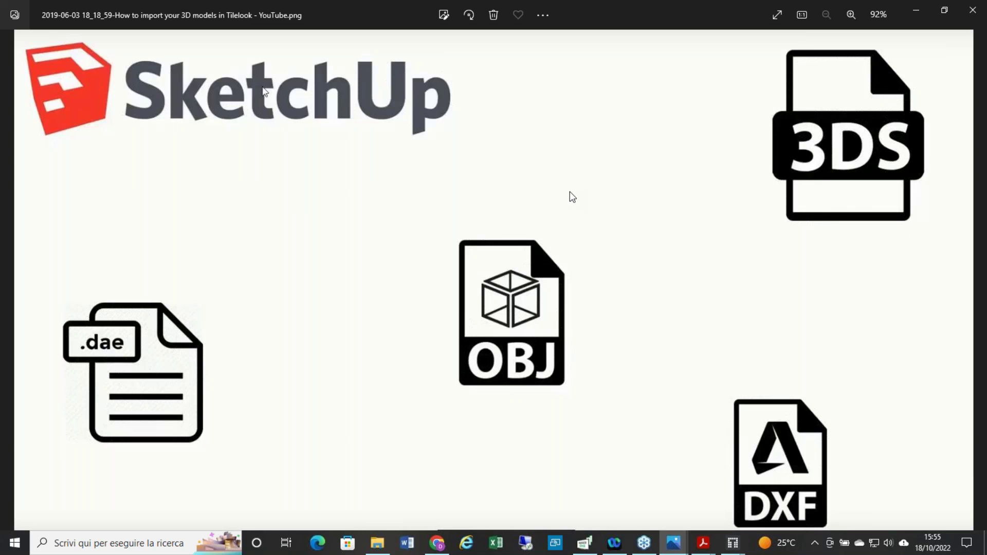
mouse_move(733, 543)
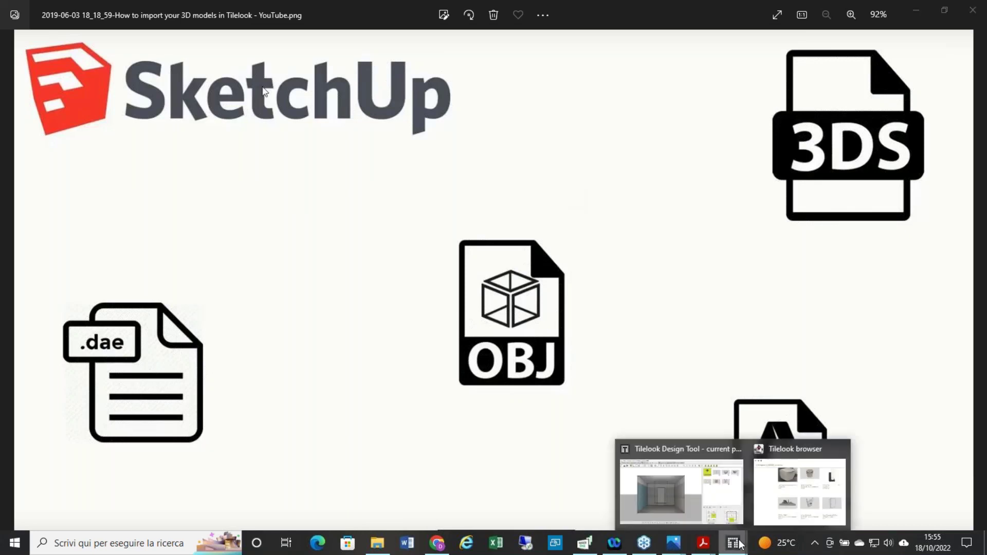
click(780, 495)
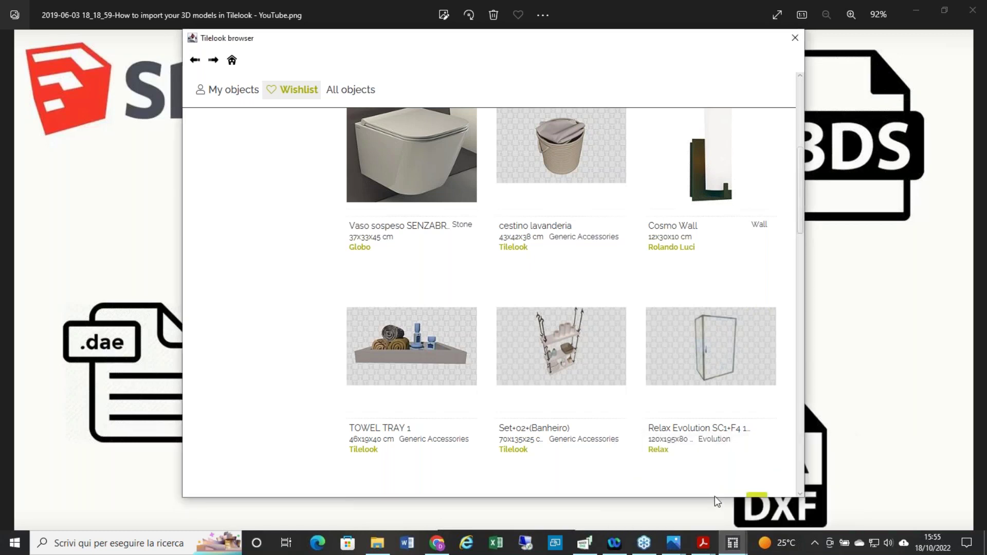
mouse_move(733, 543)
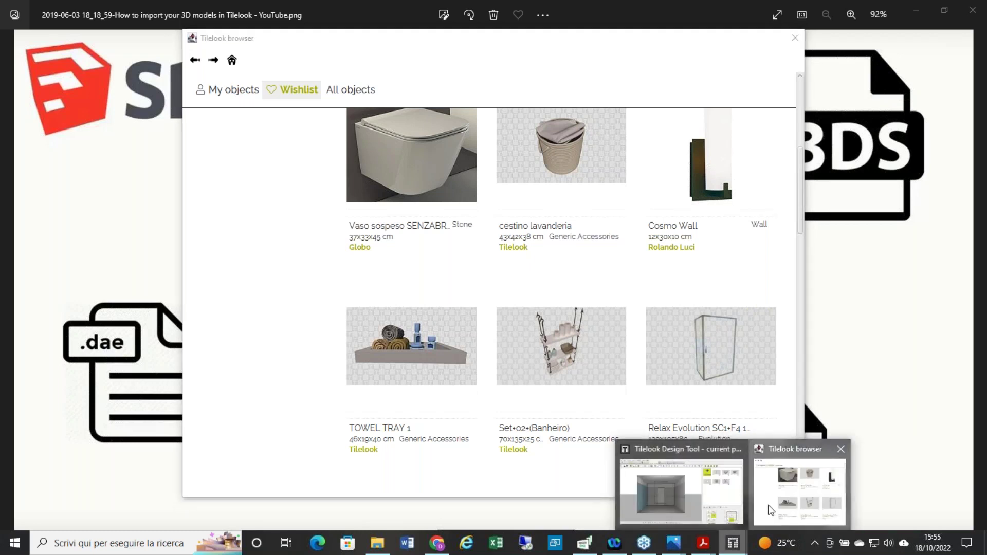
click(771, 510)
click(975, 13)
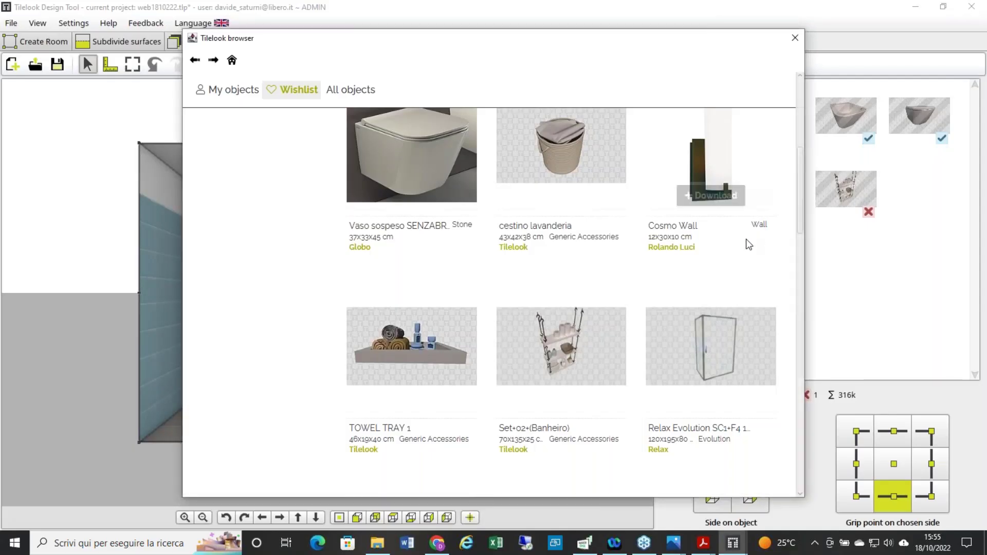
Download the Relax Evolution shower enclosure, PVC French window and Eclisse door models.
scroll(668, 355, down, 1)
click(711, 373)
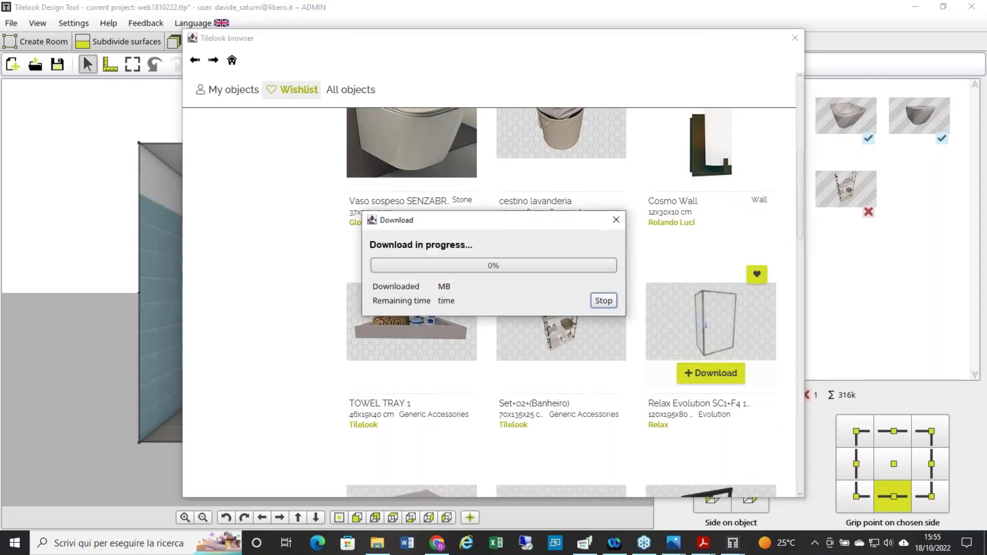
scroll(637, 334, down, 5)
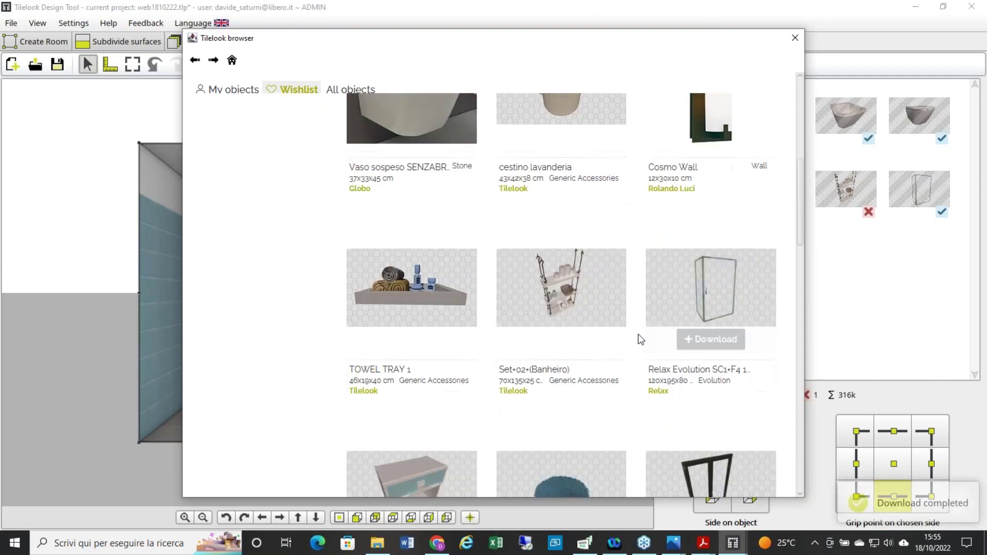
mouse_move(663, 337)
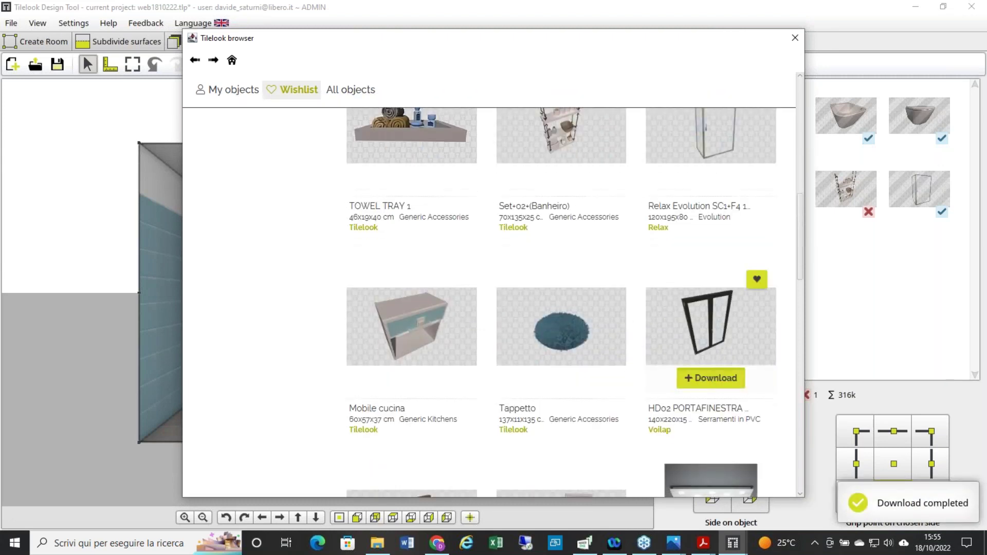
click(696, 344)
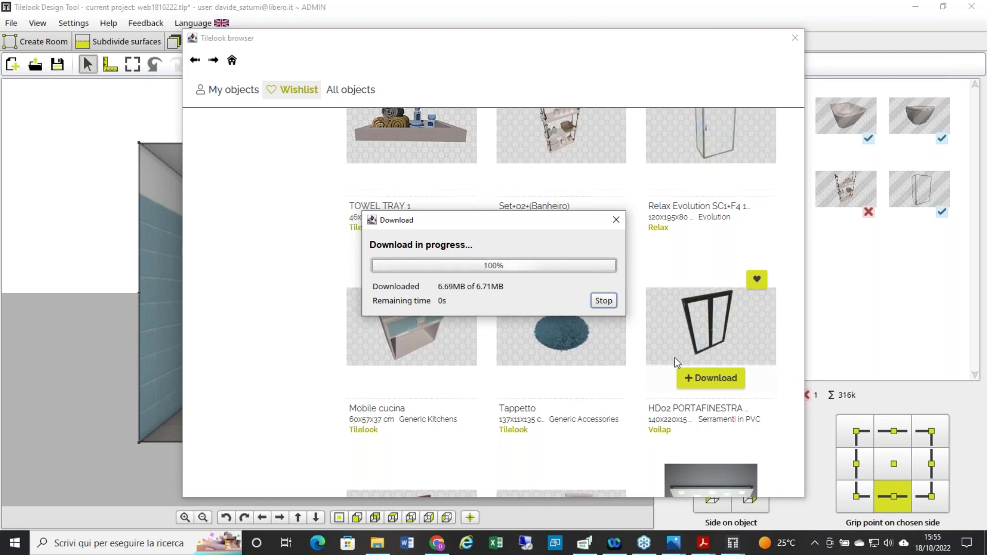
scroll(675, 356, down, 3)
click(562, 434)
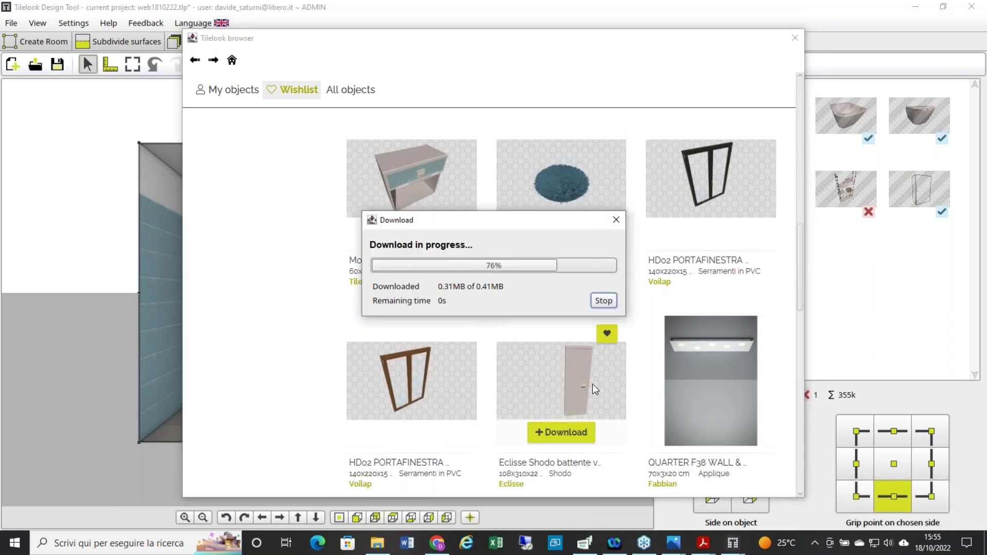
Download the NK06 vanity and mirror and the Cinco 120x80 shower tray, then close the browser.
scroll(592, 383, down, 3)
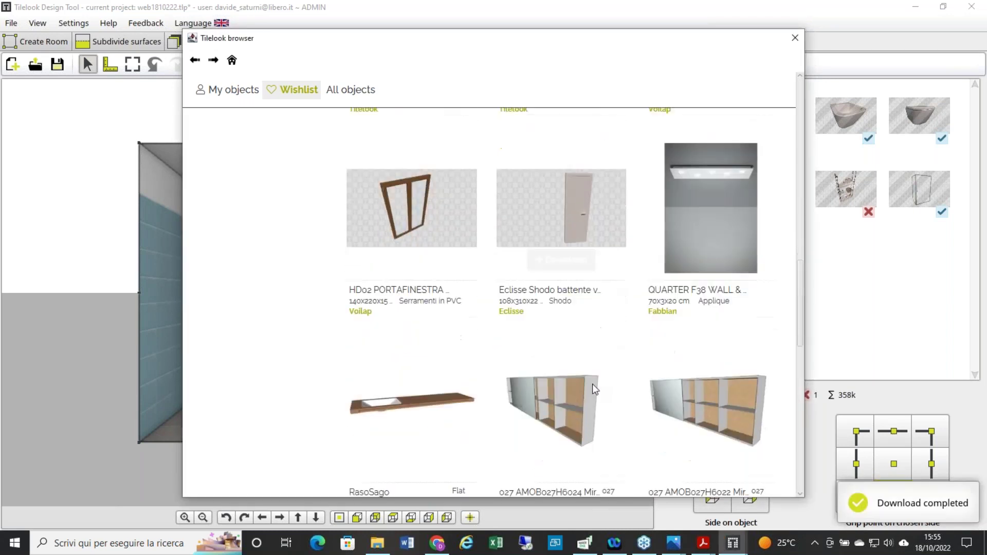
scroll(592, 384, down, 4)
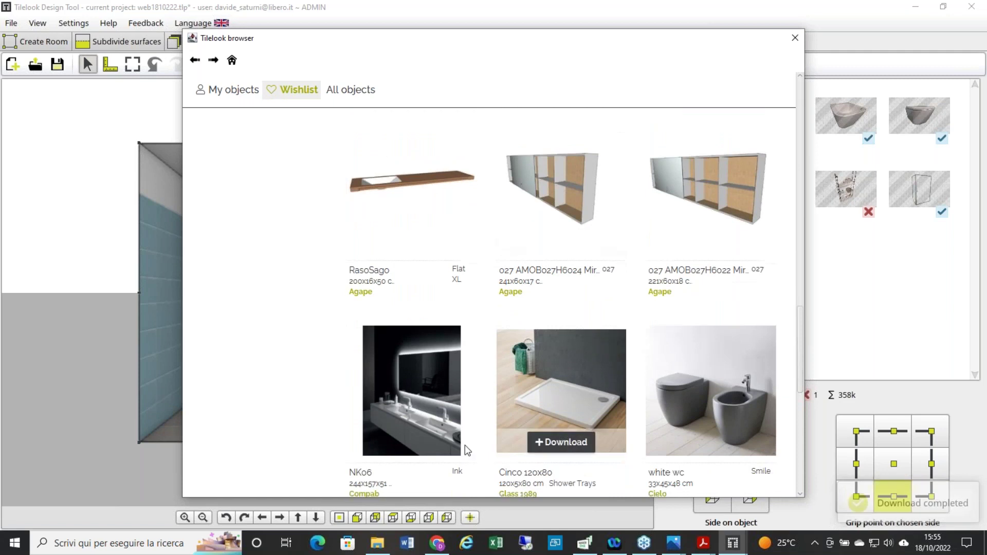
scroll(468, 451, down, 1)
click(412, 417)
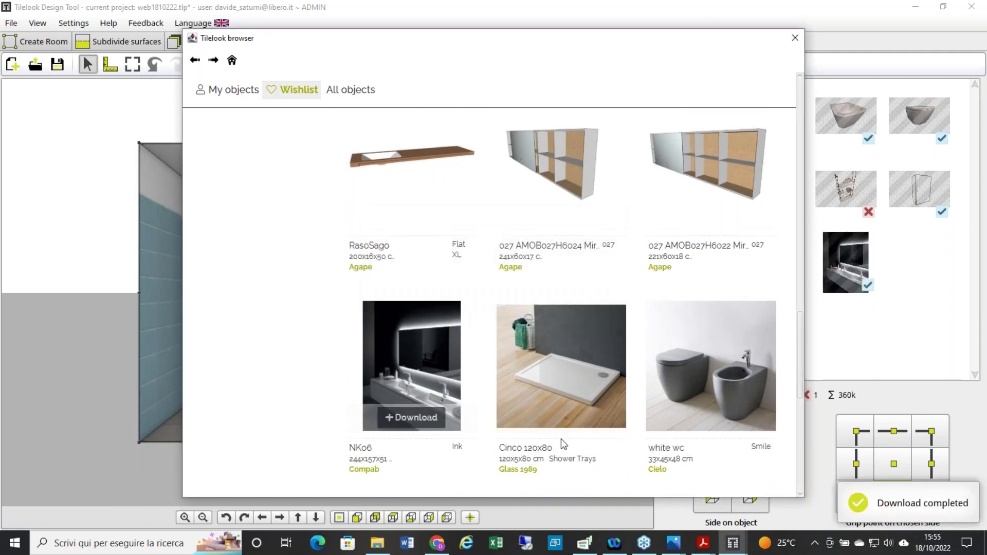
click(561, 417)
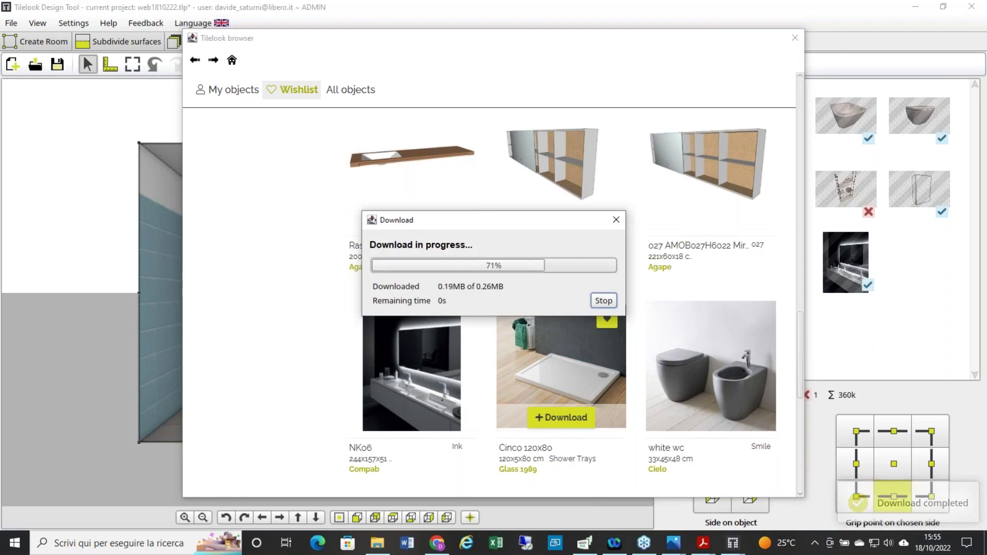
click(793, 38)
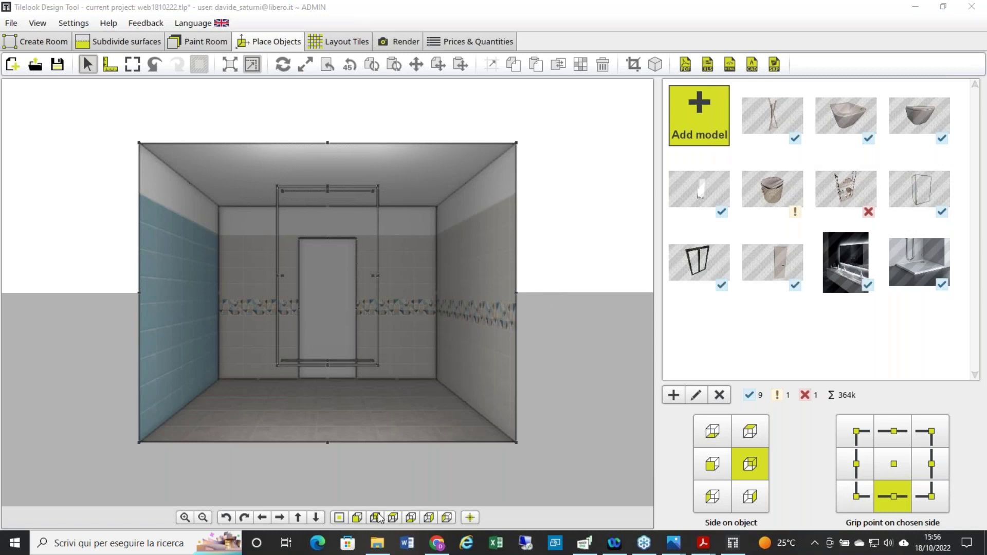
Switch to the view of the mirror-and-shower wall and place the NK06 vanity and mirror in the room.
click(409, 518)
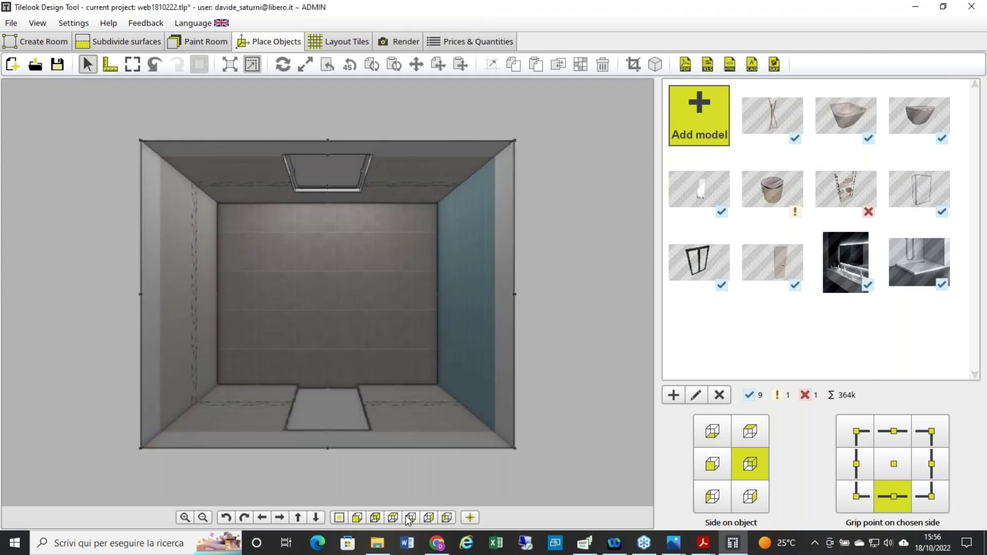
click(409, 518)
click(428, 518)
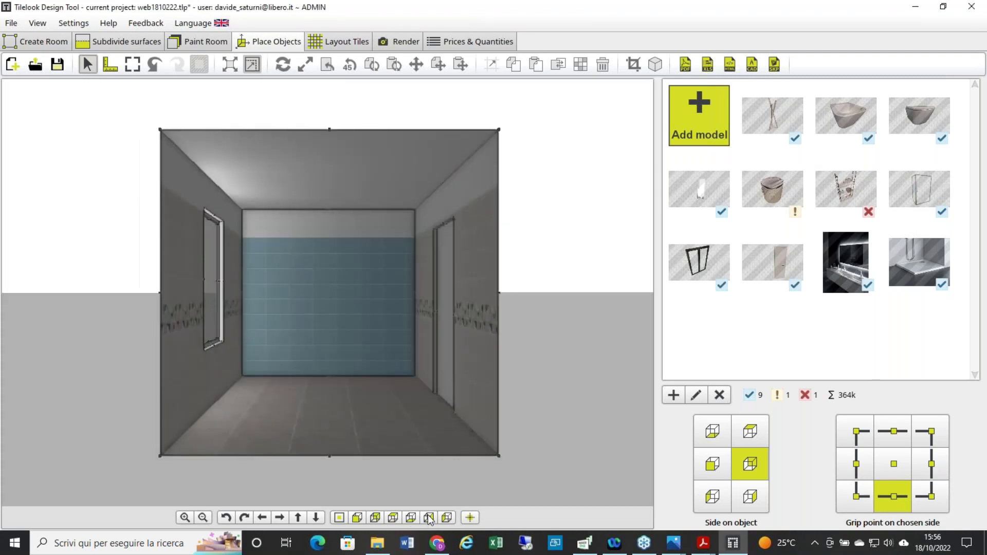
click(445, 518)
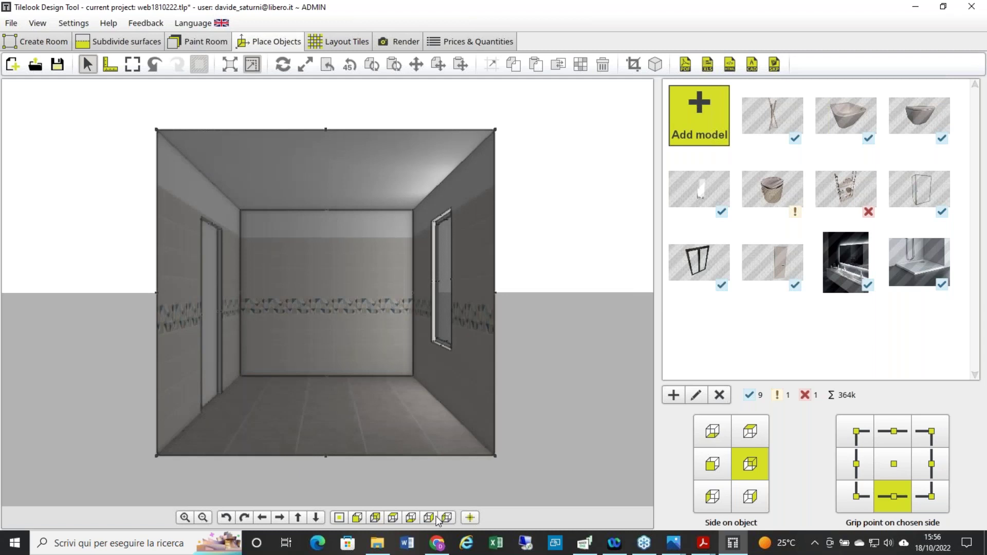
click(358, 518)
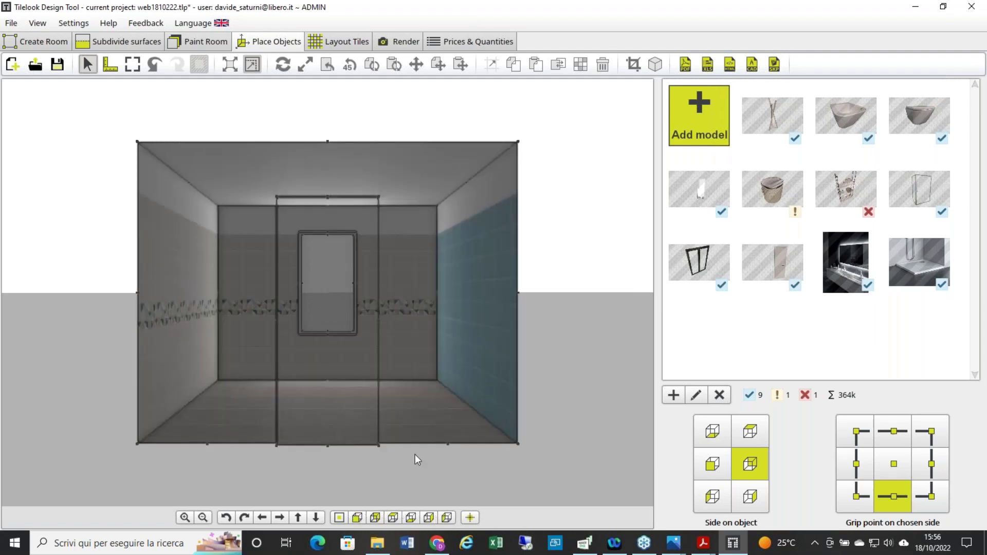
scroll(392, 307, up, 2)
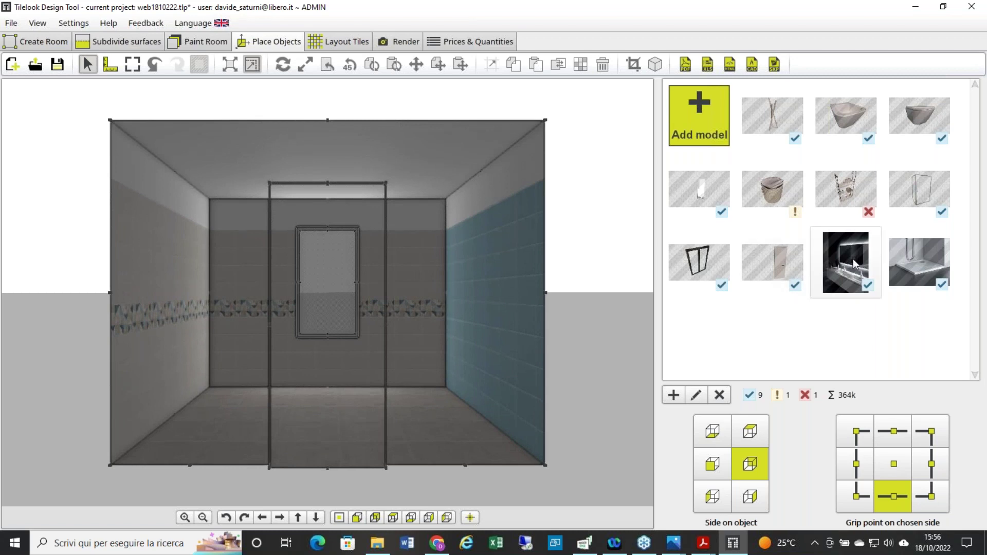
drag(853, 258, 462, 316)
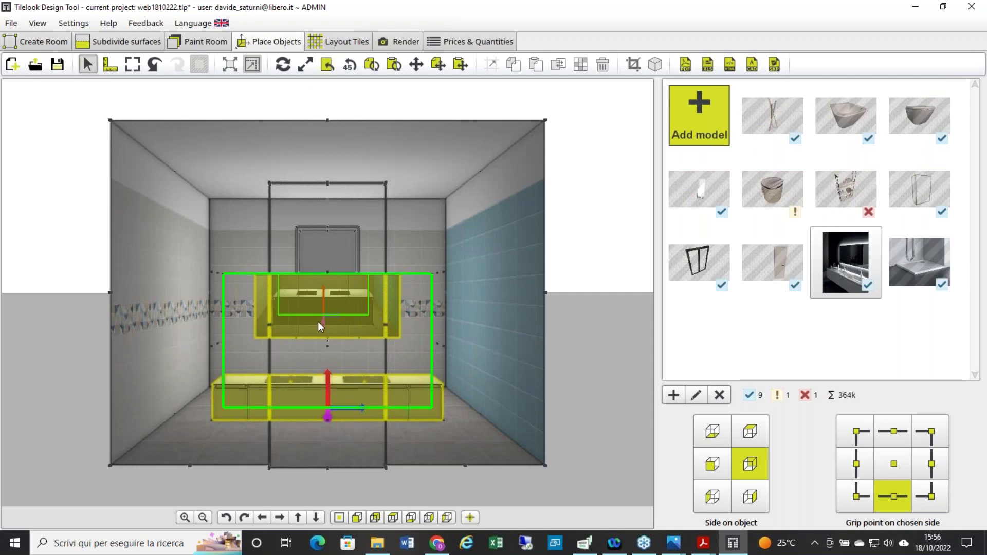
Turn the vanity side-on with 45° rotations, push it against the blue wall, and add the Cinco shower tray.
scroll(318, 322, up, 2)
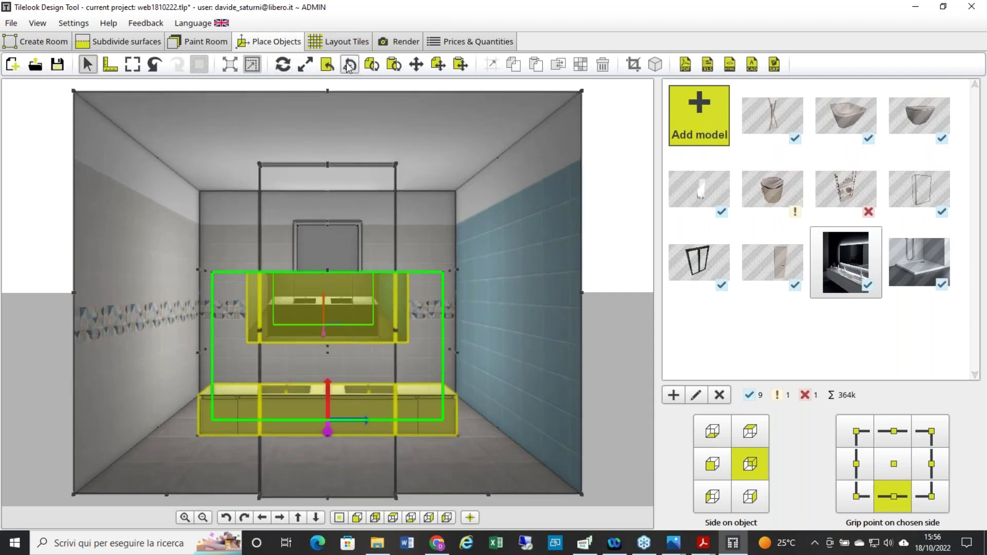
click(350, 65)
click(350, 66)
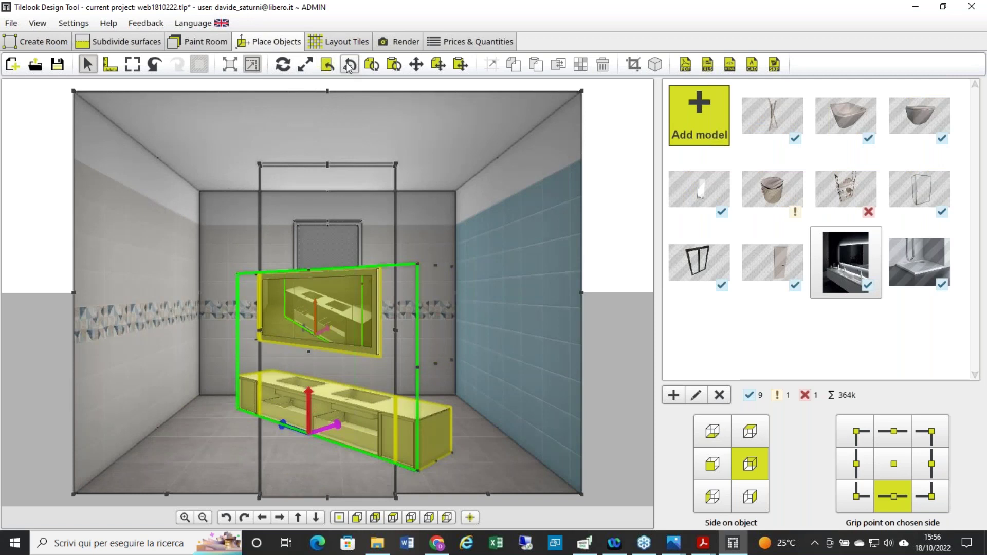
click(350, 65)
click(349, 66)
click(349, 65)
mouse_move(343, 422)
mouse_down()
mouse_move(506, 417)
mouse_move(497, 411)
mouse_move(498, 334)
mouse_up()
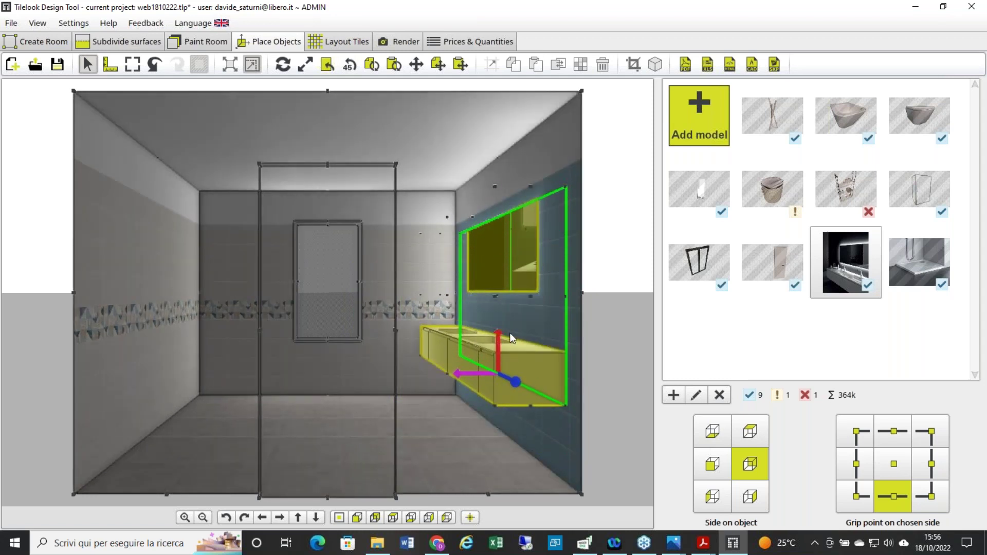
drag(516, 381, 521, 379)
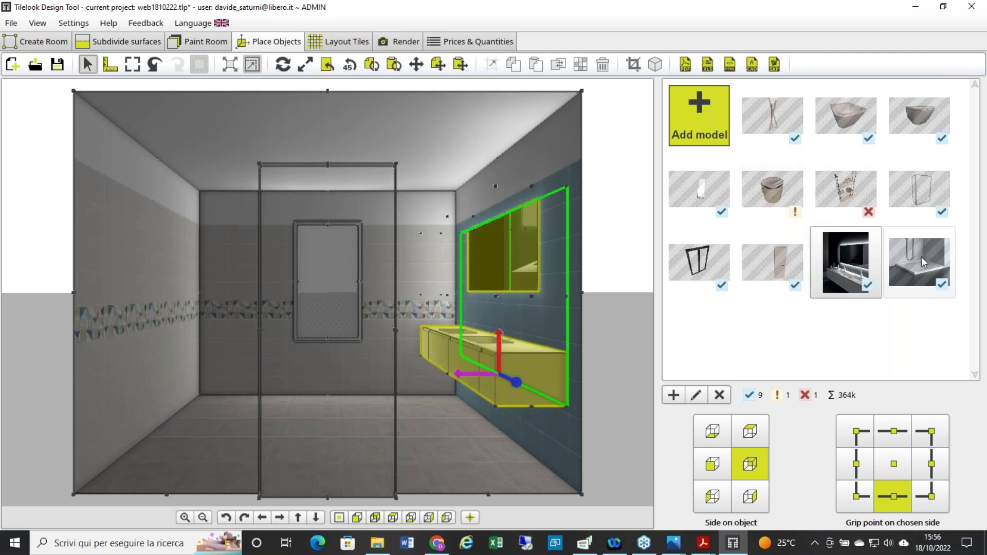
drag(922, 257, 309, 329)
Set the shower tray inside the enclosure area, gripped at its bottom-left corner.
click(221, 379)
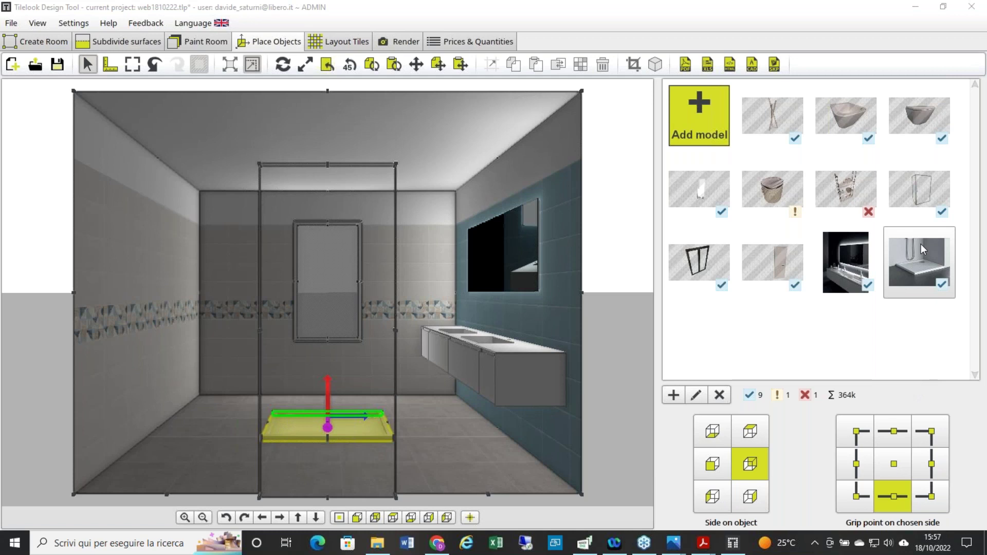
click(855, 496)
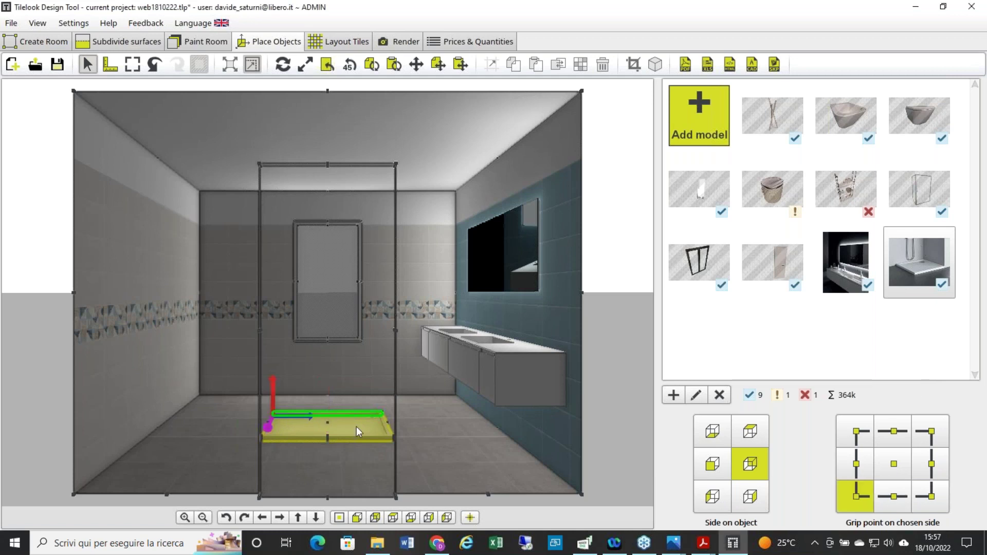
scroll(201, 396, up, 5)
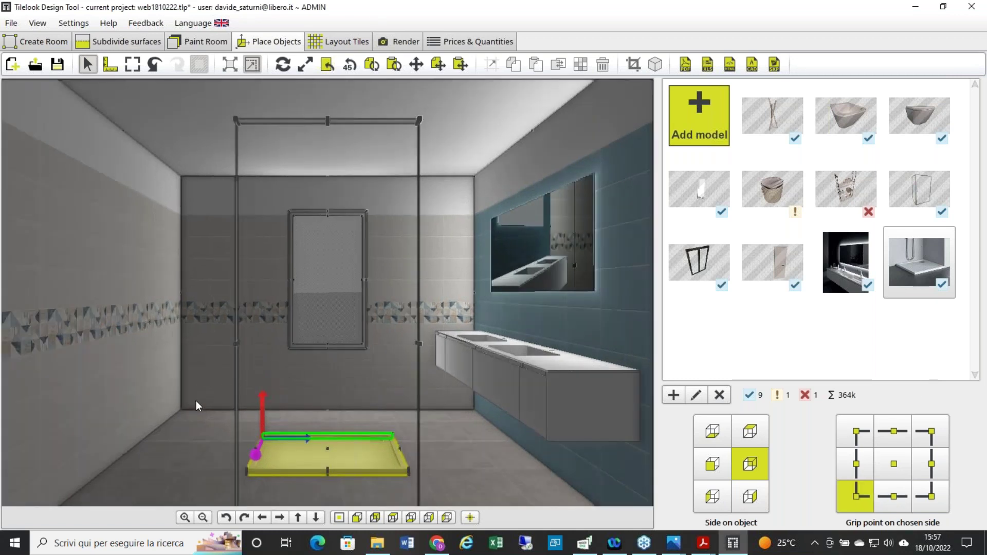
scroll(156, 427, up, 1)
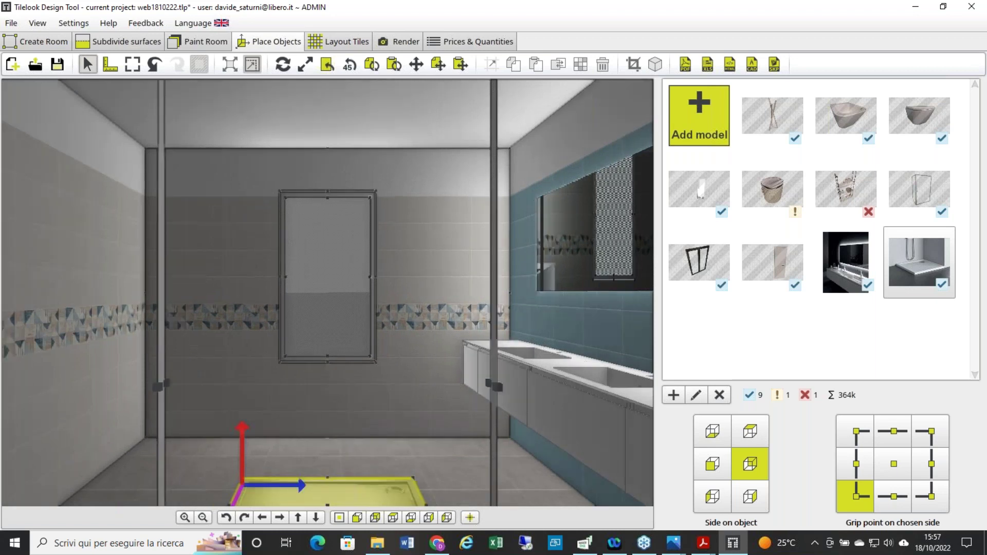
scroll(183, 424, down, 5)
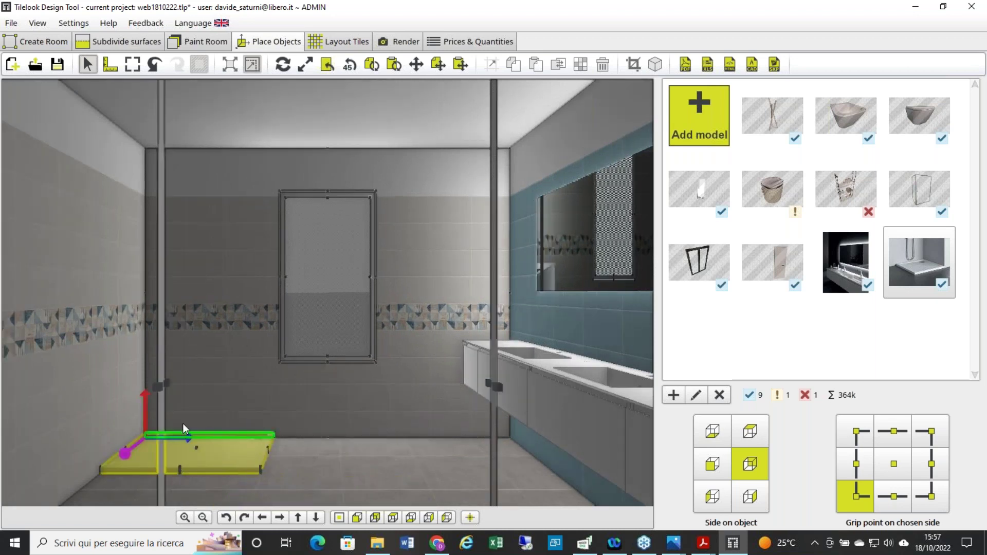
scroll(183, 423, down, 2)
scroll(238, 402, down, 2)
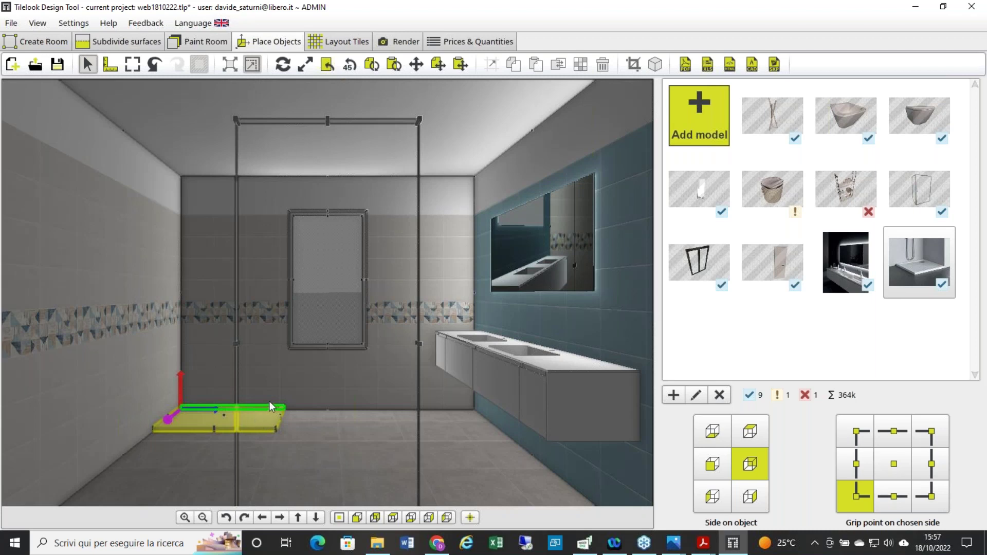
scroll(270, 402, down, 2)
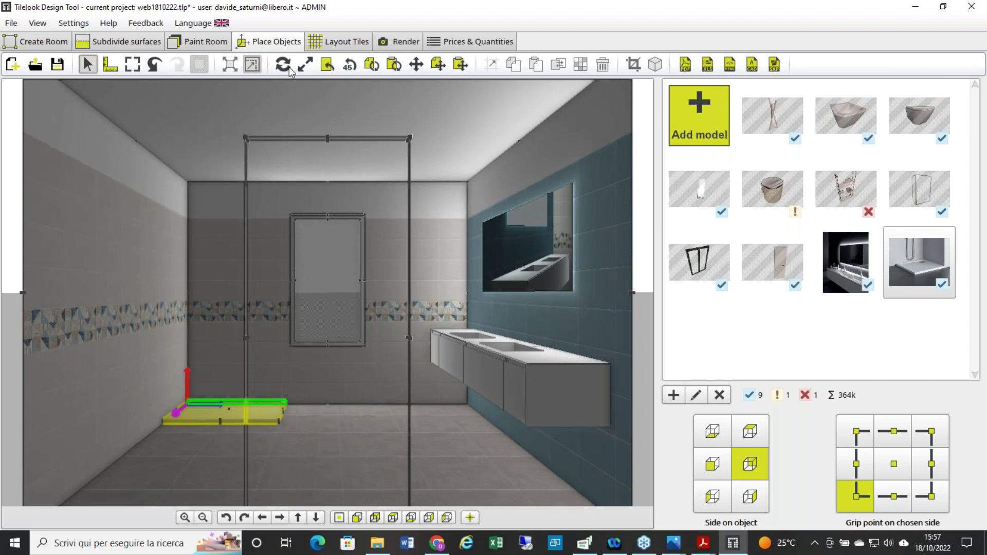
Rotate the tray 90° and move it toward the left corner, trying the top-left and top-right grip points.
click(349, 64)
click(350, 65)
drag(201, 419, 174, 444)
click(860, 435)
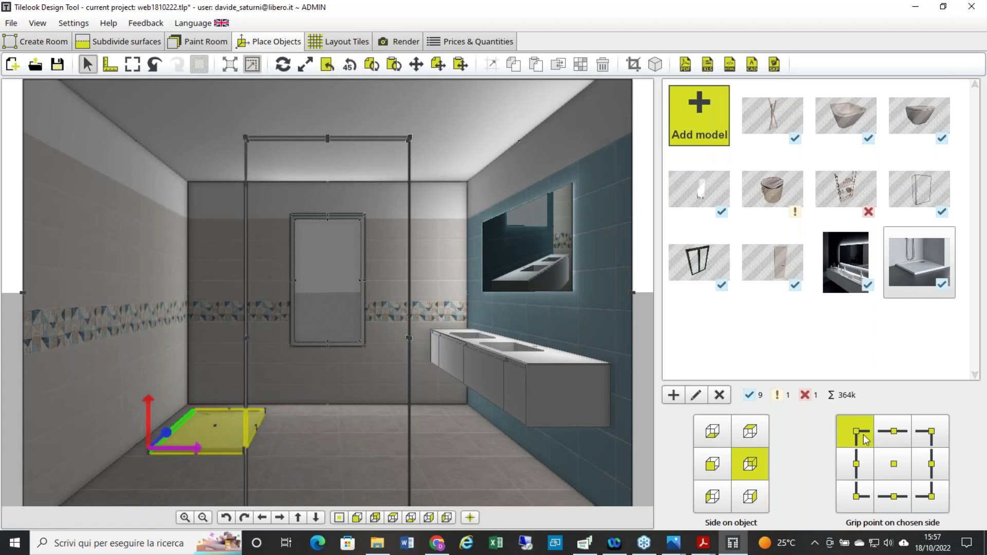
click(931, 432)
scroll(229, 417, up, 3)
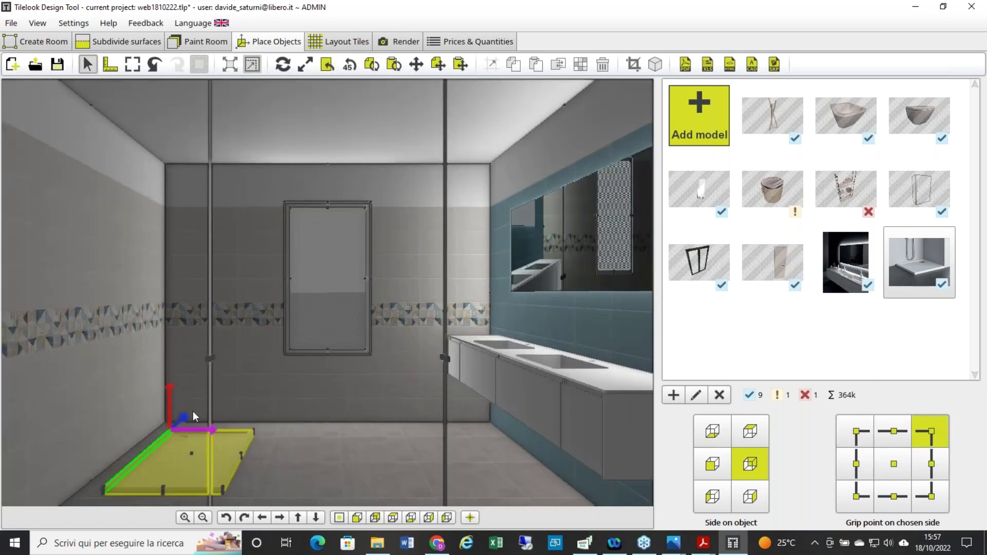
scroll(142, 442, up, 3)
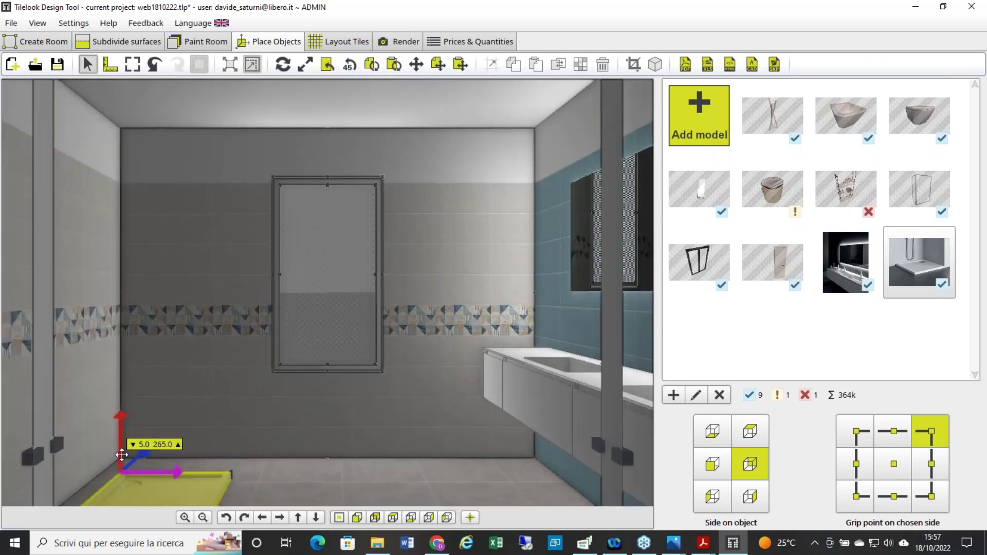
scroll(91, 486, up, 2)
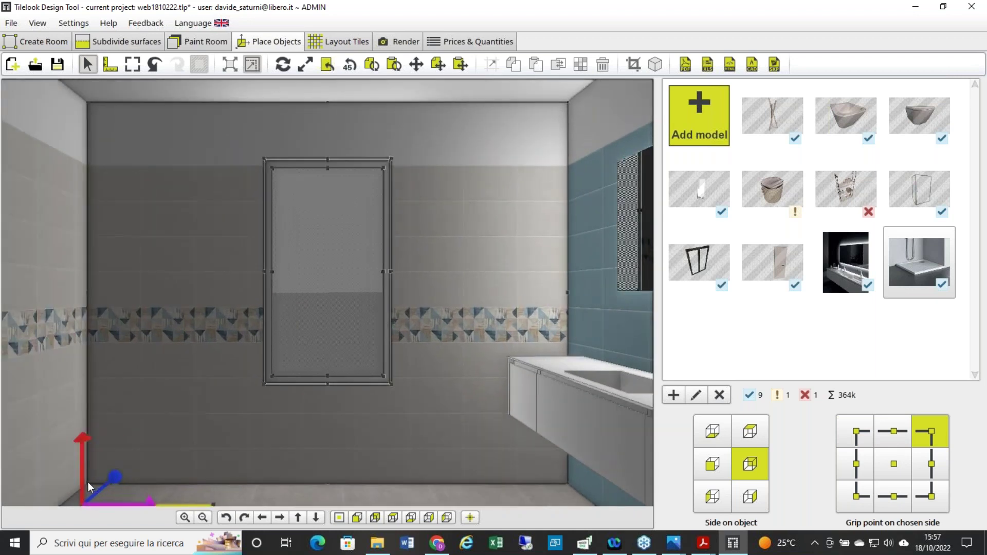
drag(91, 490, 110, 462)
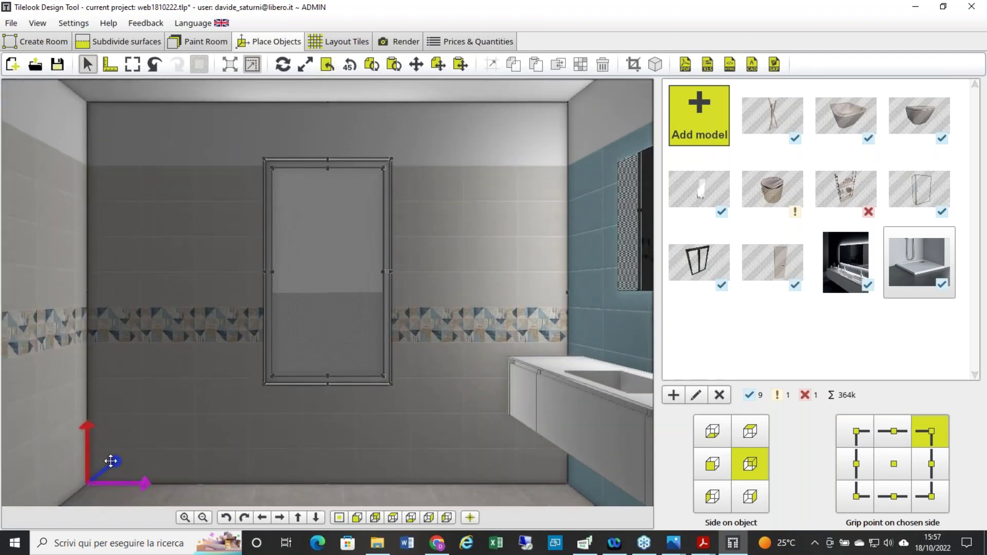
Rotate the tray again and anchor it by its bottom-right corner against the corner walls.
scroll(110, 461, down, 4)
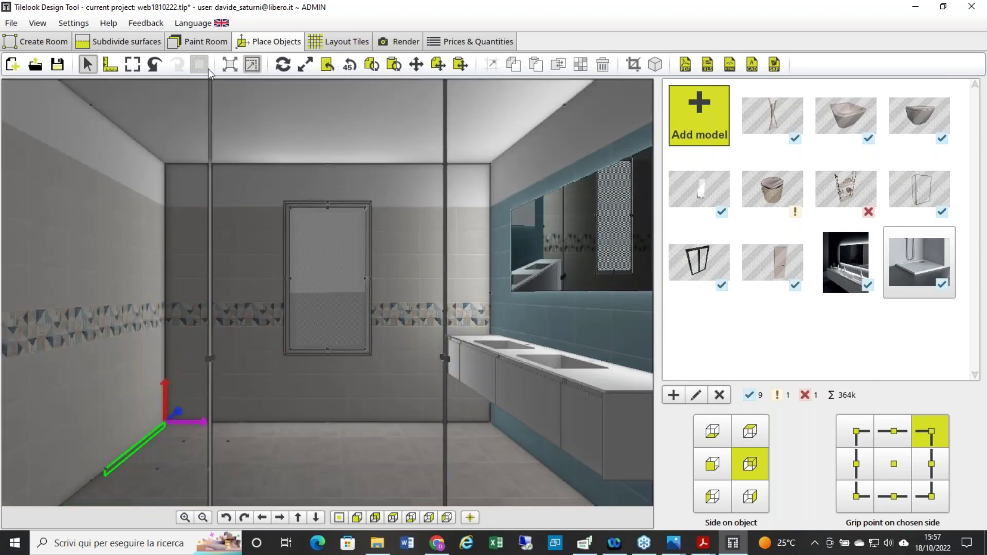
click(156, 66)
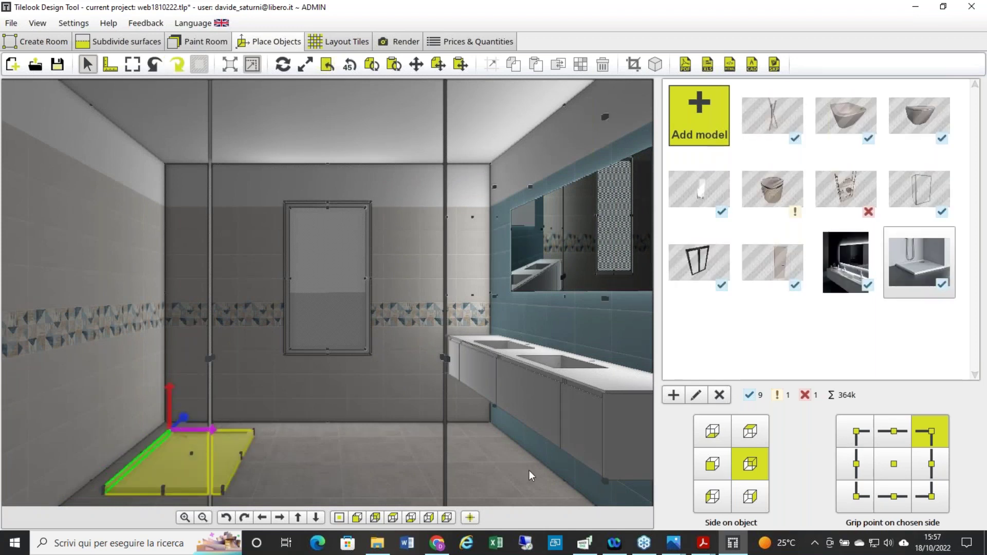
right_drag(162, 437, 949, 498)
click(946, 497)
scroll(103, 476, up, 2)
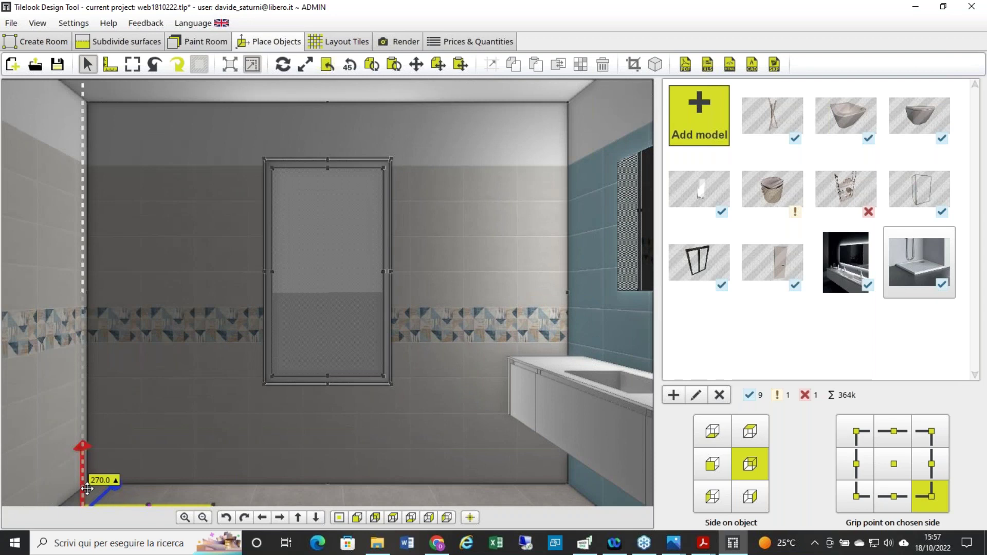
scroll(88, 489, up, 1)
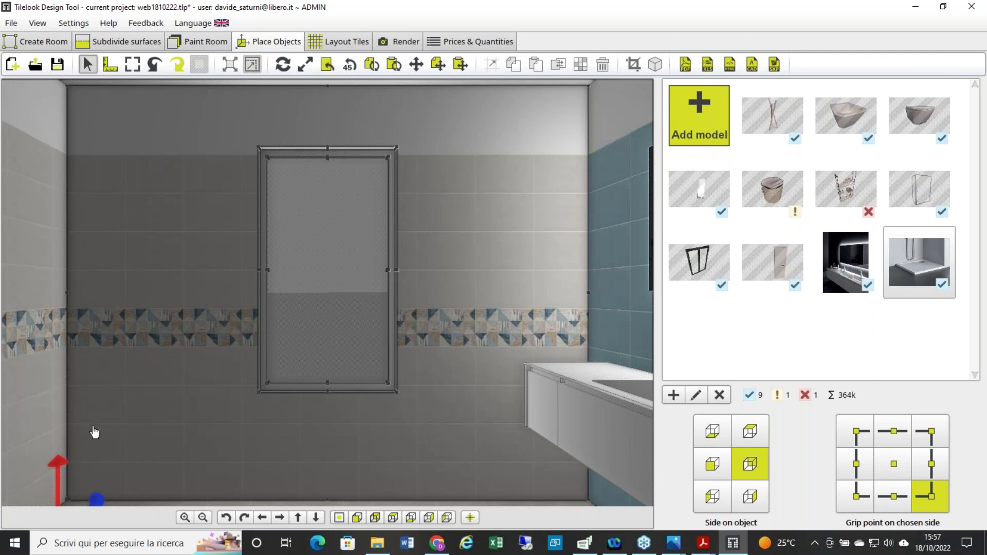
scroll(96, 433, down, 4)
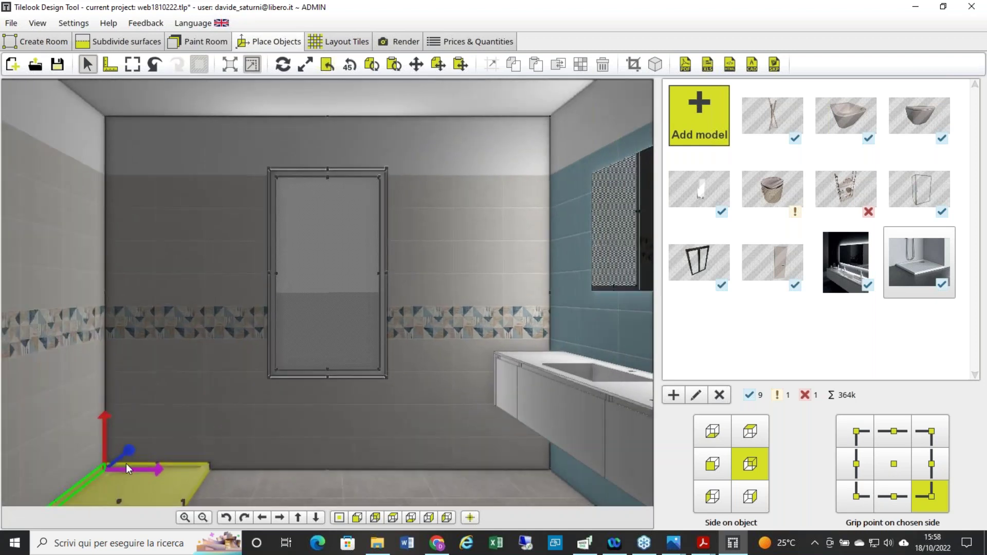
scroll(174, 432, down, 3)
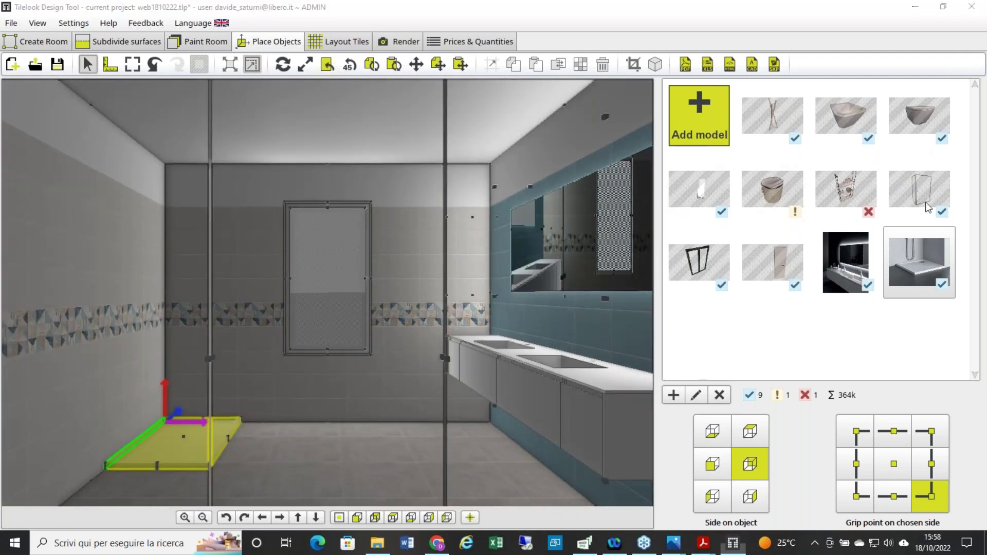
Insert the shower enclosure model and turn it 90° with two 45° rotations.
click(921, 183)
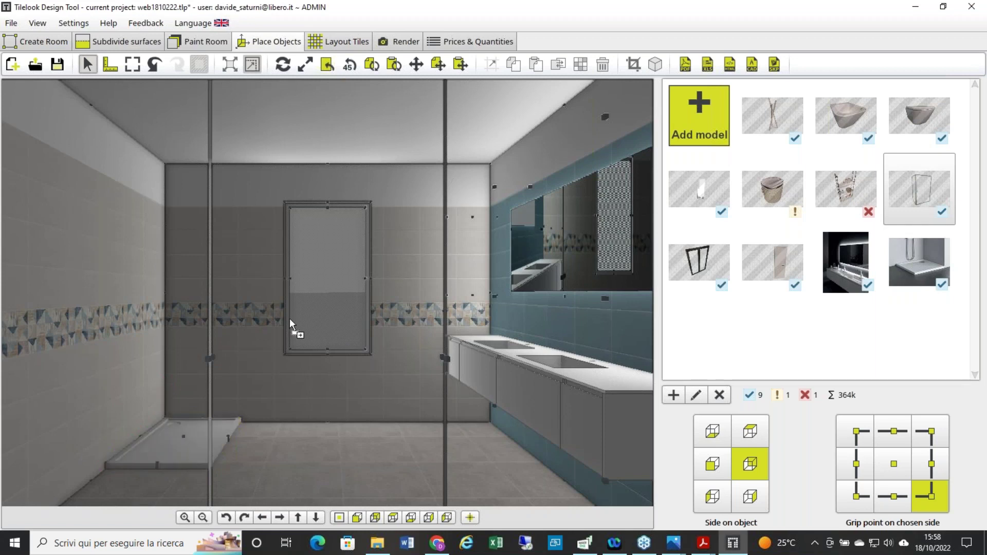
click(350, 65)
click(350, 66)
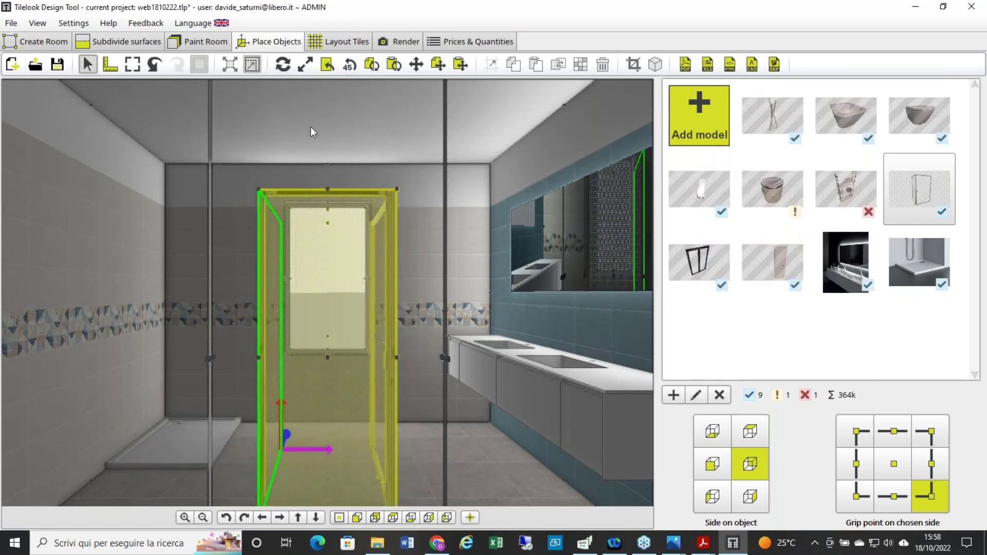
scroll(311, 127, down, 2)
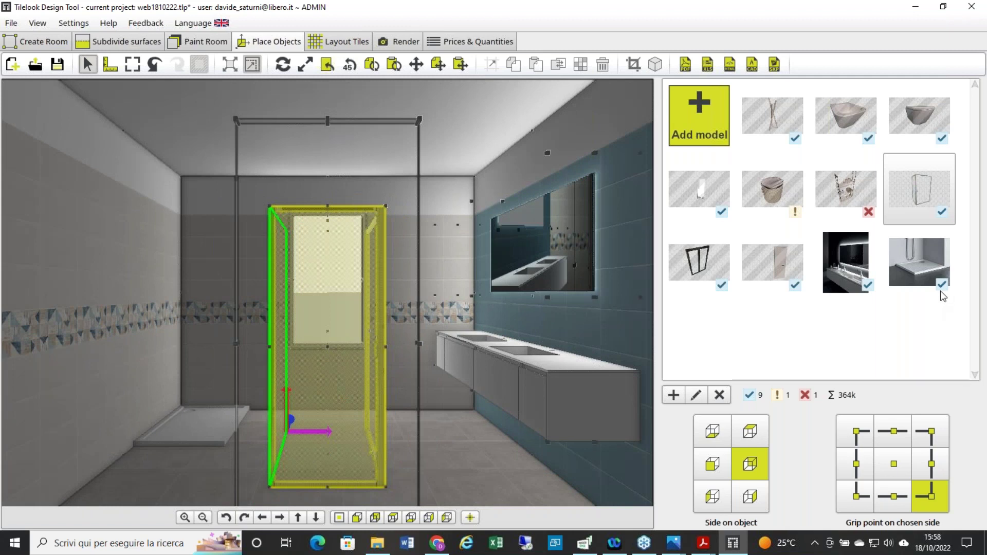
Try the enclosure's grip-point corners and attachment side, settling on the bottom-right corner.
click(857, 497)
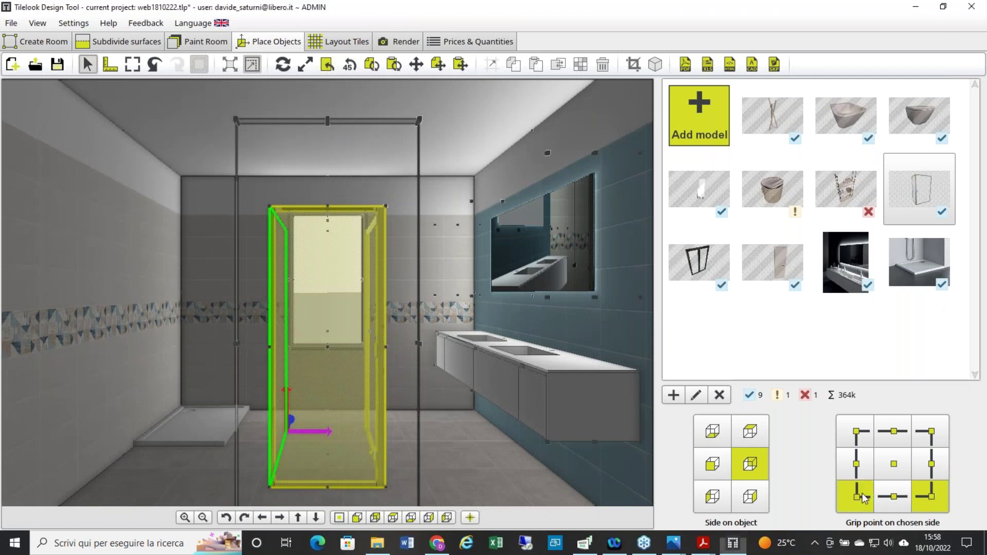
click(856, 437)
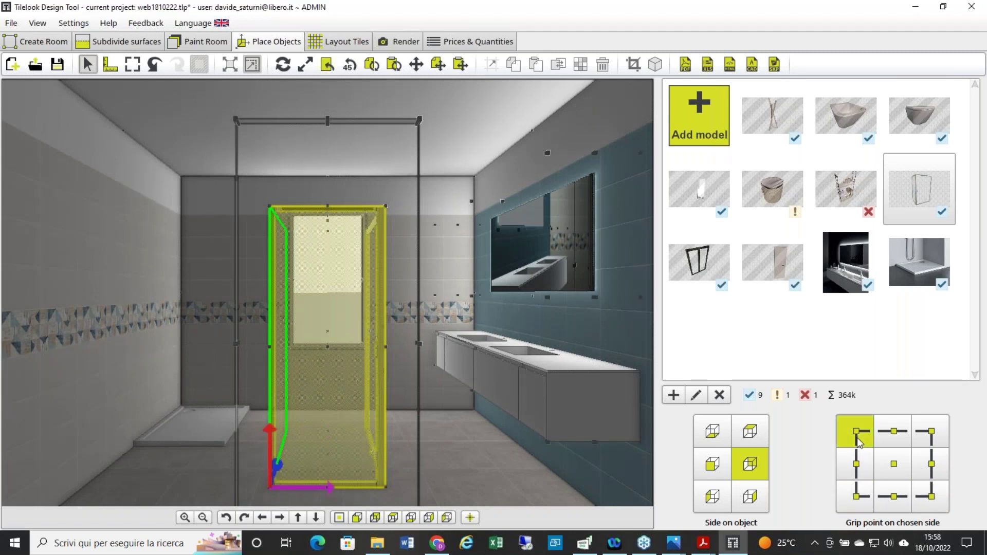
click(928, 498)
click(756, 499)
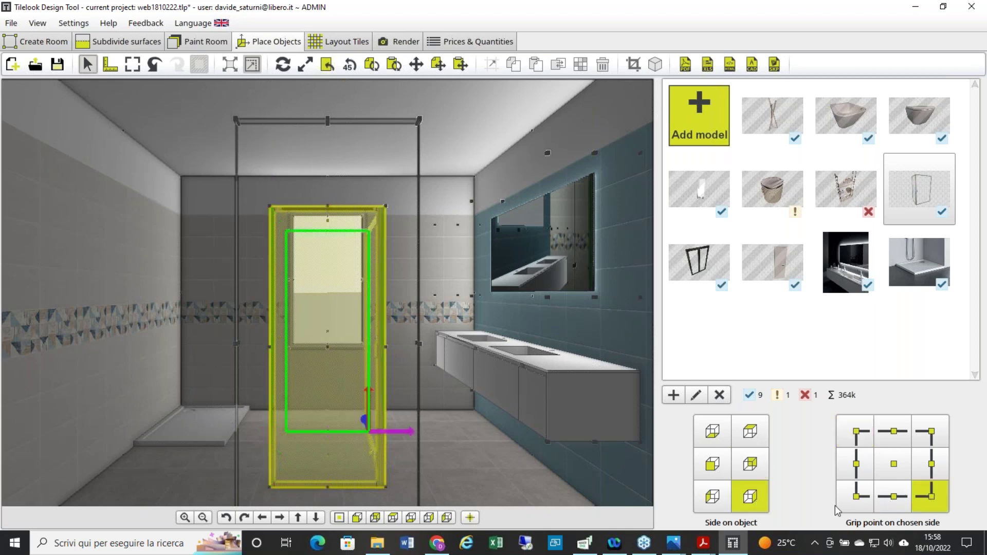
click(931, 434)
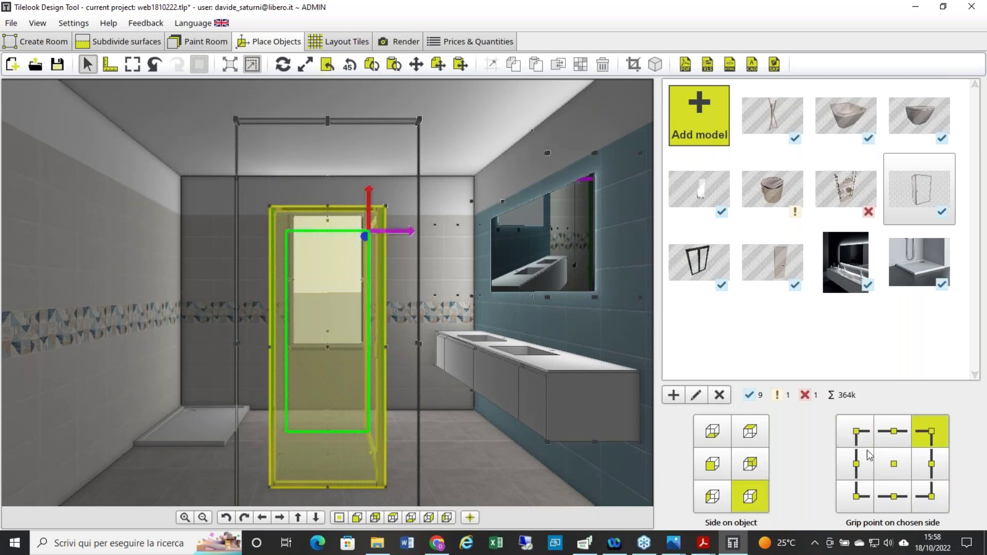
click(854, 445)
click(856, 494)
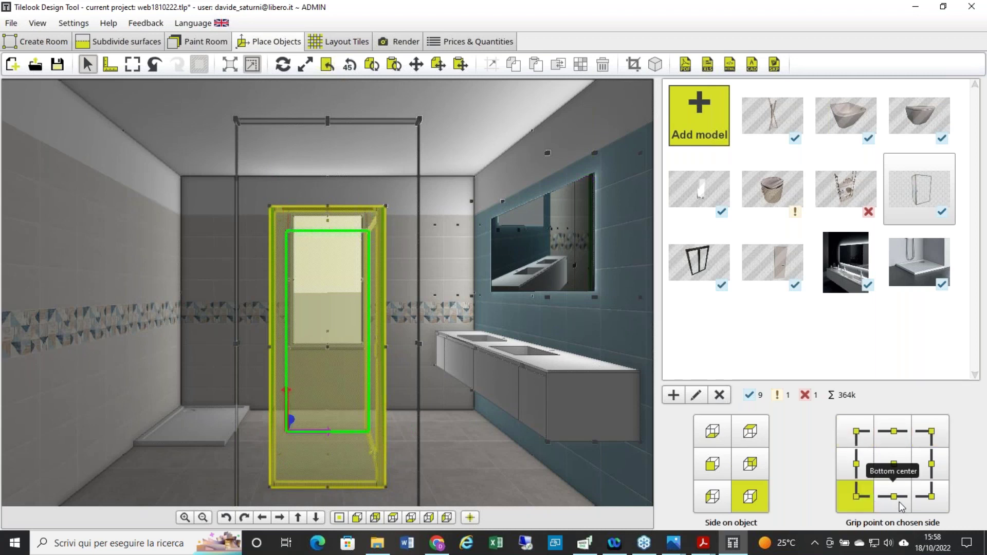
click(930, 509)
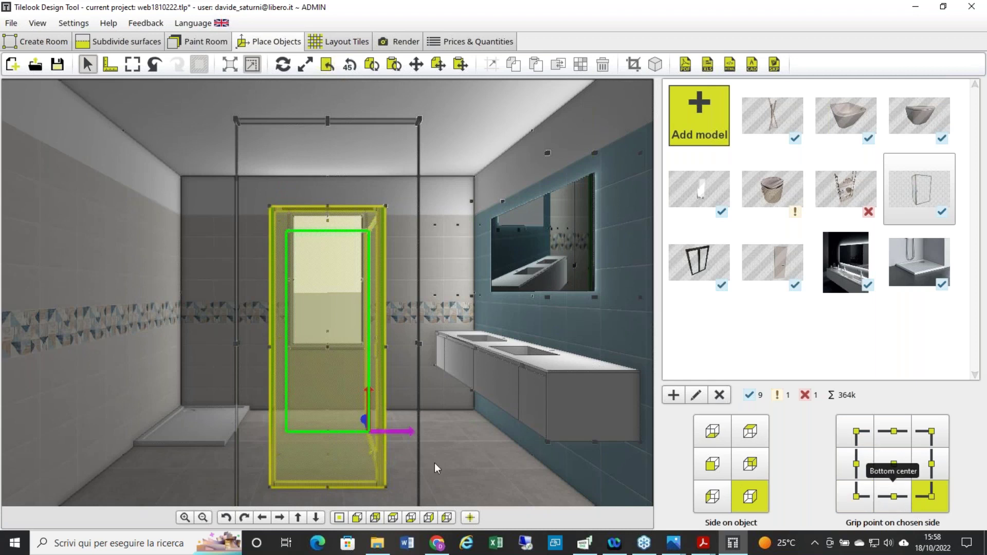
Check the enclosure's fit by shifting the view along the door and switching to the overview and vanity-wall presets.
scroll(248, 417, up, 3)
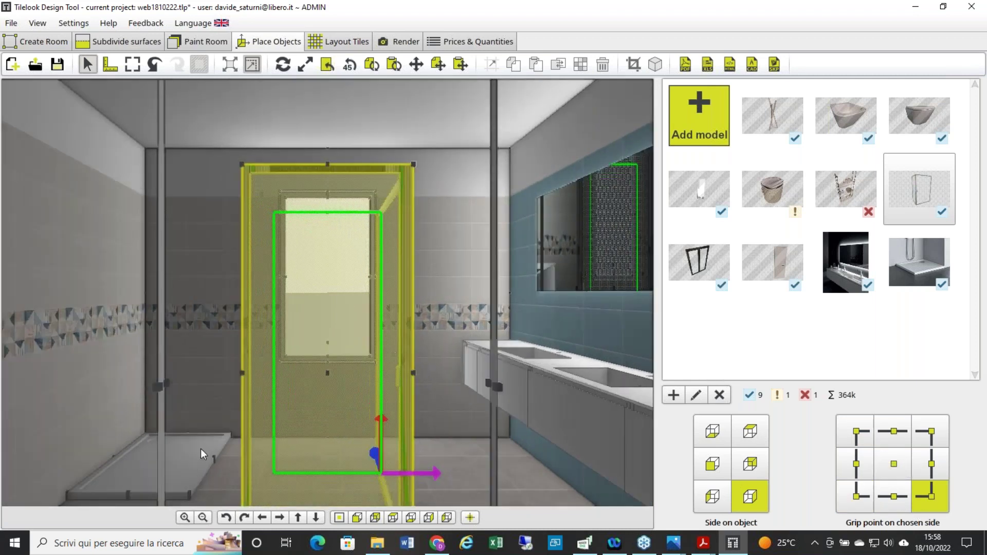
scroll(201, 449, up, 1)
scroll(200, 461, up, 1)
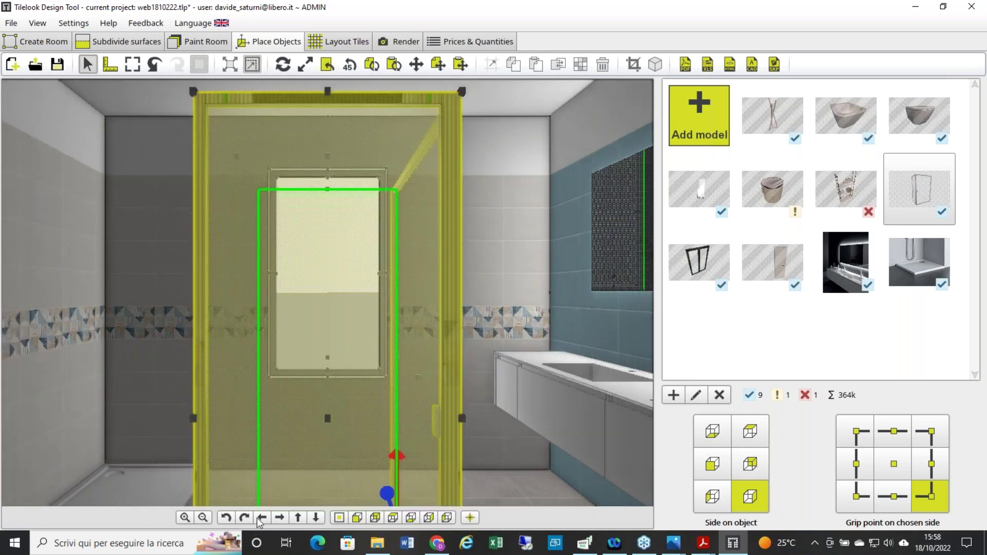
click(262, 518)
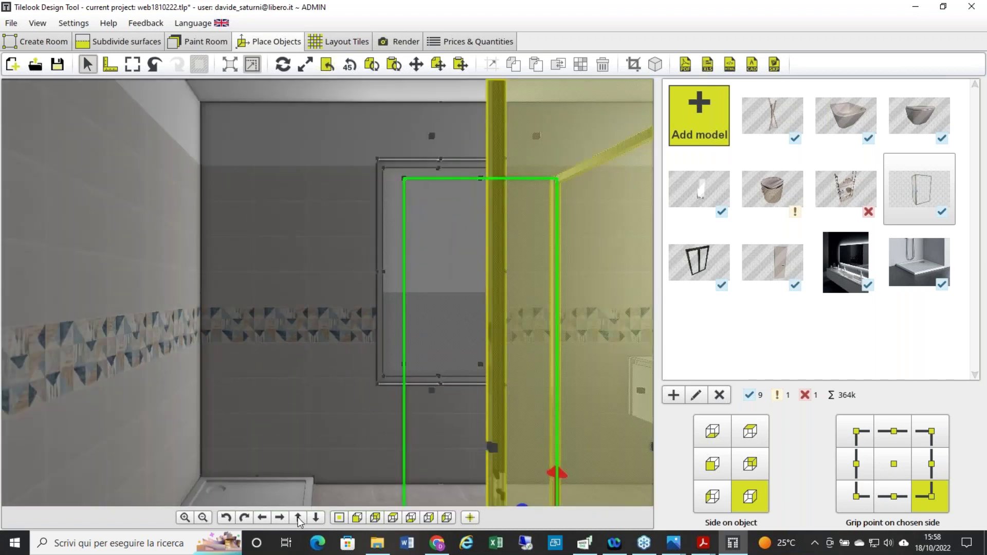
click(312, 518)
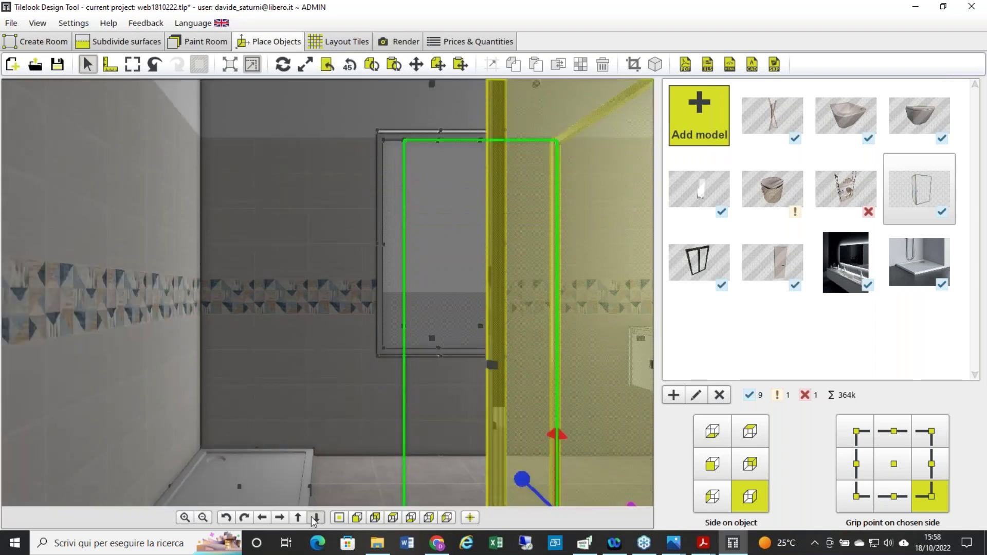
click(311, 433)
click(312, 432)
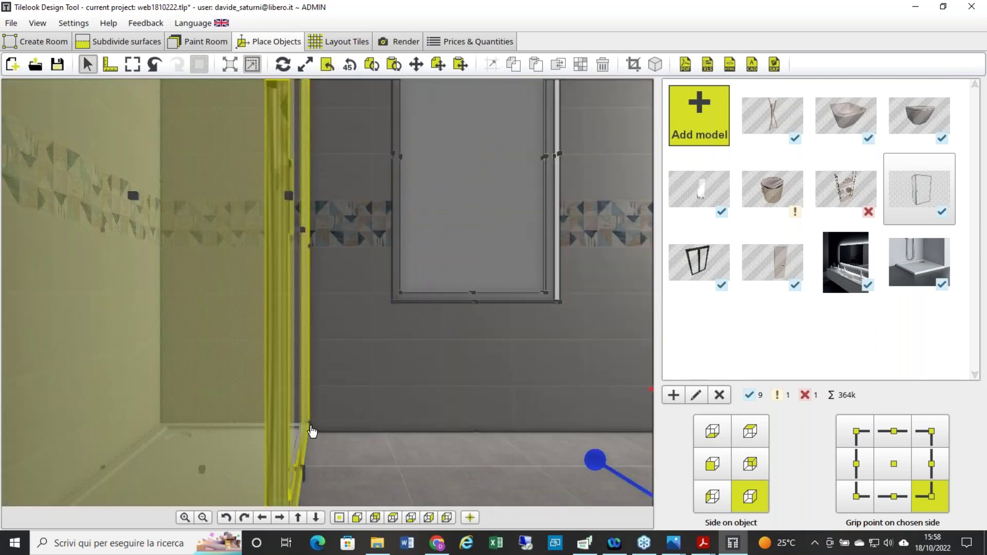
scroll(289, 251, down, 5)
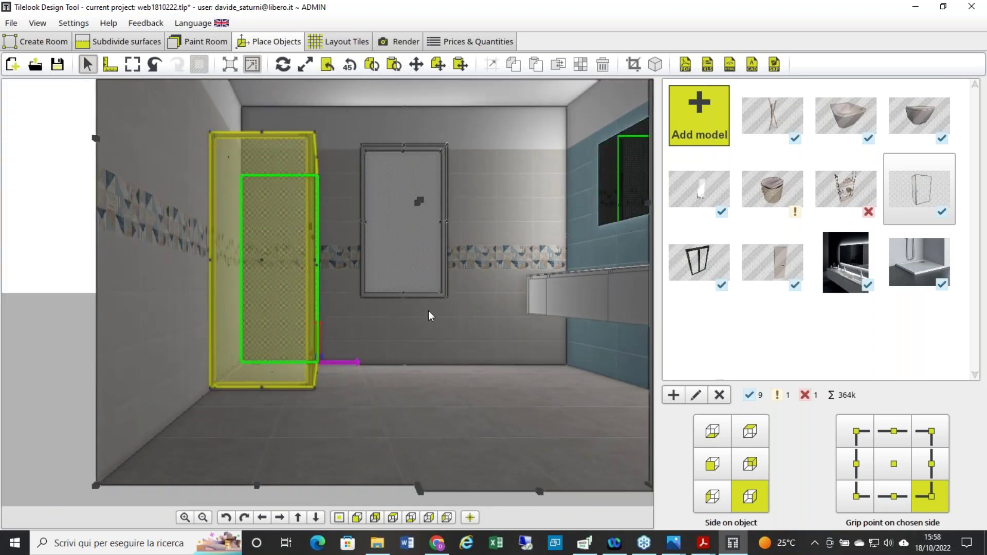
click(429, 519)
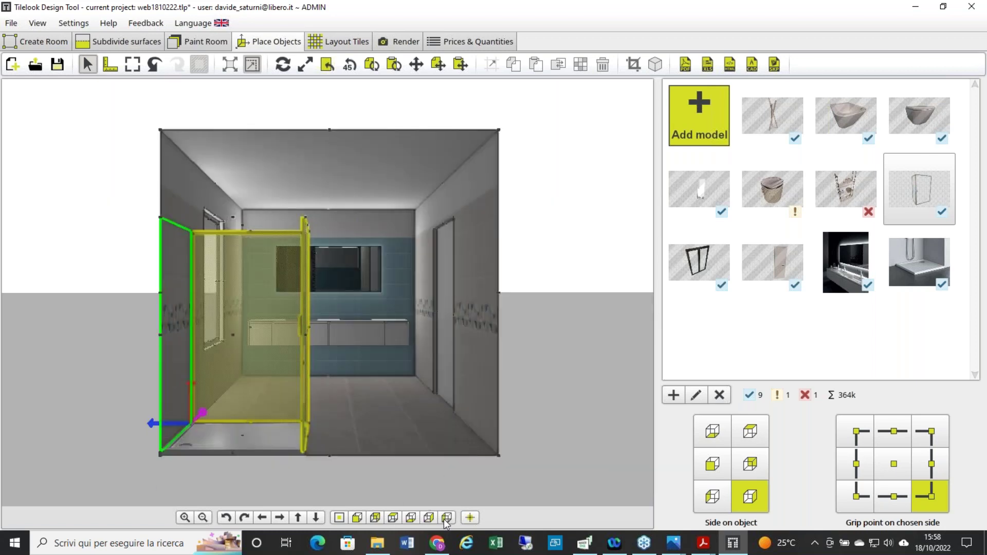
click(445, 518)
scroll(332, 317, up, 5)
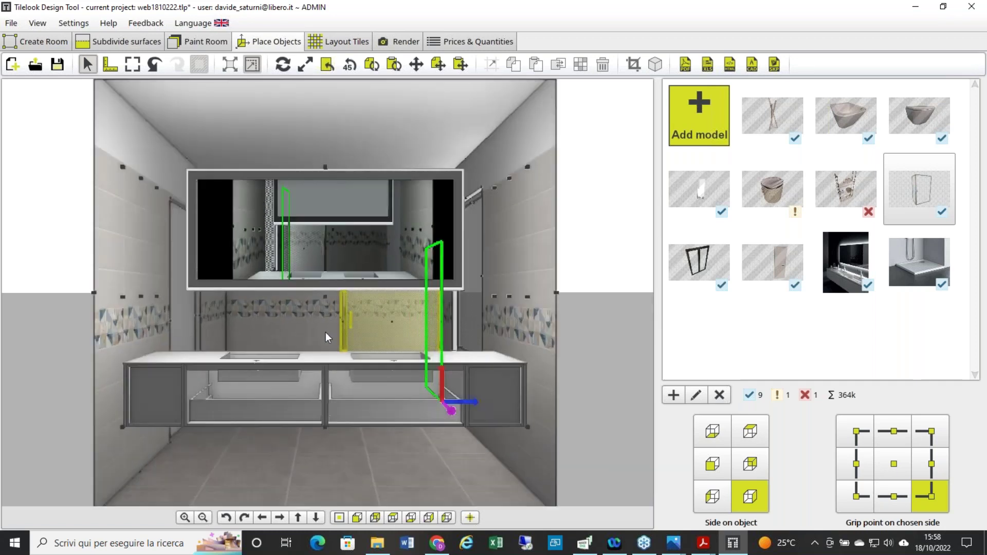
scroll(321, 347, up, 3)
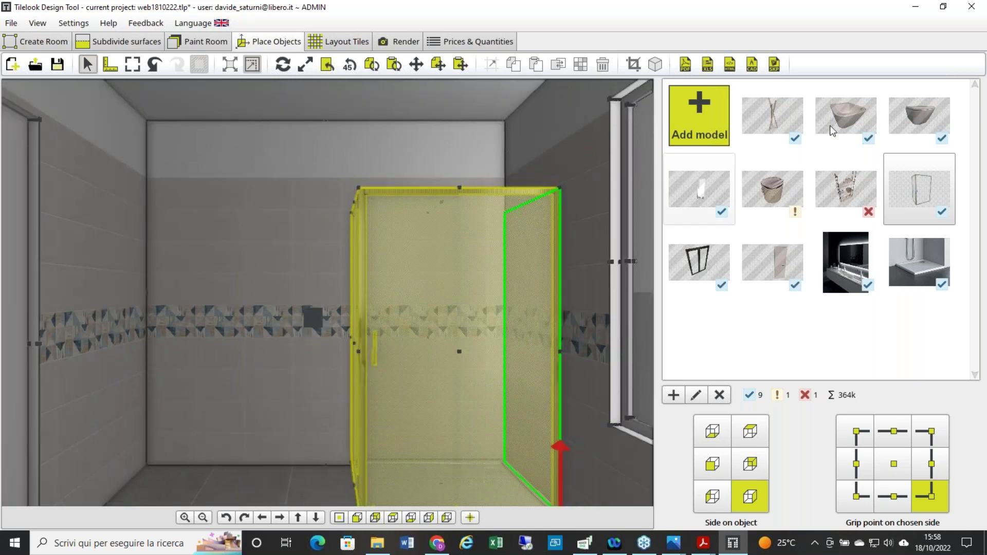
Drop the toilet model from the library onto the floor and slide it beside the shower enclosure.
click(256, 419)
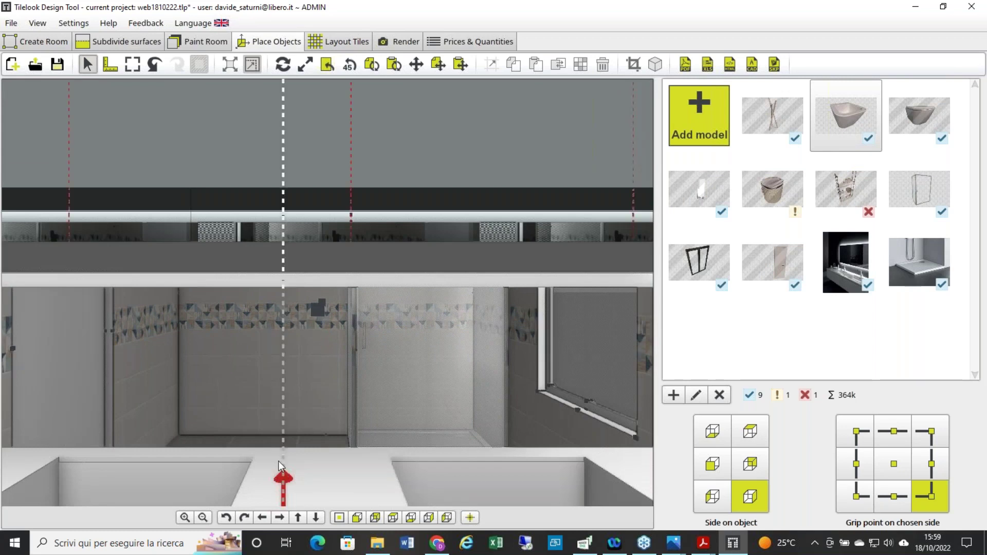
click(282, 479)
drag(286, 479, 294, 509)
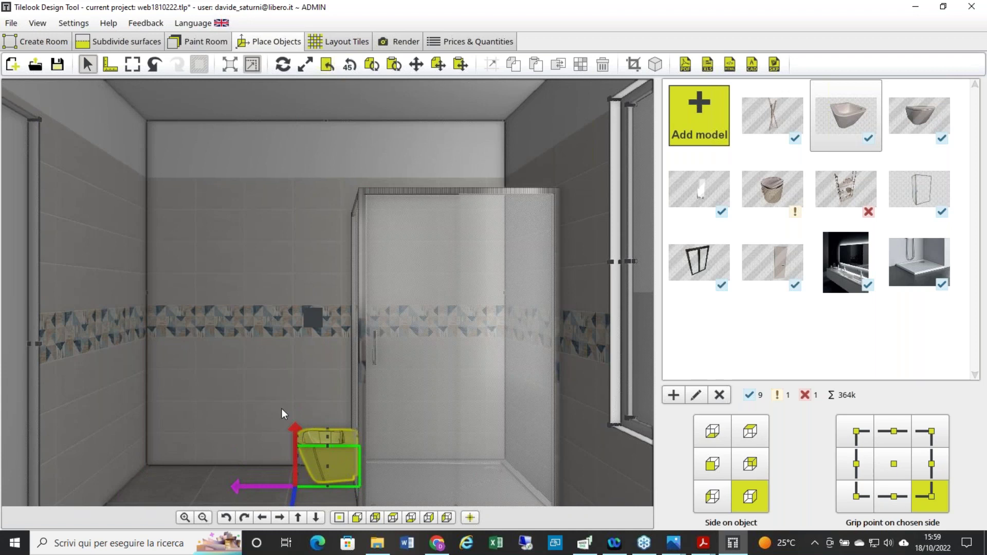
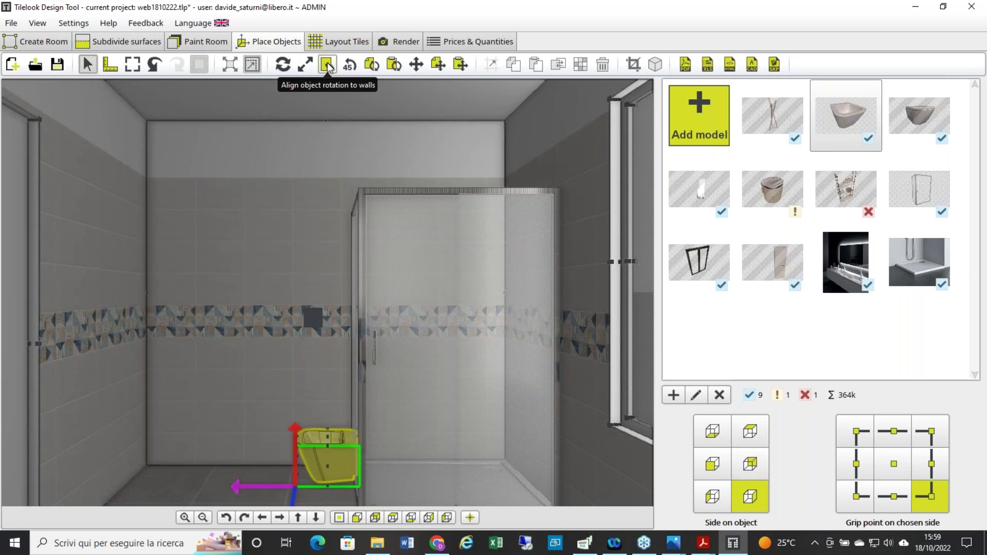
Align the yellow basket's rotation to the back wall.
click(327, 63)
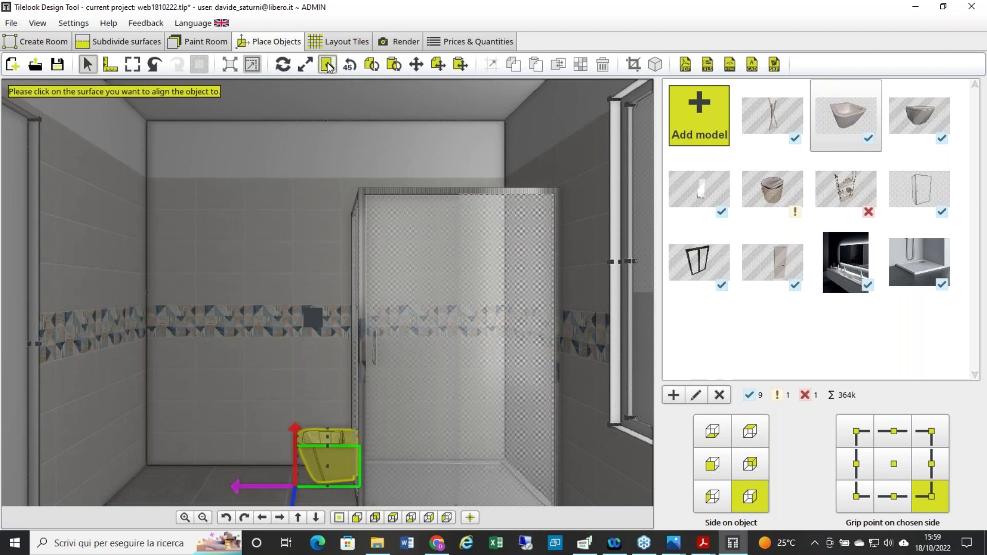
click(234, 307)
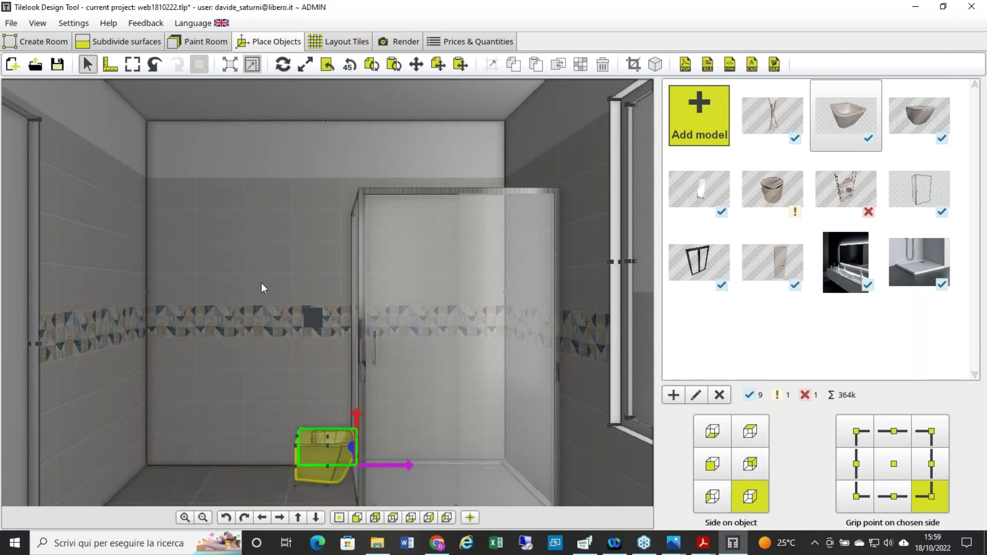
click(323, 66)
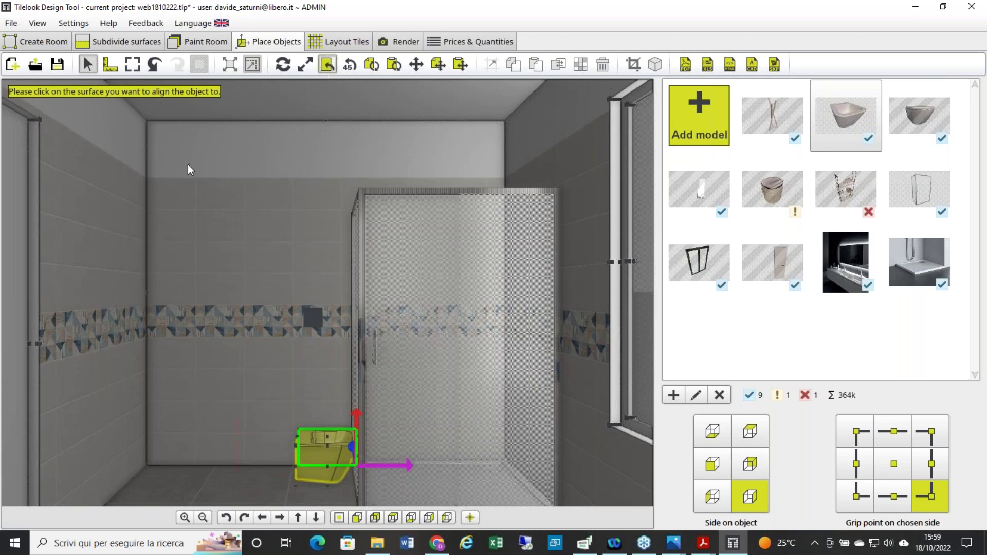
click(203, 246)
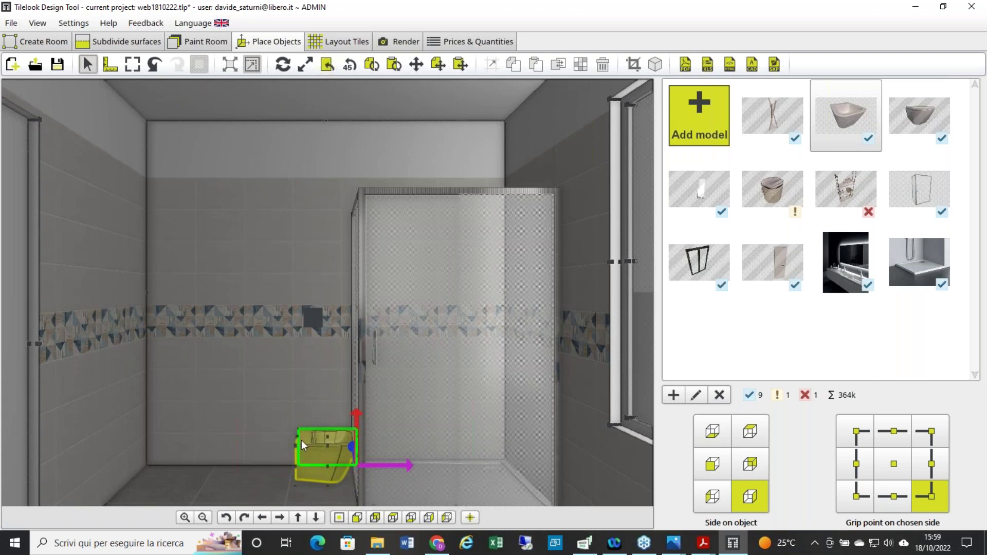
scroll(308, 445, up, 1)
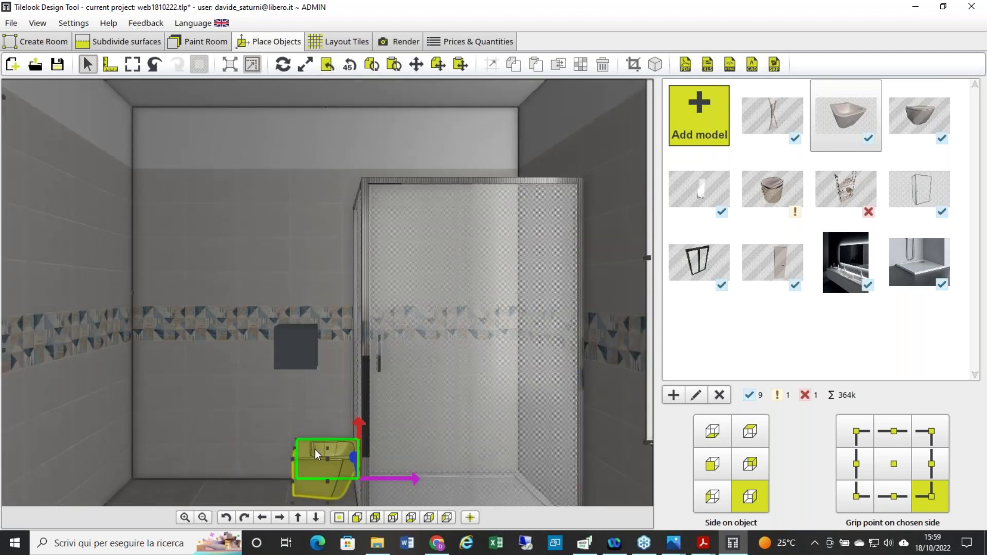
click(328, 67)
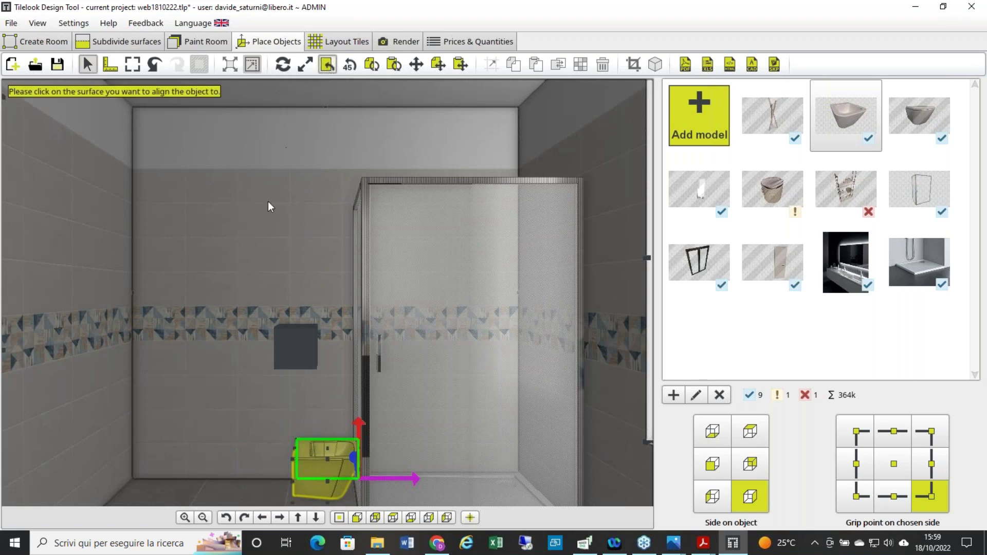
click(236, 249)
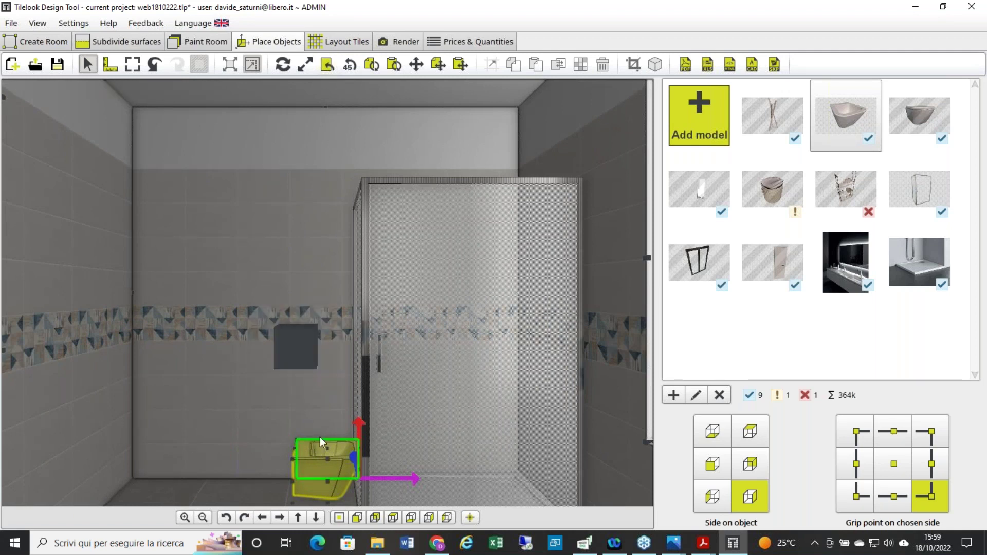
Rotate the basket in 45° increments to face a new direction beside the shower.
click(349, 65)
click(347, 68)
click(347, 68)
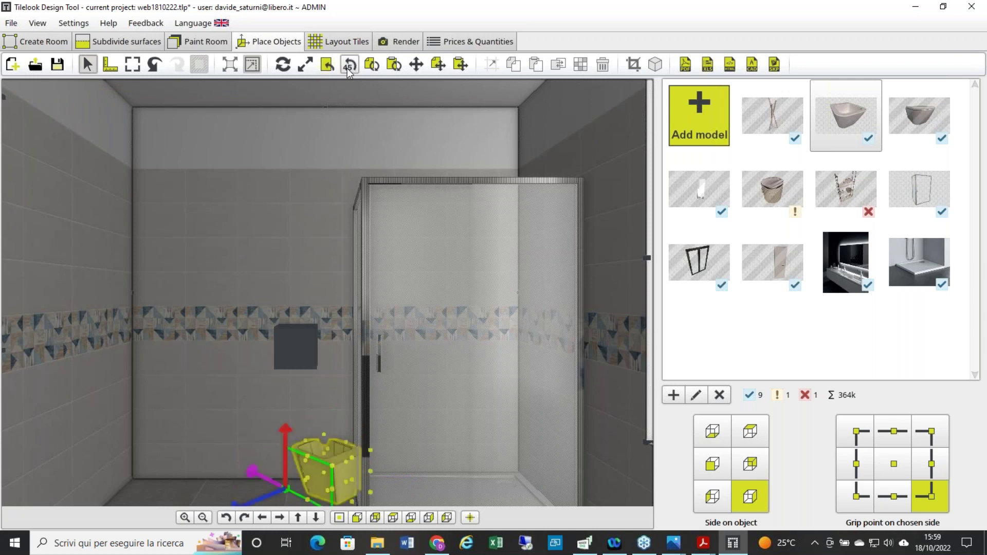
click(348, 68)
click(347, 68)
Rotate the basket 45° more and drag it up onto the back wall left of the shower.
click(347, 68)
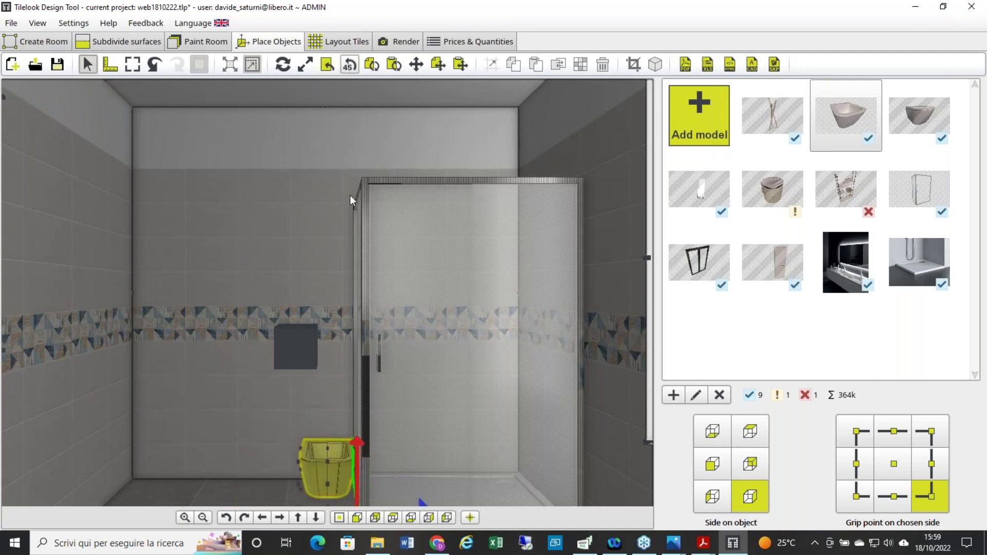
scroll(329, 339, up, 2)
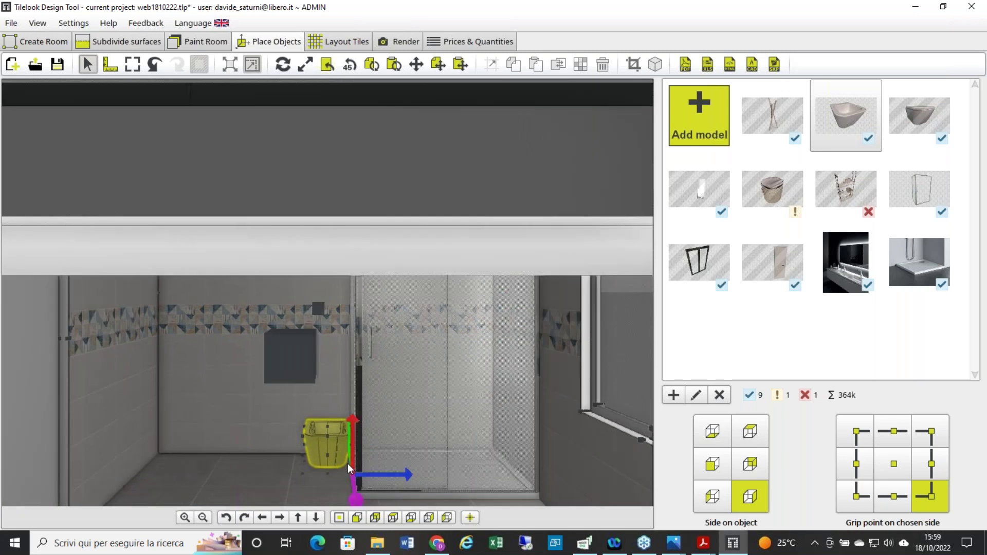
drag(353, 410, 352, 348)
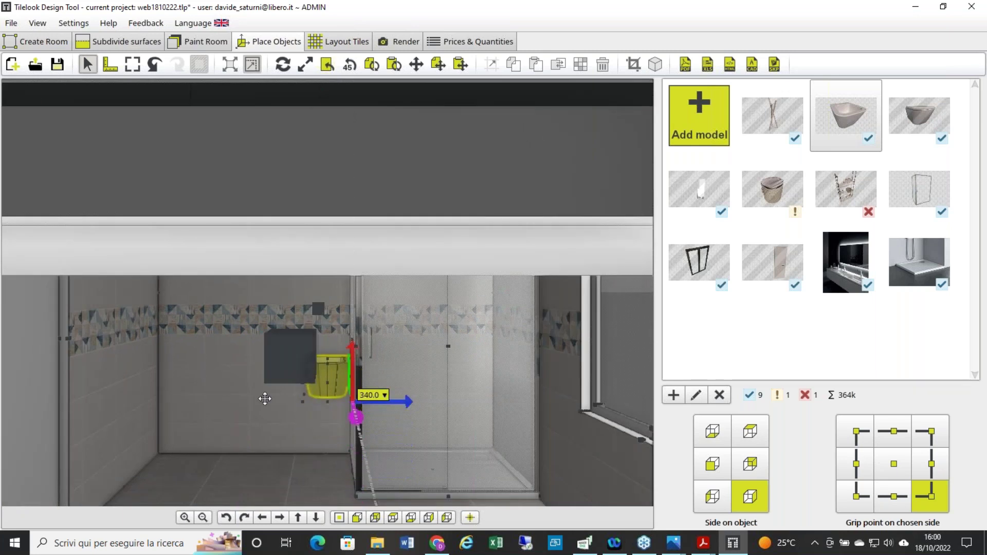
drag(353, 397, 344, 421)
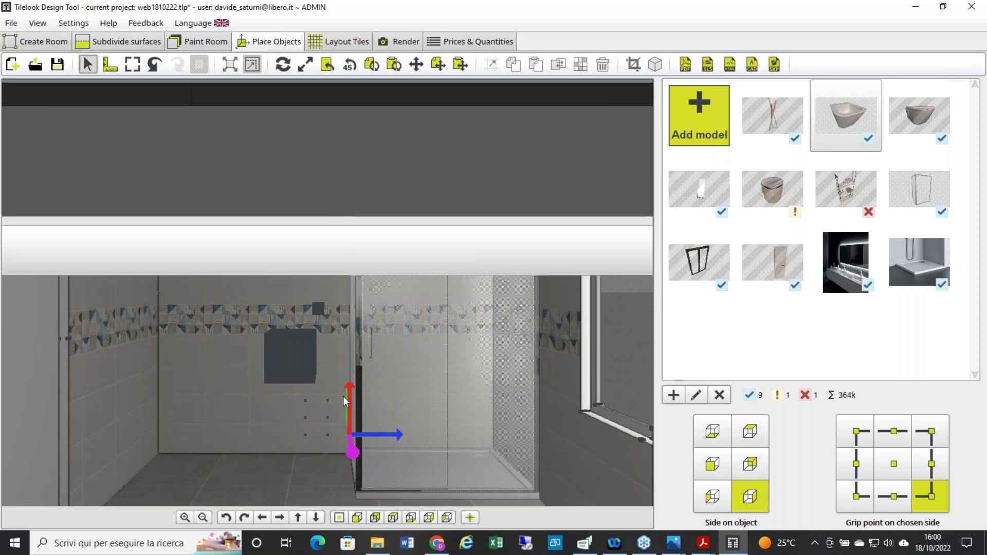
drag(353, 462, 244, 469)
drag(228, 412, 301, 403)
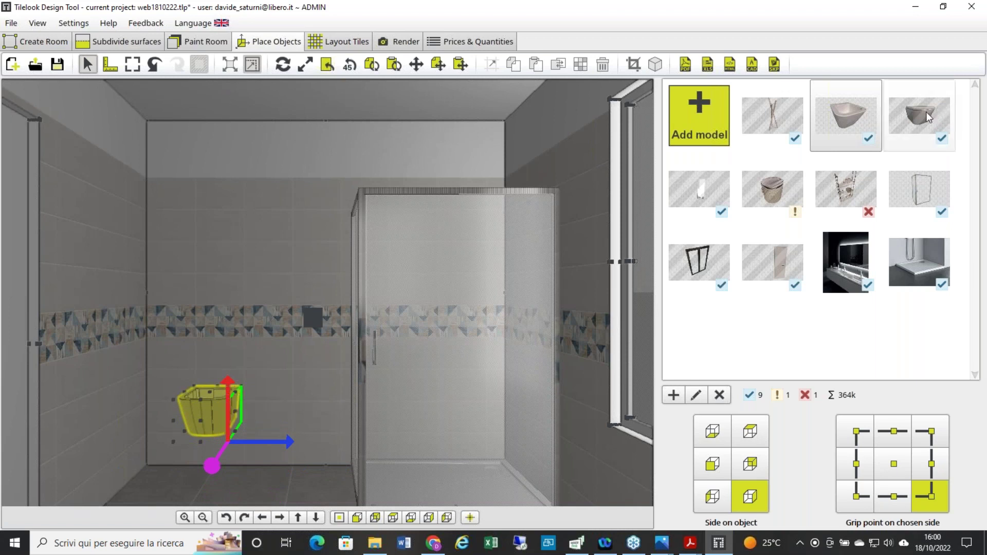
Choose the wall-hung toilet model and view its properties without changing anything.
click(474, 327)
scroll(369, 361, down, 2)
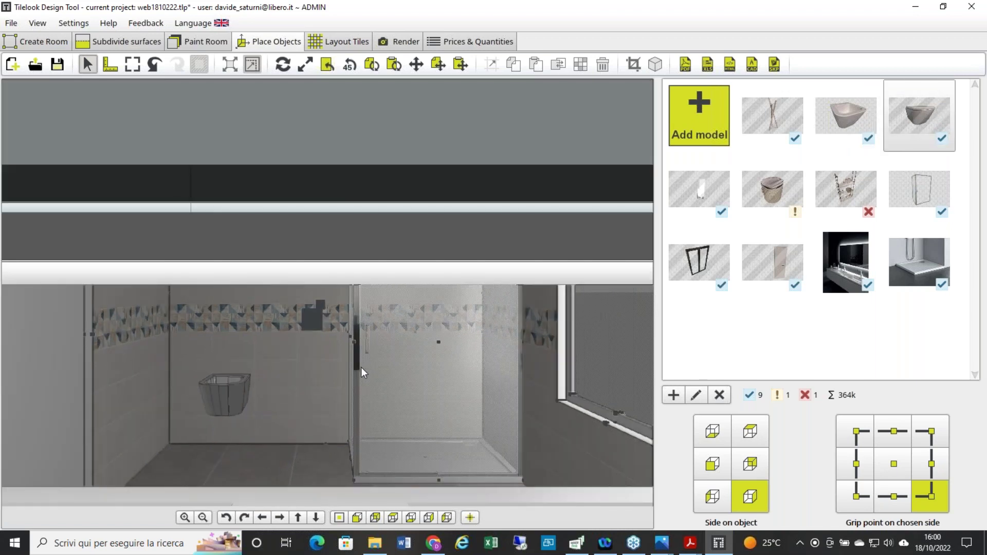
scroll(357, 368, down, 3)
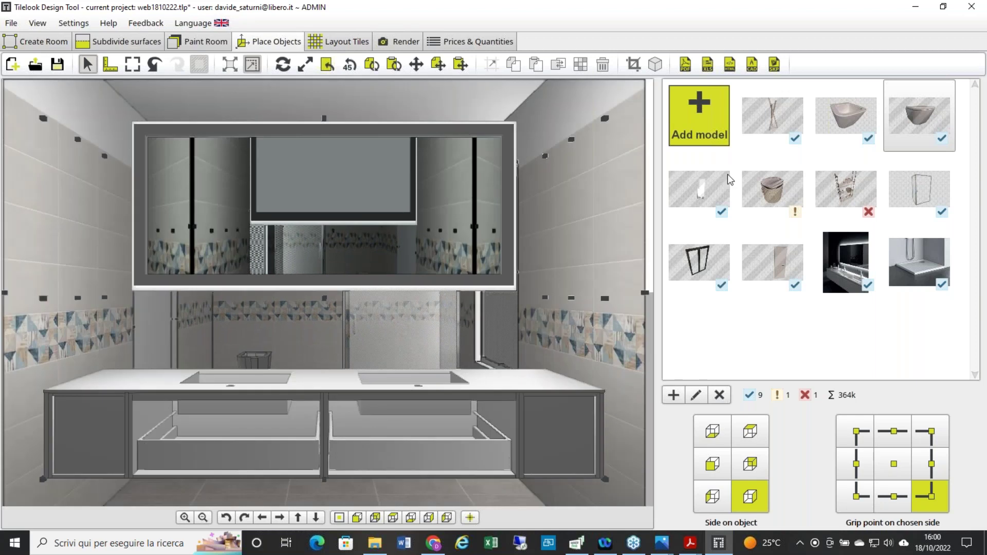
click(696, 395)
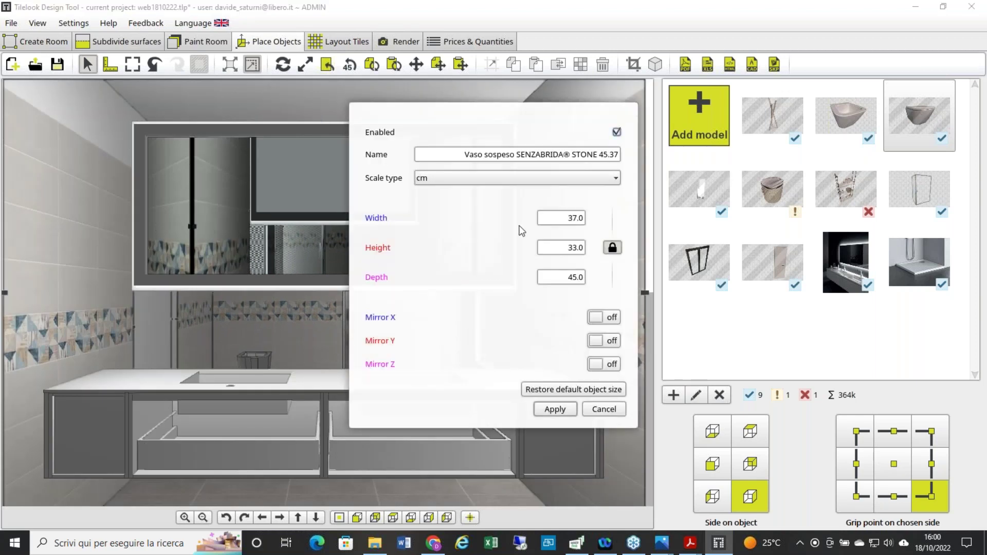
key(Escape)
scroll(320, 353, up, 5)
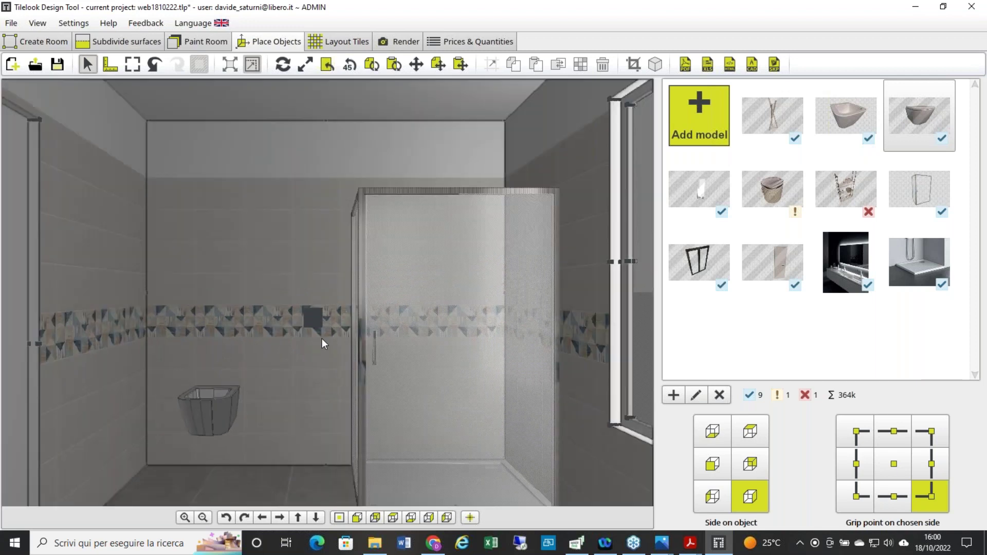
In top view, drop the wall-hung toilet in the middle of the floor.
click(389, 517)
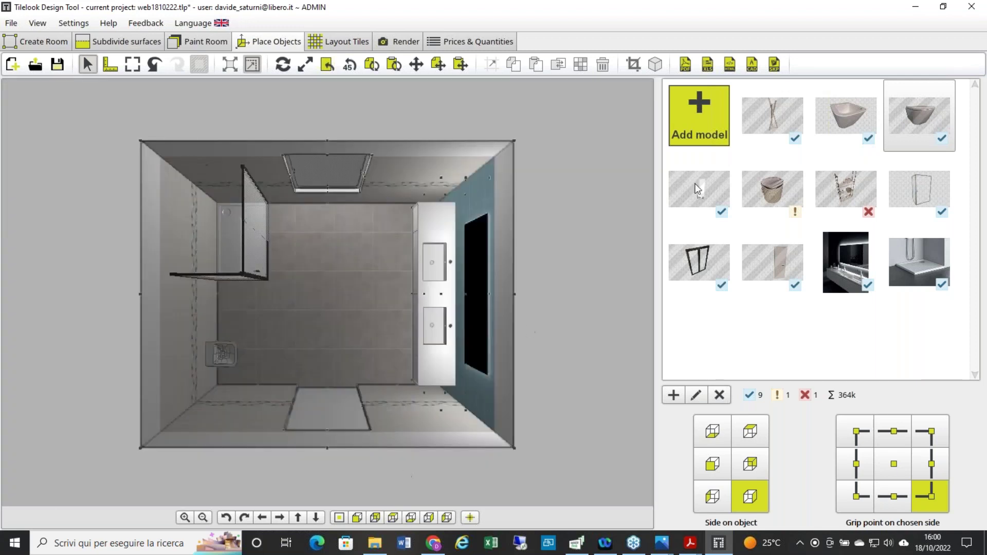
drag(914, 113, 521, 304)
drag(363, 344, 341, 313)
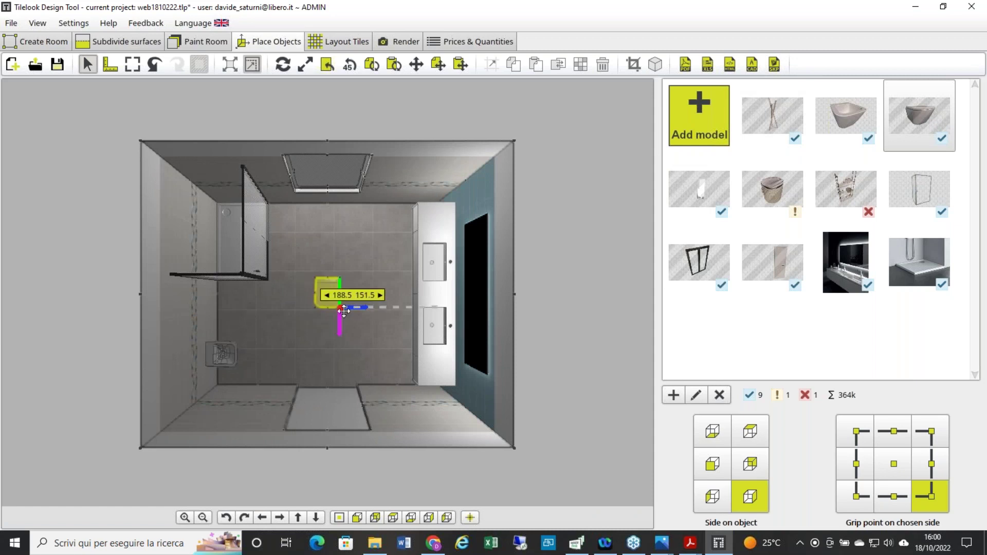
scroll(340, 314, up, 2)
scroll(341, 314, up, 1)
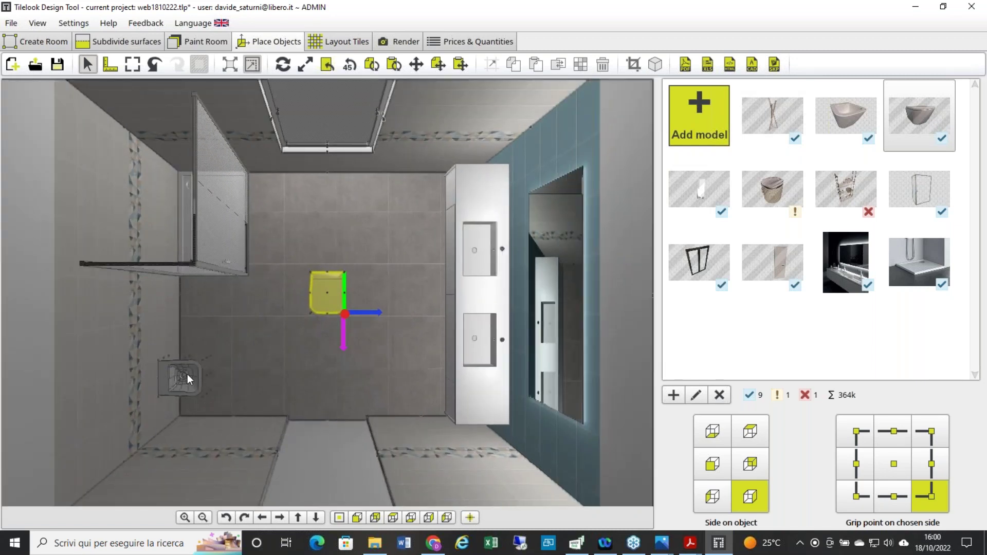
scroll(188, 374, up, 3)
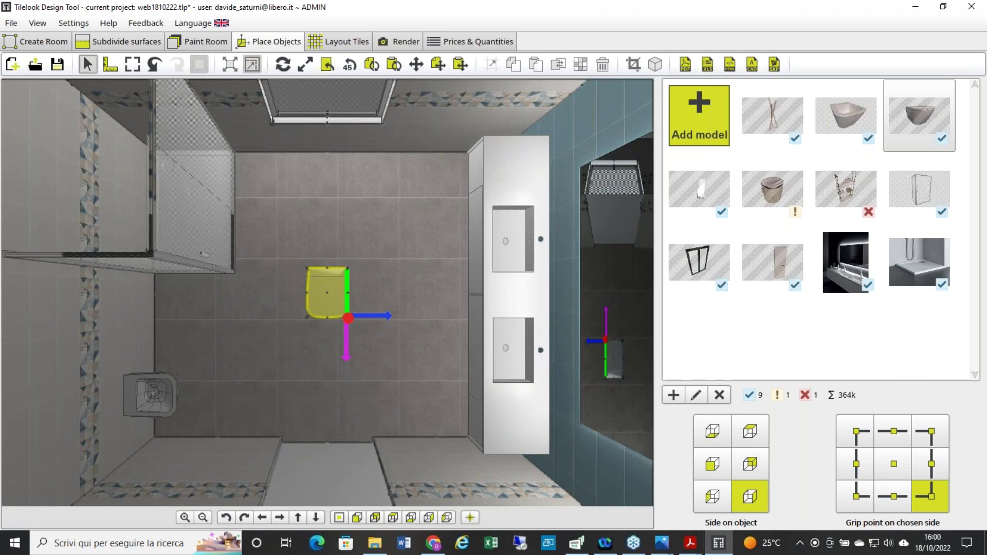
Rotate the new toilet 90° to square it with the tiles and pick a grip point.
click(350, 65)
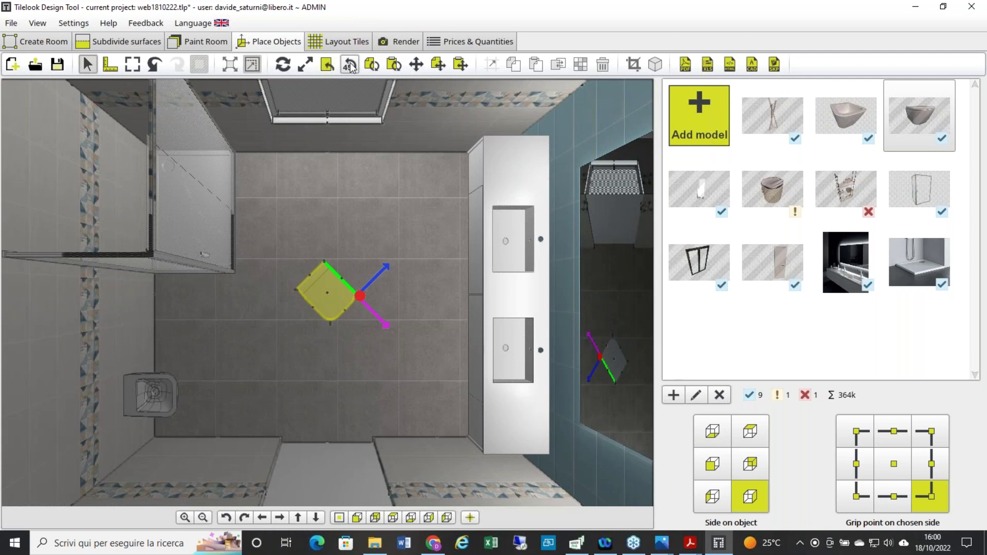
click(351, 65)
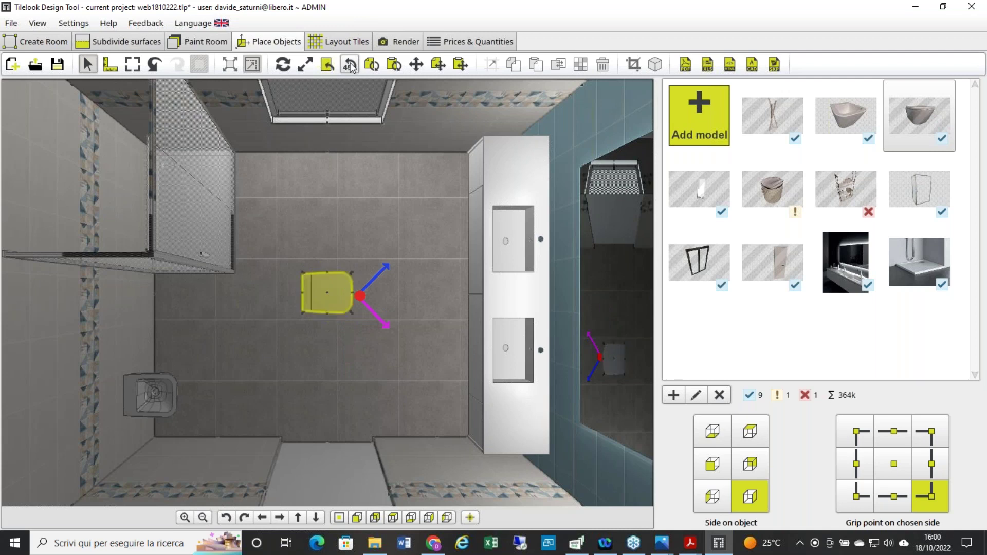
click(858, 506)
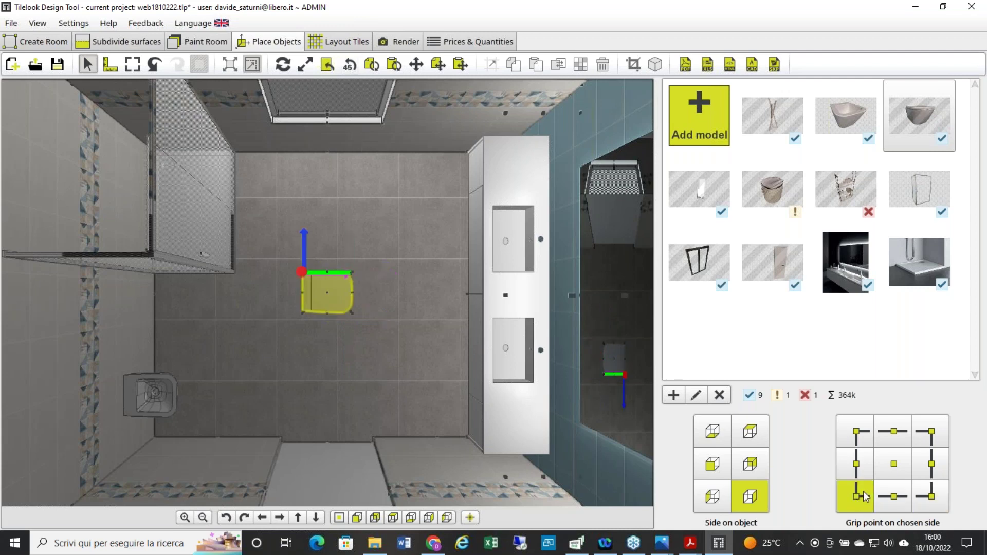
click(857, 438)
click(923, 437)
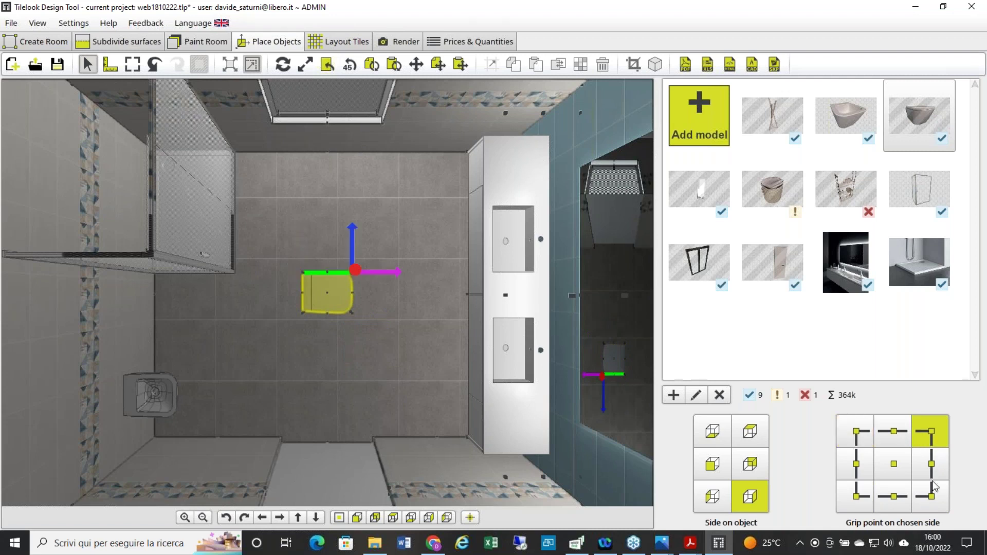
click(937, 495)
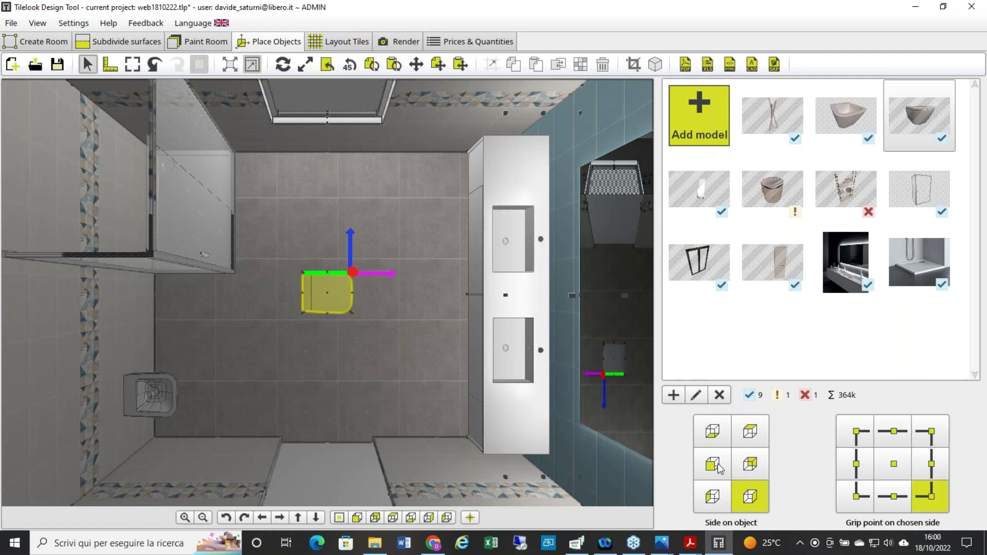
Set the snapping side and top-left grip point, then snap onto the existing toilet.
click(750, 441)
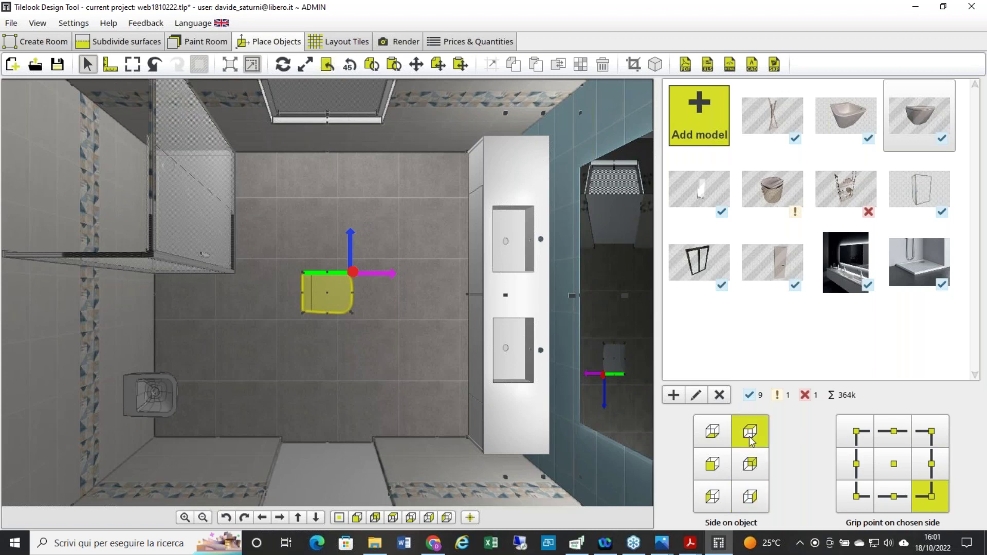
click(855, 502)
click(855, 440)
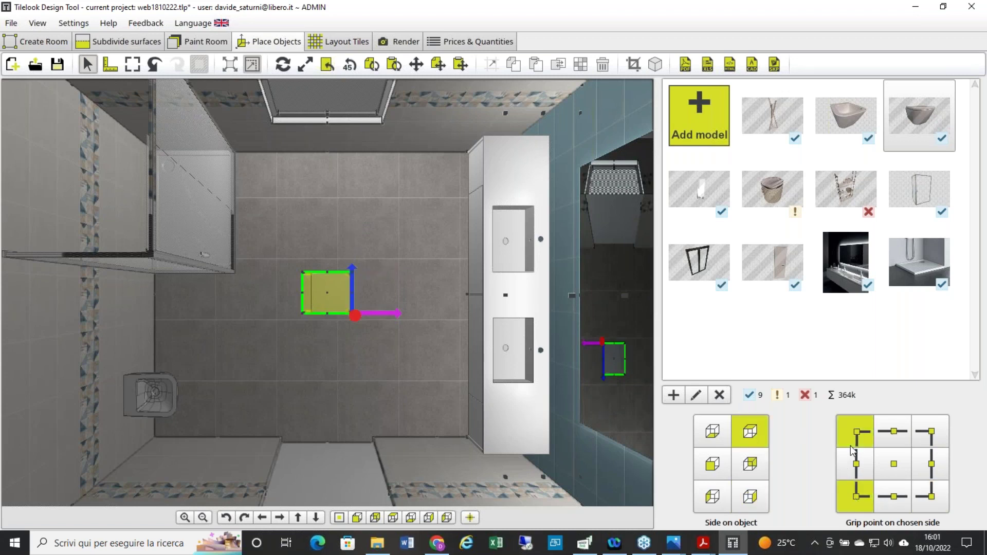
click(124, 379)
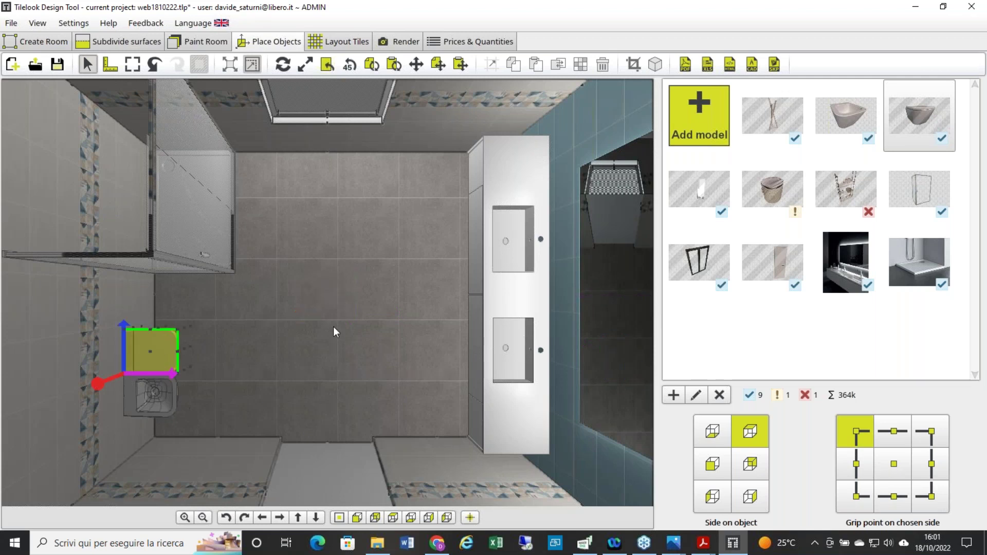
Cycle through the front, back, top and angled view presets, then zoom in on the toilets.
click(373, 518)
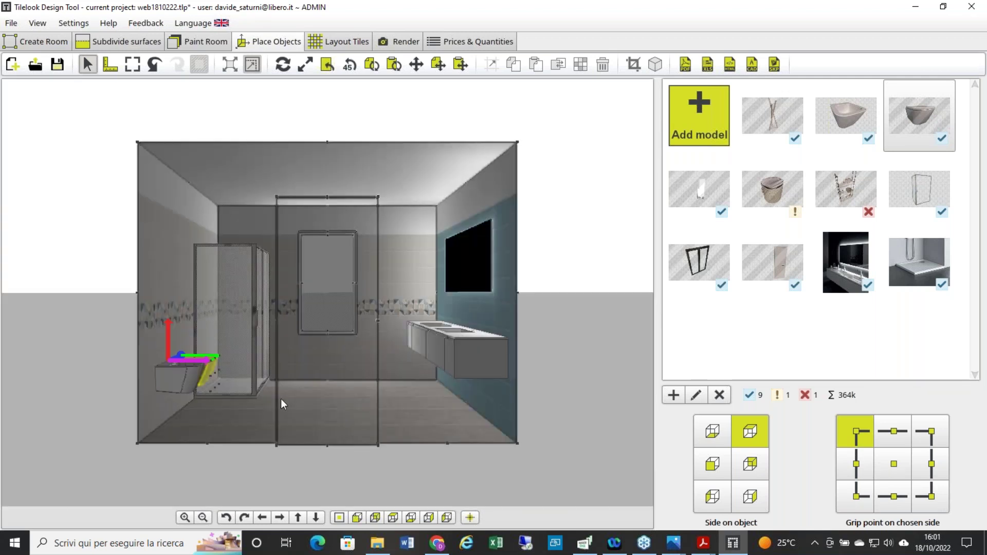
click(392, 518)
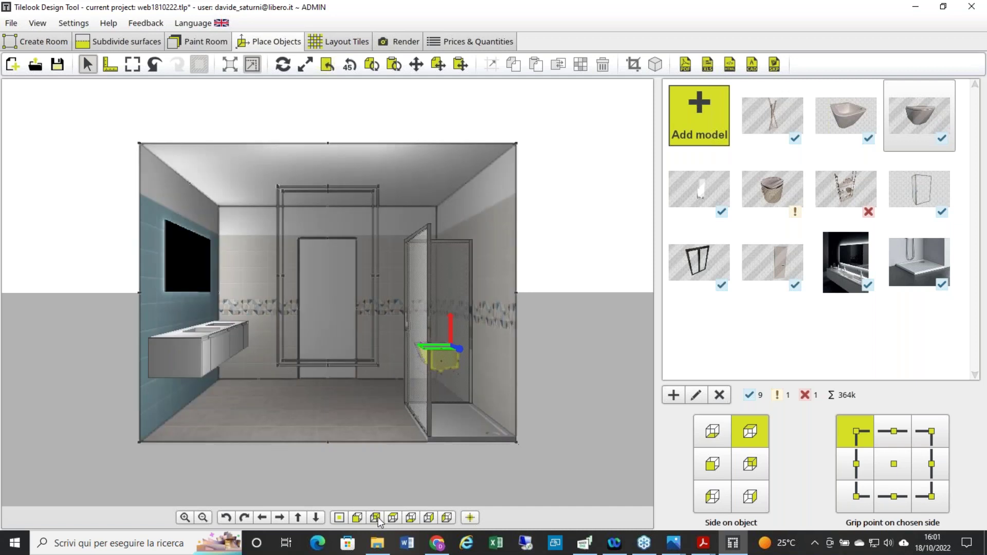
click(411, 517)
click(429, 518)
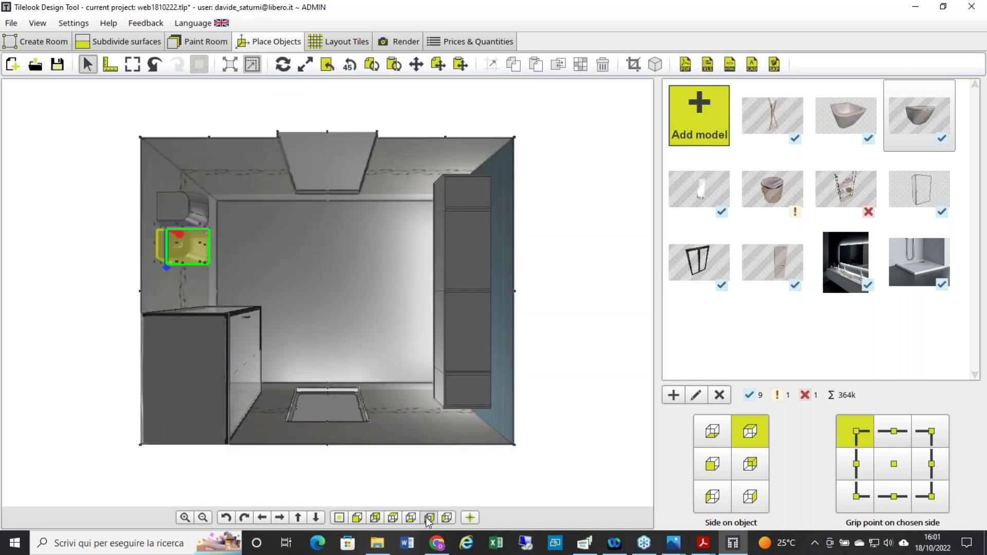
click(447, 518)
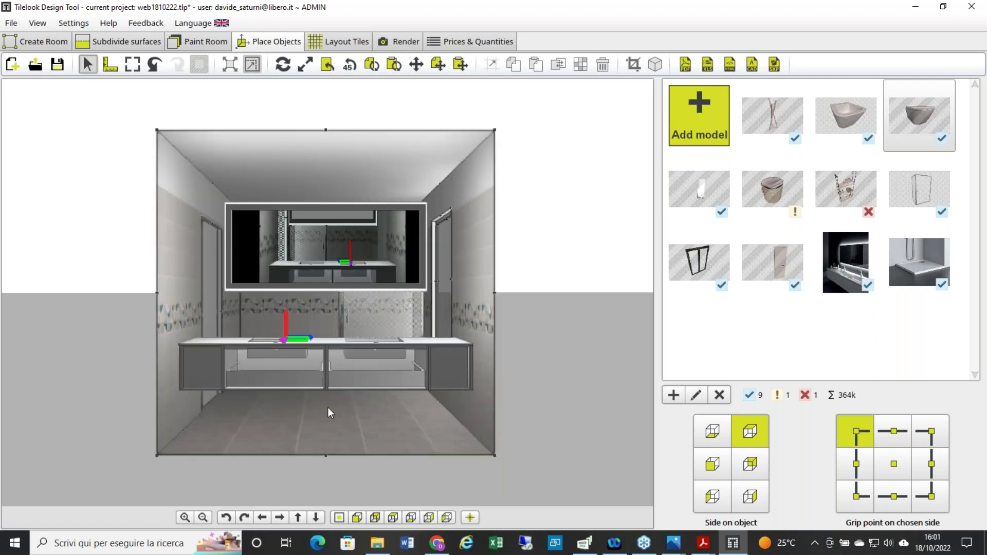
scroll(328, 407, up, 5)
scroll(230, 406, up, 6)
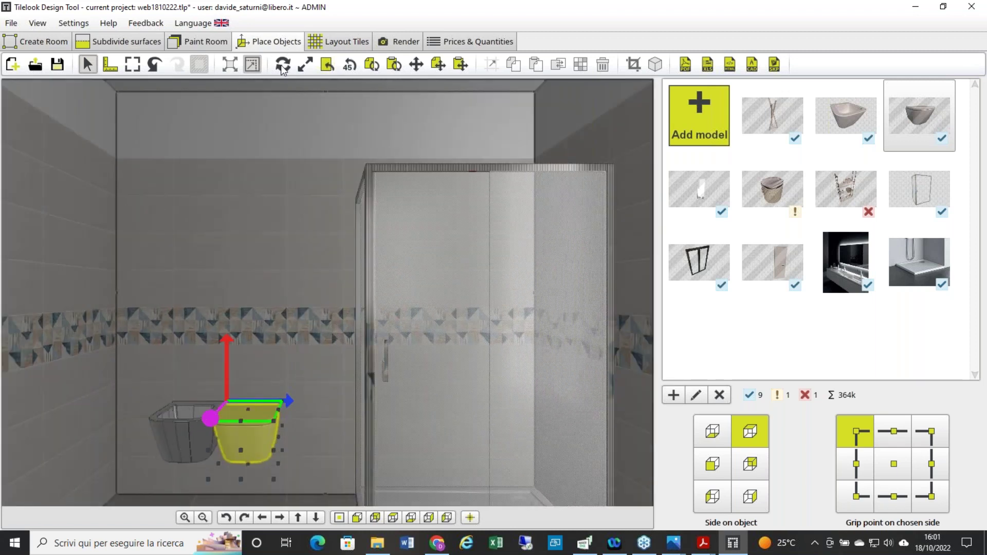
Move the right-hand toilet 25 cm along the back wall using the Move object dialog.
click(414, 68)
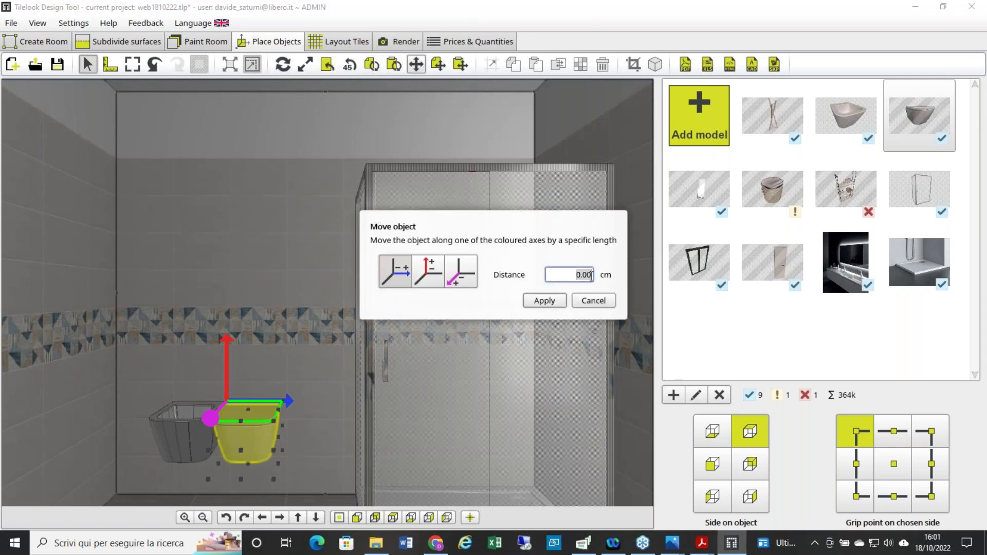
text(25)
click(545, 301)
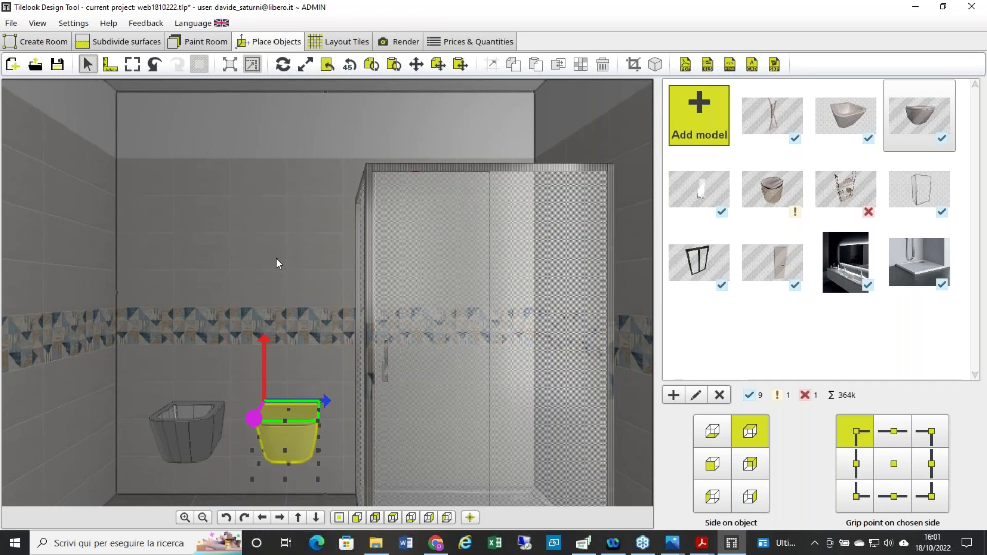
scroll(276, 259, down, 2)
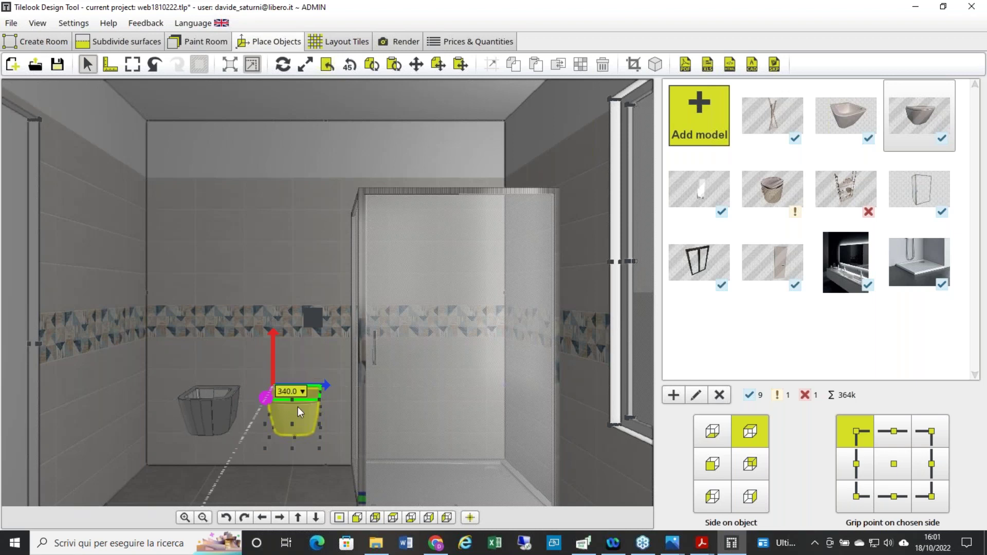
scroll(313, 409, up, 2)
scroll(314, 414, up, 1)
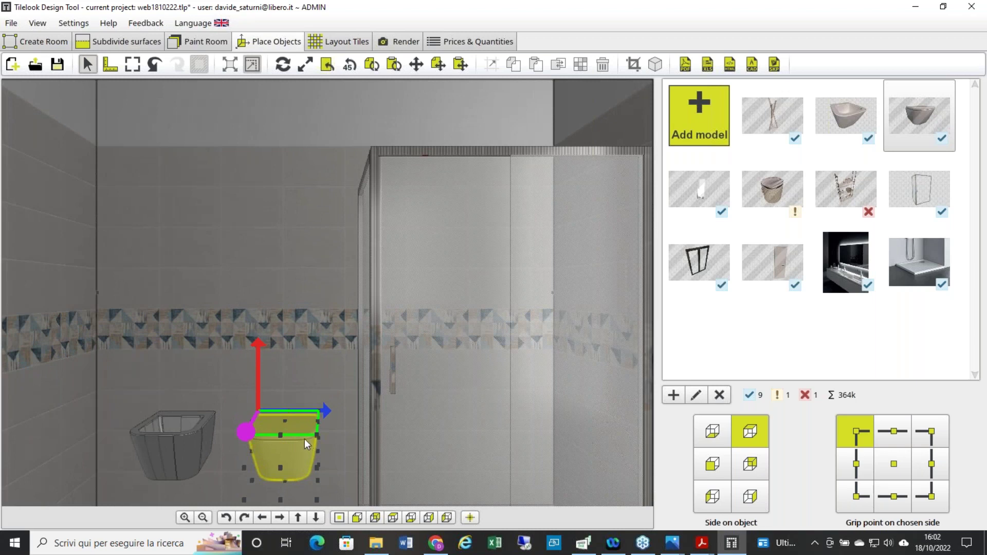
scroll(282, 423, down, 1)
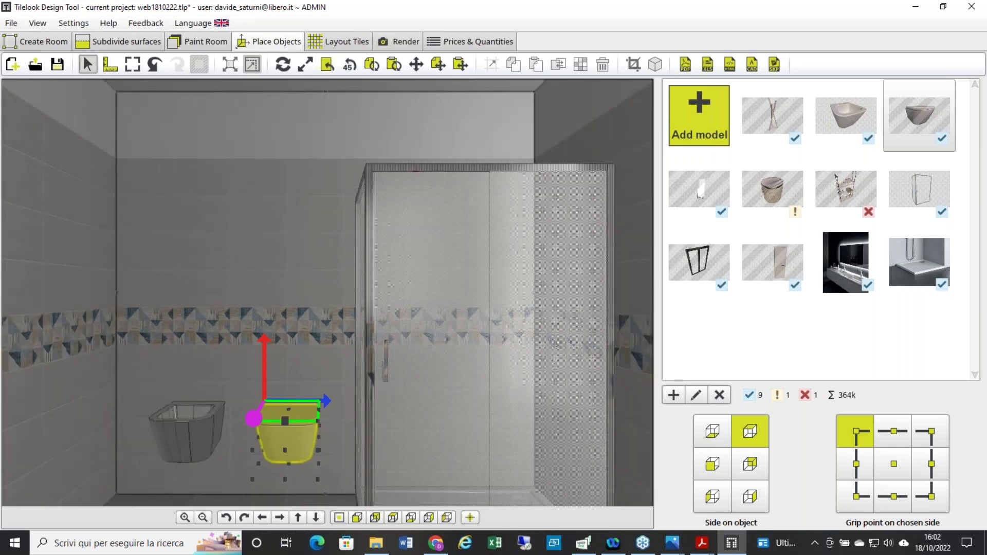
mouse_move(266, 398)
scroll(245, 395, down, 1)
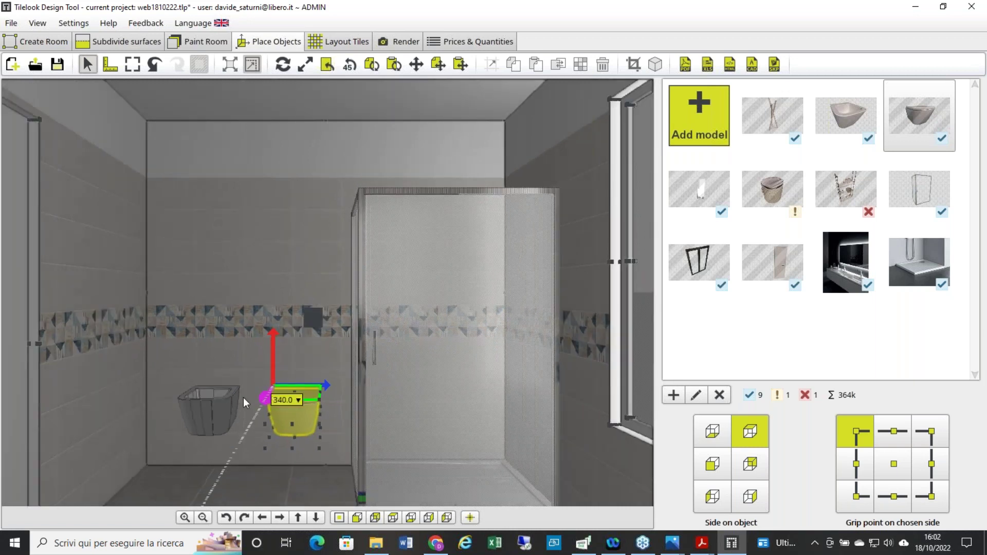
scroll(293, 391, down, 1)
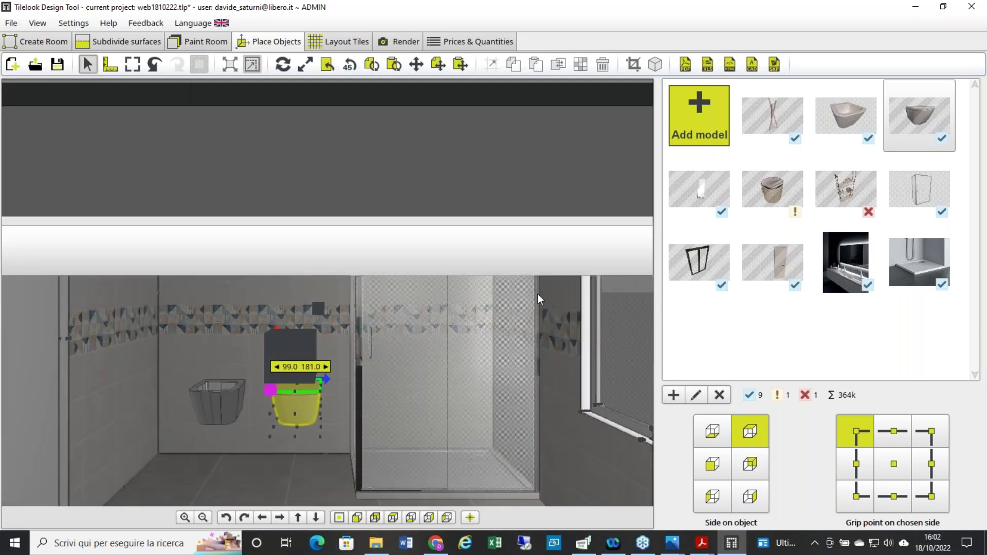
Add the two-leaf French window from the catalogue and bring it toward the back wall.
click(700, 264)
click(425, 344)
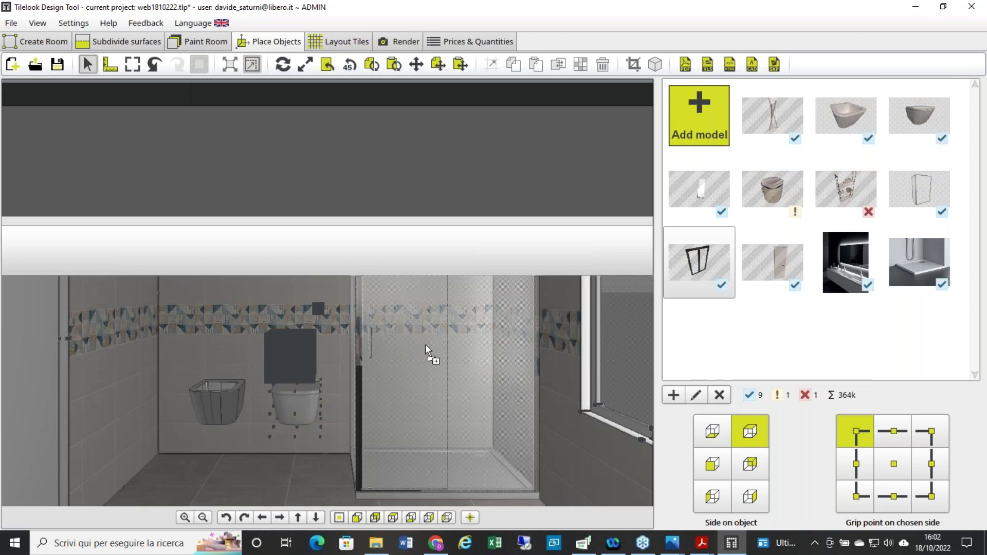
click(362, 518)
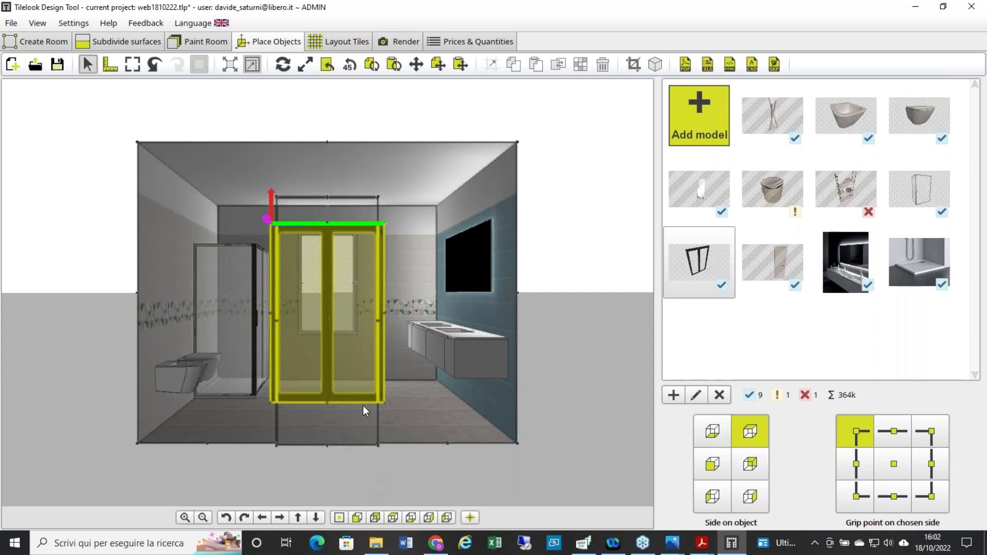
scroll(363, 406, up, 2)
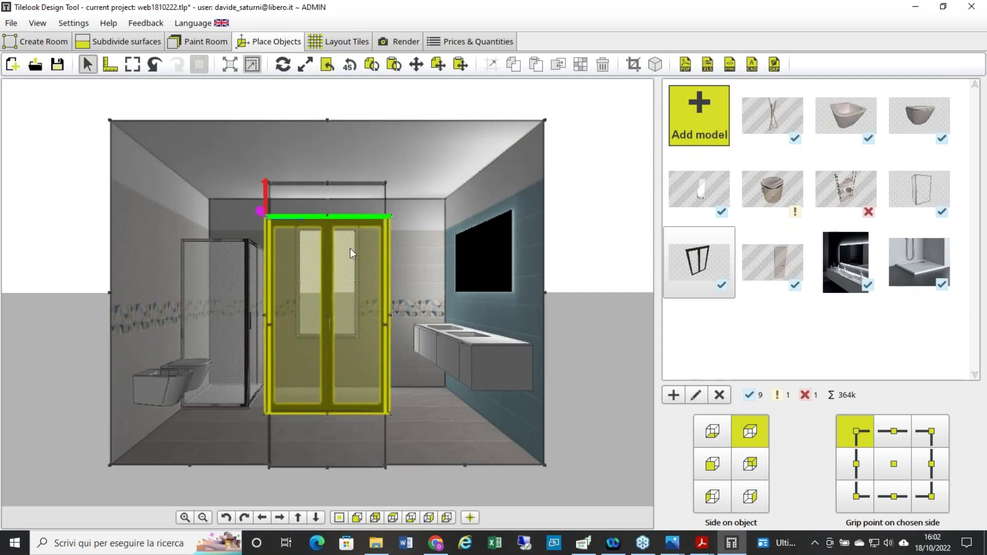
drag(321, 242, 294, 283)
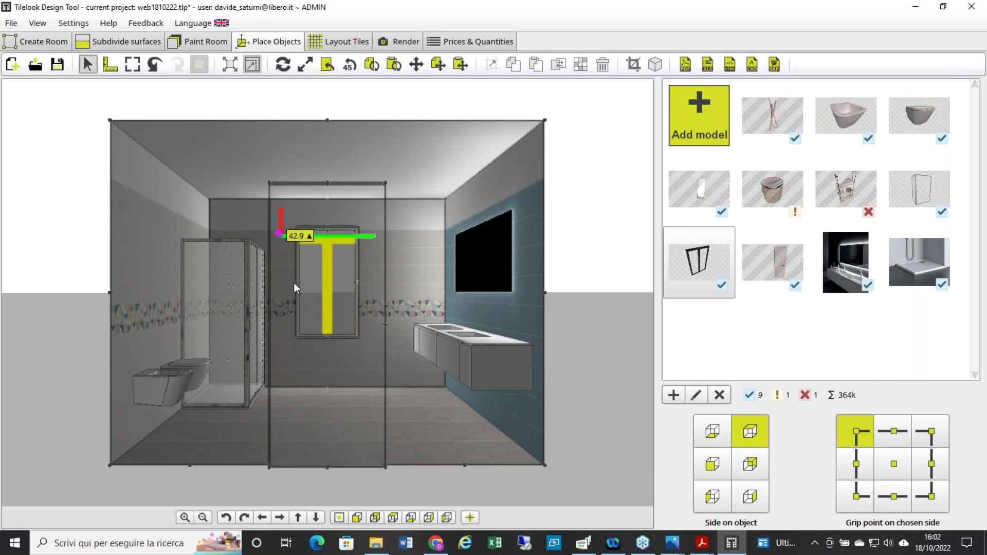
Raise the French window into the back-wall opening and settle it in the frame.
scroll(295, 282, up, 5)
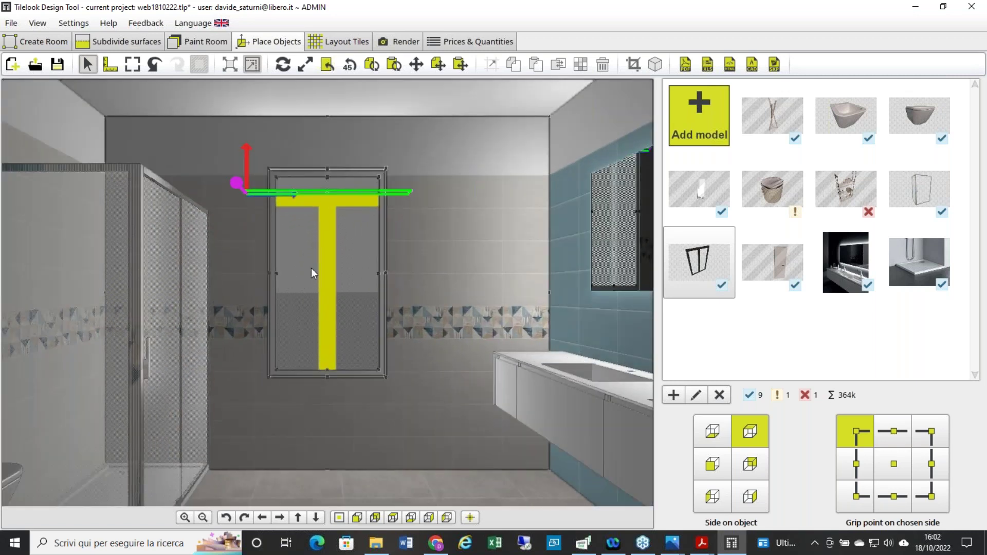
scroll(311, 267, up, 2)
drag(185, 138, 163, 103)
drag(205, 138, 205, 147)
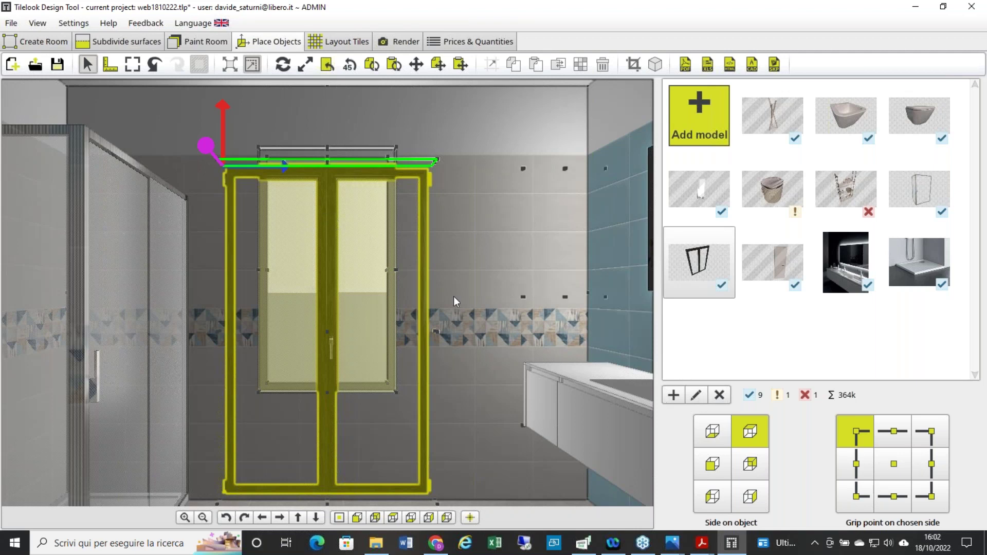
Unlock the aspect ratio and size the French window to width 90, height 160, depth 5.
click(697, 396)
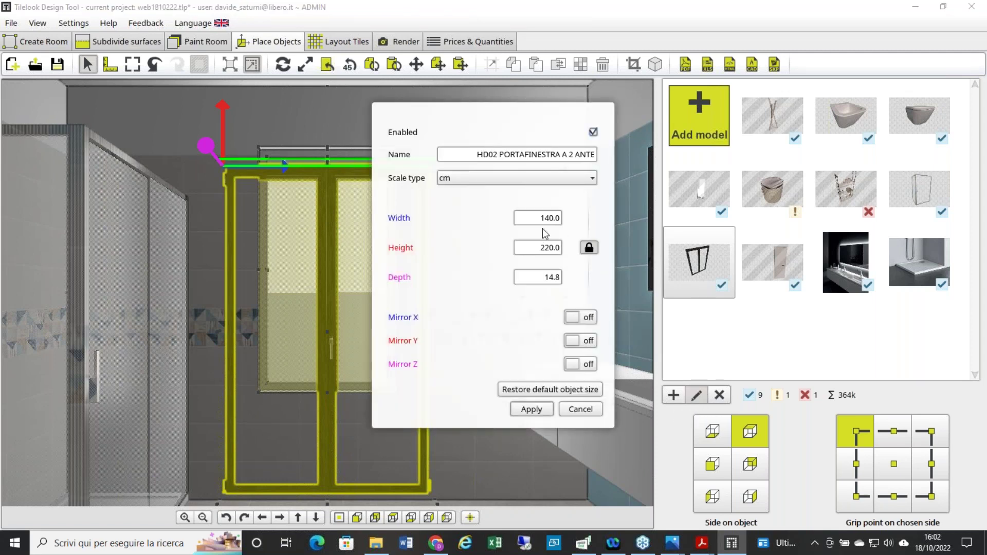
click(589, 247)
double_click(544, 218)
text(90)
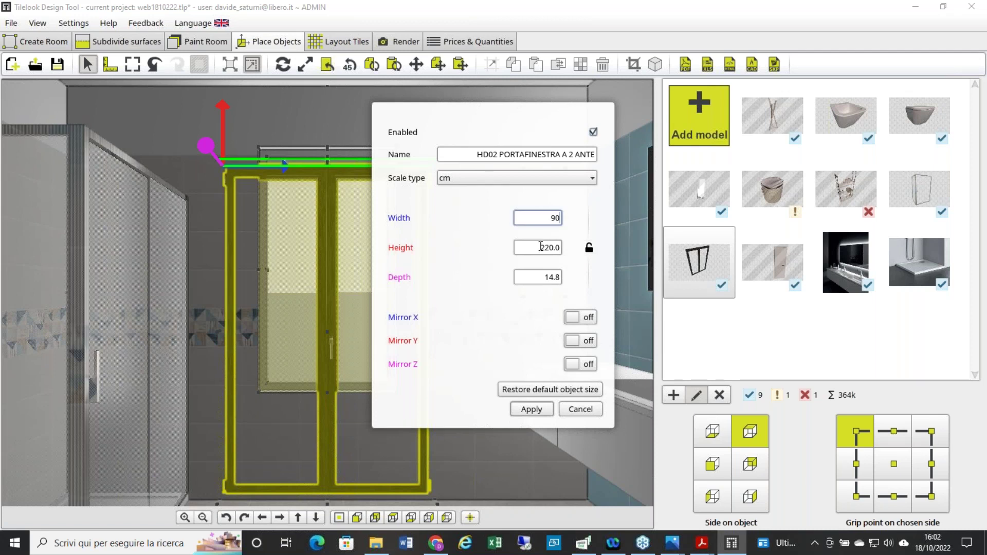
double_click(541, 247)
text(160)
double_click(541, 277)
text(5)
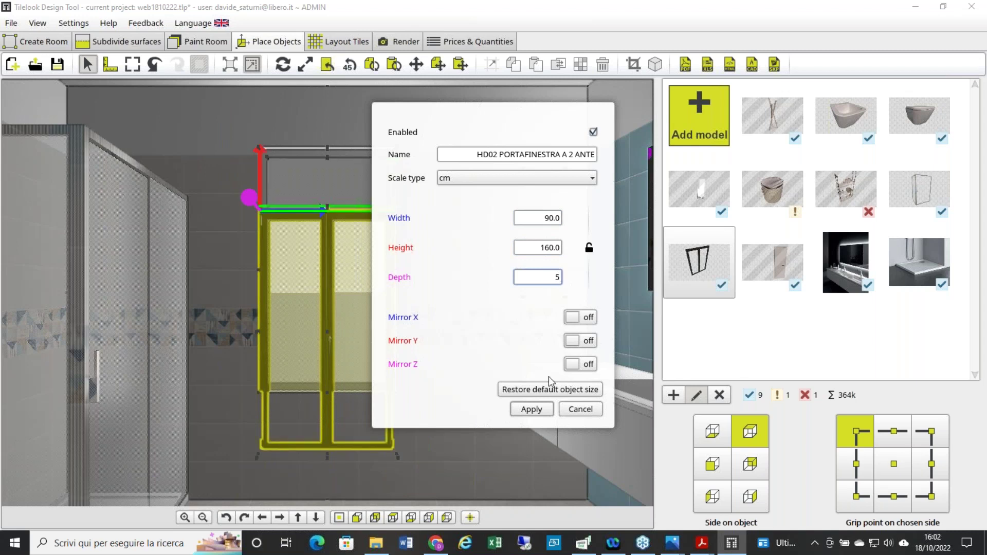
Apply the 90 × 160 × 5 cm window dimensions.
click(542, 408)
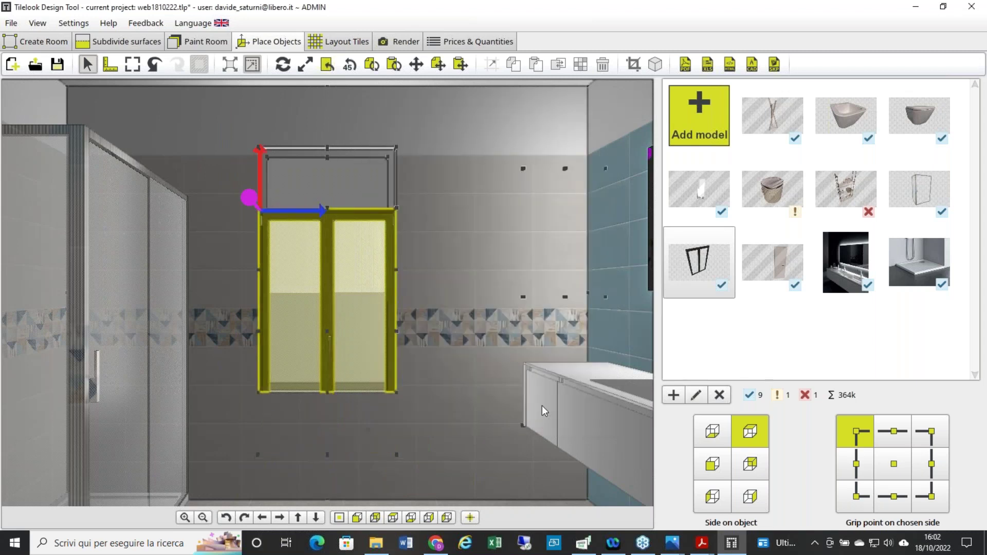
scroll(268, 161, up, 3)
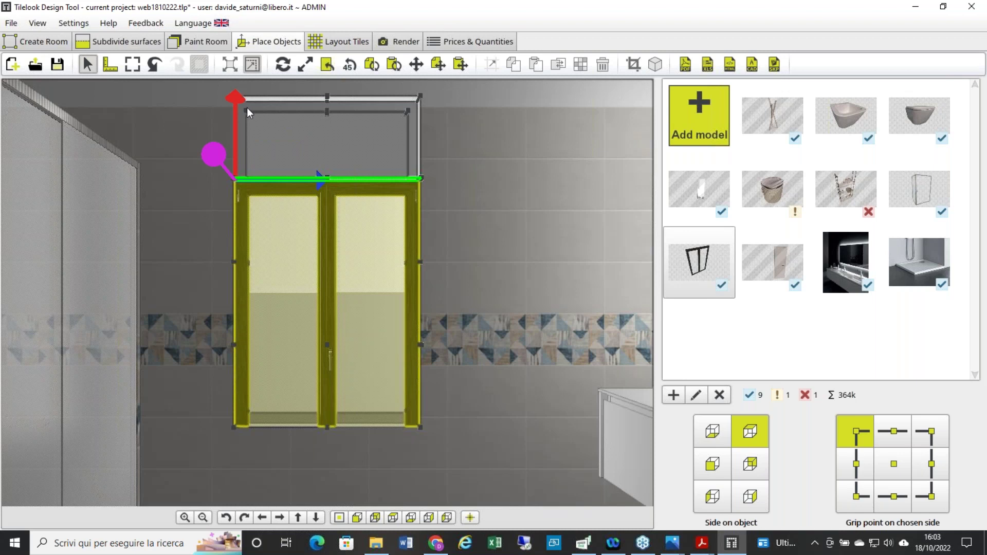
scroll(249, 118, up, 1)
scroll(251, 135, down, 1)
scroll(264, 196, up, 1)
scroll(278, 181, down, 1)
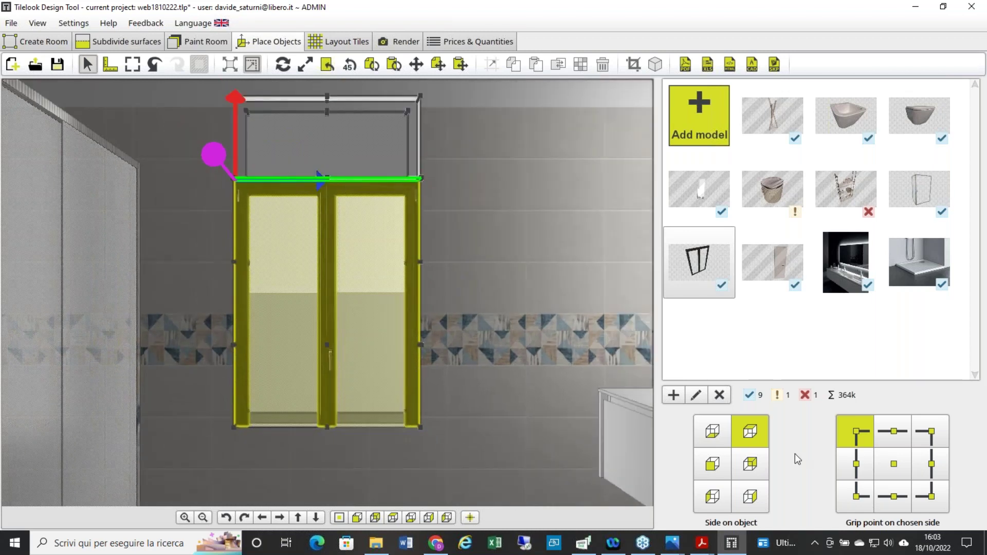
Set the window's grip point to its top-right corner and shift the view above it.
click(924, 439)
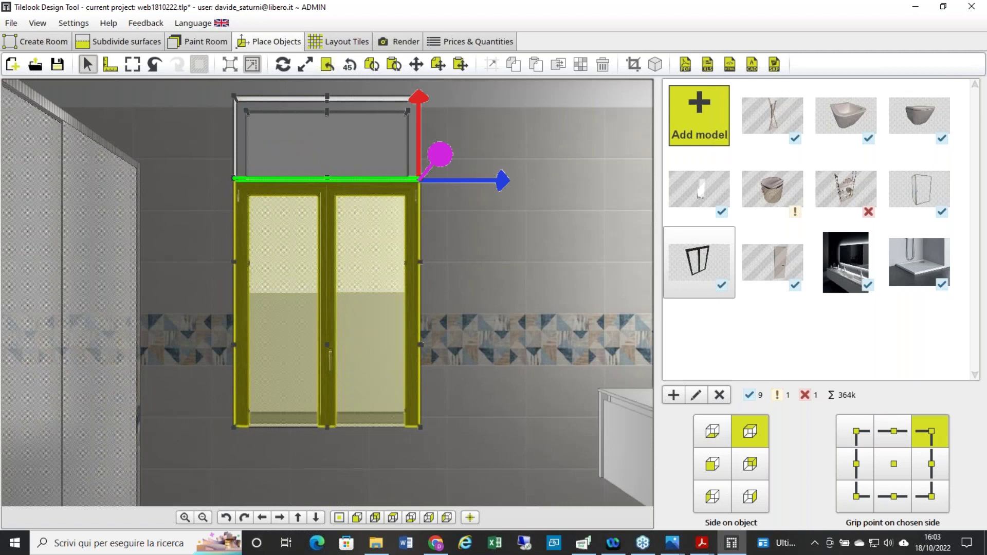
scroll(409, 267, up, 1)
scroll(409, 272, down, 1)
scroll(393, 146, up, 1)
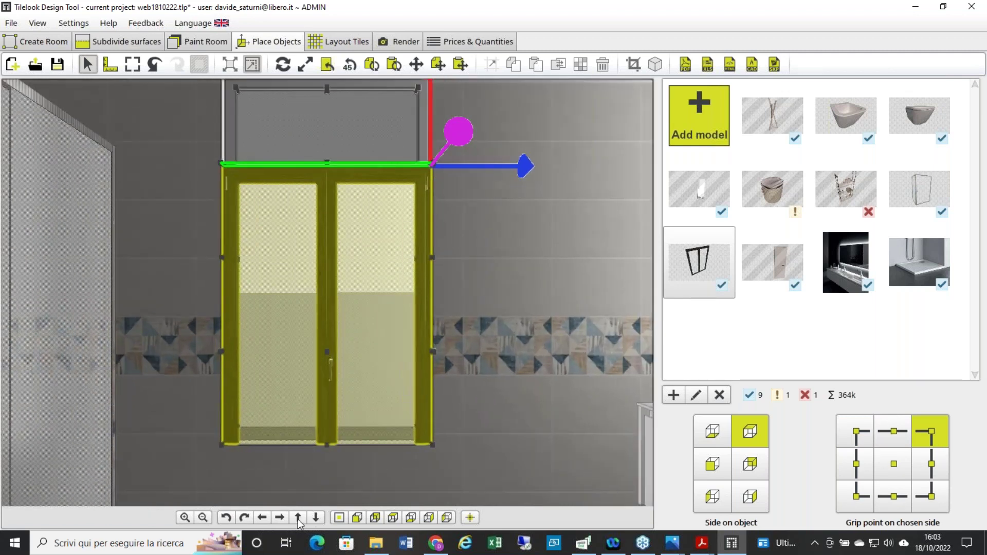
click(297, 517)
click(298, 517)
click(298, 518)
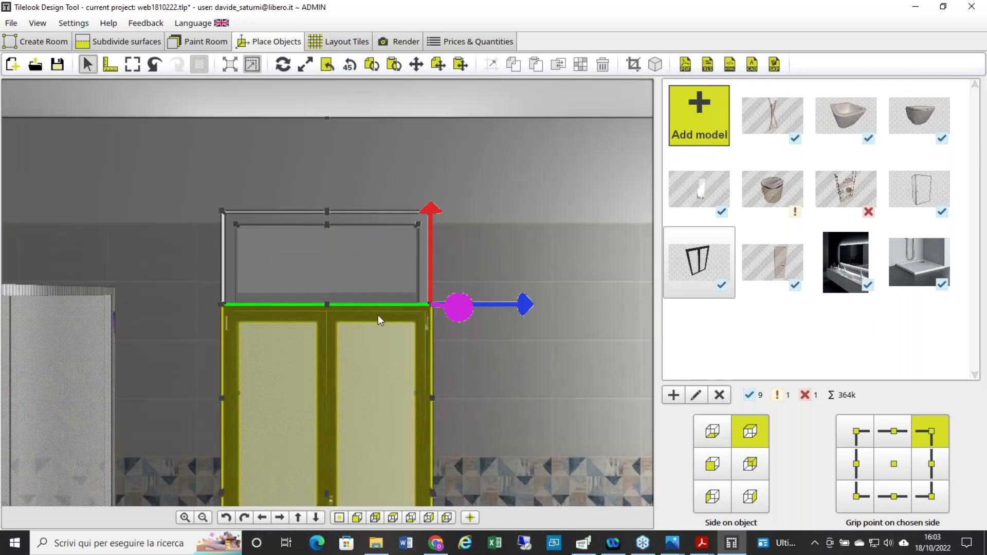
scroll(252, 320, up, 1)
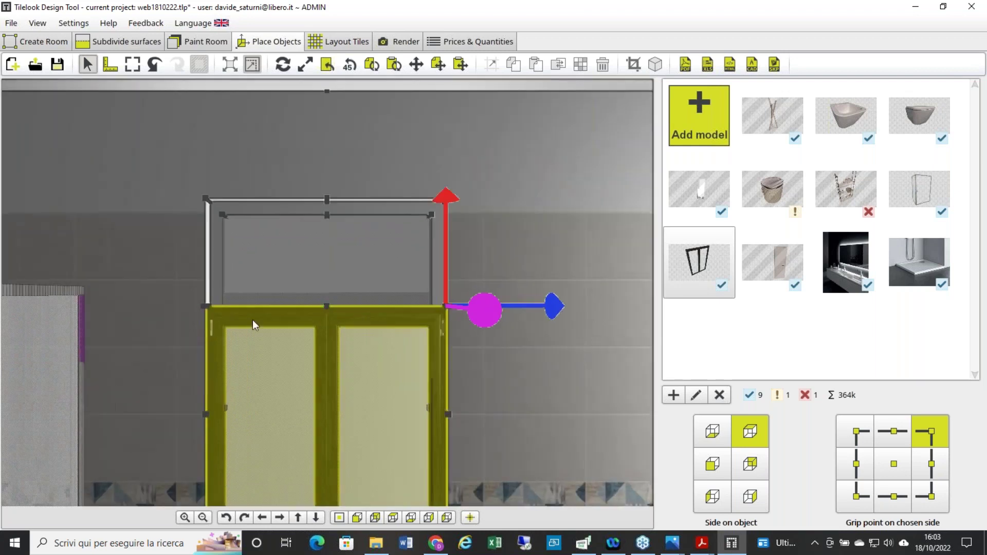
Change the window's grip point to the top-left corner and zoom out to the whole bathroom.
click(853, 446)
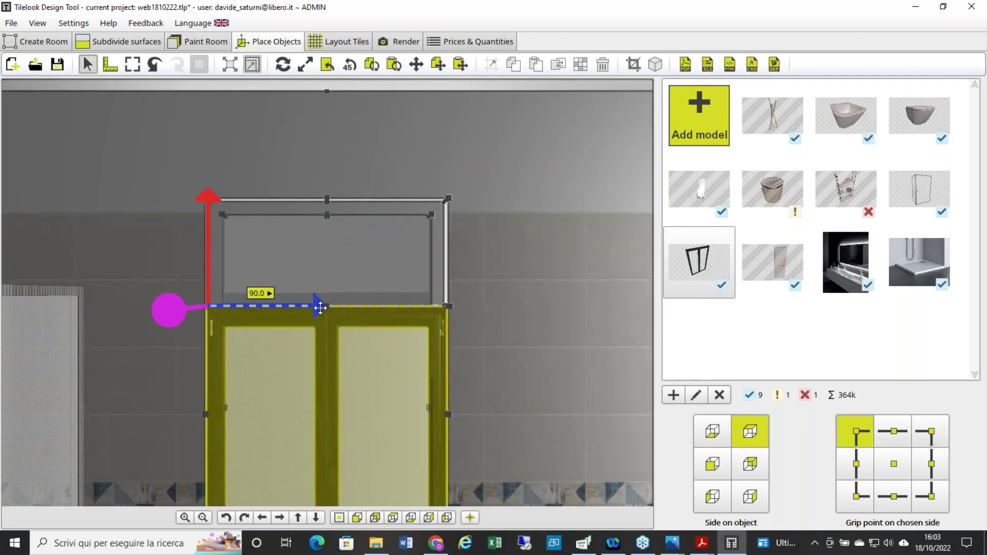
scroll(318, 308, up, 1)
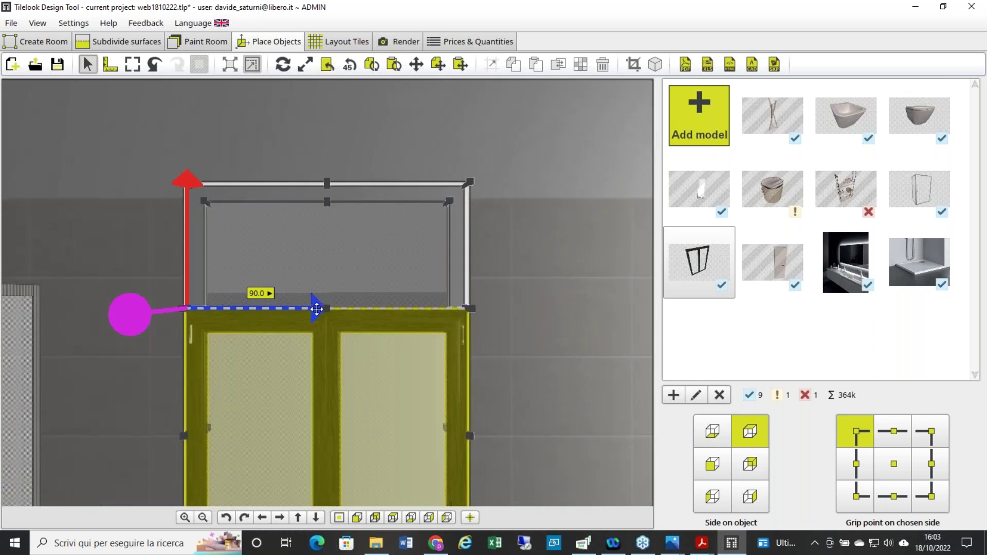
click(302, 517)
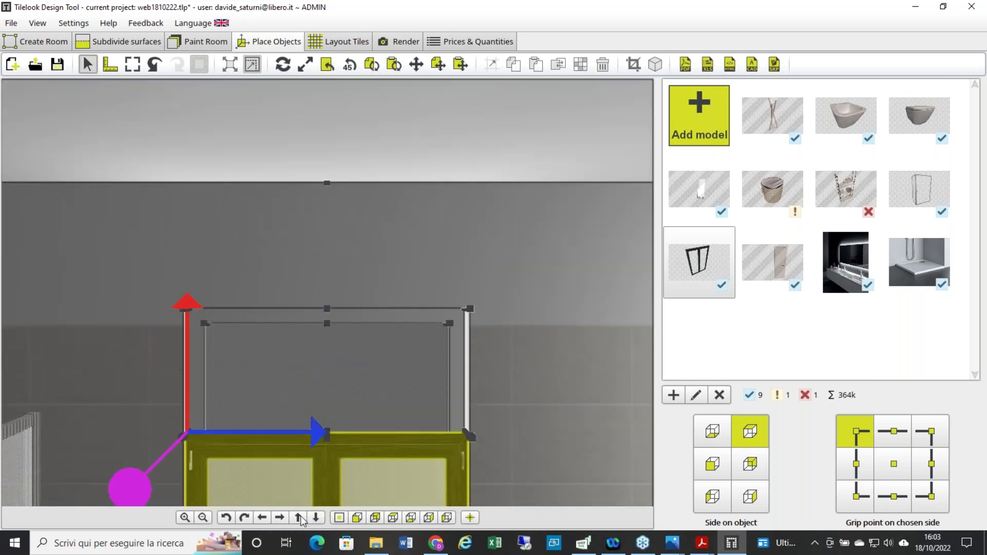
scroll(305, 409, down, 1)
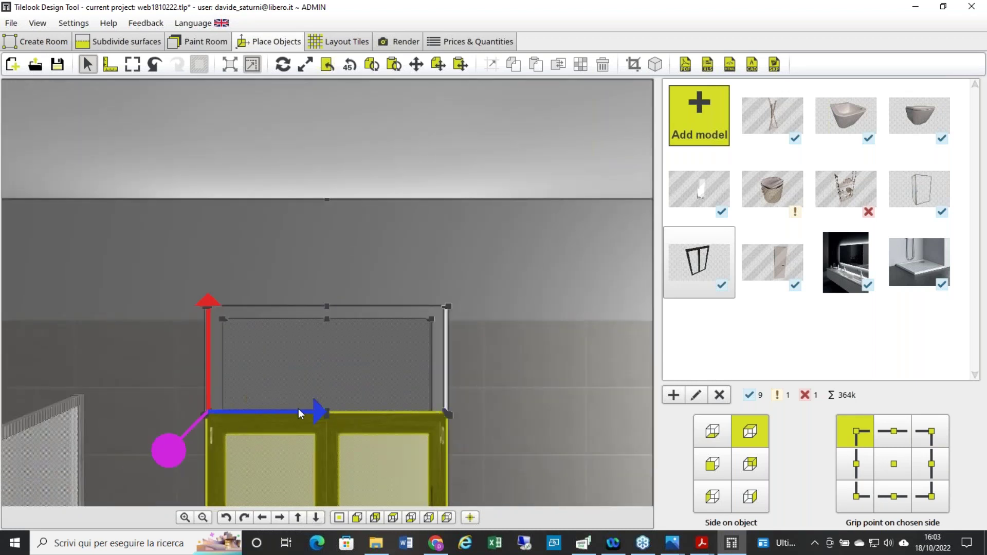
scroll(284, 418, up, 4)
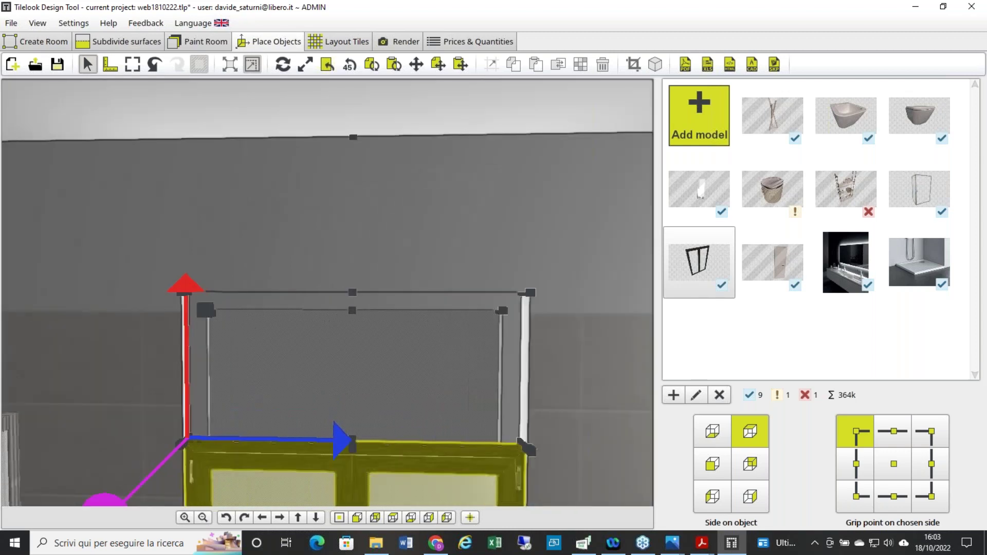
scroll(85, 305, up, 2)
scroll(88, 304, down, 1)
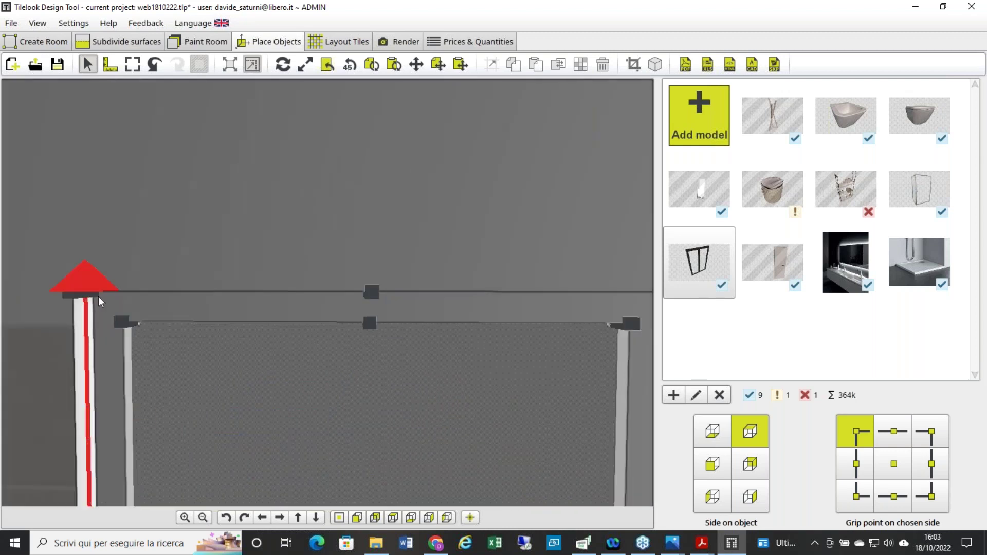
scroll(99, 301, down, 4)
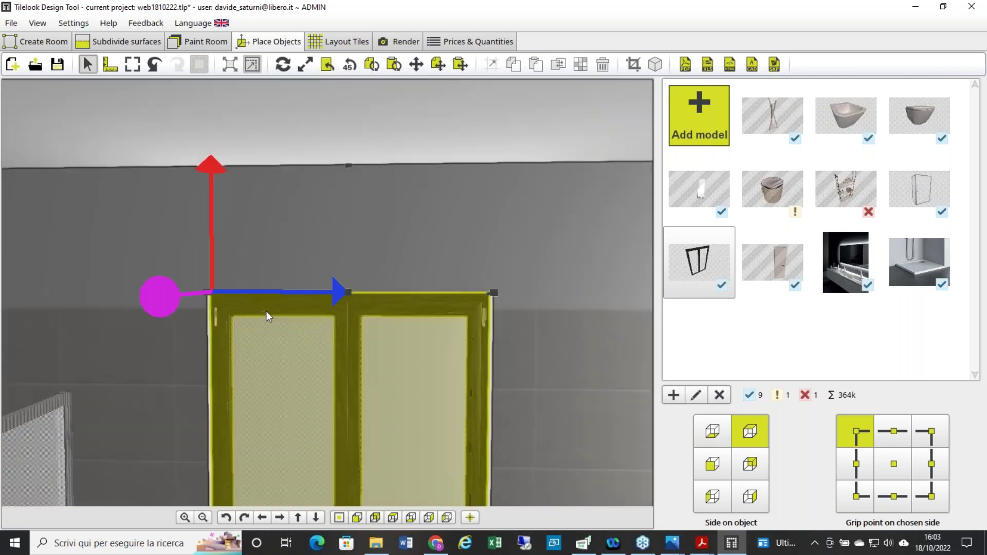
scroll(267, 311, down, 5)
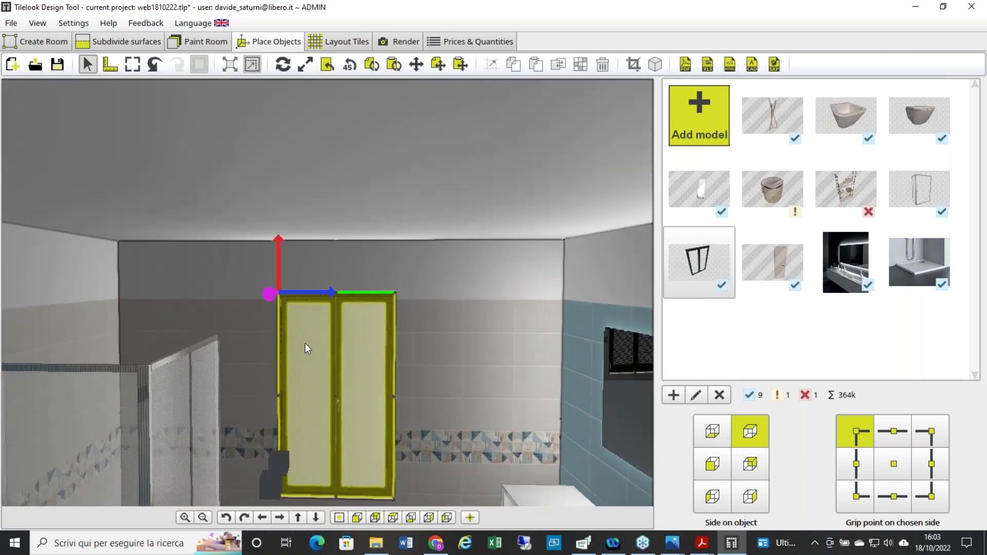
scroll(331, 361, down, 1)
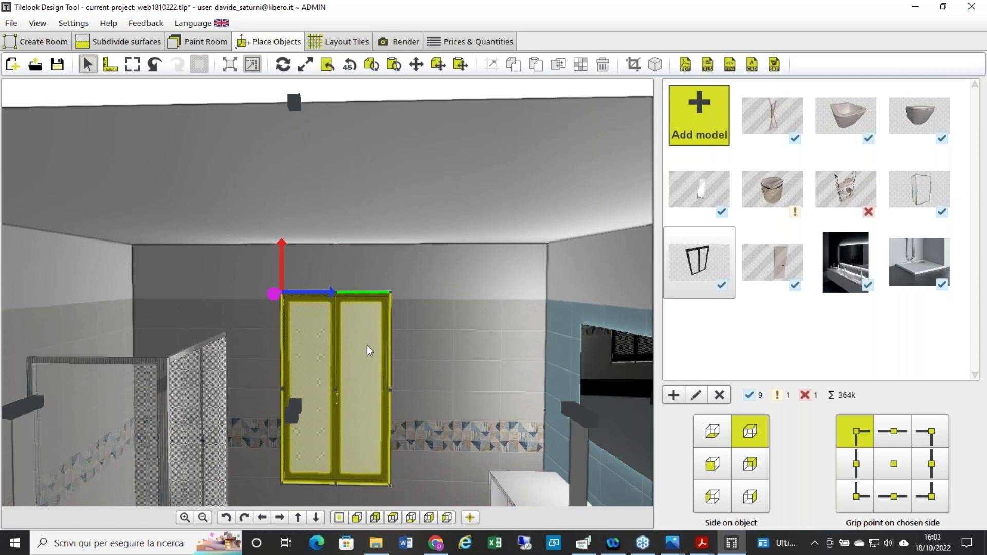
scroll(366, 345, down, 1)
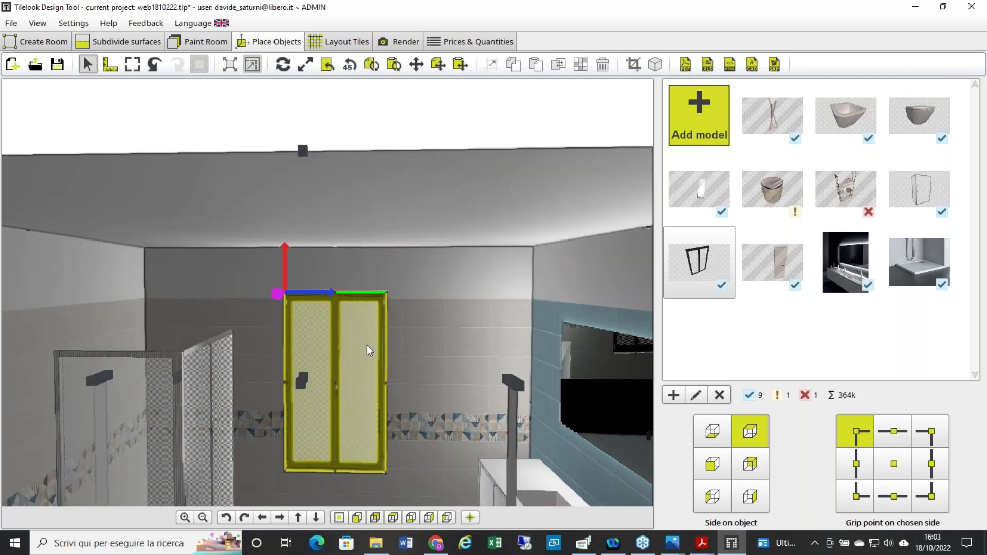
Select the vanity unit, then the door leaf model in the catalogue.
click(499, 470)
scroll(445, 379, down, 1)
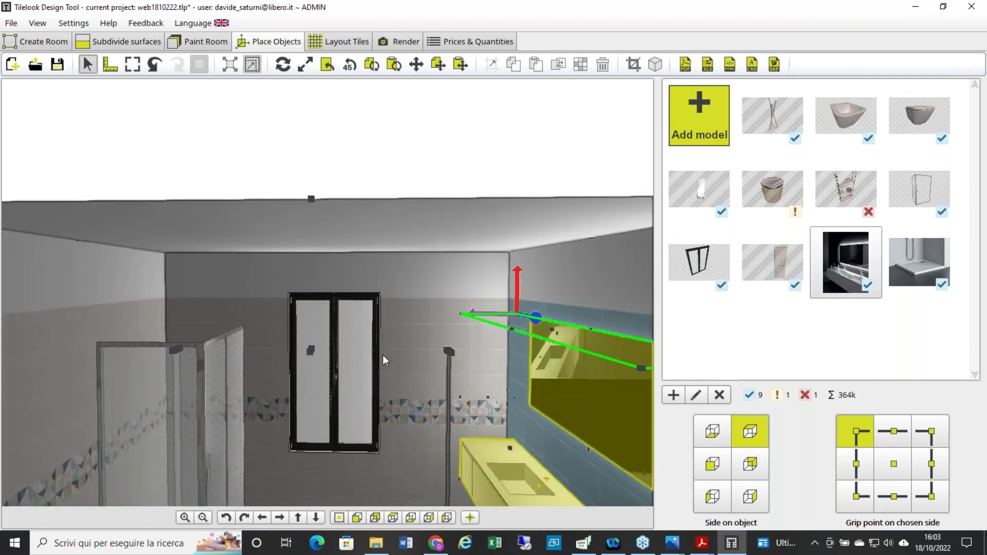
scroll(339, 454, up, 2)
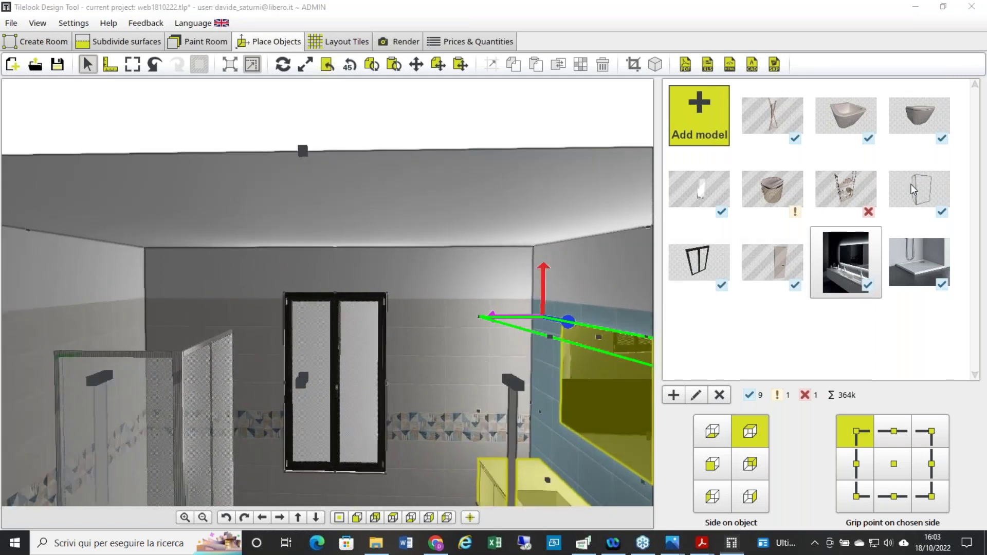
click(780, 252)
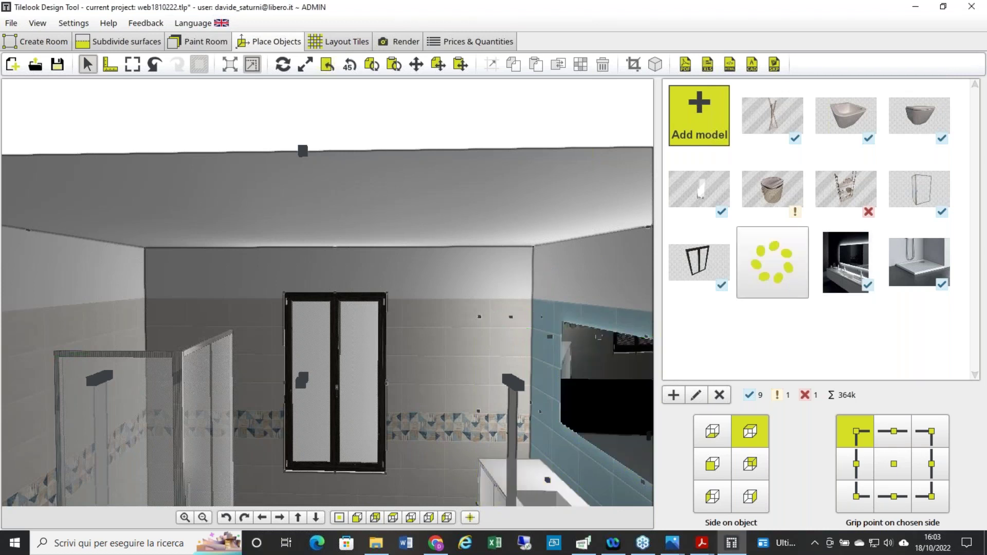
View the room from the rear, zoom in on the door, then back out.
scroll(415, 366, down, 5)
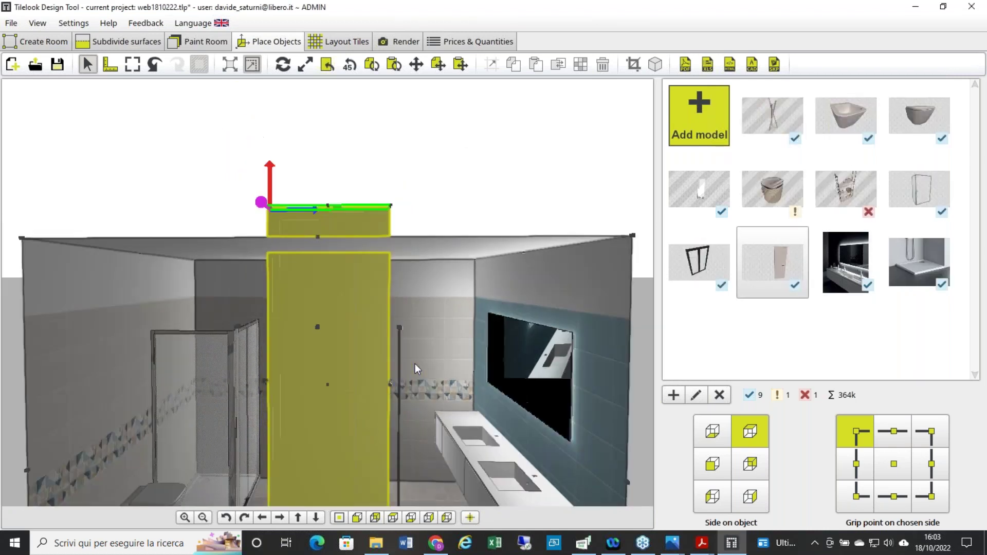
click(379, 517)
scroll(339, 354, up, 3)
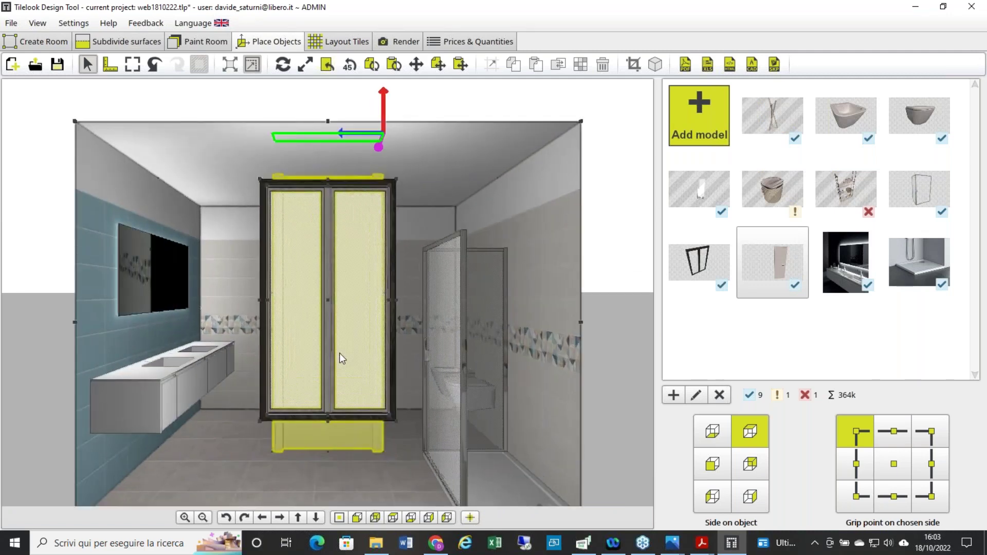
scroll(340, 353, up, 5)
scroll(344, 354, up, 2)
scroll(354, 353, down, 1)
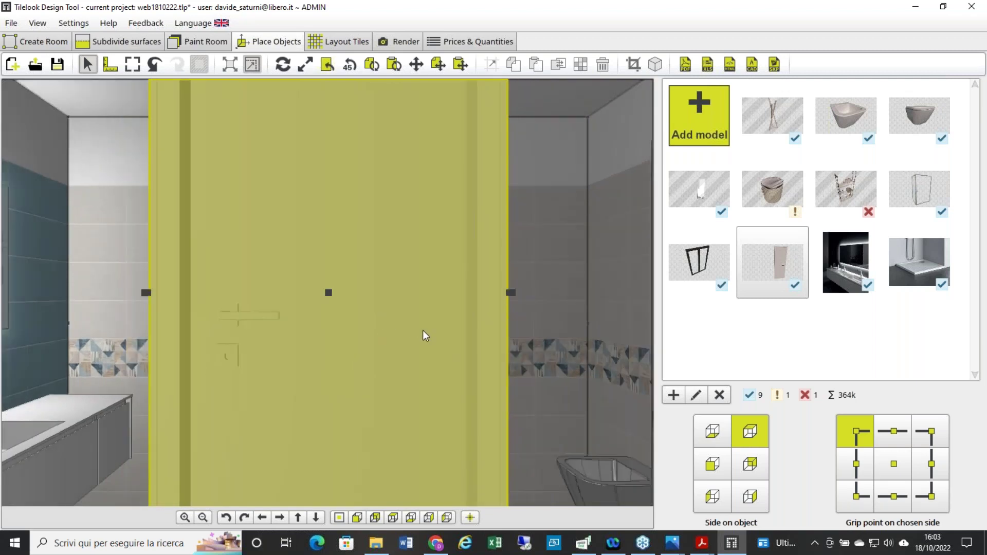
scroll(423, 331, up, 1)
scroll(423, 331, down, 4)
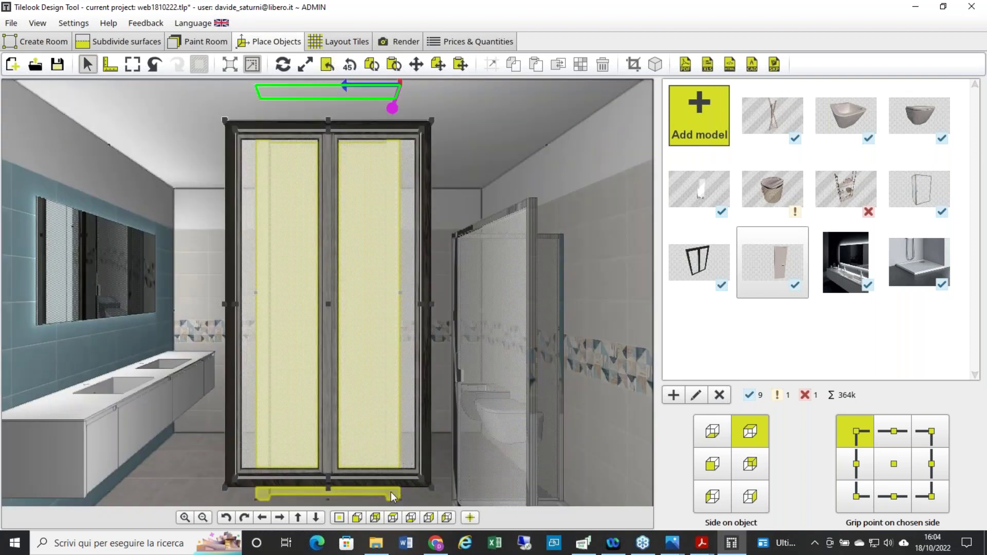
Unlock the height ratio and resize the door to 90 cm wide, 220 cm high, 5 cm deep.
click(696, 395)
drag(575, 218, 614, 222)
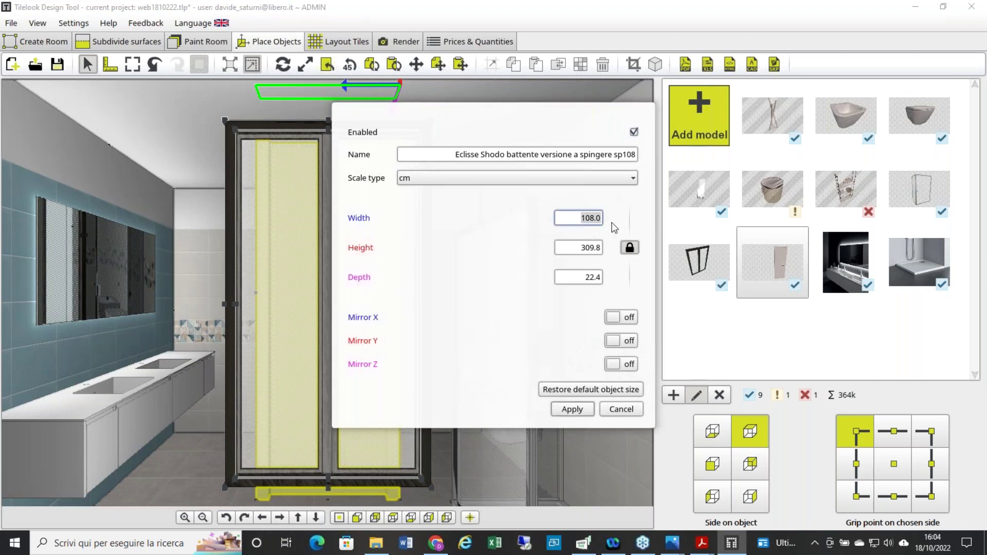
click(630, 250)
double_click(600, 221)
text(90)
click(569, 249)
double_click(609, 252)
text(220)
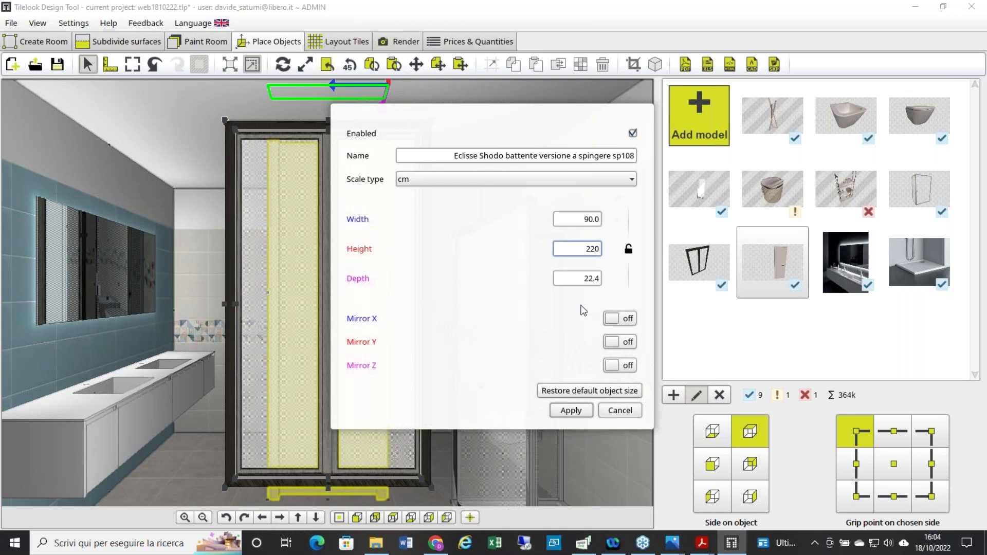
double_click(580, 283)
text(5)
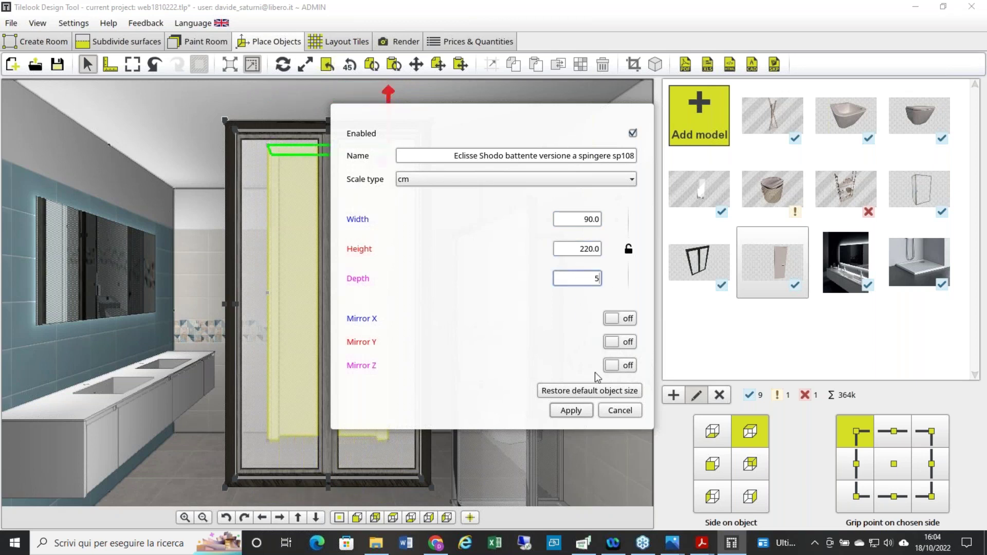
click(571, 411)
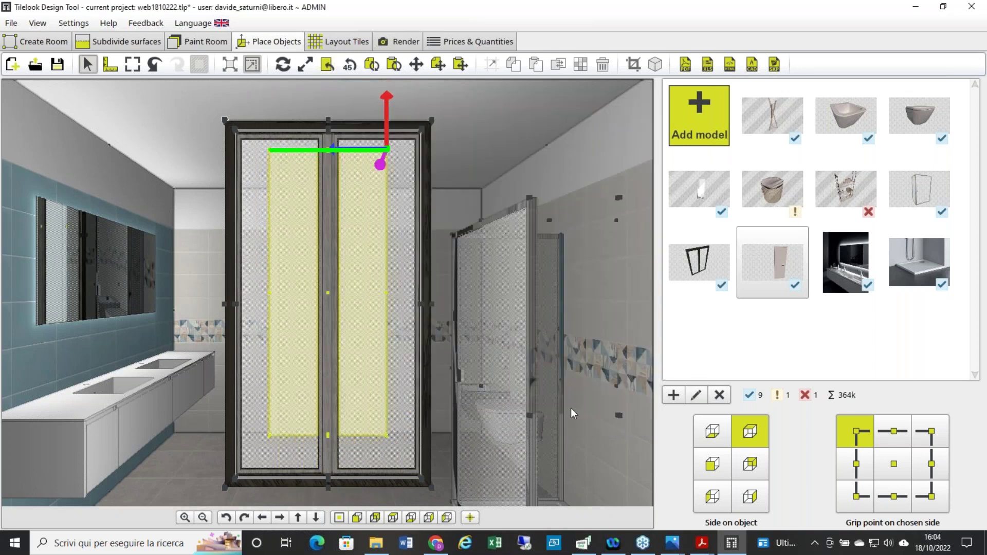
Switch to the top-down view and select the door in the plan.
scroll(455, 235, up, 2)
scroll(427, 304, down, 1)
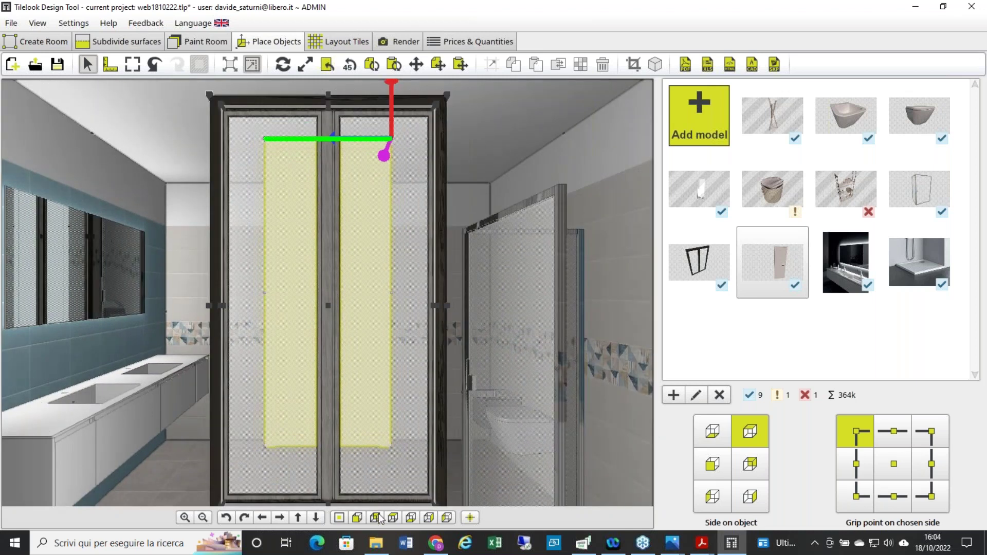
click(393, 518)
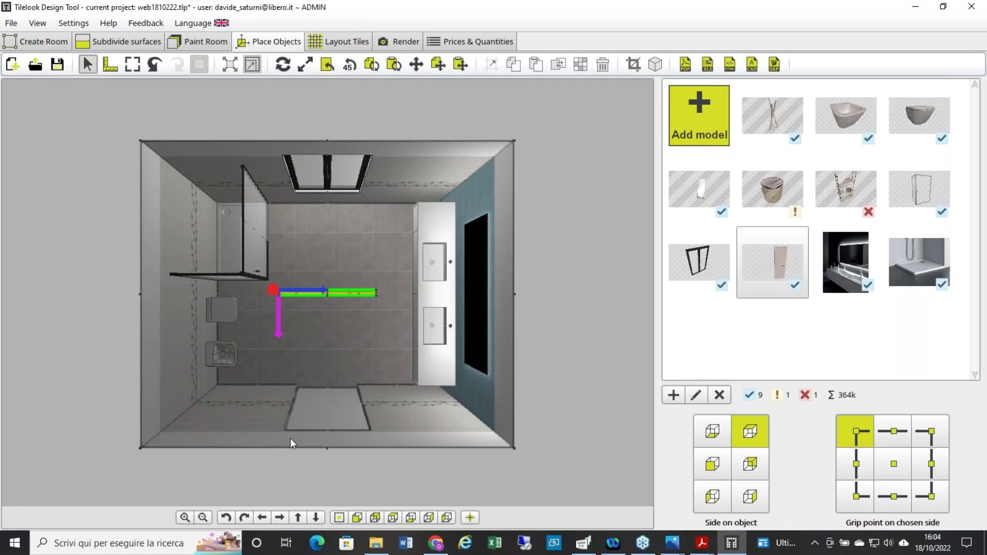
scroll(288, 443, up, 3)
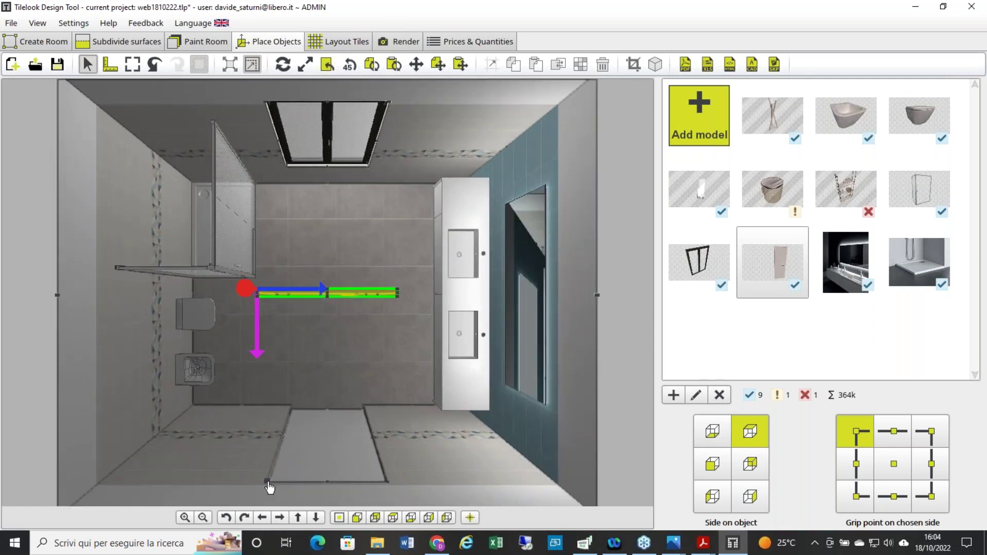
click(268, 486)
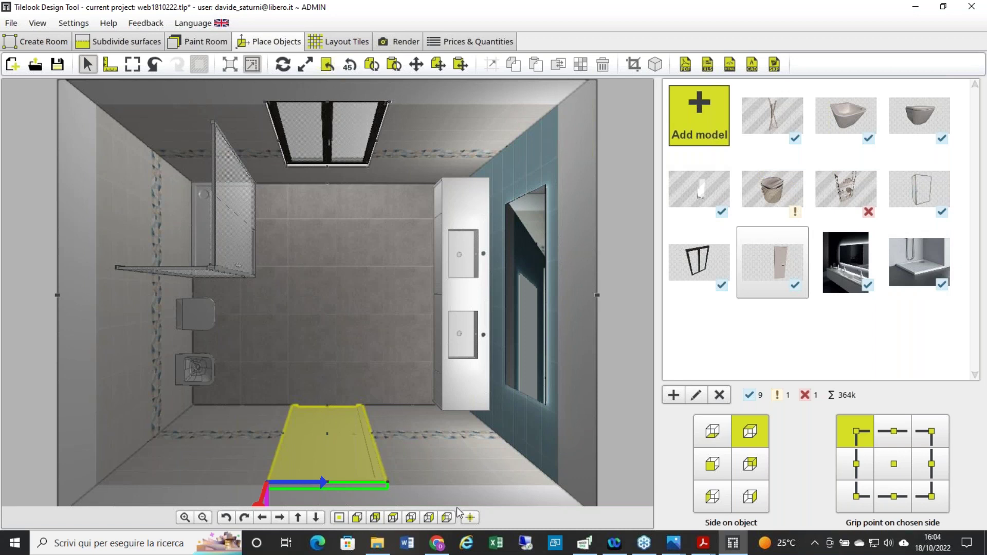
Show the door wall in elevation and pick the small white wall fixture model.
click(357, 517)
click(375, 518)
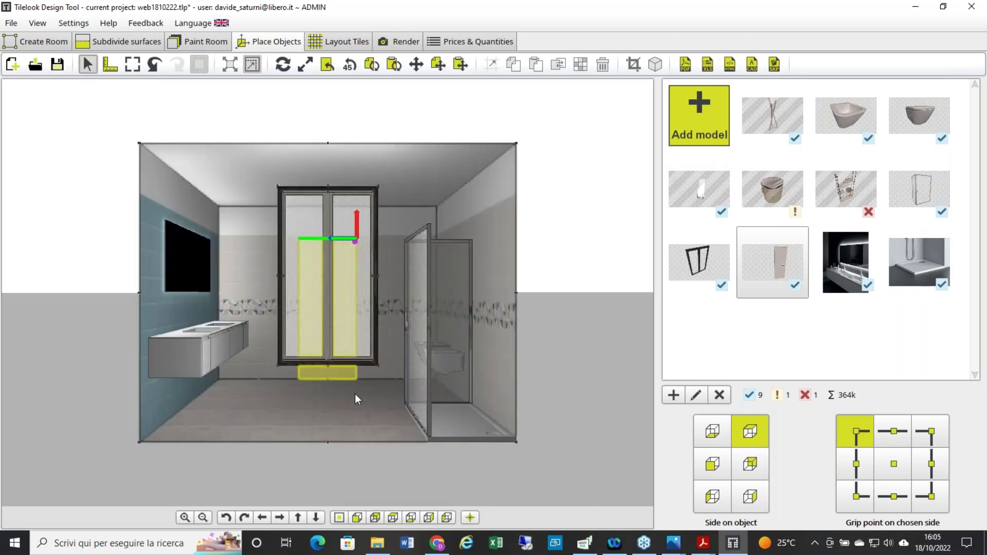
scroll(355, 394, up, 5)
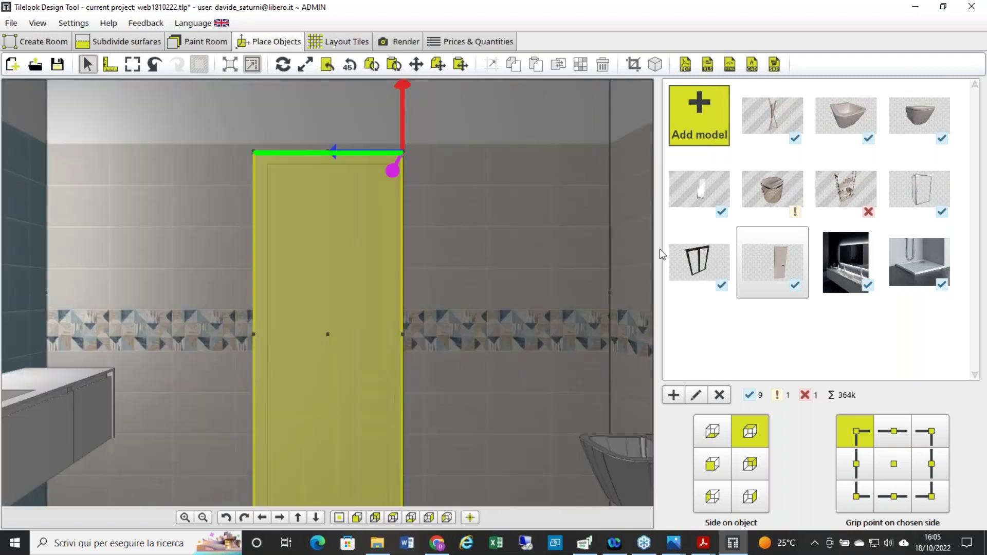
click(712, 200)
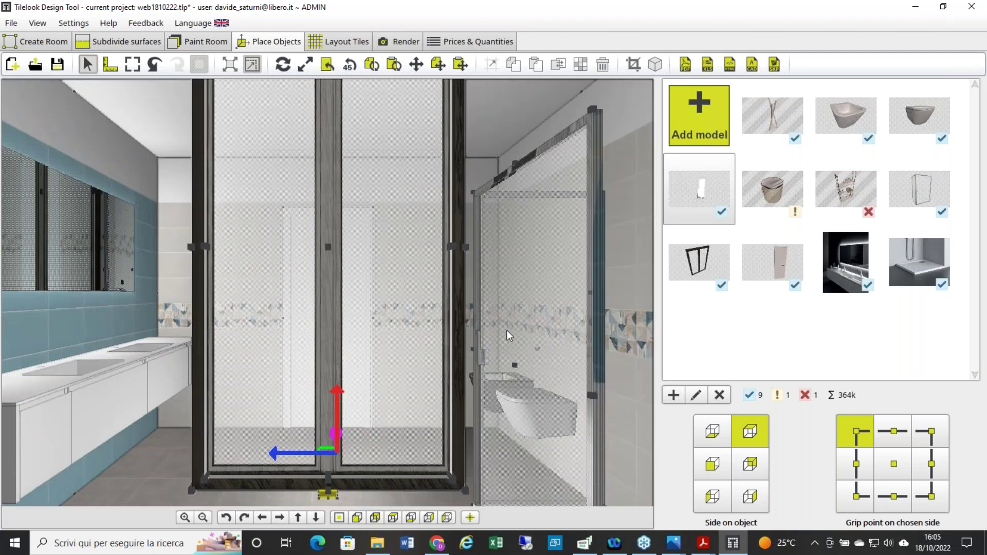
Raise the white fixture up the wall, rotate it in 45° steps and slide it right.
drag(336, 433, 185, 382)
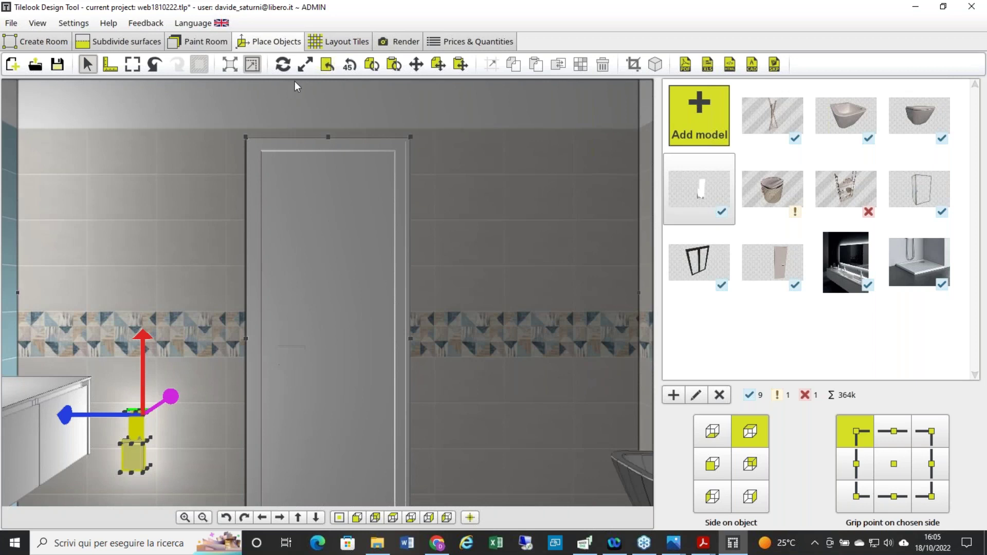
click(350, 65)
click(350, 66)
click(349, 65)
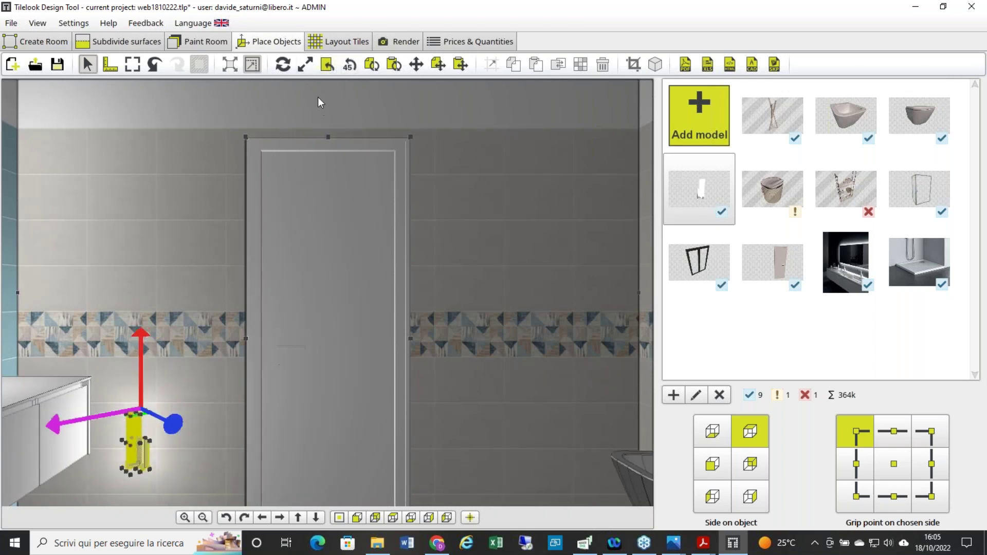
click(345, 70)
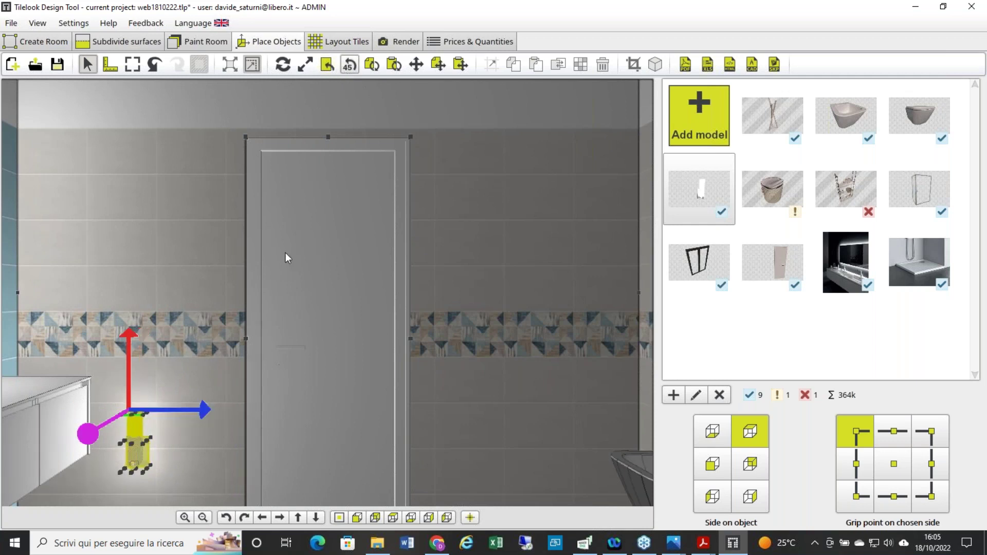
drag(133, 384, 146, 130)
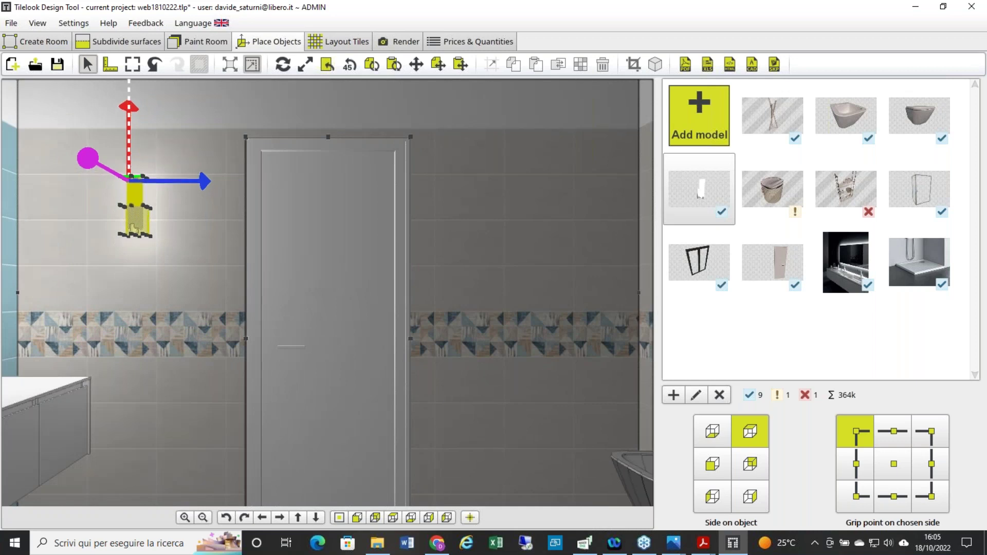
drag(180, 181, 242, 180)
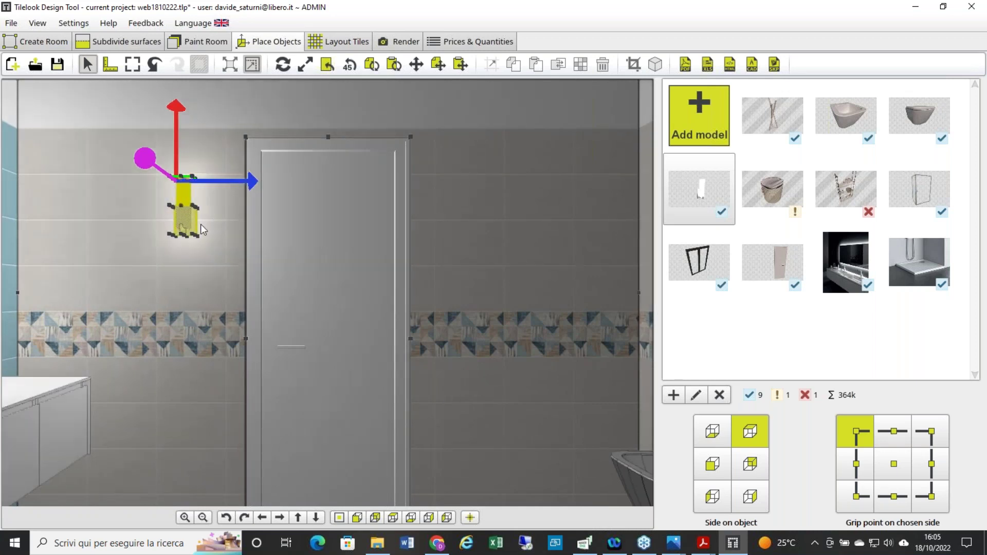
drag(197, 203, 201, 193)
Place a second copy of the wall light model in the room.
click(347, 248)
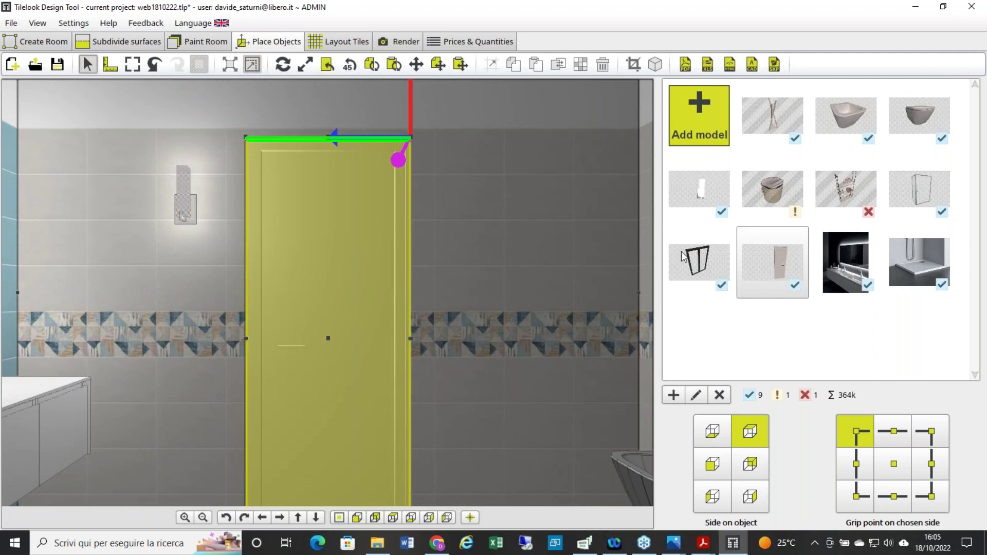
click(715, 195)
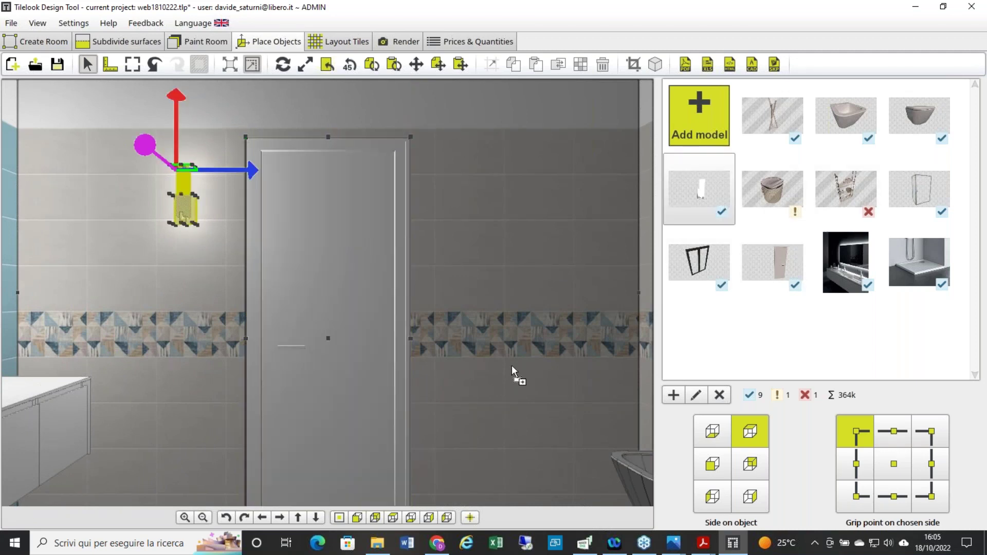
click(511, 365)
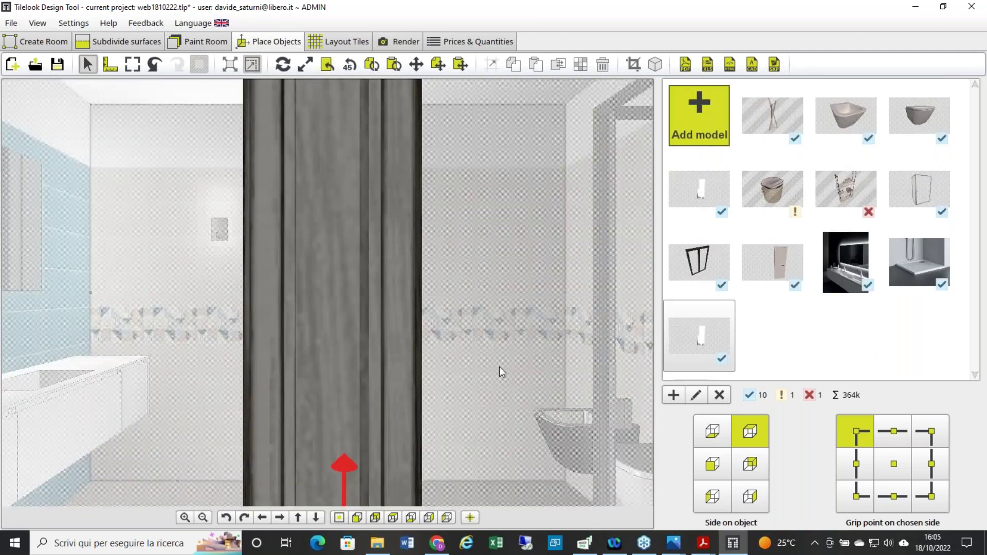
scroll(499, 372, down, 2)
Raise the new wall light up the wall and rotate it square to the wall.
scroll(463, 412, down, 2)
drag(335, 444, 334, 354)
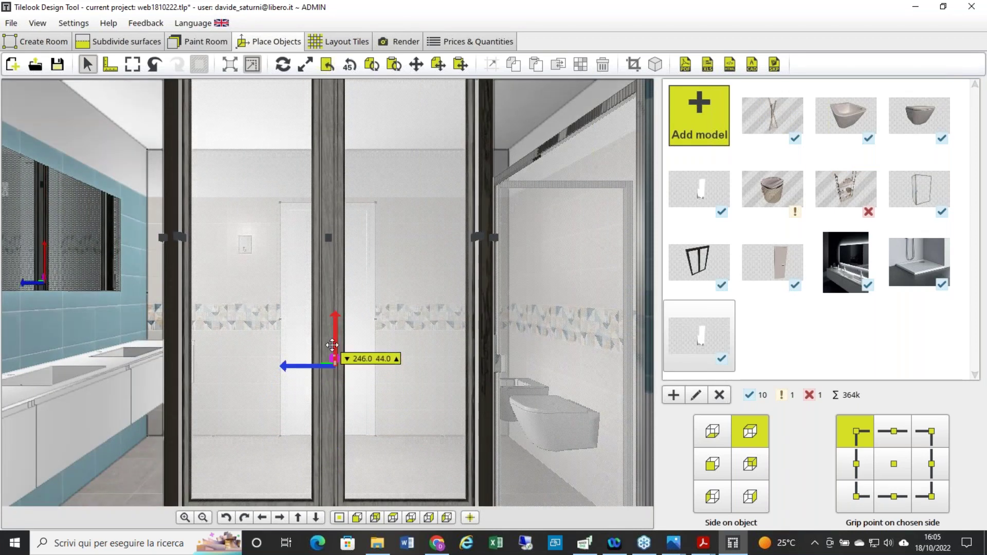
scroll(344, 375, up, 3)
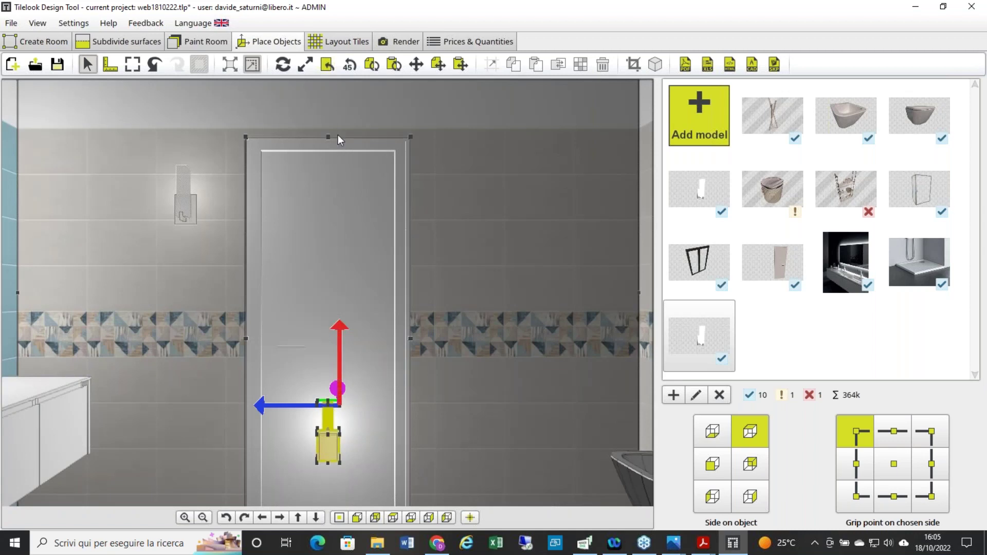
click(349, 66)
click(348, 65)
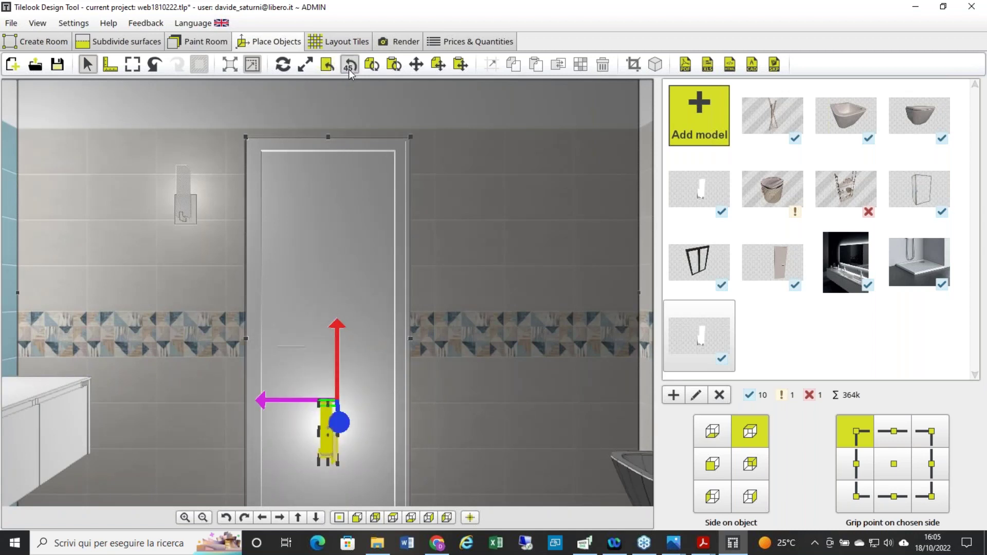
click(349, 66)
click(349, 67)
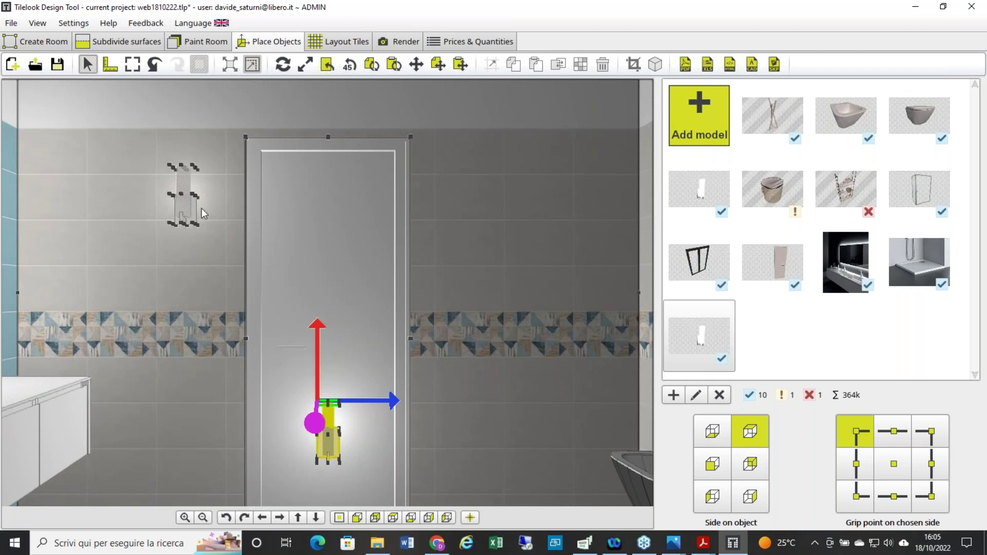
Move the new light to the right side of the door, opposite the first one.
click(198, 175)
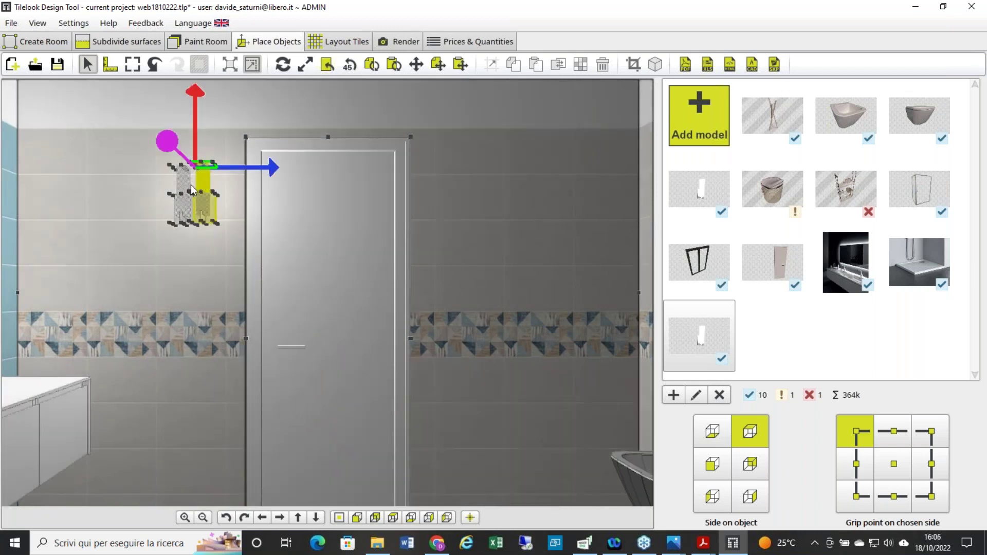
drag(211, 136, 588, 181)
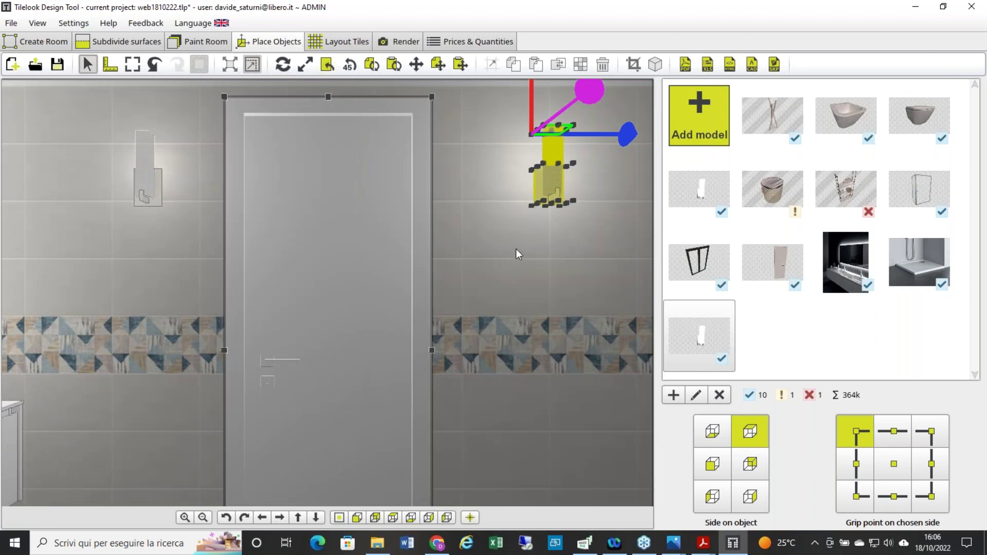
drag(540, 133, 502, 151)
scroll(273, 241, down, 1)
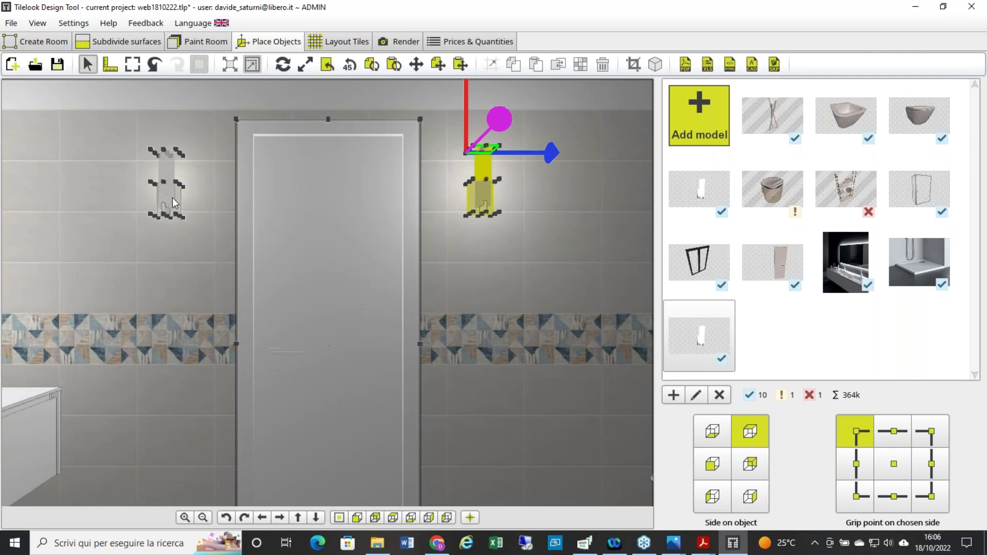
Undo an accidental change to the left light and switch to the Render workspace.
click(173, 197)
click(481, 200)
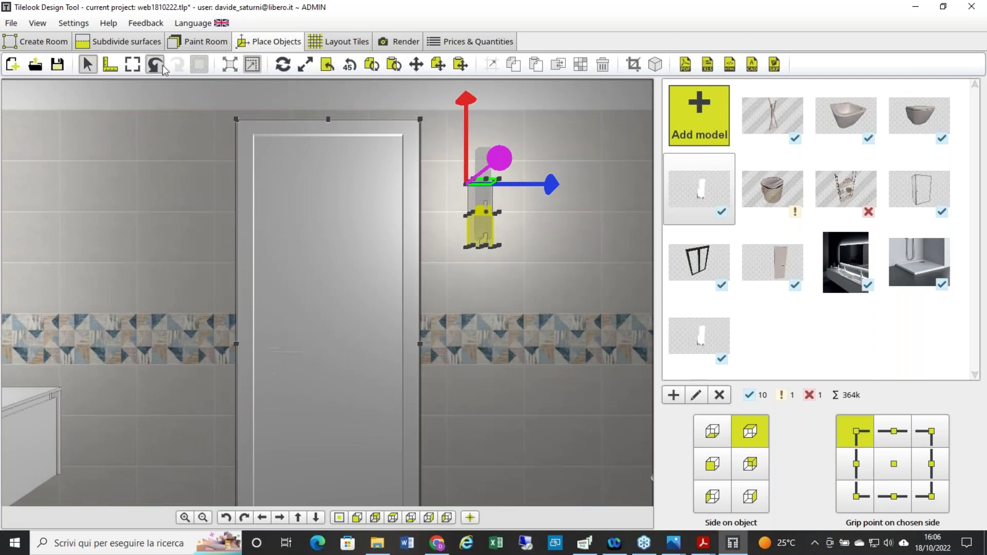
key(ctrl+z)
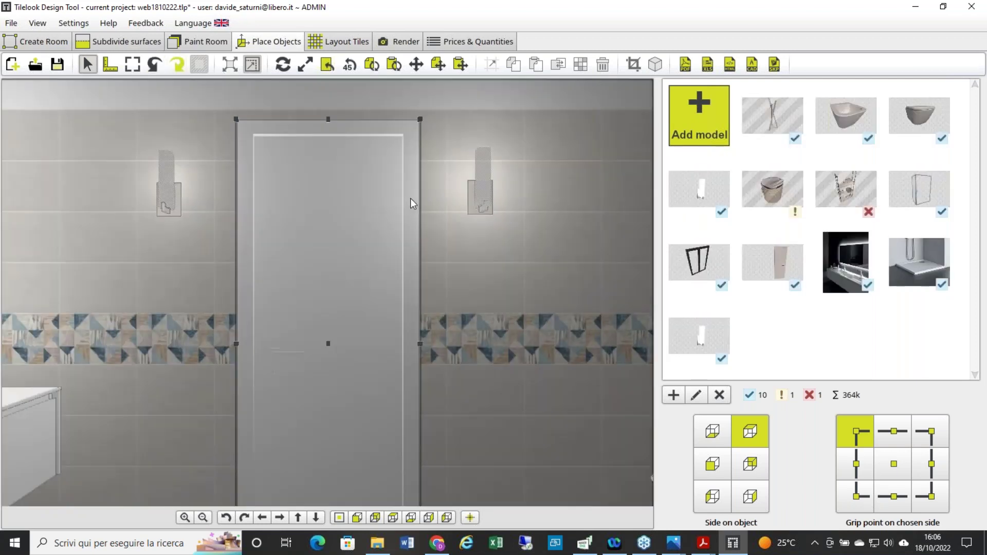
click(259, 199)
scroll(209, 205, down, 2)
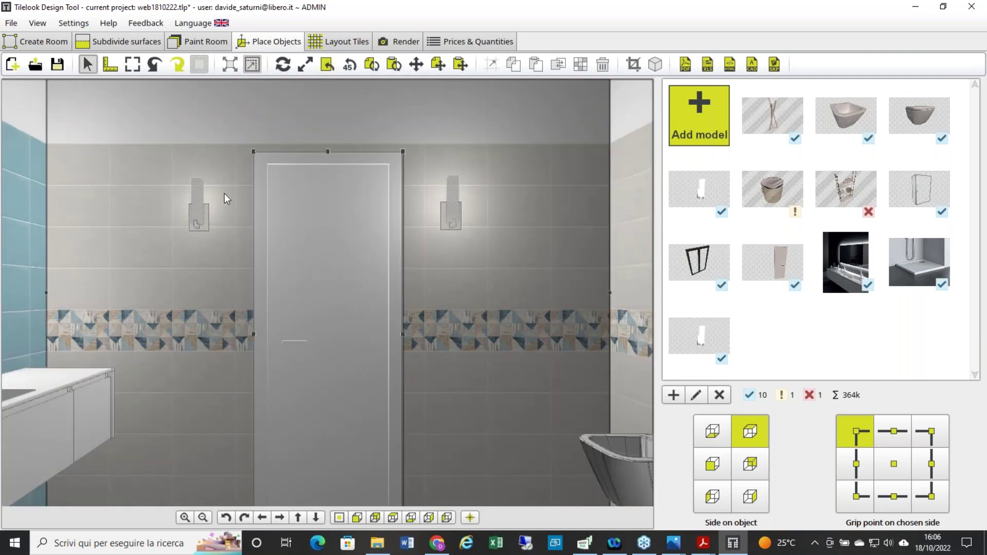
click(399, 42)
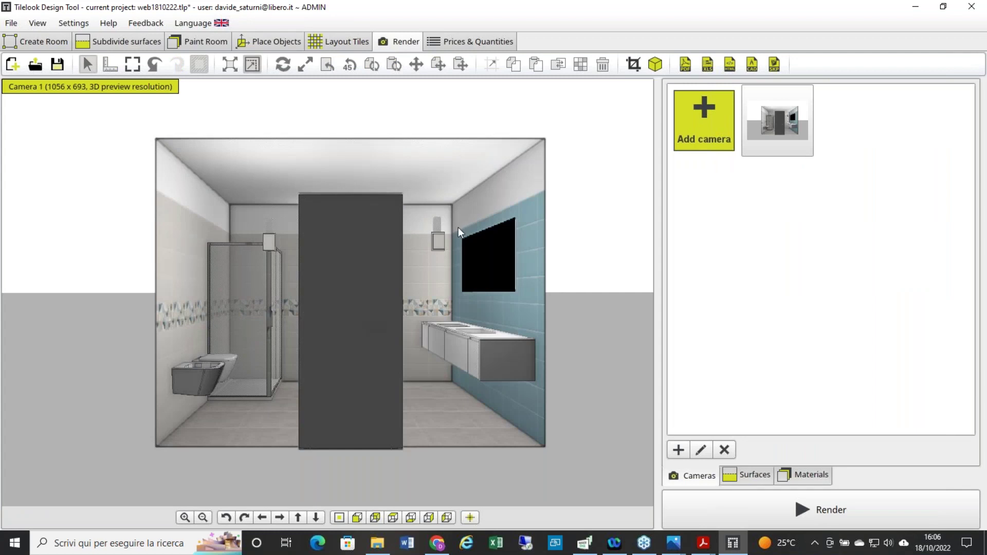
Cycle Camera 1 through the top, rear, ceiling and vanity preset views.
click(390, 518)
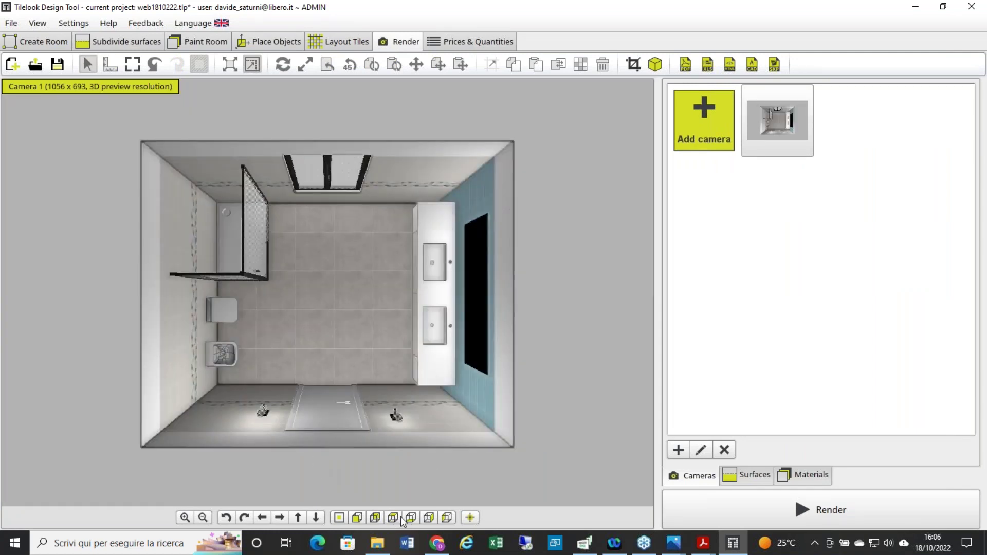
click(363, 520)
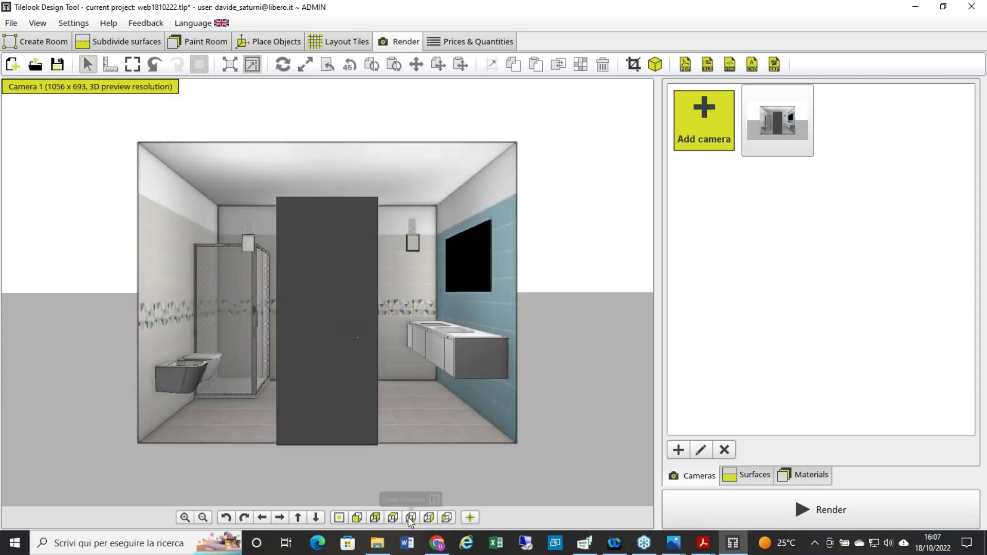
click(411, 518)
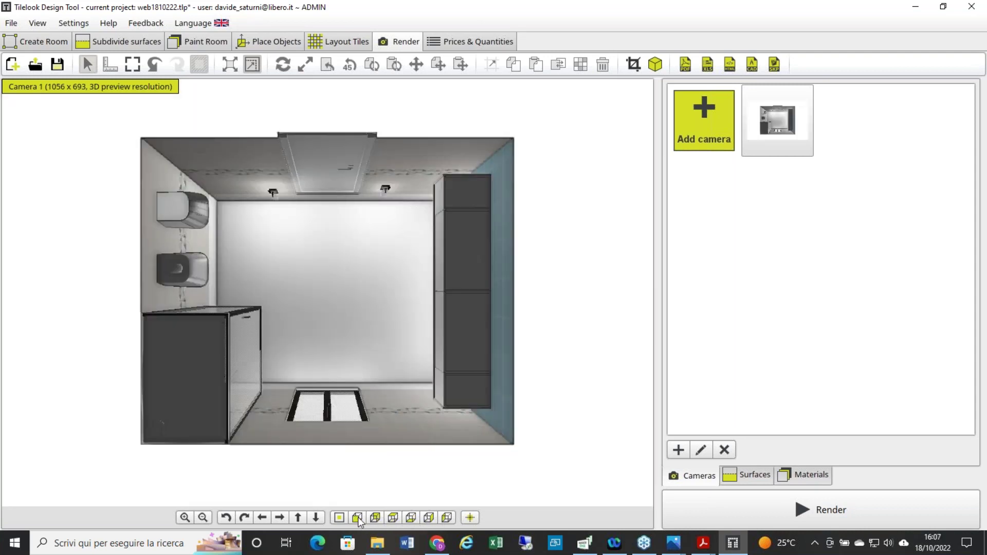
click(357, 518)
click(376, 517)
click(411, 519)
click(429, 518)
click(430, 519)
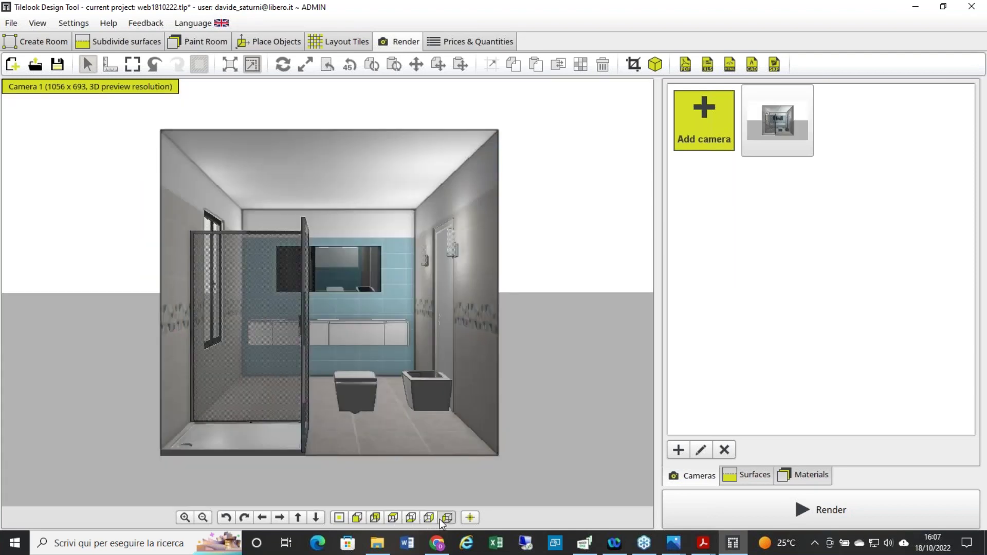
click(447, 518)
Return Camera 1 to the front view and zoom in on the door and wall lamps.
scroll(178, 246, up, 3)
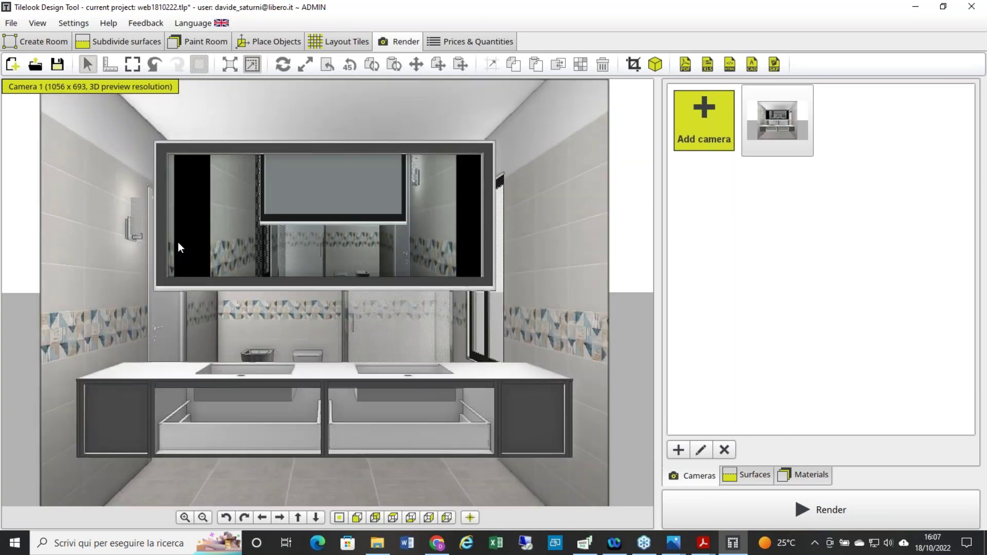
click(358, 518)
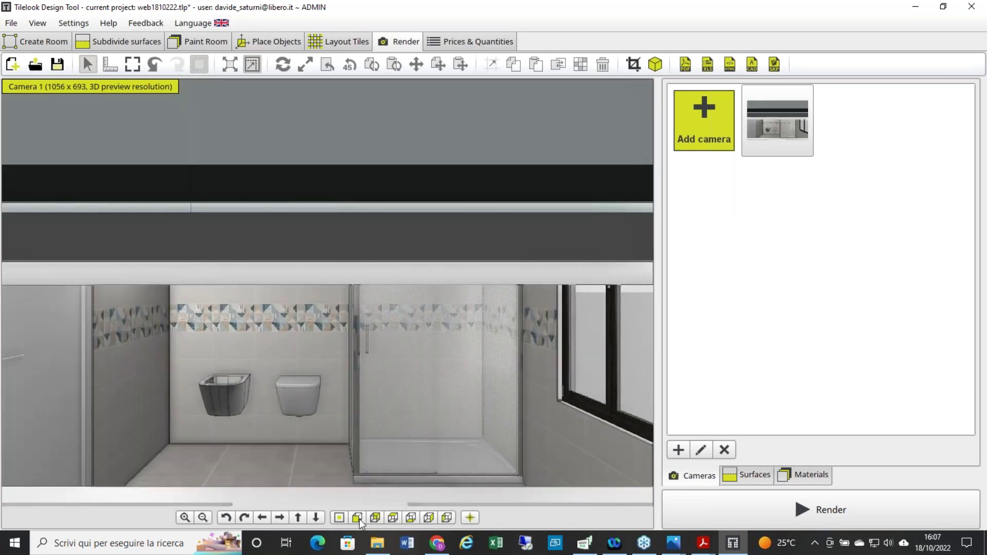
click(359, 519)
scroll(364, 467, up, 5)
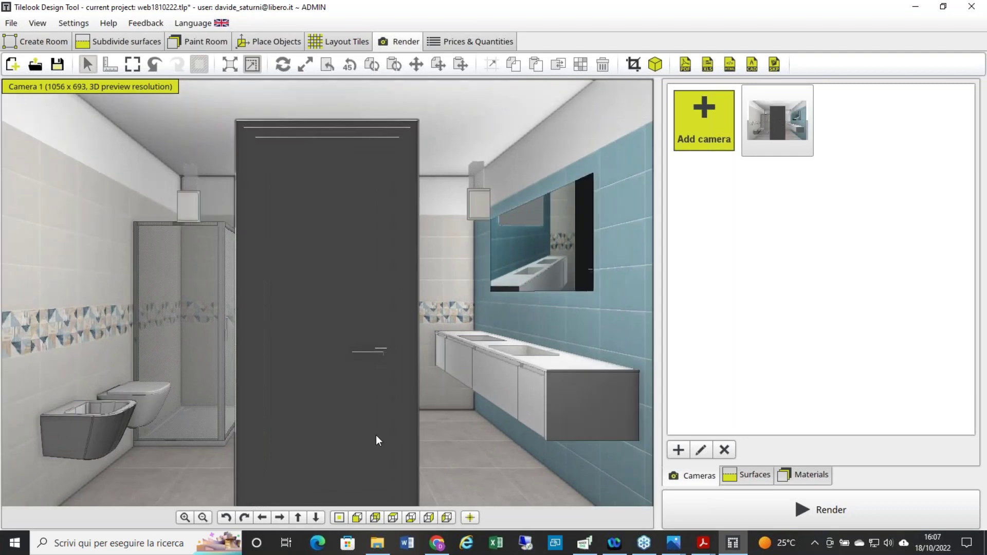
click(378, 517)
scroll(356, 433, up, 4)
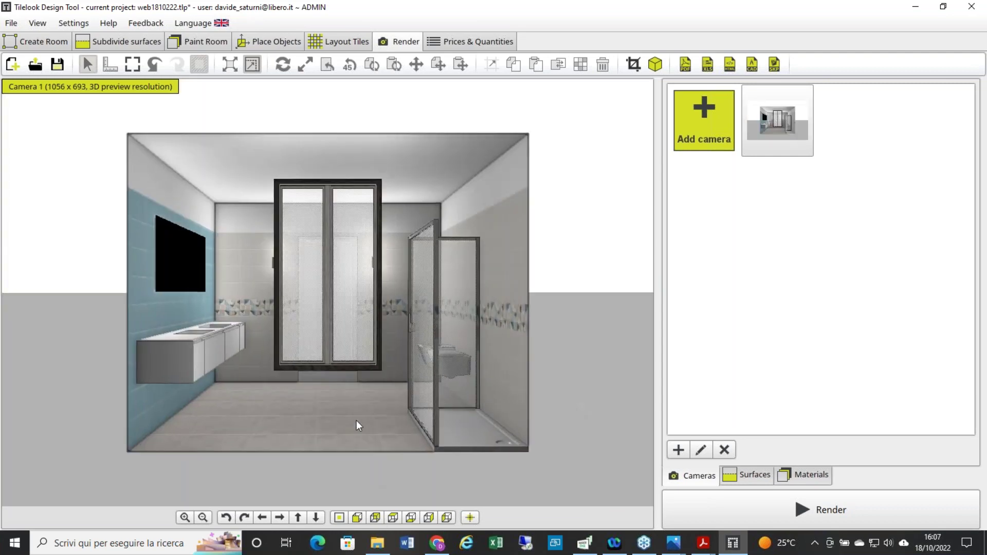
scroll(356, 415, up, 6)
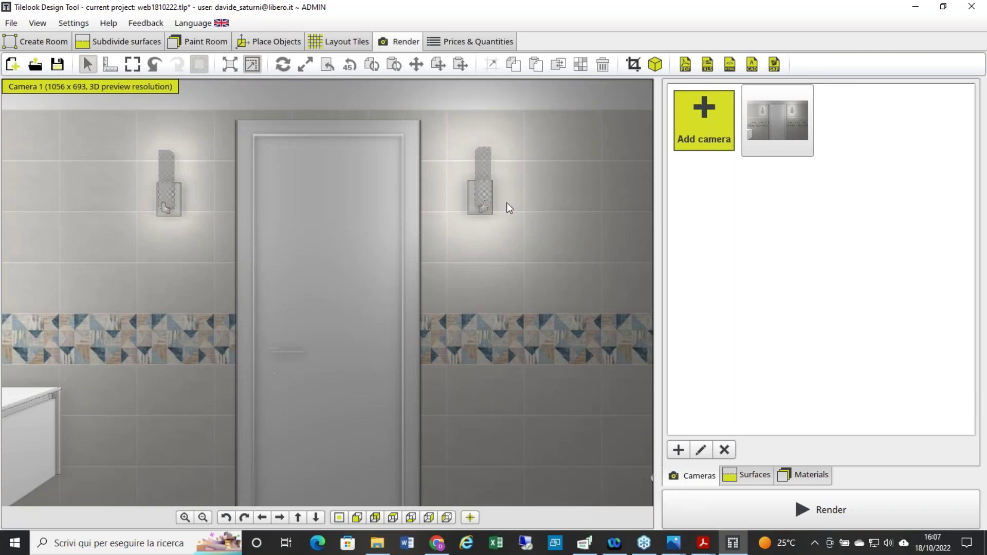
Select the right wall lamp to list its materials.
click(483, 172)
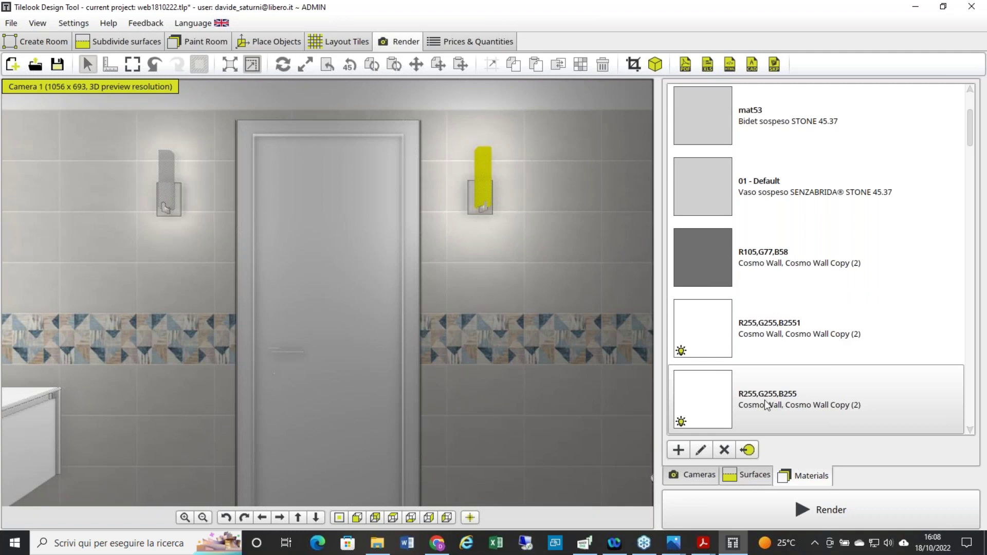
Disable light emission on the lamp's R255,G255,B255 material.
double_click(719, 402)
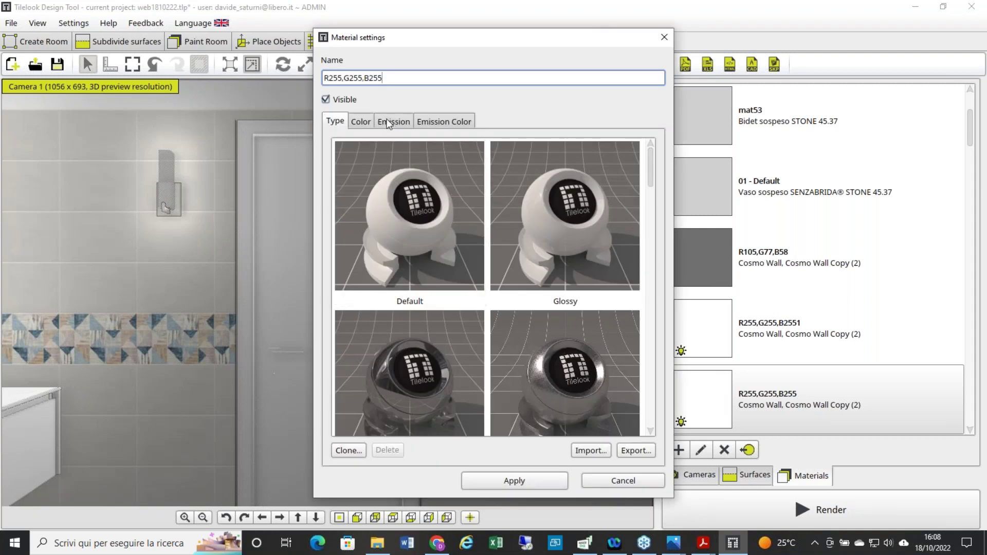
click(388, 122)
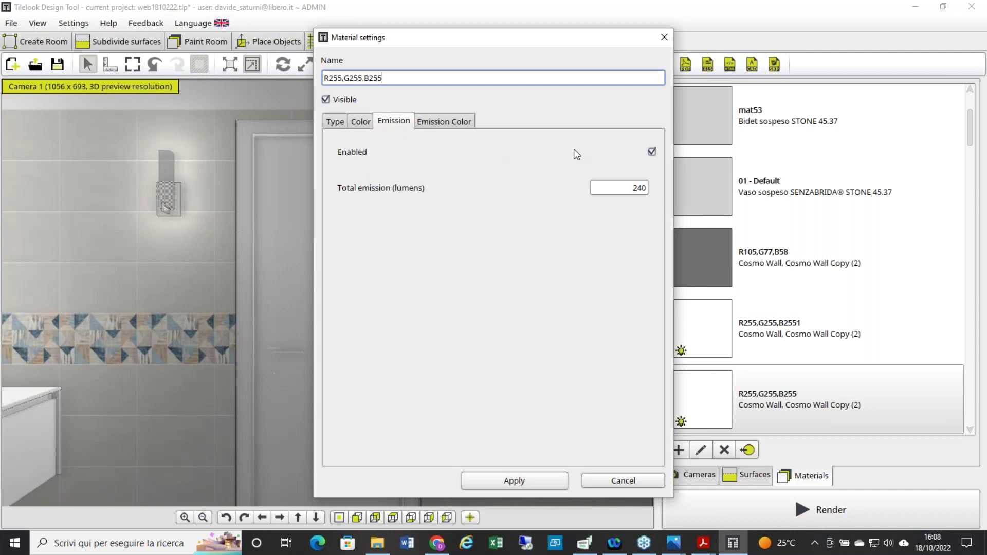
click(653, 151)
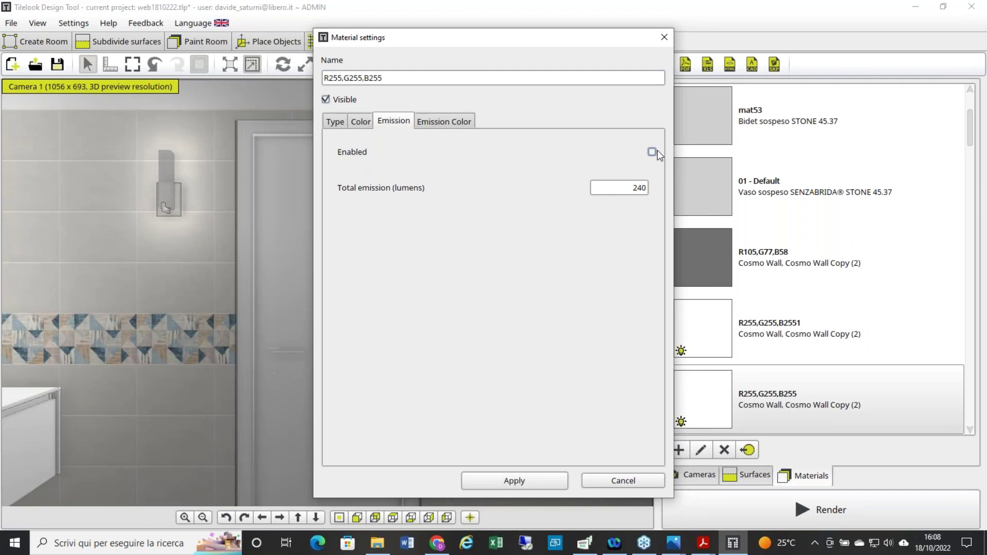
click(543, 486)
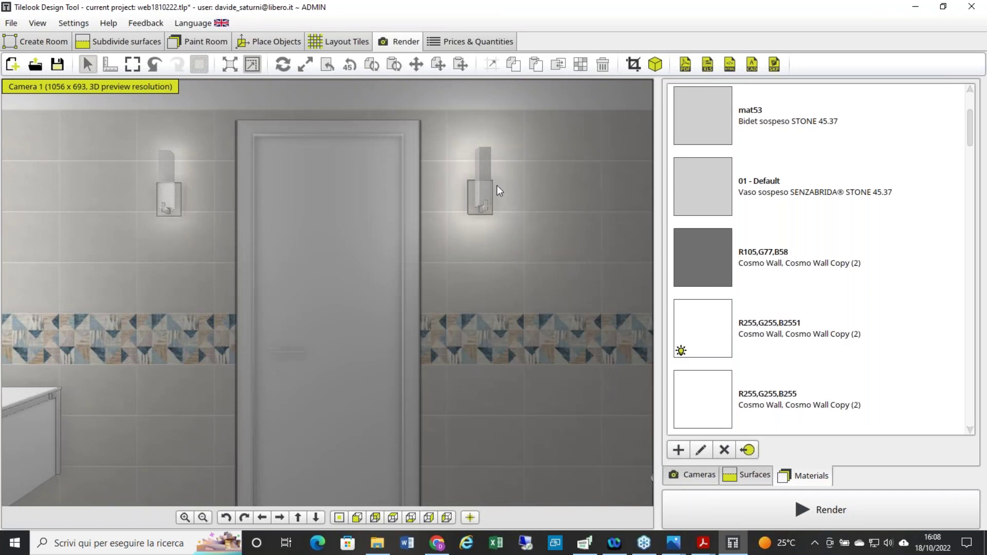
click(705, 390)
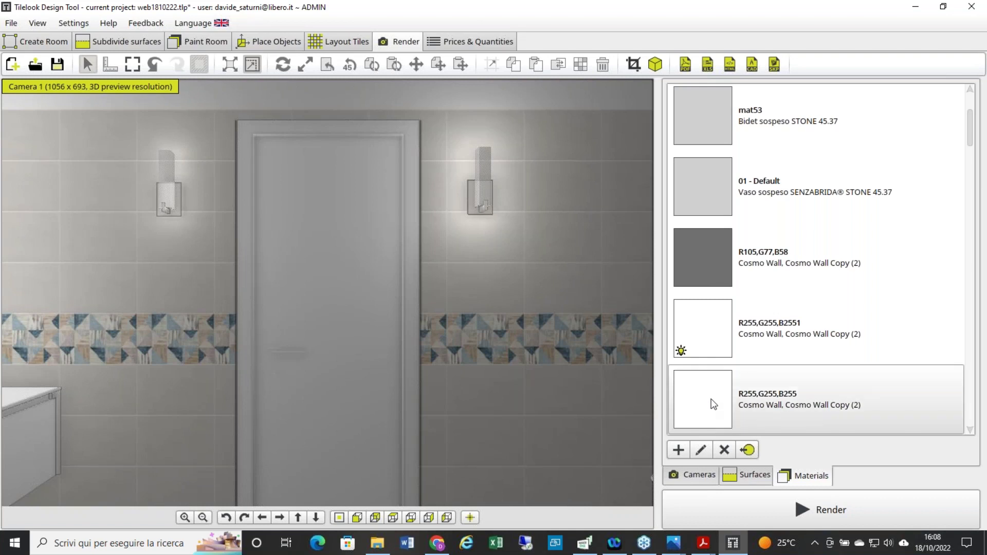
click(493, 168)
Re-enable 240-lumen emission on the white lamp material and return to Place Objects.
click(488, 167)
double_click(771, 400)
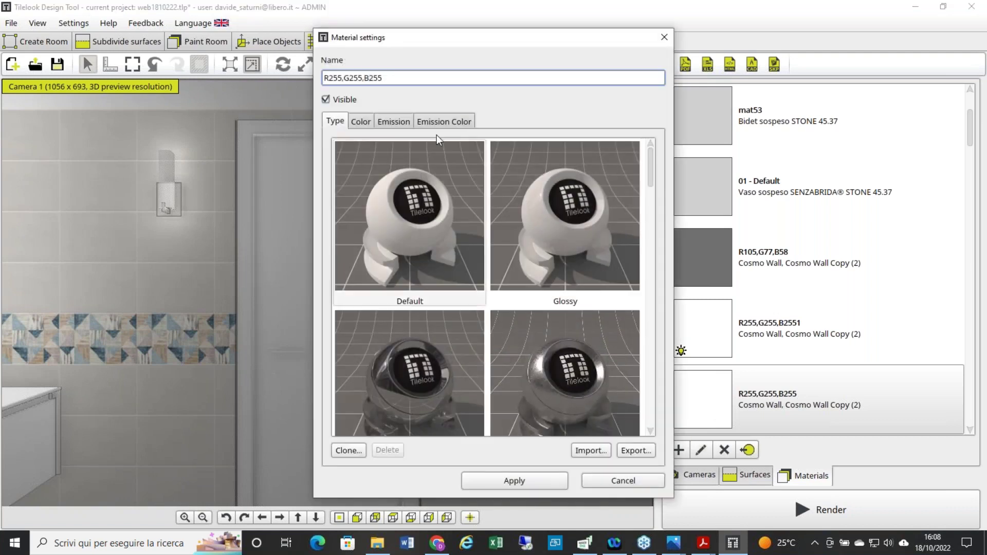
click(405, 124)
click(652, 152)
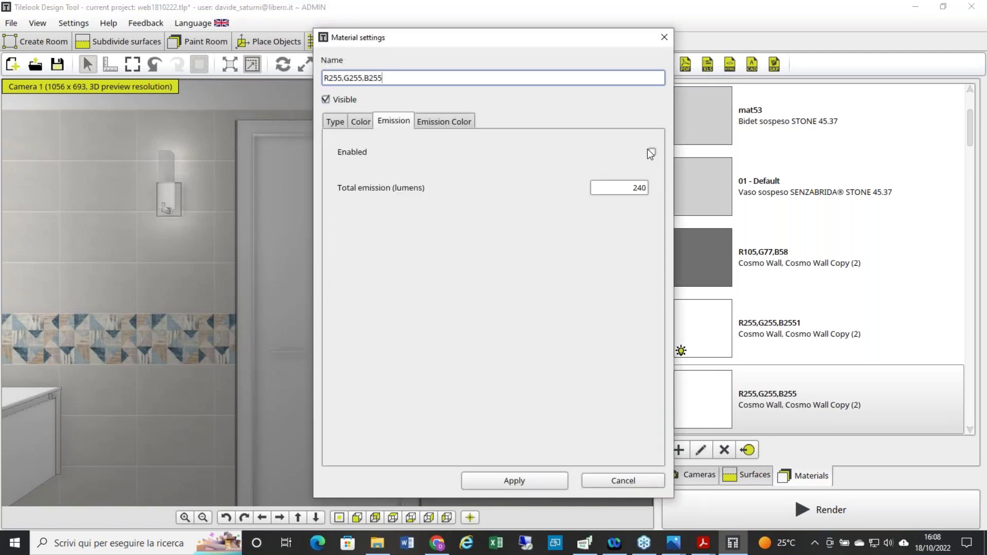
click(541, 481)
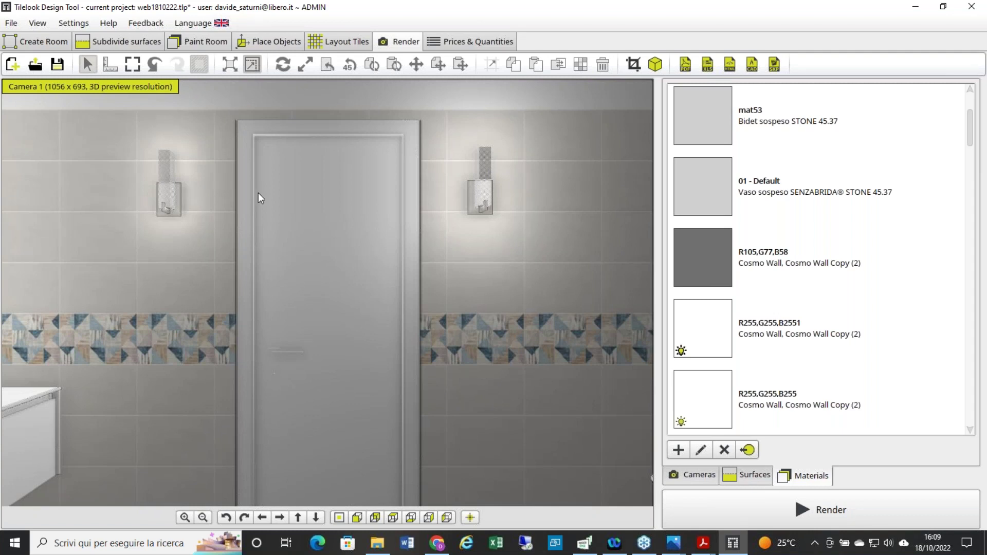
scroll(262, 198, down, 6)
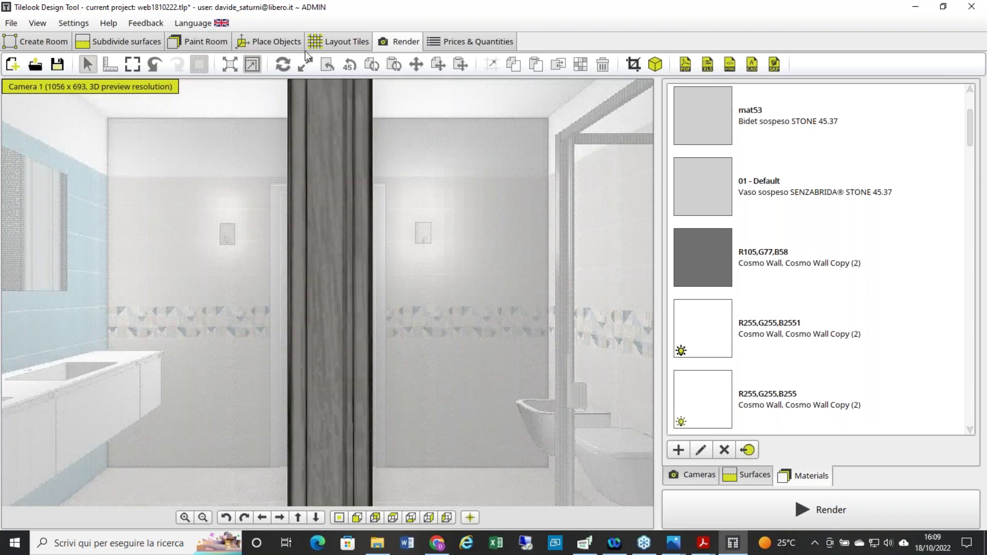
click(278, 42)
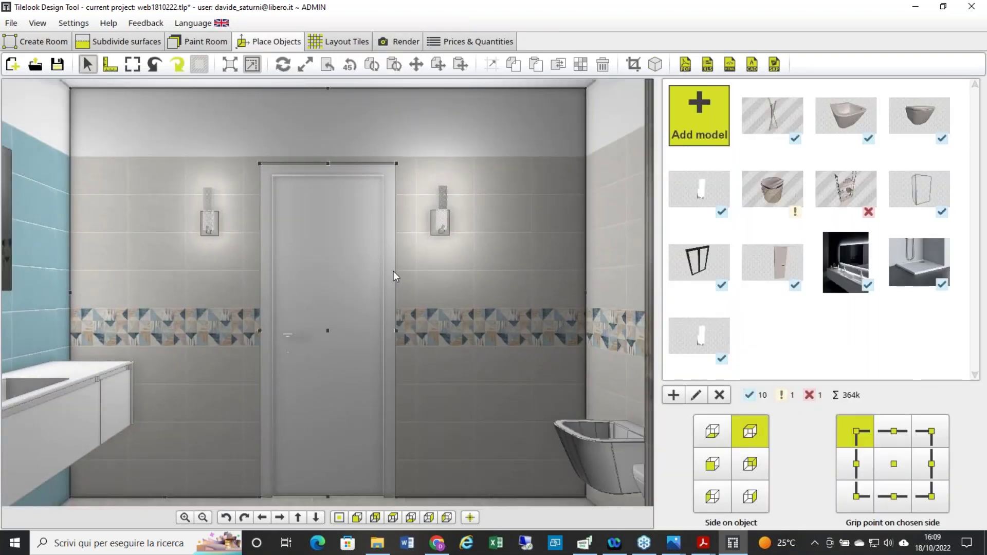
Show the whole room in front view and pick the basket model.
scroll(393, 271, down, 3)
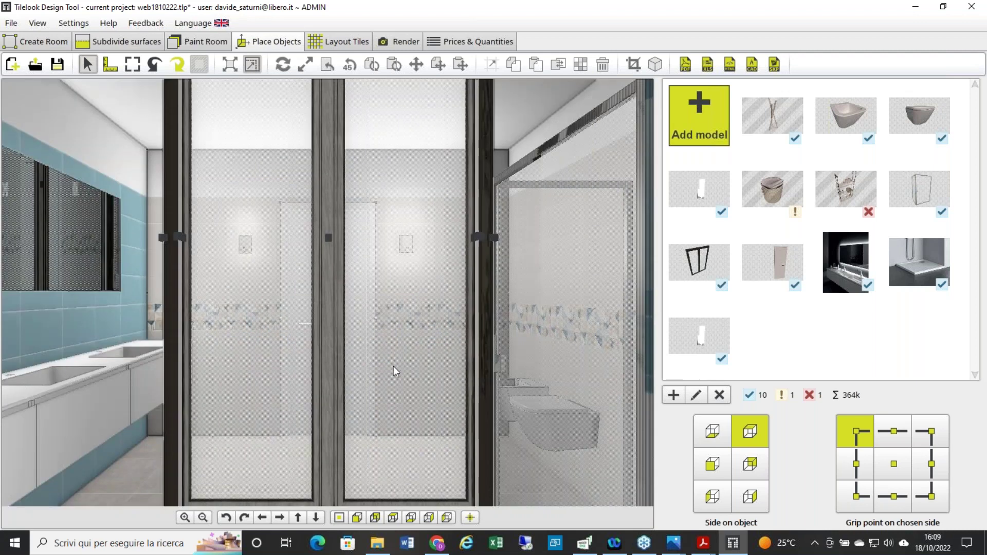
key(F2)
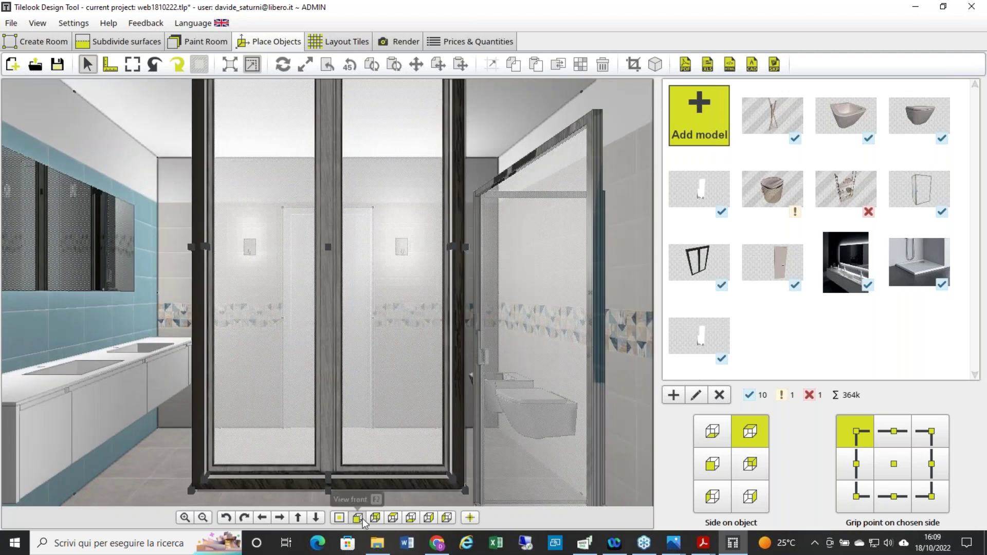
click(362, 521)
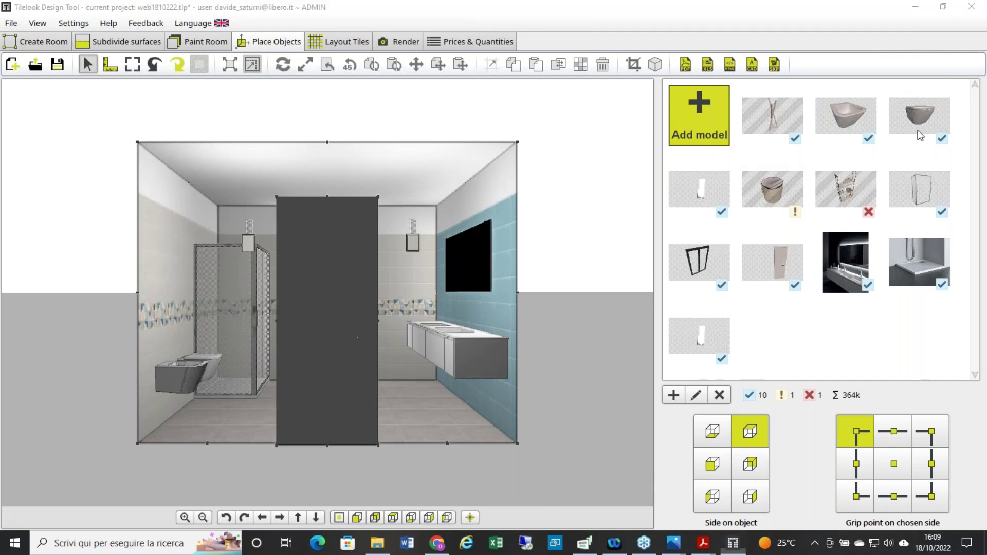
click(772, 189)
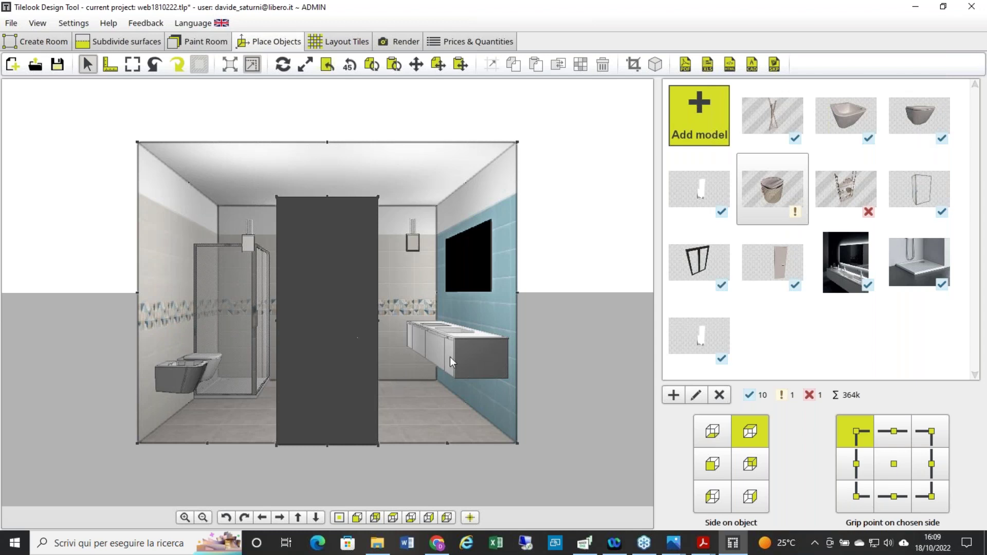
Place the laundry basket in the room and raise it slightly.
click(406, 369)
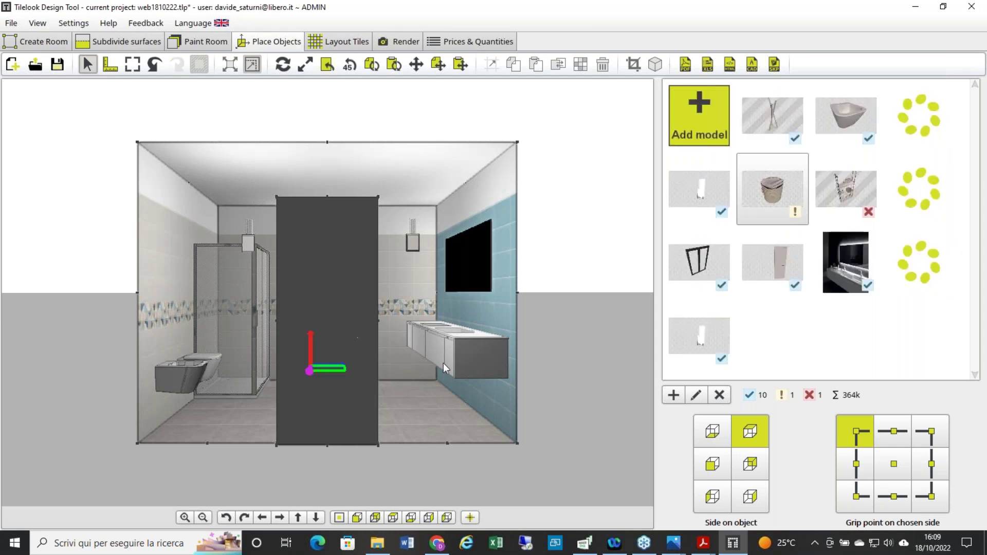
scroll(443, 363, up, 3)
scroll(408, 373, up, 3)
scroll(422, 372, down, 5)
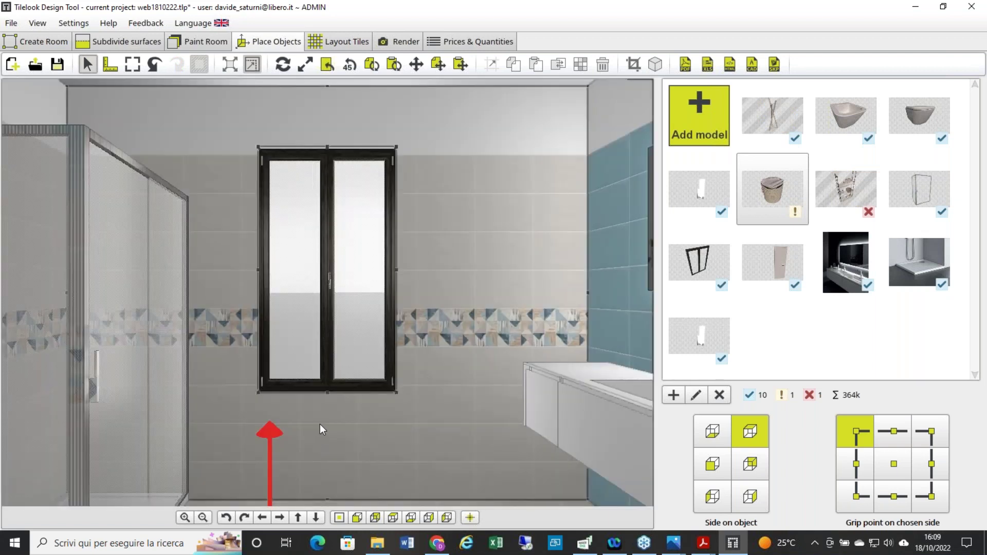
scroll(319, 427, up, 3)
drag(291, 457, 326, 387)
Slide the basket right to below the window and add the coat stand model.
scroll(327, 390, down, 5)
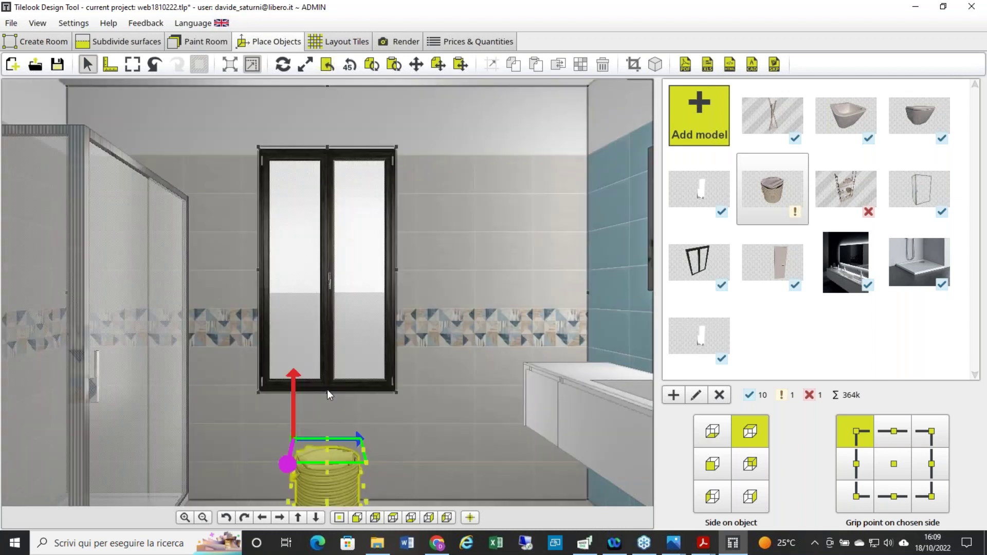
drag(374, 436, 402, 427)
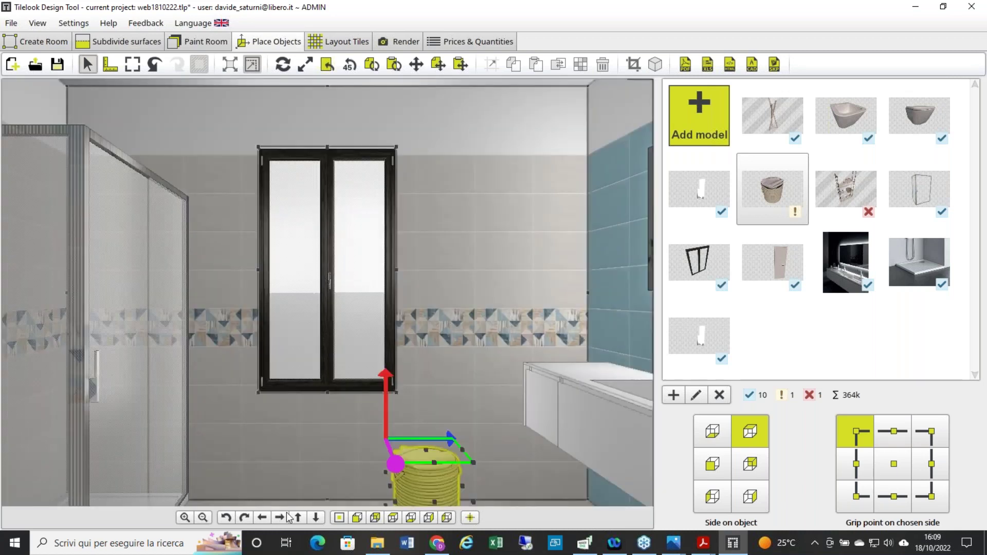
click(316, 518)
click(317, 518)
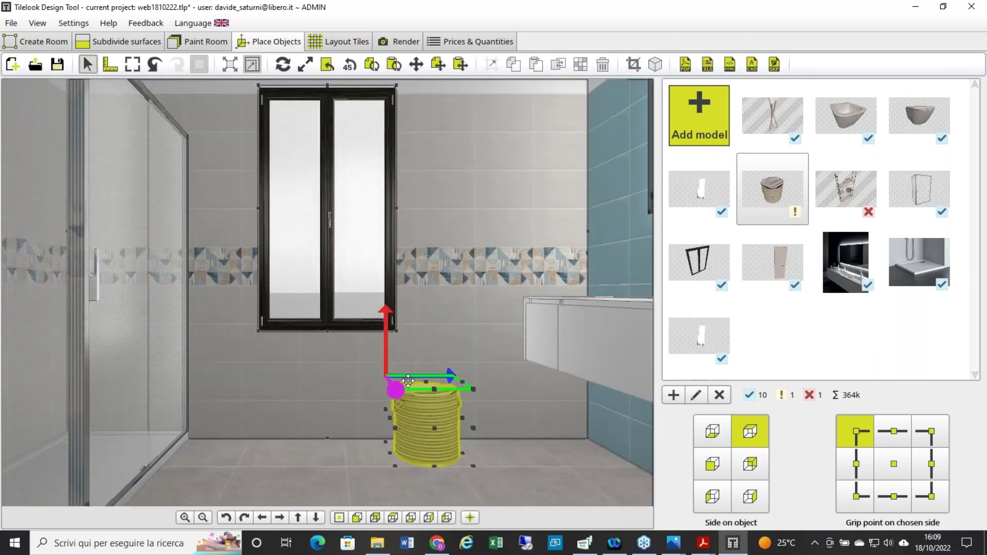
drag(412, 378, 474, 388)
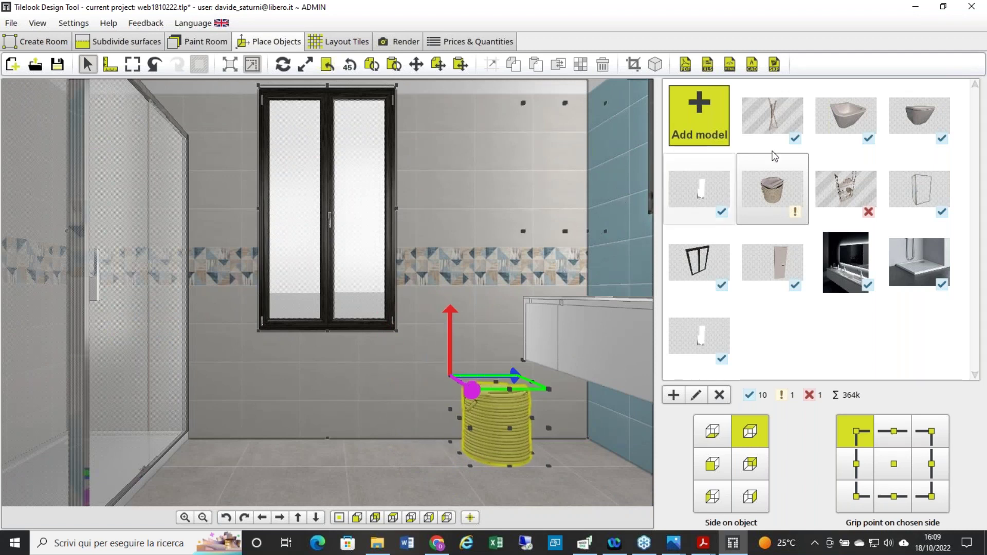
drag(773, 116, 341, 385)
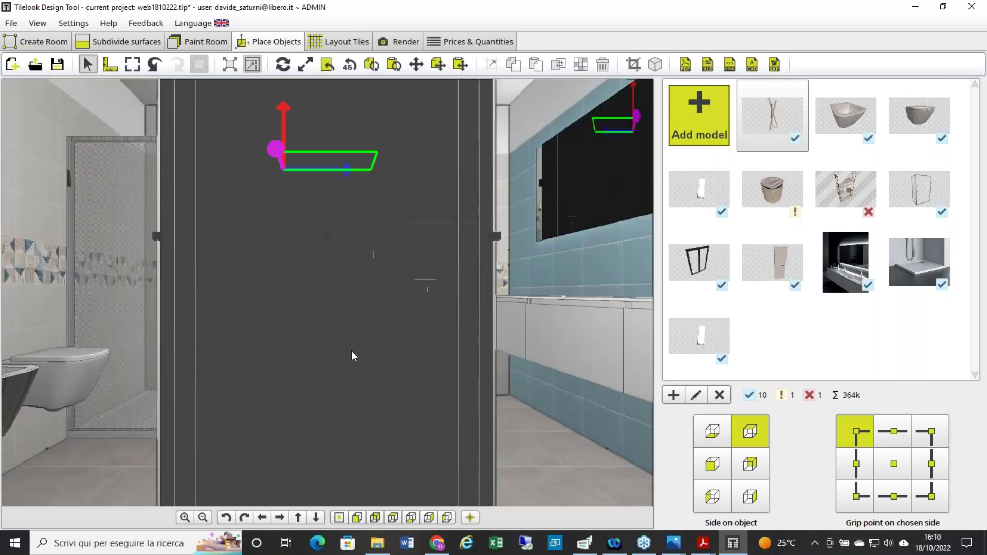
Lower the coat stand to the floor, slide it left beside the shower, then select the laundry basket.
drag(297, 187, 336, 249)
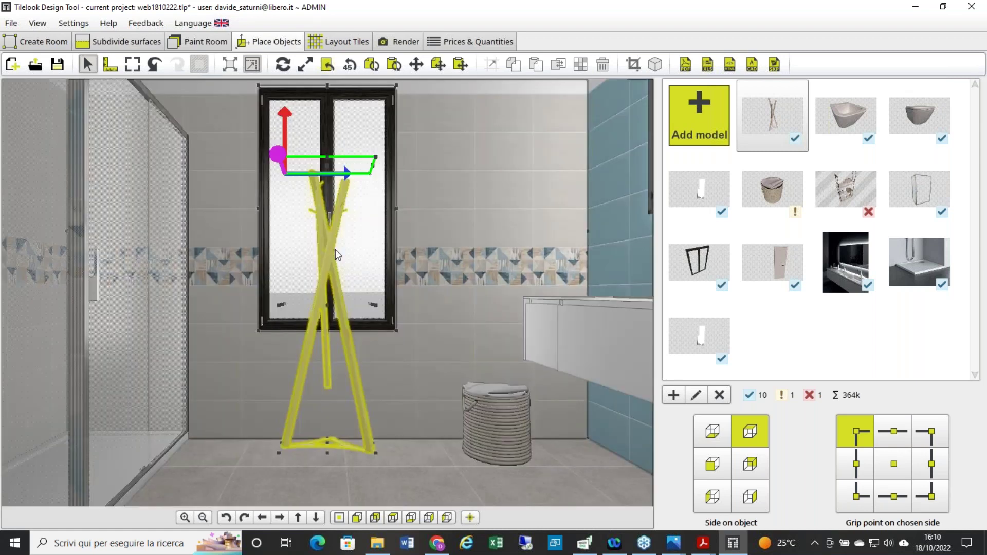
click(319, 201)
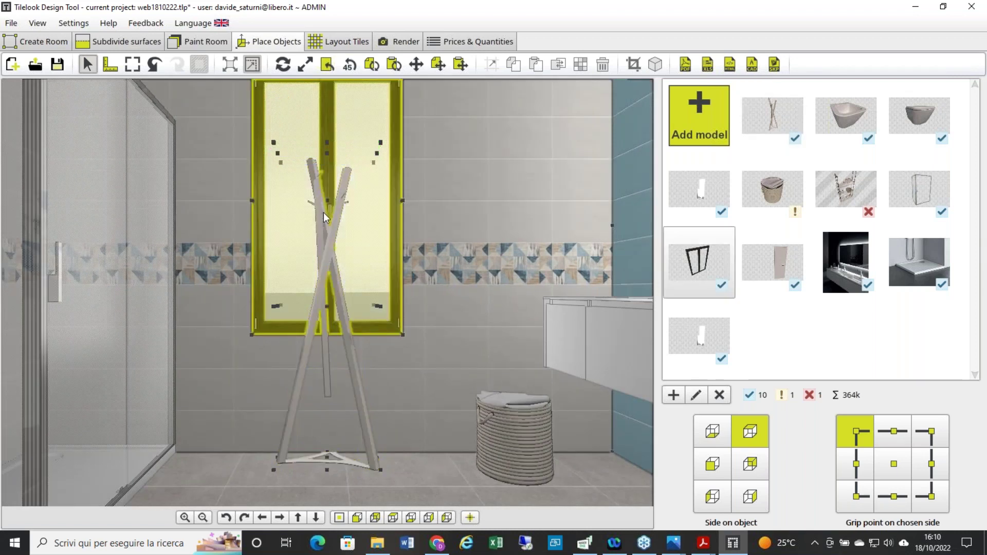
click(323, 212)
drag(325, 217, 197, 181)
drag(280, 163, 247, 176)
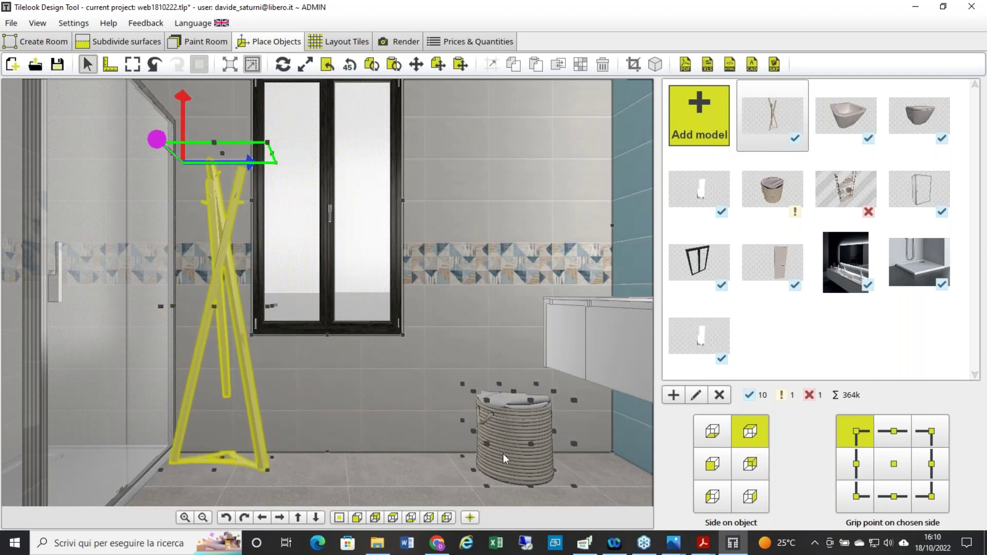
click(553, 428)
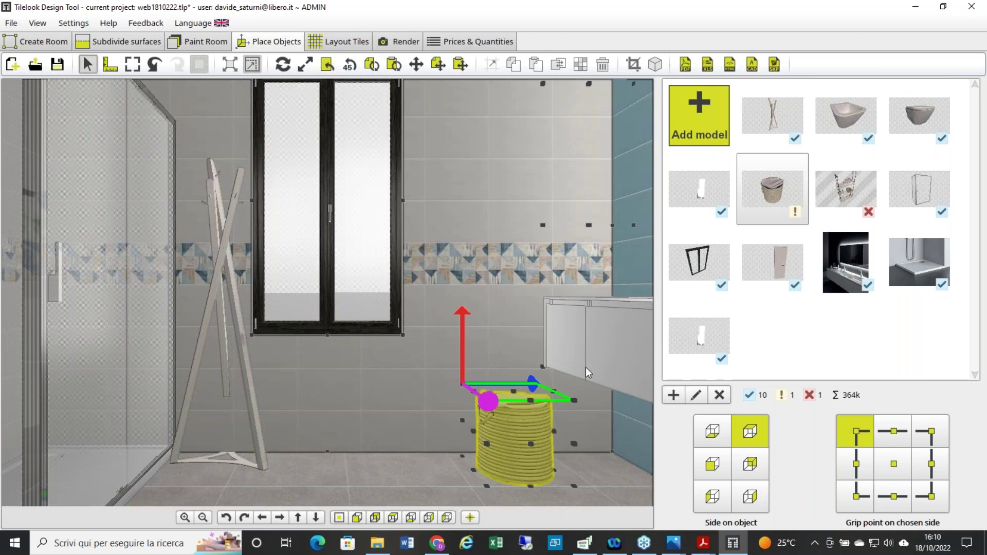
scroll(533, 319, down, 1)
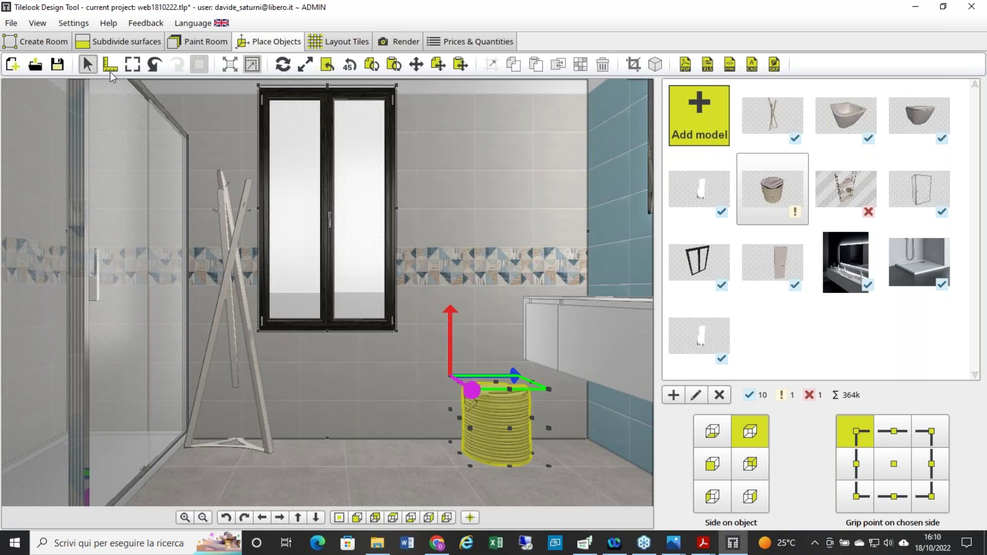
Check the 2D floor plan and the wall tile layout, then go to the Render workspace.
click(57, 47)
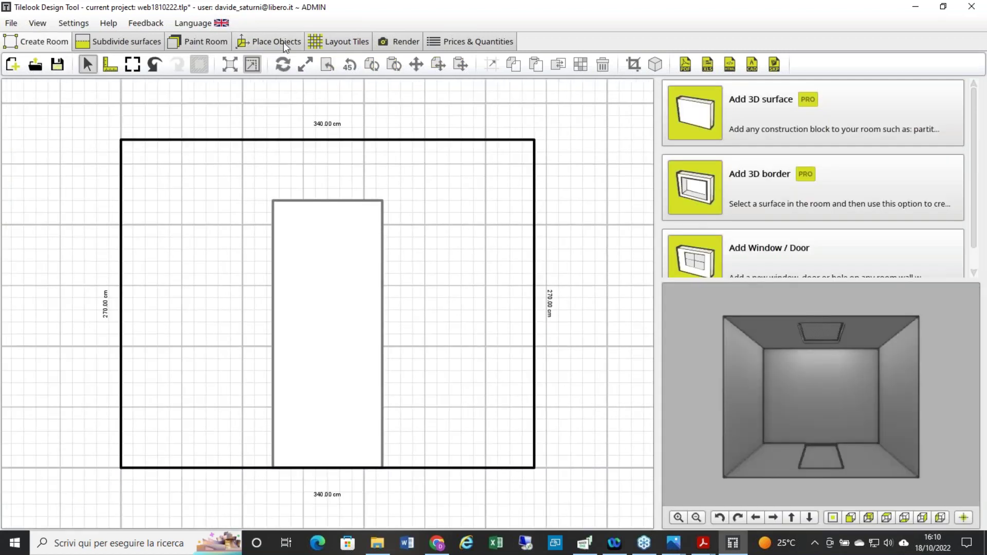
click(283, 42)
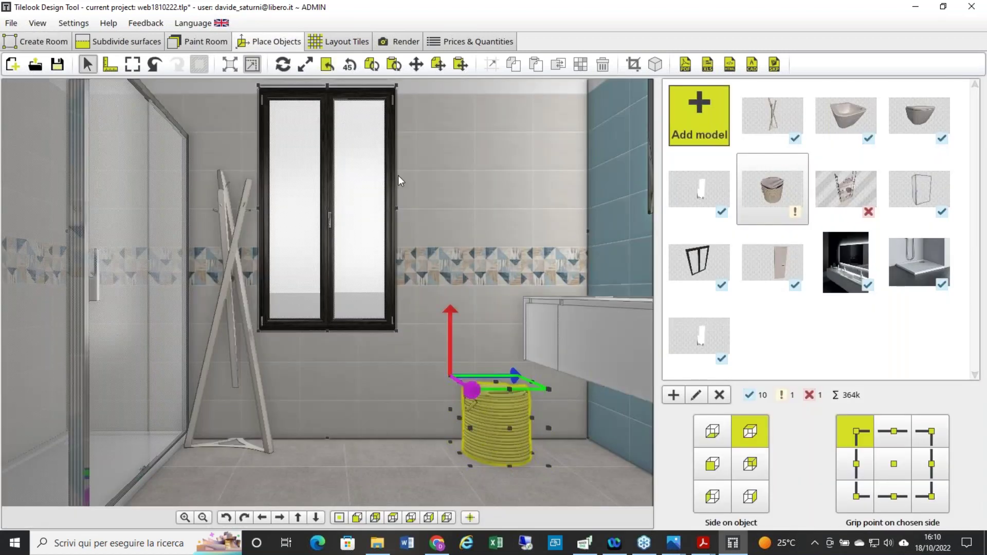
click(355, 41)
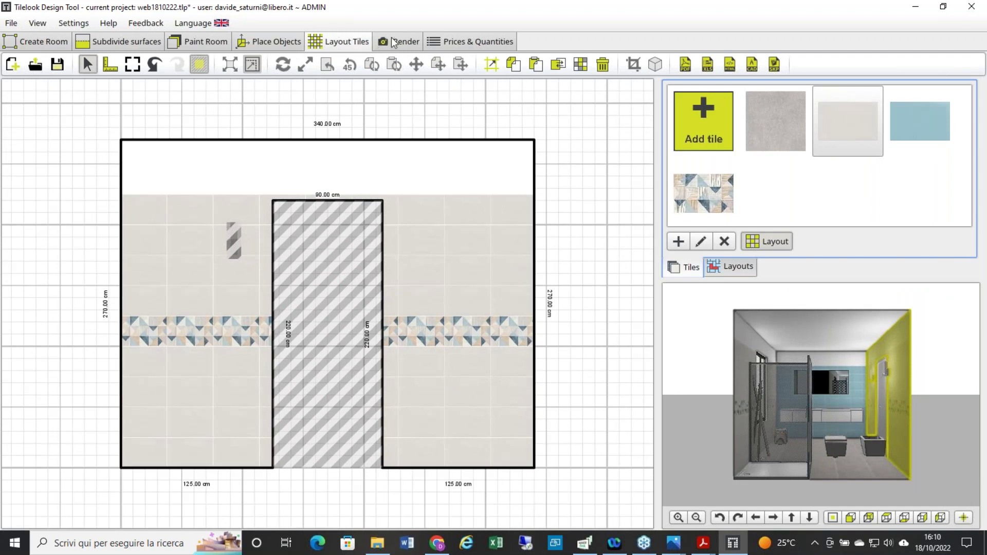
click(276, 45)
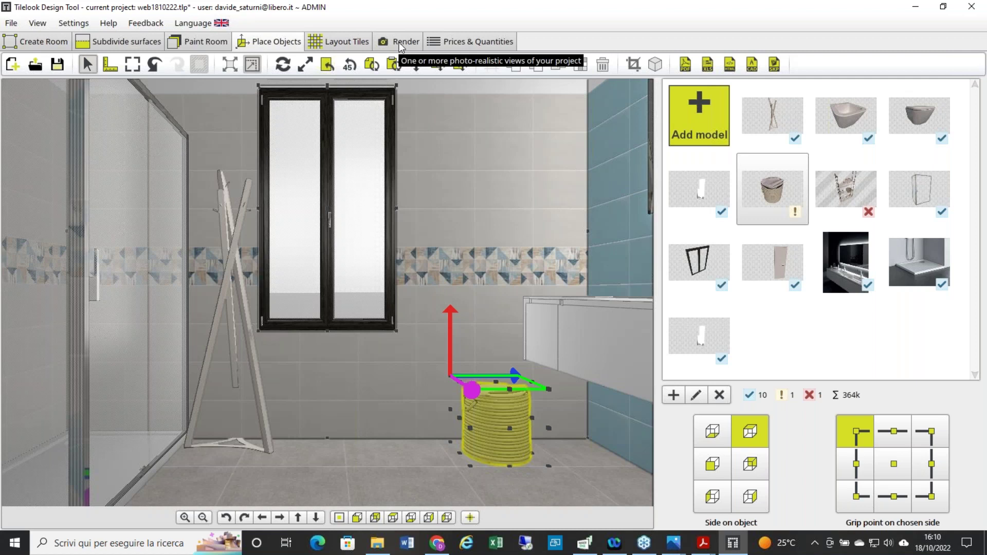
click(402, 43)
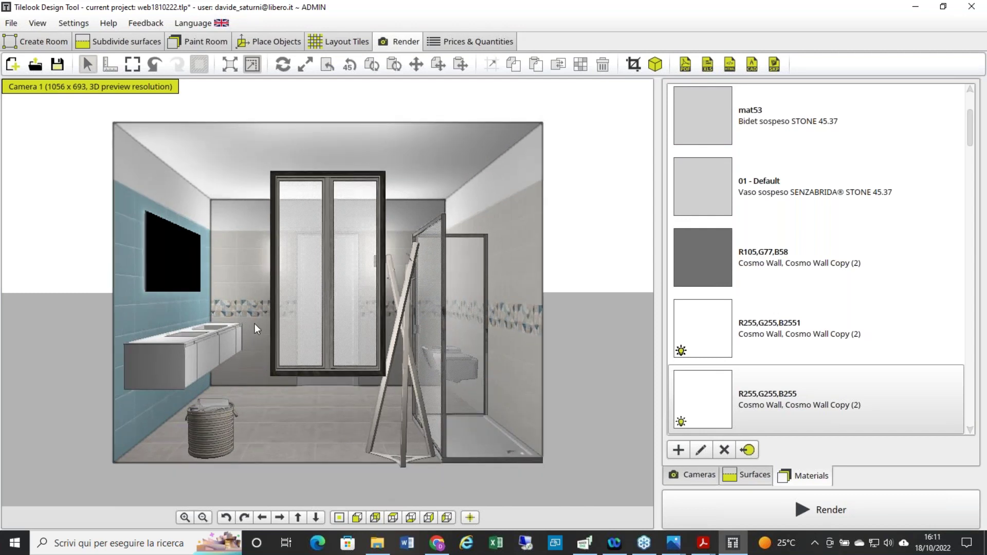
Orbit and zoom Camera 1 to frame the French window, double vanity and laundry basket.
drag(238, 332, 368, 486)
scroll(333, 360, up, 3)
scroll(333, 360, down, 3)
click(375, 523)
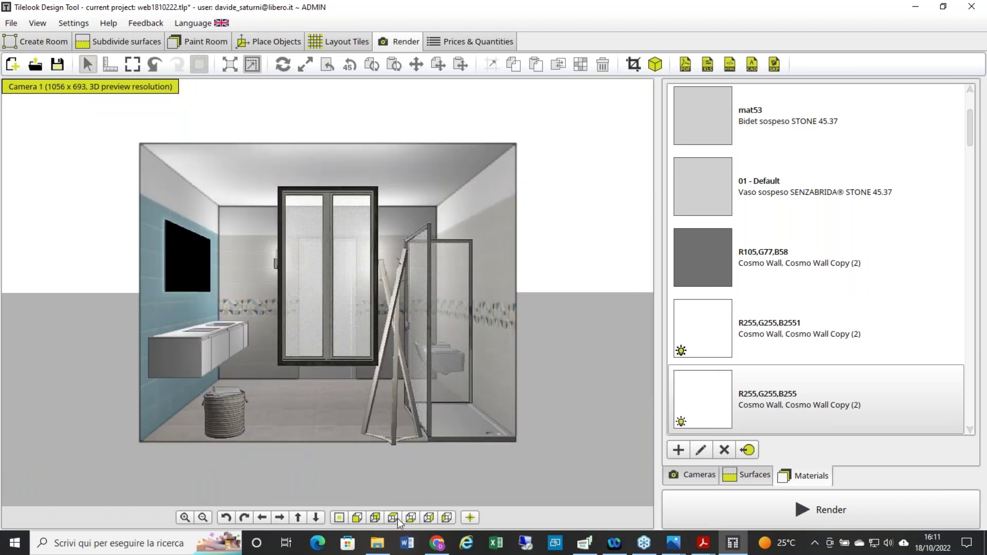
click(398, 518)
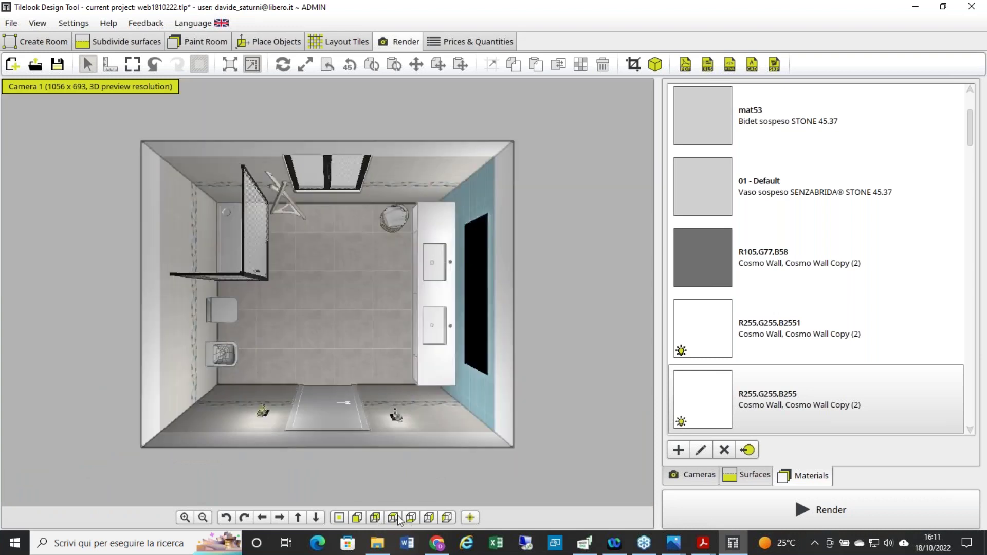
click(357, 518)
scroll(389, 407, up, 6)
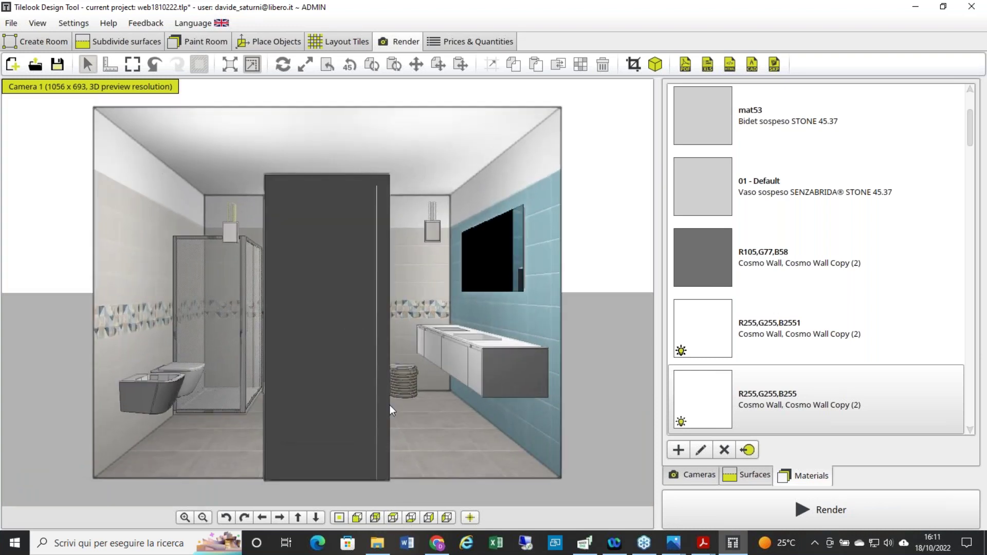
scroll(390, 403, up, 4)
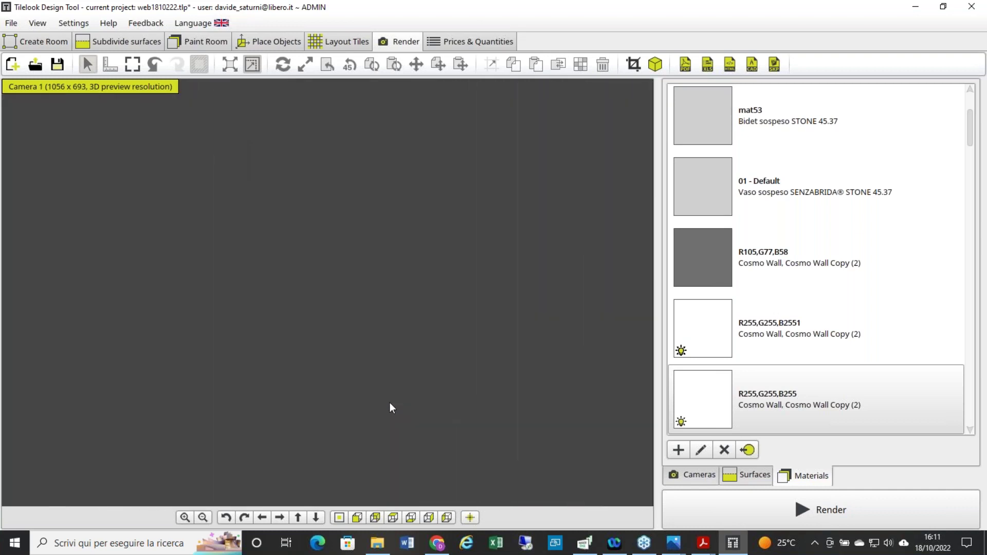
scroll(390, 403, up, 3)
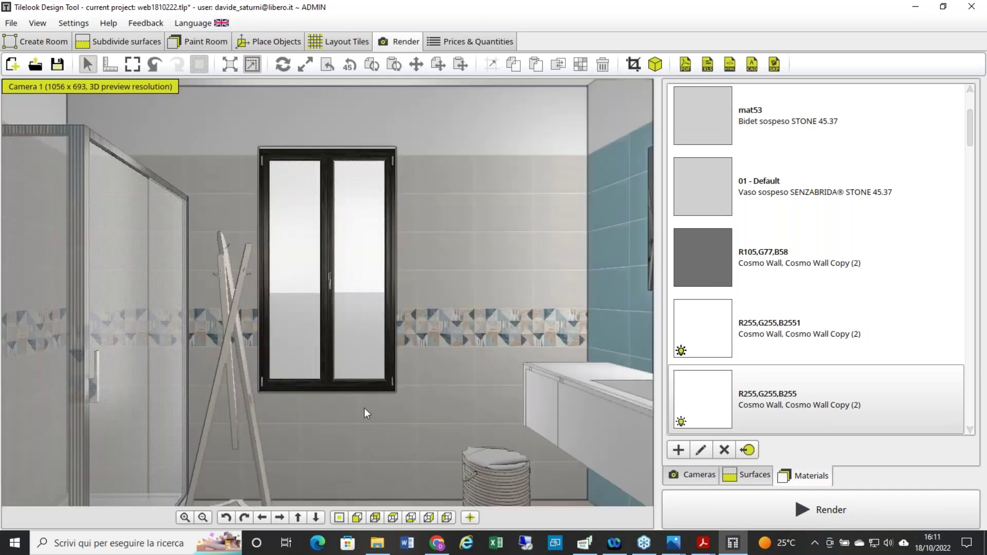
drag(364, 408, 569, 437)
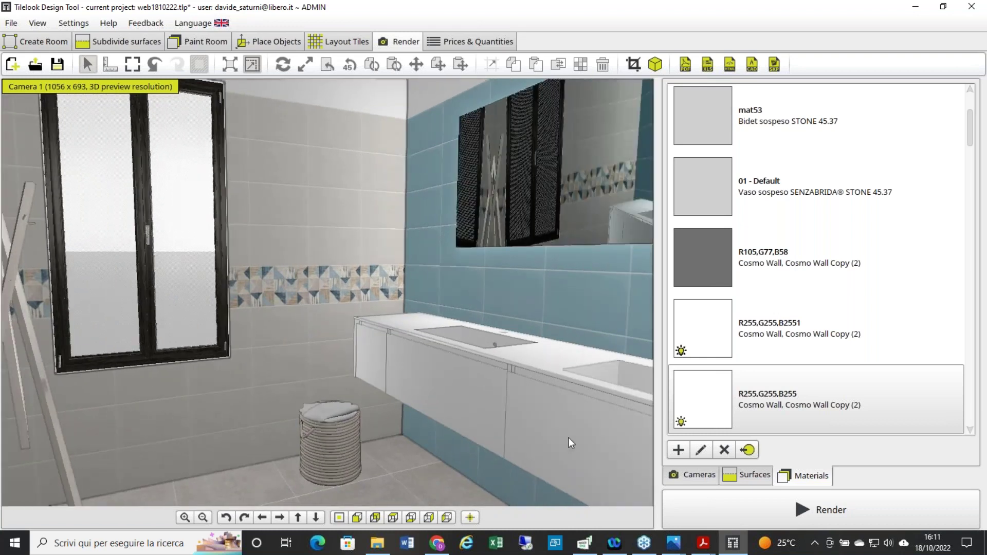
Add Camera 2 and Camera 3 facing the door between the wall lamps beside the toilets.
click(705, 480)
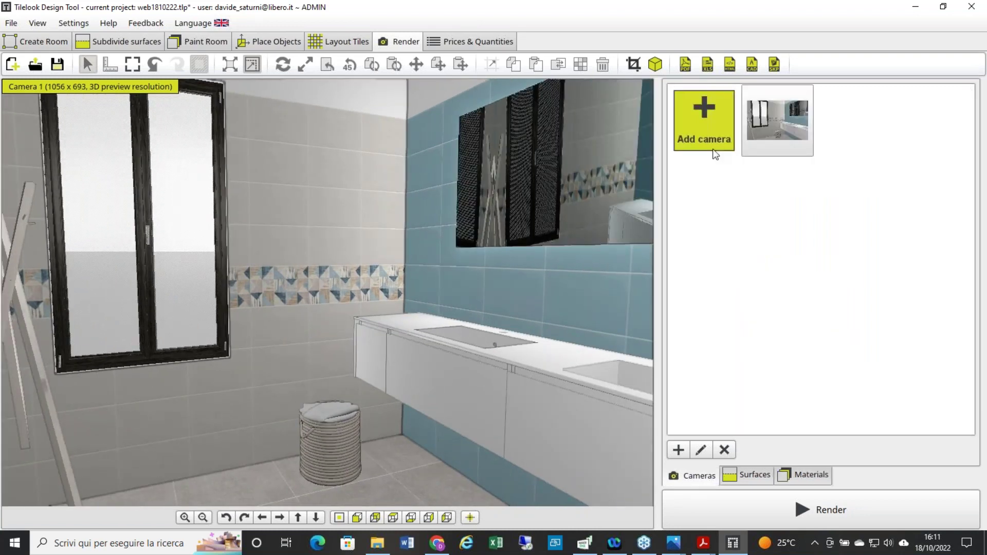
click(703, 112)
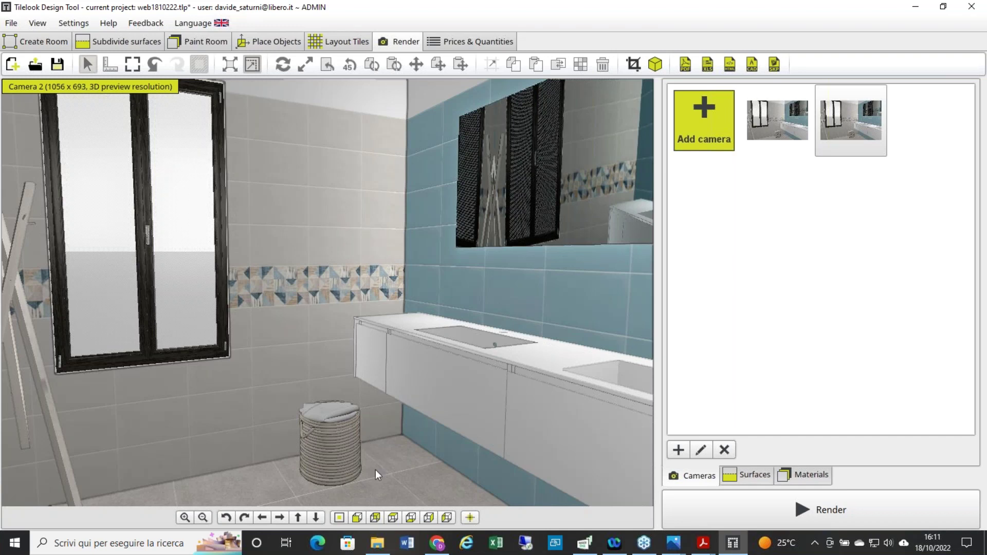
click(380, 521)
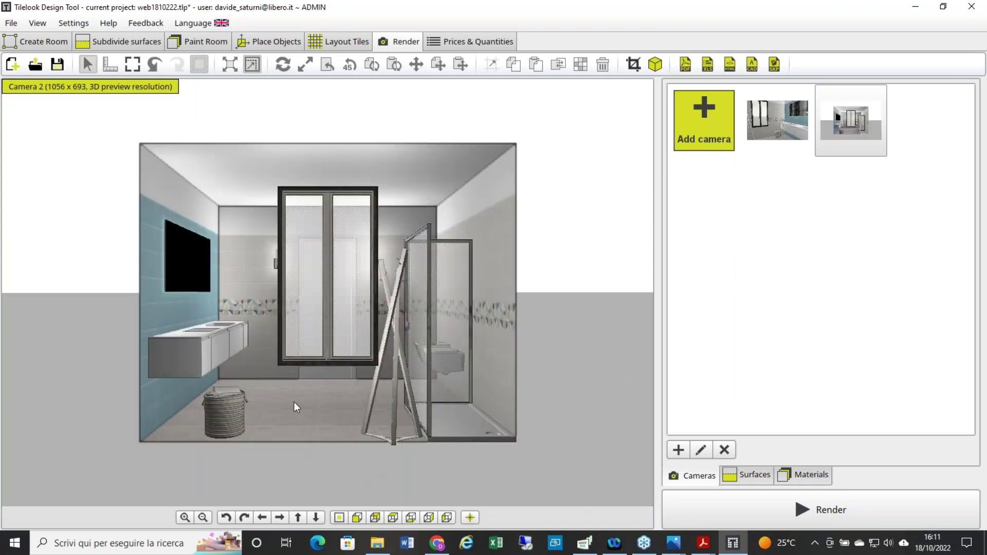
scroll(278, 396, up, 3)
scroll(218, 372, up, 6)
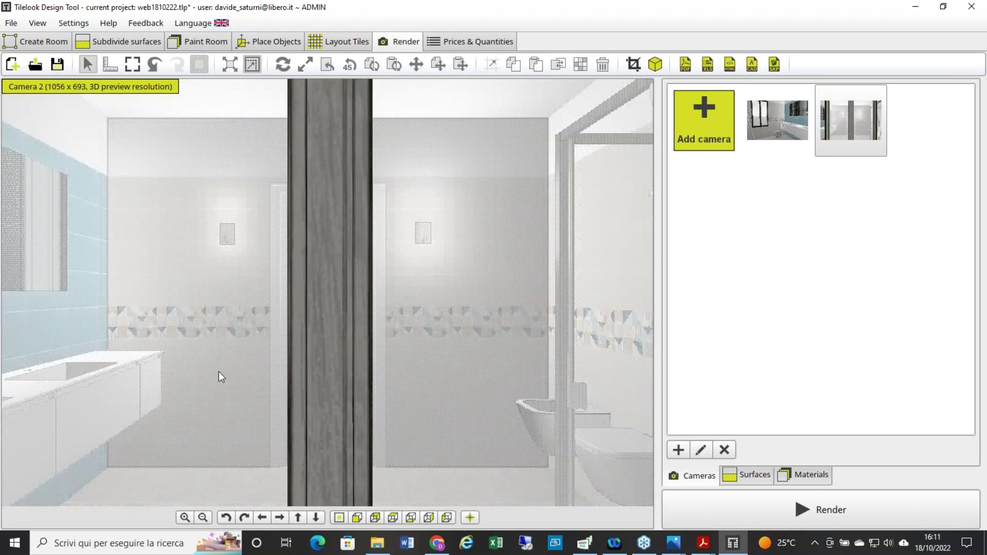
scroll(218, 371, down, 5)
drag(228, 372, 322, 412)
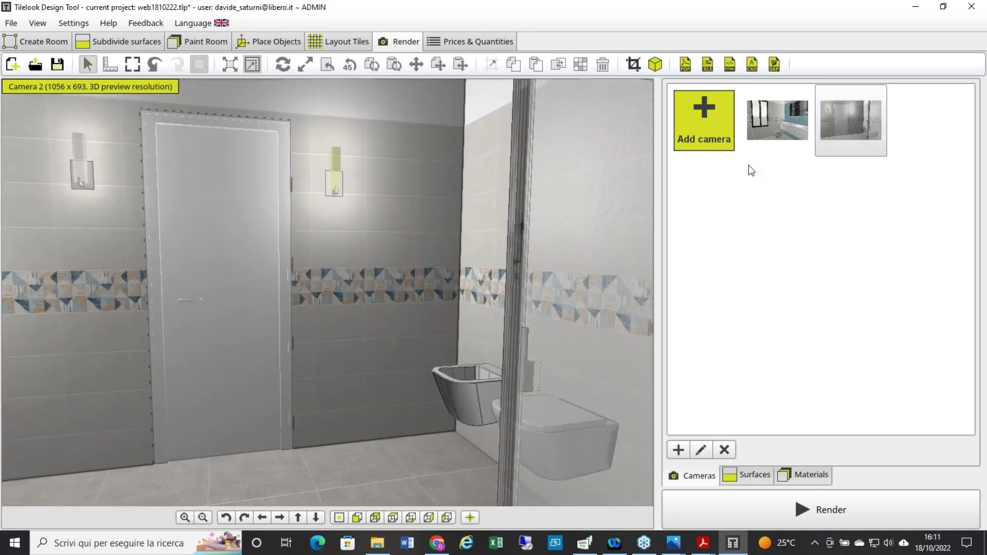
click(704, 120)
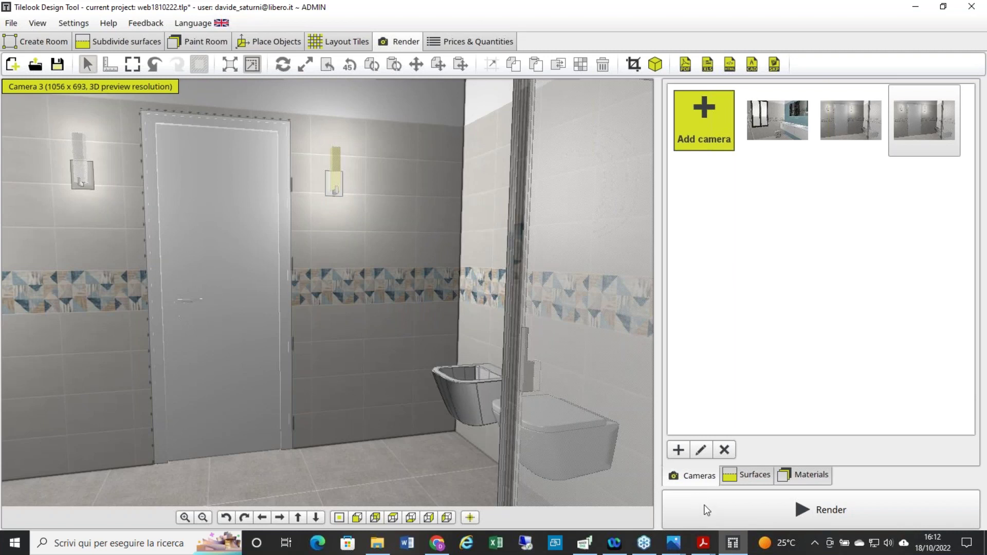
Tick Camera 1 in the render wizard and keep it Perspective after trying Panorama, then switch to Chrome.
click(739, 508)
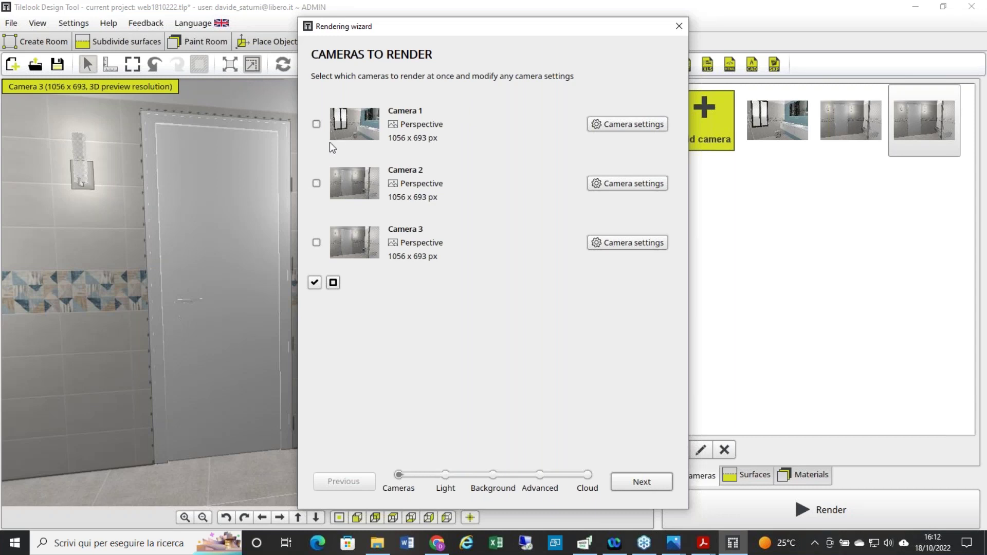
click(317, 125)
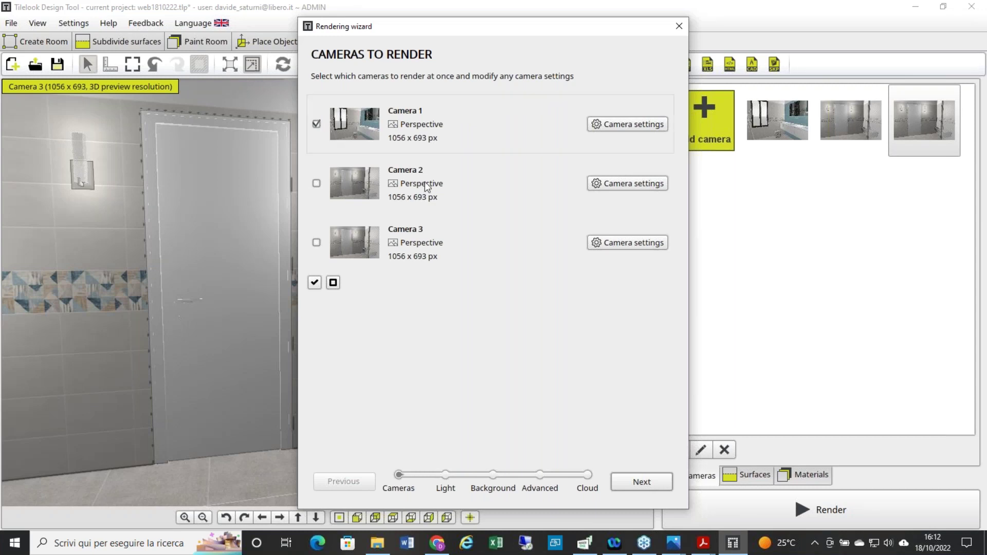
click(610, 125)
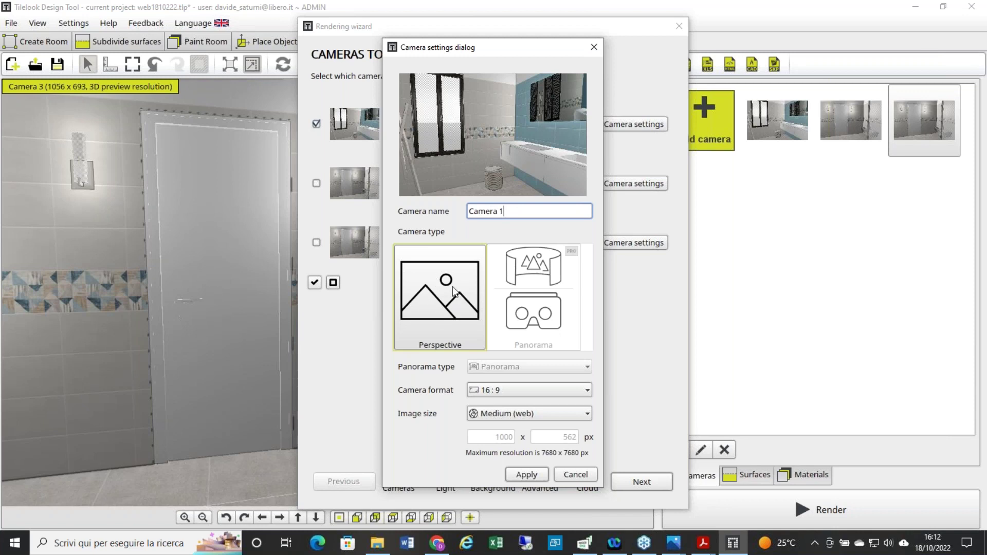
click(520, 302)
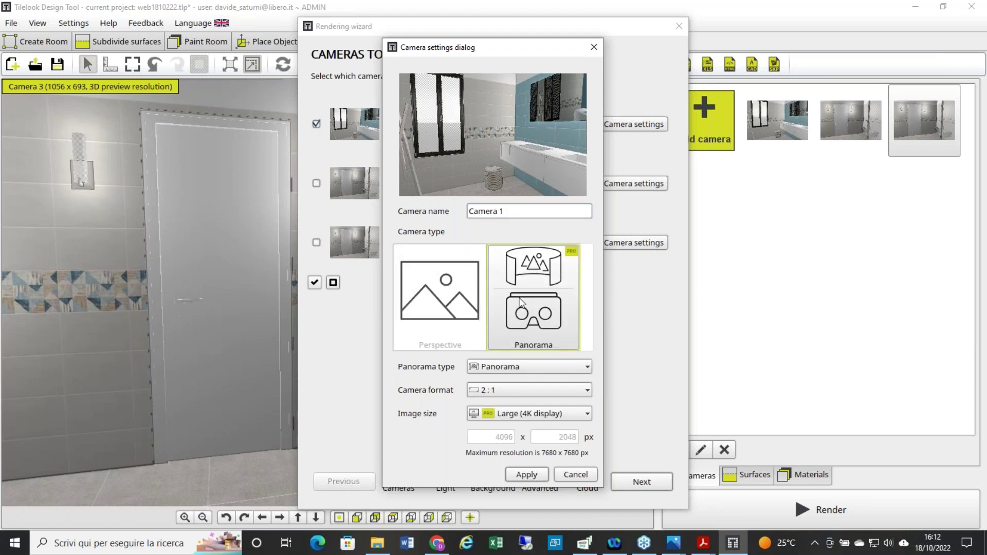
click(463, 302)
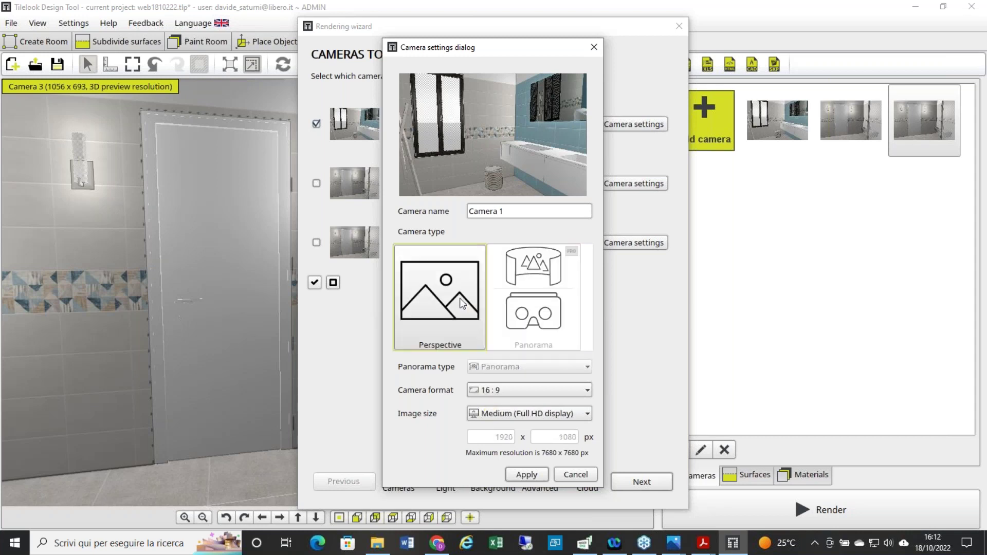
click(507, 303)
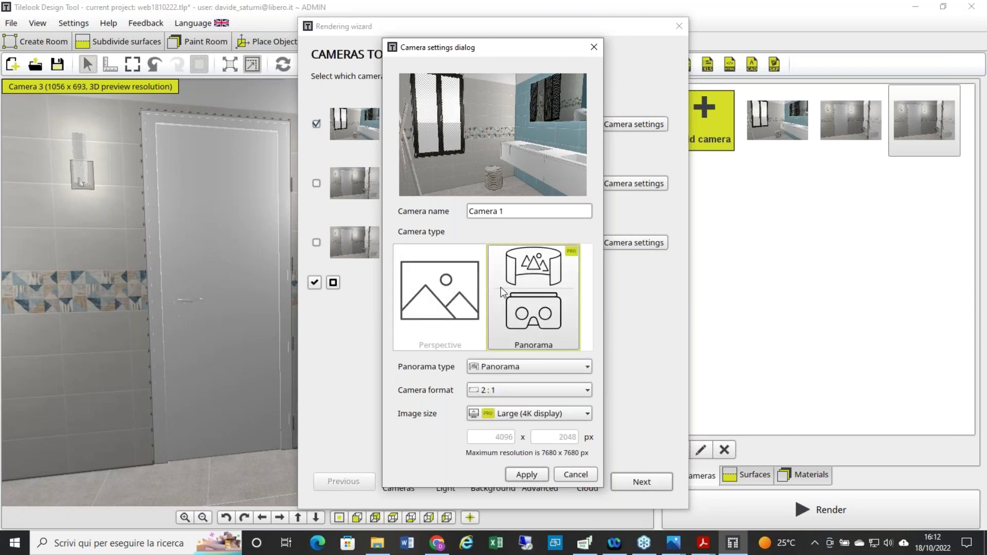
click(465, 300)
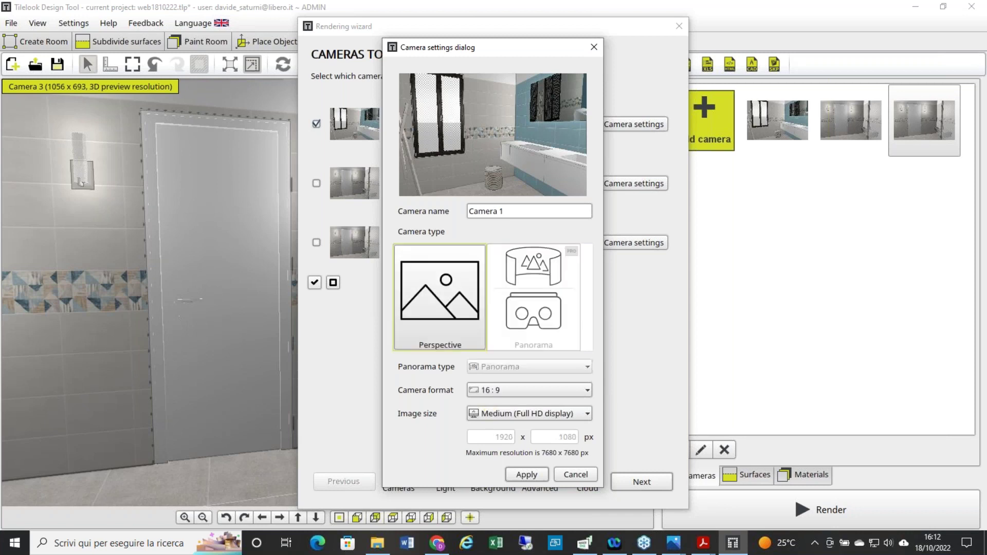
click(438, 544)
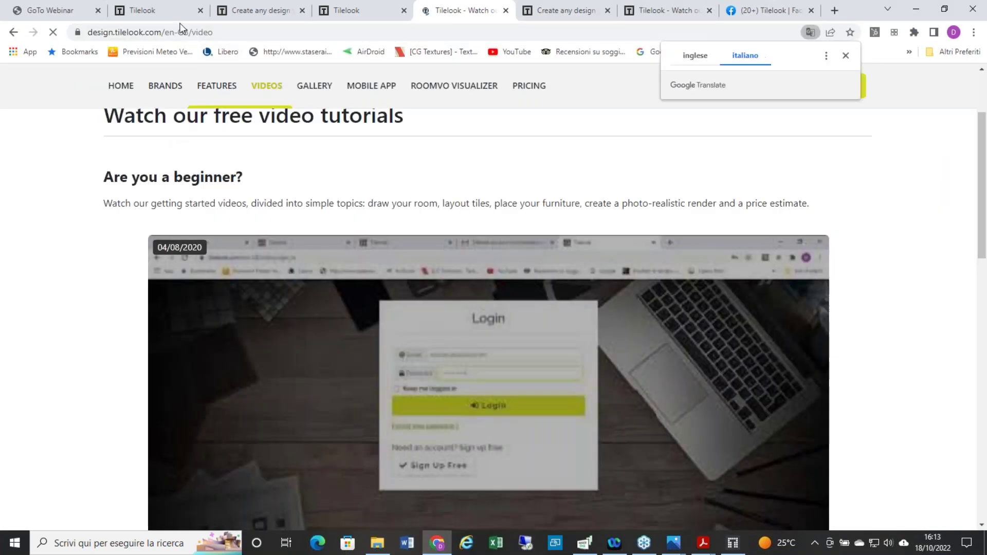
Sign in to the Tilelook website and open the My projects list.
click(170, 12)
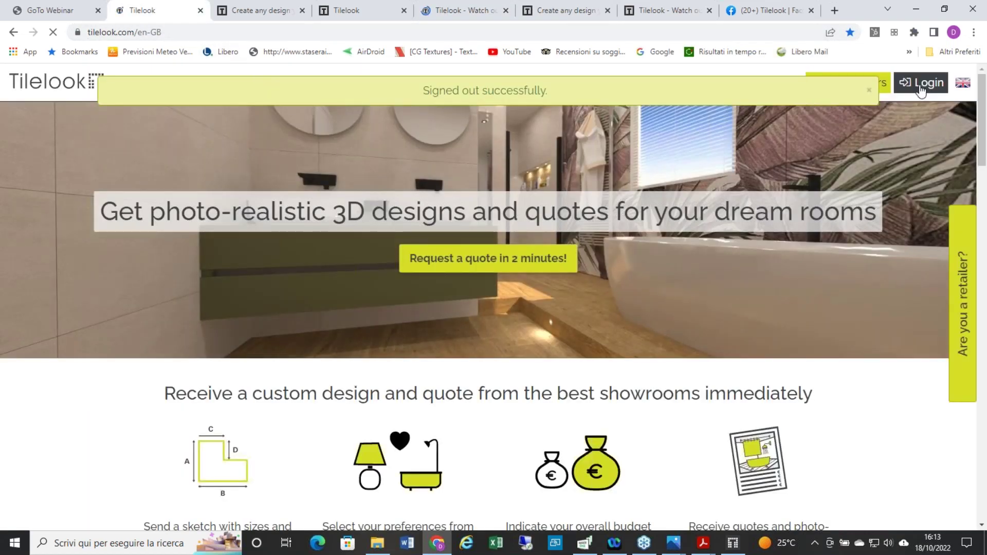
click(905, 83)
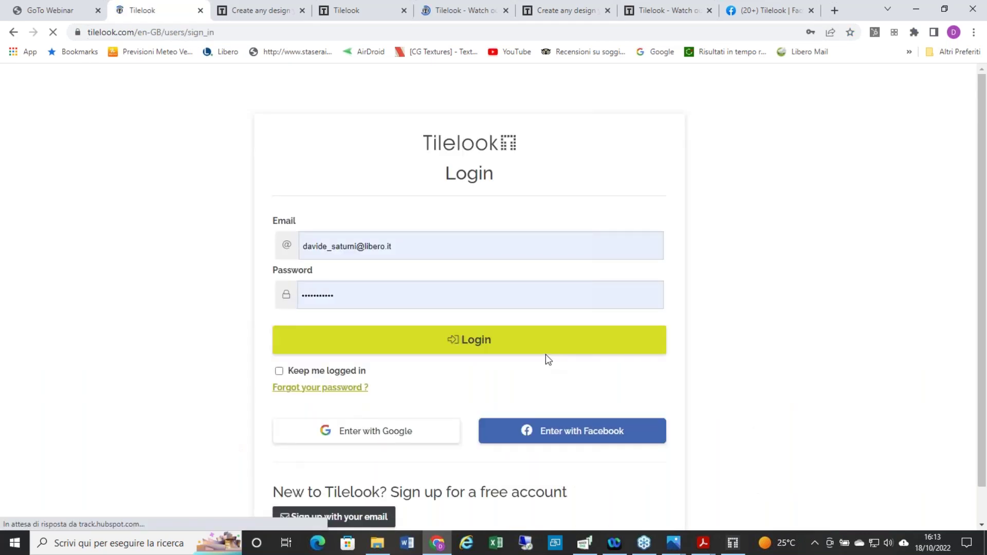
click(546, 347)
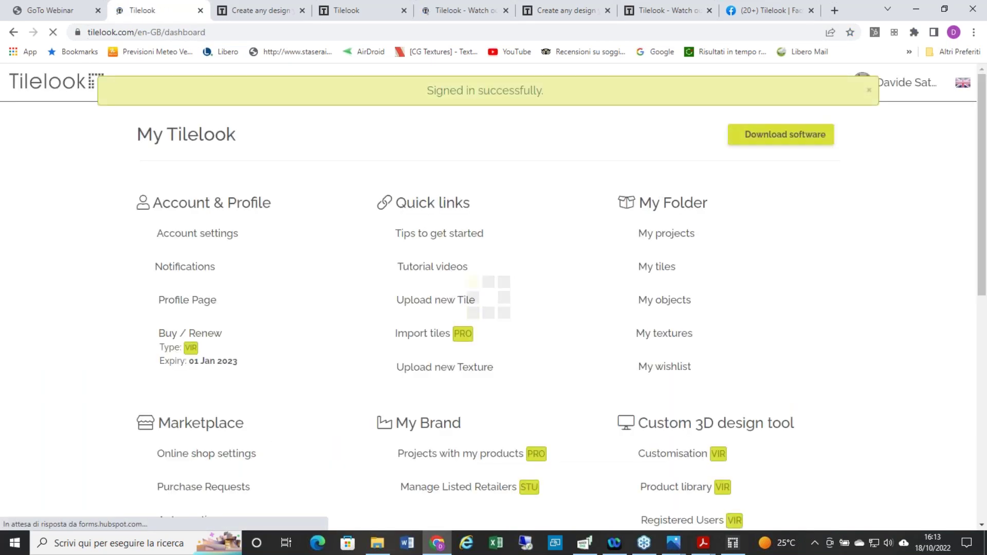
click(679, 238)
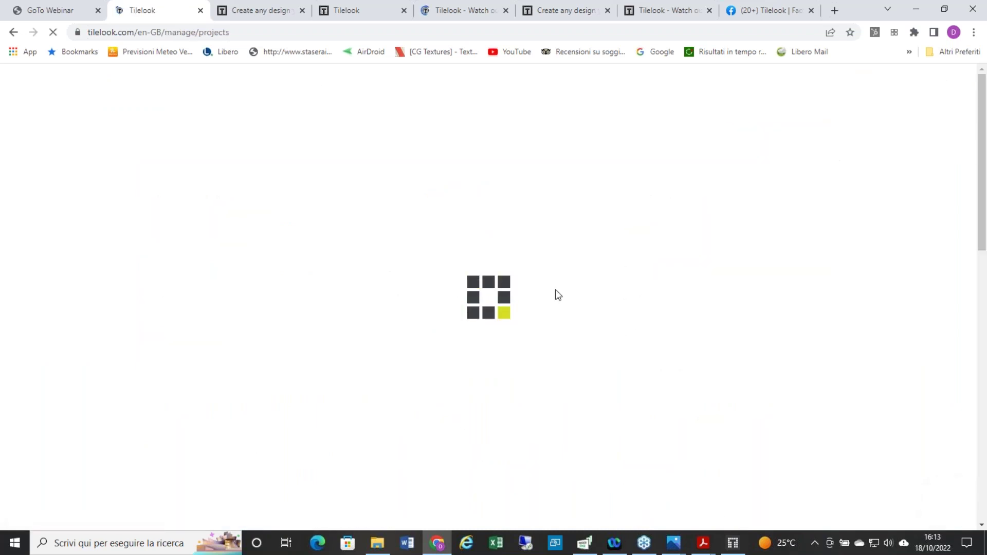
Page through the projects list to page 2, then to the last page 5.
scroll(526, 293, down, 5)
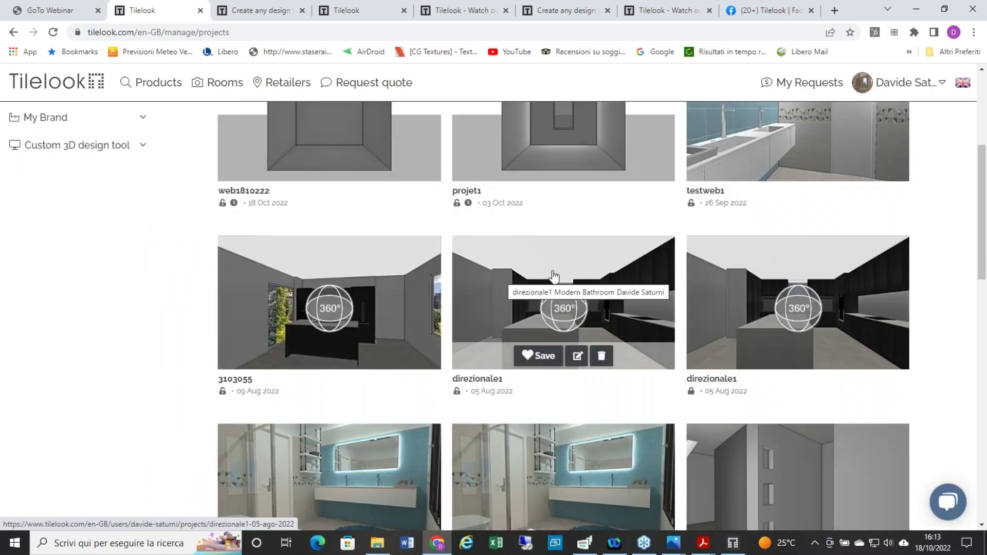
scroll(554, 276, down, 12)
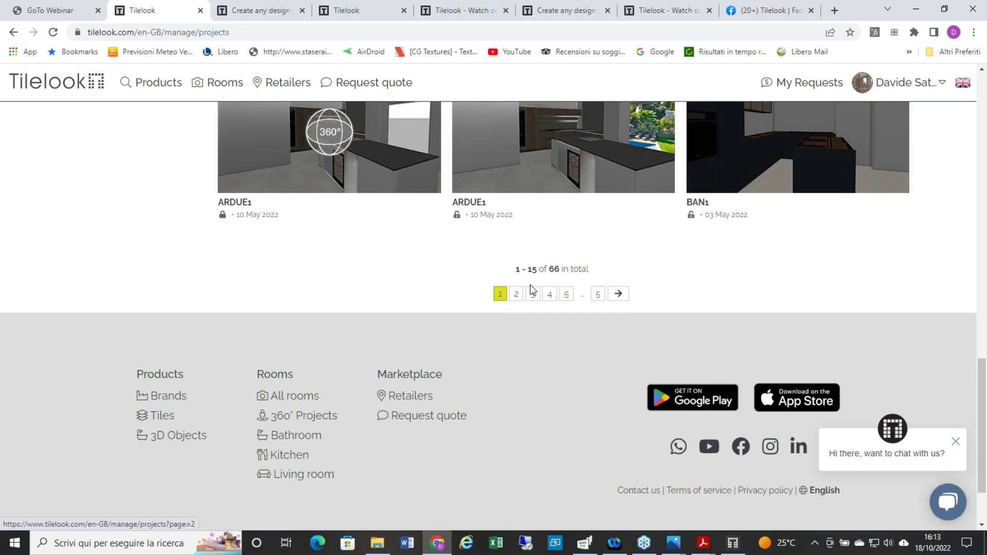
scroll(532, 286, up, 4)
scroll(535, 286, up, 5)
scroll(536, 286, down, 6)
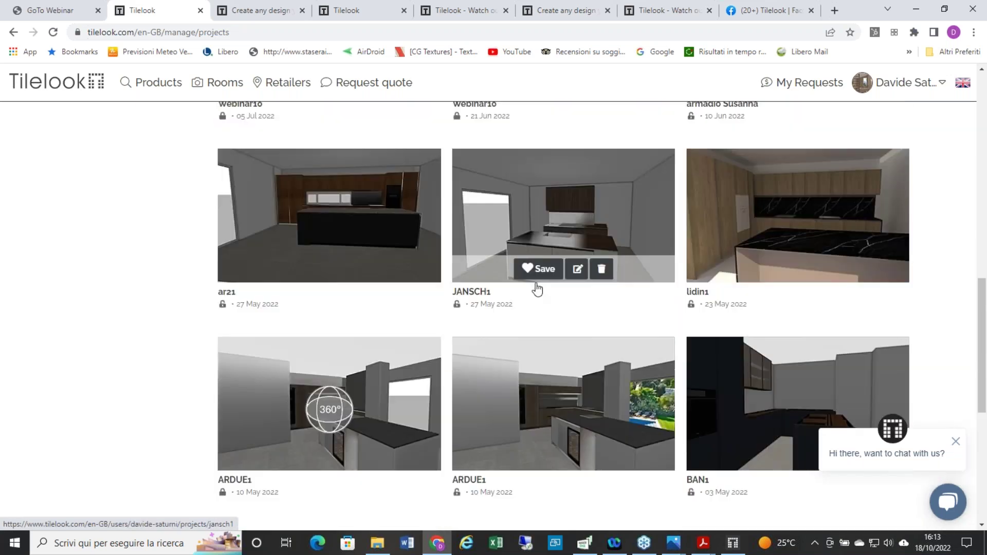
scroll(536, 287, down, 1)
click(517, 449)
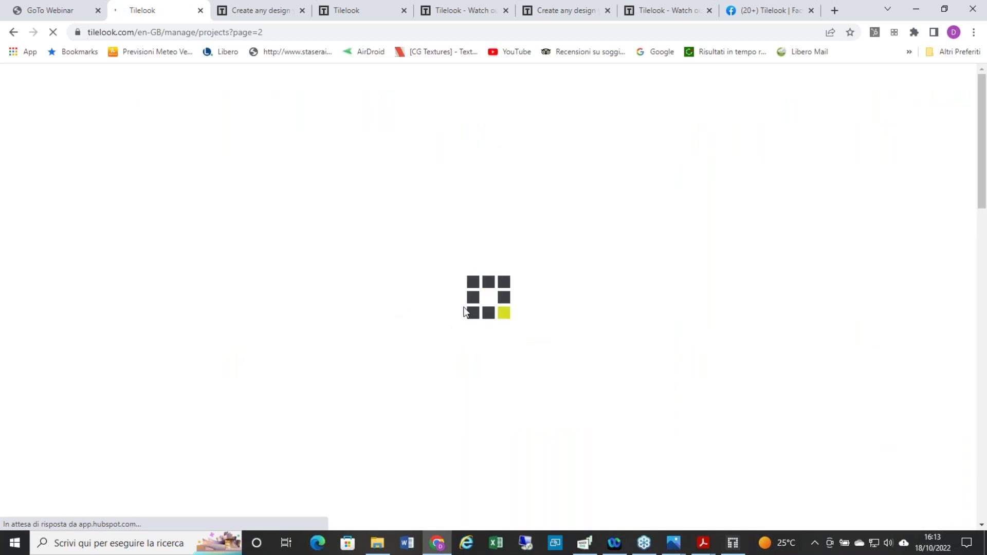
scroll(540, 175, down, 8)
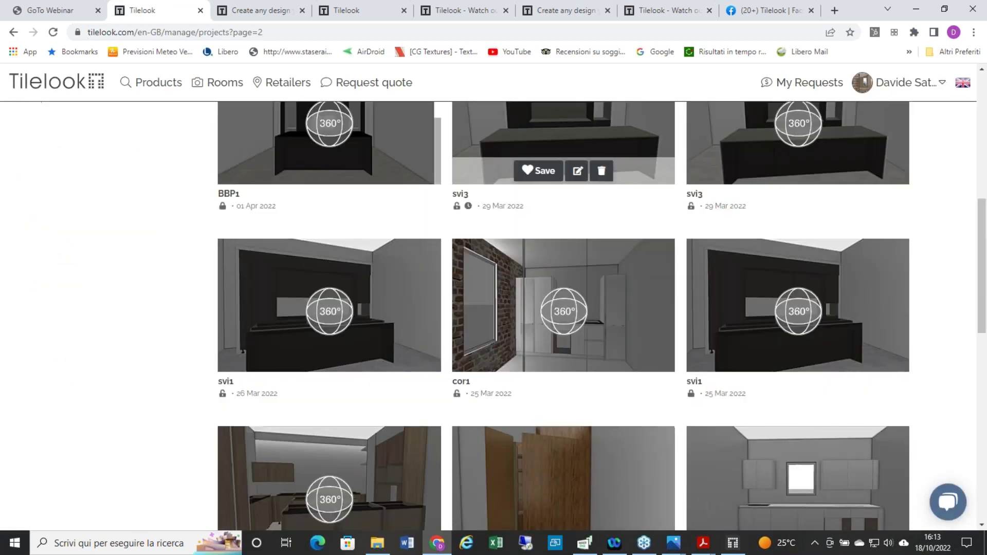
scroll(486, 302, down, 8)
click(591, 418)
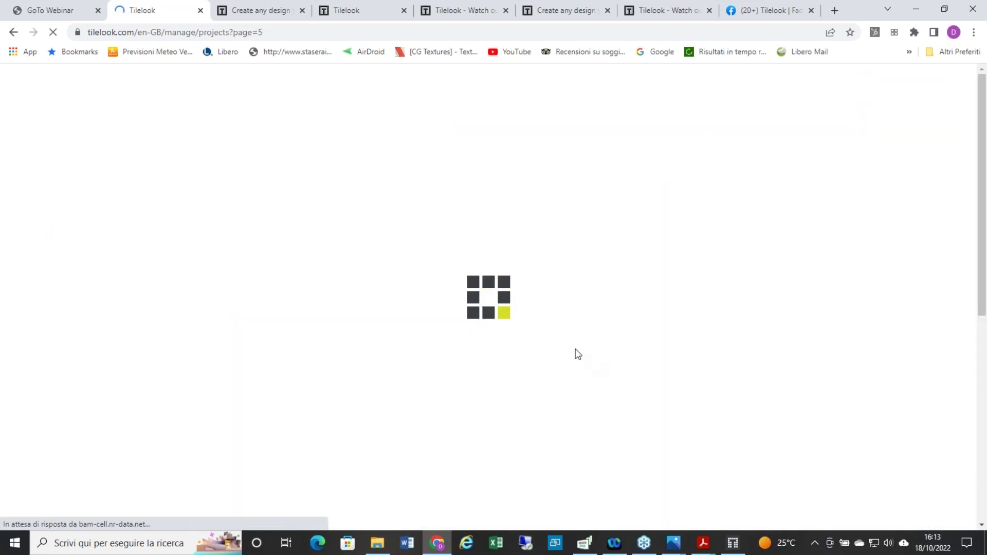
scroll(540, 232, down, 3)
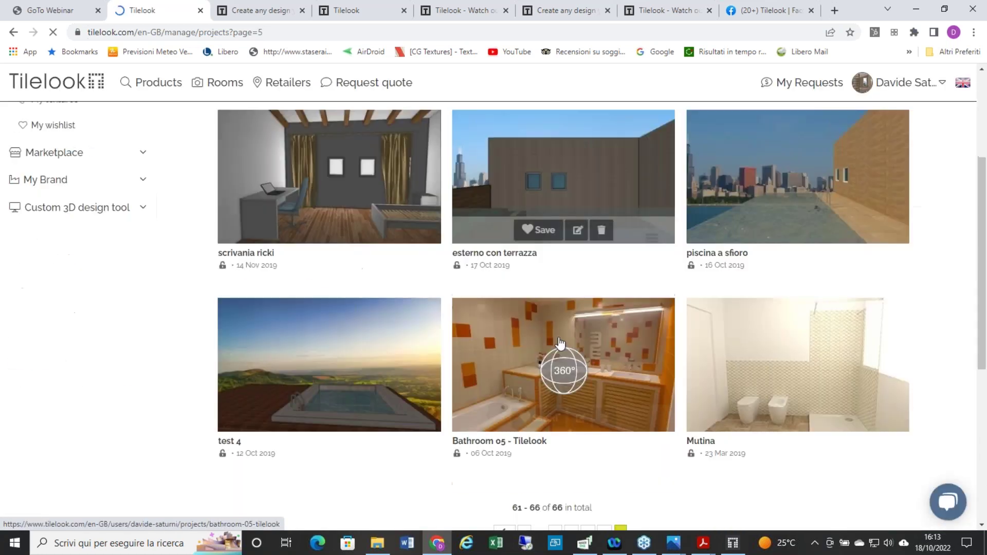
Open the Bathroom 05 - Tilelook project in 360° and turn the panorama toward the orange-tiled vanity.
click(575, 370)
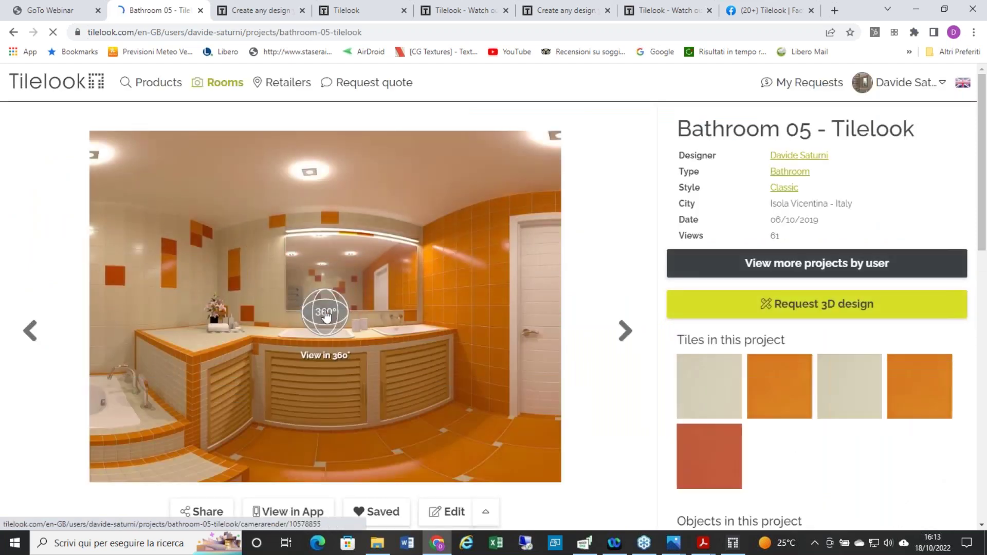
click(389, 307)
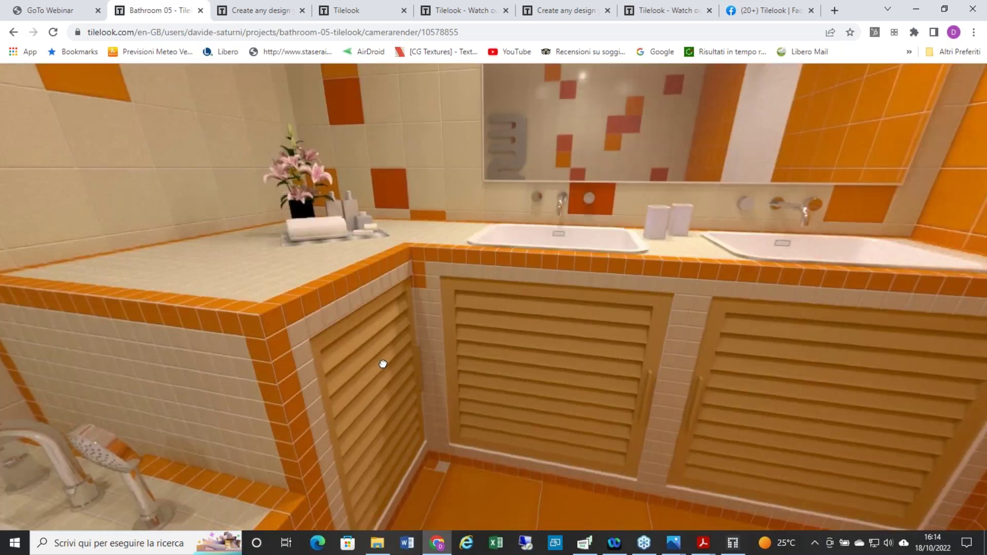
drag(383, 364, 417, 401)
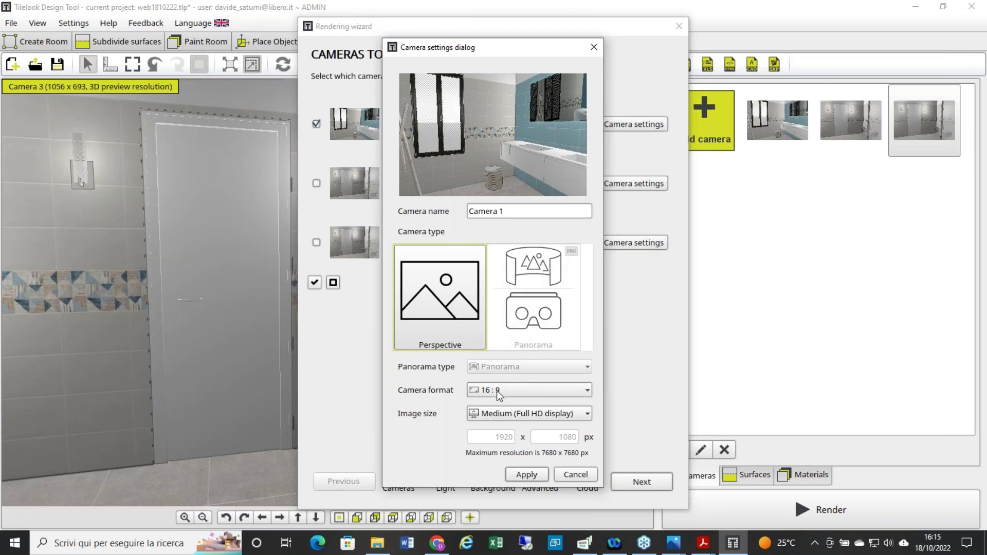
Change Camera 1's image size to Medium (web), 1000 x 562 px, and apply it.
click(526, 416)
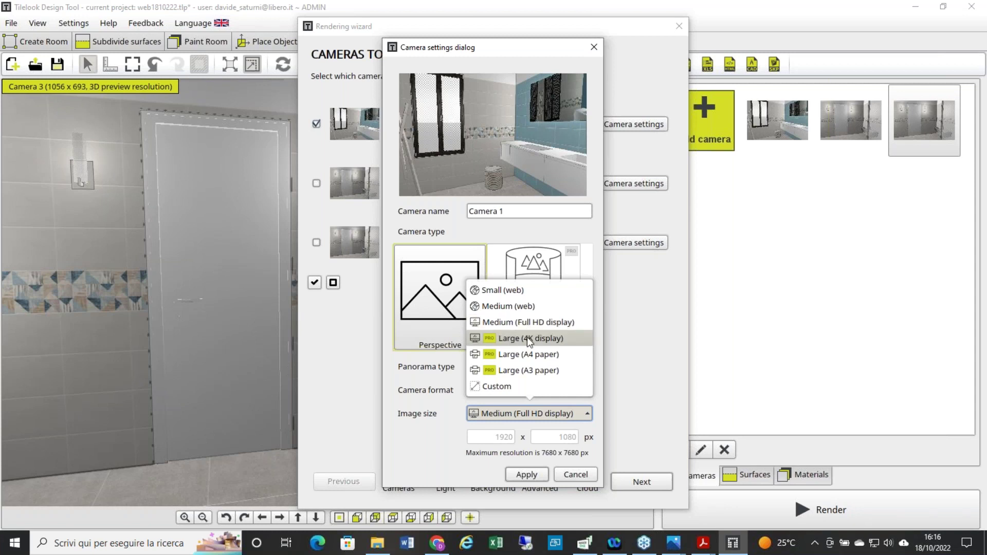
click(521, 307)
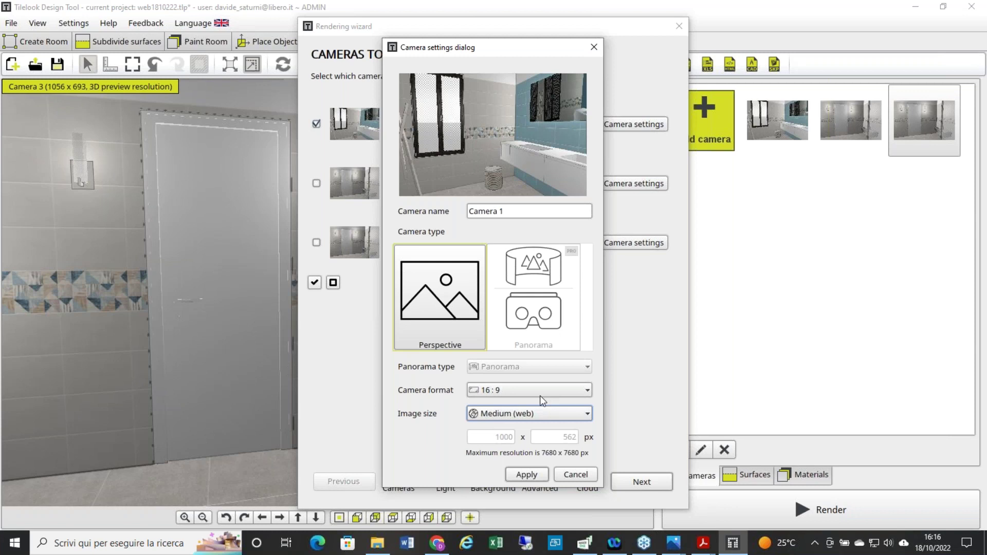
click(538, 474)
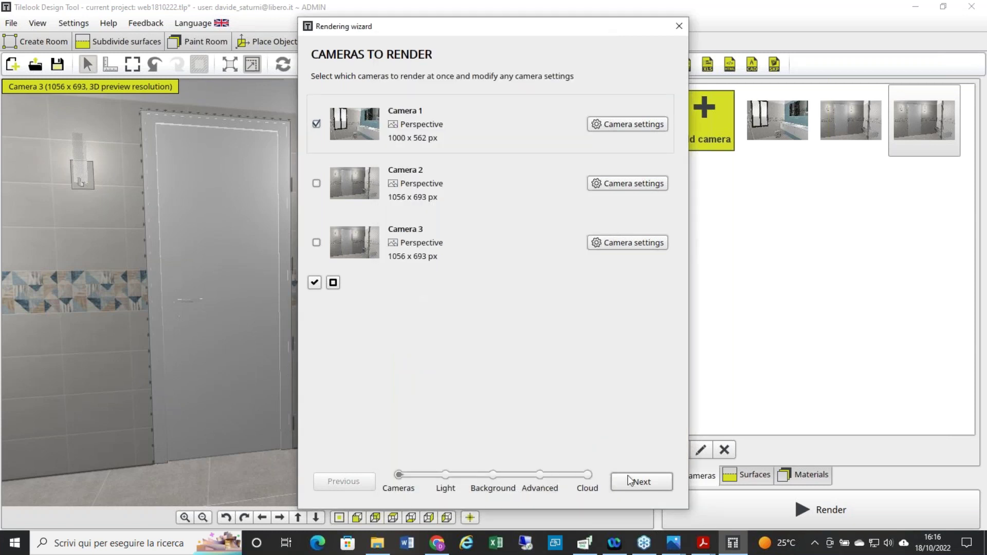
Advance to the Light step and drag the sun position to 17°.
click(643, 482)
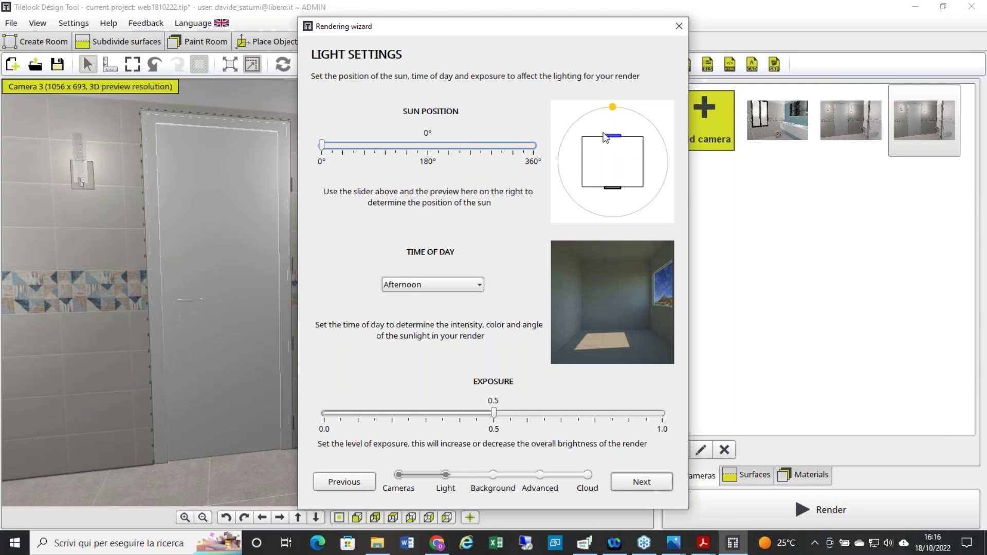
mouse_move(329, 144)
mouse_down()
mouse_move(388, 149)
mouse_move(329, 153)
mouse_up()
drag(328, 146, 335, 165)
Set the time of day to Noon and advance to the Background settings.
click(461, 283)
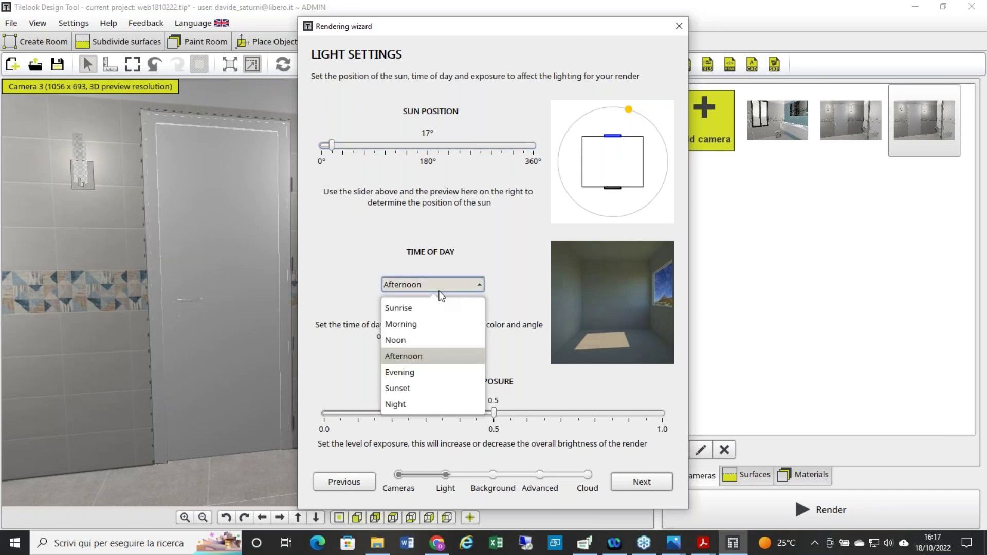
click(446, 324)
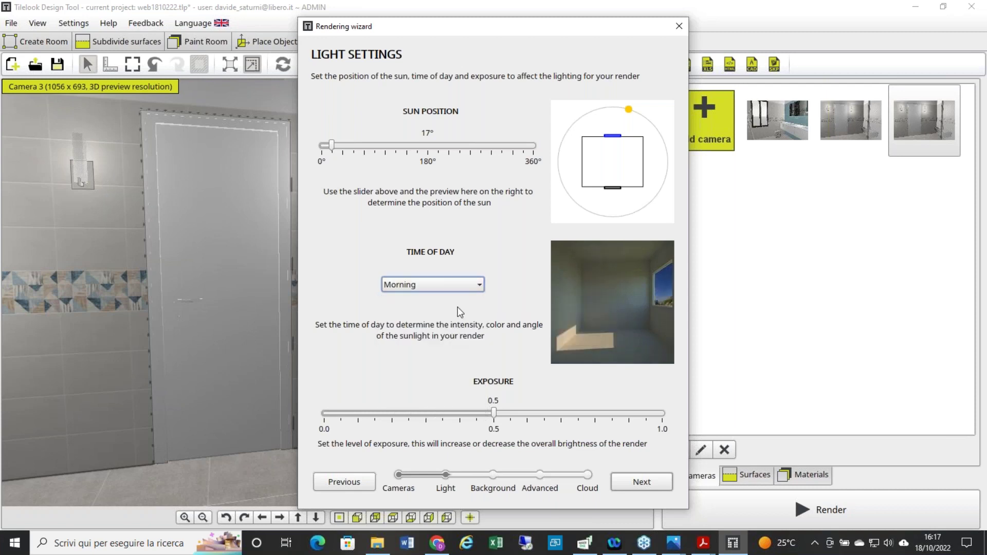
click(452, 287)
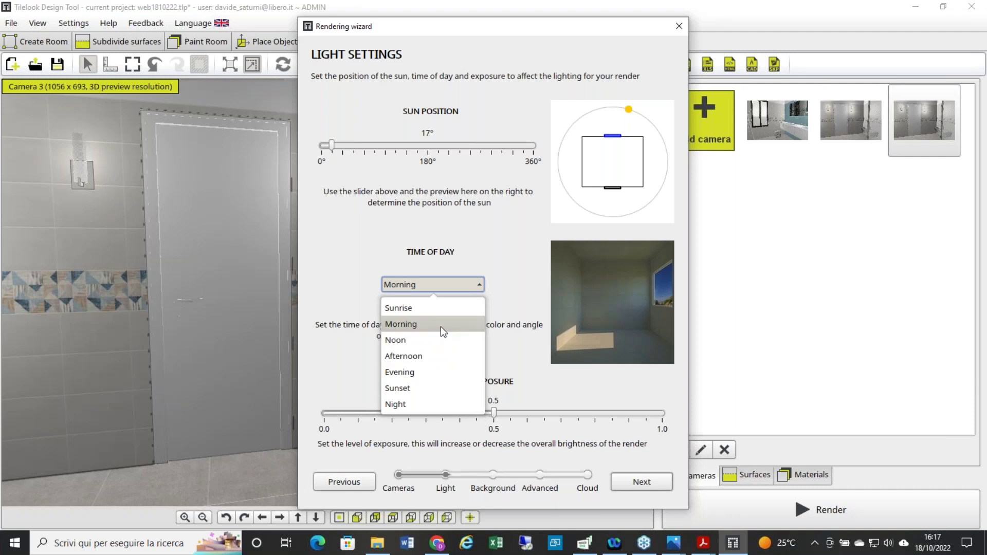
click(441, 326)
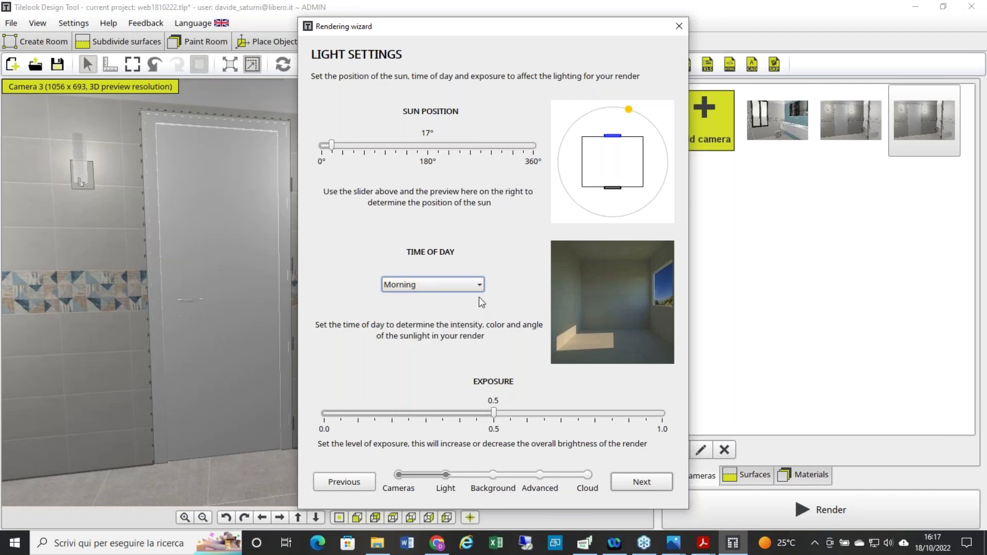
click(478, 290)
click(458, 334)
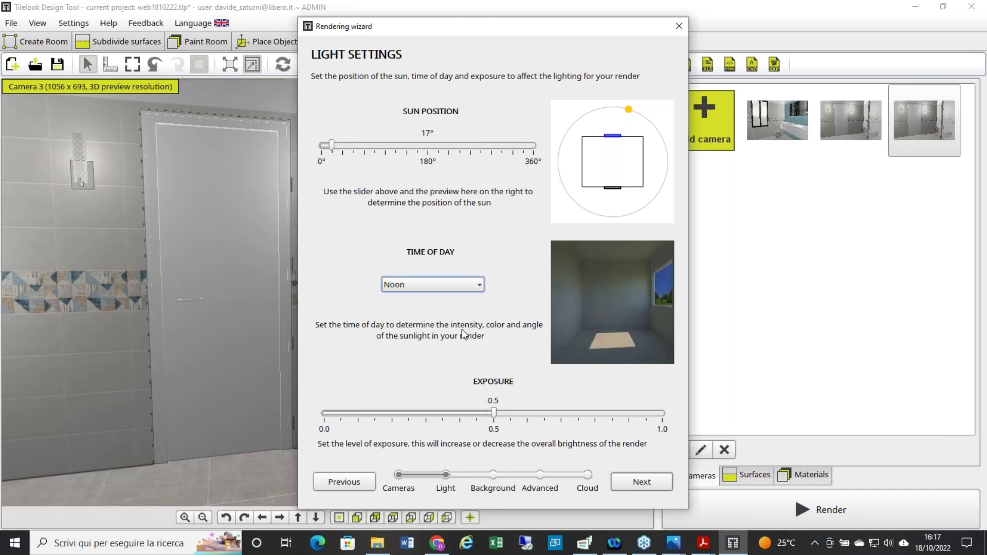
click(465, 289)
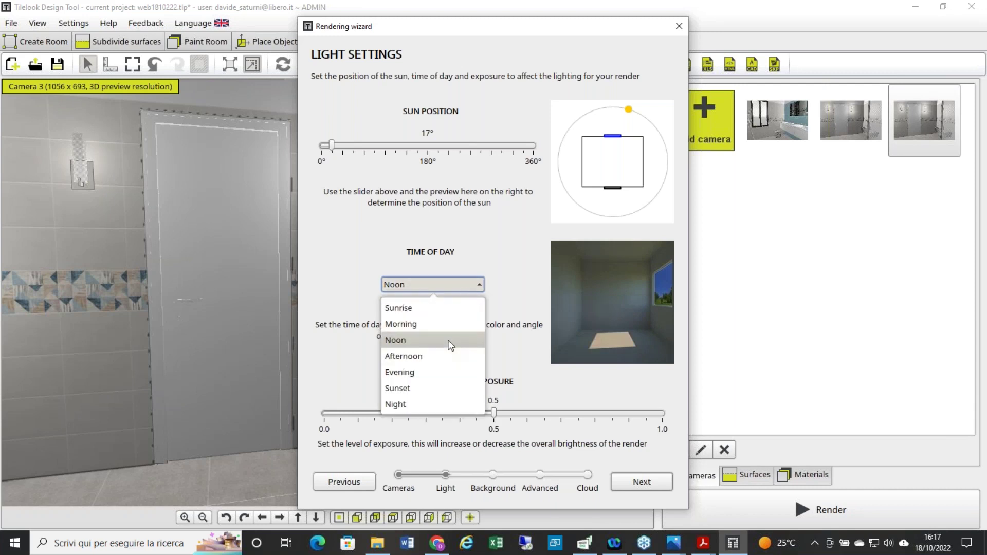
click(447, 341)
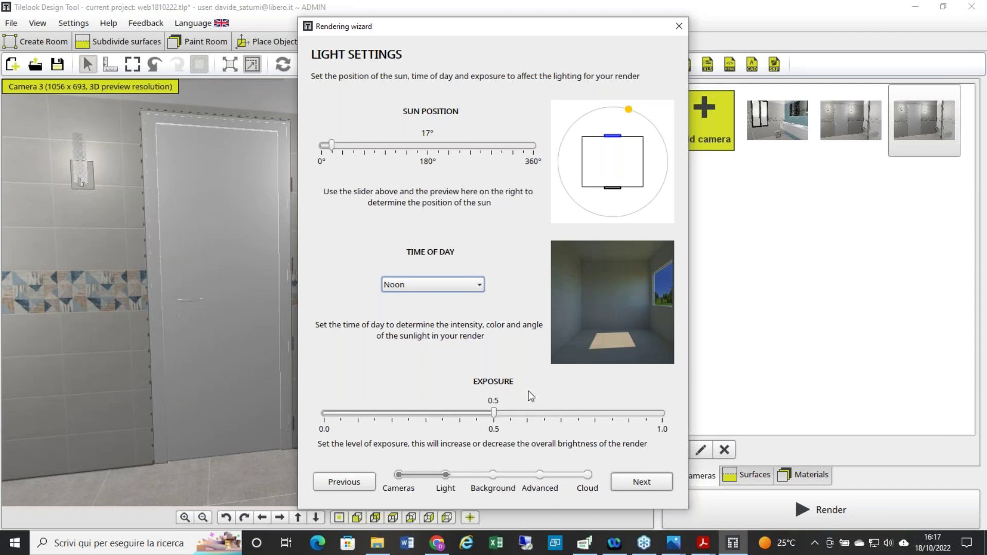
click(644, 480)
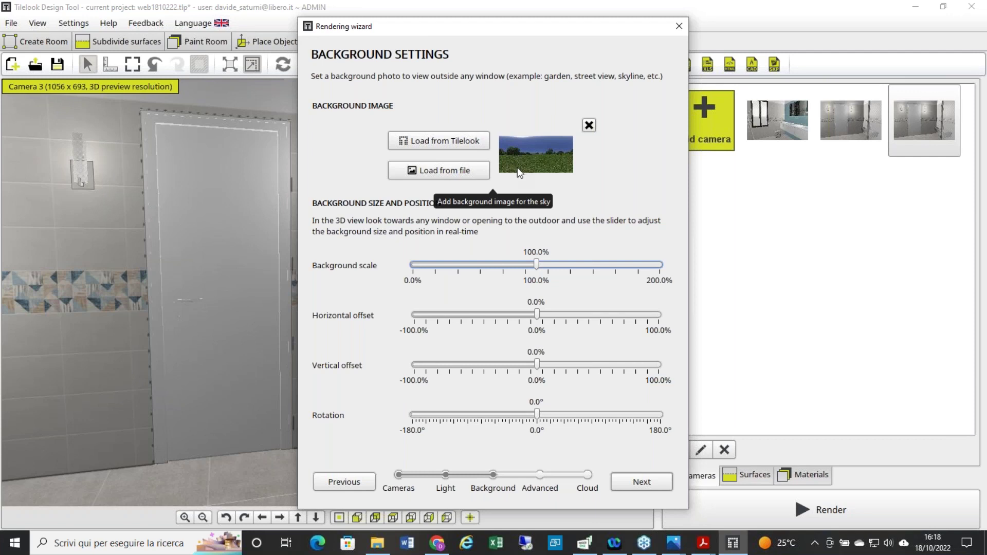
Browse Tilelook's online background images, then close the image browser.
click(465, 145)
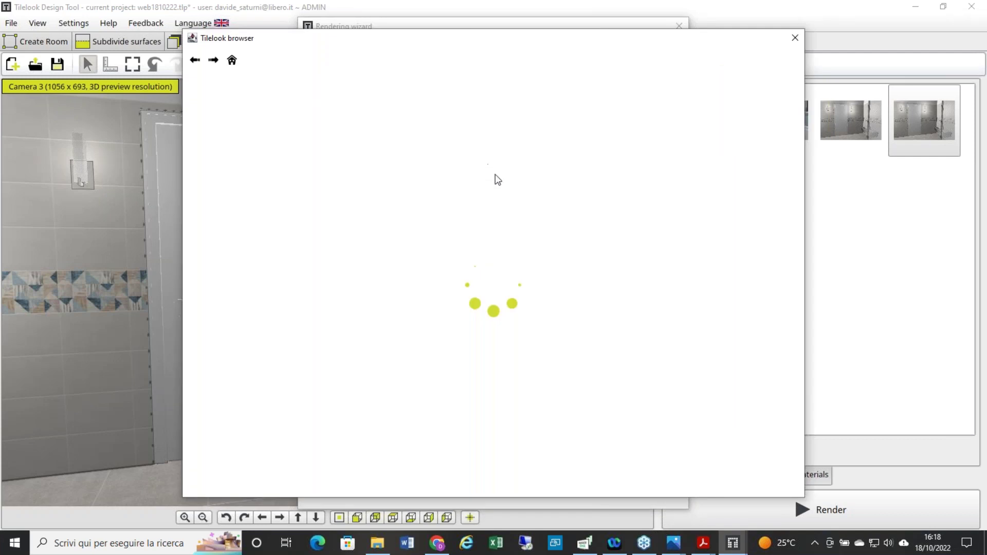
scroll(486, 269, down, 2)
scroll(527, 264, down, 7)
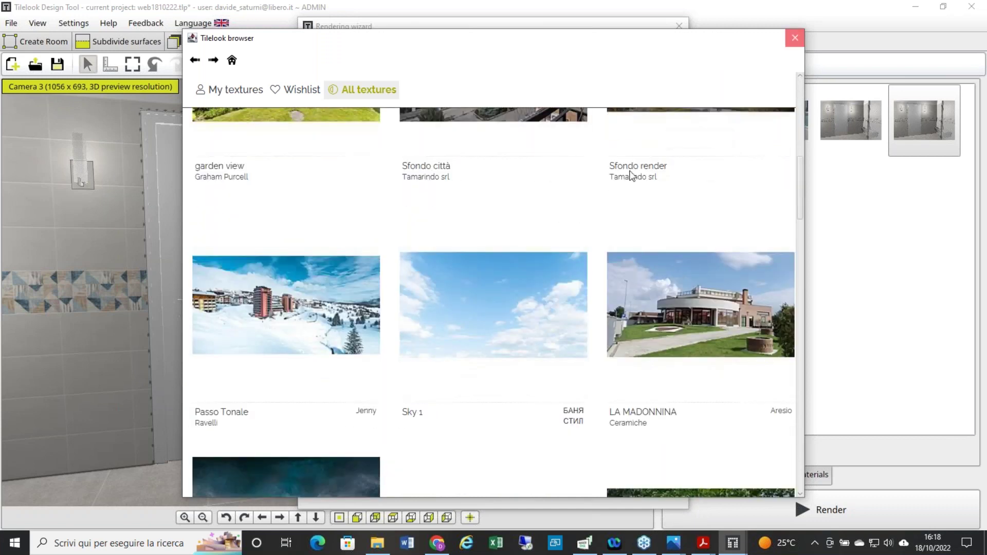
click(795, 37)
Look for a background image on the computer, then cancel the local file selection.
click(477, 175)
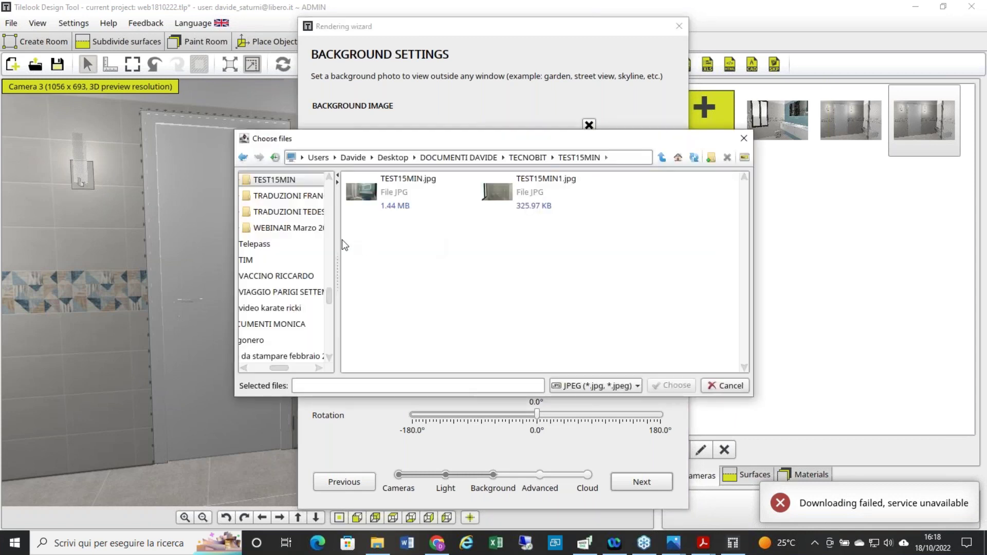
scroll(330, 284, up, 3)
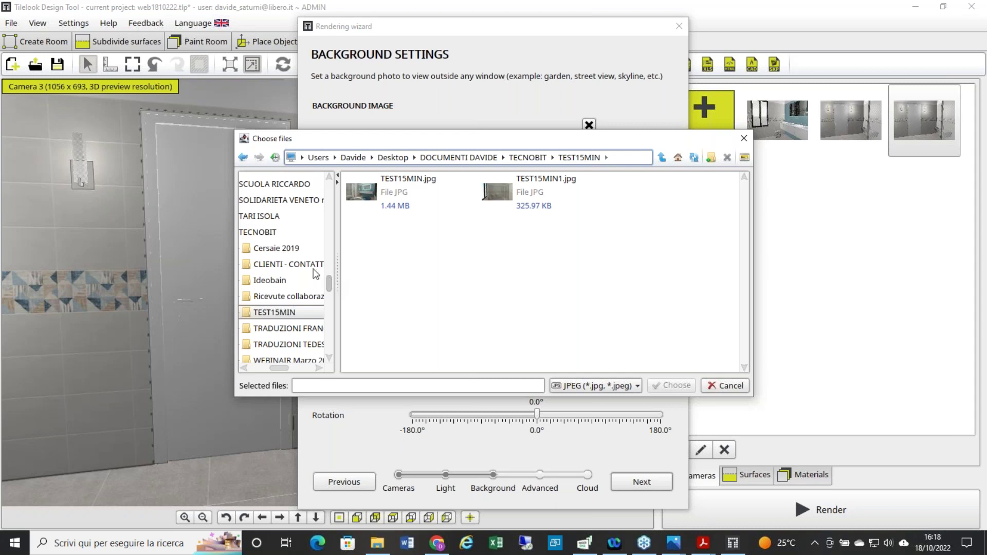
scroll(309, 257, up, 3)
scroll(308, 257, up, 3)
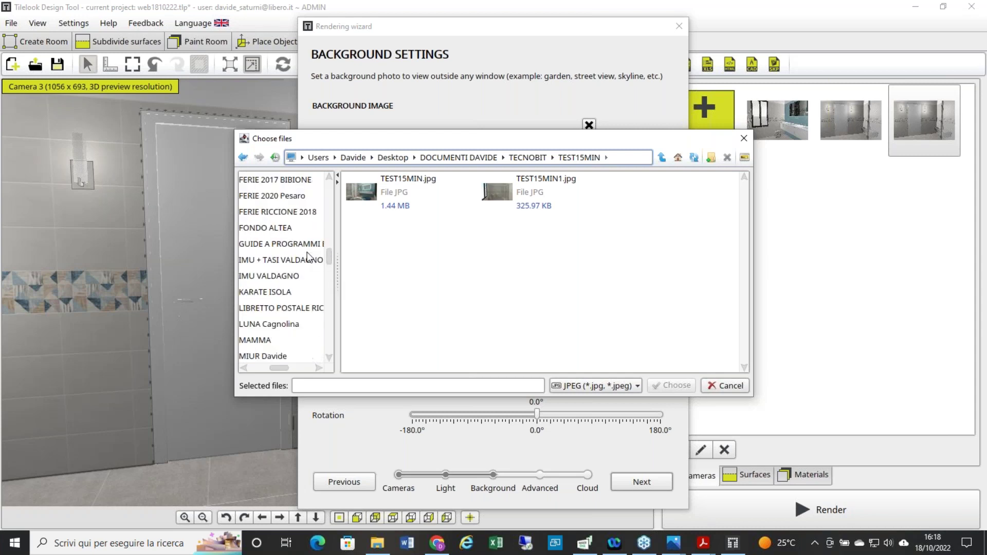
click(258, 365)
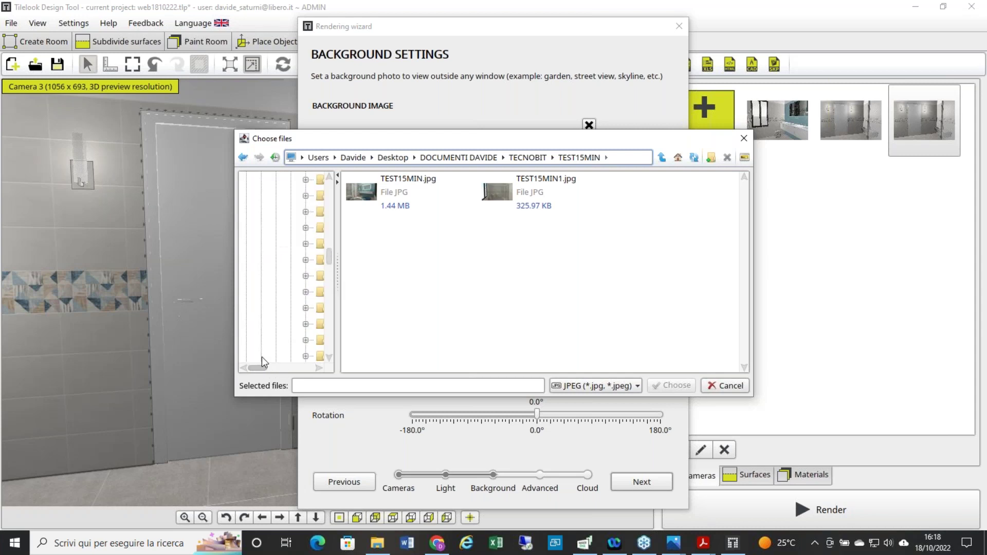
click(320, 368)
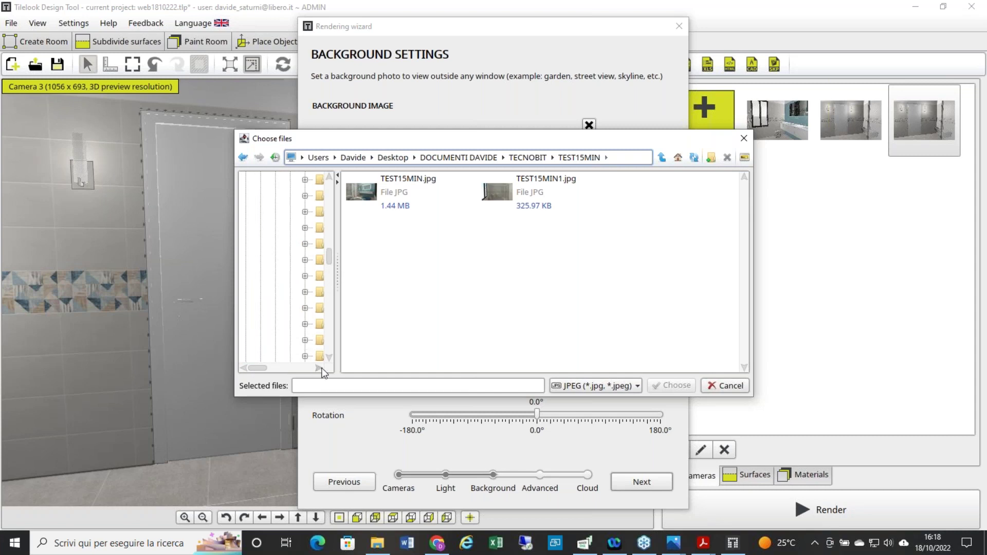
click(320, 368)
click(319, 368)
click(320, 368)
click(320, 368)
click(320, 368)
click(319, 368)
click(320, 368)
click(320, 368)
click(320, 368)
click(320, 368)
click(320, 368)
click(320, 368)
click(320, 368)
click(320, 368)
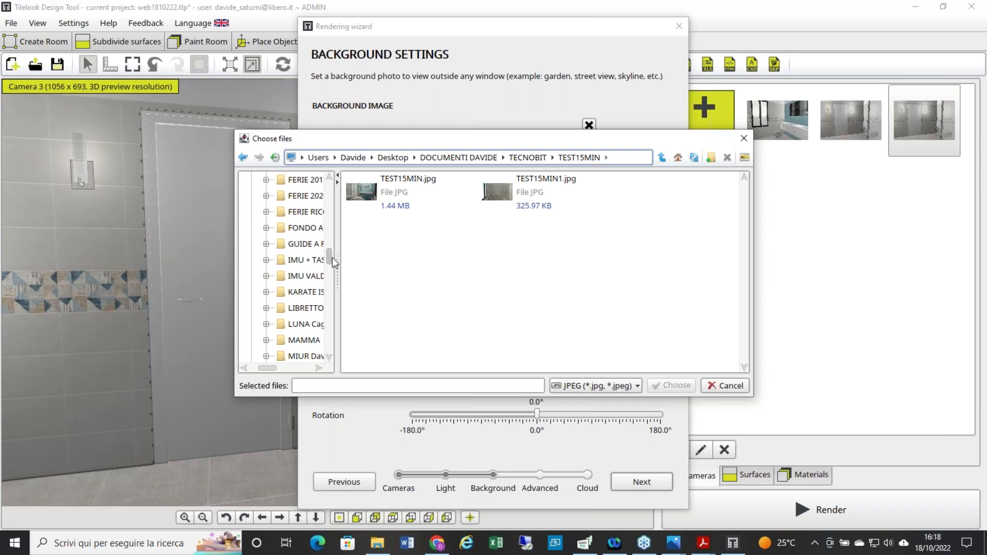
click(744, 138)
Download the Sky 1 cloudy blue sky from Tilelook's textures as the background.
click(453, 139)
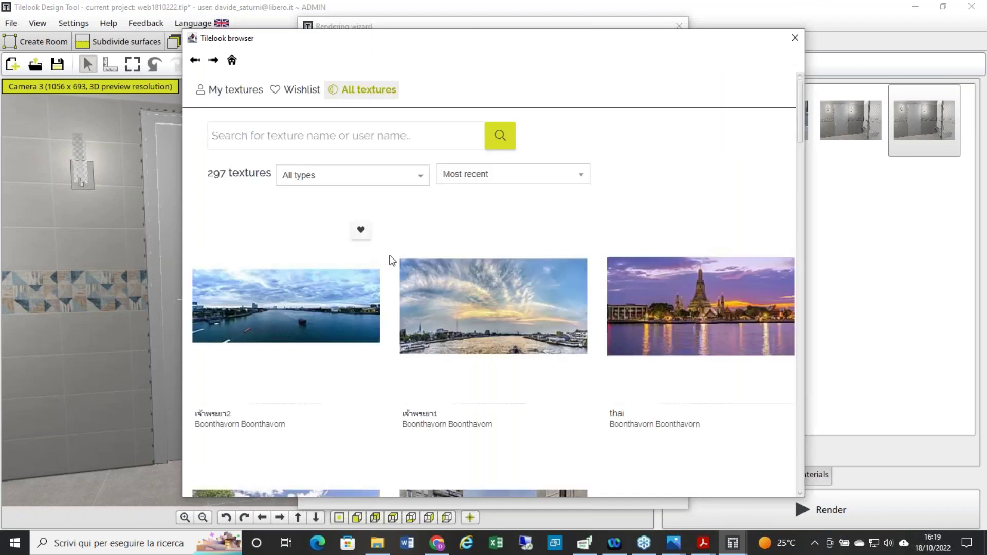
scroll(431, 271, down, 2)
scroll(431, 271, down, 7)
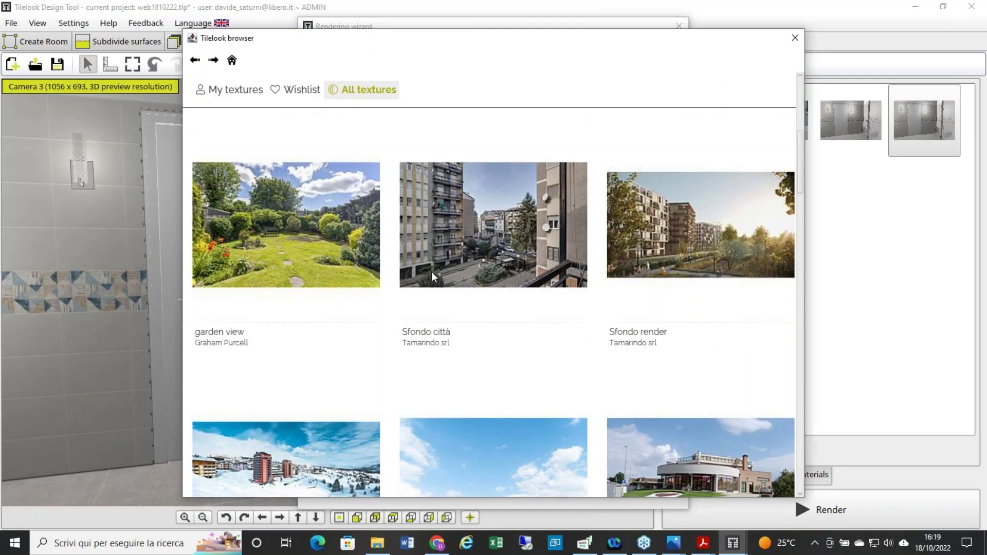
click(506, 438)
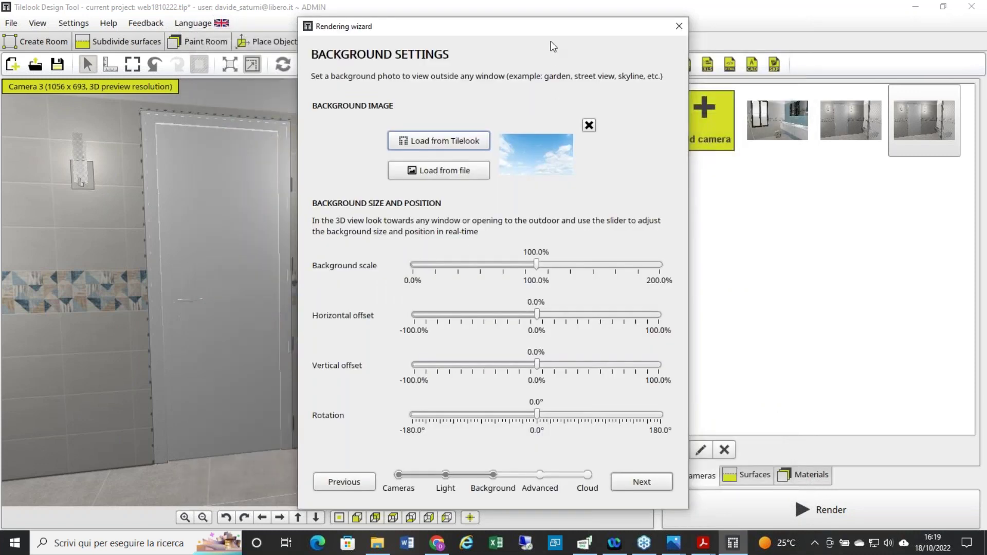
Move the wizard aside to reveal the 3D view and camera thumbnails, then continue to Advanced Settings.
drag(588, 20, 835, 70)
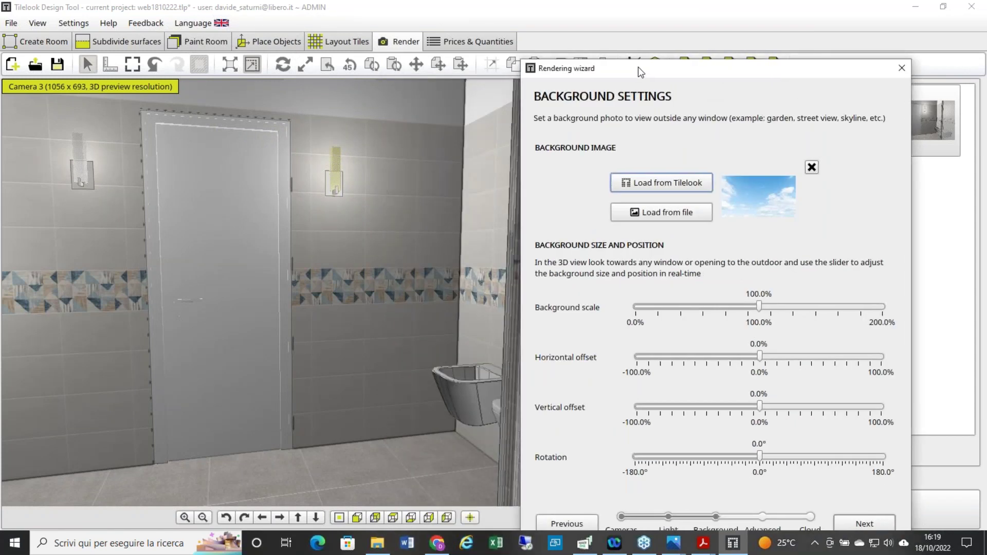
drag(637, 67, 495, 40)
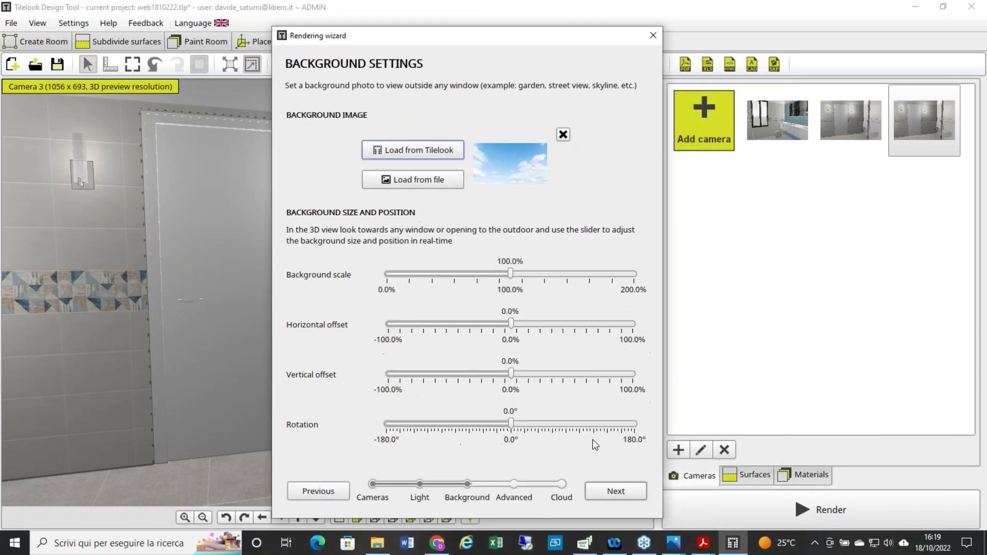
click(610, 494)
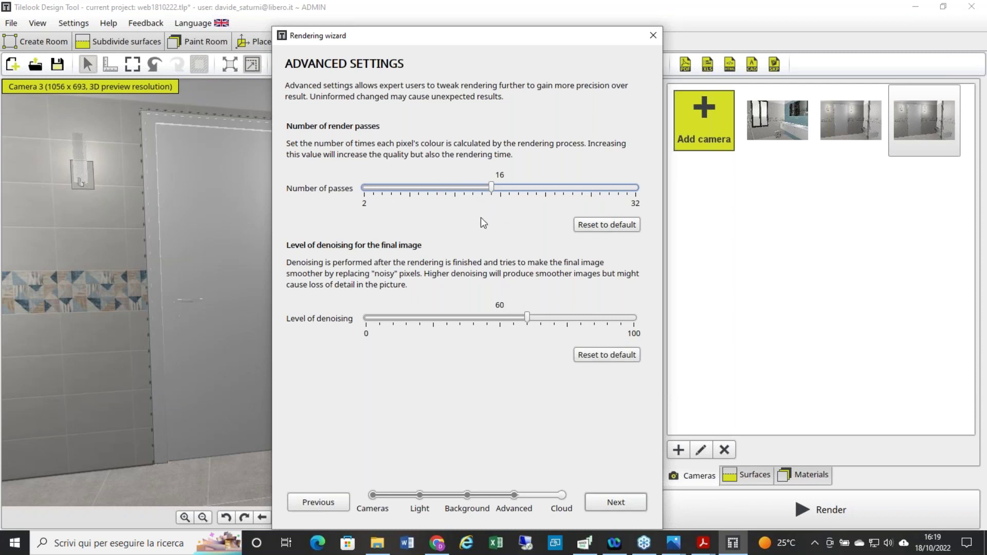
Advance past Advanced Settings to the Cloud Rendering page, keeping Local Render.
click(618, 503)
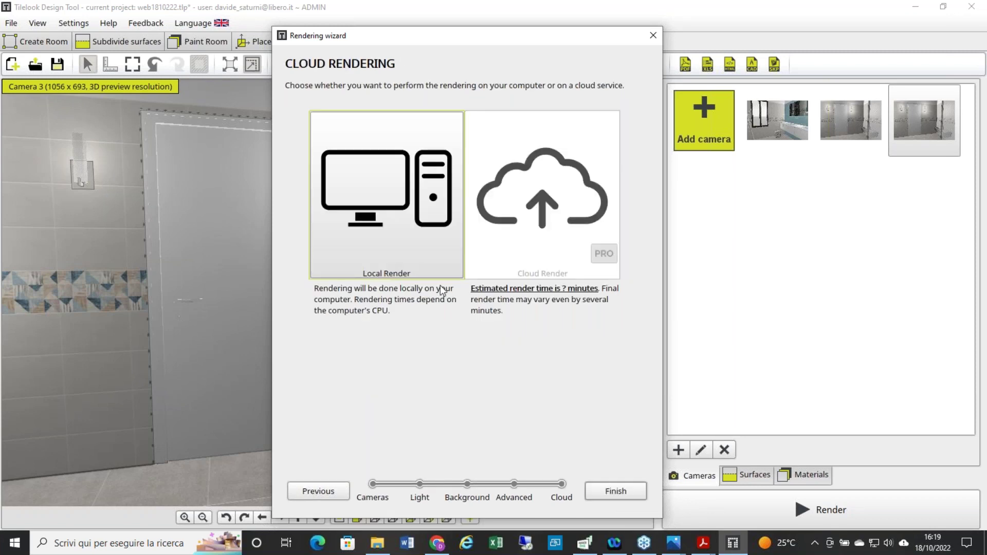
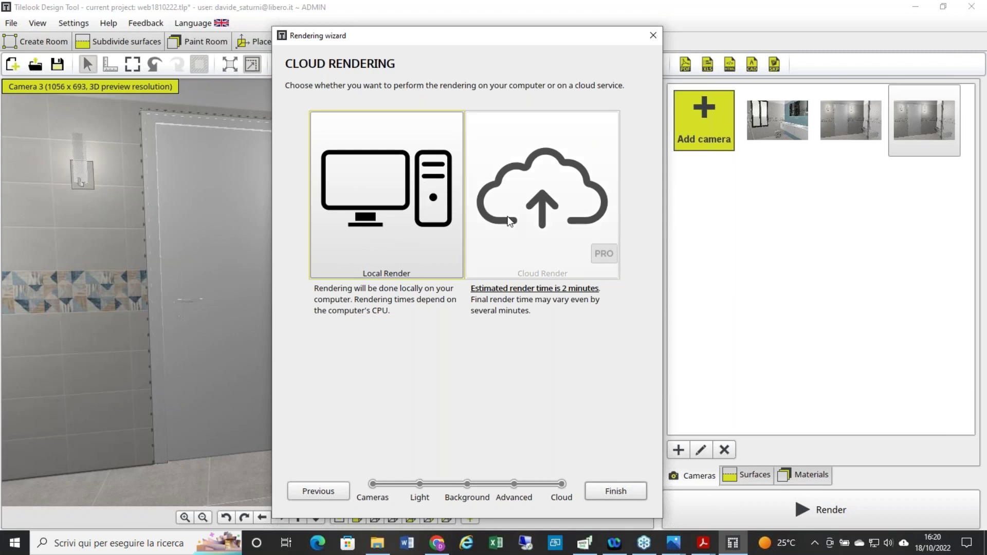
Pick Cloud Render instead of local rendering and finish the wizard to start rendering.
click(539, 207)
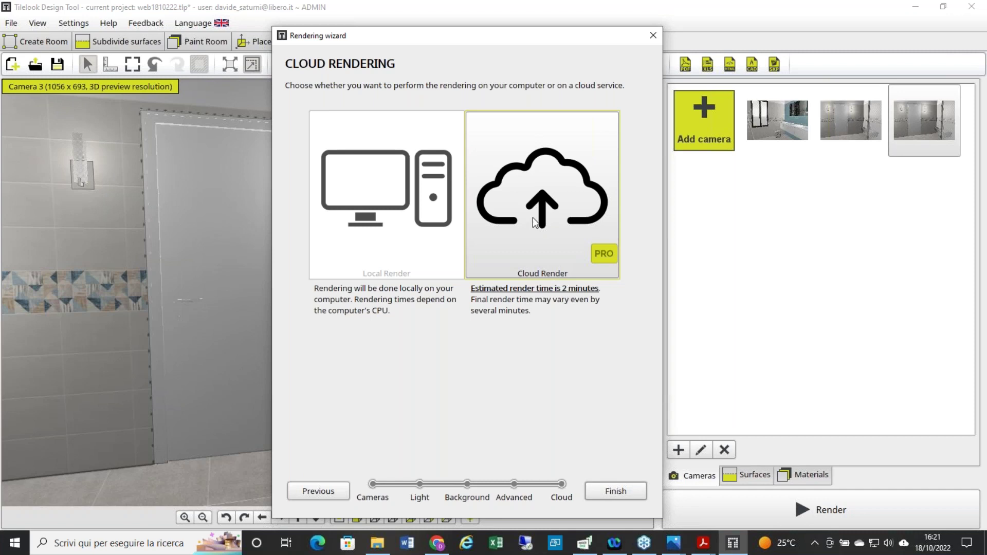
click(615, 491)
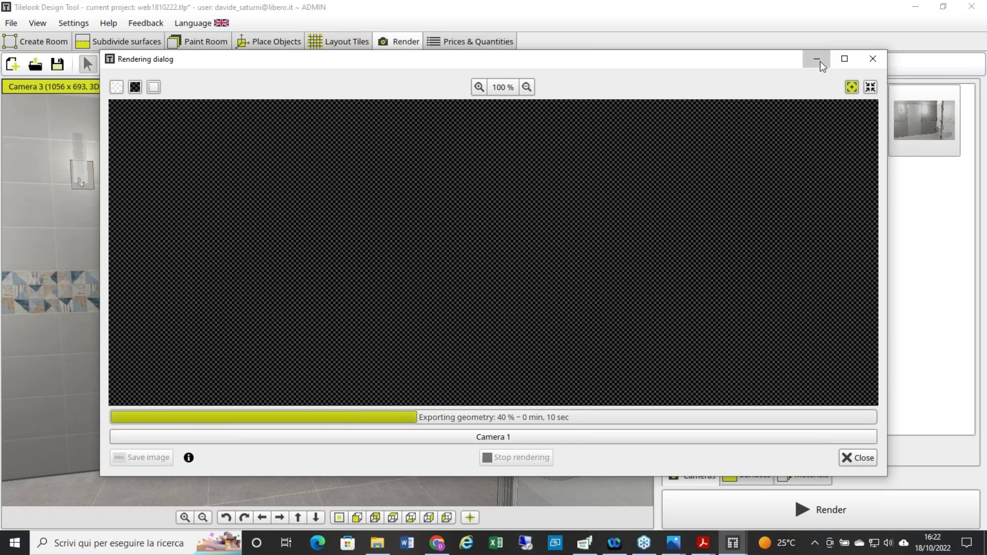
Minimize the Camera 1 render, check its progress once, then bring the webinar agenda PDF forward.
click(817, 59)
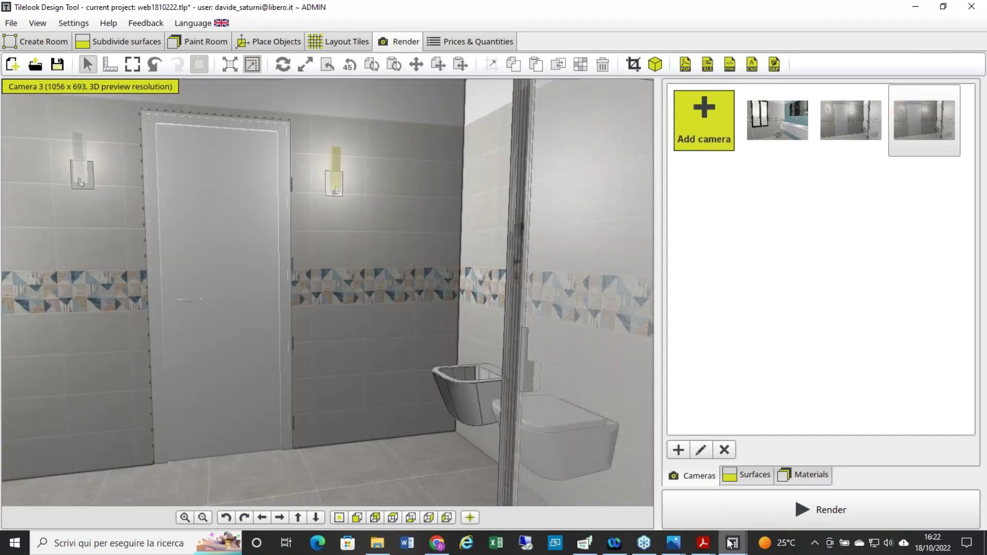
mouse_move(731, 544)
click(746, 499)
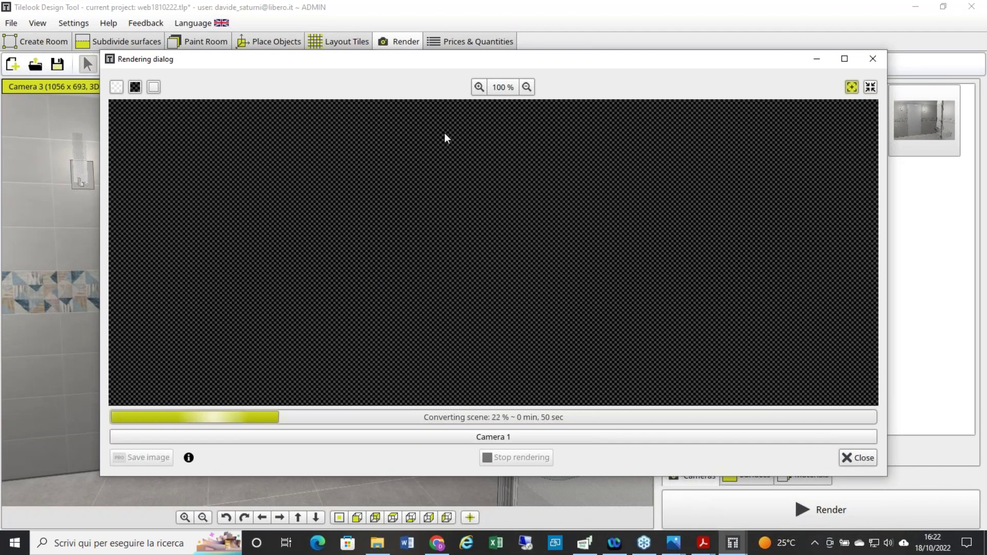
click(816, 59)
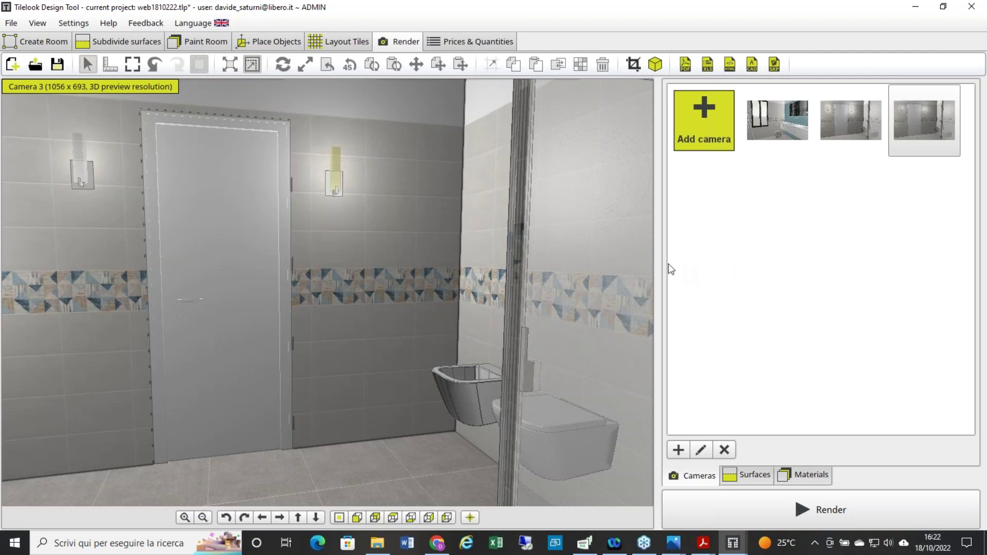
click(427, 484)
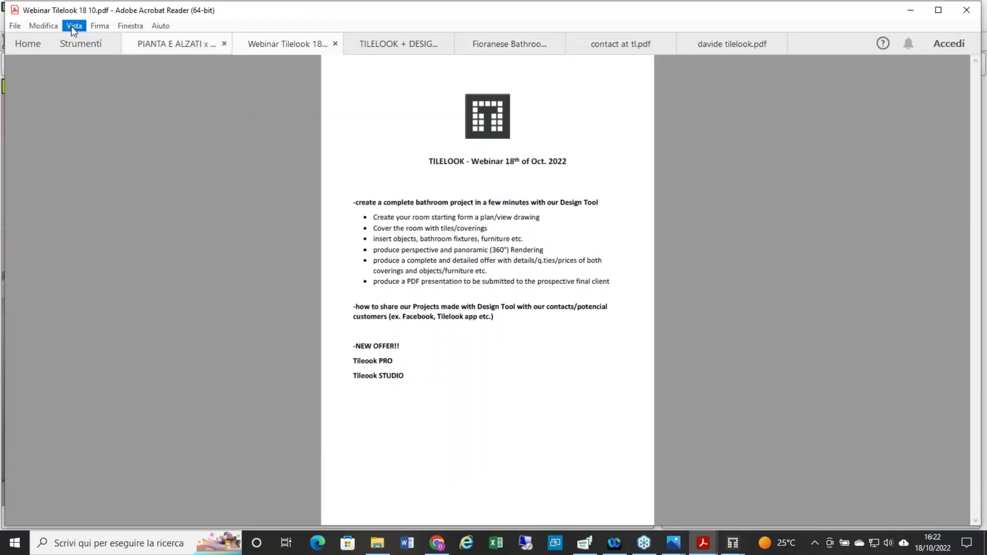
Zoom the webinar agenda PDF in three levels, scroll through it, then return to Tilelook.
mouse_move(453, 476)
click(558, 491)
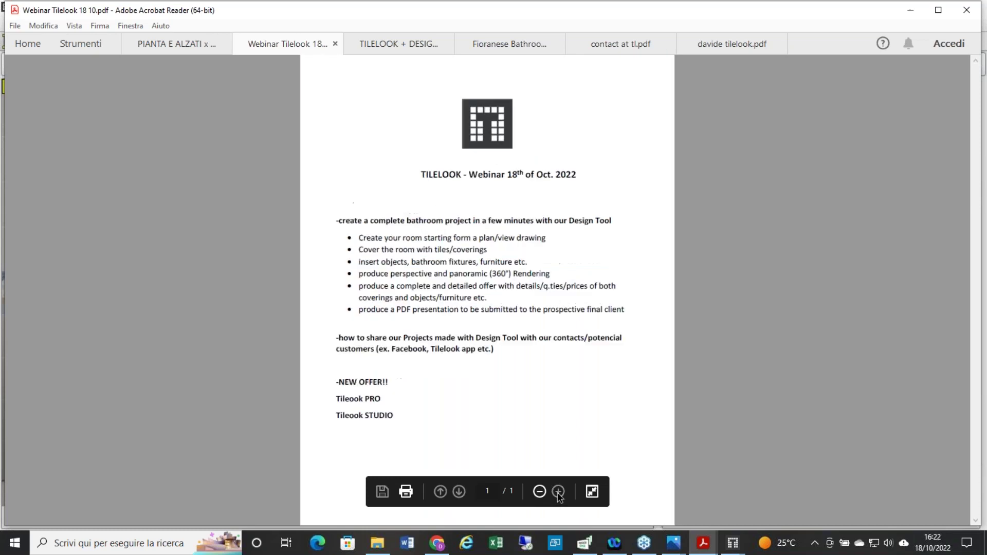
click(558, 492)
click(558, 491)
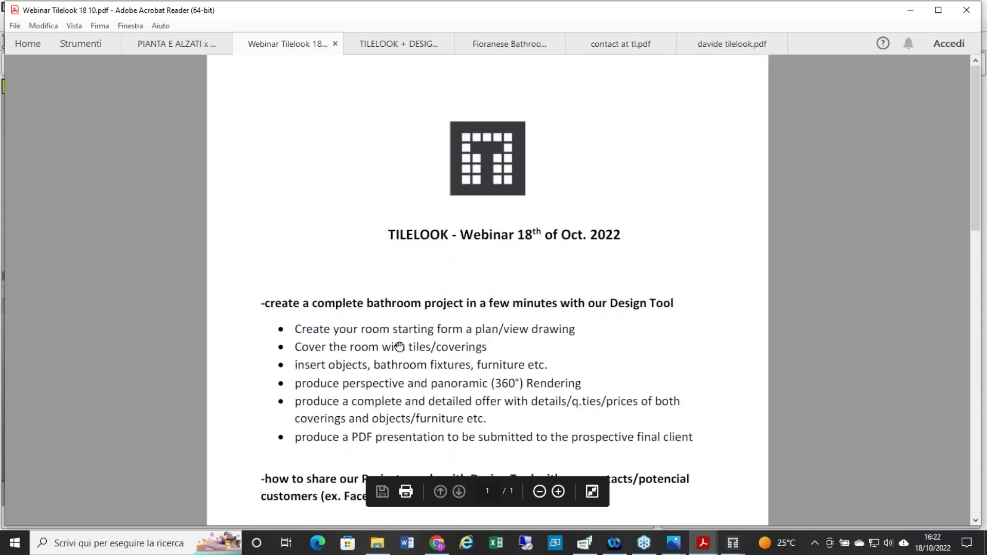
scroll(400, 346, down, 2)
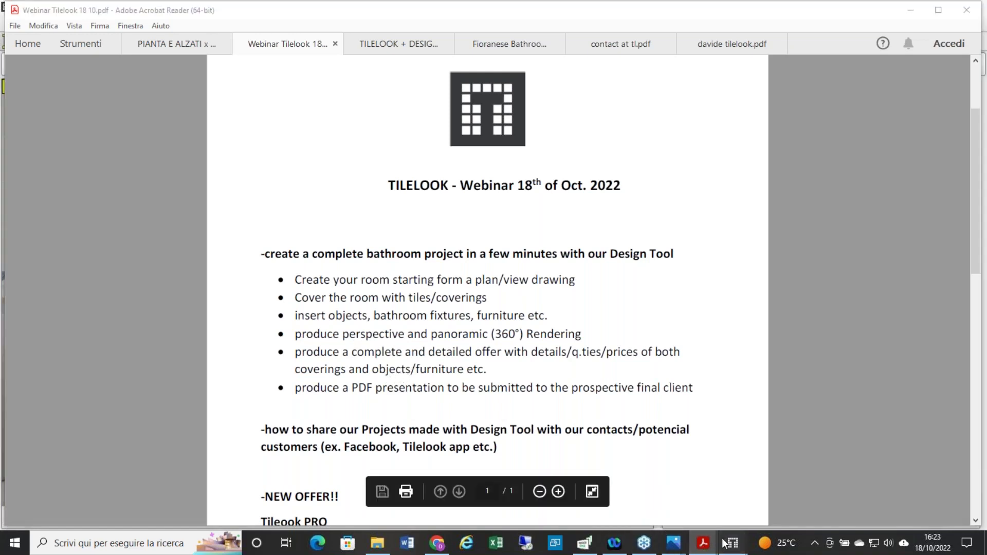
mouse_move(731, 544)
click(664, 478)
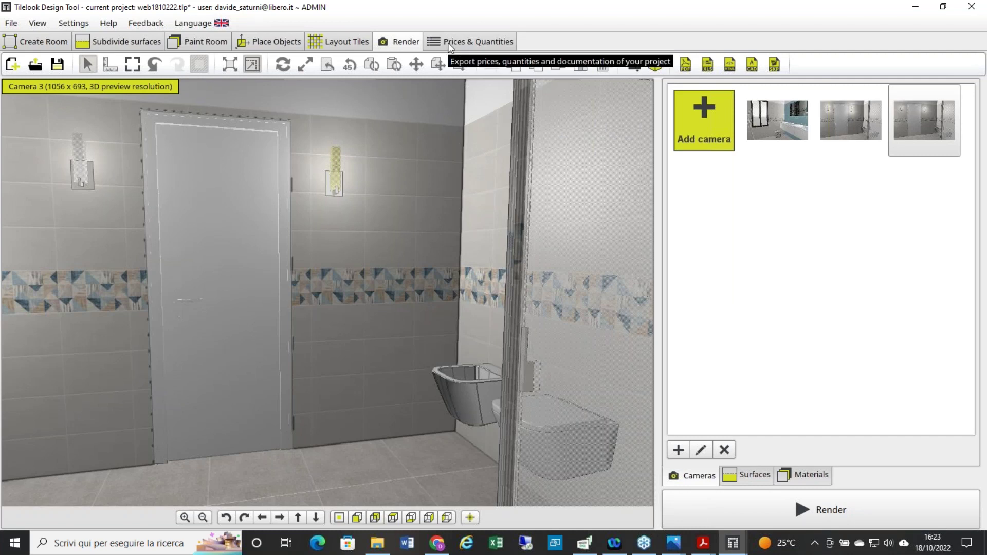
Show the Prices & Quantities tables and check the render's progress before minimizing it again.
click(449, 46)
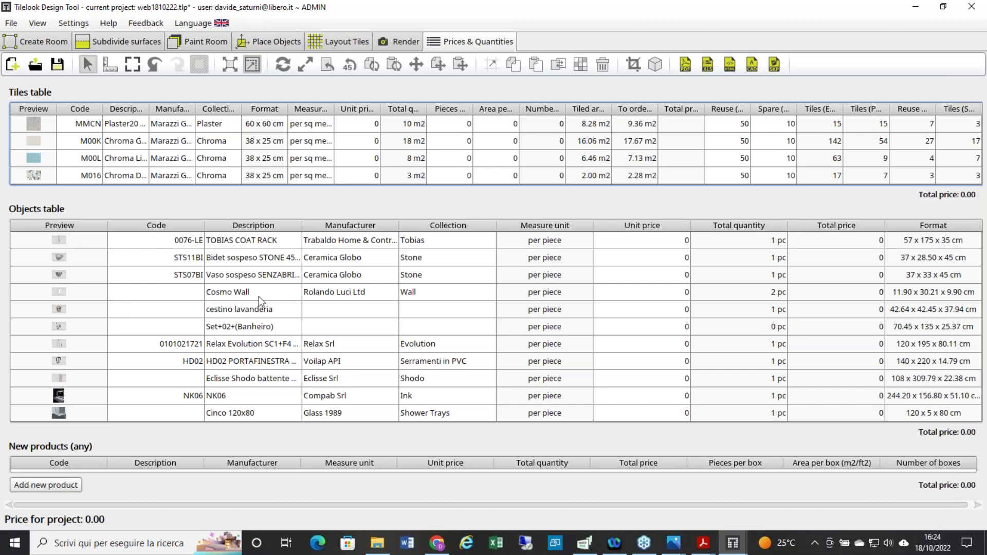
click(736, 544)
click(764, 487)
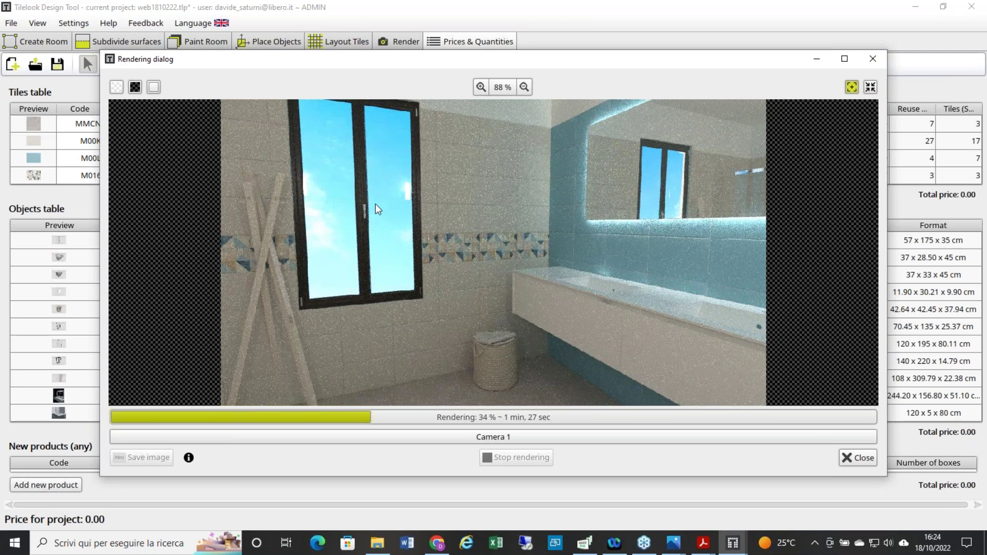
click(817, 59)
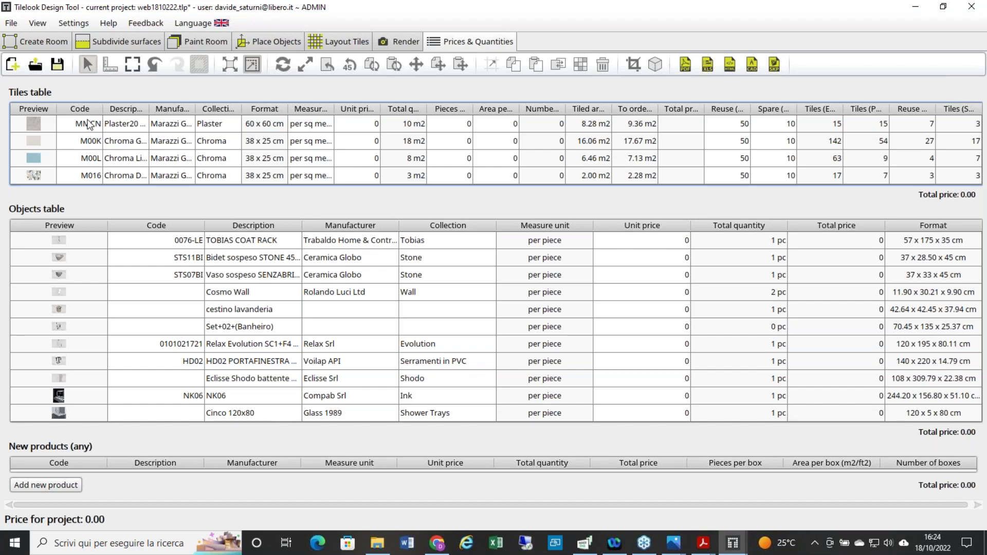
mouse_move(72, 255)
Start an Excel export including the Tiles and Objects prices and quantities sections.
click(708, 64)
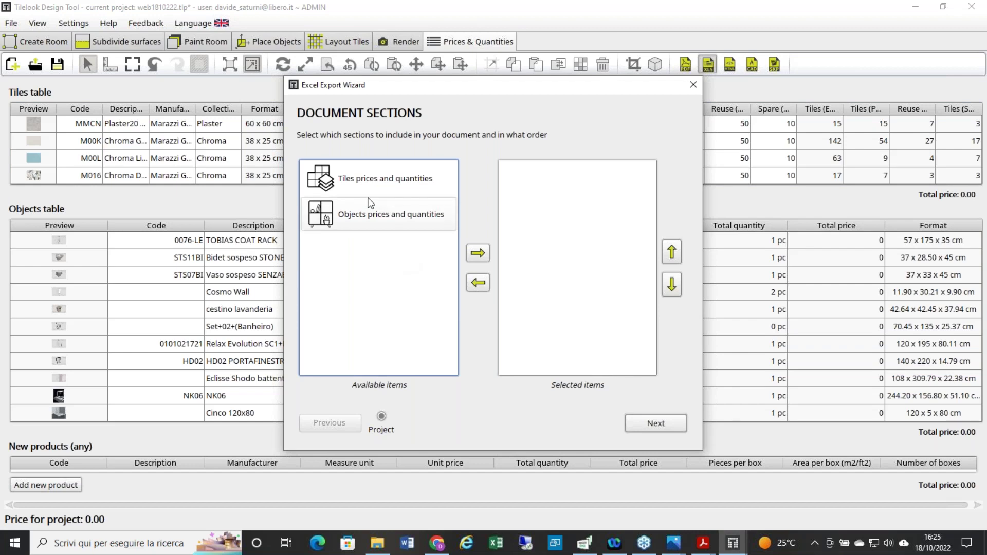
drag(344, 187, 546, 183)
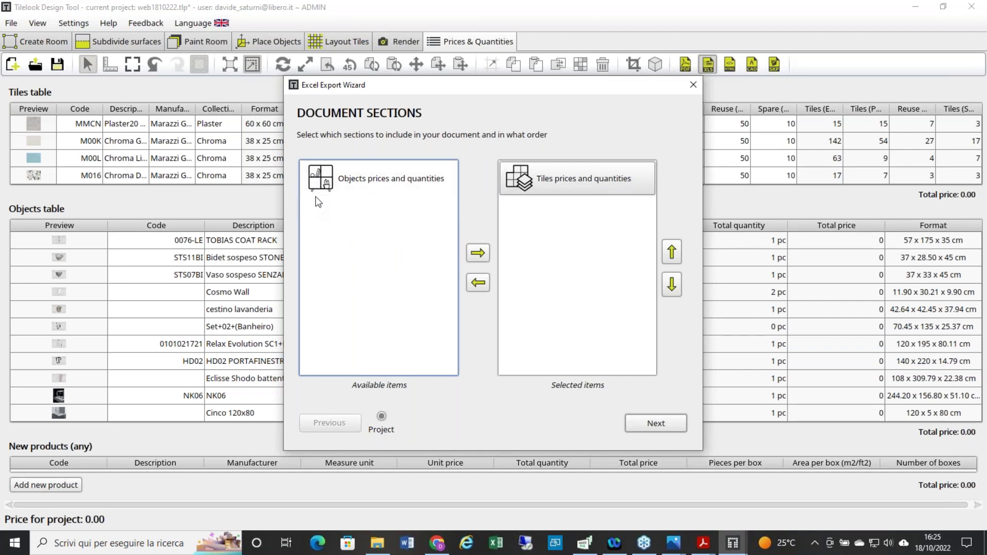
drag(323, 188, 541, 220)
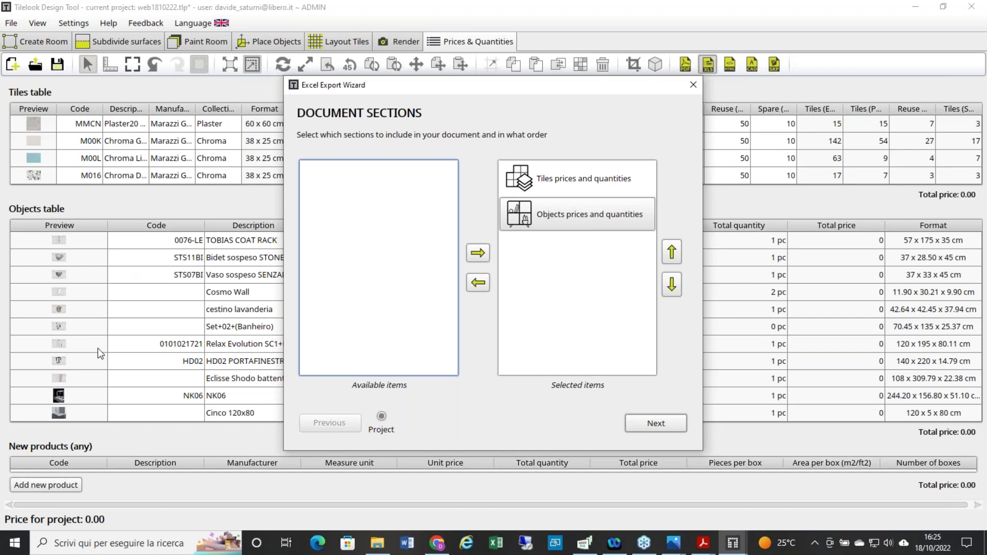
click(659, 424)
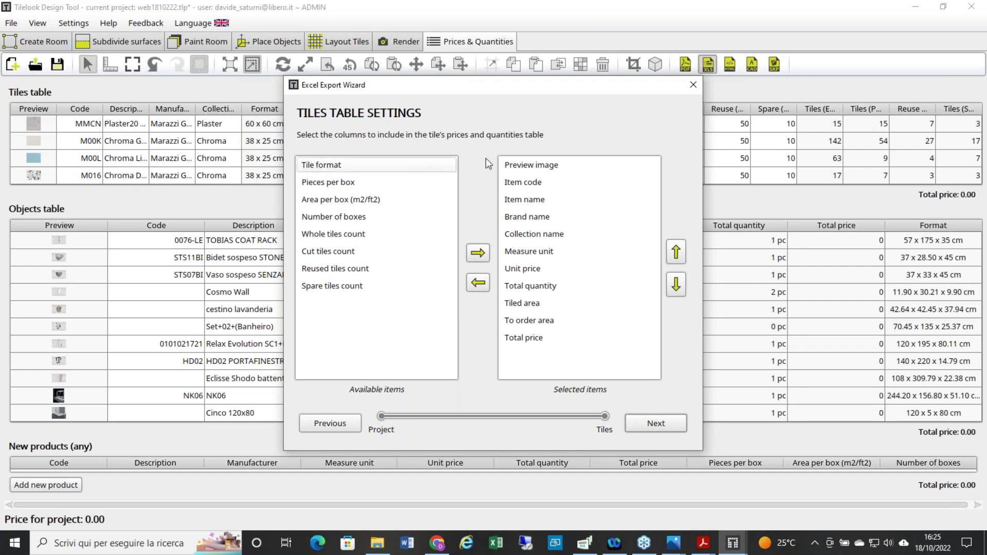
Add Number of boxes and Cut tiles count as exported tile-table columns.
click(534, 234)
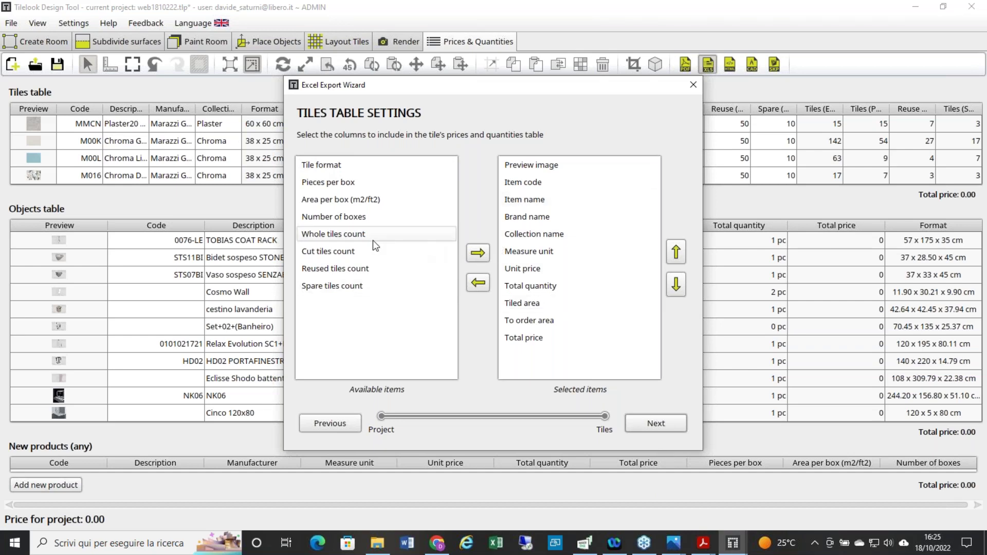
click(347, 221)
click(478, 252)
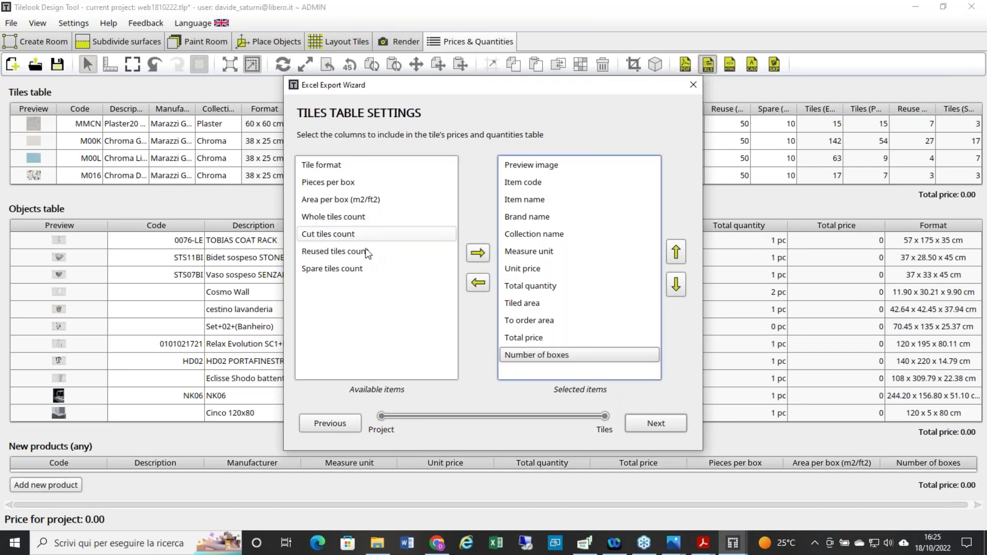
click(390, 239)
click(478, 252)
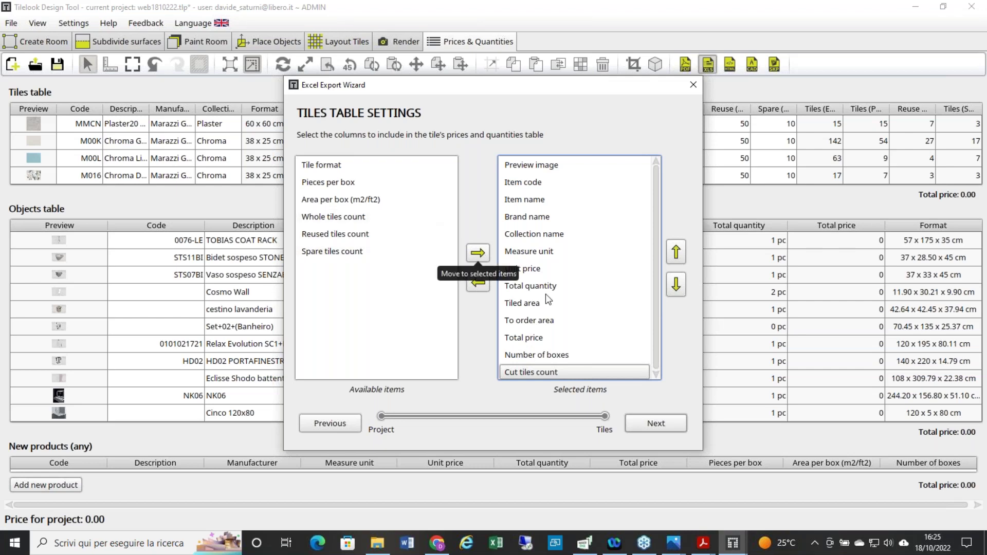
click(654, 425)
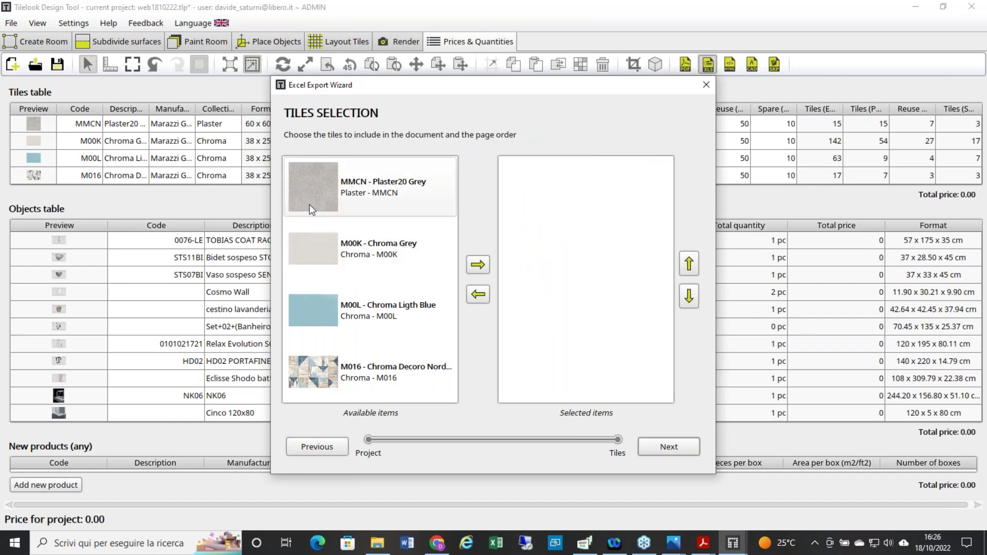
Select tiles MMCN Plaster20 Grey, M00K Chroma Grey, M00L Chroma Ligth Blue and decorative M016 for export.
click(388, 211)
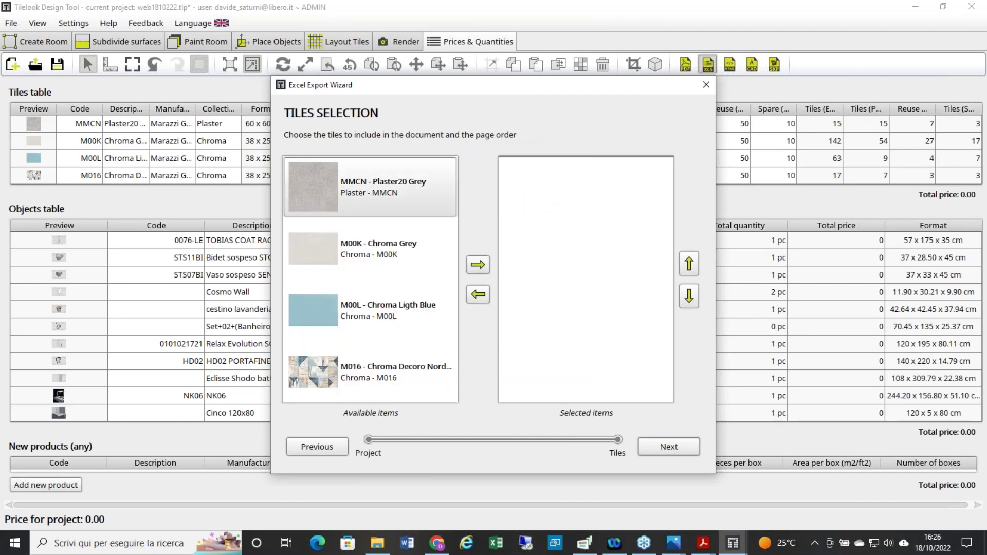
double_click(385, 204)
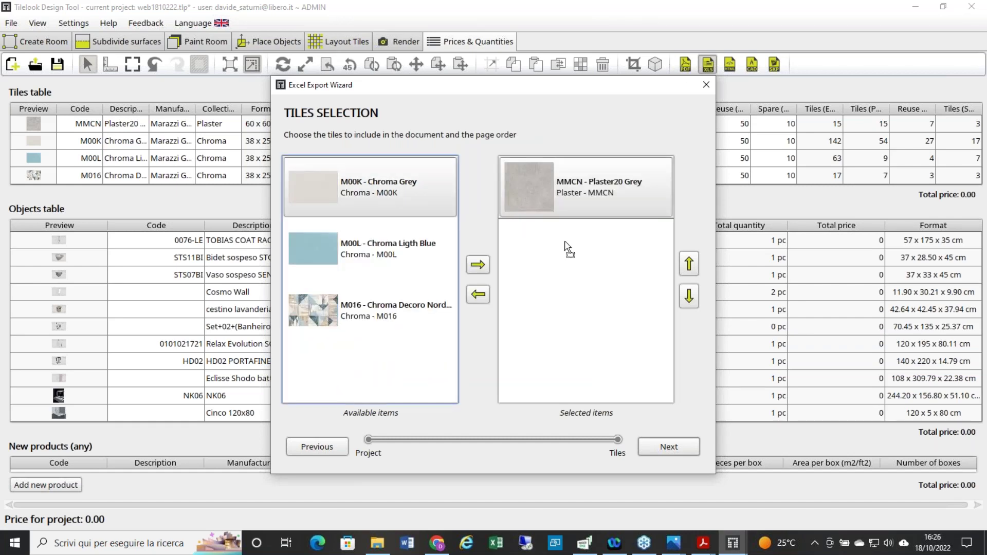
drag(412, 191, 616, 319)
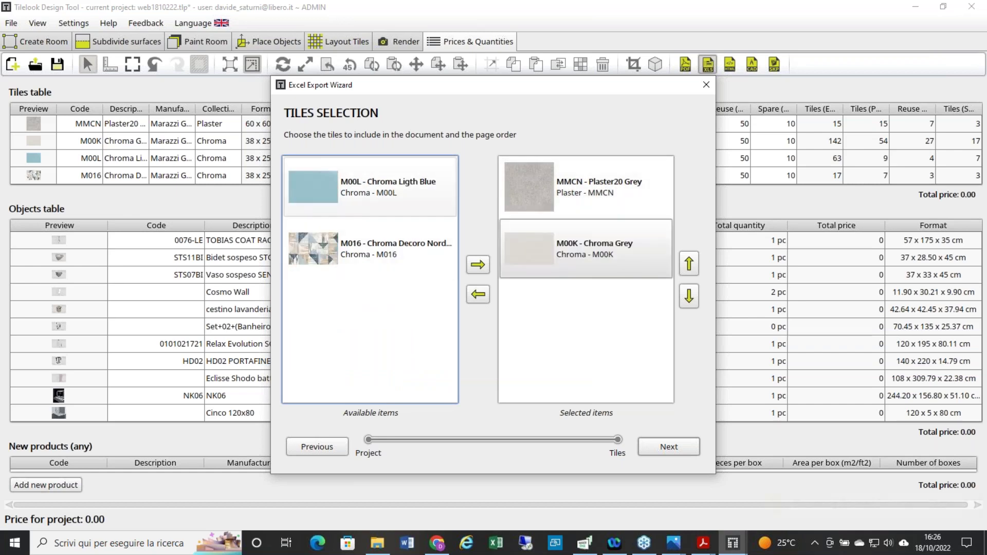
drag(381, 193, 590, 369)
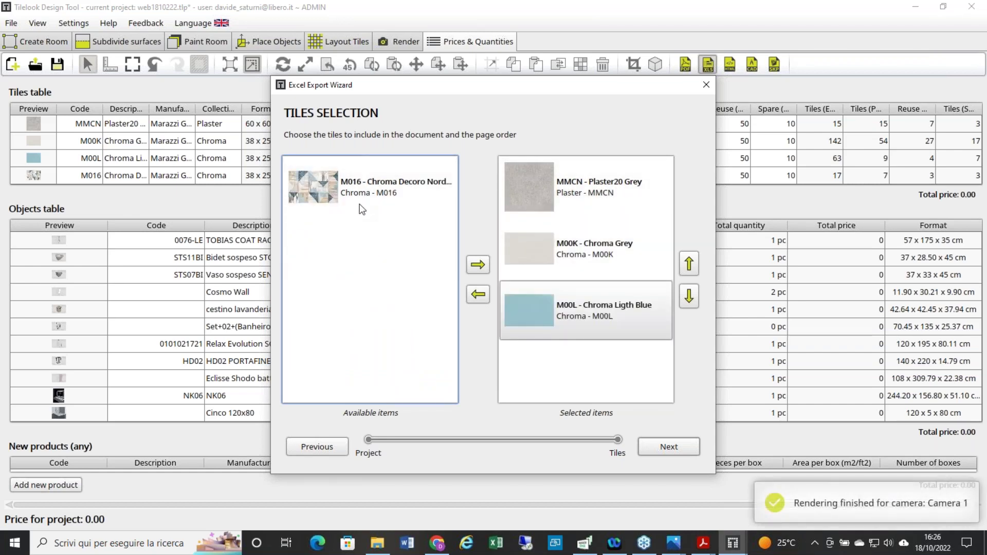
drag(428, 283, 558, 257)
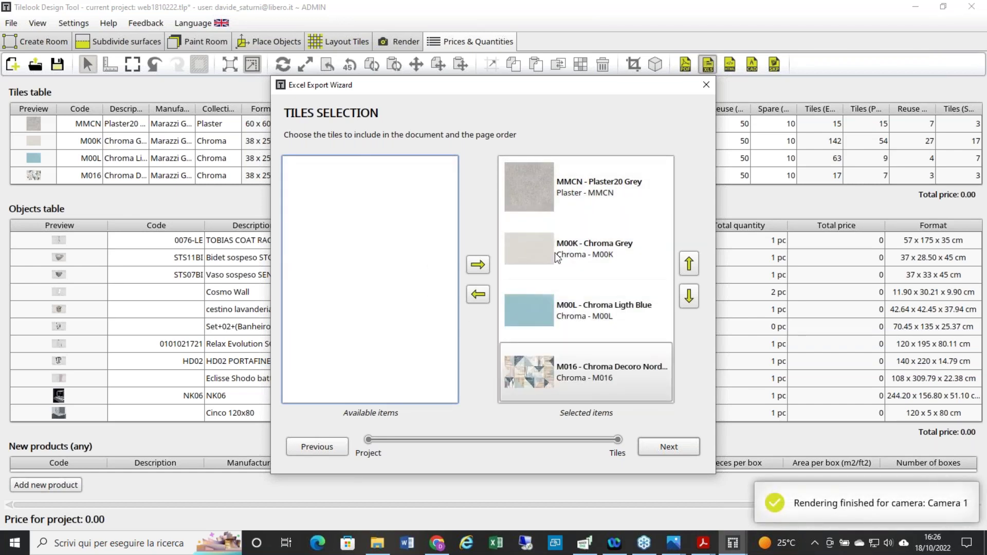
click(690, 447)
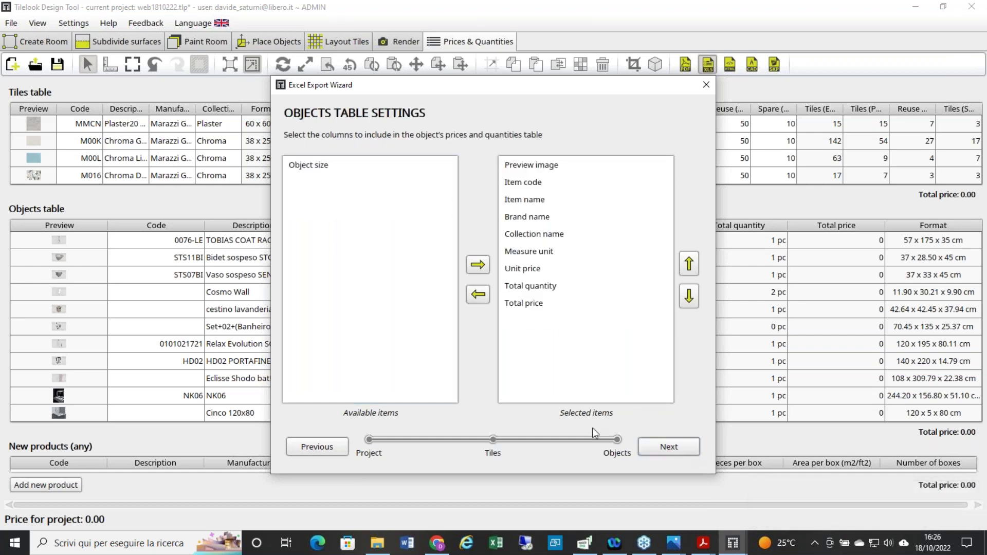
Select objects including TOBIAS COAT RACK, Vaso sospeso toilet and HD02 PORTAFINESTRA, then finish the export.
click(674, 449)
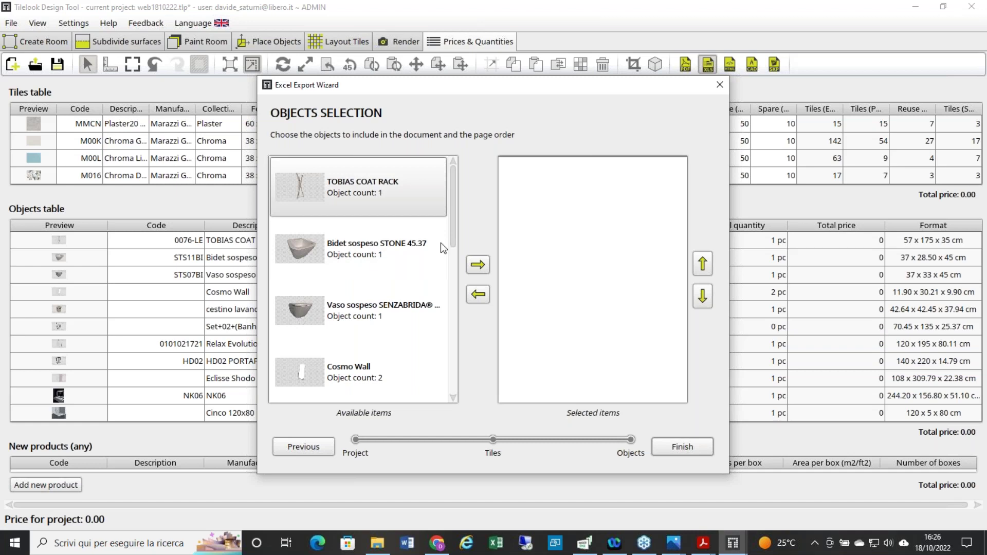
double_click(354, 188)
click(329, 239)
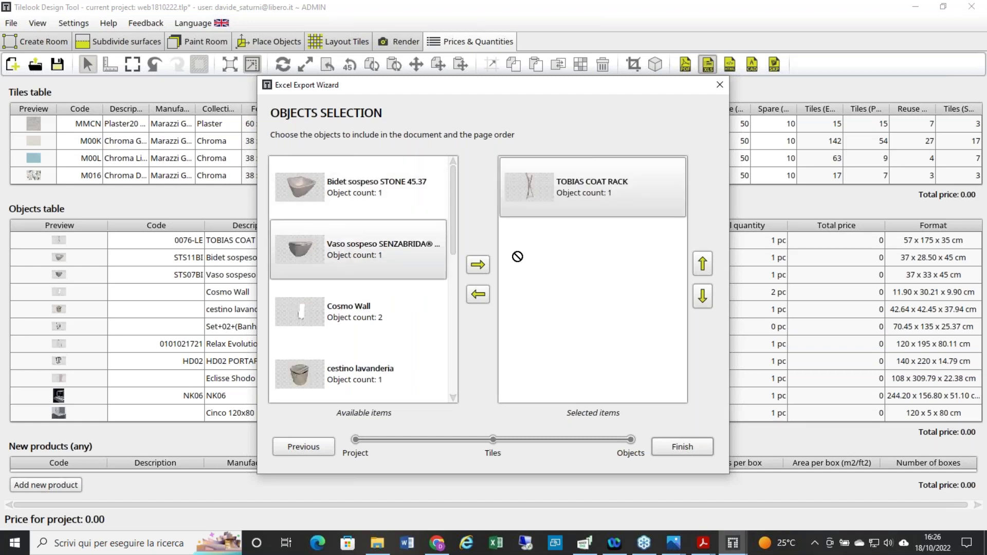
click(354, 185)
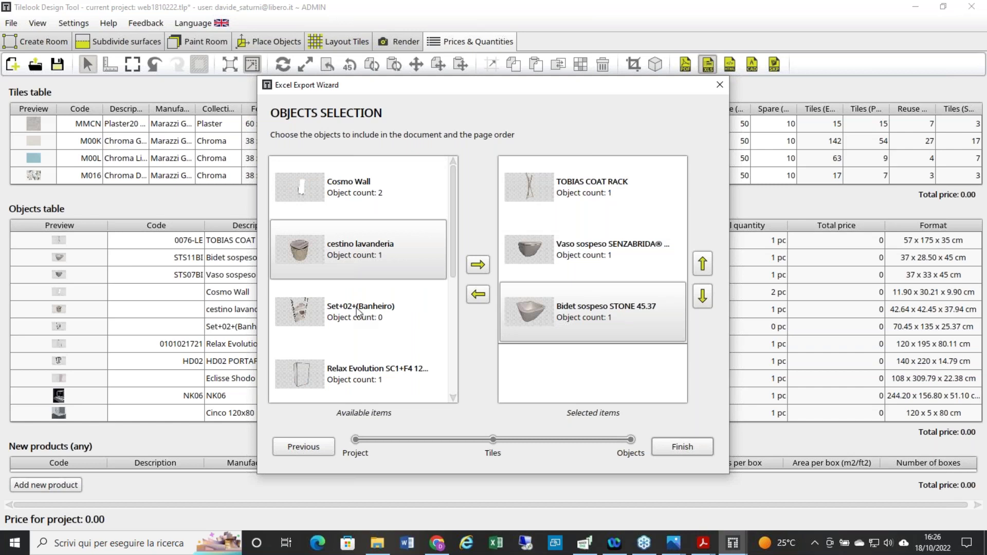
drag(358, 312, 573, 393)
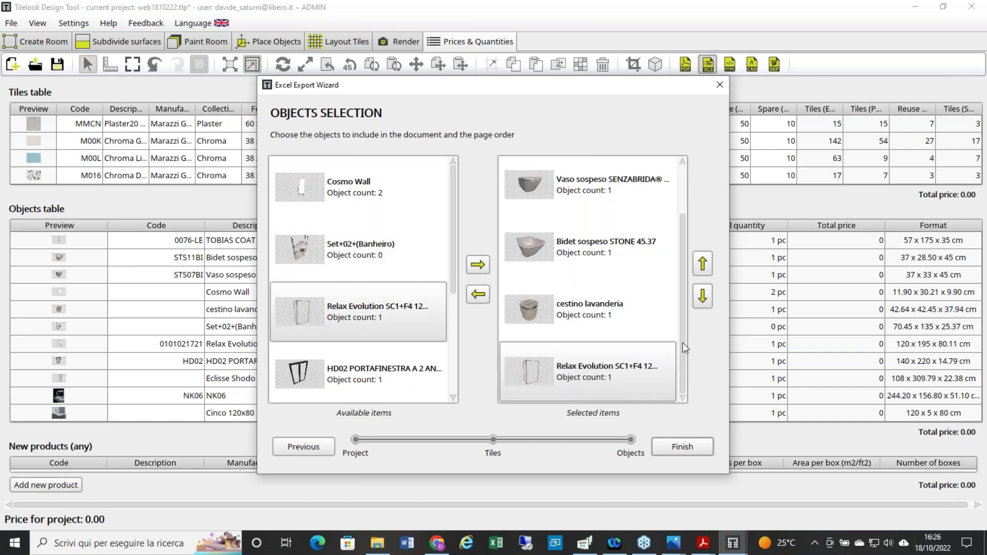
click(329, 317)
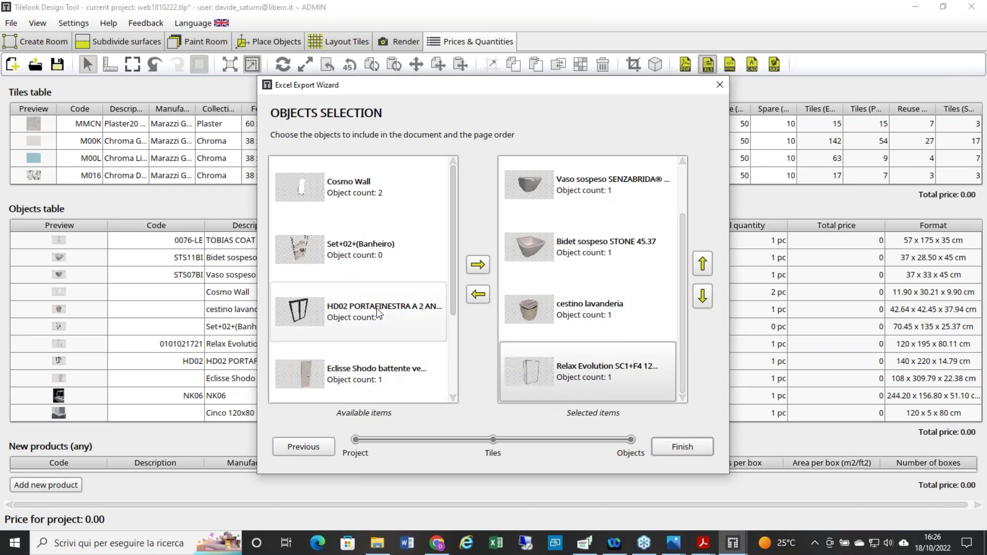
scroll(568, 272, up, 1)
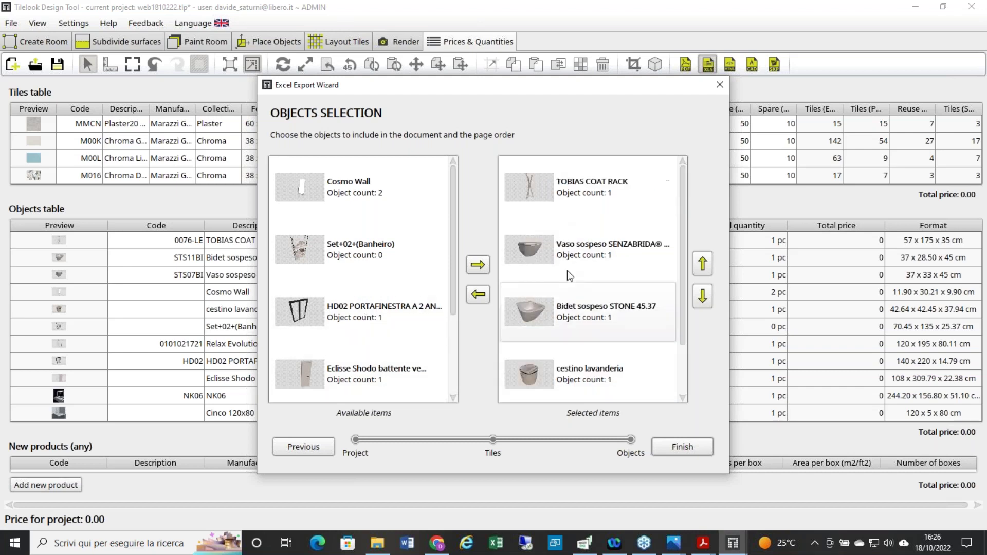
scroll(567, 263, down, 1)
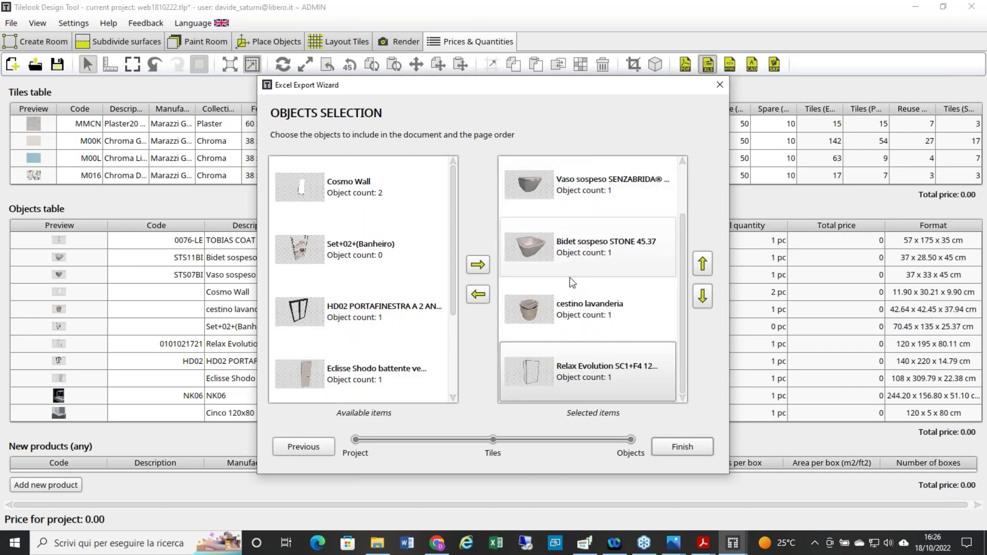
click(698, 451)
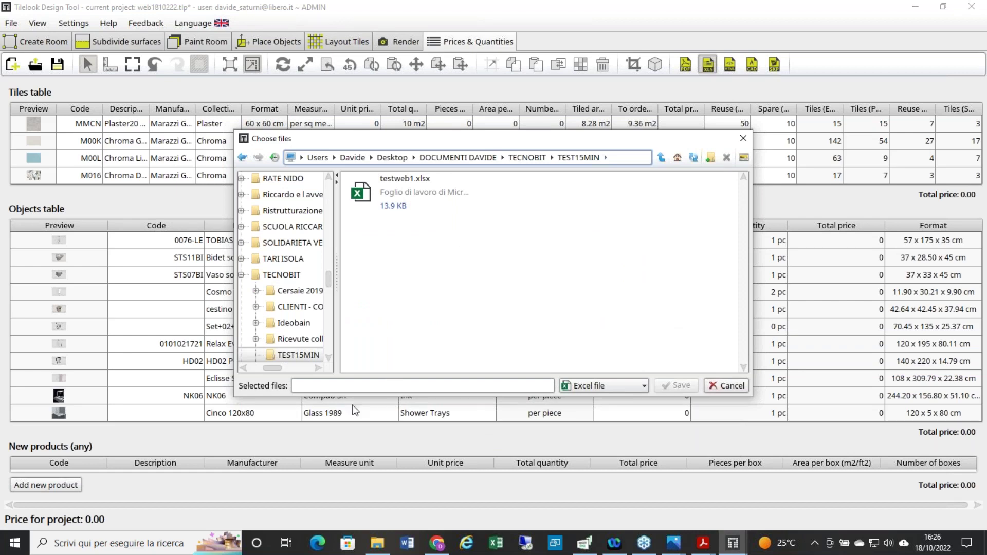
Enter testweb18102022 as the export file name.
key(Tab)
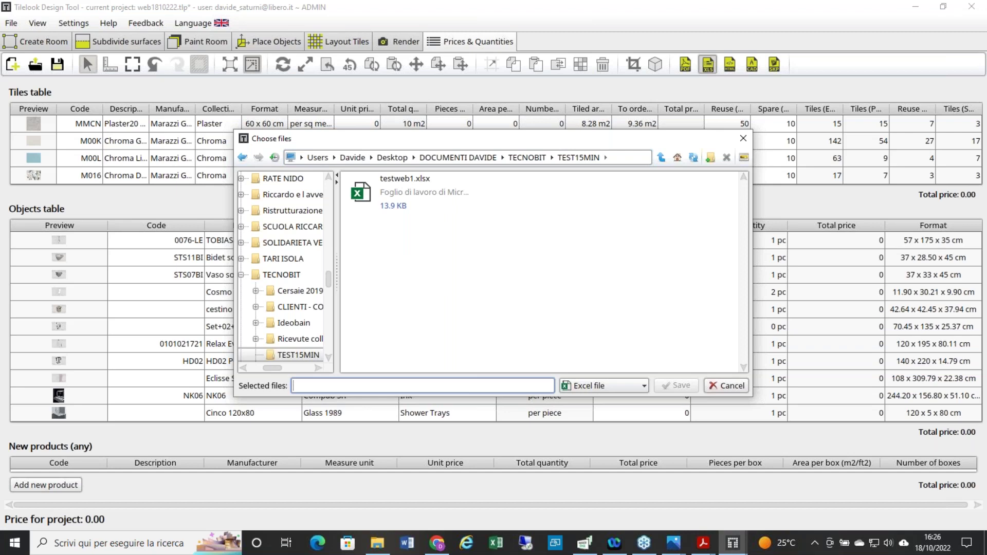
text(test)
text(web)
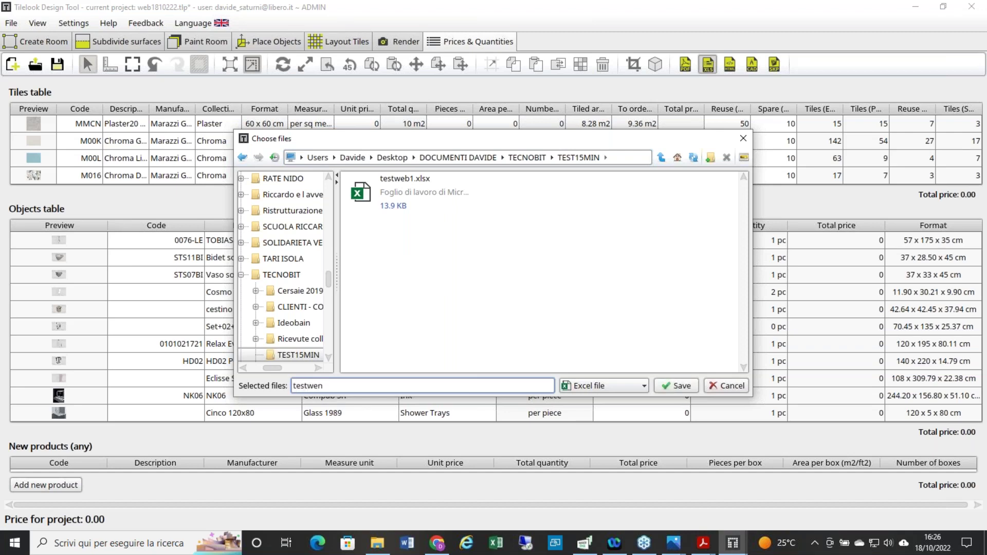
text(10)
key(BackSpace)
text(8102022)
Save the workbook as testweb18102022, dismiss the Office activation notice, and review the tile names.
click(668, 384)
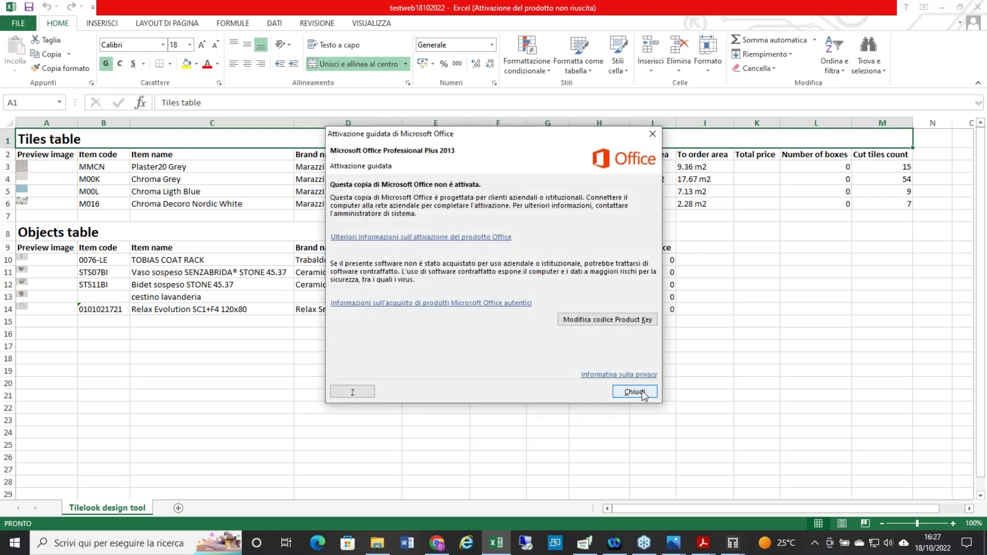
click(644, 394)
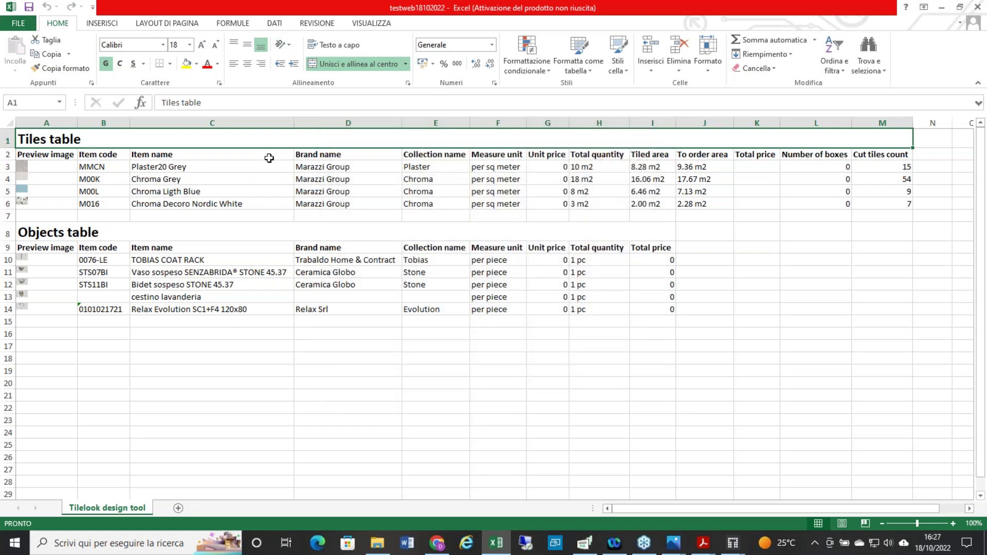
click(247, 169)
click(211, 190)
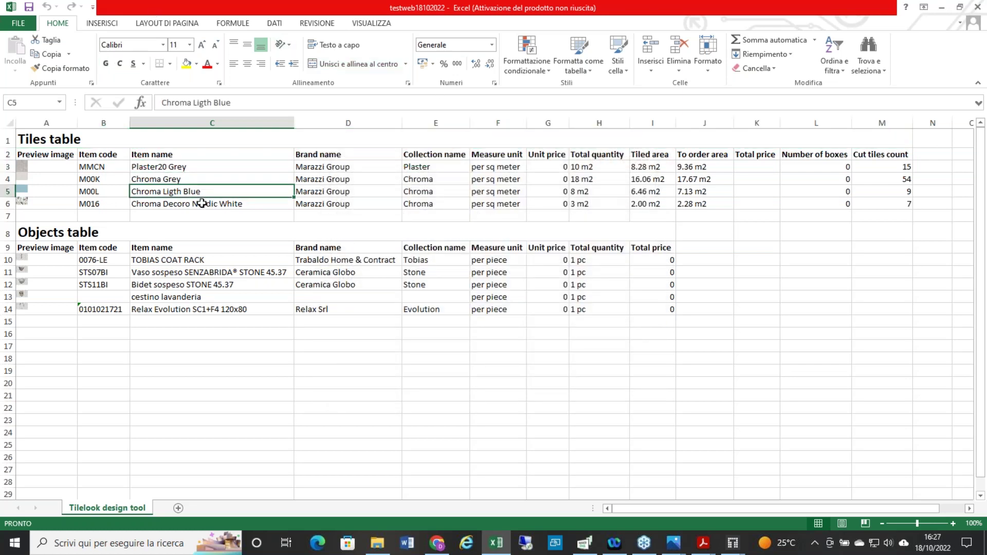
click(203, 204)
Review the Marazzi Group brand and object collection entries, then return to Tilelook.
click(298, 205)
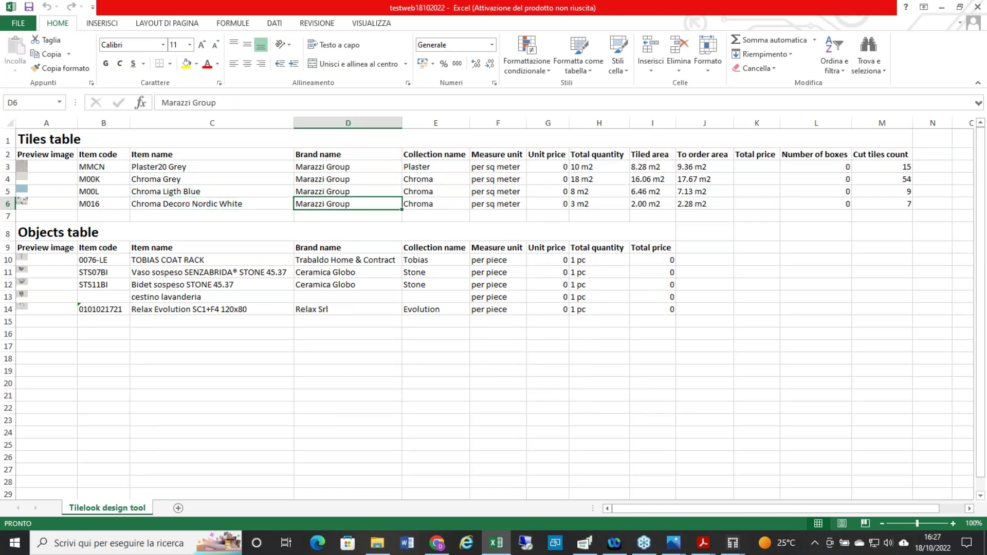
click(315, 191)
click(318, 178)
click(319, 167)
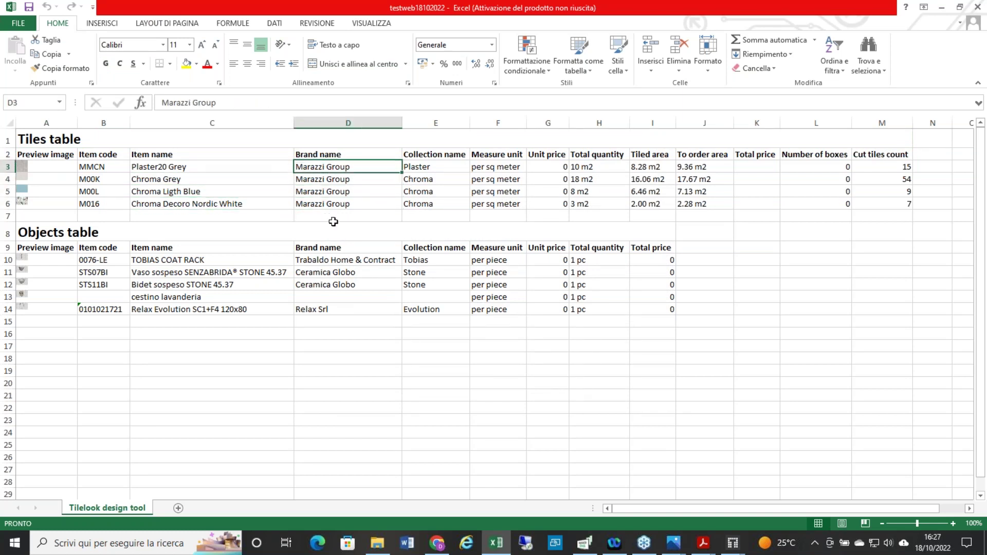
click(332, 260)
click(432, 272)
click(434, 297)
click(436, 308)
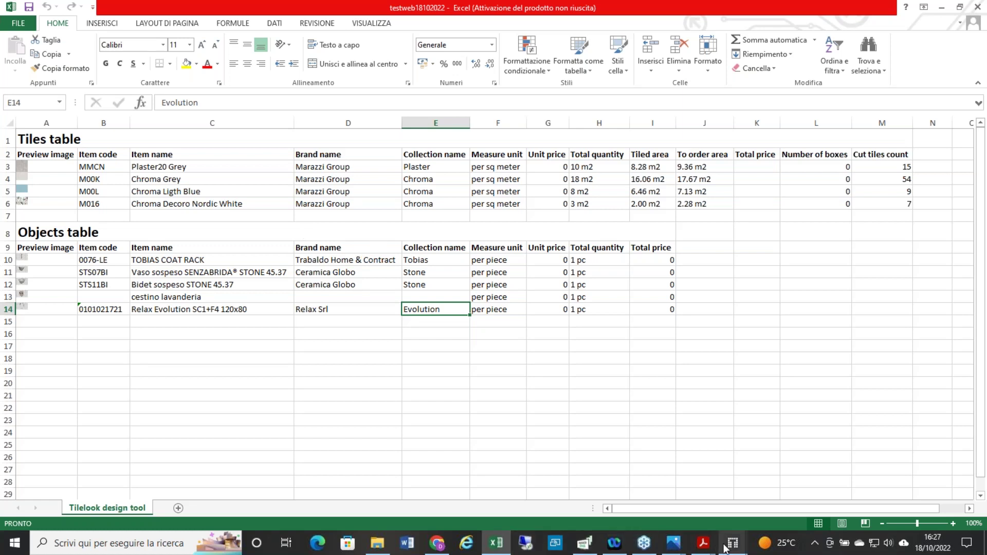
mouse_move(730, 545)
click(713, 490)
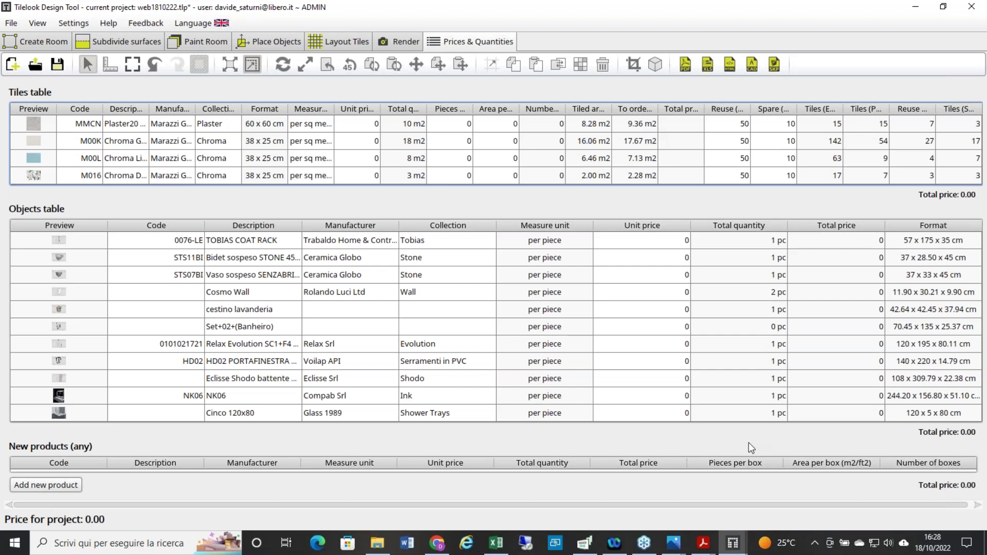
Bring up the finished bathroom render maximized, then switch to the rendering workspace.
click(735, 544)
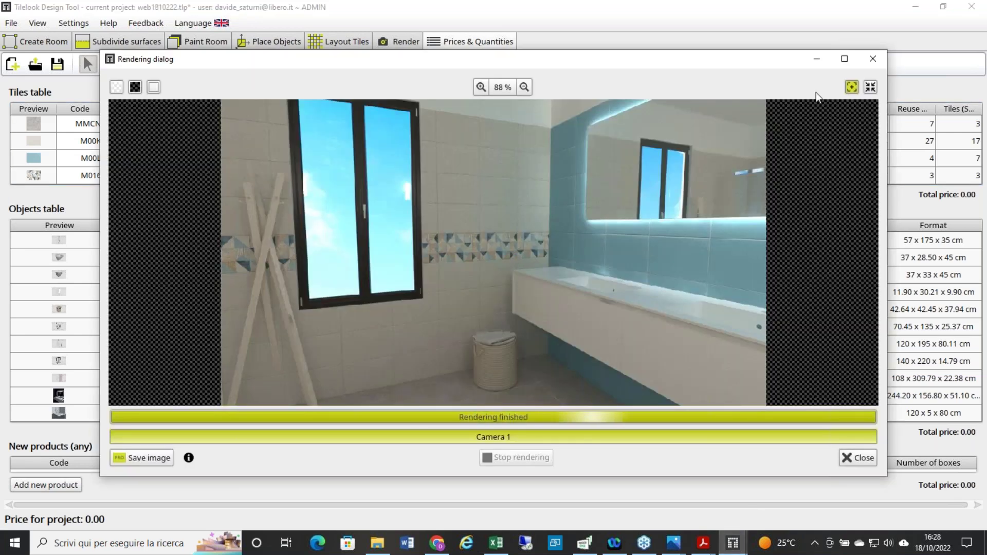
click(844, 58)
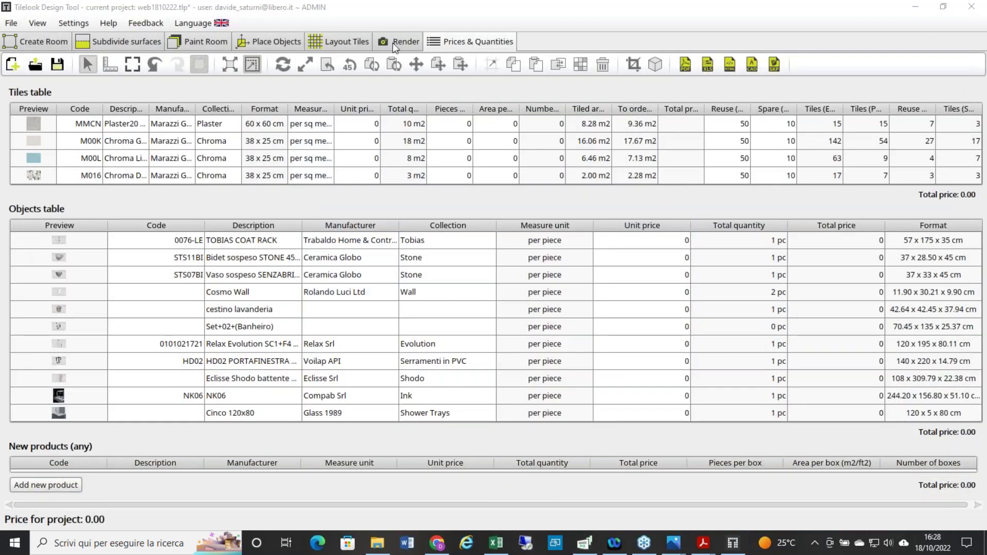
click(399, 42)
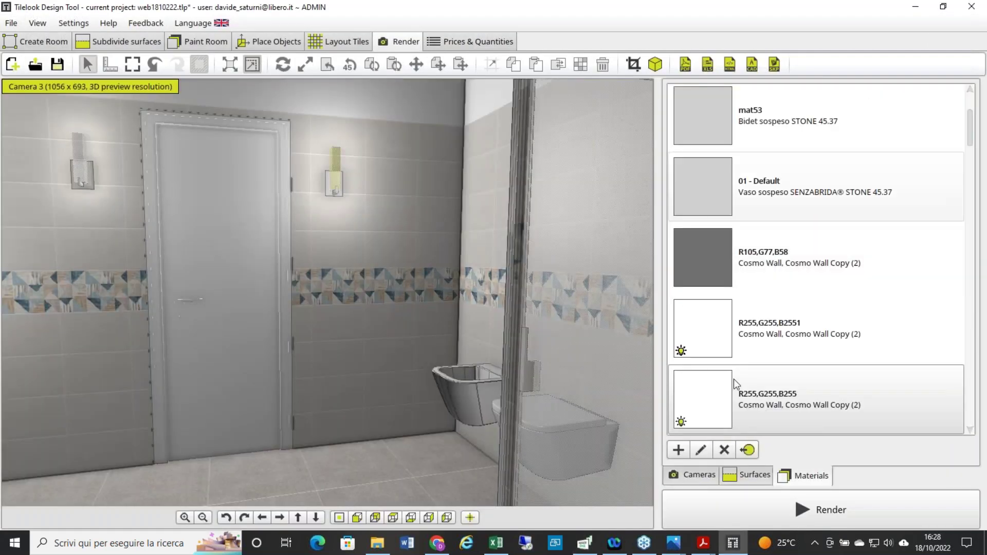
Show the camera list, switch to Camera 1 and render it, then close the rendered image.
click(701, 479)
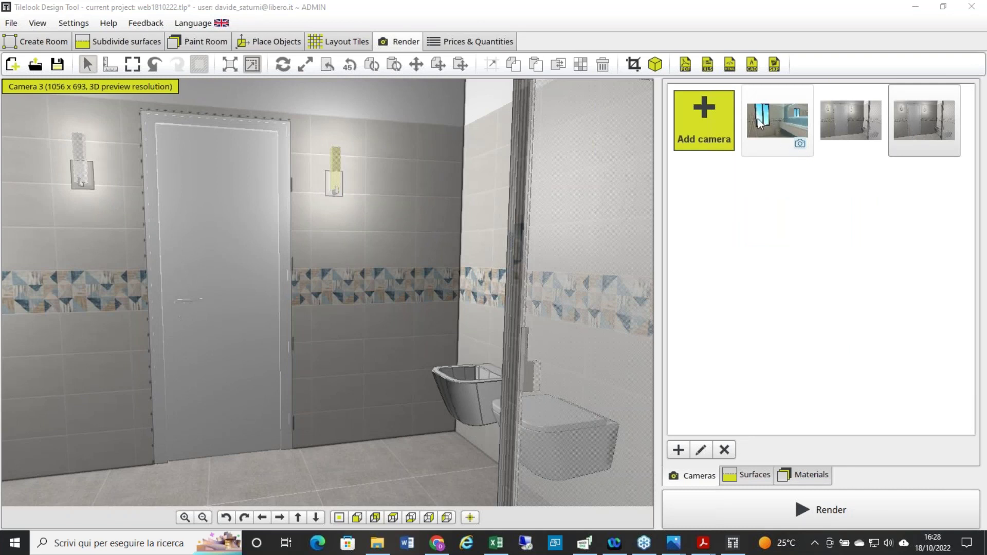
mouse_move(787, 114)
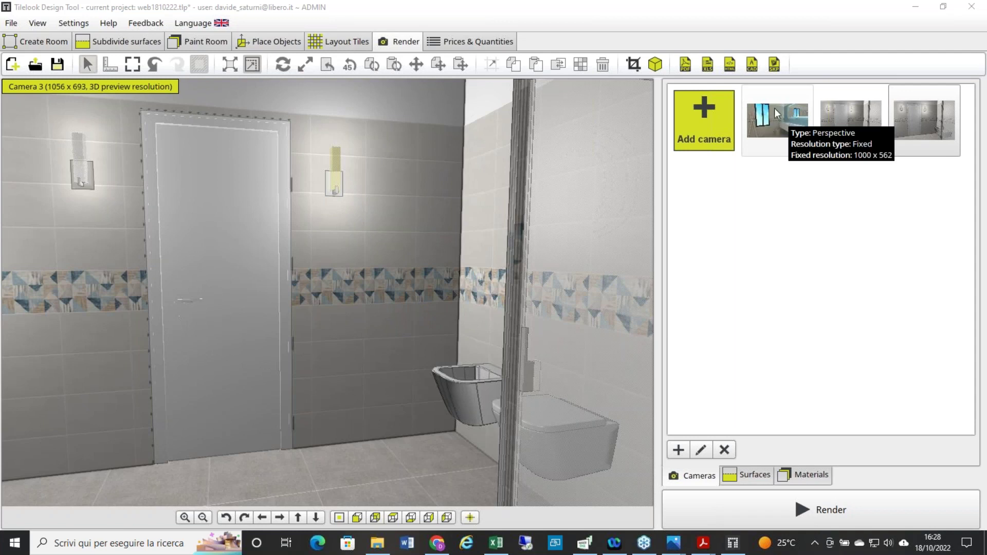
click(801, 144)
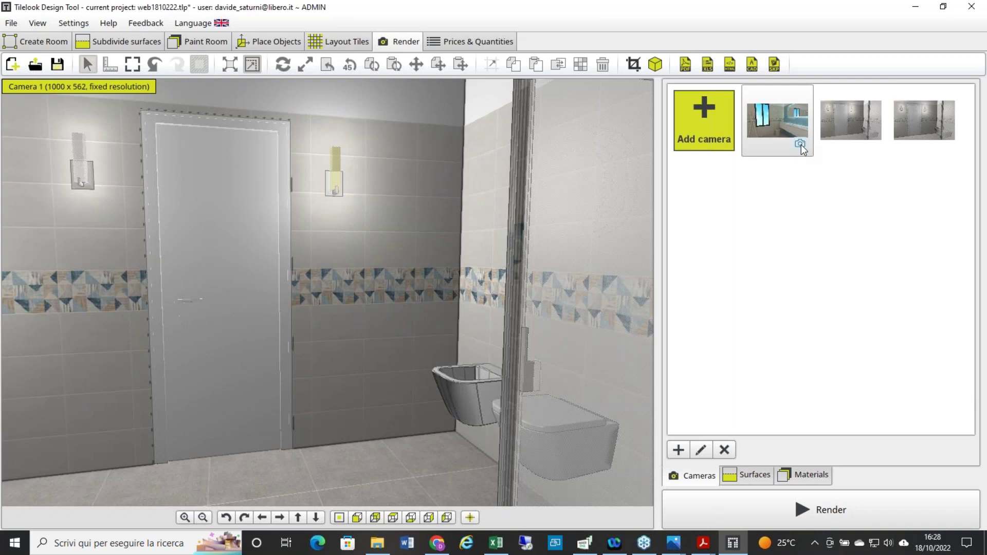
double_click(770, 137)
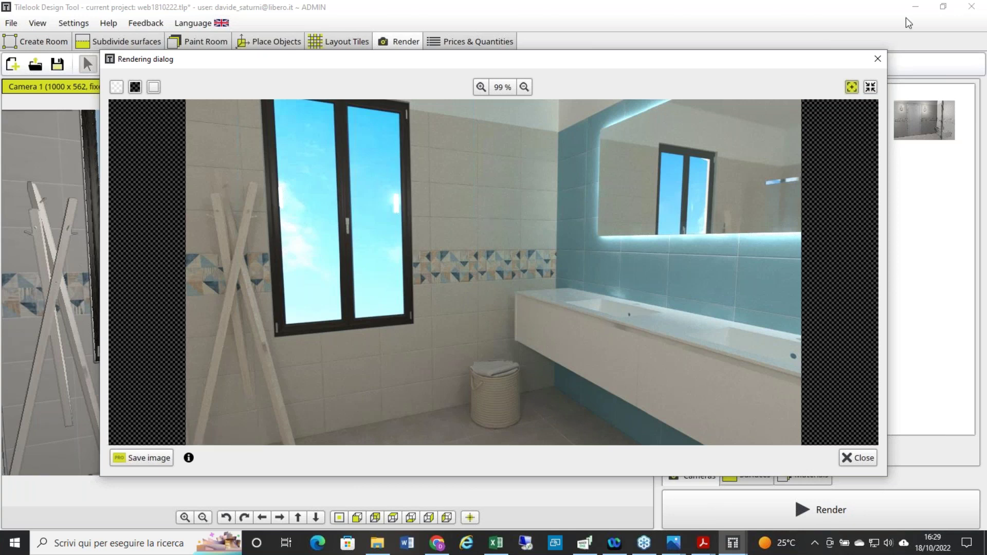
click(878, 60)
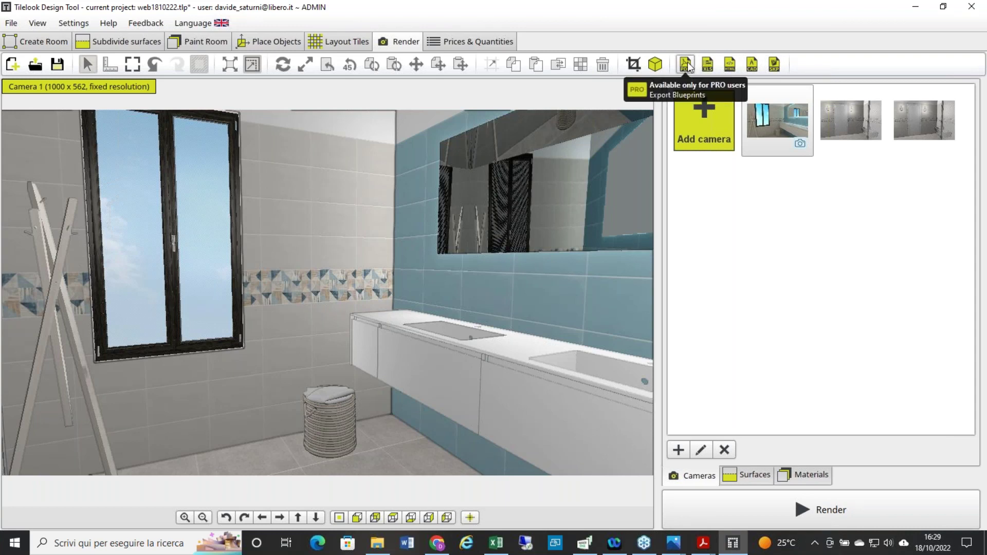
Start a PDF export with camera views, 2D surface drawings, and tiles and objects prices sections.
click(687, 63)
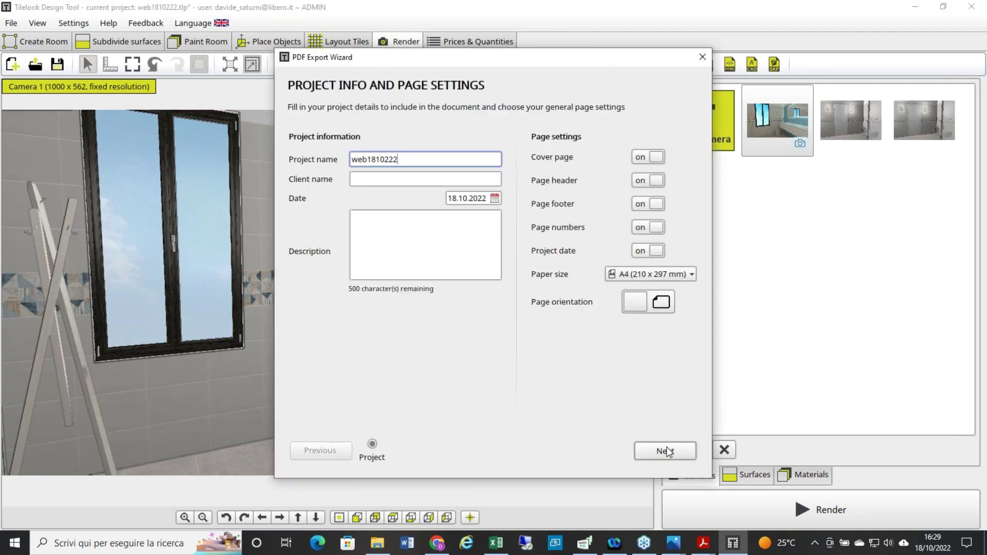
click(665, 451)
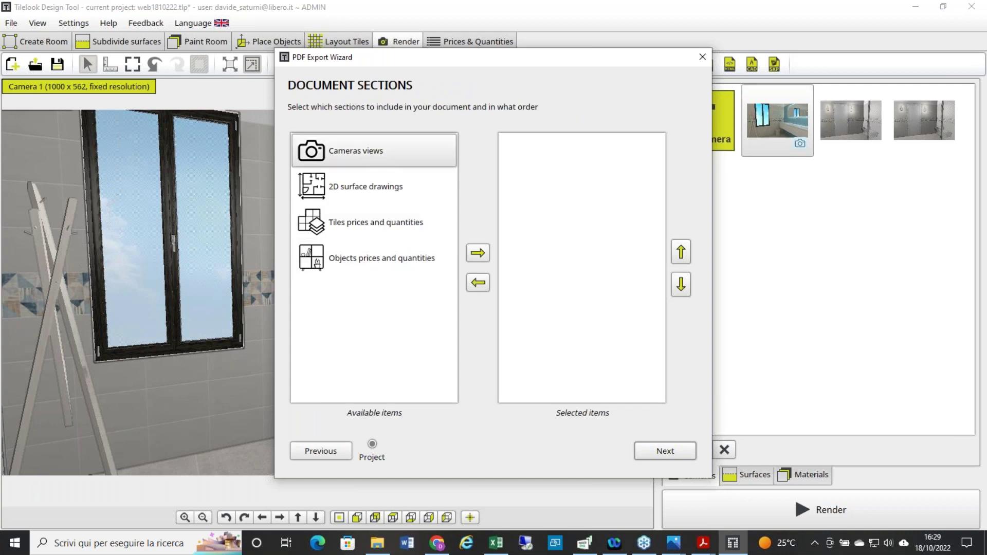
double_click(359, 151)
double_click(363, 162)
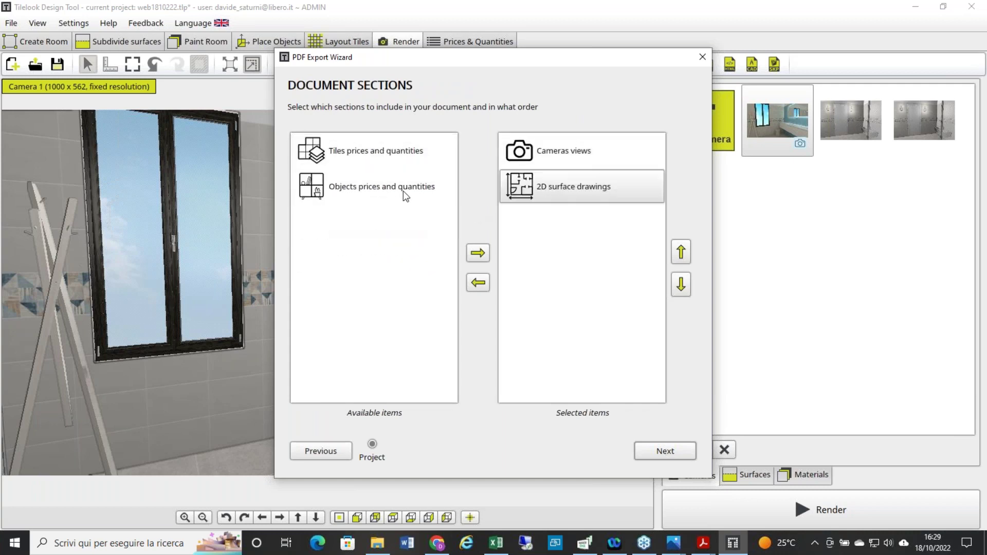
double_click(409, 164)
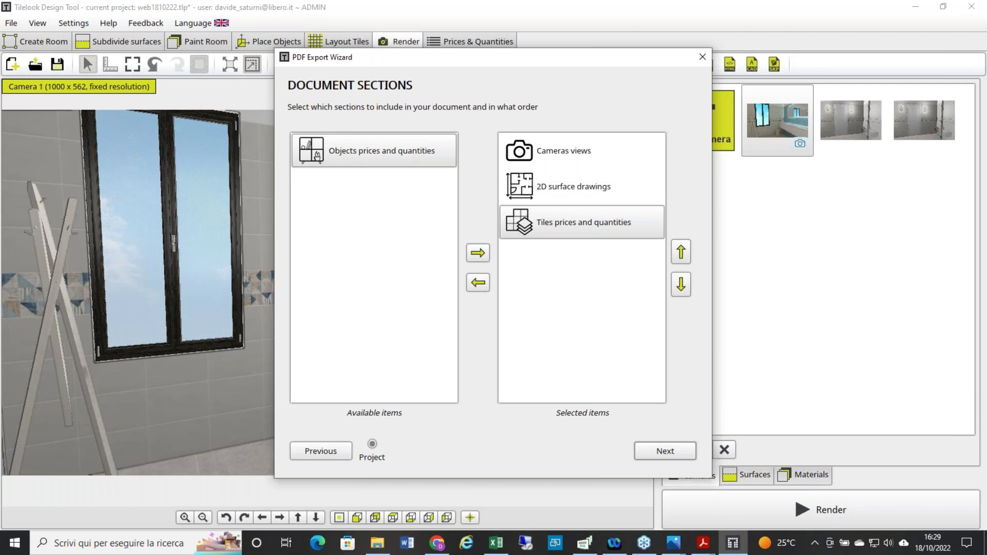
double_click(374, 151)
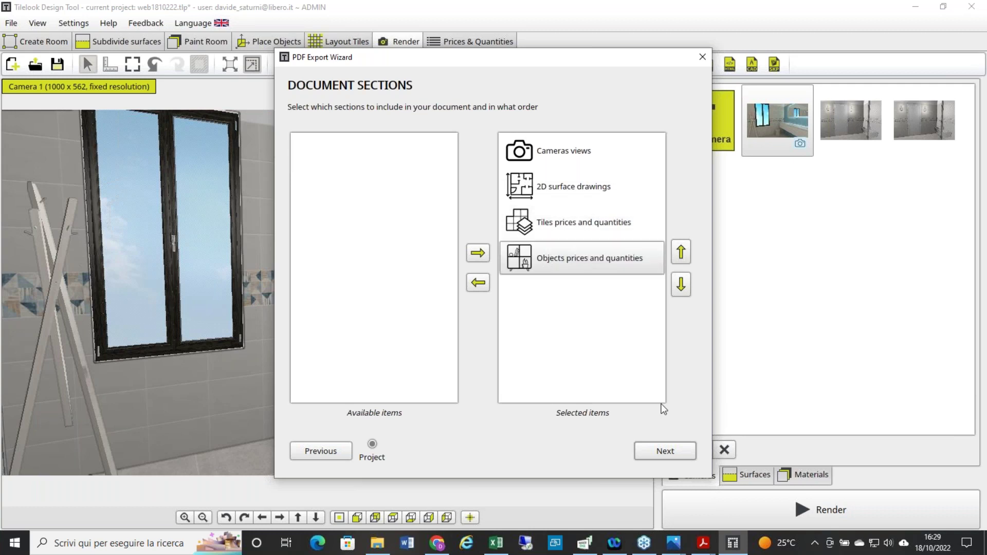
Lay out one camera per page with Camera 2 added after Camera 1.
click(671, 449)
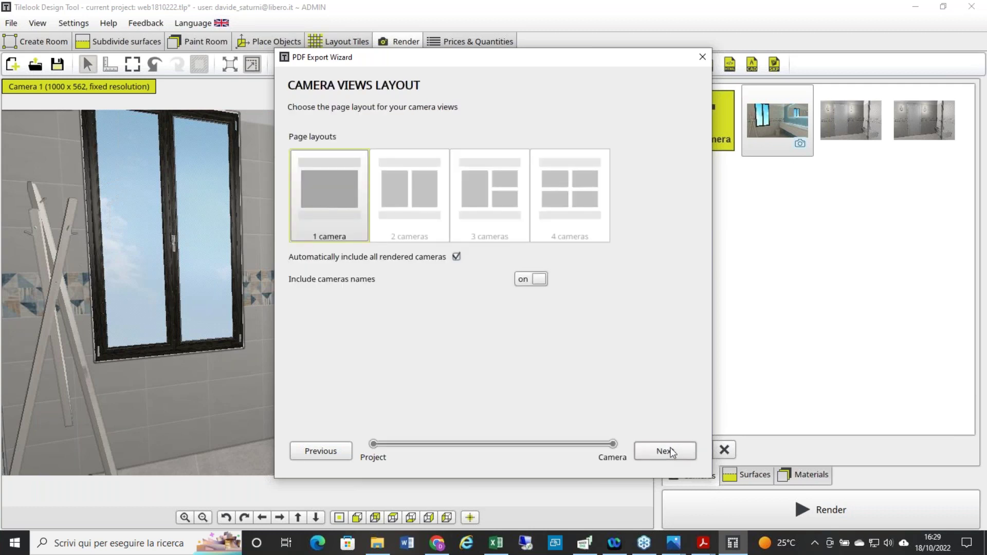
click(671, 451)
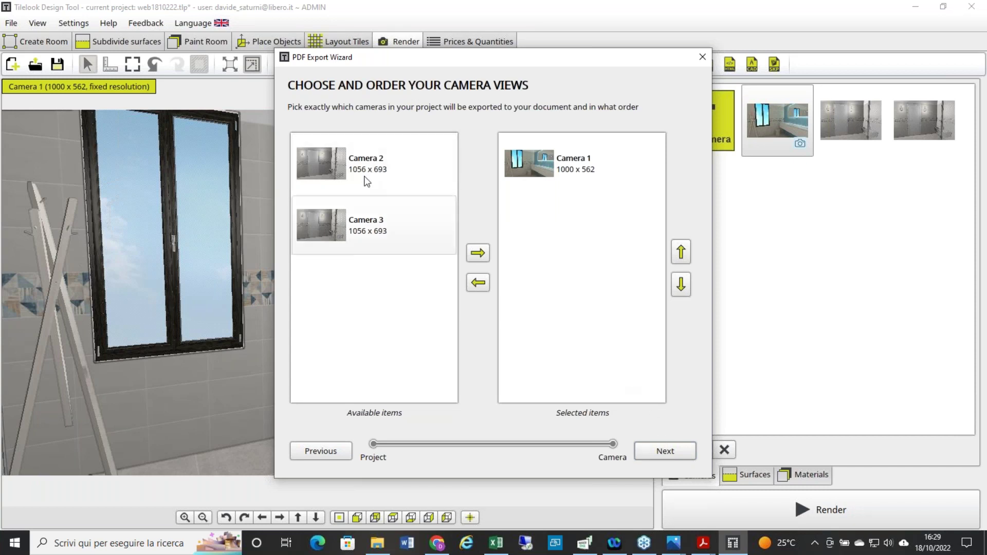
drag(366, 170, 571, 232)
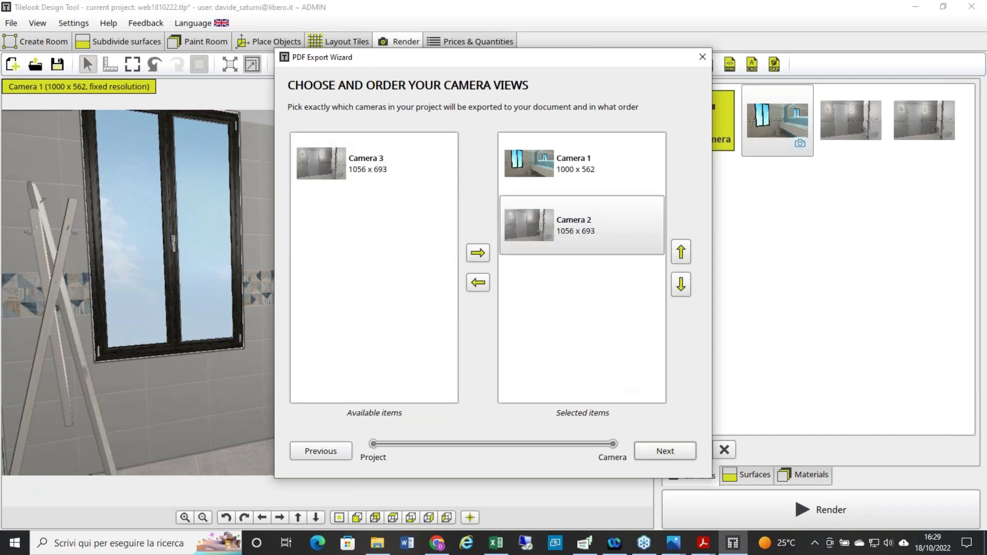
click(672, 451)
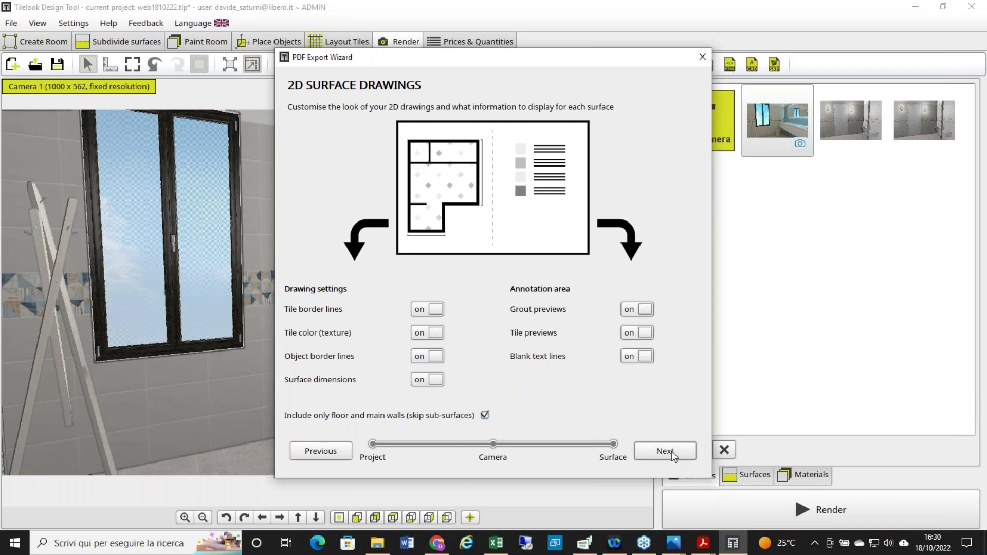
Advance to tile selection and include all four tiles, starting with MMCN Plaster20 Grey and M00L Chroma Ligth Blue.
click(671, 451)
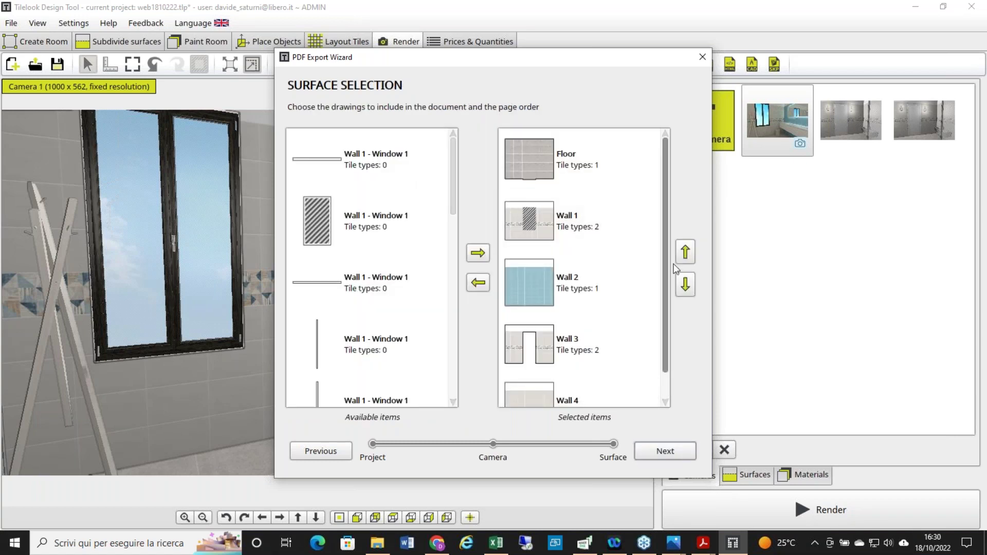
scroll(657, 241, down, 1)
click(659, 452)
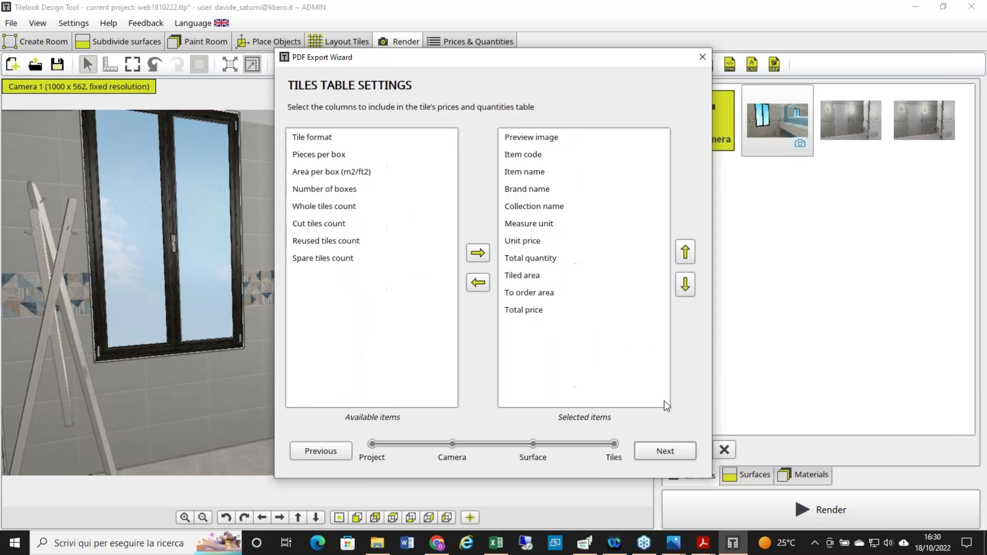
click(668, 451)
drag(432, 172, 575, 165)
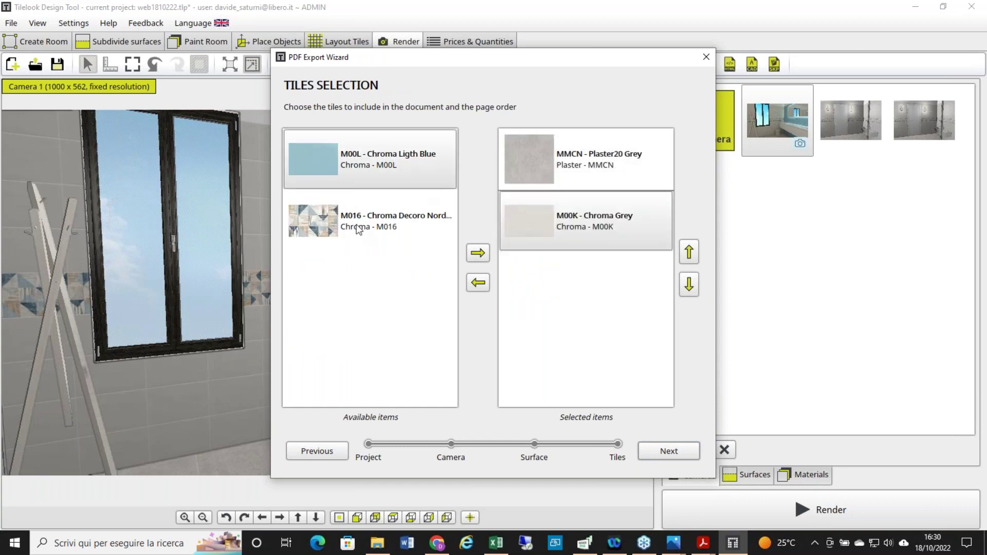
drag(308, 221, 576, 221)
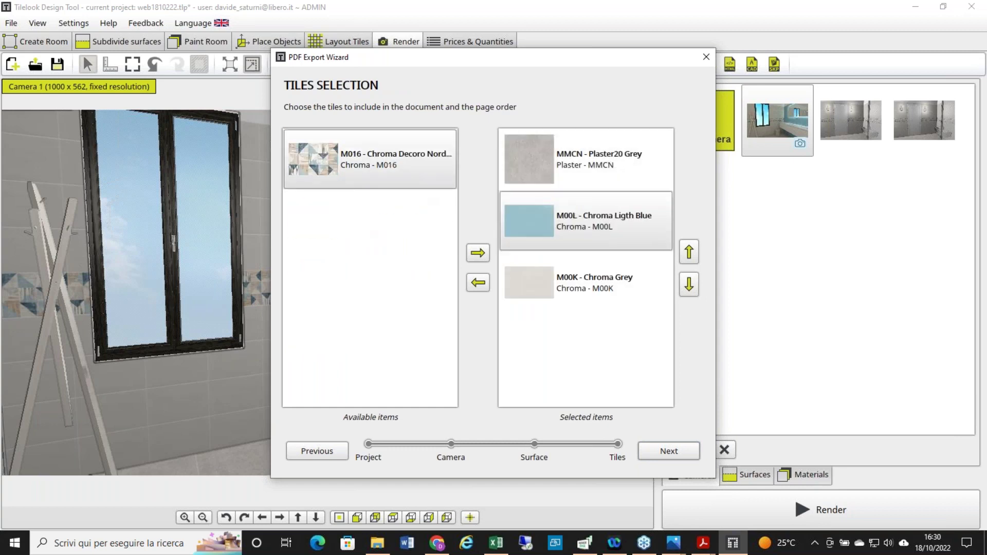
click(663, 452)
Select the nine room objects, from TOBIAS COAT RACK to Cinco 120x80 and NK06, and finish.
click(666, 450)
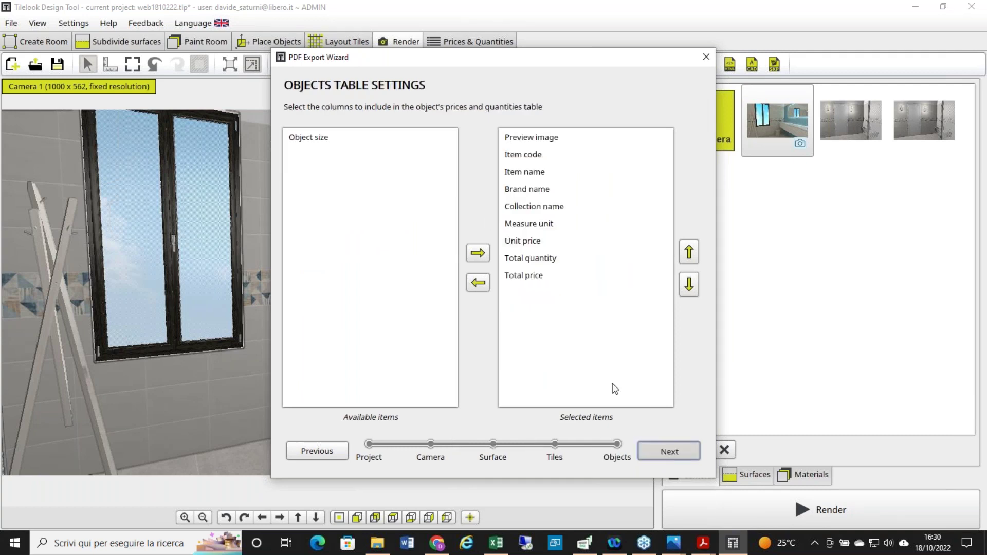
drag(373, 186, 535, 223)
drag(358, 276, 566, 223)
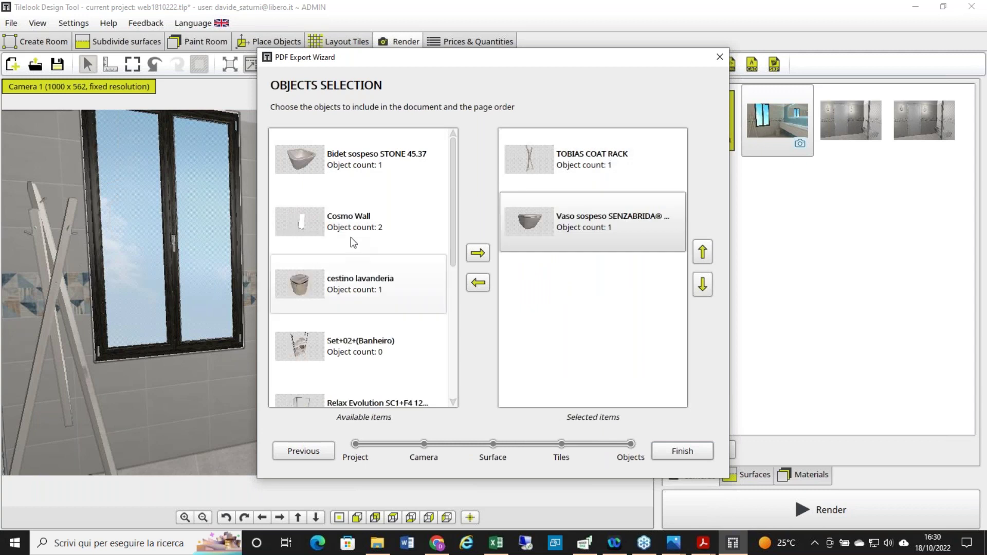
double_click(325, 230)
drag(368, 222, 558, 360)
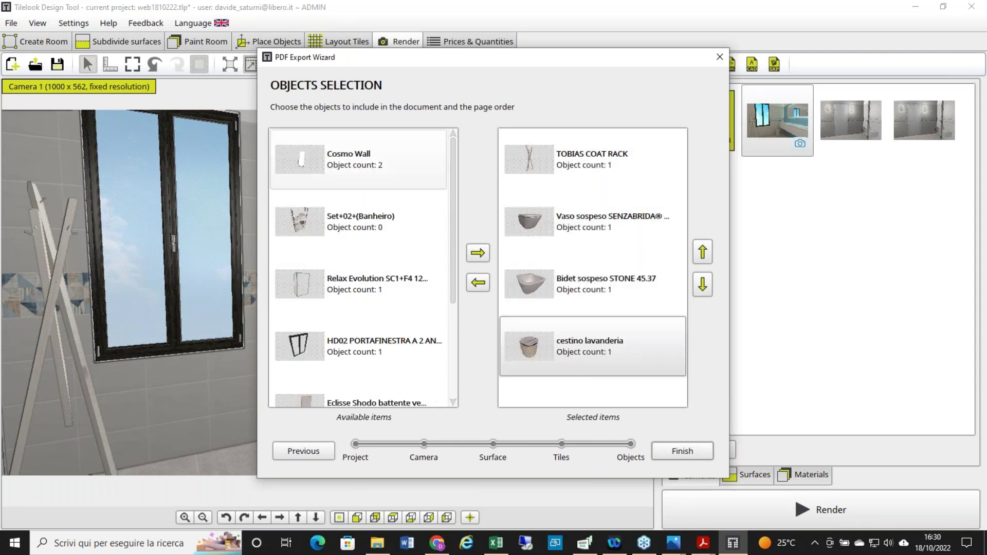
drag(323, 221, 533, 332)
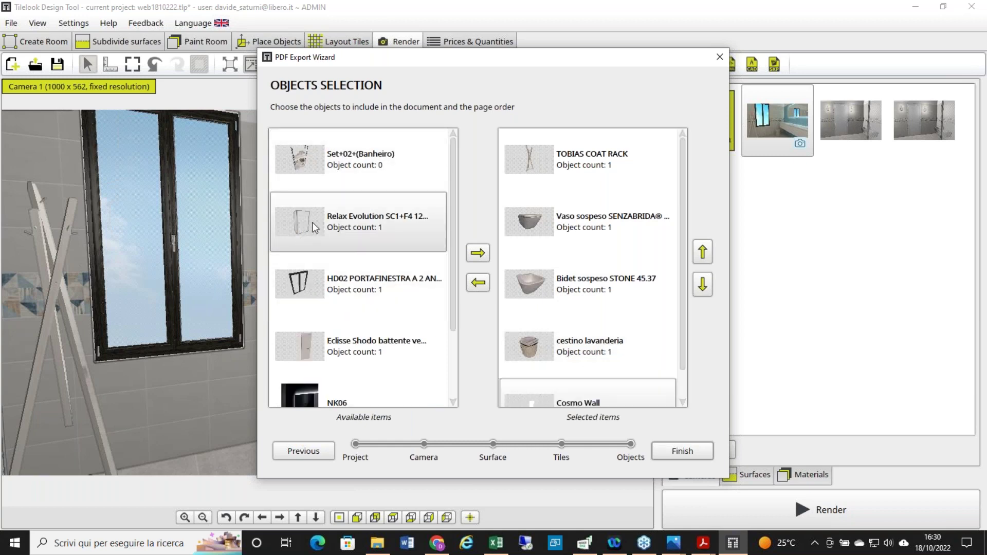
double_click(431, 224)
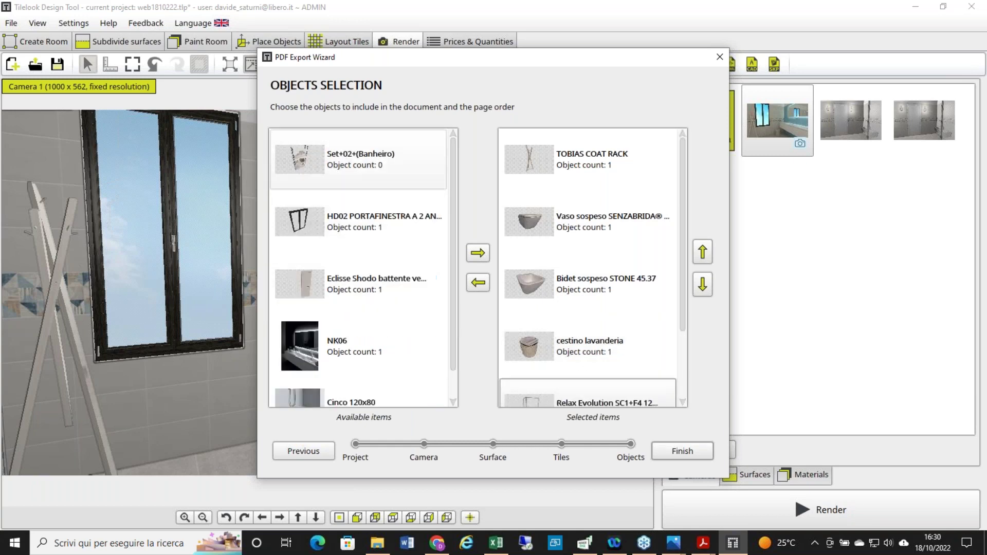
drag(355, 342, 592, 370)
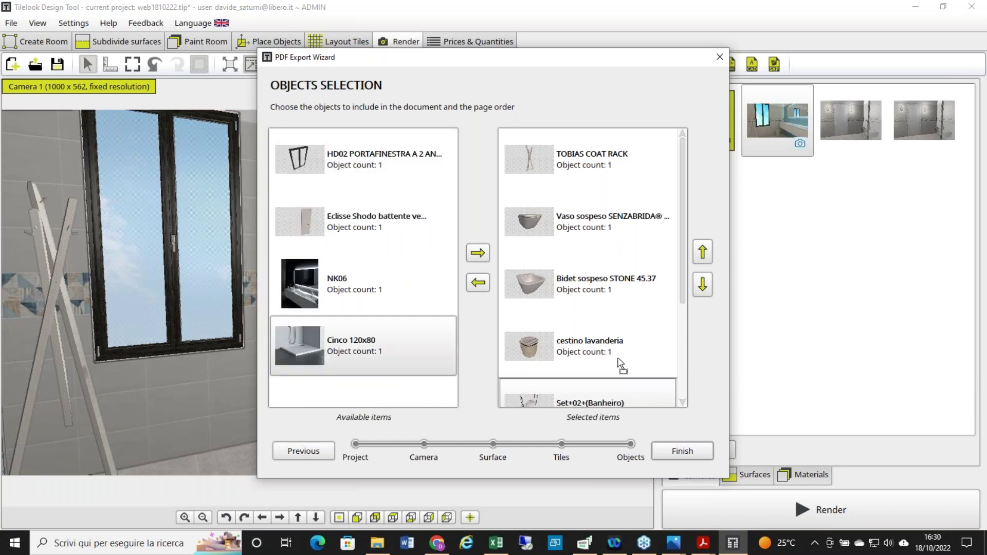
drag(381, 297, 546, 302)
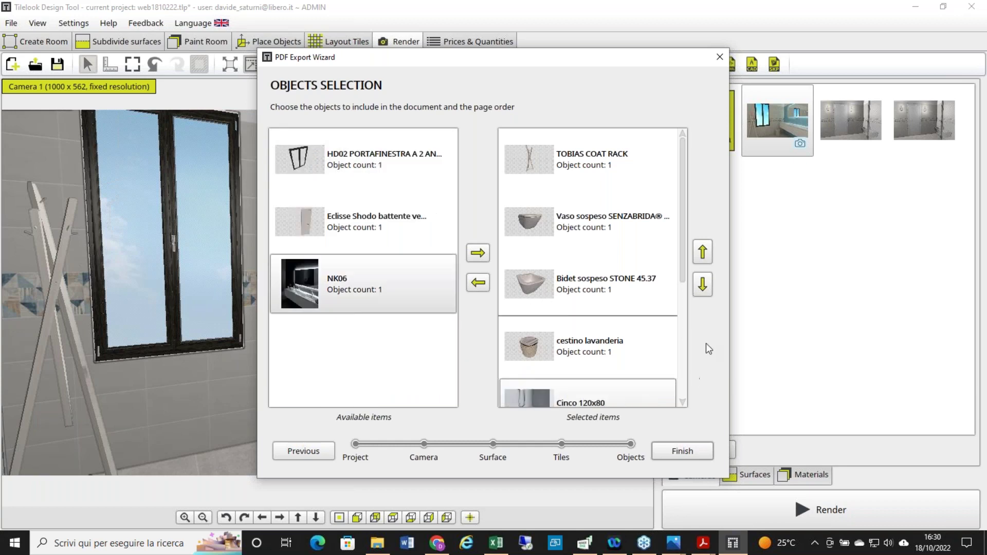
drag(693, 377, 689, 380)
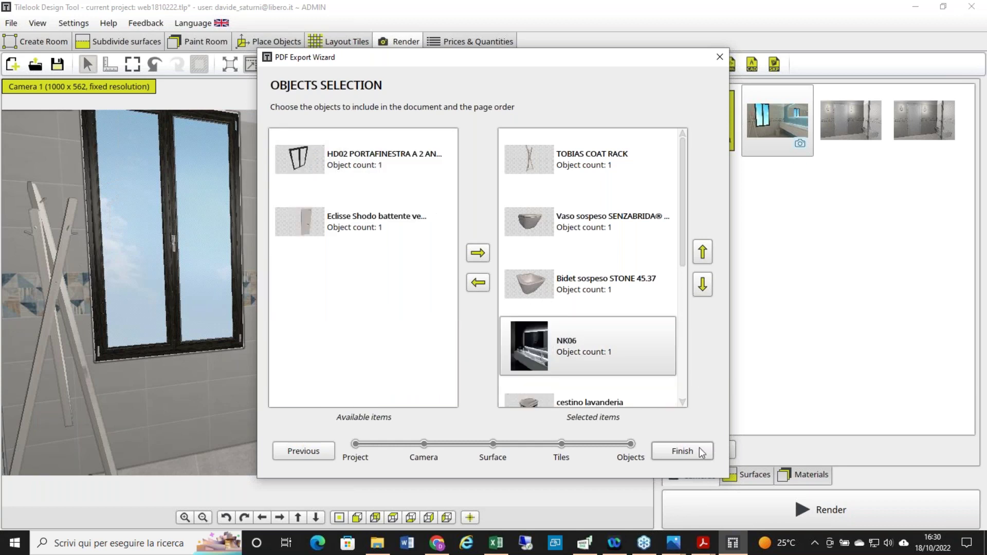
click(682, 452)
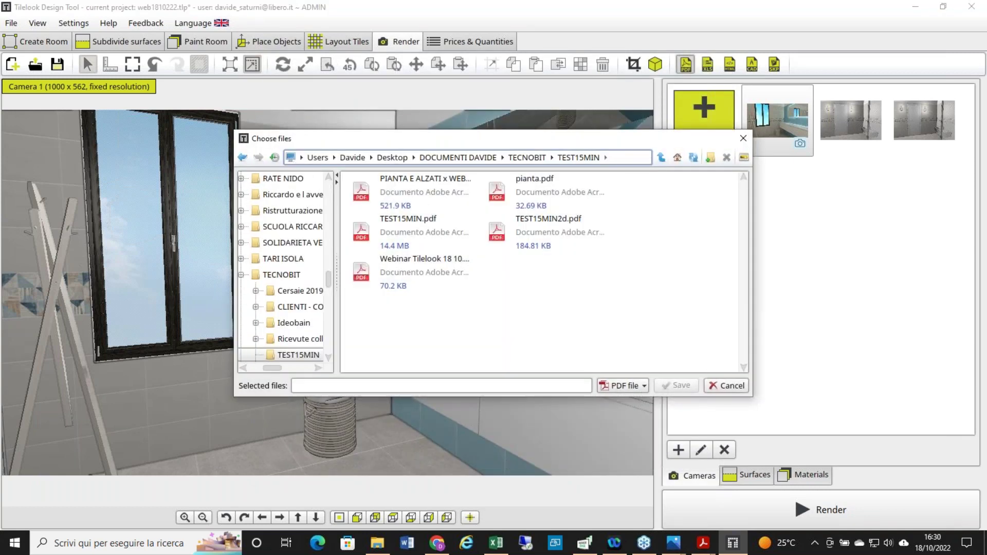
Name the report webtest18102022 and save it as a PDF in TEST15MIN.
click(426, 381)
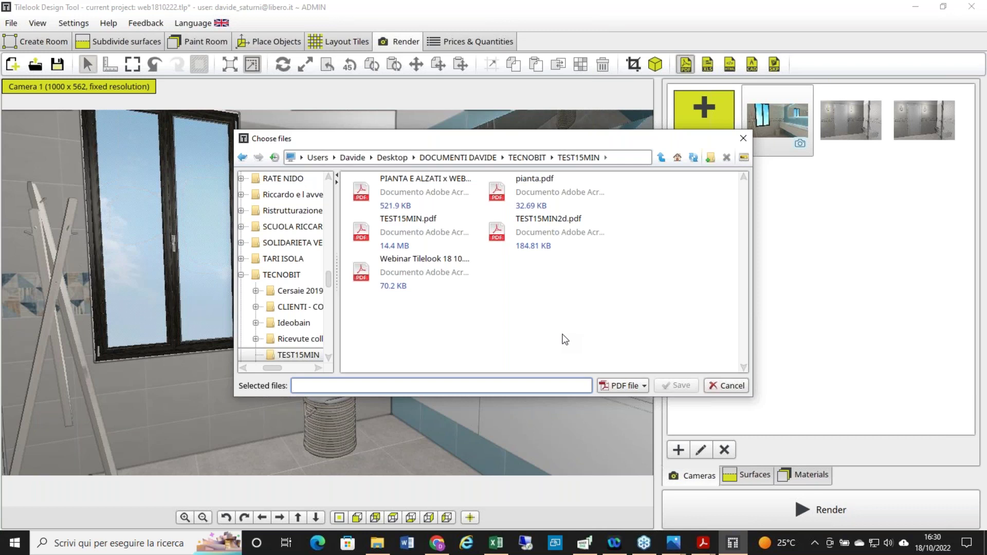
text(webtest10)
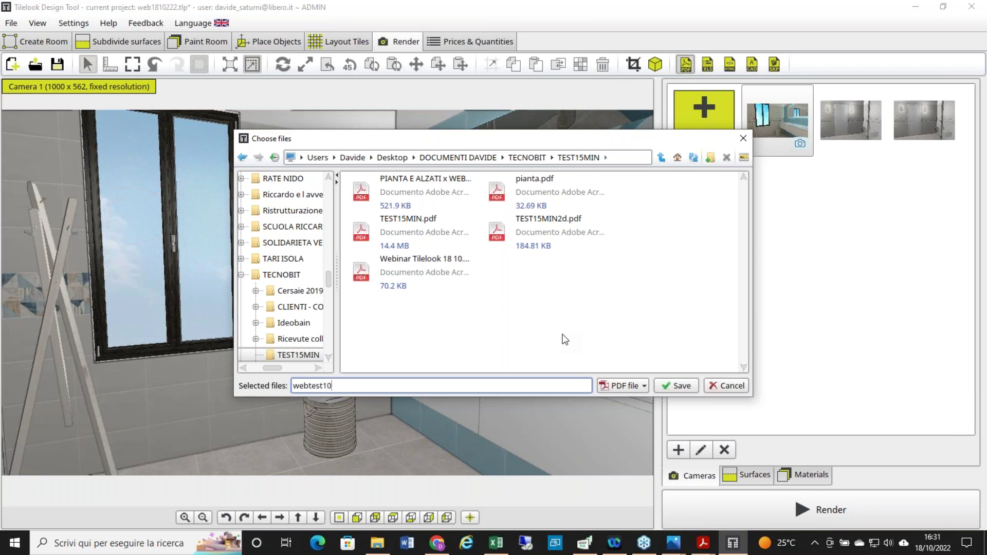
text(9103)
key(BackSpace)
key(BackSpace)
key(BackSpace)
key(BackSpace)
text(8102022)
click(667, 386)
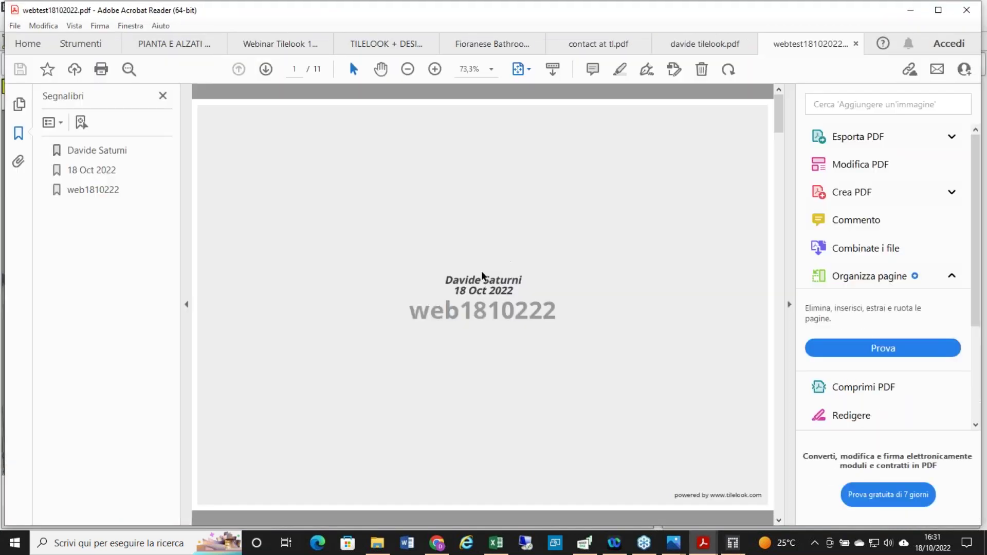
Show the report full screen and go through Camera 1, Camera 2, Floor and Wall 1 pages.
click(43, 26)
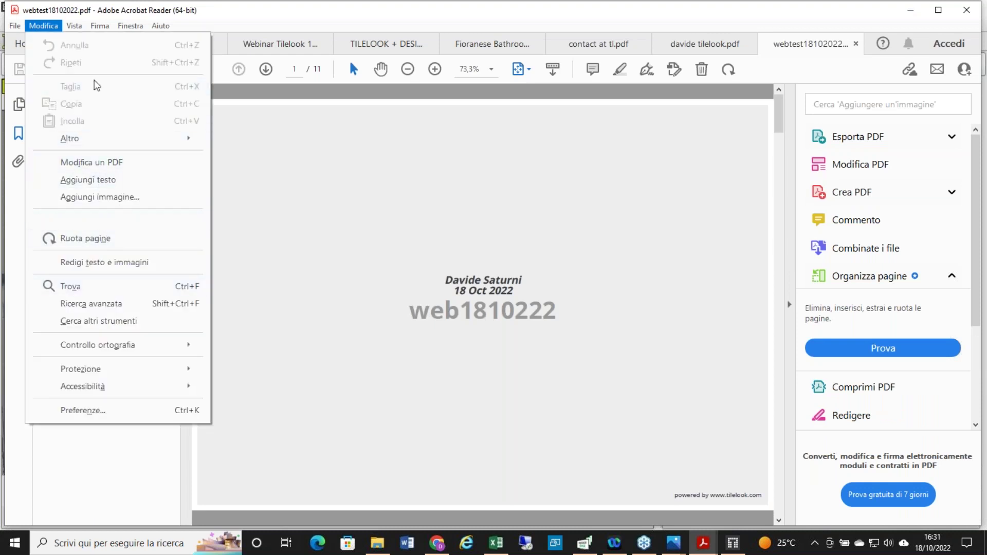
mouse_move(78, 27)
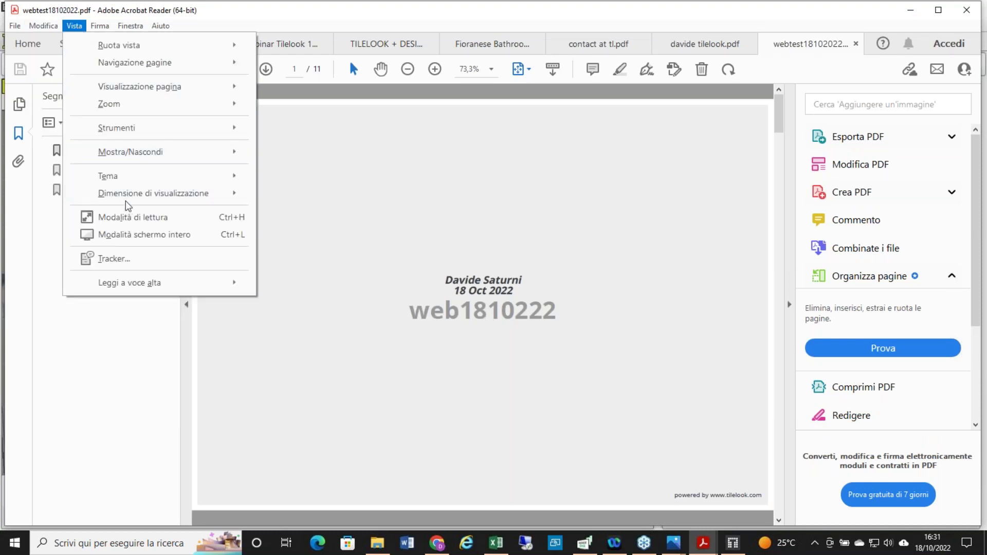
click(133, 234)
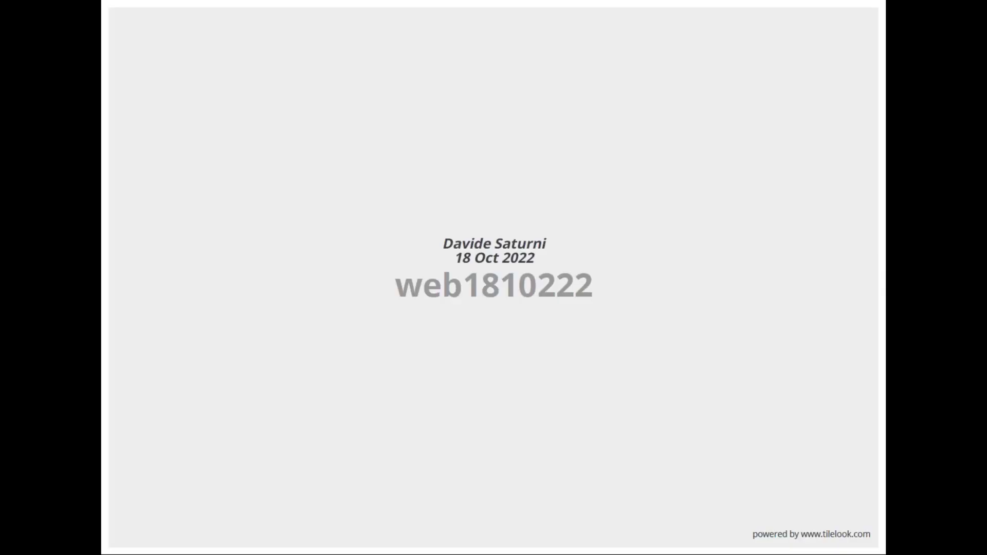
click(381, 191)
click(382, 191)
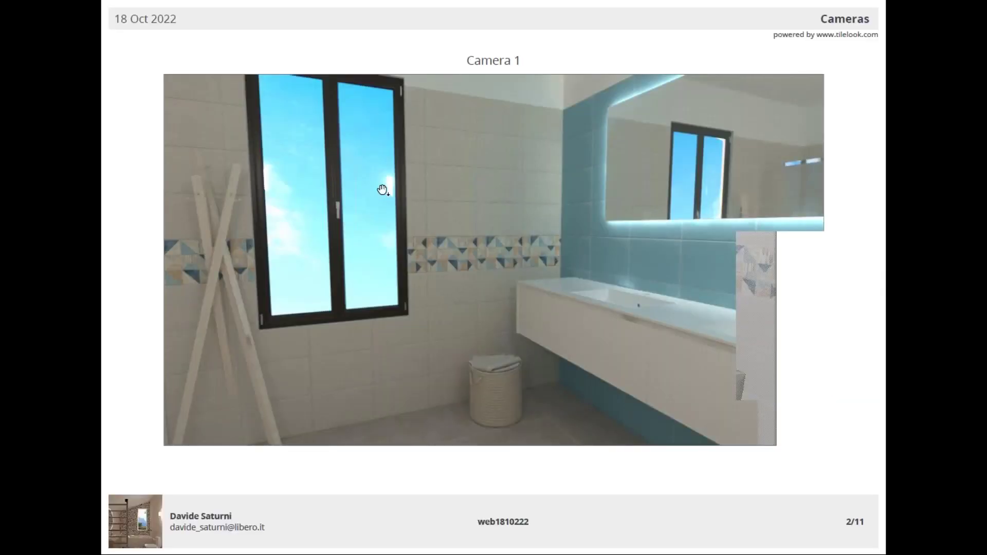
click(382, 190)
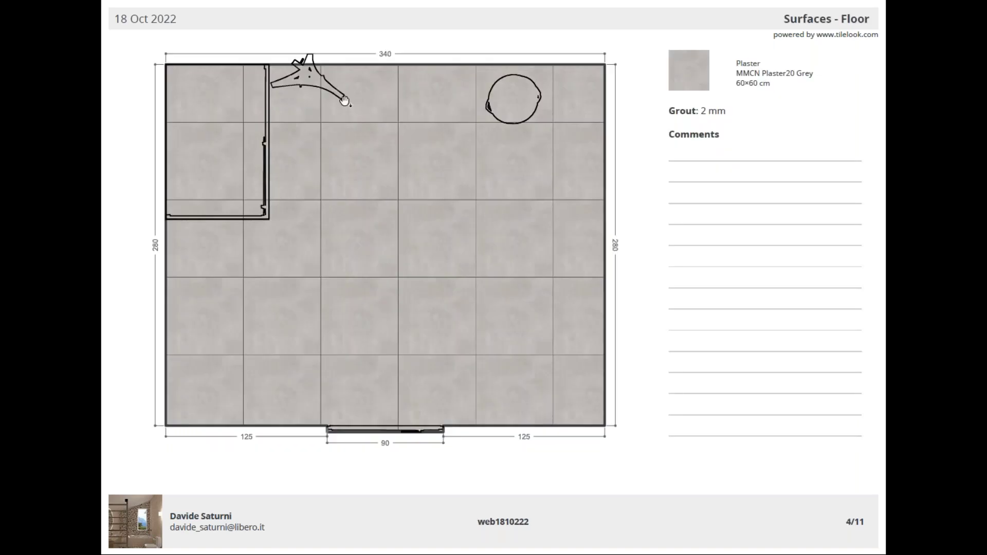
click(388, 104)
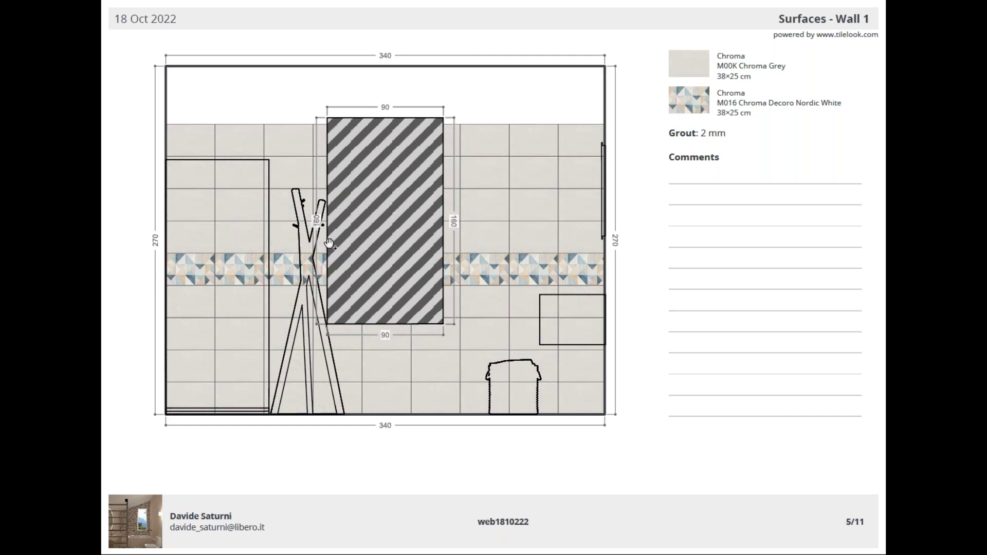
Scroll back and forth through the wall surface pages of the report.
scroll(329, 244, down, 1)
scroll(329, 243, down, 1)
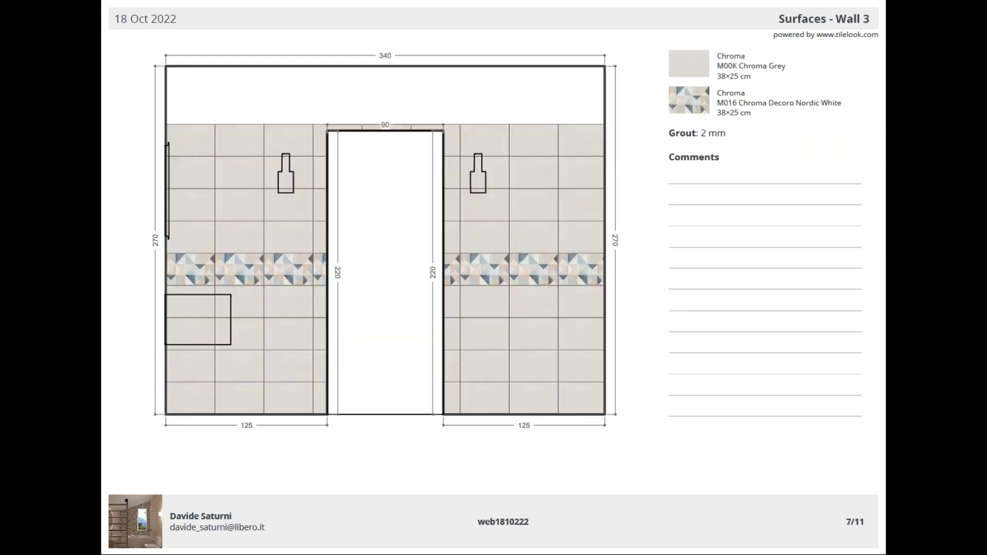
scroll(329, 243, down, 1)
scroll(293, 175, down, 1)
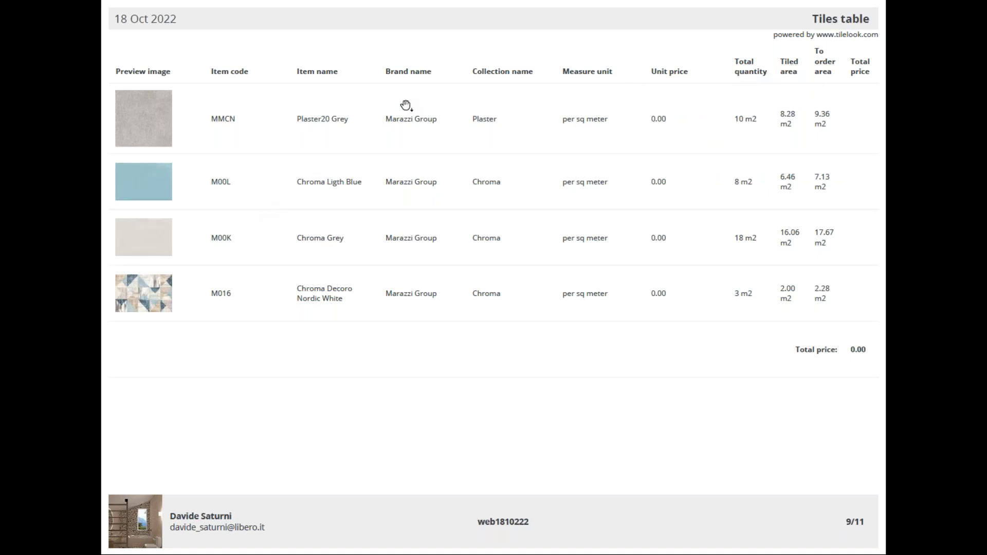
scroll(406, 105, down, 1)
scroll(405, 106, down, 1)
scroll(406, 105, up, 1)
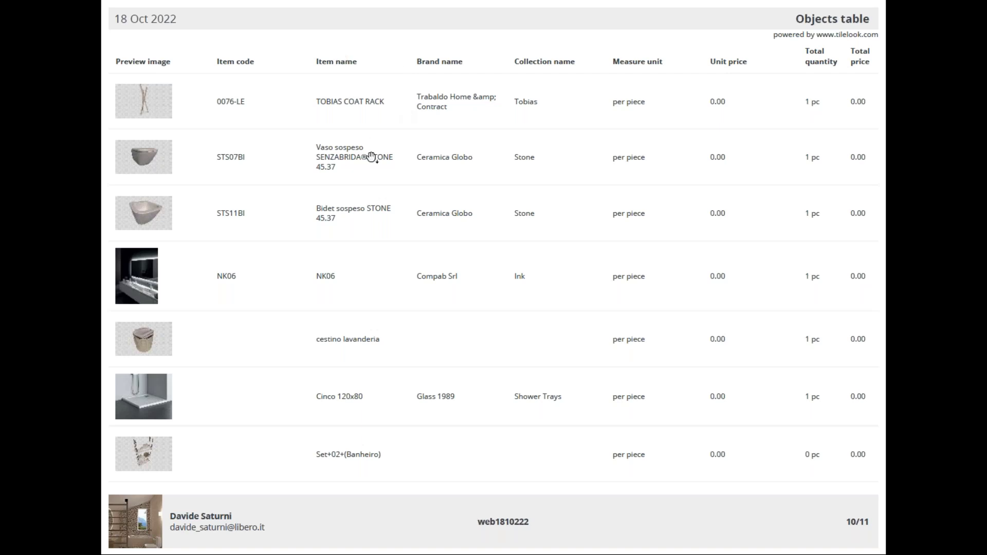
scroll(372, 156, up, 3)
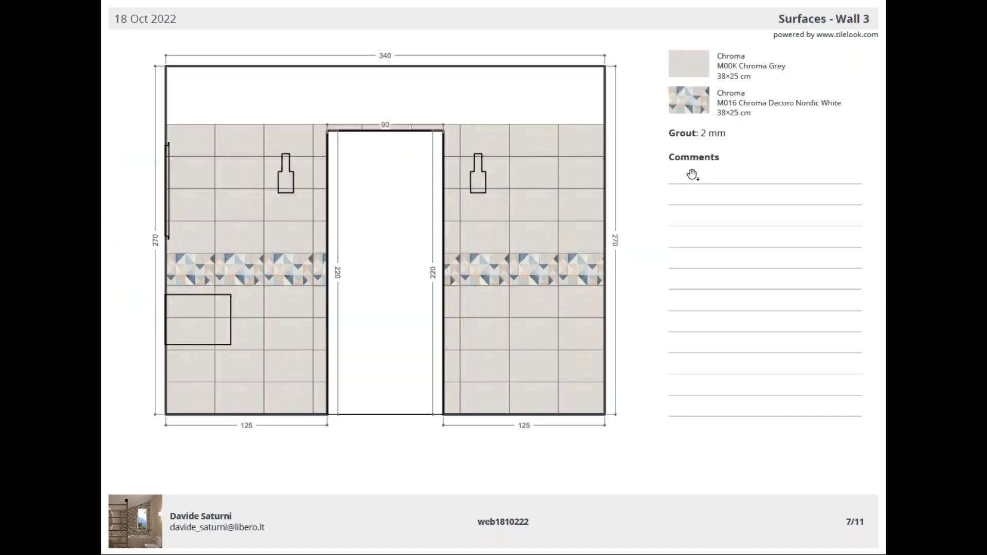
scroll(697, 180, down, 3)
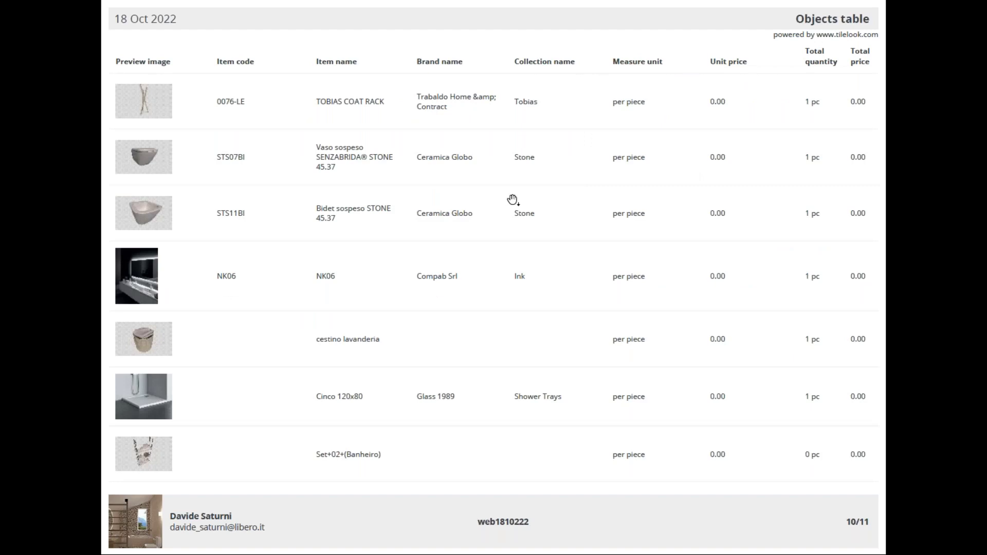
scroll(513, 200, up, 2)
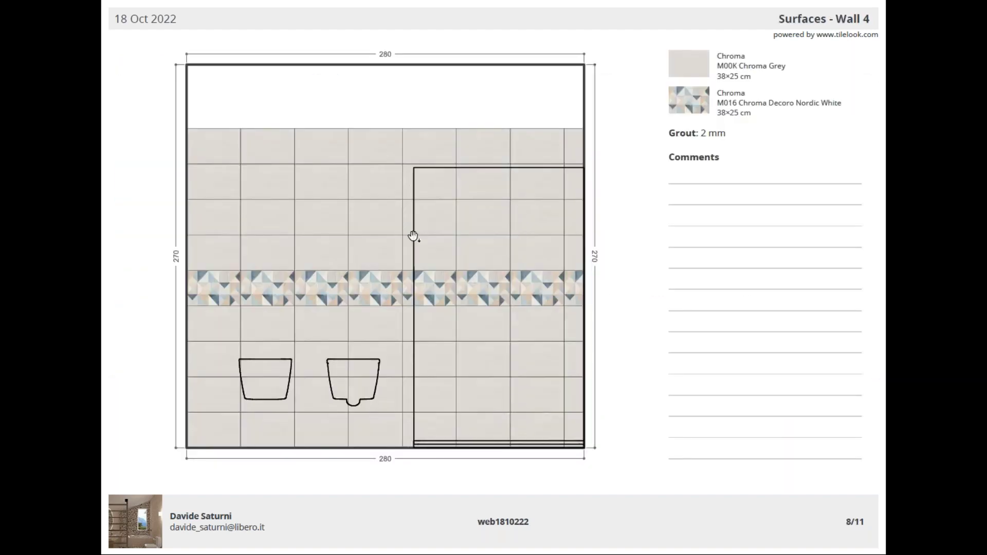
scroll(433, 235, up, 2)
scroll(434, 237, up, 4)
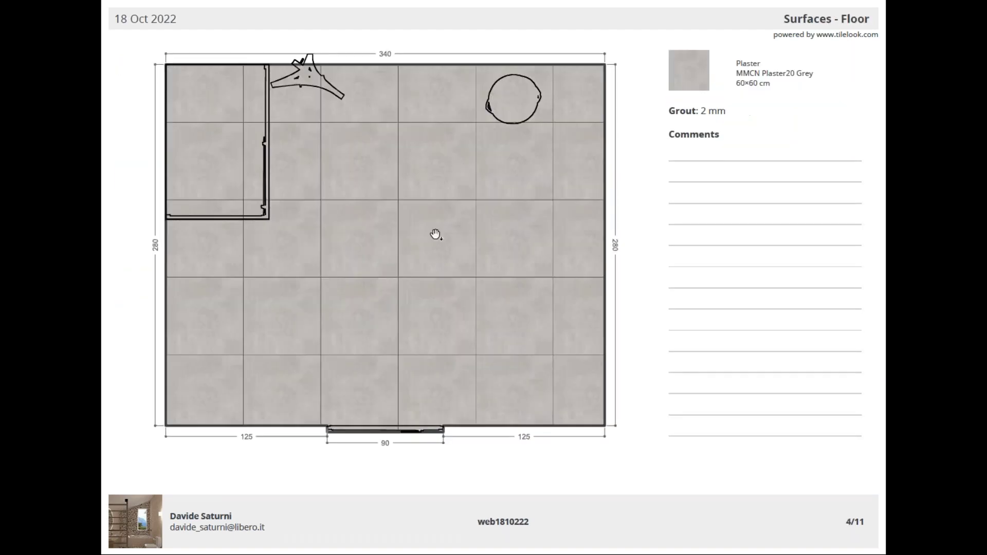
scroll(437, 232, up, 1)
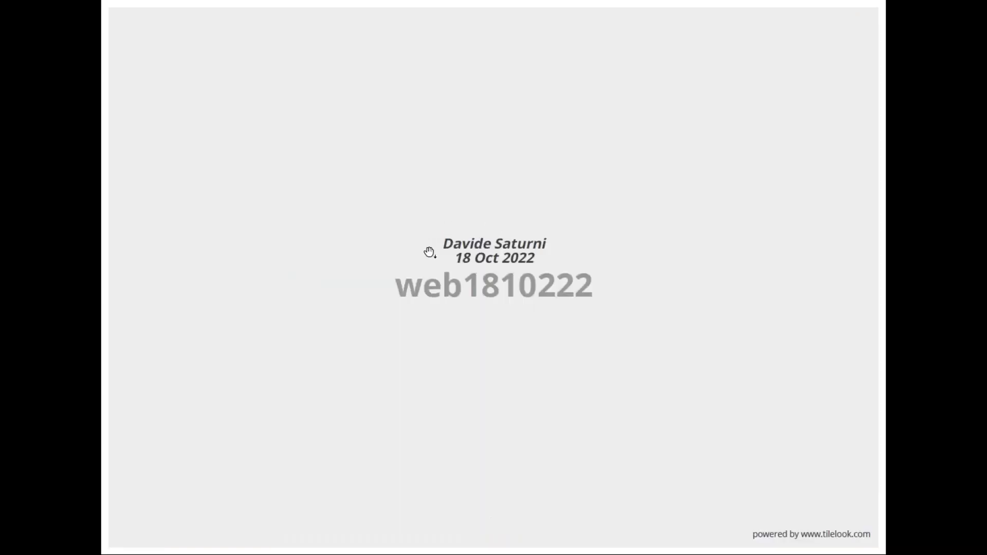
scroll(461, 236, down, 1)
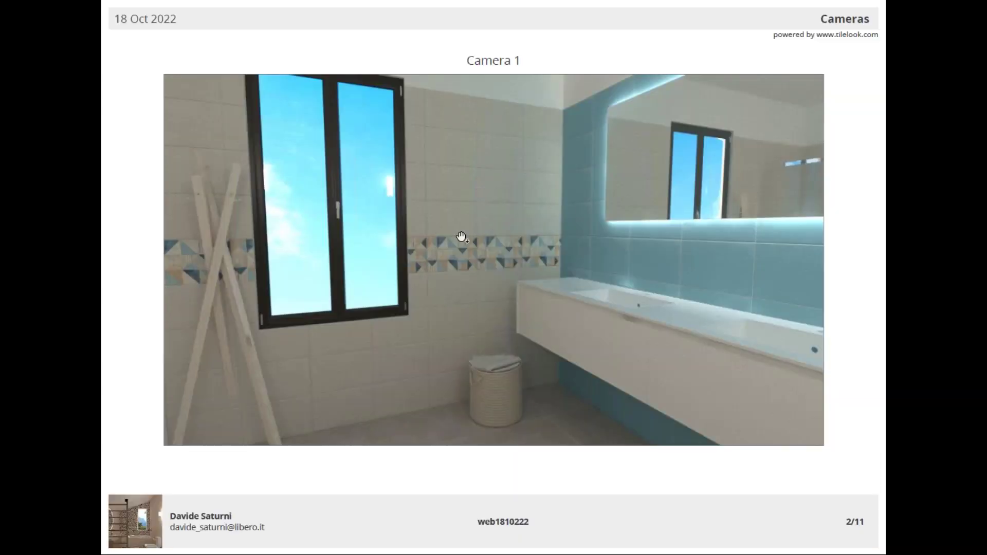
scroll(461, 237, down, 1)
scroll(462, 237, down, 1)
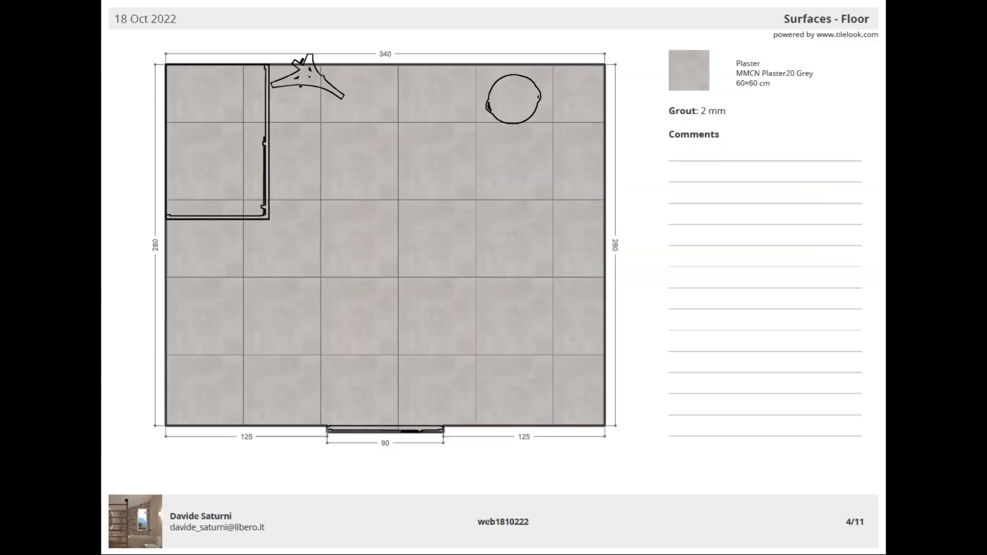
scroll(461, 237, down, 1)
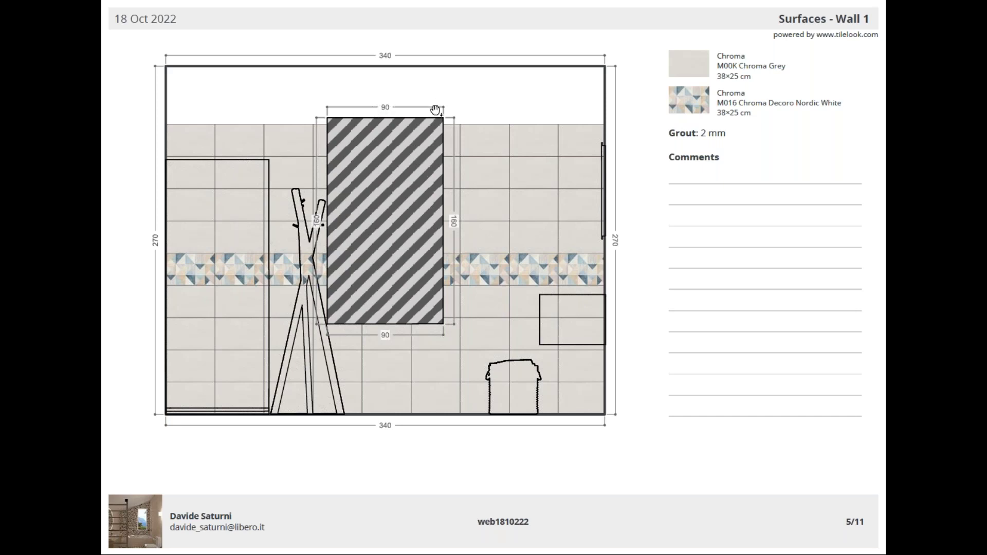
scroll(511, 280, down, 1)
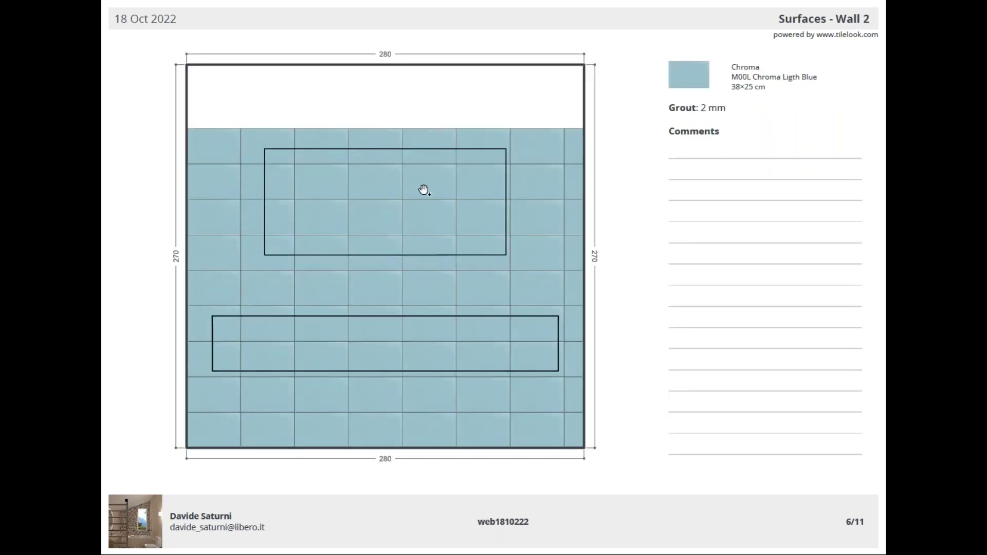
scroll(386, 165, down, 1)
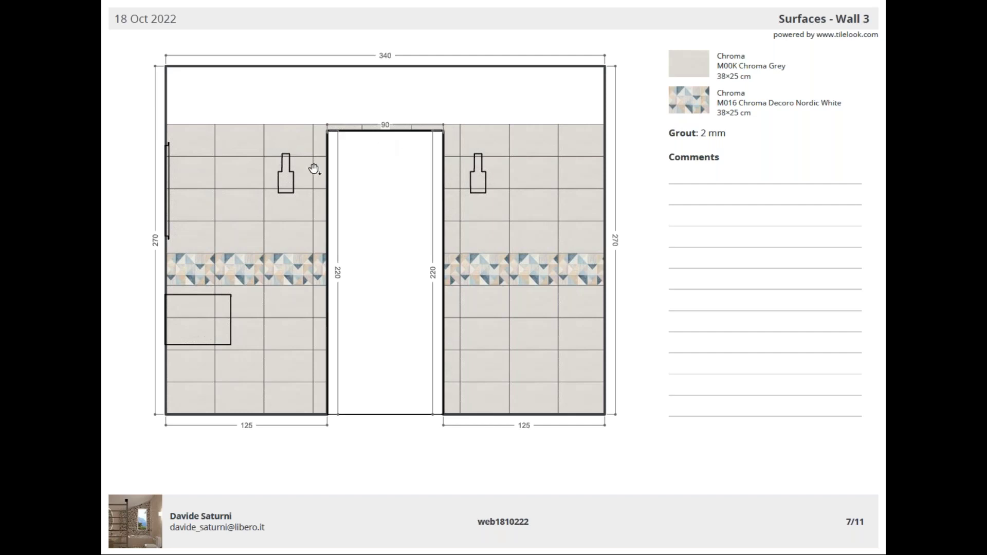
Page between the Wall 3, Wall 4 and Tiles table pages, then leave the full-screen report.
key(Page_Down)
key(Page_Down)
key(Page_Up)
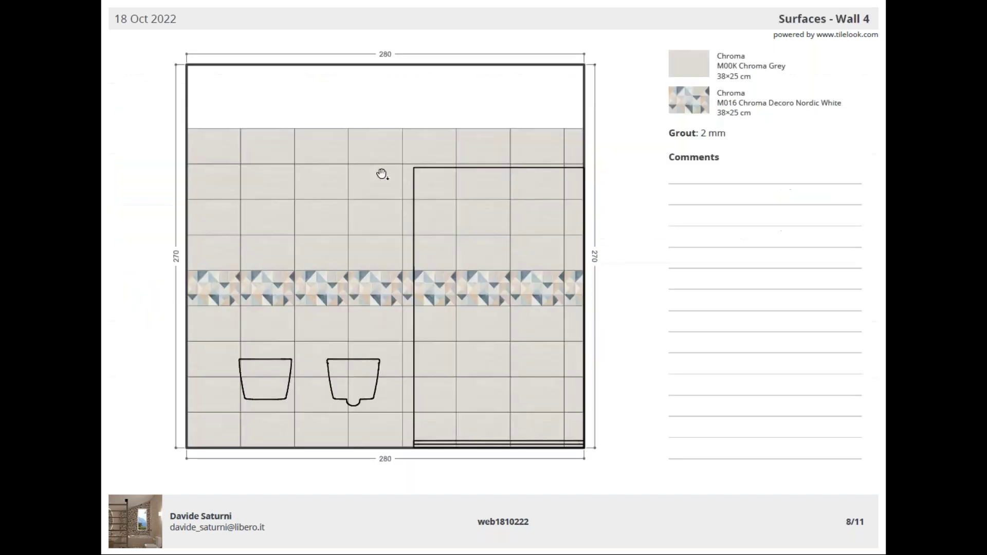
key(Page_Up)
key(Page_Up)
key(Page_Down)
key(Page_Up)
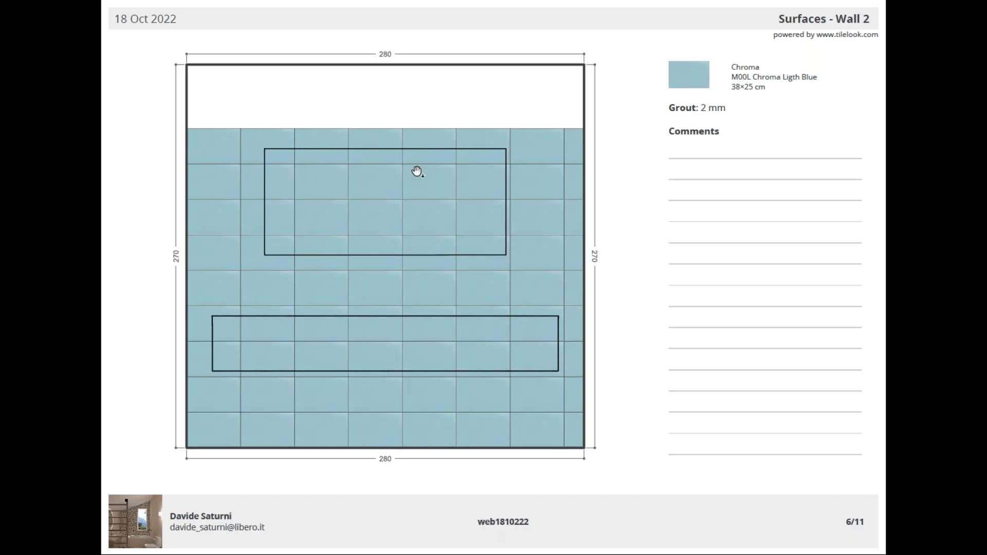
key(alt+Tab)
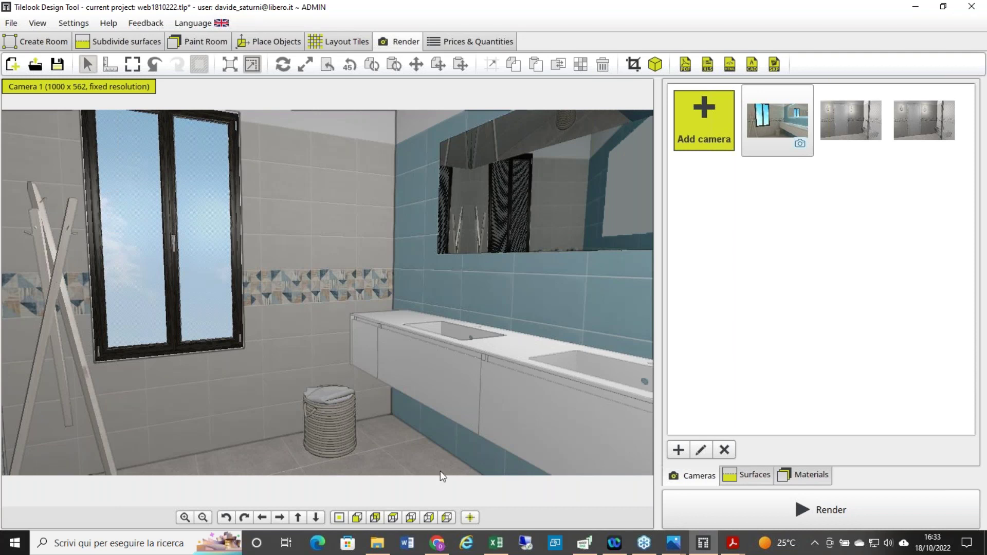
Bring the Excel workbook with the Tiles and Objects quantity tables to the front.
click(496, 543)
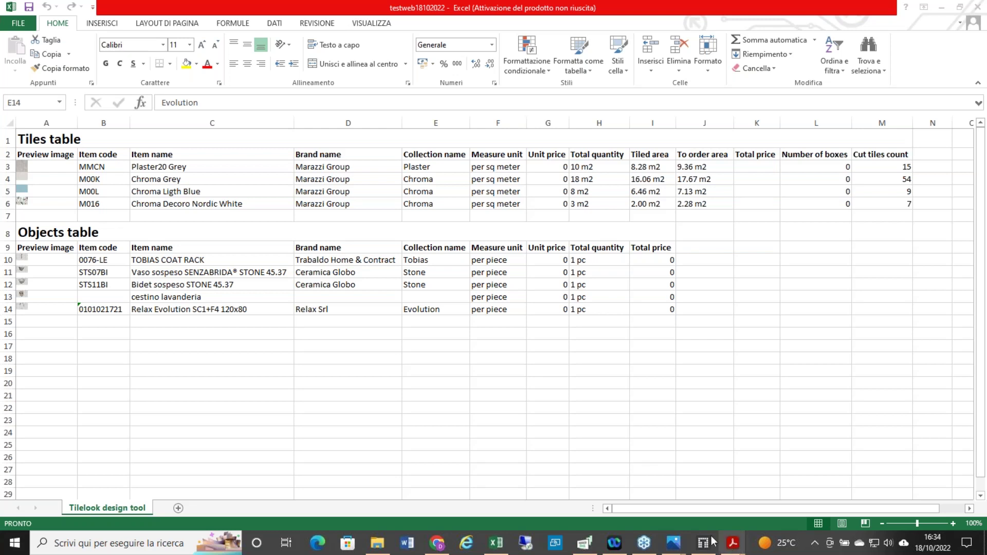
Switch to the Webinar Tilelook 18 10.pdf agenda in Acrobat Reader.
click(304, 493)
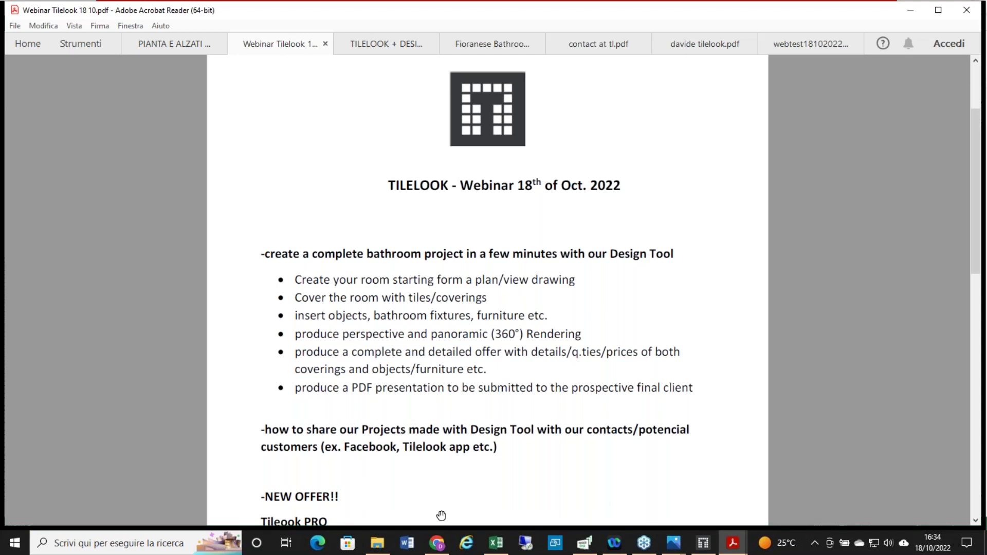
Show the shared Bathroom 05 render in Chrome, then return to Tilelook Design Tool.
click(446, 546)
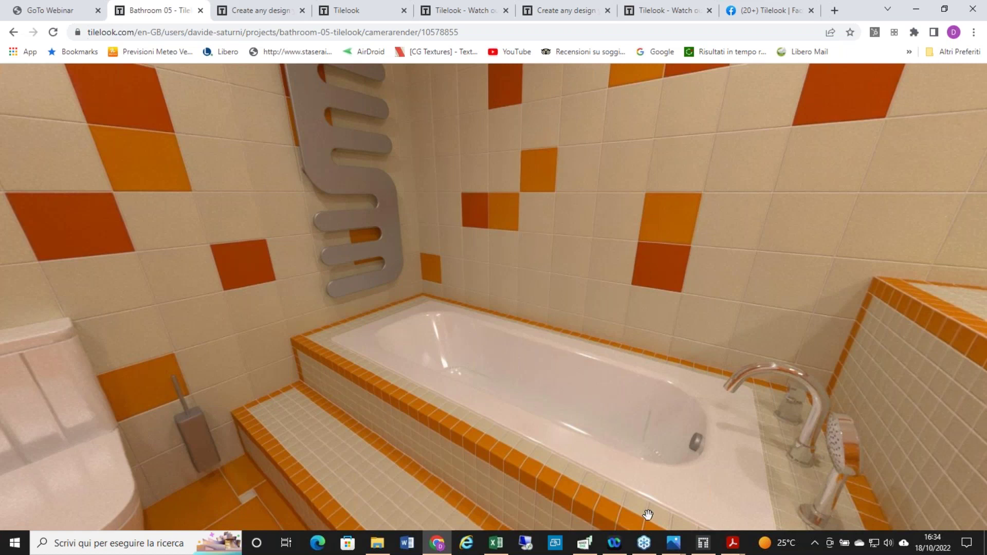
click(705, 546)
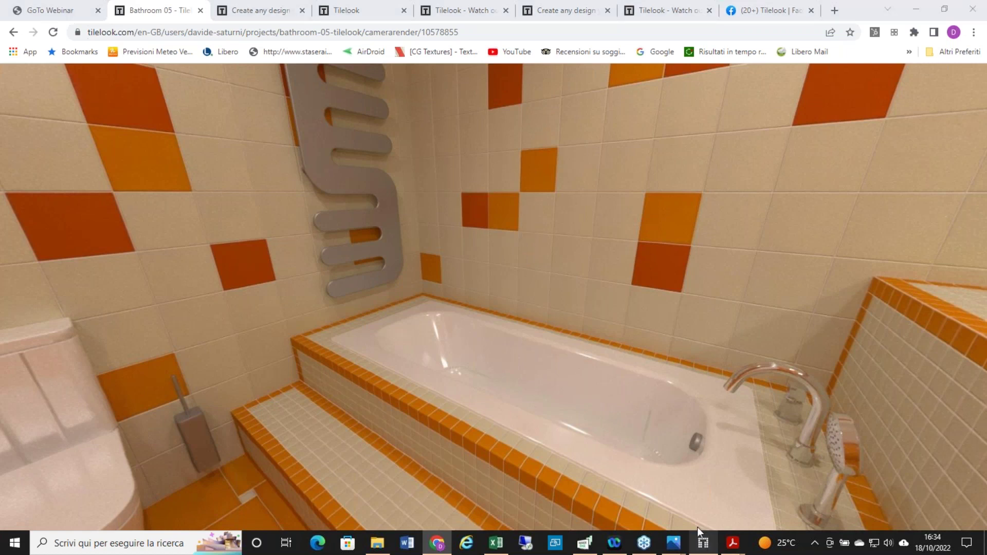
click(703, 543)
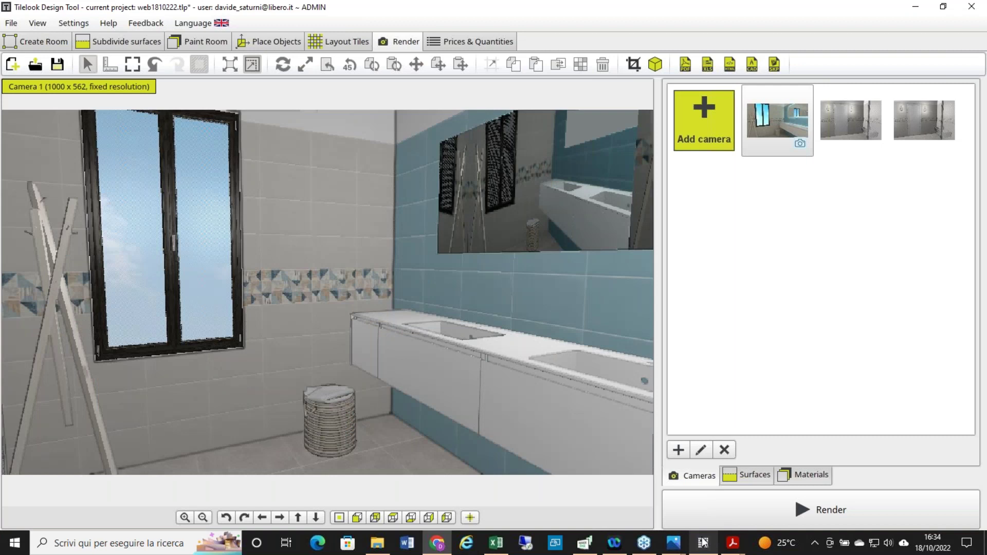
Start saving the project offline as web1810222.tlp in the TEST15MIN folder.
click(11, 23)
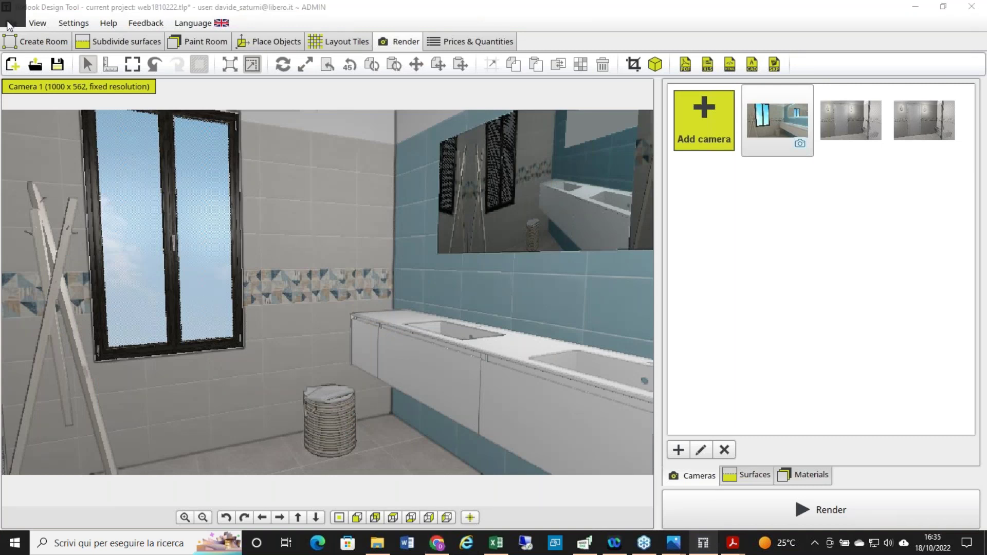
key(alt+Tab)
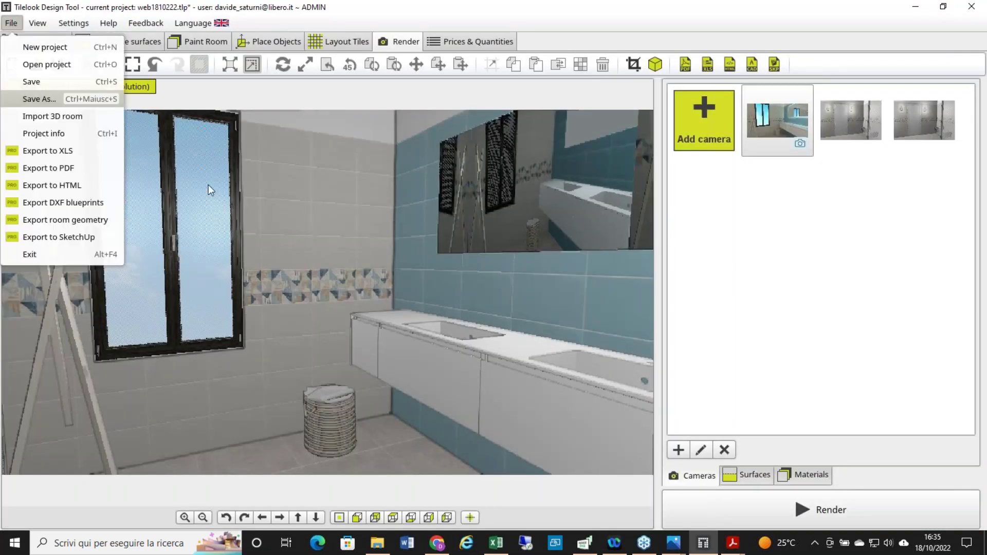
key(Return)
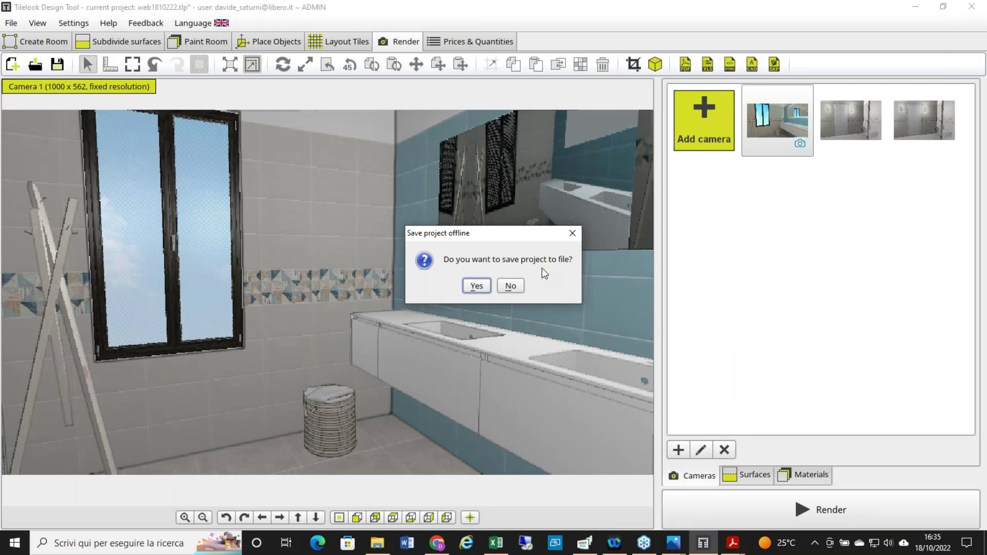
click(477, 287)
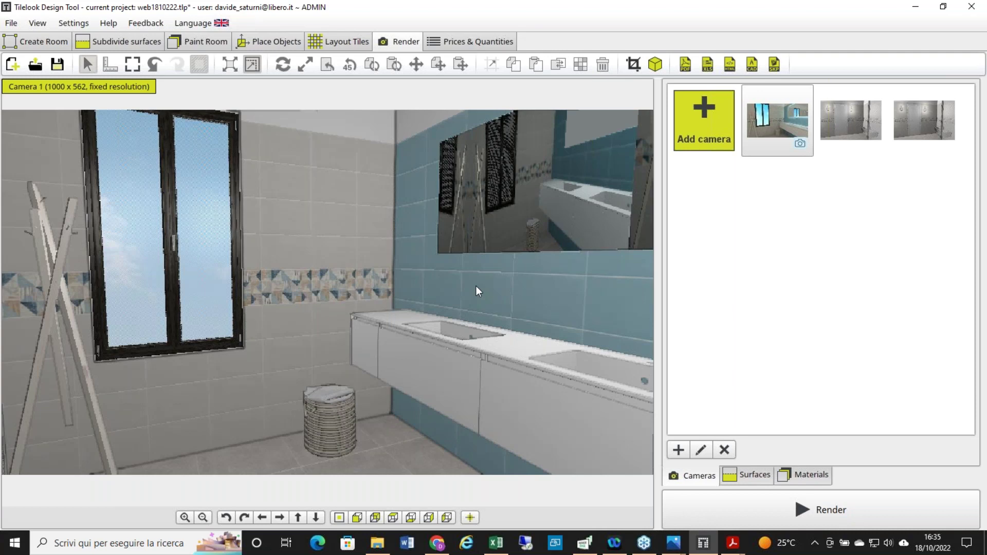
key(ctrl+s)
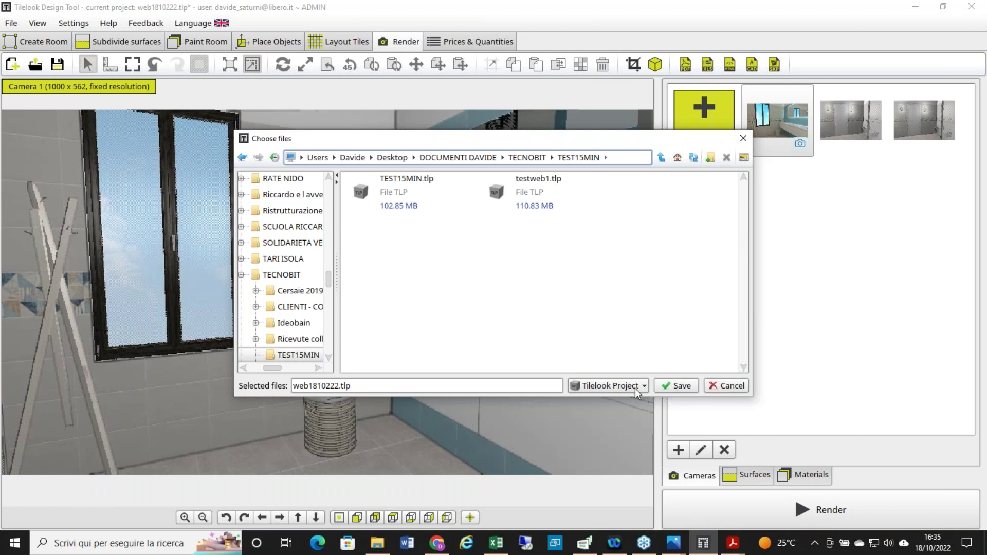
Save the project as web1810222.tlp and switch to design.tilelook.com in Chrome.
click(674, 386)
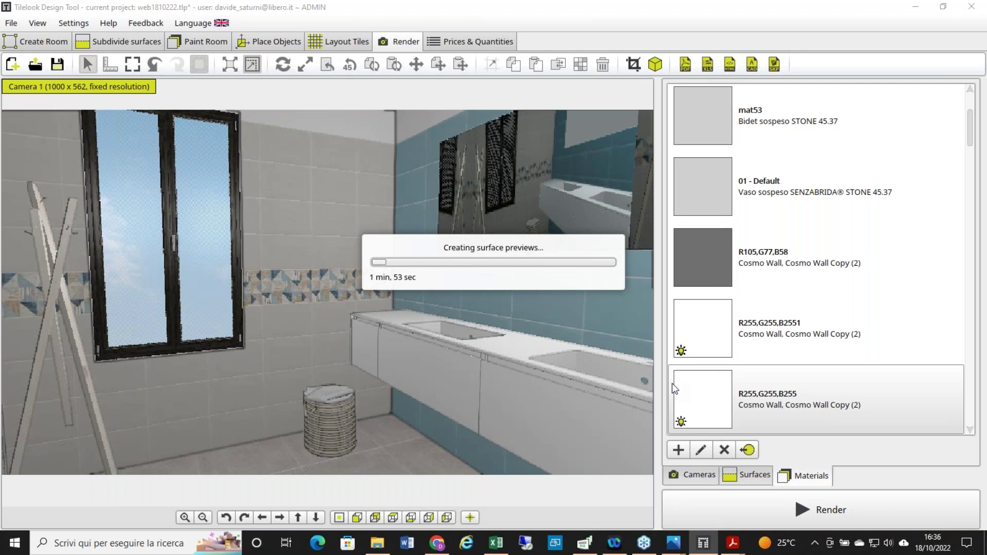
click(434, 544)
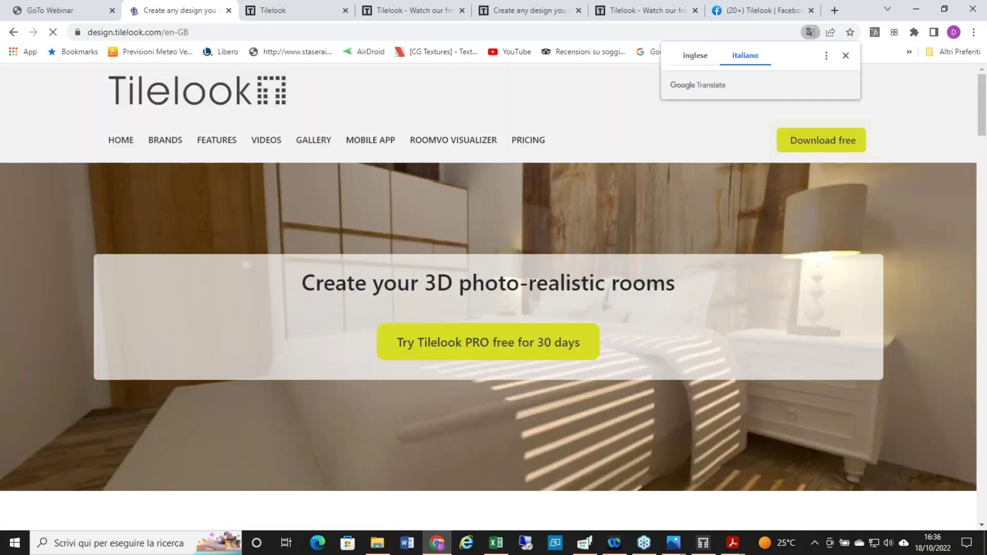
Close the error and video tutorial tabs and return to the Tilelook homepage tab.
click(316, 8)
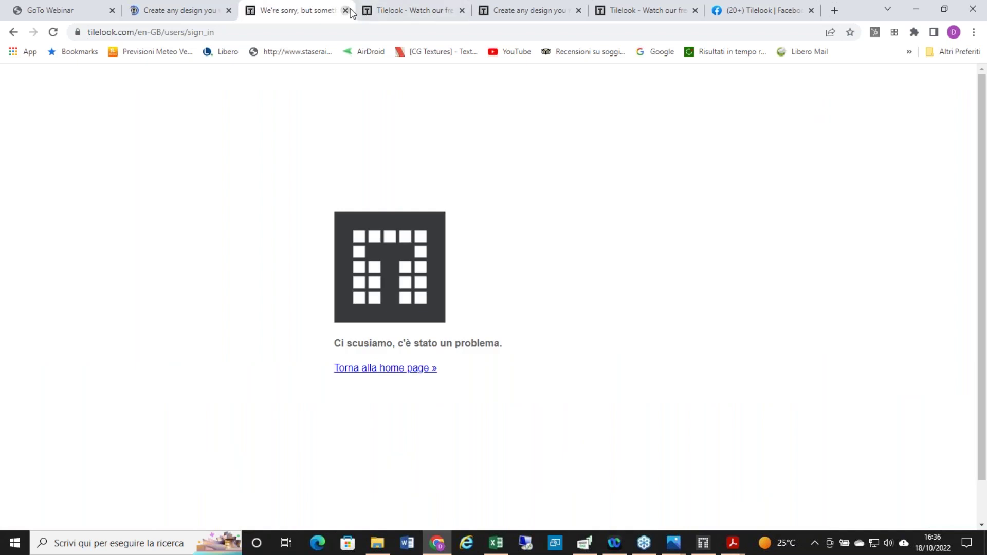
click(346, 11)
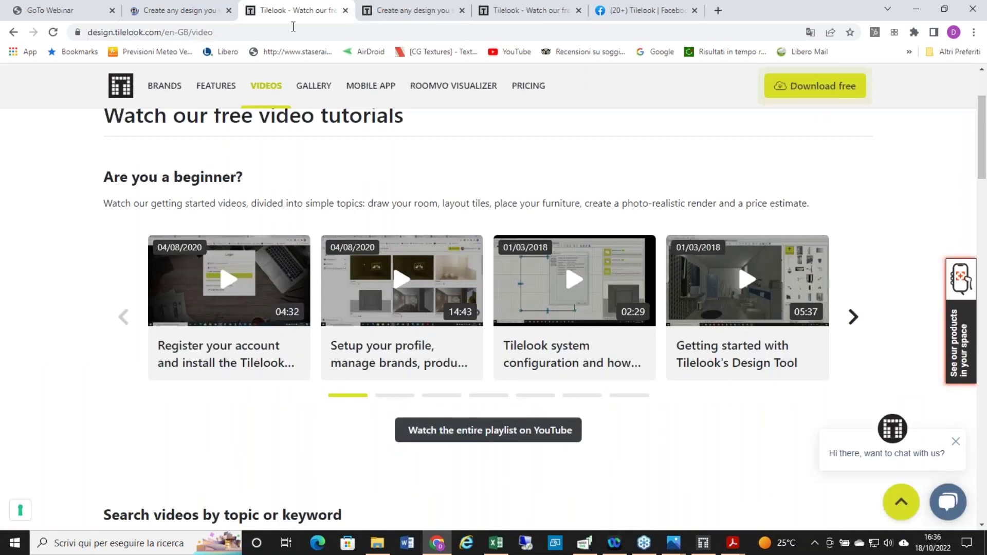
click(346, 10)
click(190, 16)
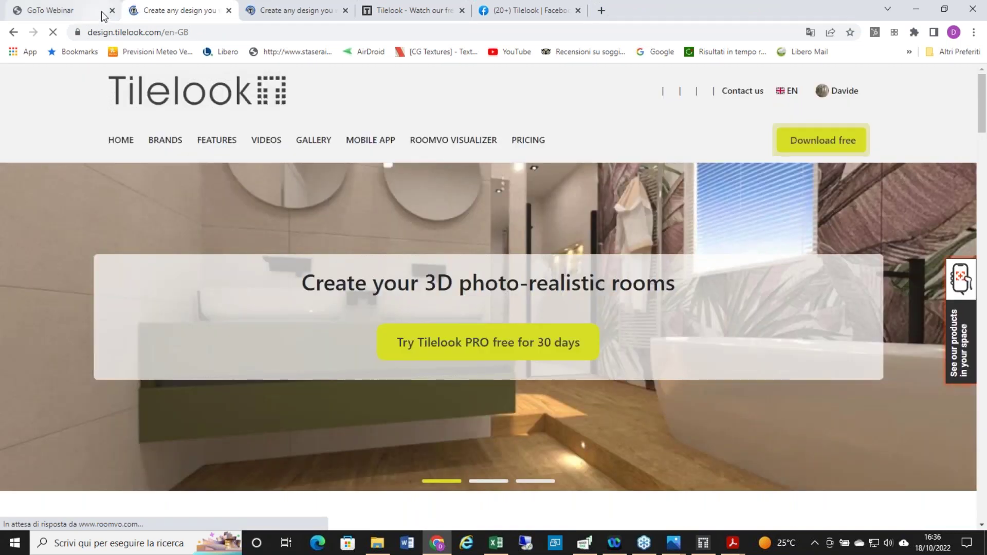
click(116, 11)
click(168, 11)
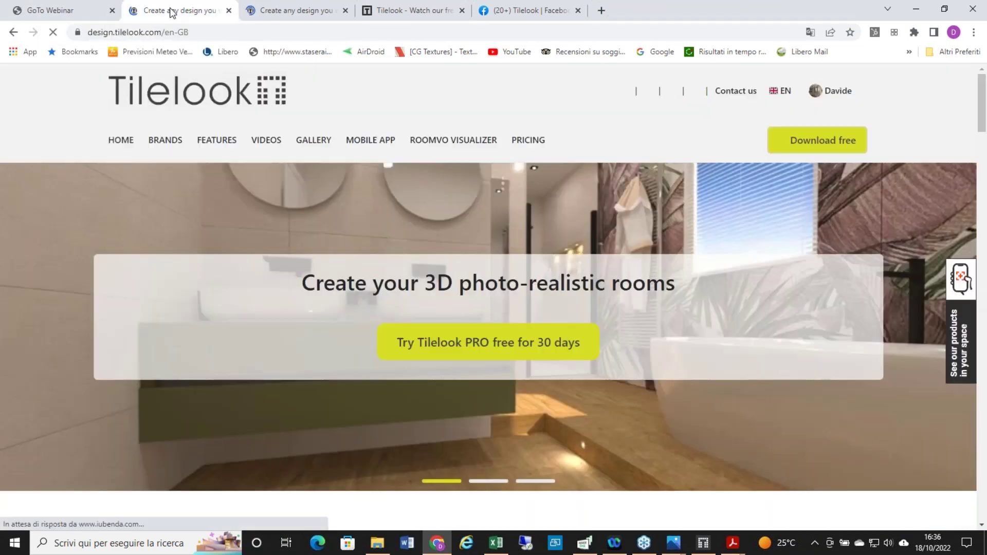
Open the My Tilelook dashboard and switch the site language to English (UK).
click(840, 93)
click(841, 110)
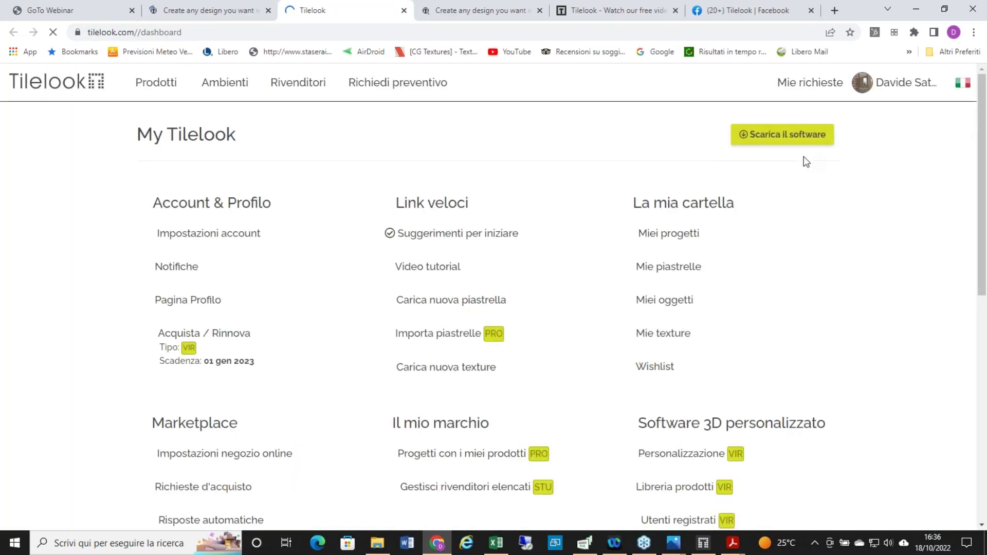
click(956, 84)
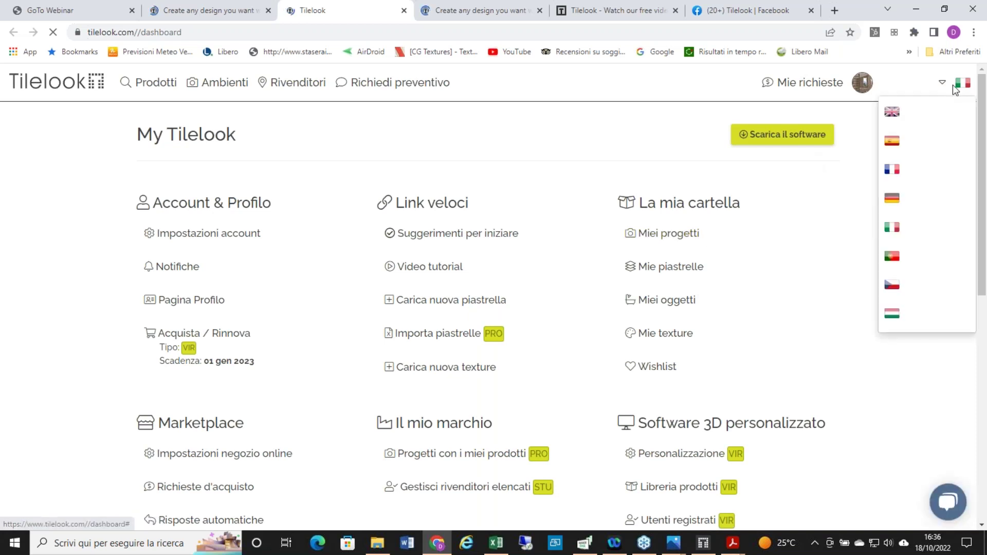
click(921, 114)
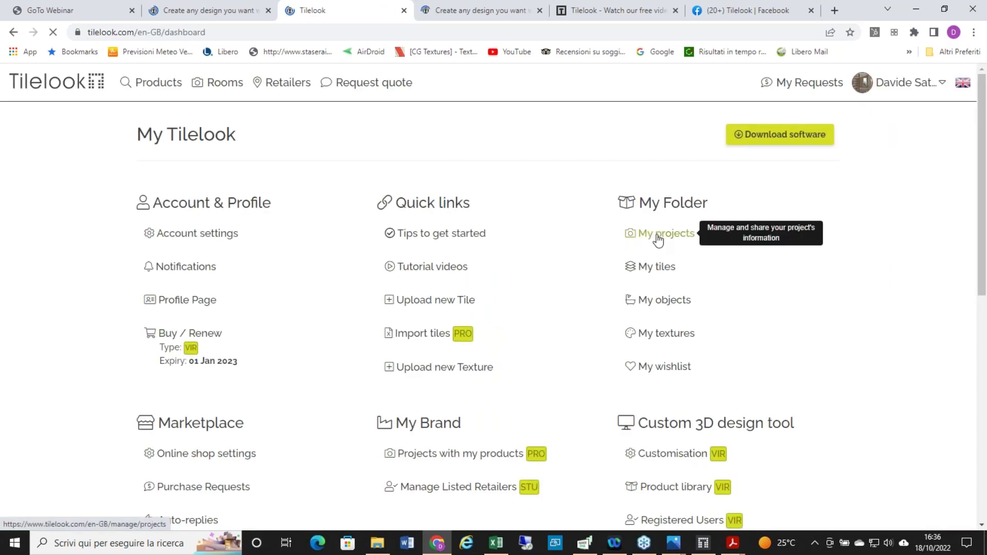
Browse the 66 projects under My projects and open the testweb1 project.
click(658, 240)
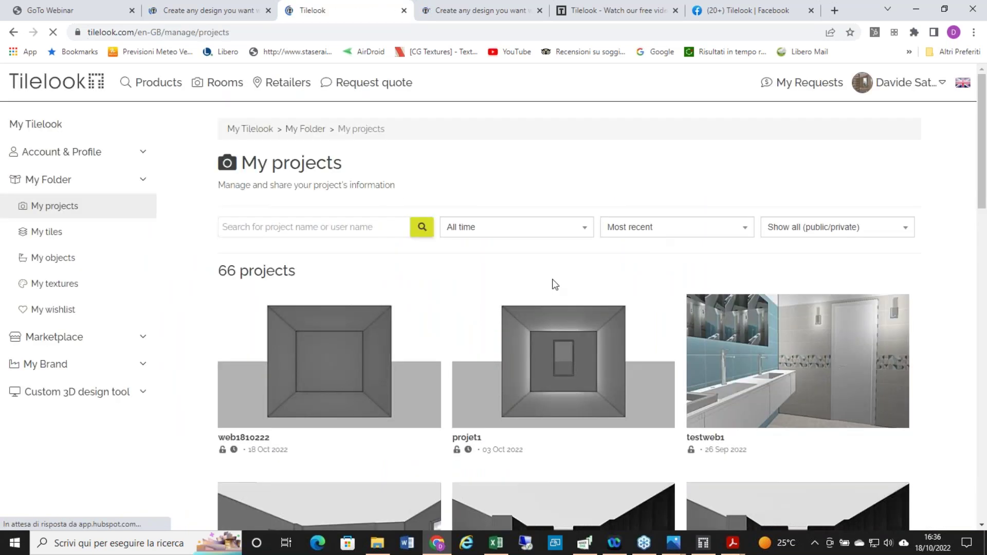
scroll(553, 283, down, 1)
scroll(566, 257, down, 3)
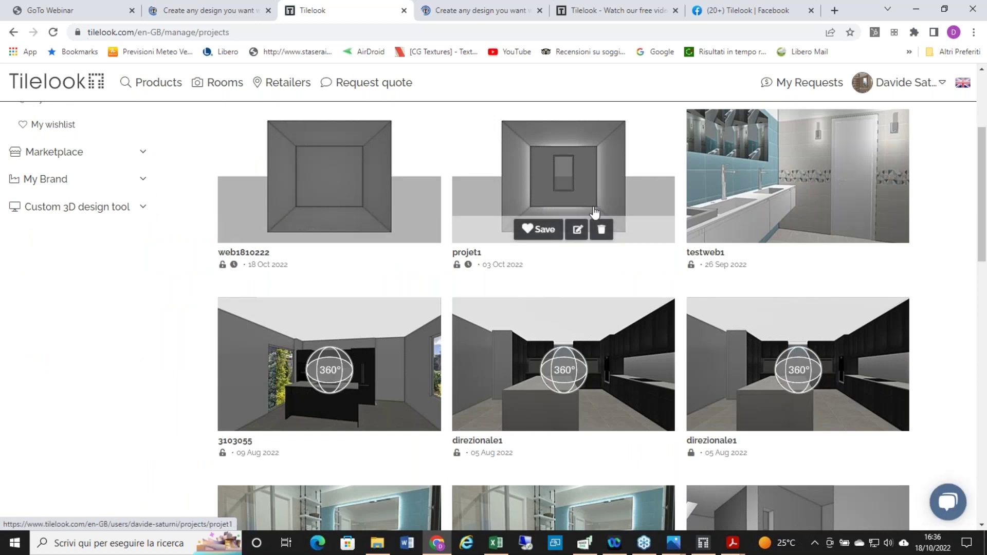
scroll(607, 213, up, 2)
scroll(659, 205, down, 4)
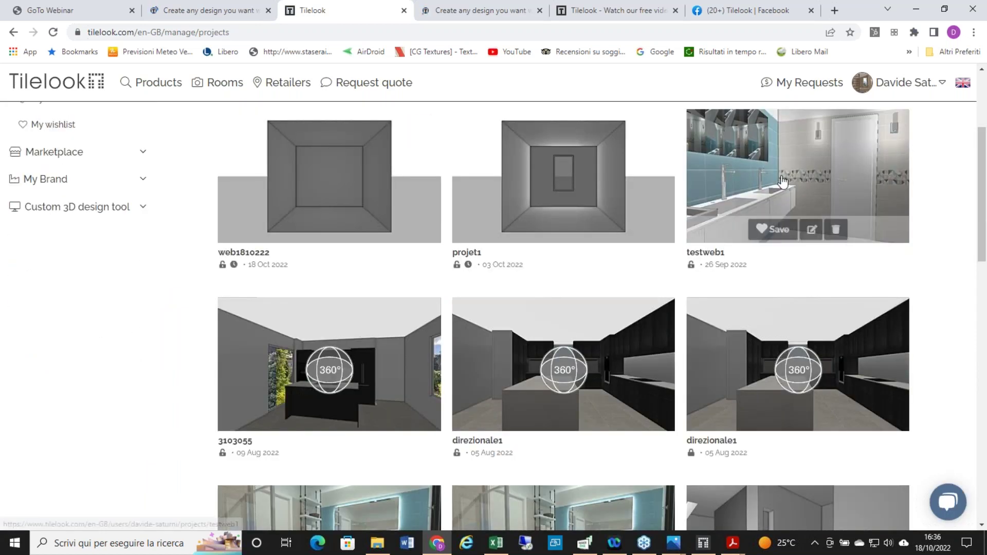
scroll(593, 237, up, 3)
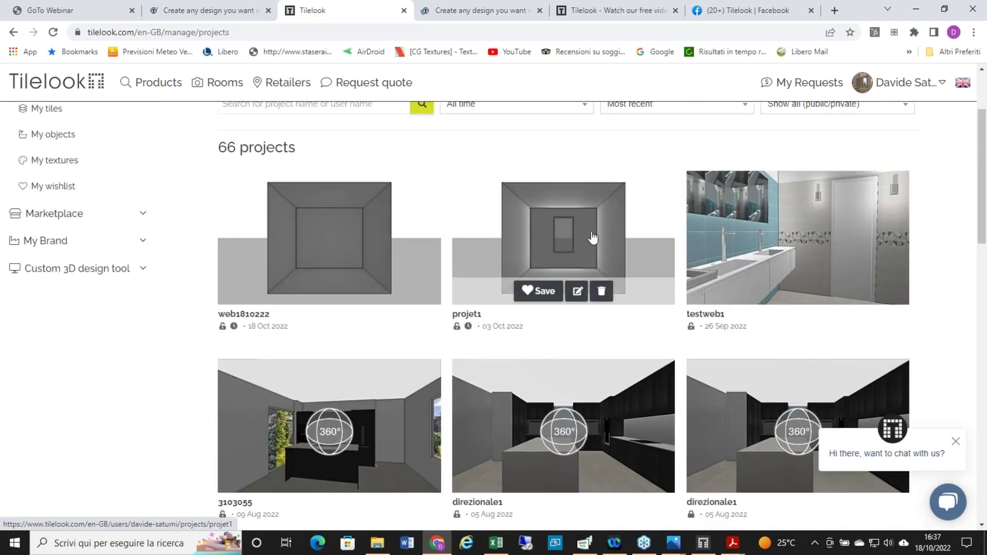
scroll(643, 226, down, 2)
click(759, 153)
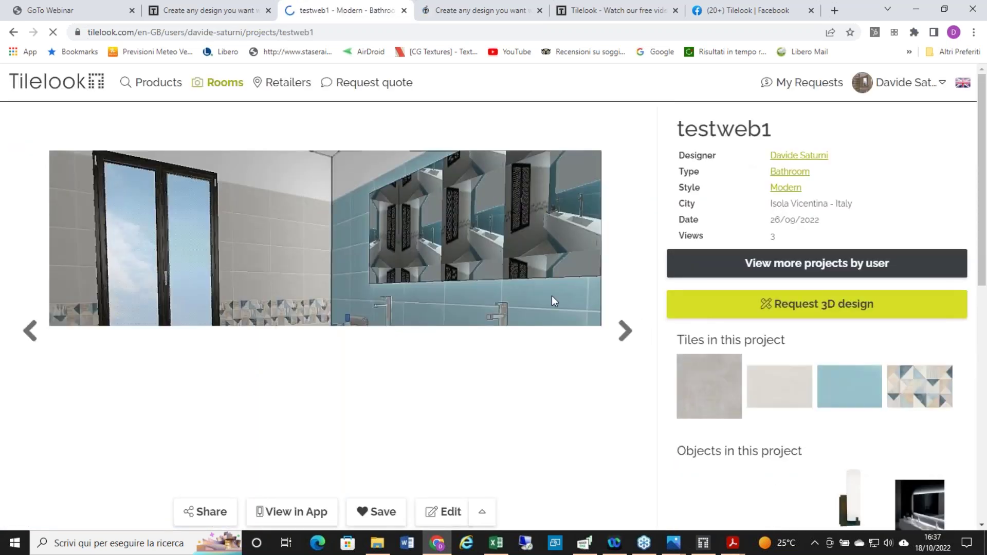
View and close the testweb1 project's share links twice, then return to Tilelook Design Tool.
click(208, 514)
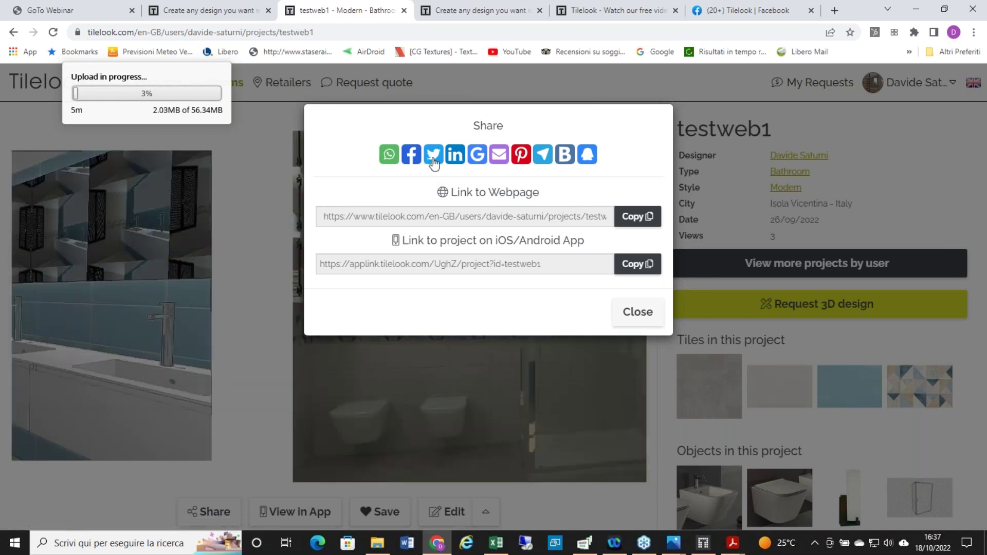
click(636, 315)
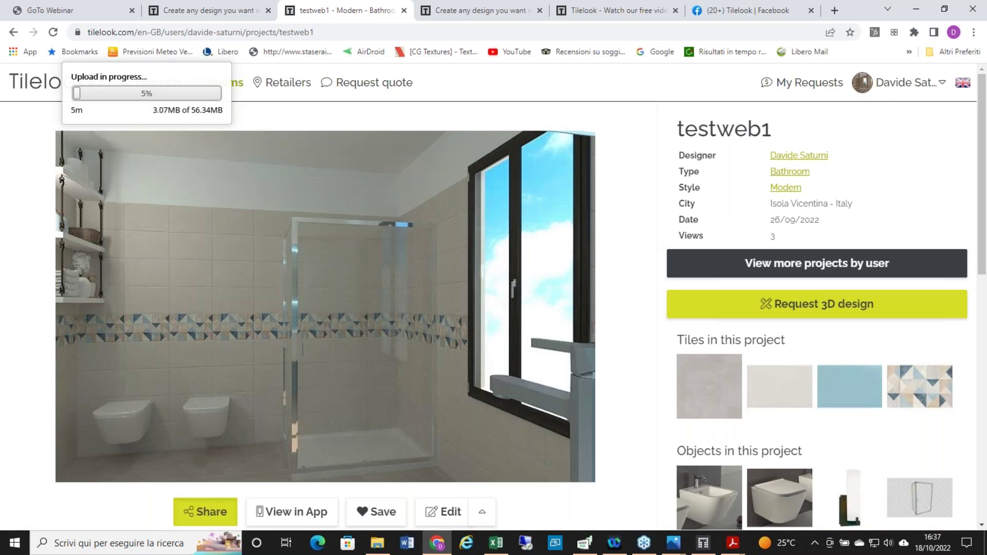
click(205, 512)
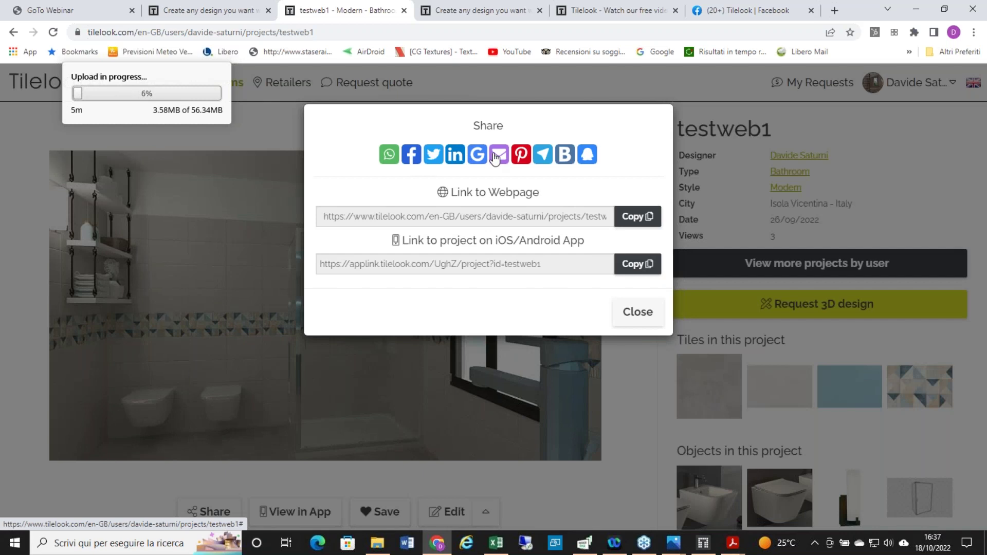
click(636, 314)
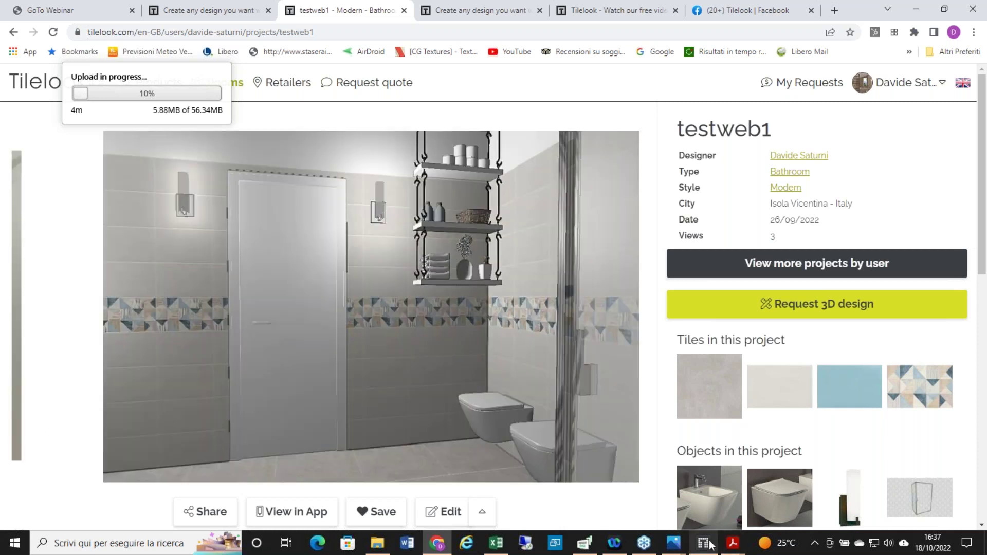
mouse_move(705, 543)
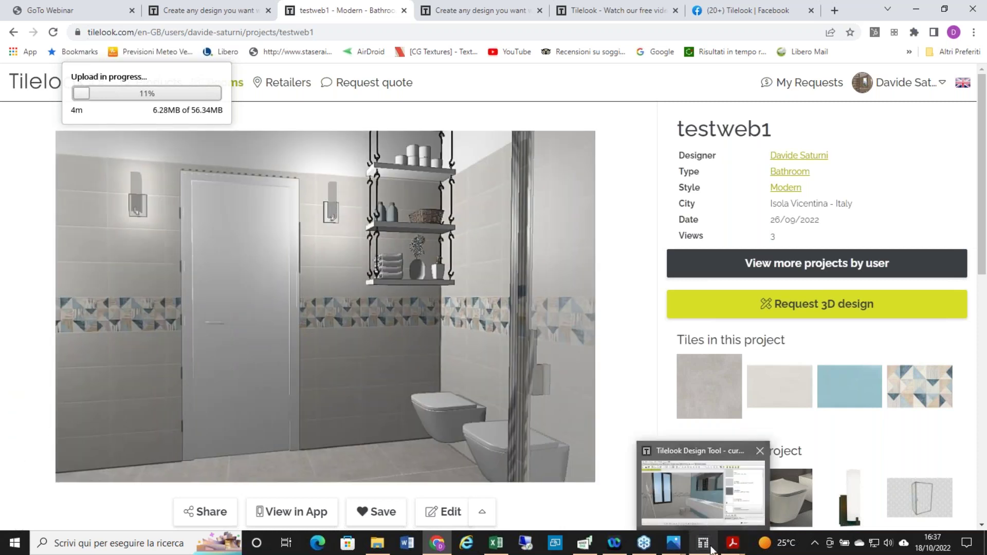
click(711, 548)
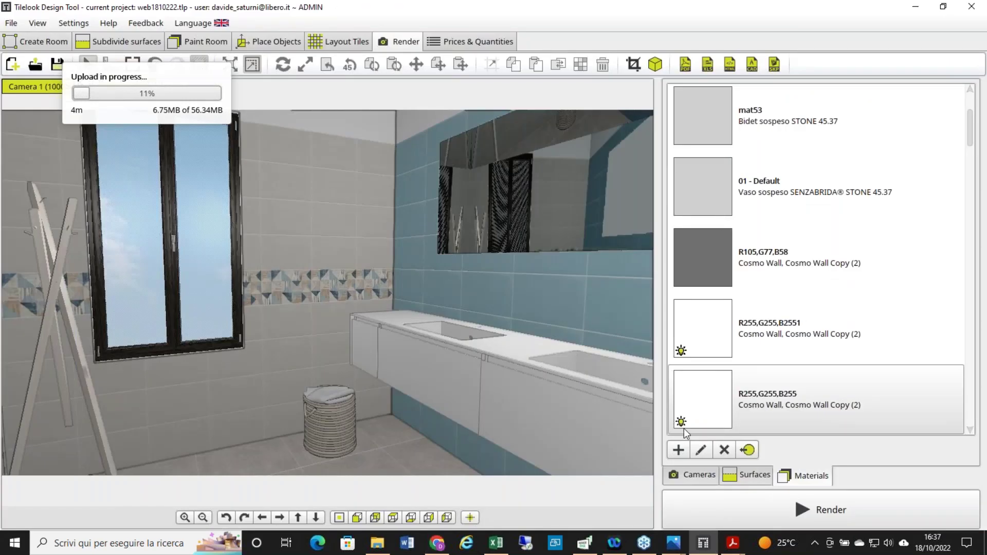
Start the rendering wizard and try Panorama for Camera 1 without applying, then bring up Photos.
click(724, 519)
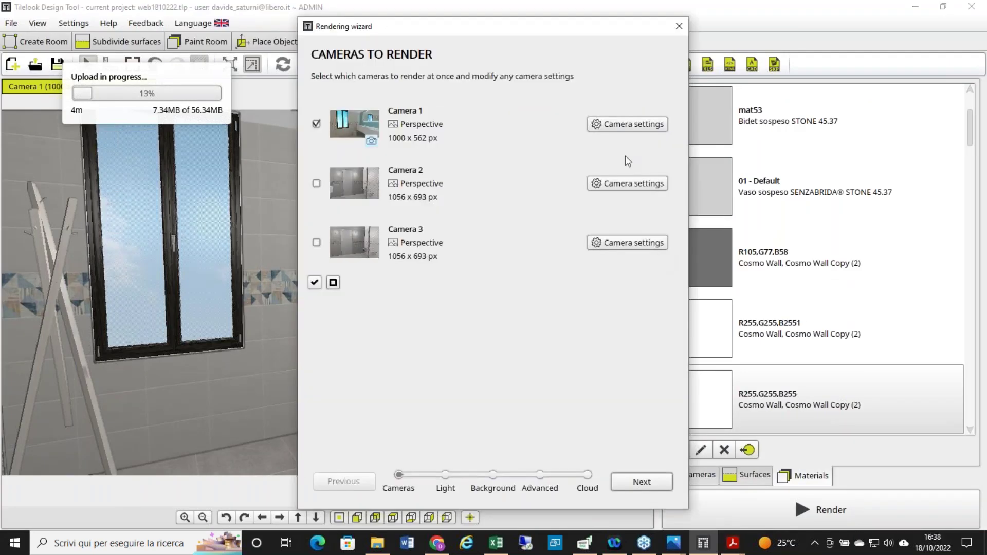
click(628, 124)
click(524, 271)
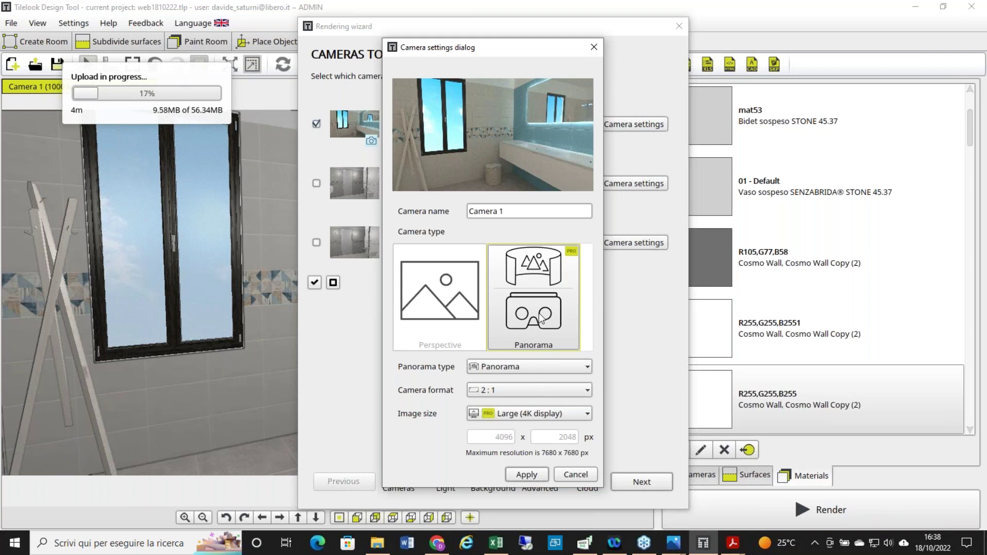
click(594, 47)
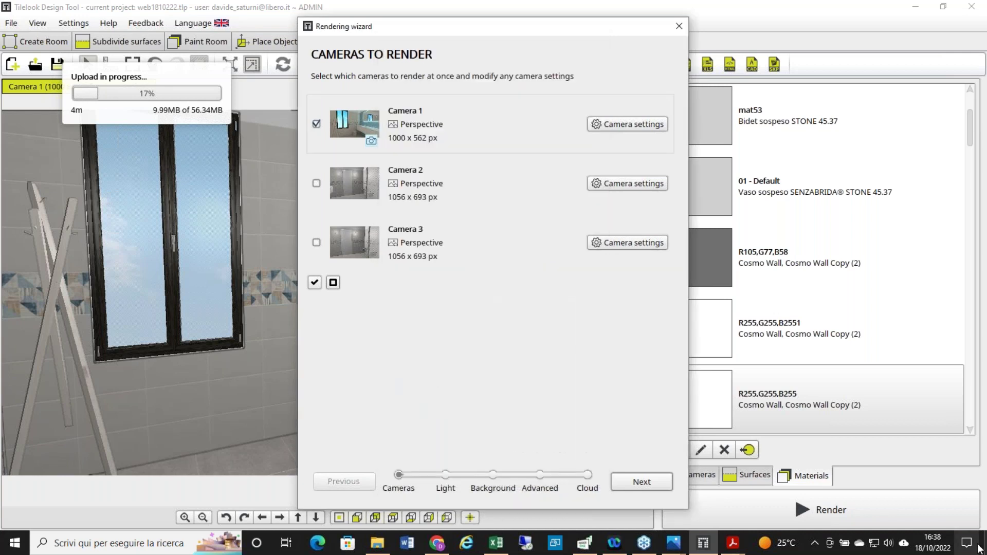
click(674, 544)
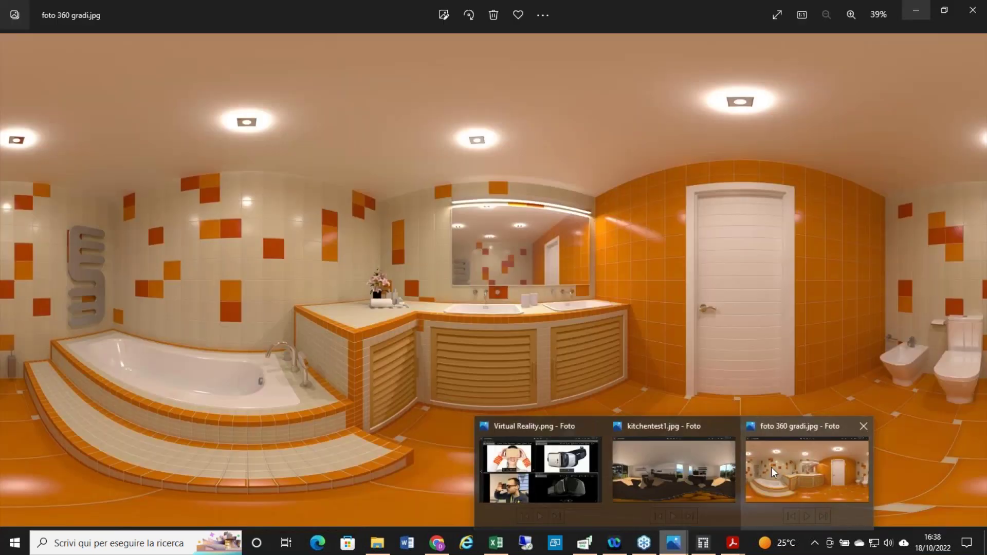
Switch Photos from the bathroom panorama to kitchentest1.jpg, then return to the browser.
click(771, 467)
click(677, 546)
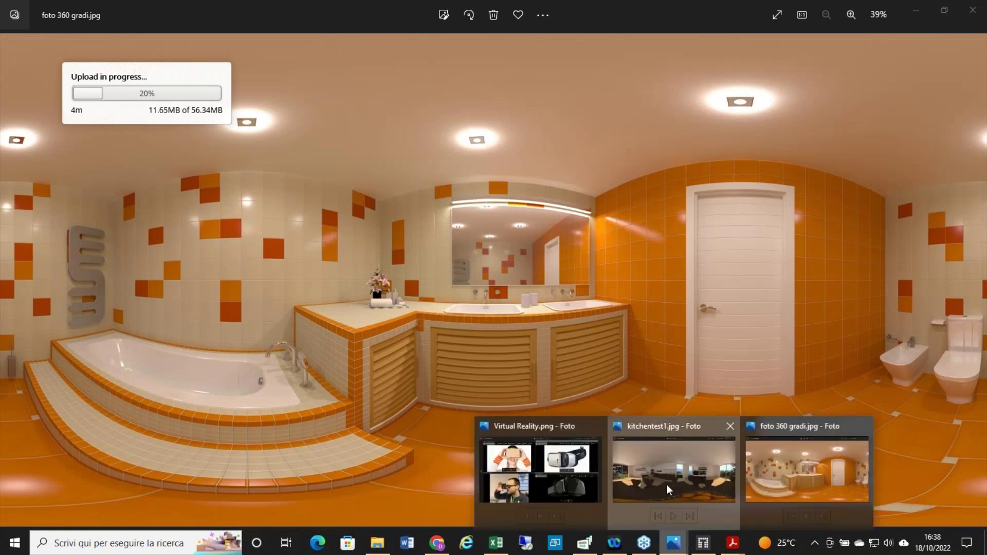
click(666, 484)
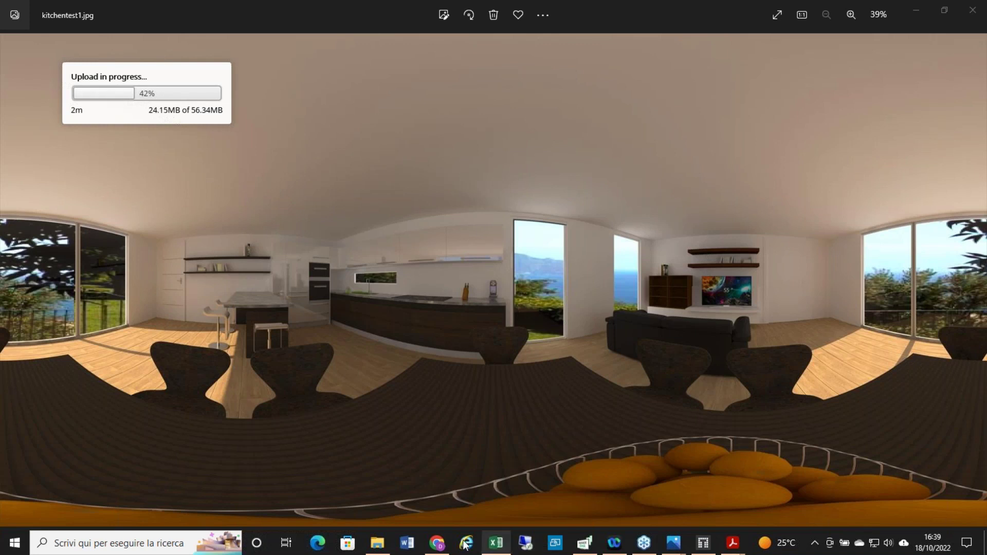
mouse_move(439, 547)
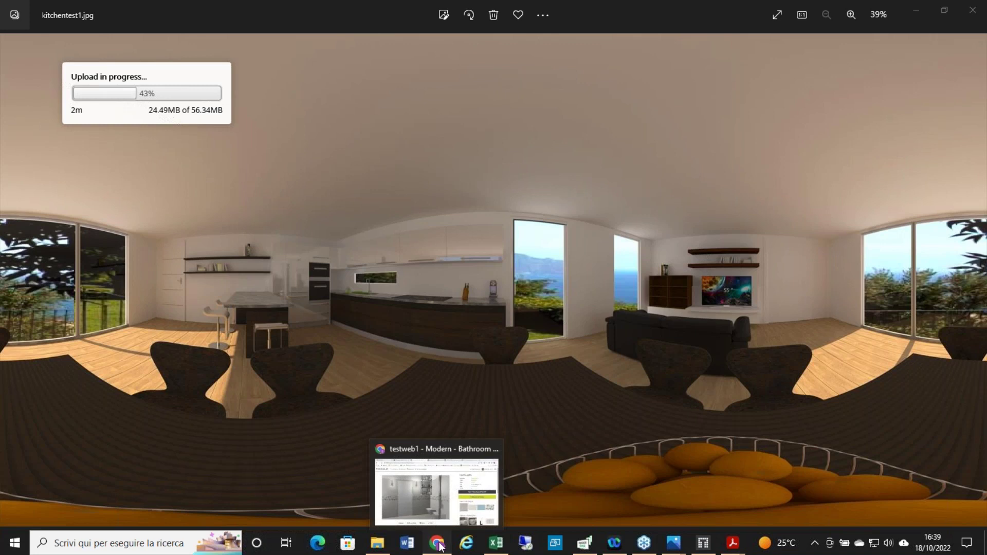
click(439, 547)
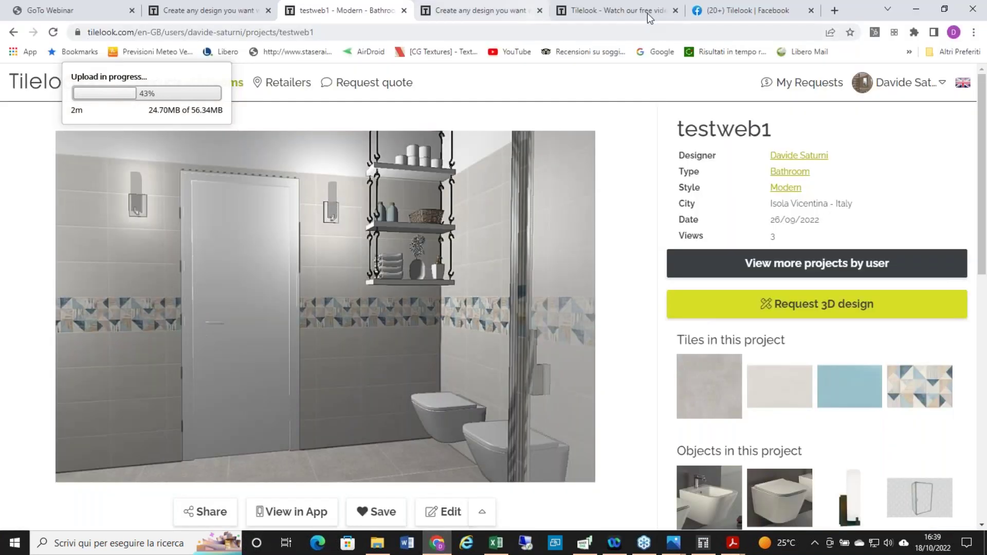
Start a Foto/video post on the Tilelook Facebook page and attach kitchentest1.jpg.
click(720, 10)
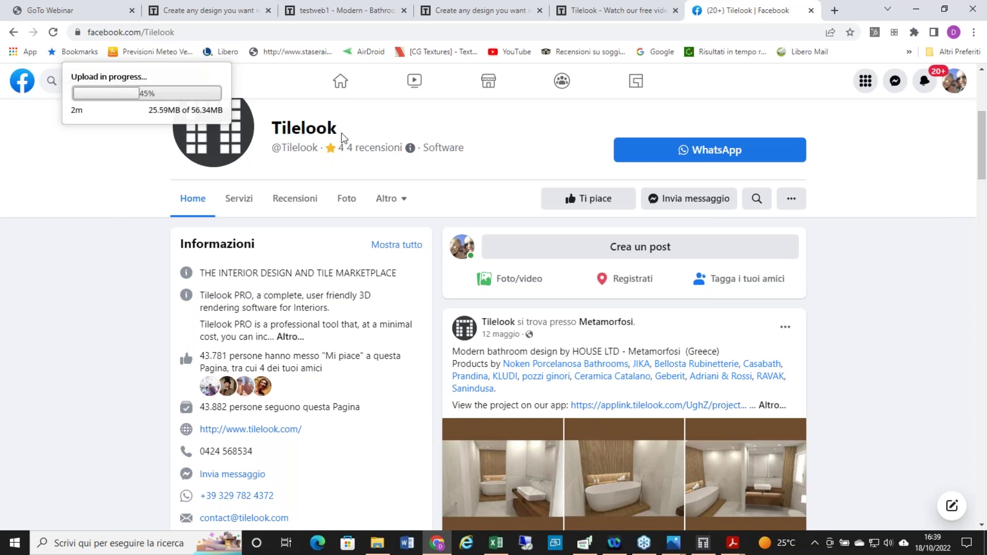
scroll(341, 133, down, 1)
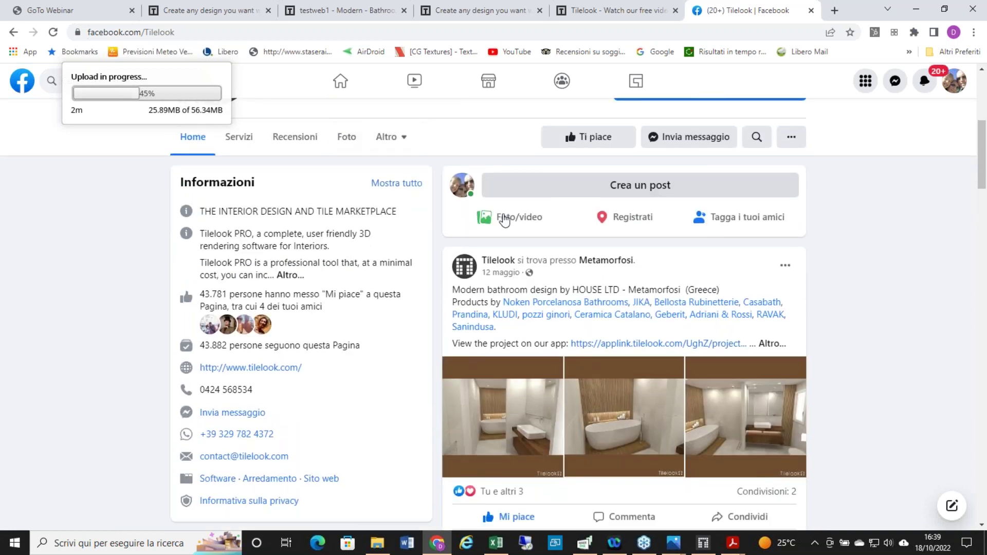
click(509, 222)
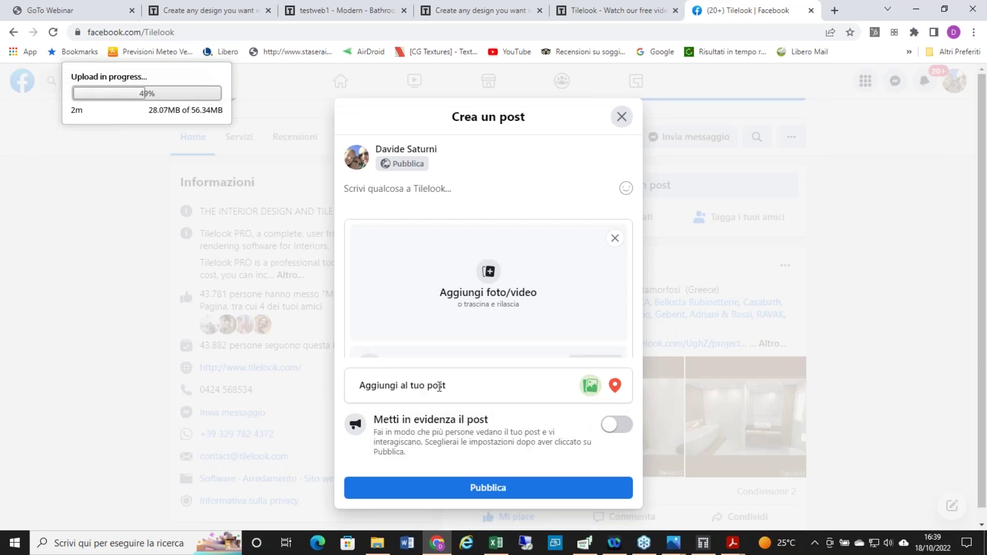
click(485, 281)
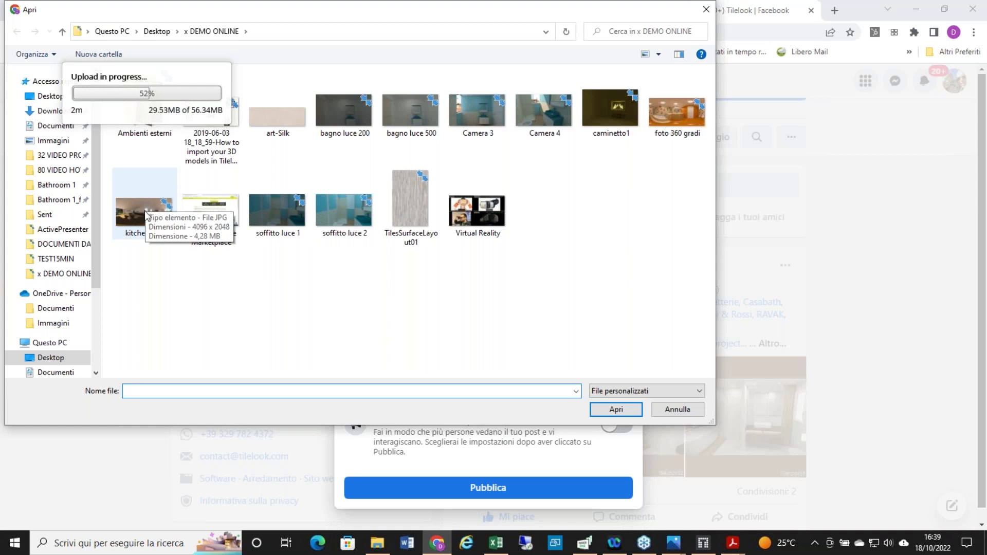
click(681, 543)
click(674, 469)
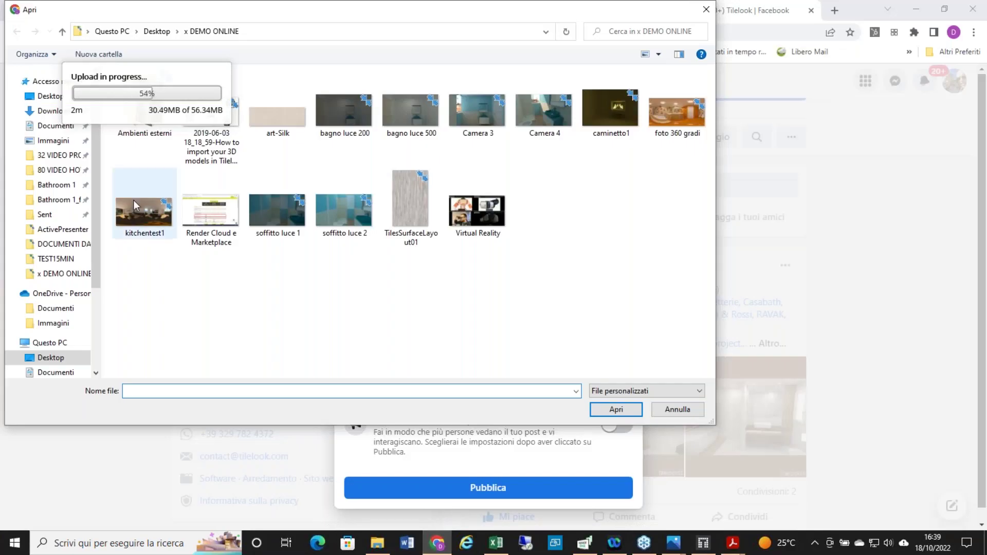
click(133, 199)
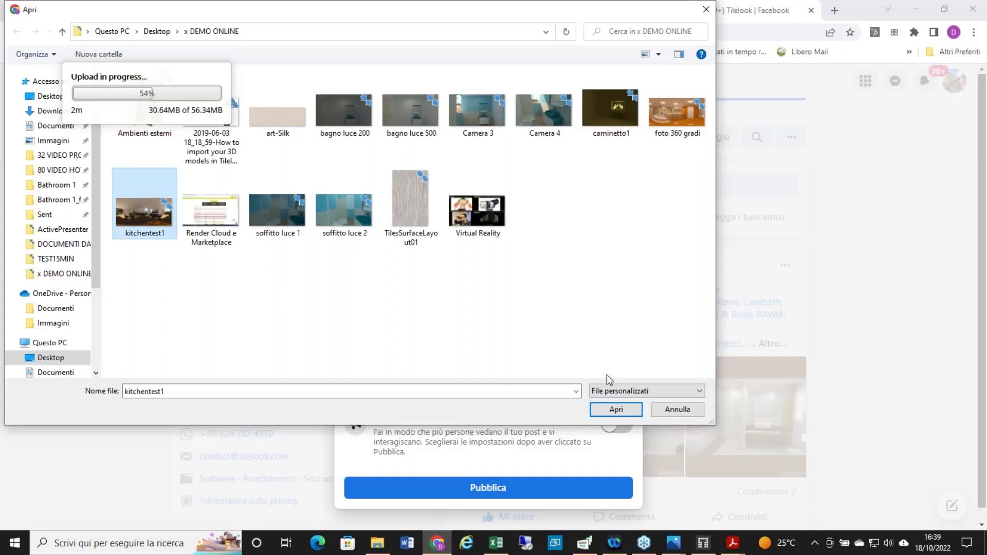
click(619, 409)
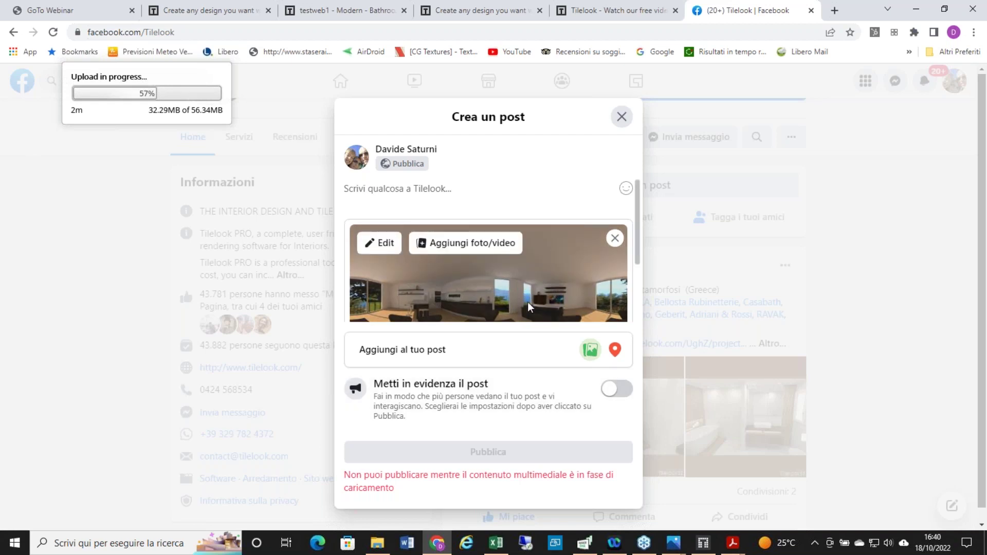
Publish the 360° kitchen panorama post to the Tilelook page.
scroll(528, 301, down, 2)
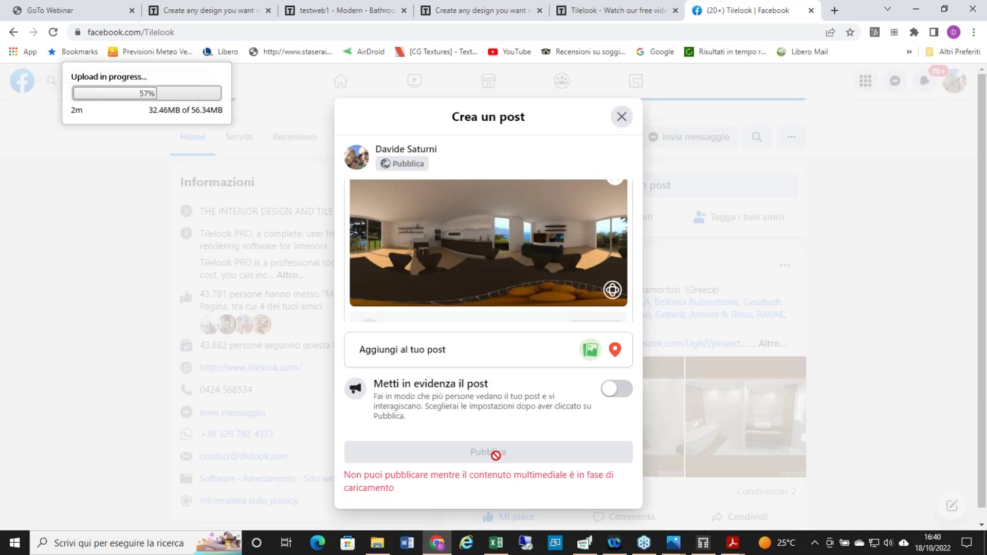
scroll(519, 281, up, 2)
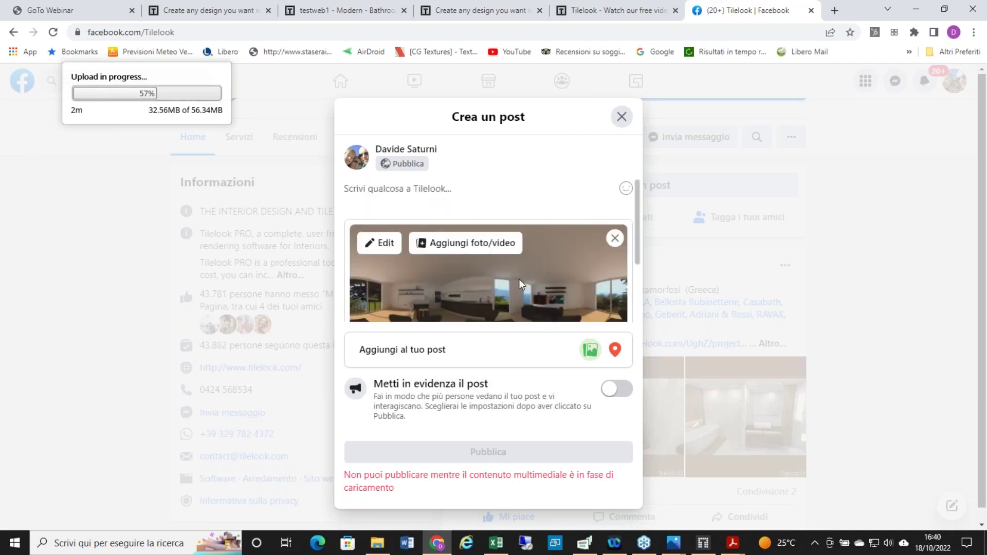
scroll(519, 280, down, 2)
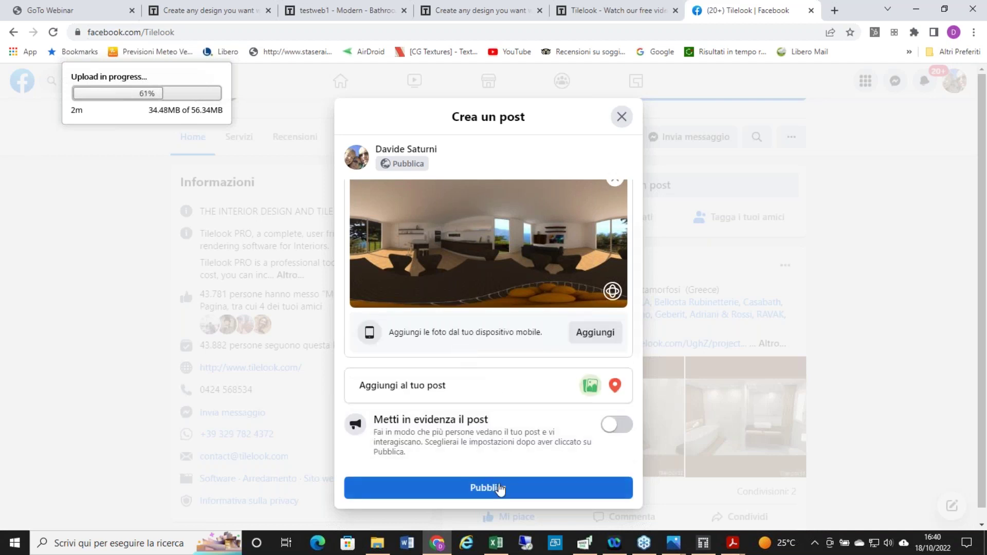
click(500, 488)
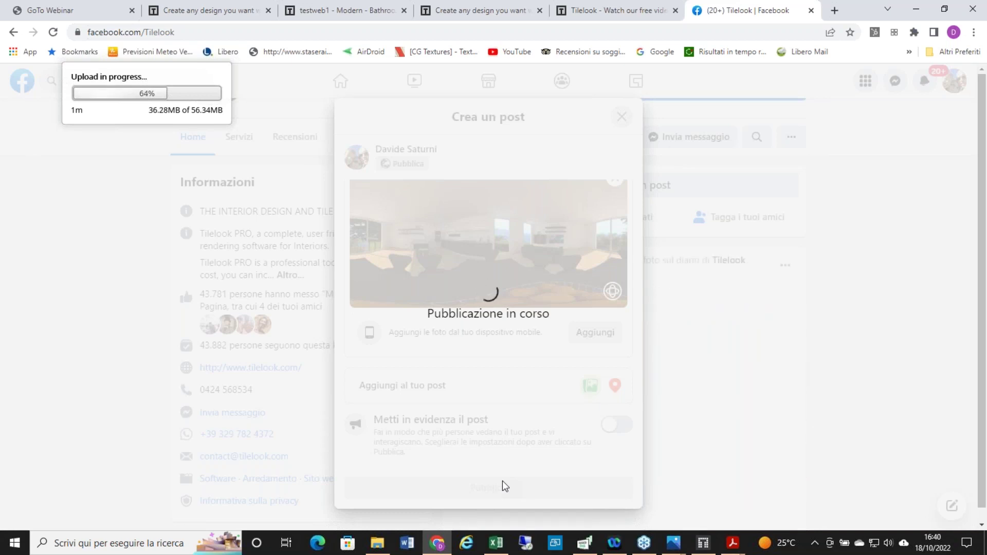
Scroll the page feed down to the new post and open its panorama photo.
scroll(572, 380, down, 2)
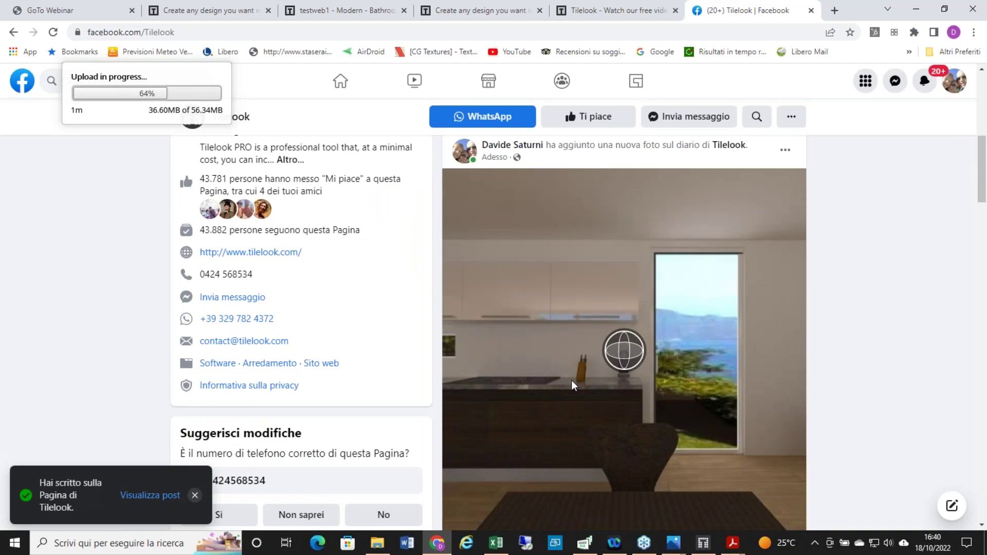
scroll(613, 317, down, 2)
scroll(622, 259, up, 2)
scroll(626, 279, down, 1)
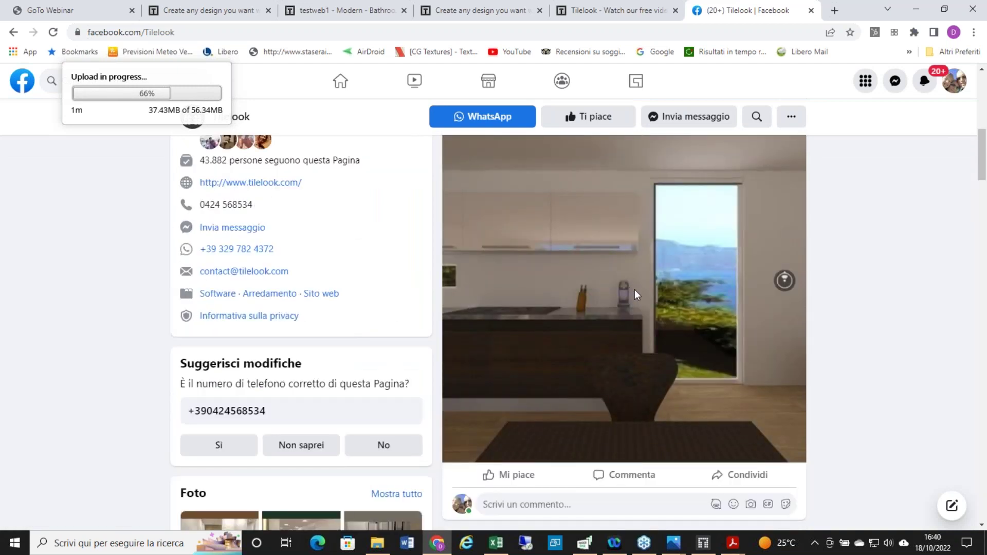
click(632, 294)
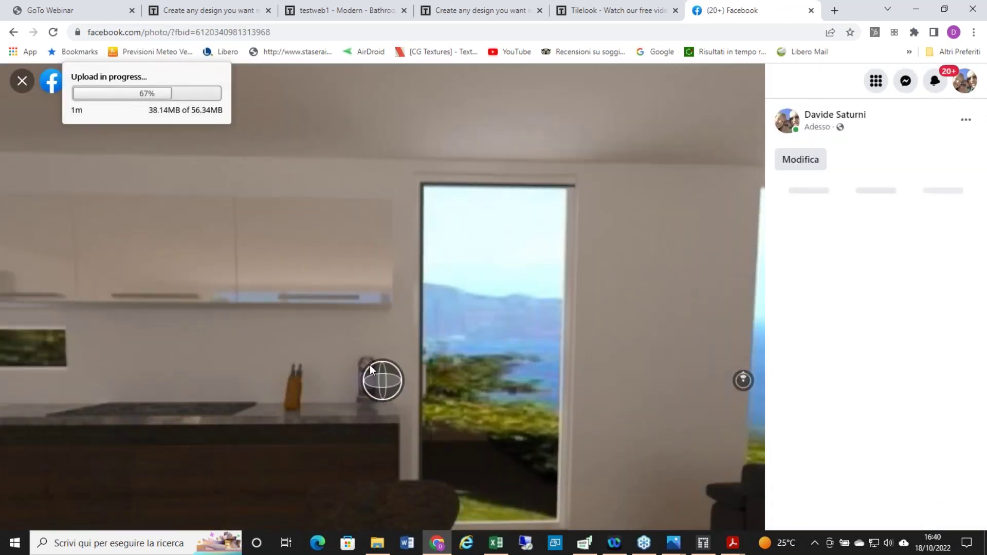
Rotate the 360° kitchen panorama to view the TV, shelves, large window and chairs.
drag(369, 365, 438, 311)
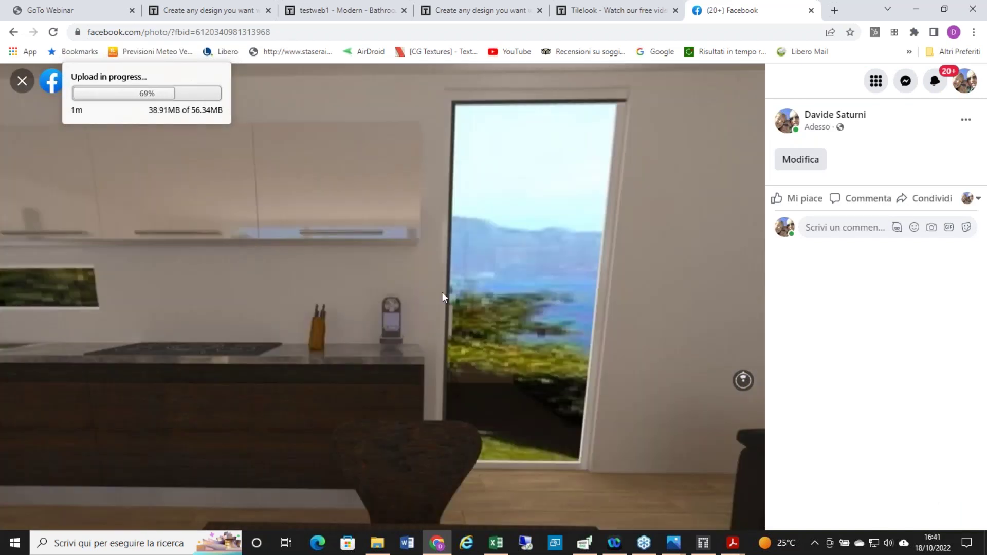
drag(442, 292, 196, 271)
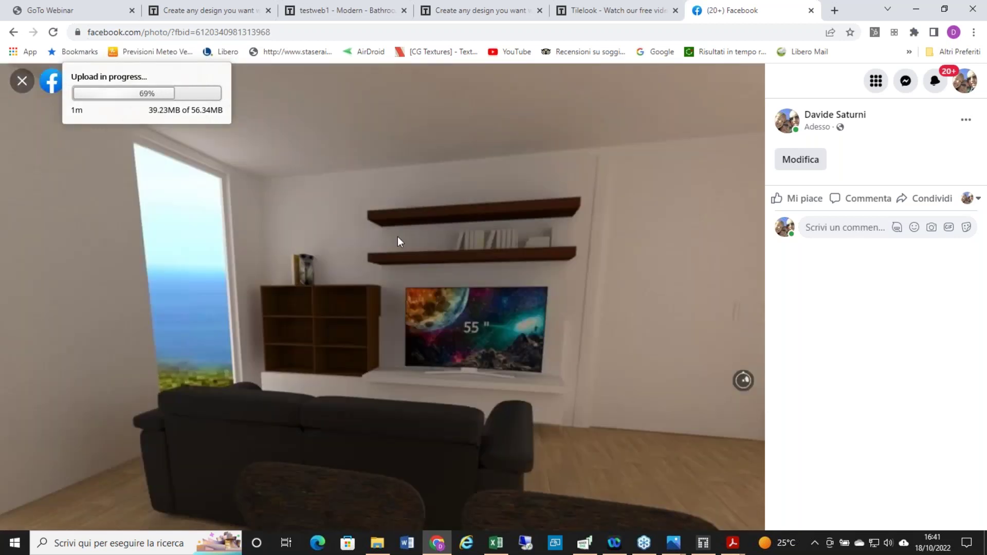
drag(397, 236, 236, 285)
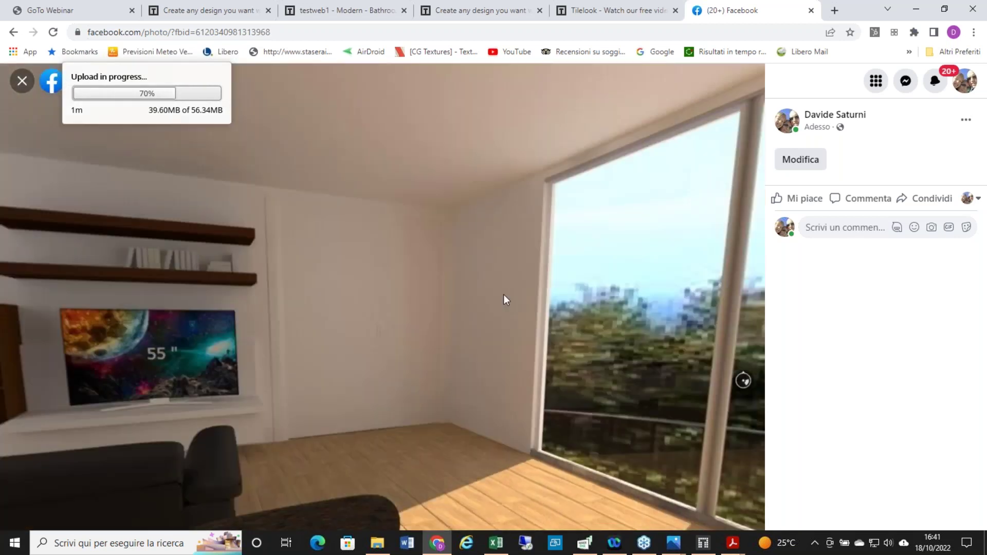
drag(504, 294, 340, 279)
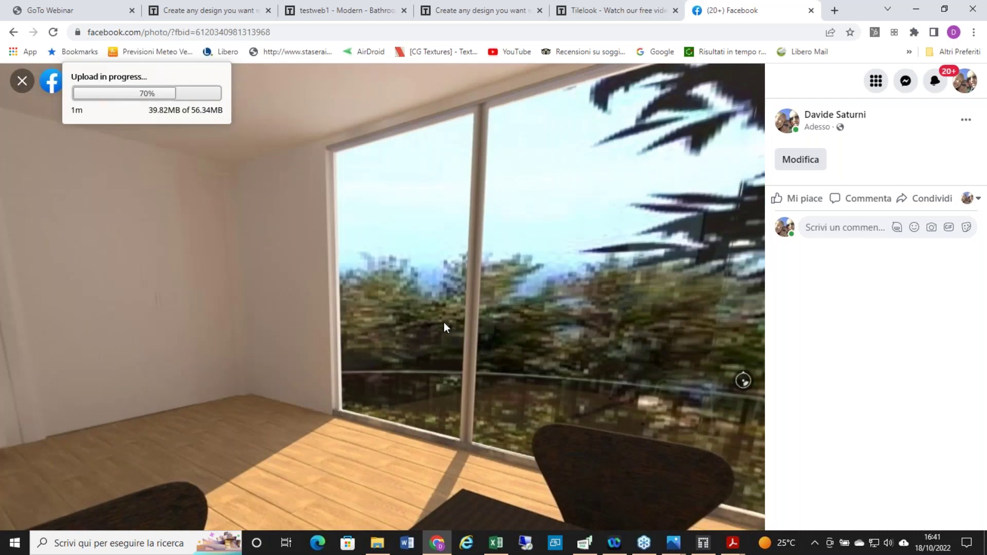
drag(507, 309, 377, 279)
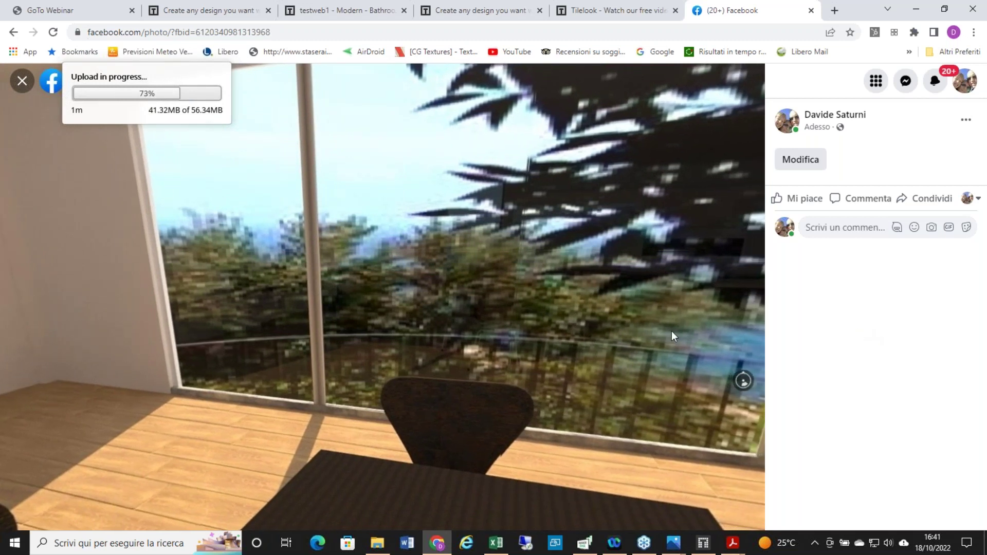
drag(436, 316, 538, 315)
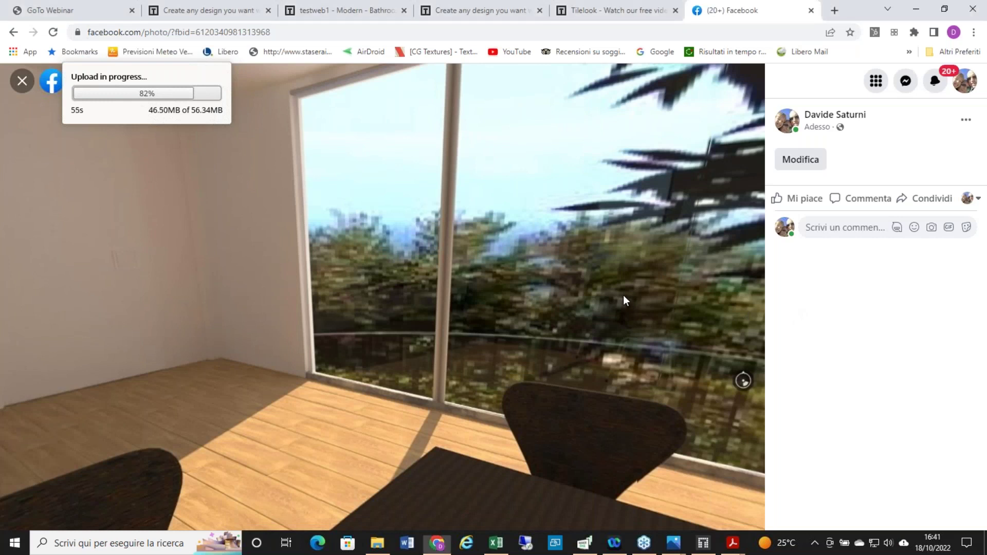
drag(623, 298, 424, 270)
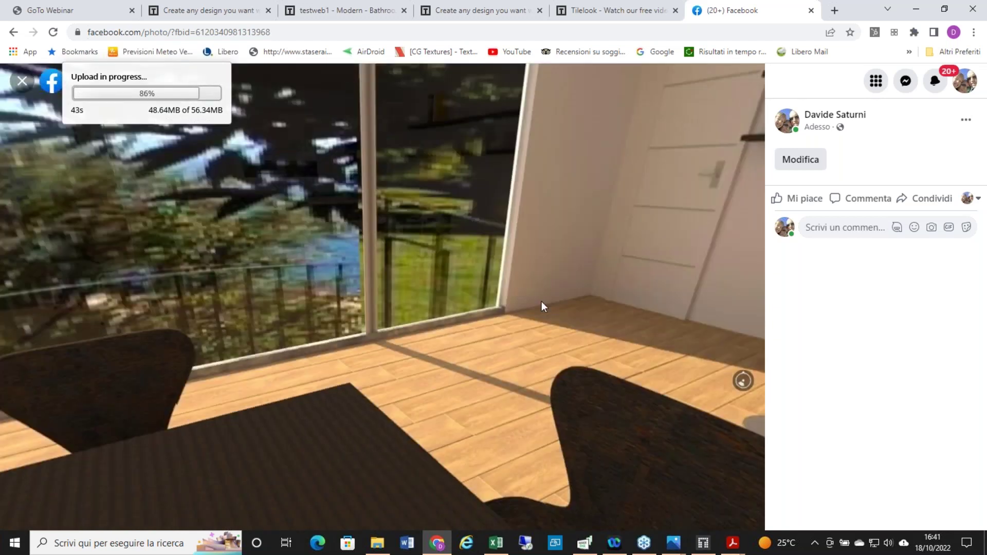
drag(542, 301, 386, 153)
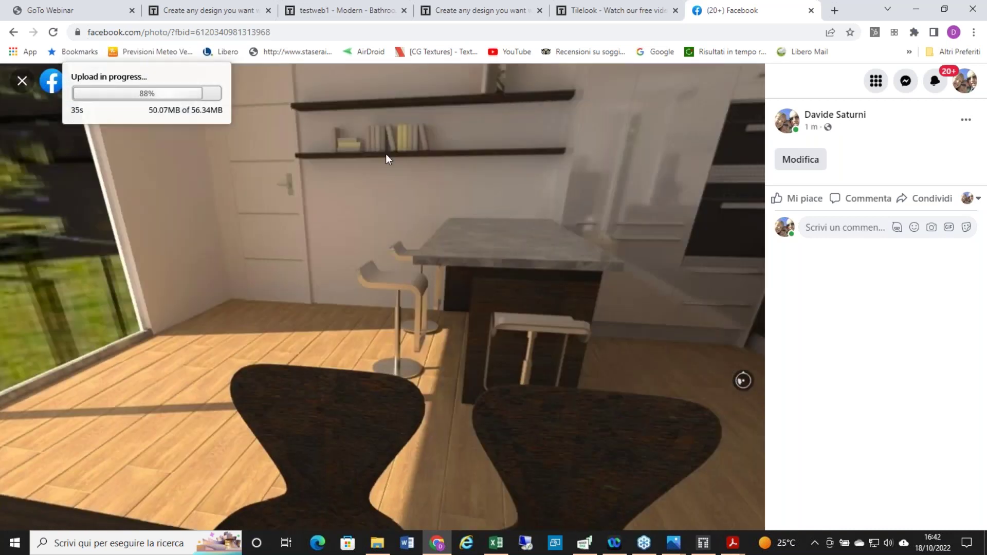
Close the 360° viewer and scroll through the tilelook search results.
click(25, 81)
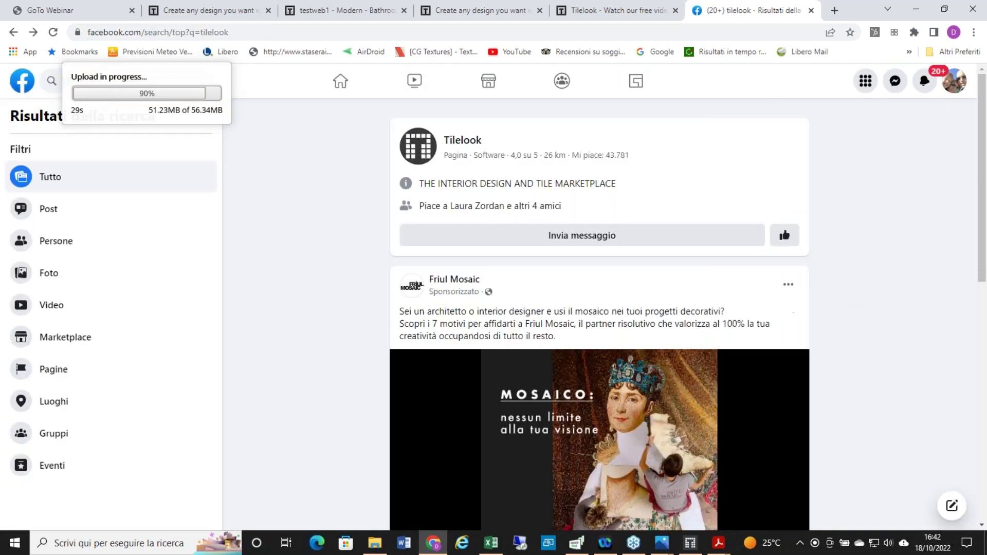
scroll(600, 308, down, 3)
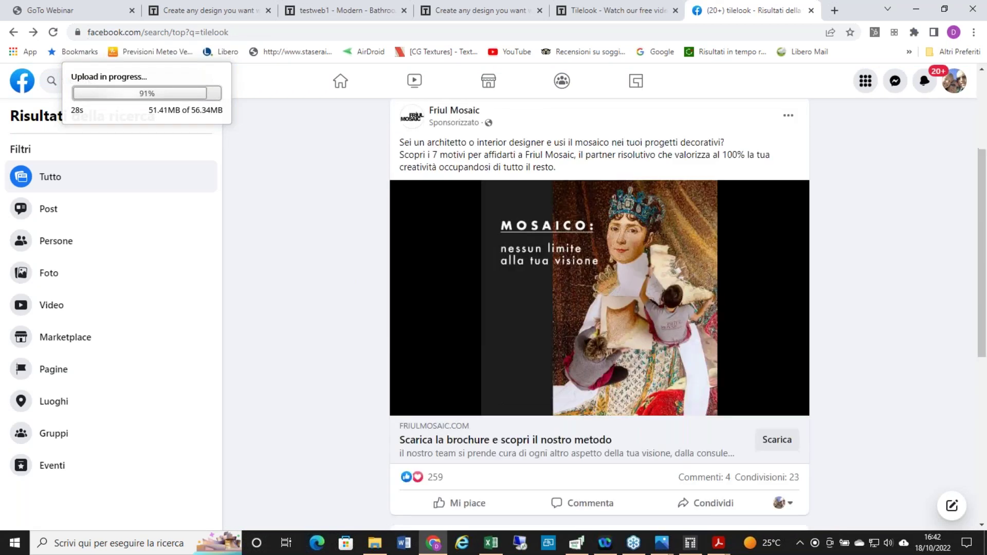
scroll(548, 308, down, 3)
scroll(548, 308, up, 6)
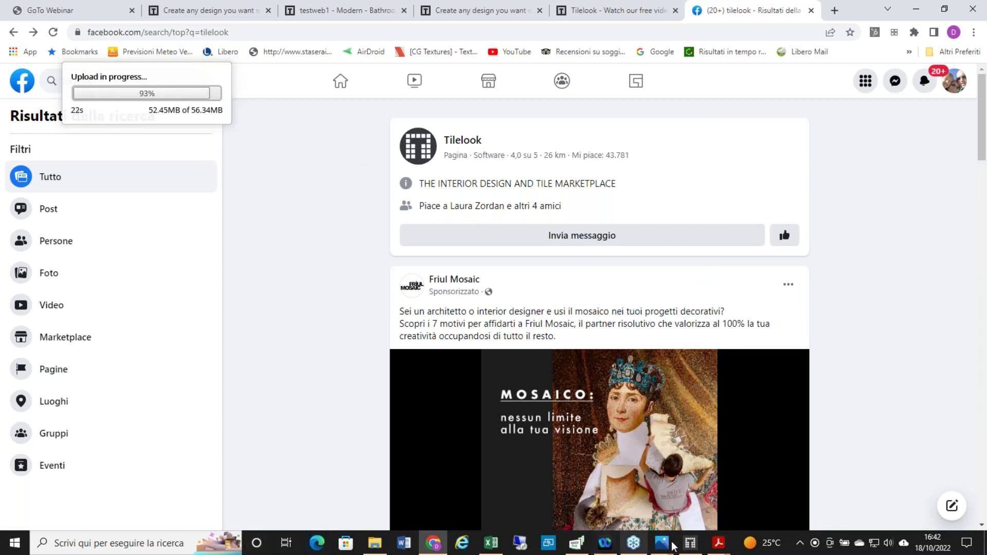
Save bathroom project web1810222 publicly to tilelook.com and dismiss the QR-code window.
click(689, 544)
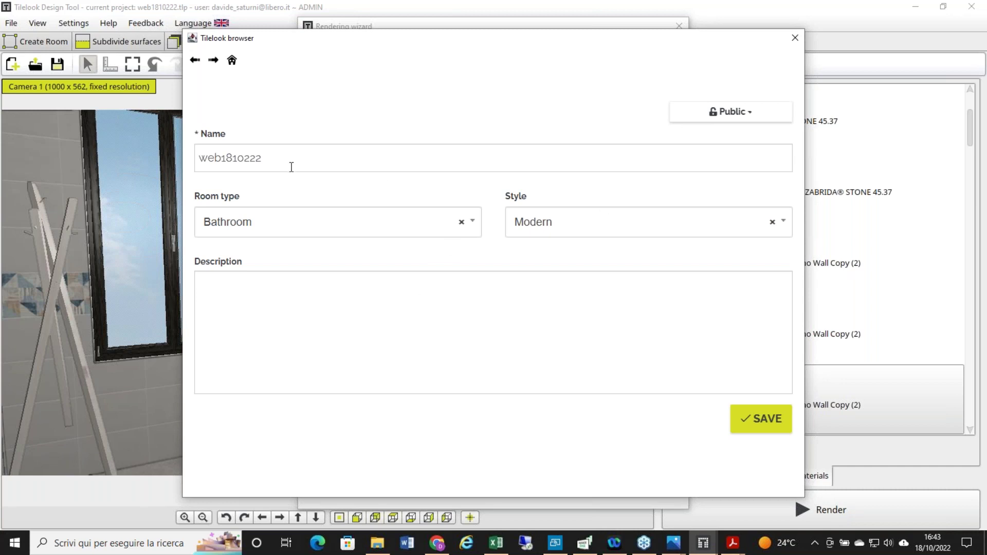
click(732, 419)
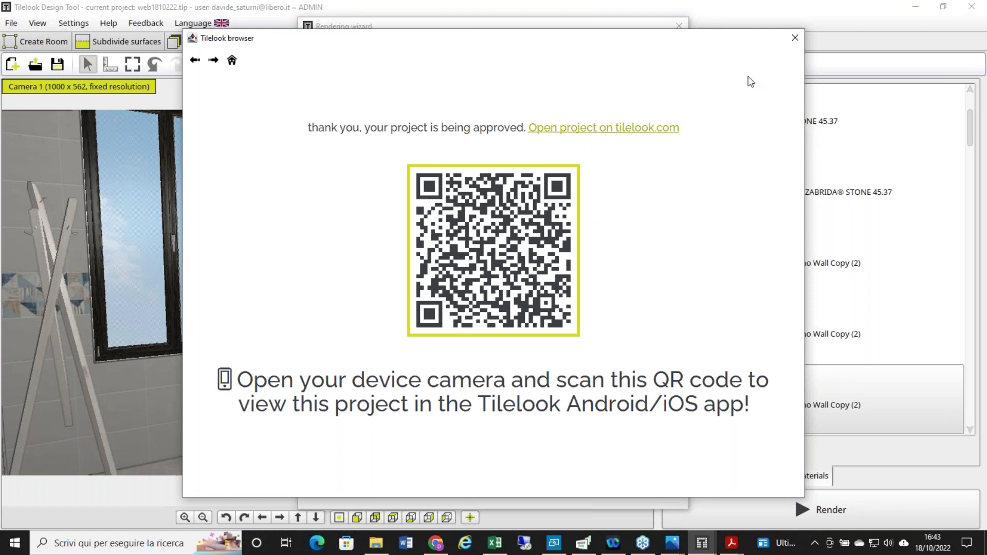
click(792, 45)
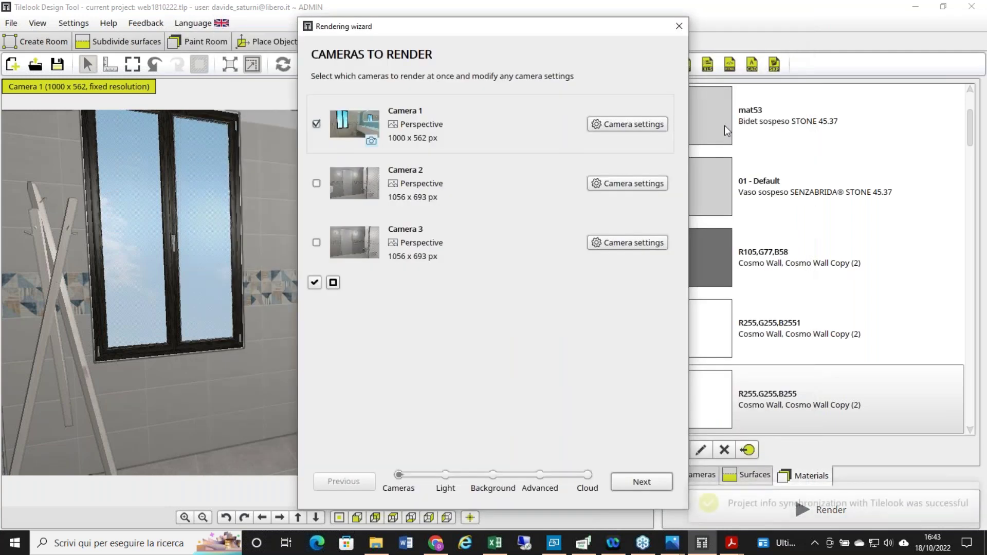
Open the Windows Connect wireless projection window over the rendering wizard.
click(554, 542)
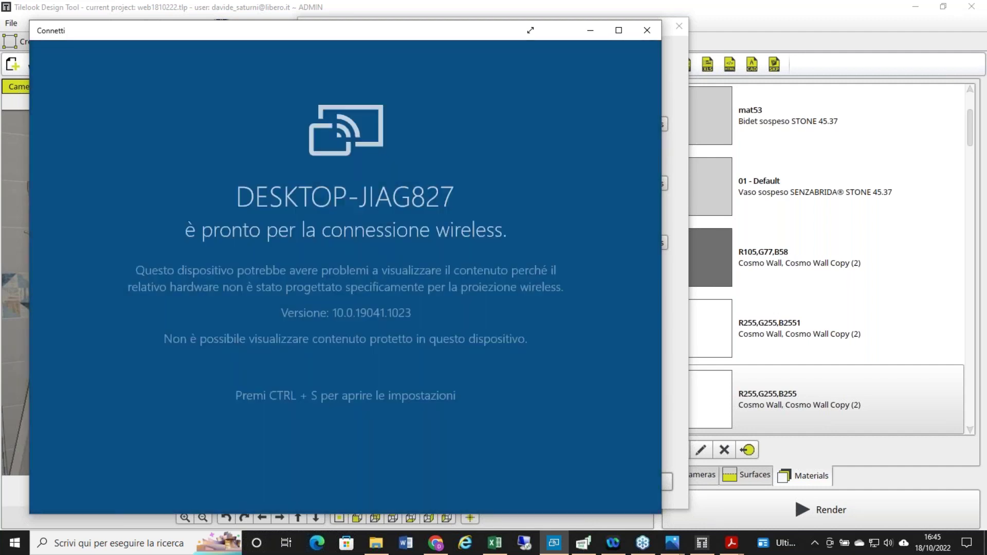
Close Windows Connect to reveal Cameras to Render with only Camera 1 included.
click(656, 36)
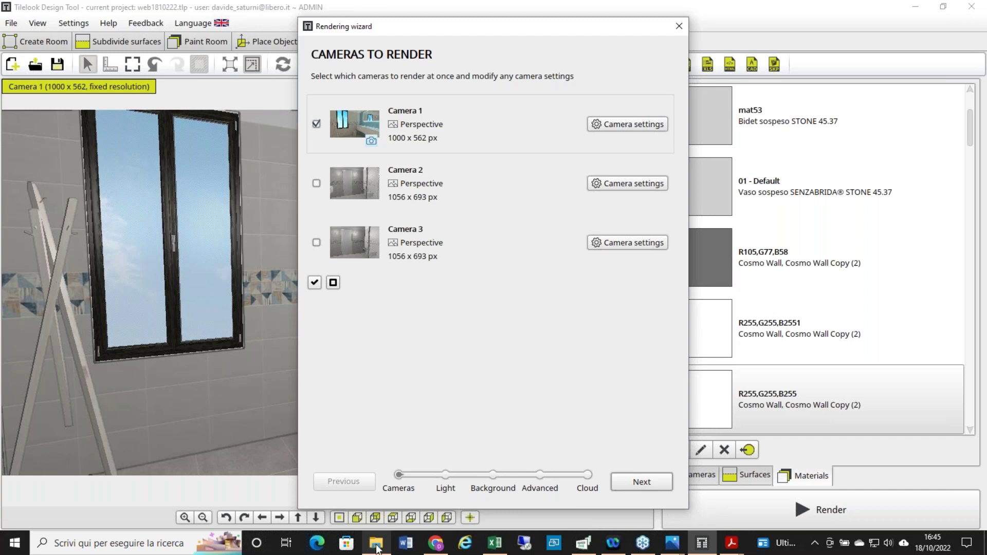
Bring the browser forward and go from the Tilelook homepage to the pricing page.
mouse_move(430, 545)
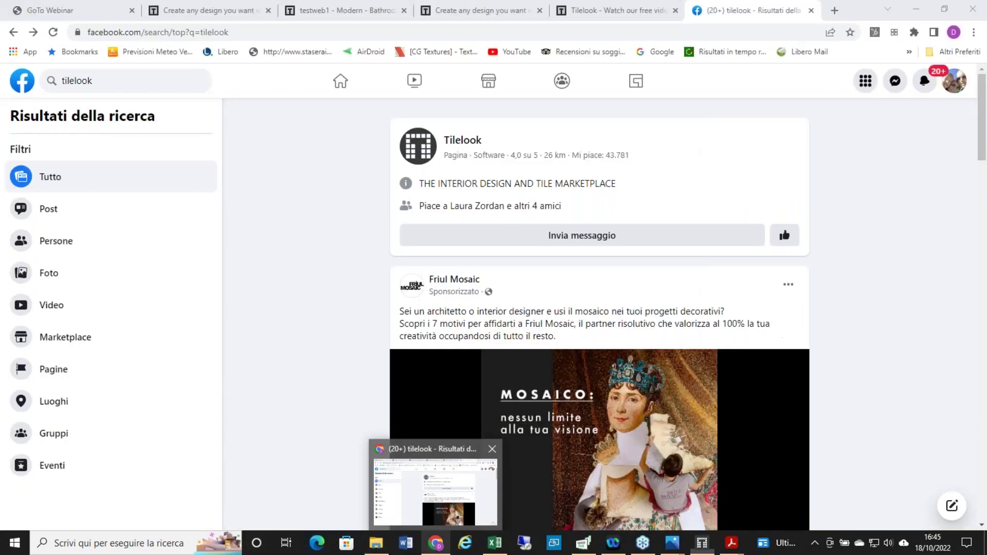
click(429, 470)
click(230, 14)
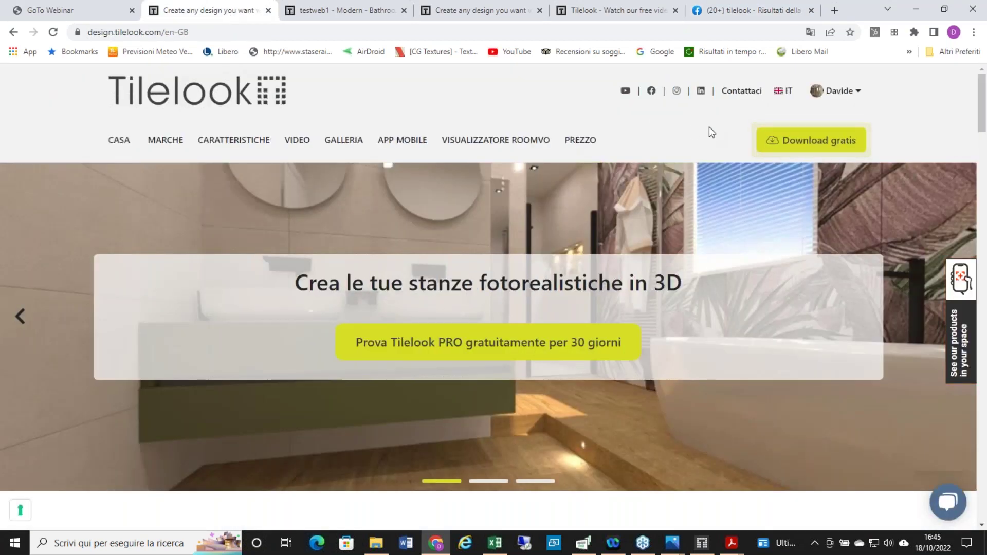
click(589, 143)
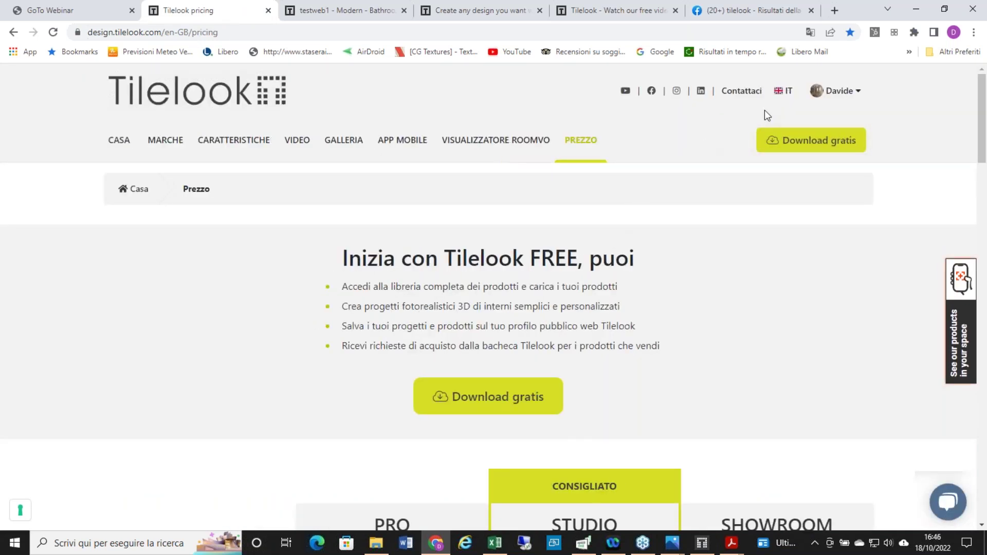
scroll(705, 181, down, 1)
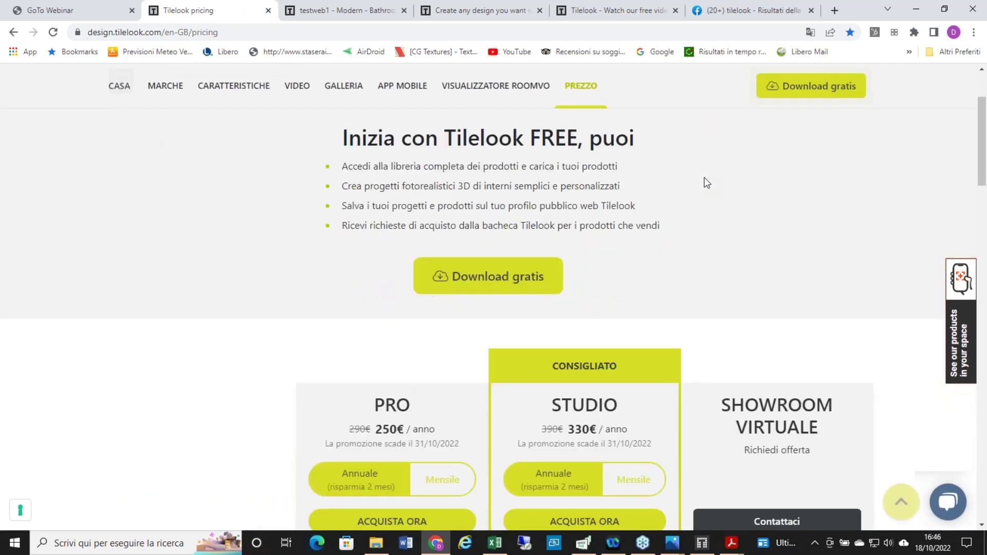
scroll(752, 124, up, 3)
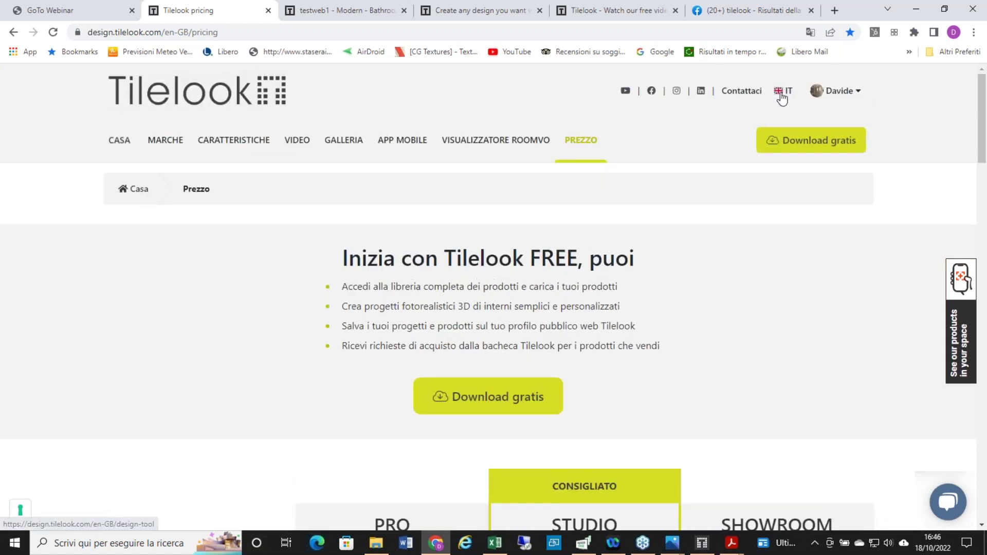
Check the site language preferences, keep inglese, and scroll up to the free-plan section.
click(783, 91)
click(469, 316)
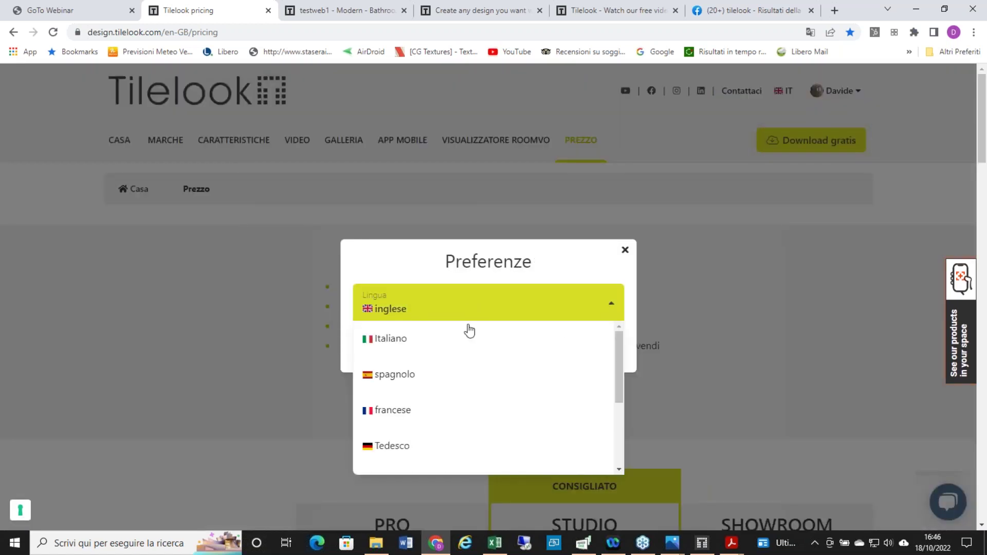
click(470, 316)
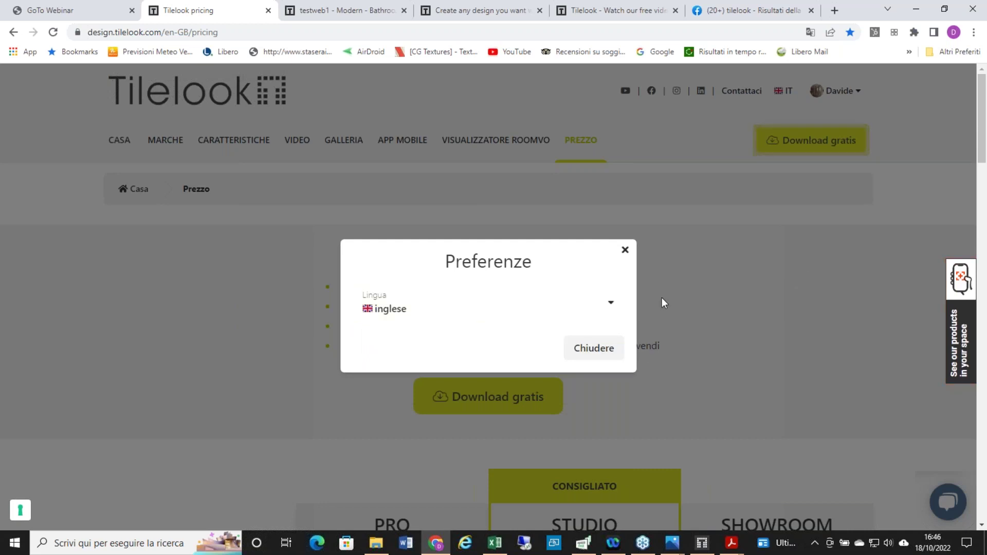
scroll(662, 298, down, 5)
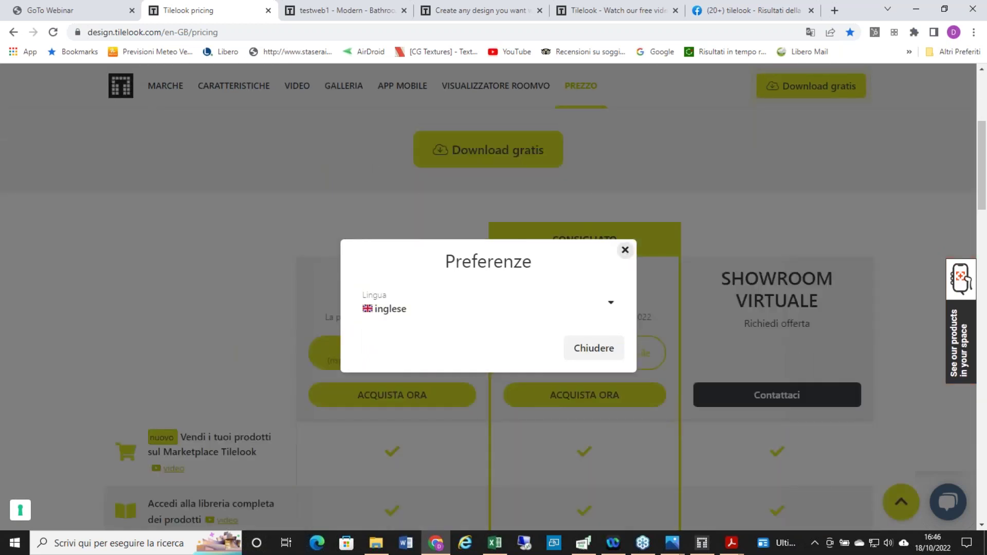
click(625, 250)
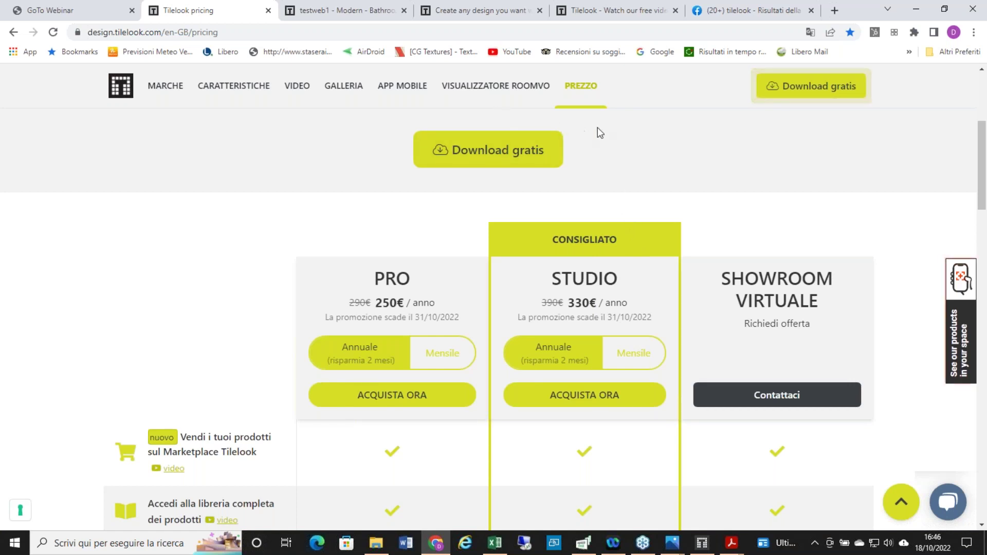
scroll(724, 128, up, 3)
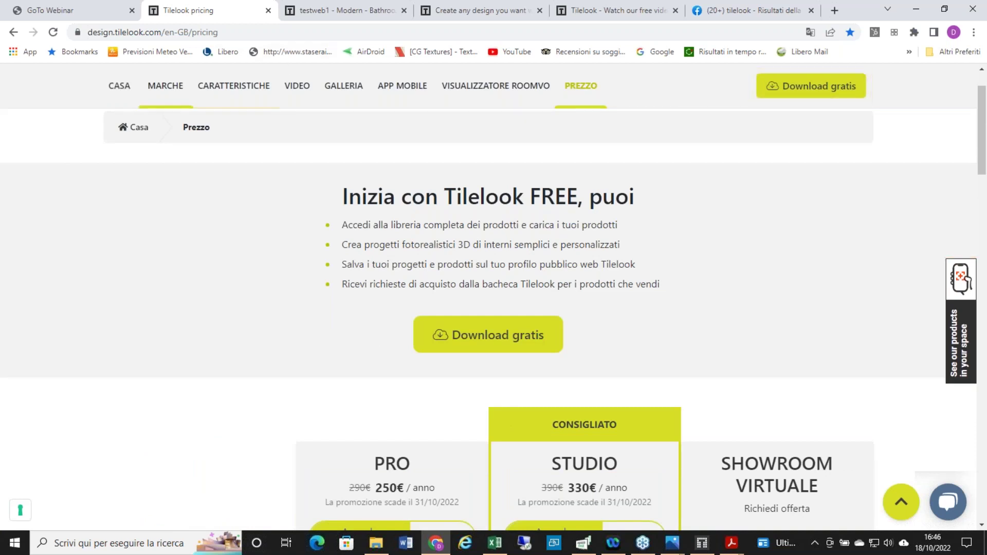
From the Tilelook home page, check the language preferences and keep English.
click(125, 91)
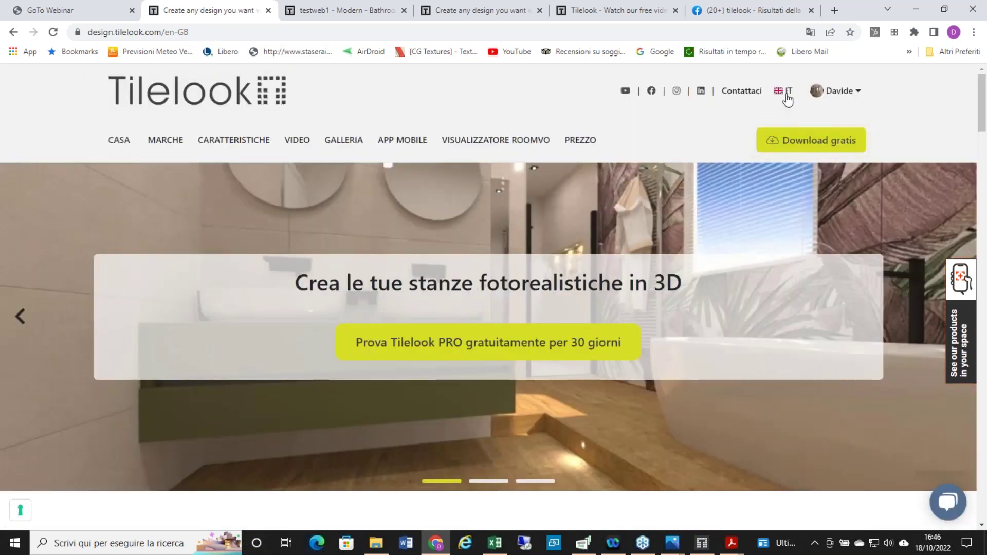
click(784, 90)
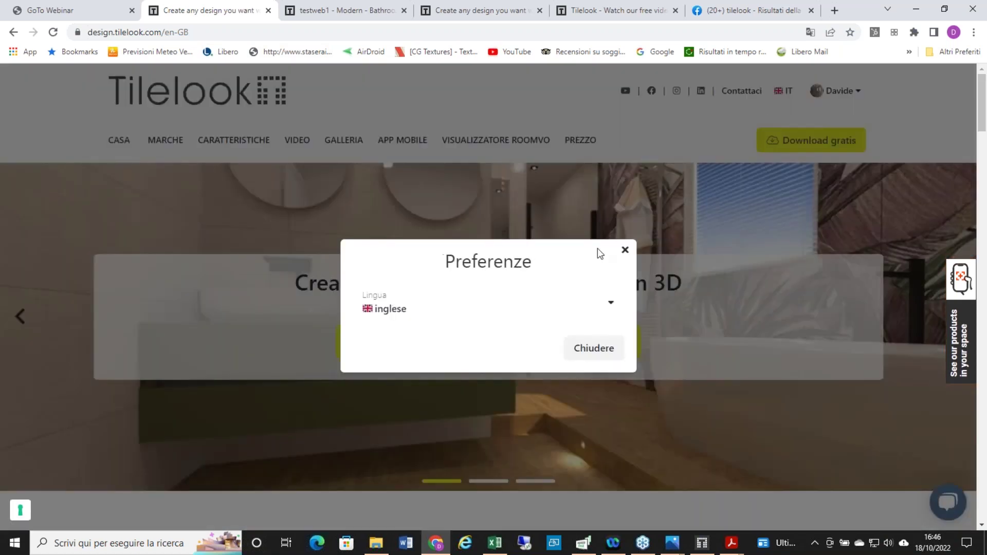
click(520, 309)
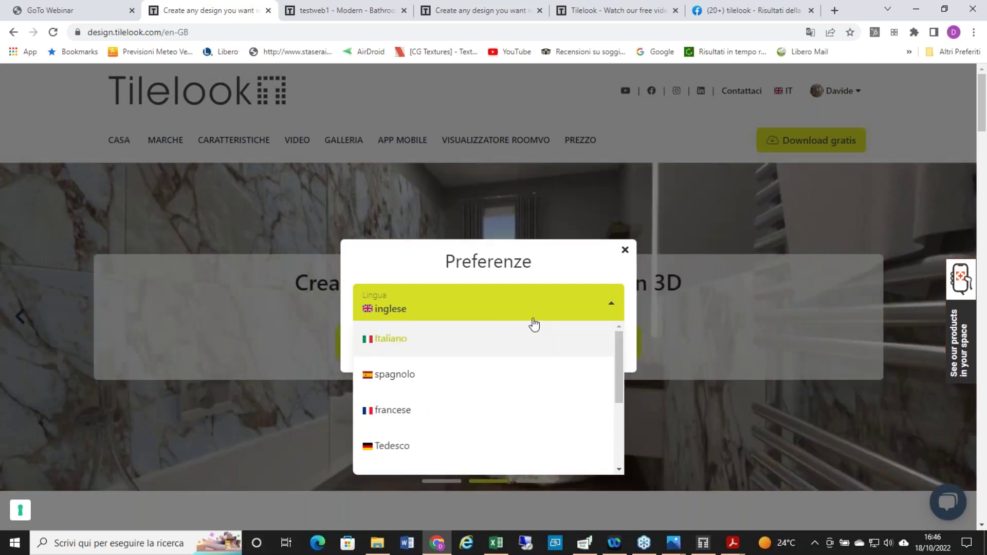
click(529, 316)
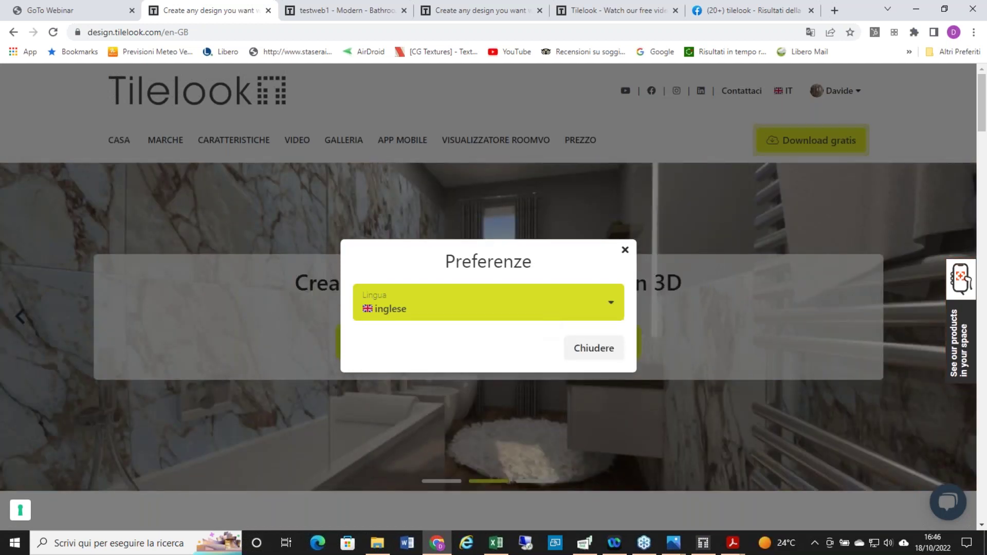
click(596, 350)
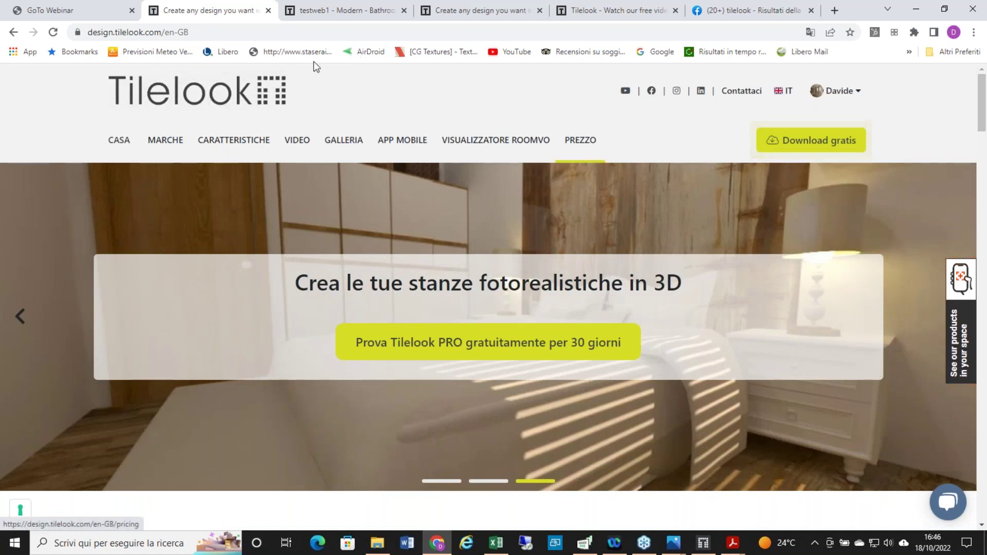
Close the testweb1 project tab and the duplicate Tilelook home-page tab.
click(319, 10)
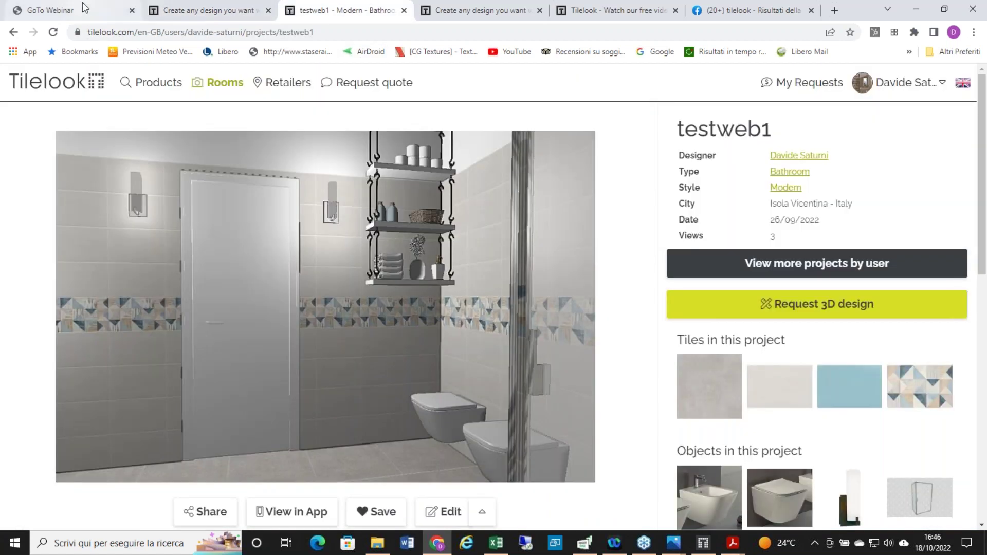
click(82, 5)
click(221, 12)
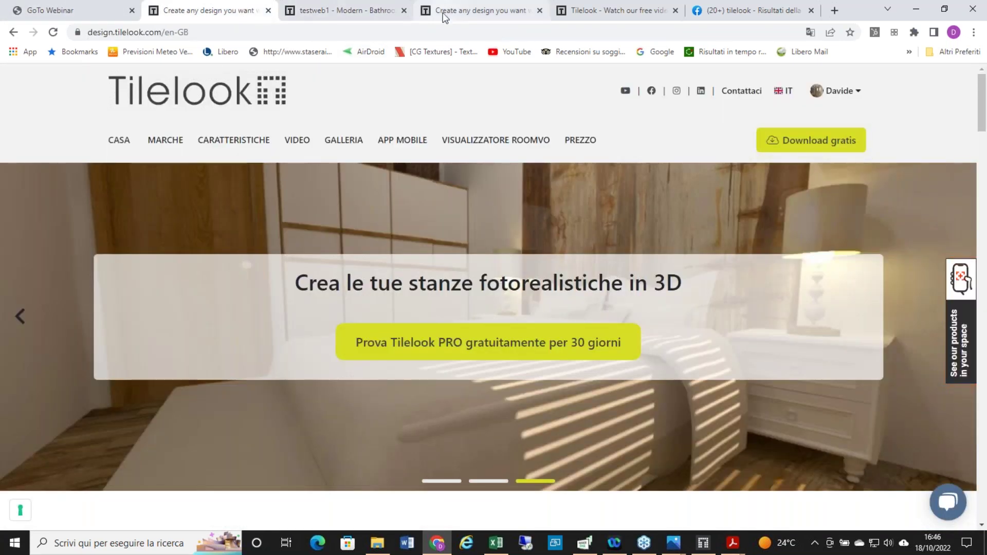
click(445, 15)
click(405, 10)
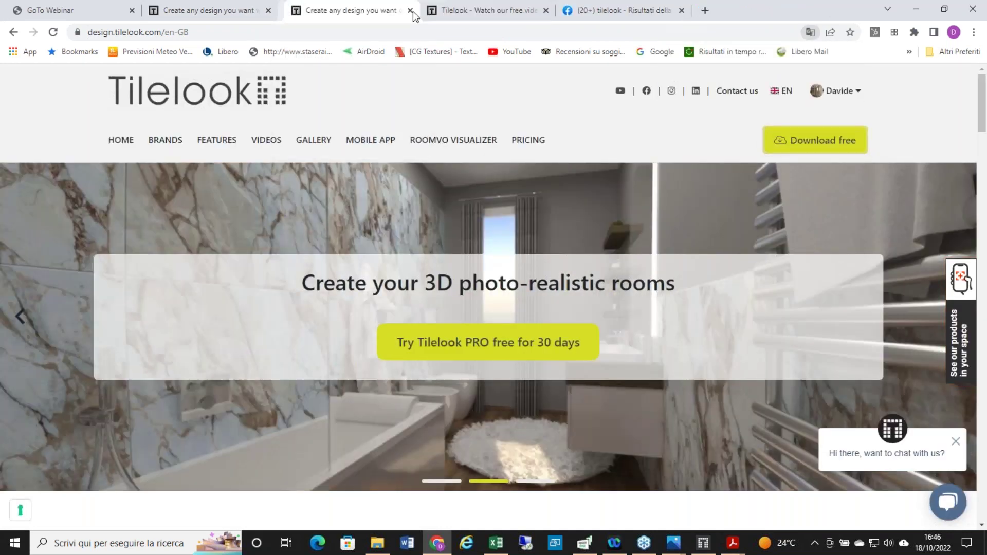
click(404, 10)
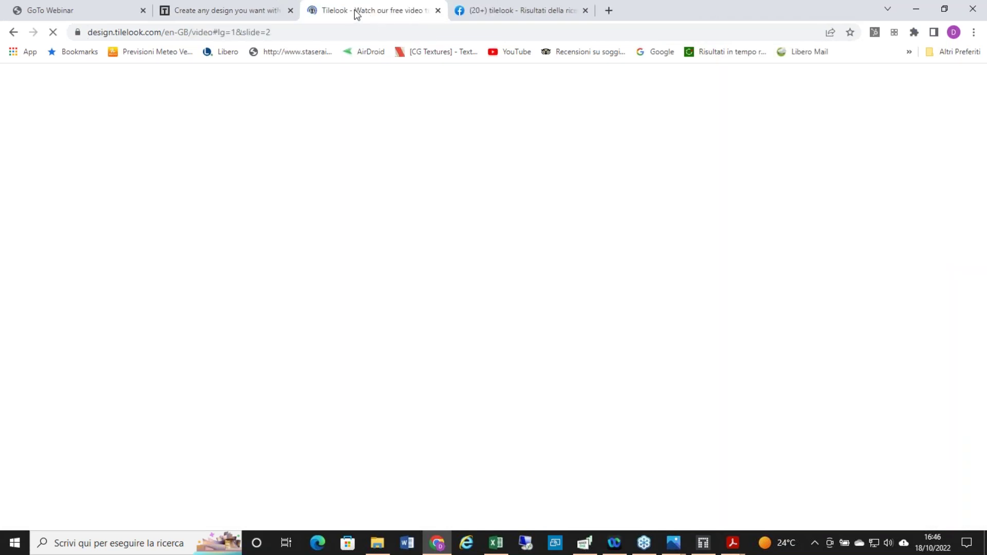
Scroll through the PRO, STUDIO and SHOWROOM VIRTUALE plan cards, highlighting the struck-through 290€ PRO price.
scroll(425, 82, down, 5)
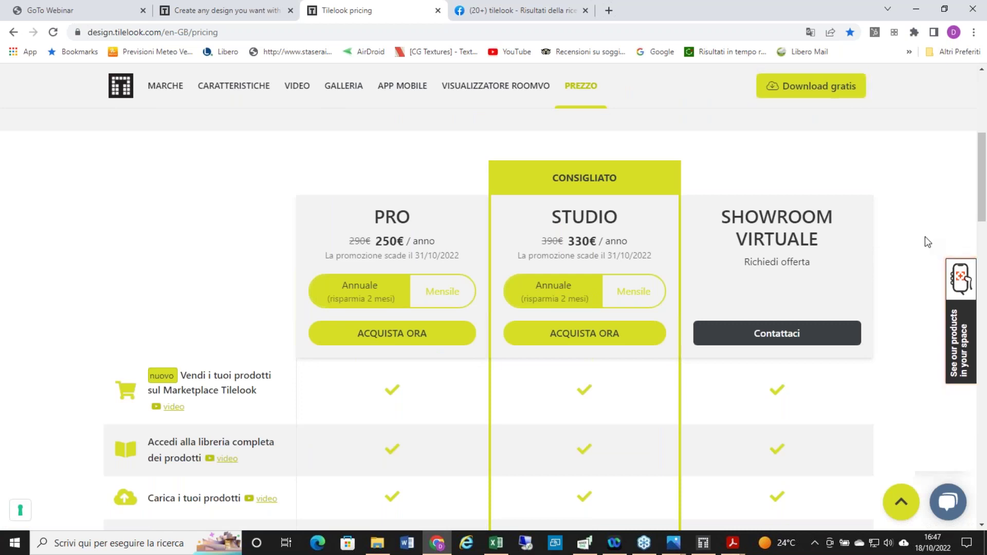
scroll(924, 235, up, 2)
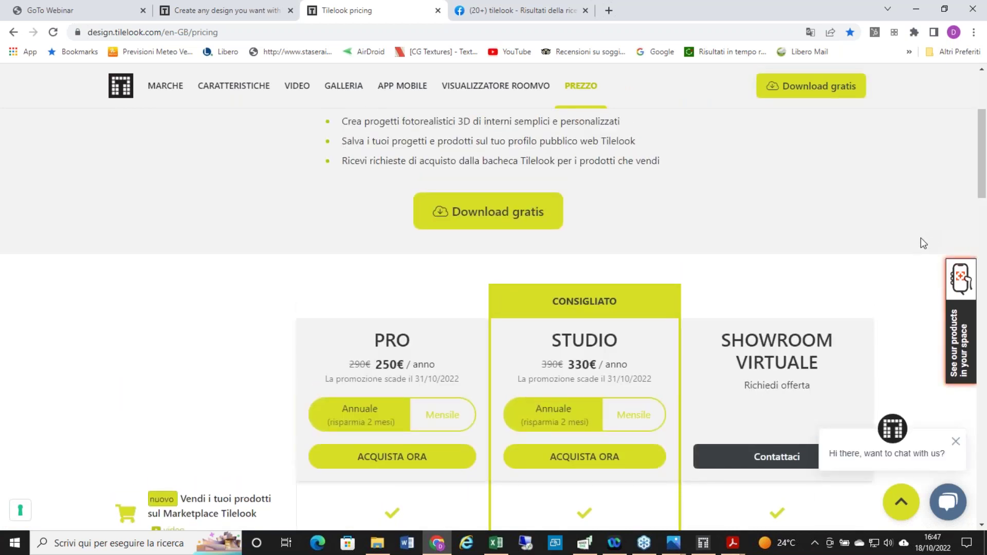
scroll(663, 386, down, 2)
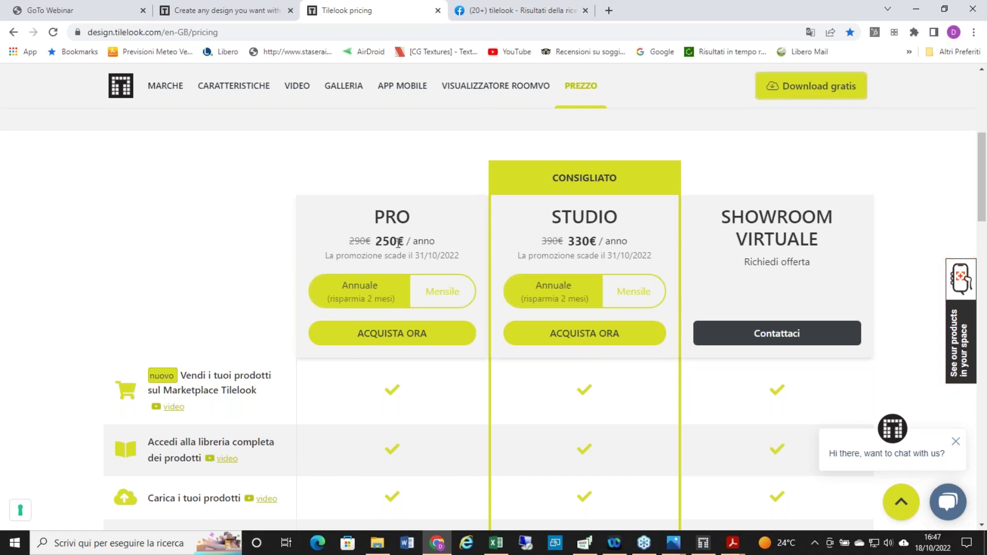
scroll(401, 244, down, 1)
scroll(383, 186, down, 1)
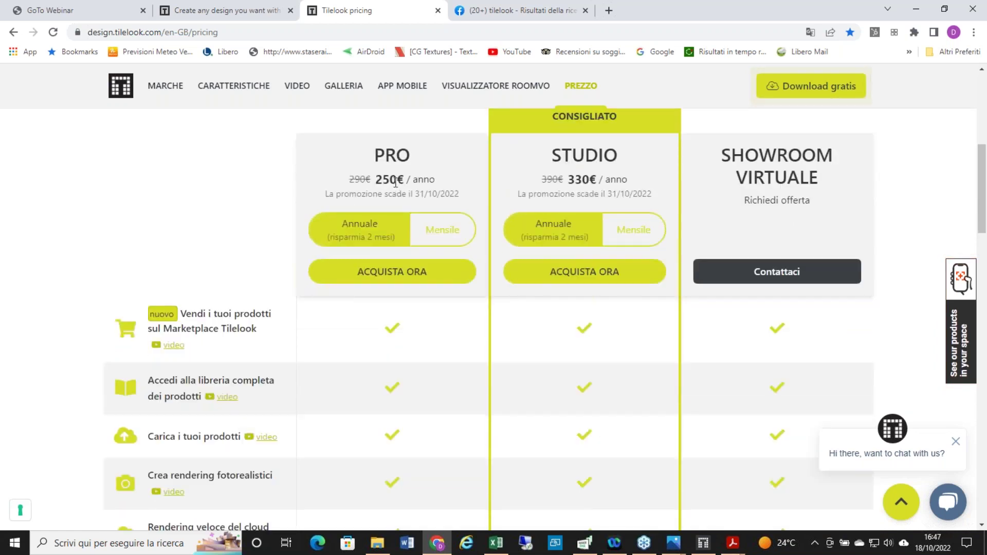
double_click(363, 180)
click(525, 192)
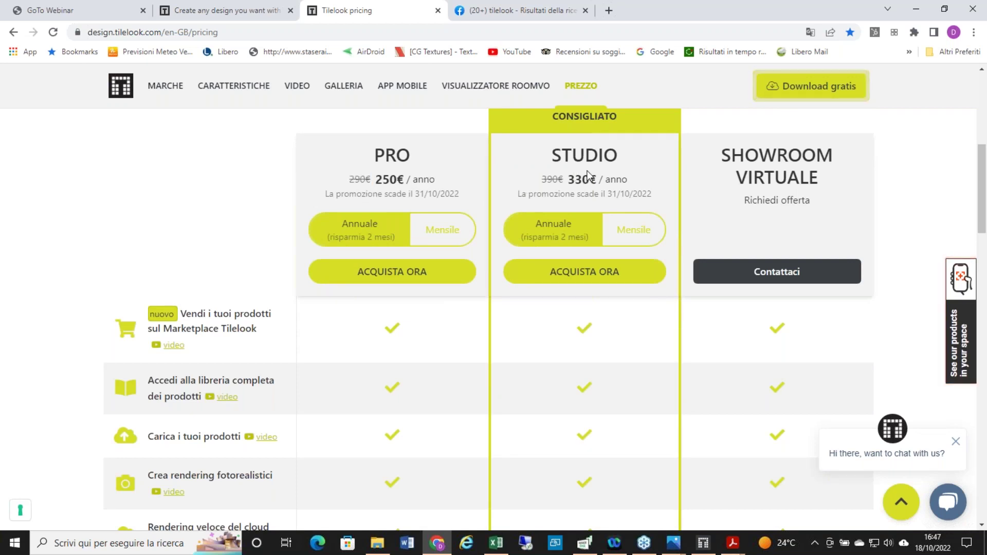
Review the feature table: PRO allows 30 monthly cloud renderings and lacks 4K and VR rendering.
scroll(555, 227, up, 2)
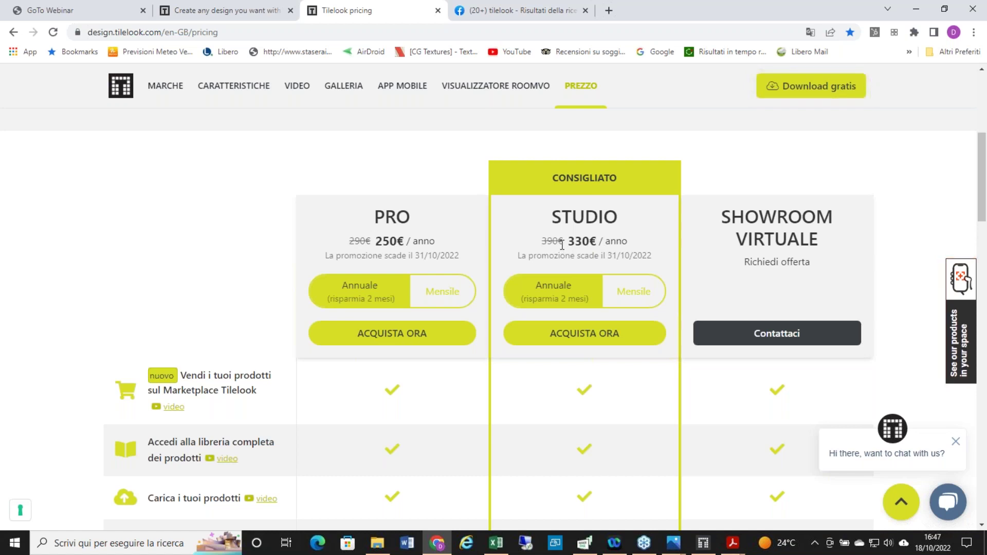
scroll(561, 246, up, 1)
scroll(564, 246, up, 3)
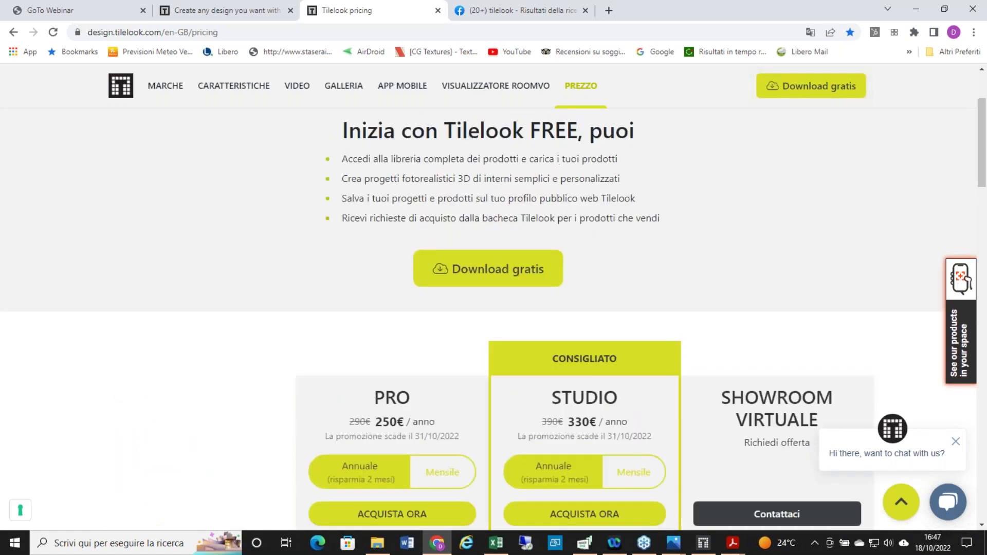
scroll(604, 237, down, 3)
scroll(596, 241, down, 1)
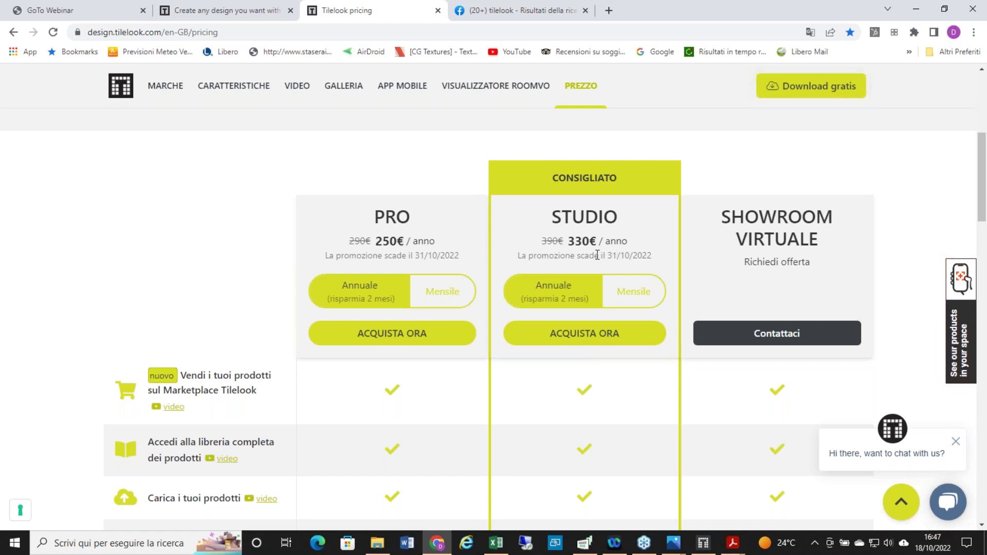
scroll(478, 263, down, 2)
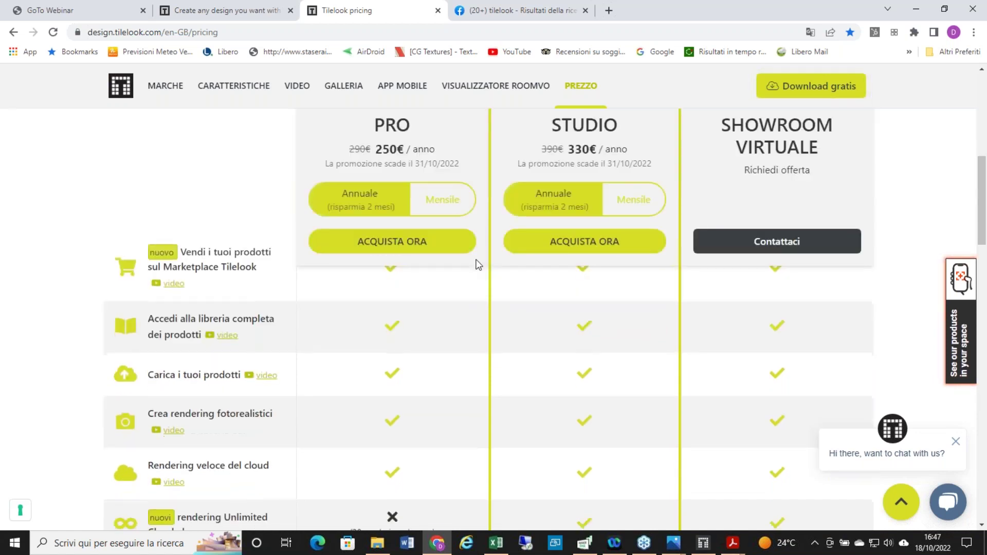
click(441, 198)
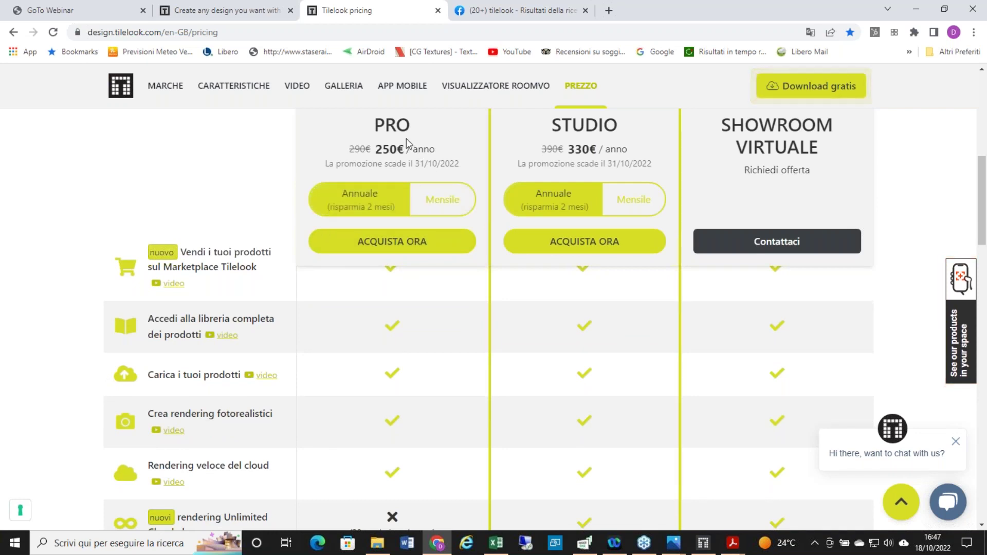
scroll(512, 256, down, 3)
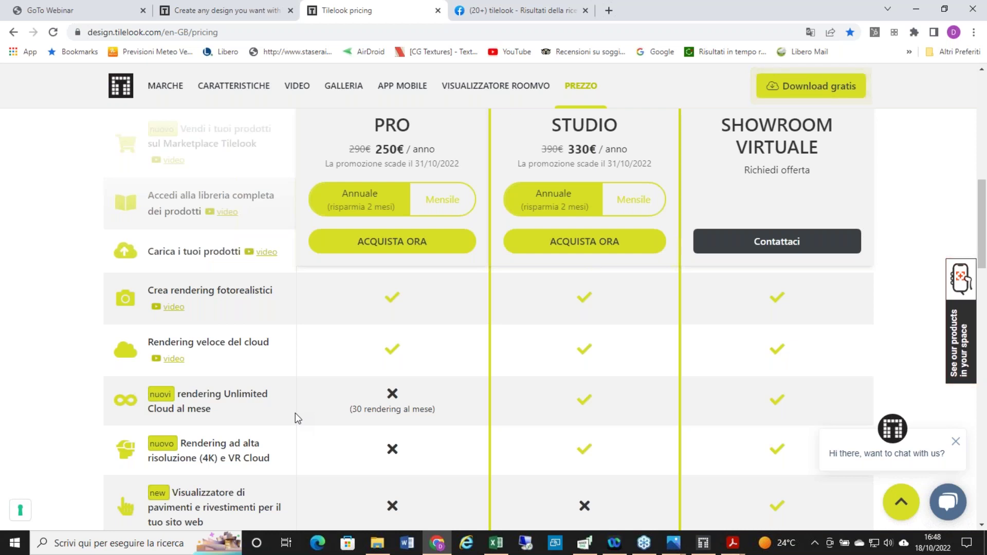
click(703, 543)
Advance the Rendering wizard through Light, Background and Advanced settings to the Cloud rendering step.
click(641, 483)
click(640, 484)
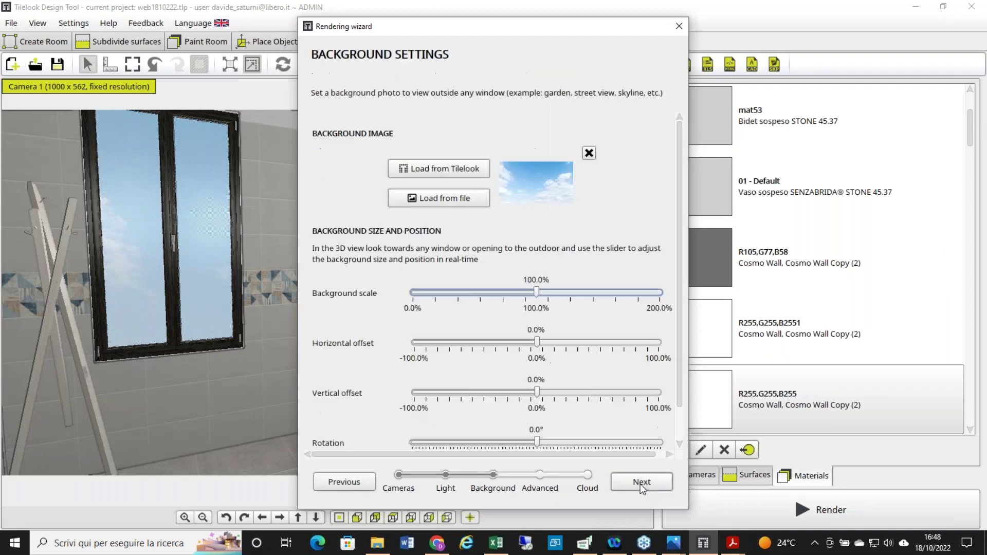
click(640, 483)
click(640, 483)
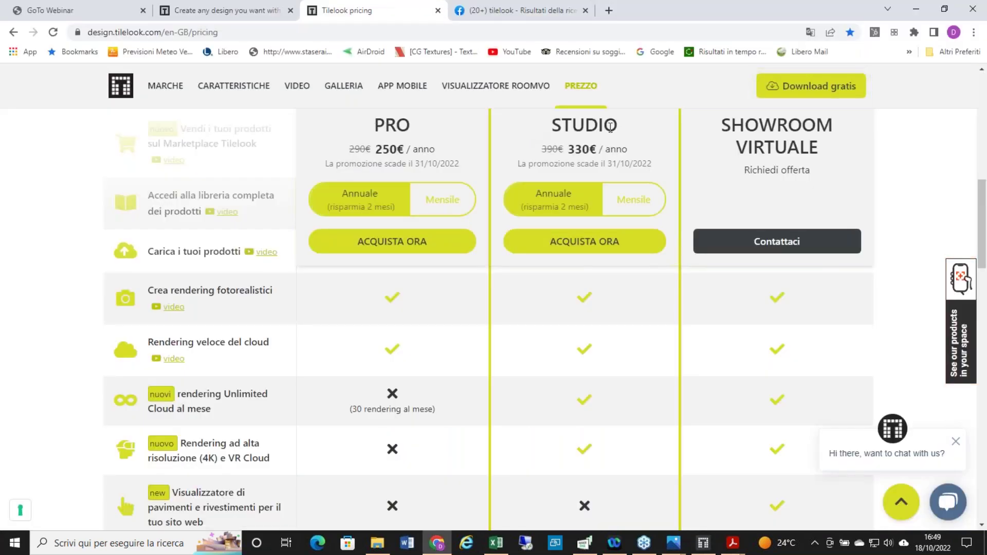
scroll(452, 318, down, 1)
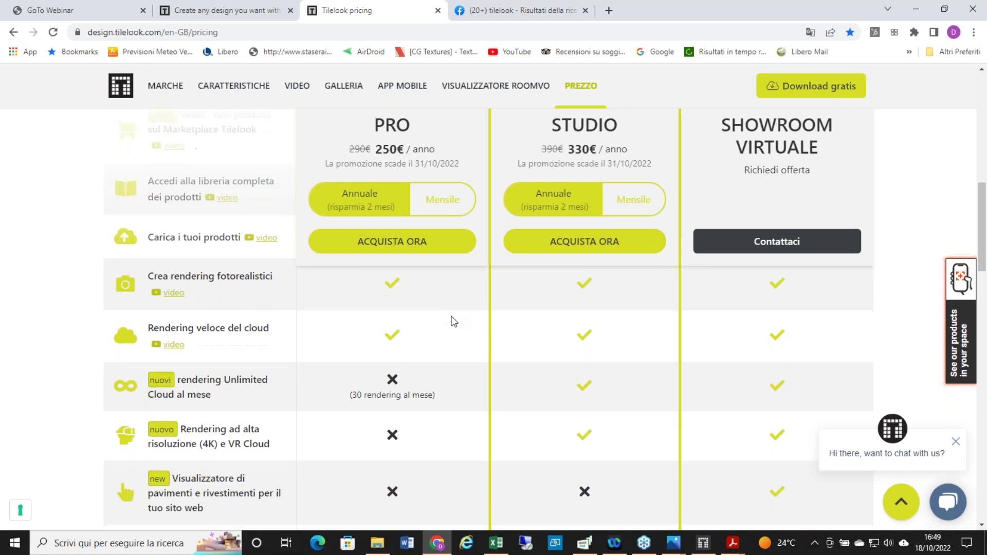